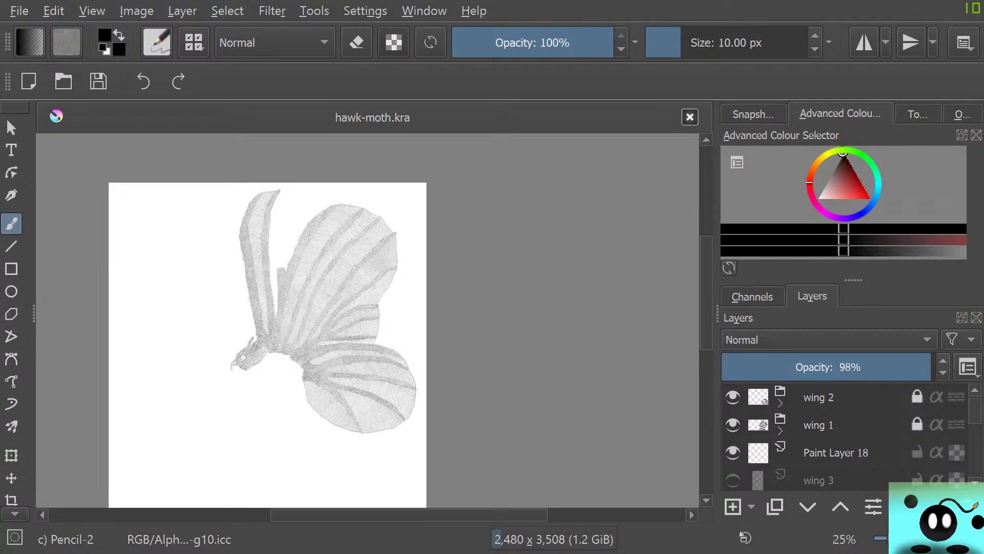
Examine the unfinished scale strip between the moth's upper wings and locate the wing 3 paint layer inside the wing 3 group
{"action": "scroll", "coordinate": [202, 270], "scroll_direction": "up", "scroll_amount": 2}
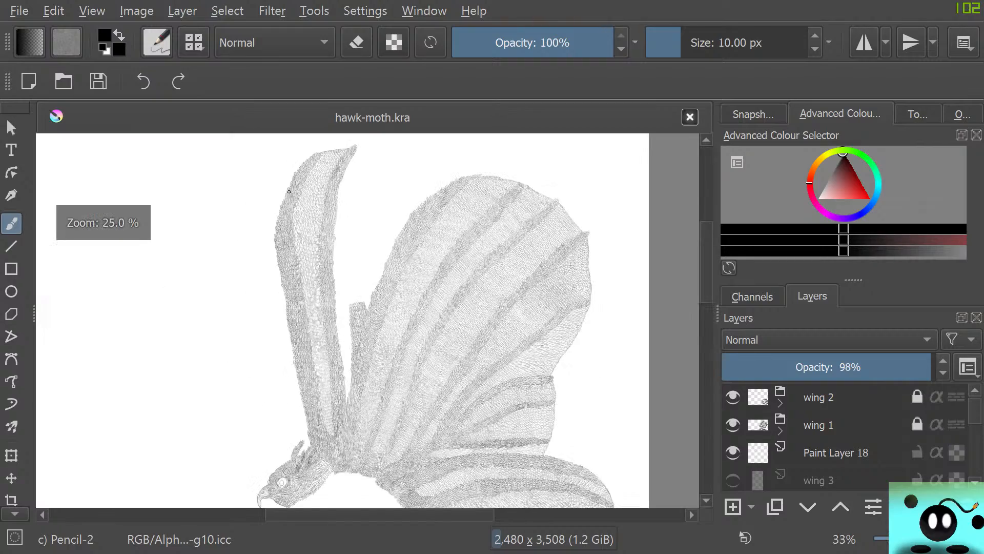
{"action": "scroll", "coordinate": [396, 220], "scroll_direction": "down", "scroll_amount": 1}
{"action": "scroll", "coordinate": [362, 299], "scroll_direction": "up", "scroll_amount": 1}
{"action": "scroll", "coordinate": [338, 331], "scroll_direction": "up", "scroll_amount": 5}
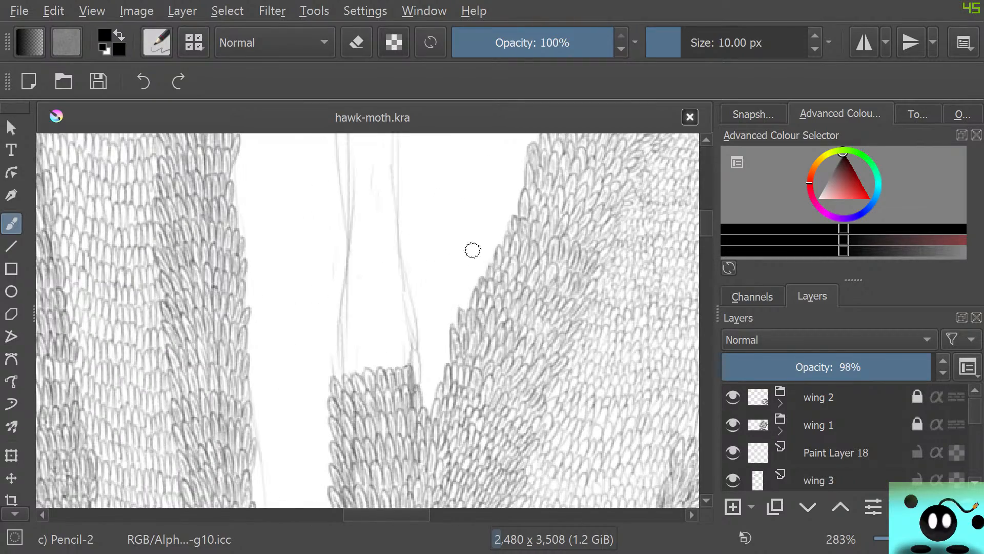
{"action": "scroll", "coordinate": [463, 233], "scroll_direction": "down", "scroll_amount": 2}
{"action": "scroll", "coordinate": [466, 238], "scroll_direction": "up", "scroll_amount": 1}
{"action": "scroll", "coordinate": [845, 438], "scroll_direction": "down", "scroll_amount": 3}
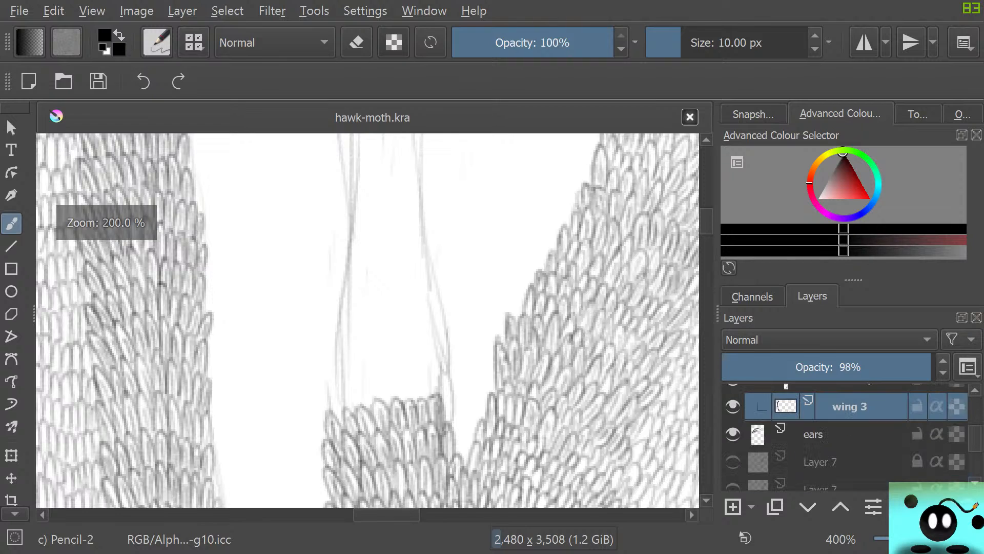
{"action": "scroll", "coordinate": [845, 439], "scroll_direction": "up", "scroll_amount": 1}
{"action": "scroll", "coordinate": [845, 439], "scroll_direction": "down", "scroll_amount": 3}
{"action": "scroll", "coordinate": [845, 438], "scroll_direction": "up", "scroll_amount": 3}
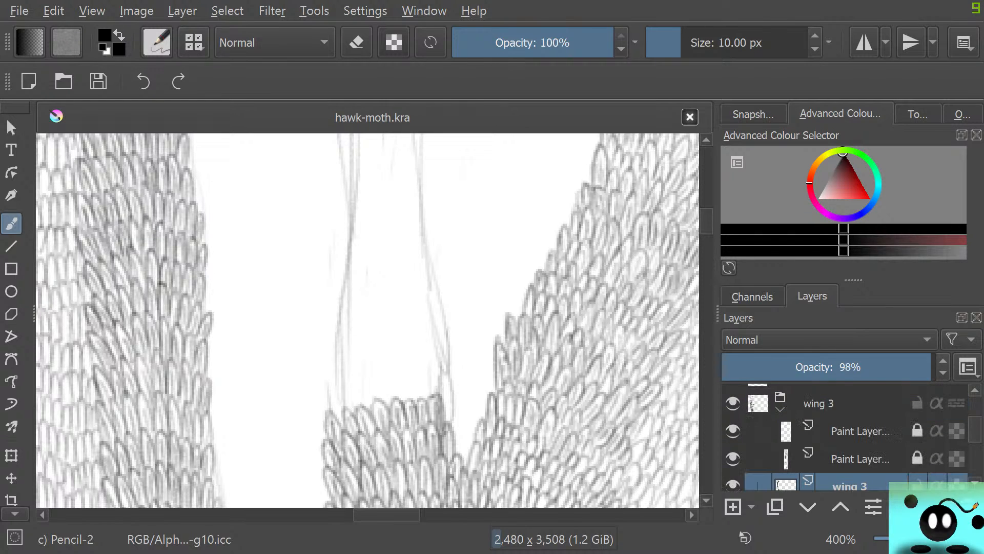
Check the wing 3 paint layer by hiding and showing it, and set the pencil brush size to 5 px
{"action": "left_click", "coordinate": [733, 485]}
{"action": "left_click", "coordinate": [733, 485]}
{"action": "left_click", "coordinate": [815, 49]}
{"action": "left_click", "coordinate": [815, 49]}
{"action": "left_click", "coordinate": [815, 50]}
{"action": "left_click", "coordinate": [815, 50]}
{"action": "left_click", "coordinate": [815, 49]}
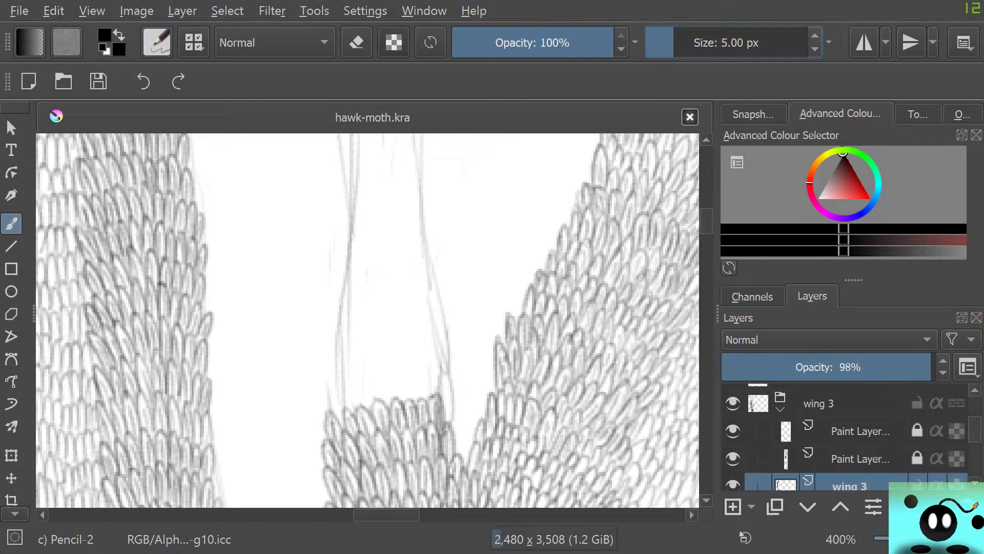
Pencil a new row of small overlapping oval scales along the upper edge of the unfinished strip between the wings
{"action": "scroll", "coordinate": [347, 375], "scroll_direction": "up", "scroll_amount": 2}
{"action": "scroll", "coordinate": [348, 374], "scroll_direction": "down", "scroll_amount": 5}
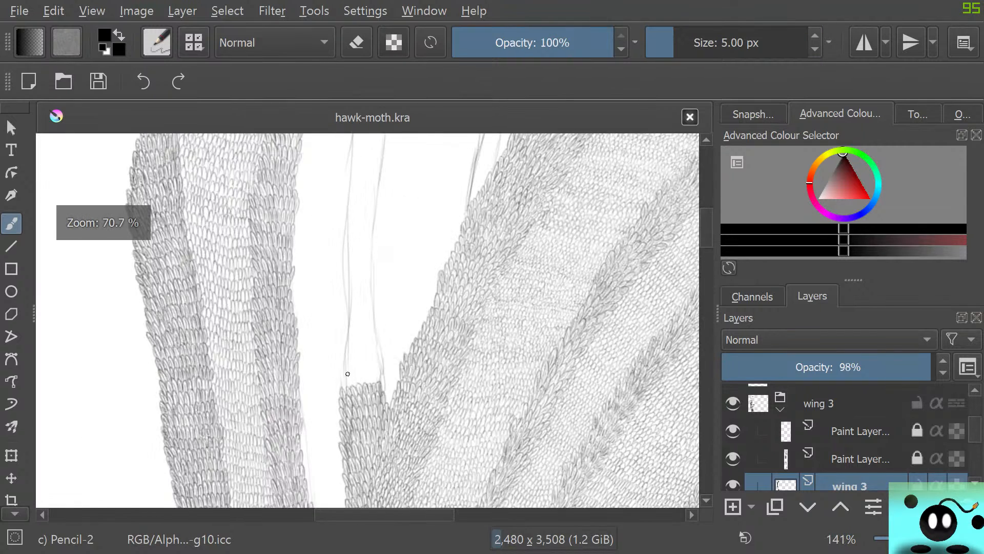
{"action": "scroll", "coordinate": [347, 374], "scroll_direction": "up", "scroll_amount": 3}
{"action": "scroll", "coordinate": [347, 375], "scroll_direction": "up", "scroll_amount": 2}
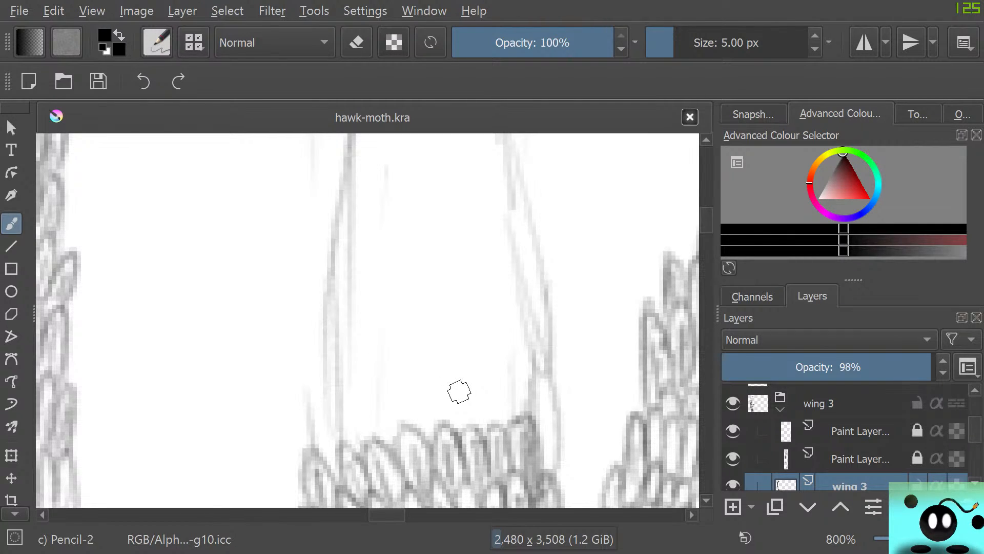
{"action": "scroll", "coordinate": [459, 392], "scroll_direction": "up", "scroll_amount": 3}
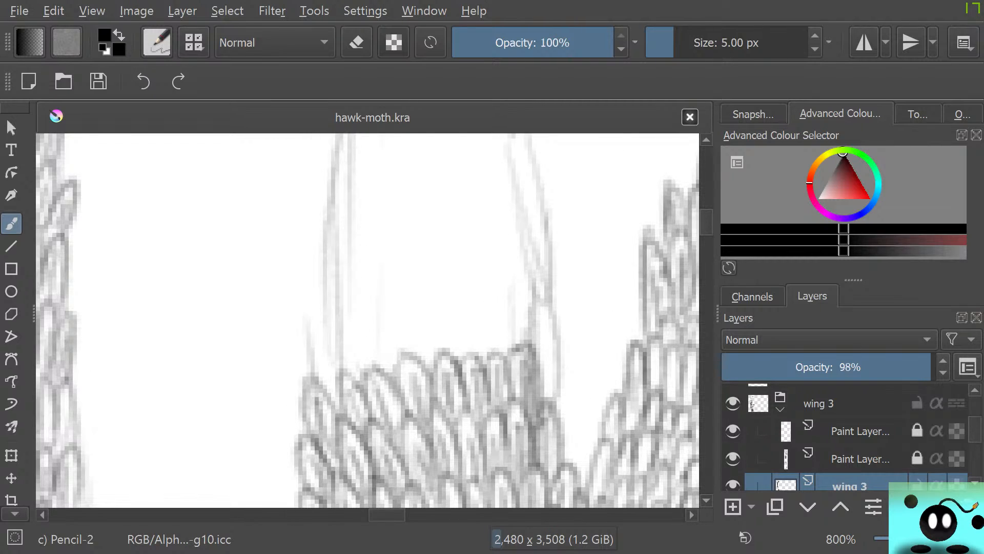
{"action": "left_click_drag", "start_coordinate": [706, 222], "coordinate": [707, 221]}
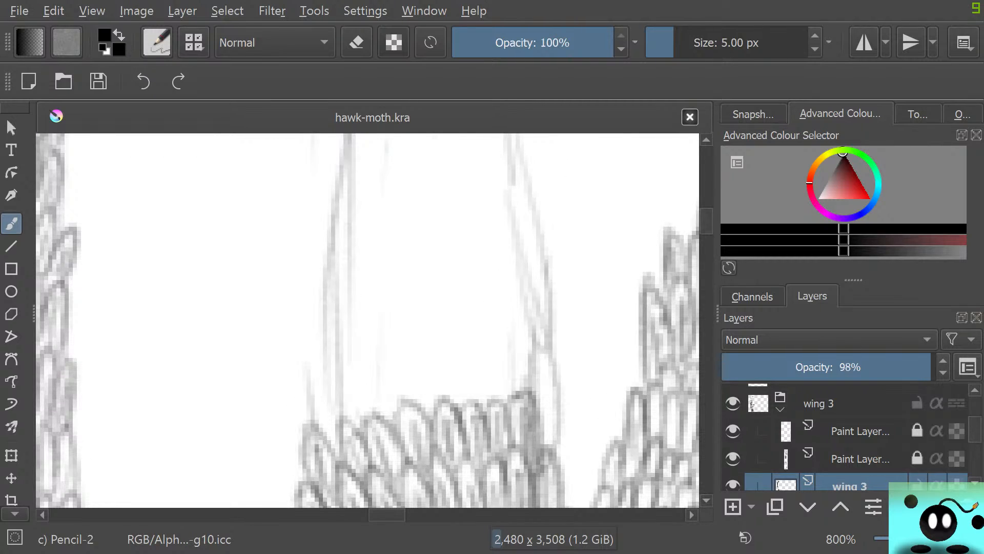
{"action": "mouse_move", "coordinate": [307, 426]}
{"action": "left_mouse_down"}
{"action": "mouse_move", "coordinate": [305, 372]}
{"action": "mouse_move", "coordinate": [341, 412]}
{"action": "mouse_move", "coordinate": [329, 434]}
{"action": "mouse_move", "coordinate": [320, 395]}
{"action": "mouse_move", "coordinate": [334, 439]}
{"action": "mouse_move", "coordinate": [336, 365]}
{"action": "mouse_move", "coordinate": [366, 402]}
{"action": "mouse_move", "coordinate": [356, 417]}
{"action": "mouse_move", "coordinate": [343, 382]}
{"action": "mouse_move", "coordinate": [361, 428]}
{"action": "mouse_move", "coordinate": [376, 381]}
{"action": "mouse_move", "coordinate": [371, 409]}
{"action": "mouse_move", "coordinate": [365, 360]}
{"action": "mouse_move", "coordinate": [394, 407]}
{"action": "mouse_move", "coordinate": [372, 374]}
{"action": "mouse_move", "coordinate": [403, 399]}
{"action": "mouse_move", "coordinate": [397, 337]}
{"action": "mouse_move", "coordinate": [425, 396]}
{"action": "mouse_move", "coordinate": [418, 391]}
{"action": "mouse_move", "coordinate": [406, 359]}
{"action": "mouse_move", "coordinate": [437, 390]}
{"action": "mouse_move", "coordinate": [405, 388]}
{"action": "mouse_move", "coordinate": [407, 374]}
{"action": "mouse_move", "coordinate": [433, 400]}
{"action": "mouse_move", "coordinate": [424, 366]}
{"action": "mouse_move", "coordinate": [445, 361]}
{"action": "mouse_move", "coordinate": [445, 381]}
{"action": "mouse_move", "coordinate": [432, 365]}
{"action": "mouse_move", "coordinate": [442, 397]}
{"action": "mouse_move", "coordinate": [444, 373]}
{"action": "mouse_move", "coordinate": [459, 398]}
{"action": "mouse_move", "coordinate": [466, 336]}
{"action": "mouse_move", "coordinate": [482, 392]}
{"action": "mouse_move", "coordinate": [463, 357]}
{"action": "mouse_move", "coordinate": [466, 395]}
{"action": "mouse_move", "coordinate": [460, 365]}
{"action": "mouse_move", "coordinate": [452, 399]}
{"action": "mouse_move", "coordinate": [475, 394]}
{"action": "mouse_move", "coordinate": [446, 419]}
{"action": "mouse_move", "coordinate": [465, 333]}
{"action": "mouse_move", "coordinate": [483, 406]}
{"action": "mouse_move", "coordinate": [487, 346]}
{"action": "mouse_move", "coordinate": [511, 351]}
{"action": "mouse_move", "coordinate": [504, 394]}
{"action": "mouse_move", "coordinate": [502, 360]}
{"action": "mouse_move", "coordinate": [490, 381]}
{"action": "mouse_move", "coordinate": [490, 404]}
{"action": "mouse_move", "coordinate": [493, 366]}
{"action": "mouse_move", "coordinate": [503, 396]}
{"action": "mouse_move", "coordinate": [490, 380]}
{"action": "mouse_move", "coordinate": [530, 336]}
{"action": "mouse_move", "coordinate": [534, 381]}
{"action": "left_mouse_up"}
{"action": "mouse_move", "coordinate": [530, 341]}
{"action": "left_mouse_down"}
{"action": "mouse_move", "coordinate": [521, 386]}
{"action": "mouse_move", "coordinate": [498, 395]}
{"action": "left_mouse_up"}
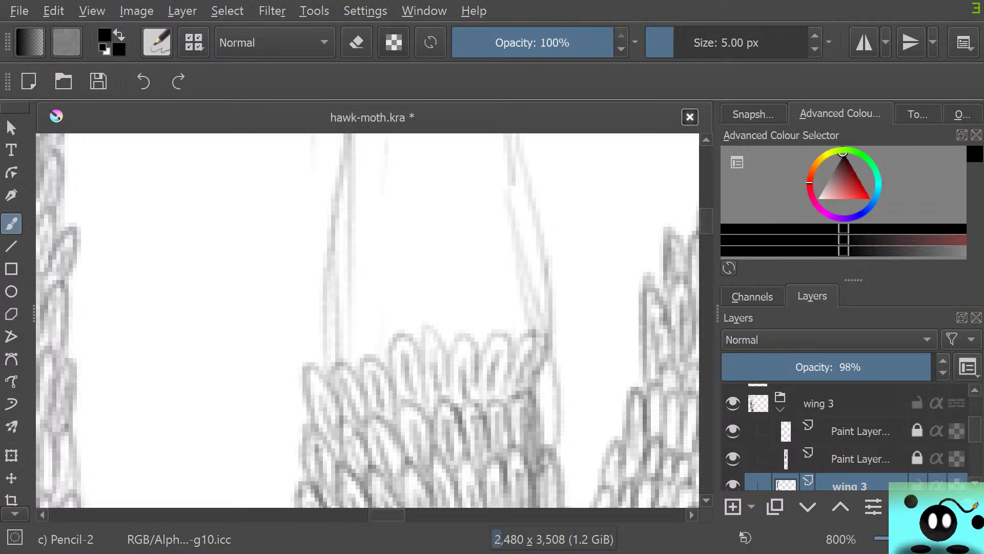
Add a second row of rounded scales above the new one, slanting them towards the strip's right outline
{"action": "scroll", "coordinate": [367, 320], "scroll_direction": "up", "scroll_amount": 4}
{"action": "scroll", "coordinate": [368, 320], "scroll_direction": "down", "scroll_amount": 4}
{"action": "scroll", "coordinate": [368, 321], "scroll_direction": "up", "scroll_amount": 1}
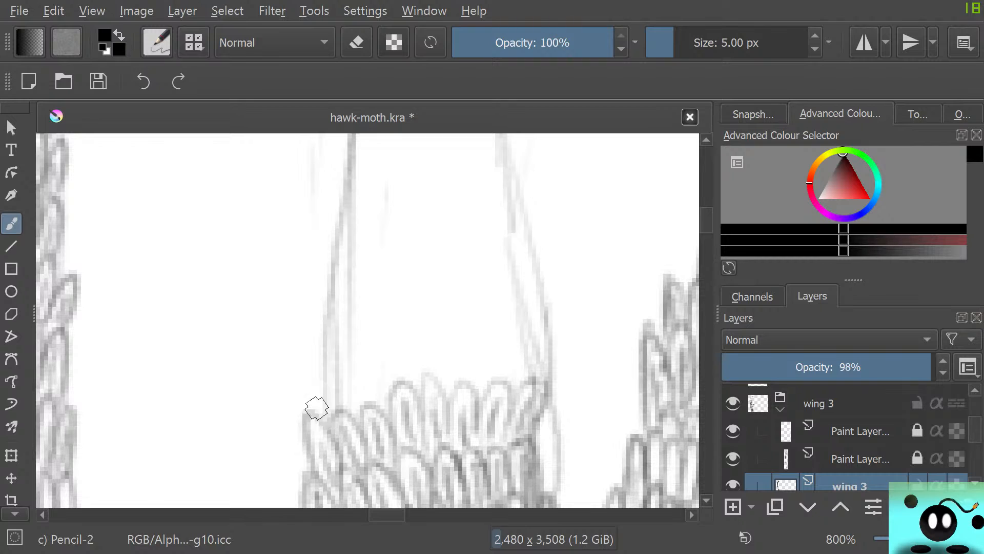
{"action": "mouse_move", "coordinate": [318, 411]}
{"action": "left_mouse_down"}
{"action": "mouse_move", "coordinate": [298, 371]}
{"action": "mouse_move", "coordinate": [314, 343]}
{"action": "mouse_move", "coordinate": [342, 389]}
{"action": "mouse_move", "coordinate": [316, 373]}
{"action": "mouse_move", "coordinate": [318, 382]}
{"action": "mouse_move", "coordinate": [311, 368]}
{"action": "mouse_move", "coordinate": [334, 408]}
{"action": "mouse_move", "coordinate": [315, 402]}
{"action": "mouse_move", "coordinate": [334, 417]}
{"action": "mouse_move", "coordinate": [317, 376]}
{"action": "mouse_move", "coordinate": [354, 443]}
{"action": "mouse_move", "coordinate": [340, 372]}
{"action": "mouse_move", "coordinate": [347, 392]}
{"action": "mouse_move", "coordinate": [332, 365]}
{"action": "mouse_move", "coordinate": [339, 342]}
{"action": "mouse_move", "coordinate": [362, 342]}
{"action": "mouse_move", "coordinate": [374, 402]}
{"action": "mouse_move", "coordinate": [349, 357]}
{"action": "mouse_move", "coordinate": [361, 408]}
{"action": "mouse_move", "coordinate": [340, 220]}
{"action": "mouse_move", "coordinate": [370, 357]}
{"action": "mouse_move", "coordinate": [376, 335]}
{"action": "mouse_move", "coordinate": [397, 333]}
{"action": "mouse_move", "coordinate": [397, 381]}
{"action": "mouse_move", "coordinate": [385, 355]}
{"action": "mouse_move", "coordinate": [381, 400]}
{"action": "mouse_move", "coordinate": [371, 378]}
{"action": "left_mouse_up"}
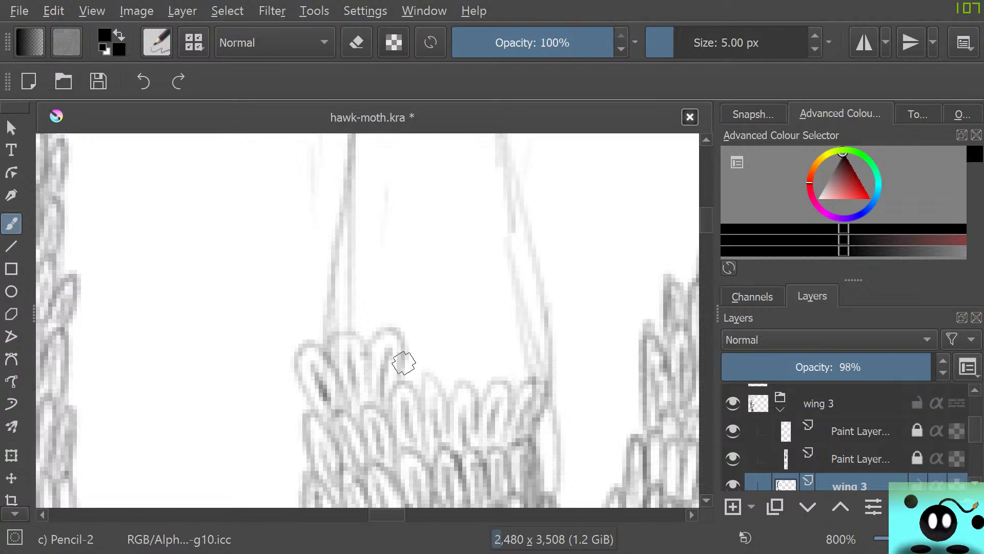
{"action": "mouse_move", "coordinate": [404, 336]}
{"action": "left_mouse_down"}
{"action": "mouse_move", "coordinate": [436, 310]}
{"action": "mouse_move", "coordinate": [431, 352]}
{"action": "mouse_move", "coordinate": [424, 323]}
{"action": "mouse_move", "coordinate": [417, 328]}
{"action": "mouse_move", "coordinate": [419, 382]}
{"action": "left_mouse_up"}
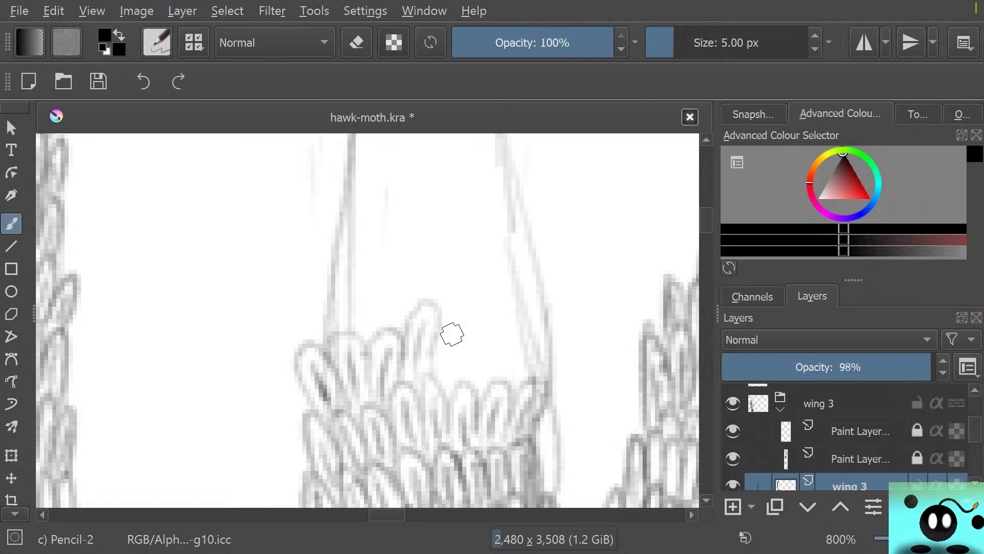
{"action": "left_click_drag", "start_coordinate": [469, 314], "coordinate": [446, 391]}
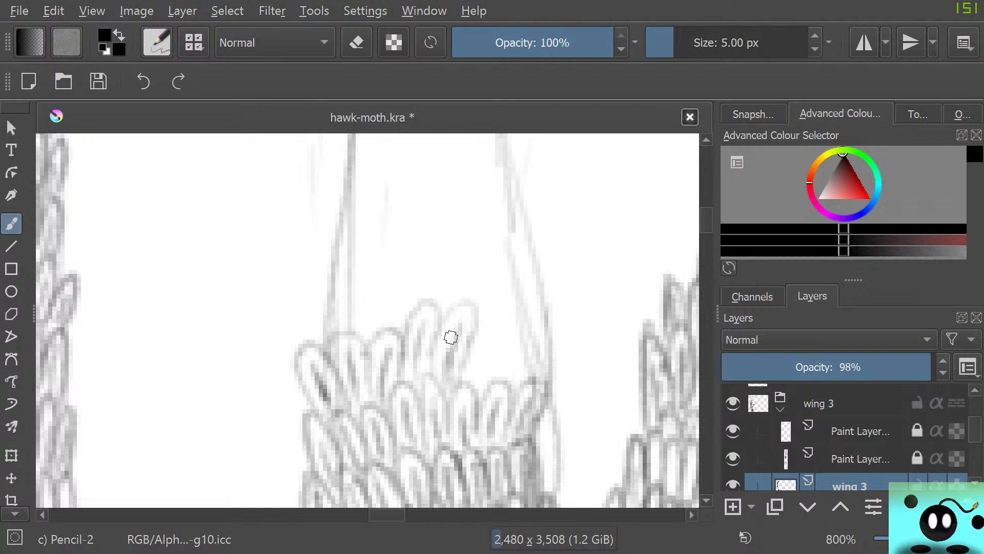
{"action": "mouse_move", "coordinate": [479, 331]}
{"action": "left_mouse_down"}
{"action": "mouse_move", "coordinate": [507, 303]}
{"action": "mouse_move", "coordinate": [488, 386]}
{"action": "mouse_move", "coordinate": [514, 321]}
{"action": "mouse_move", "coordinate": [482, 360]}
{"action": "mouse_move", "coordinate": [471, 399]}
{"action": "left_mouse_up"}
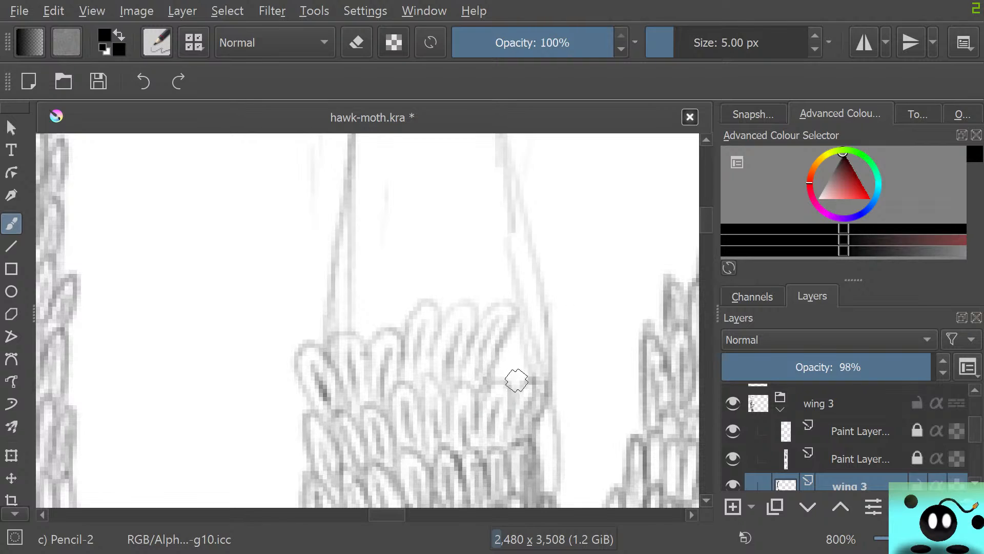
{"action": "mouse_move", "coordinate": [524, 365]}
{"action": "left_mouse_down"}
{"action": "mouse_move", "coordinate": [526, 315]}
{"action": "mouse_move", "coordinate": [529, 324]}
{"action": "mouse_move", "coordinate": [510, 301]}
{"action": "mouse_move", "coordinate": [506, 324]}
{"action": "mouse_move", "coordinate": [529, 338]}
{"action": "mouse_move", "coordinate": [552, 307]}
{"action": "mouse_move", "coordinate": [543, 378]}
{"action": "left_mouse_up"}
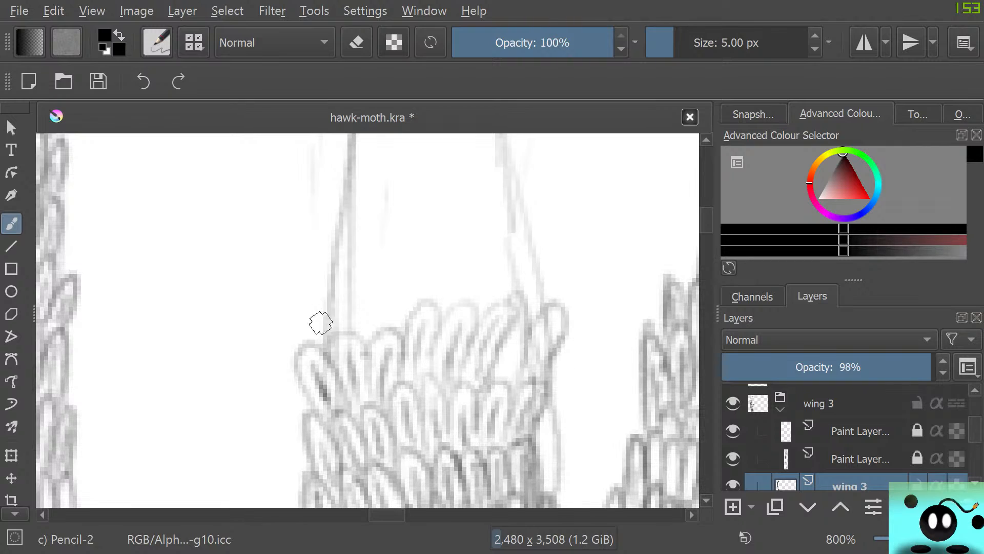
Draw a row of longer, narrow scales above the slanted row, spanning the strip from its left to right outline
{"action": "mouse_move", "coordinate": [309, 334]}
{"action": "left_mouse_down"}
{"action": "mouse_move", "coordinate": [303, 283]}
{"action": "mouse_move", "coordinate": [317, 261]}
{"action": "mouse_move", "coordinate": [334, 320]}
{"action": "mouse_move", "coordinate": [339, 221]}
{"action": "mouse_move", "coordinate": [360, 269]}
{"action": "mouse_move", "coordinate": [363, 332]}
{"action": "left_mouse_up"}
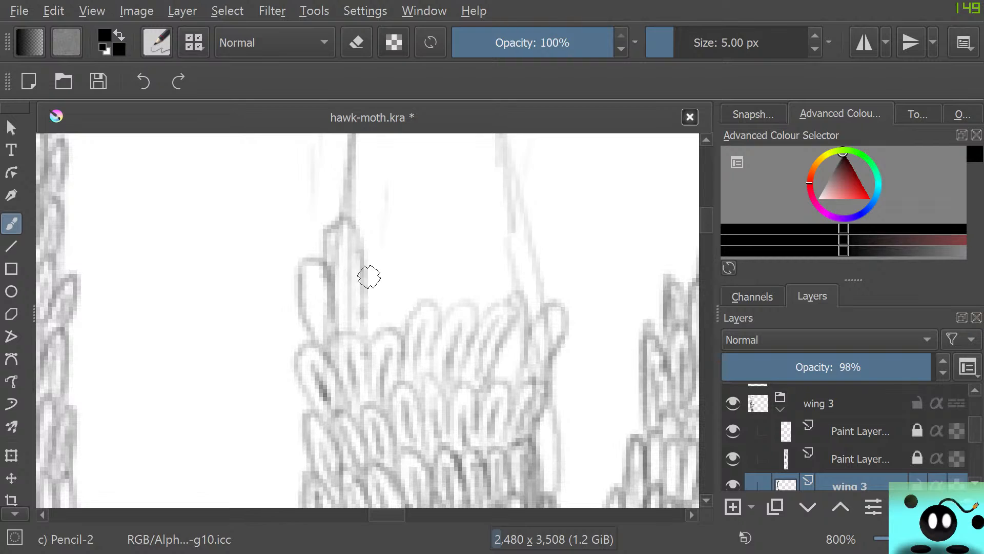
{"action": "mouse_move", "coordinate": [369, 276]}
{"action": "left_mouse_down"}
{"action": "mouse_move", "coordinate": [383, 222]}
{"action": "mouse_move", "coordinate": [395, 267]}
{"action": "mouse_move", "coordinate": [386, 296]}
{"action": "mouse_move", "coordinate": [434, 248]}
{"action": "mouse_move", "coordinate": [431, 315]}
{"action": "left_mouse_up"}
{"action": "mouse_move", "coordinate": [430, 266]}
{"action": "left_mouse_down"}
{"action": "mouse_move", "coordinate": [460, 277]}
{"action": "mouse_move", "coordinate": [461, 312]}
{"action": "left_mouse_up"}
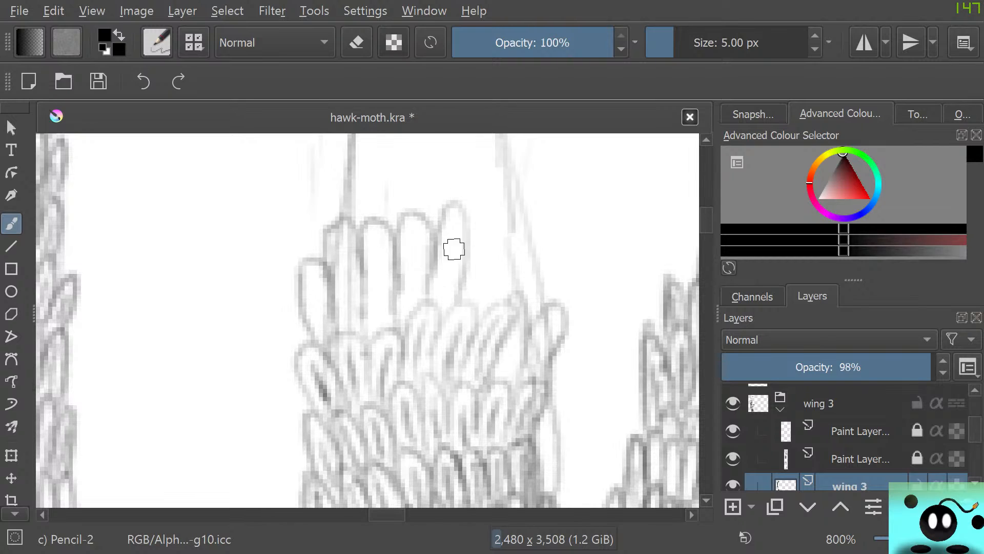
{"action": "mouse_move", "coordinate": [454, 249]}
{"action": "left_mouse_down"}
{"action": "mouse_move", "coordinate": [485, 194]}
{"action": "mouse_move", "coordinate": [493, 292]}
{"action": "mouse_move", "coordinate": [543, 204]}
{"action": "mouse_move", "coordinate": [521, 296]}
{"action": "mouse_move", "coordinate": [558, 205]}
{"action": "mouse_move", "coordinate": [532, 300]}
{"action": "left_mouse_up"}
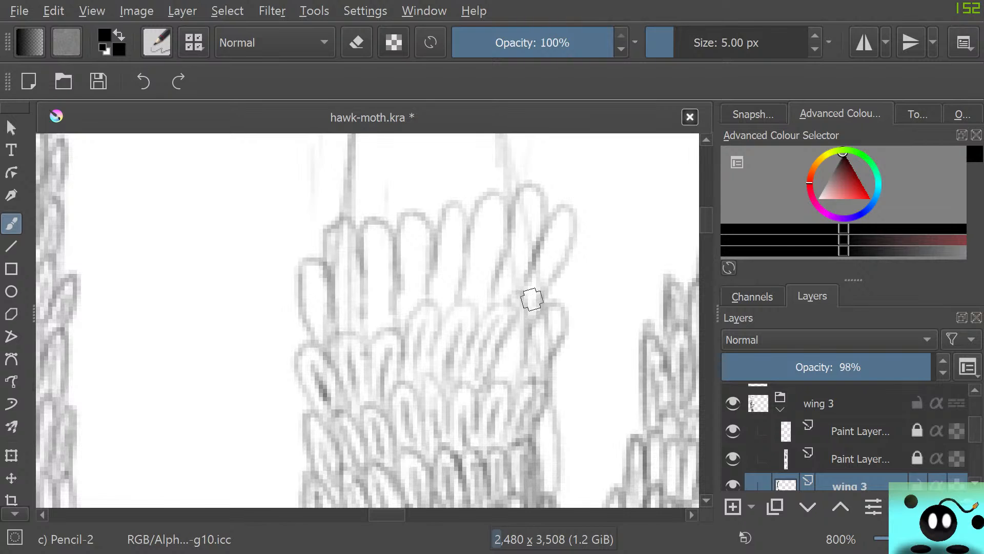
Draw another full row of scales overlapping the long narrow ones, continuing up the strip's guide lines
{"action": "mouse_move", "coordinate": [333, 213]}
{"action": "left_mouse_down"}
{"action": "mouse_move", "coordinate": [319, 250]}
{"action": "mouse_move", "coordinate": [300, 223]}
{"action": "mouse_move", "coordinate": [295, 176]}
{"action": "mouse_move", "coordinate": [328, 180]}
{"action": "mouse_move", "coordinate": [337, 230]}
{"action": "mouse_move", "coordinate": [331, 185]}
{"action": "mouse_move", "coordinate": [364, 175]}
{"action": "mouse_move", "coordinate": [367, 197]}
{"action": "mouse_move", "coordinate": [368, 225]}
{"action": "left_mouse_up"}
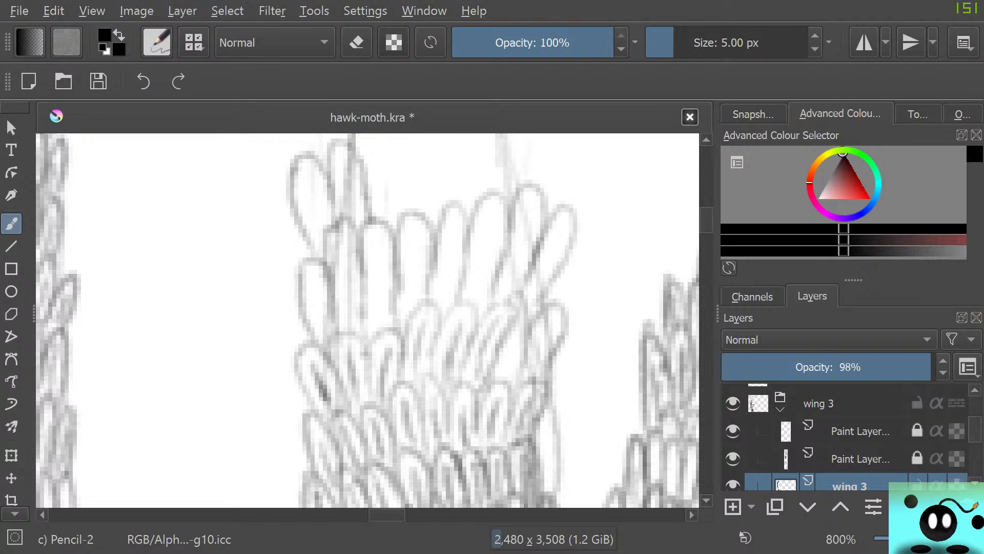
{"action": "left_click_drag", "start_coordinate": [707, 219], "coordinate": [706, 217]}
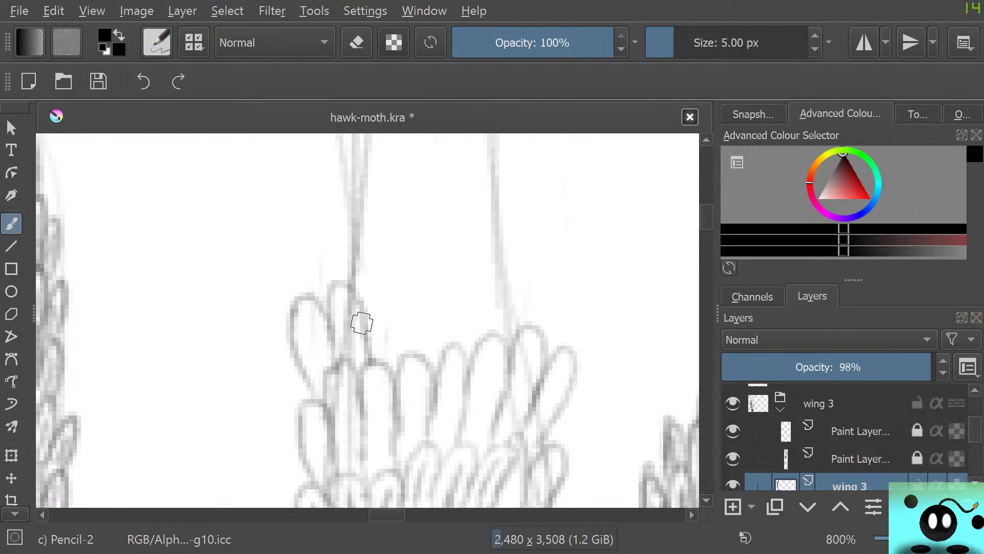
{"action": "mouse_move", "coordinate": [363, 323]}
{"action": "left_mouse_down"}
{"action": "mouse_move", "coordinate": [390, 292]}
{"action": "mouse_move", "coordinate": [392, 377]}
{"action": "left_mouse_up"}
{"action": "mouse_move", "coordinate": [398, 315]}
{"action": "left_mouse_down"}
{"action": "mouse_move", "coordinate": [425, 278]}
{"action": "mouse_move", "coordinate": [428, 347]}
{"action": "mouse_move", "coordinate": [468, 272]}
{"action": "mouse_move", "coordinate": [451, 367]}
{"action": "mouse_move", "coordinate": [472, 262]}
{"action": "mouse_move", "coordinate": [497, 309]}
{"action": "mouse_move", "coordinate": [486, 346]}
{"action": "mouse_move", "coordinate": [519, 237]}
{"action": "mouse_move", "coordinate": [529, 290]}
{"action": "mouse_move", "coordinate": [511, 340]}
{"action": "mouse_move", "coordinate": [538, 275]}
{"action": "mouse_move", "coordinate": [565, 281]}
{"action": "mouse_move", "coordinate": [533, 335]}
{"action": "left_mouse_up"}
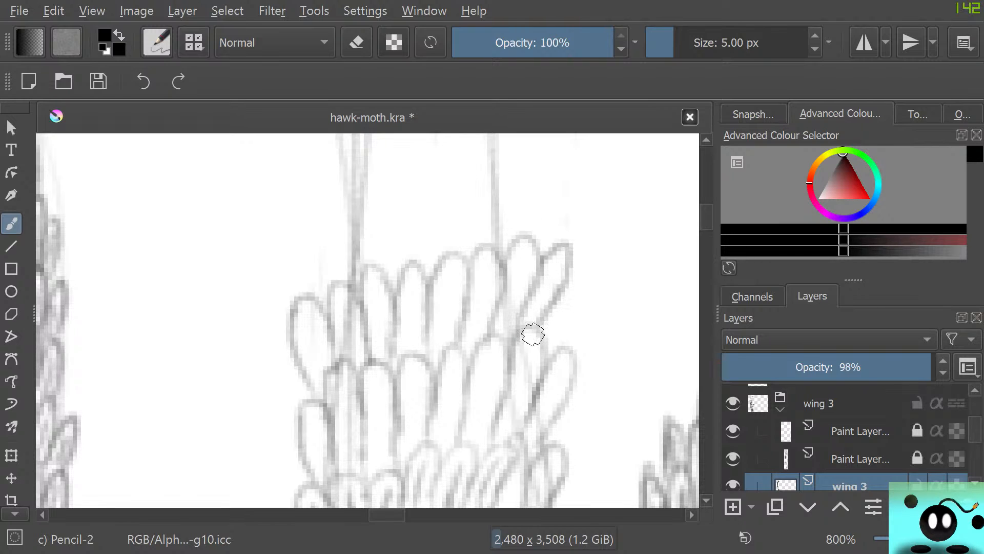
Extend the strip upward with two more overlapping rows of oval scales between the sketched guide lines
{"action": "scroll", "coordinate": [367, 320], "scroll_direction": "up", "scroll_amount": 8}
{"action": "scroll", "coordinate": [367, 320], "scroll_direction": "down", "scroll_amount": 5}
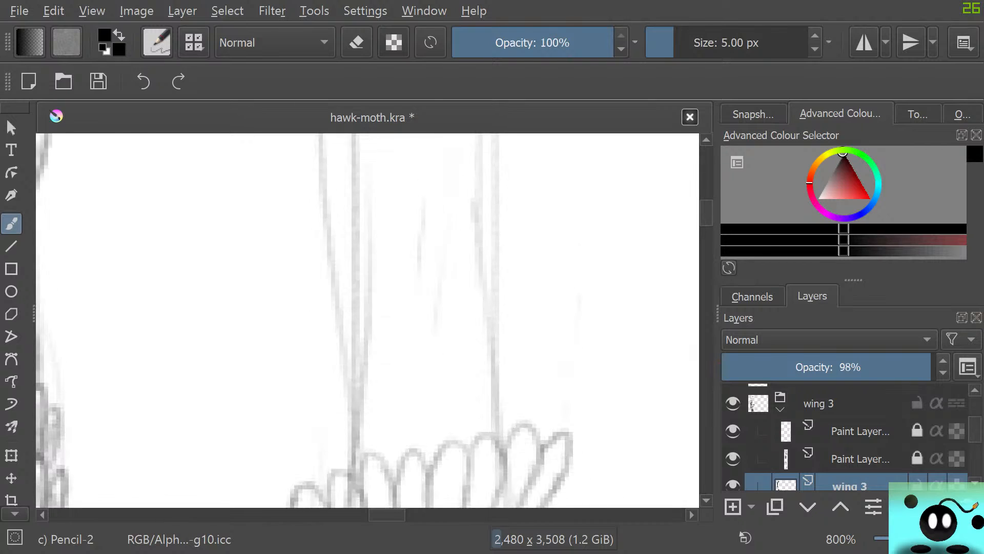
{"action": "mouse_move", "coordinate": [315, 431]}
{"action": "left_mouse_down"}
{"action": "mouse_move", "coordinate": [299, 355]}
{"action": "mouse_move", "coordinate": [331, 402]}
{"action": "mouse_move", "coordinate": [321, 358]}
{"action": "mouse_move", "coordinate": [356, 386]}
{"action": "mouse_move", "coordinate": [355, 412]}
{"action": "mouse_move", "coordinate": [365, 372]}
{"action": "mouse_move", "coordinate": [353, 350]}
{"action": "mouse_move", "coordinate": [383, 379]}
{"action": "mouse_move", "coordinate": [386, 400]}
{"action": "mouse_move", "coordinate": [381, 345]}
{"action": "mouse_move", "coordinate": [411, 378]}
{"action": "mouse_move", "coordinate": [404, 368]}
{"action": "mouse_move", "coordinate": [418, 372]}
{"action": "mouse_move", "coordinate": [426, 313]}
{"action": "mouse_move", "coordinate": [443, 348]}
{"action": "mouse_move", "coordinate": [444, 383]}
{"action": "mouse_move", "coordinate": [430, 351]}
{"action": "mouse_move", "coordinate": [445, 327]}
{"action": "mouse_move", "coordinate": [468, 395]}
{"action": "left_mouse_up"}
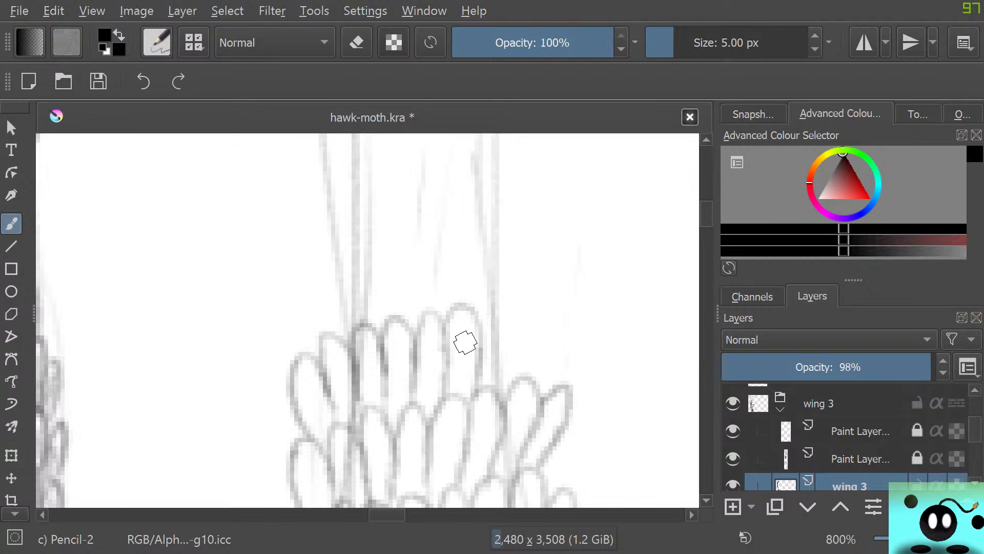
{"action": "mouse_move", "coordinate": [485, 334]}
{"action": "left_mouse_down"}
{"action": "mouse_move", "coordinate": [510, 306]}
{"action": "mouse_move", "coordinate": [496, 388]}
{"action": "left_mouse_up"}
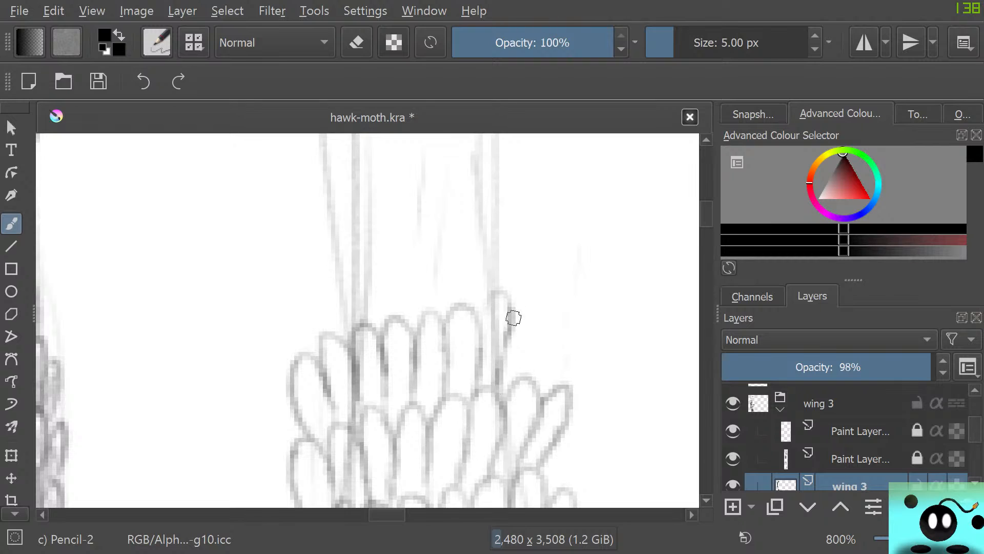
{"action": "mouse_move", "coordinate": [513, 318]}
{"action": "left_mouse_down"}
{"action": "mouse_move", "coordinate": [548, 324]}
{"action": "mouse_move", "coordinate": [515, 380]}
{"action": "left_mouse_up"}
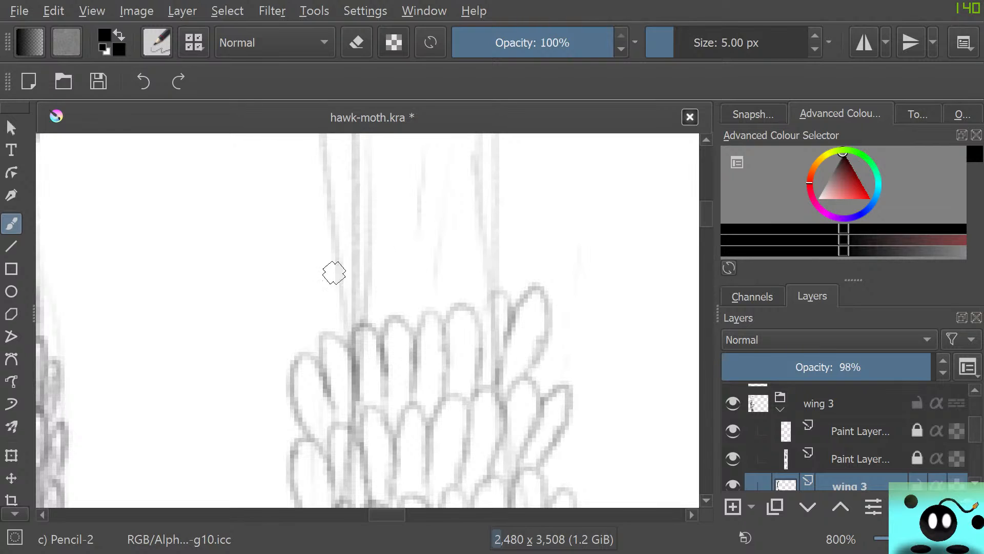
{"action": "mouse_move", "coordinate": [310, 355]}
{"action": "left_mouse_down"}
{"action": "mouse_move", "coordinate": [303, 268]}
{"action": "mouse_move", "coordinate": [329, 325]}
{"action": "mouse_move", "coordinate": [330, 254]}
{"action": "mouse_move", "coordinate": [361, 309]}
{"action": "mouse_move", "coordinate": [351, 251]}
{"action": "mouse_move", "coordinate": [392, 307]}
{"action": "mouse_move", "coordinate": [389, 318]}
{"action": "mouse_move", "coordinate": [374, 262]}
{"action": "mouse_move", "coordinate": [391, 266]}
{"action": "mouse_move", "coordinate": [391, 247]}
{"action": "mouse_move", "coordinate": [422, 293]}
{"action": "mouse_move", "coordinate": [460, 242]}
{"action": "mouse_move", "coordinate": [458, 275]}
{"action": "mouse_move", "coordinate": [438, 304]}
{"action": "mouse_move", "coordinate": [495, 218]}
{"action": "mouse_move", "coordinate": [495, 272]}
{"action": "mouse_move", "coordinate": [523, 242]}
{"action": "mouse_move", "coordinate": [496, 293]}
{"action": "left_mouse_up"}
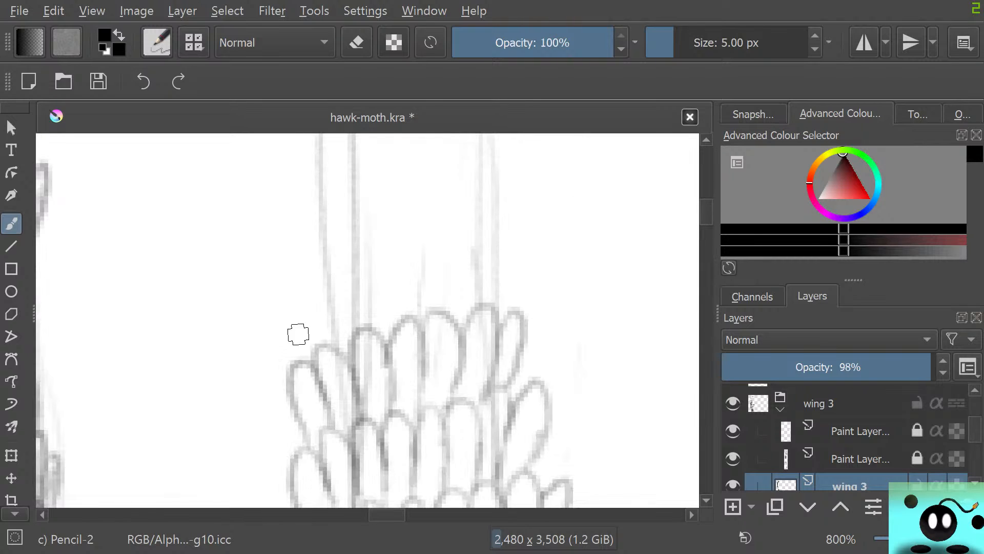
Add one more row of scales on the strip, starting with three slanted scales at its left outline
{"action": "mouse_move", "coordinate": [305, 362]}
{"action": "left_mouse_down"}
{"action": "mouse_move", "coordinate": [291, 279]}
{"action": "mouse_move", "coordinate": [316, 297]}
{"action": "mouse_move", "coordinate": [320, 320]}
{"action": "mouse_move", "coordinate": [320, 261]}
{"action": "mouse_move", "coordinate": [338, 274]}
{"action": "mouse_move", "coordinate": [372, 271]}
{"action": "mouse_move", "coordinate": [378, 345]}
{"action": "left_mouse_up"}
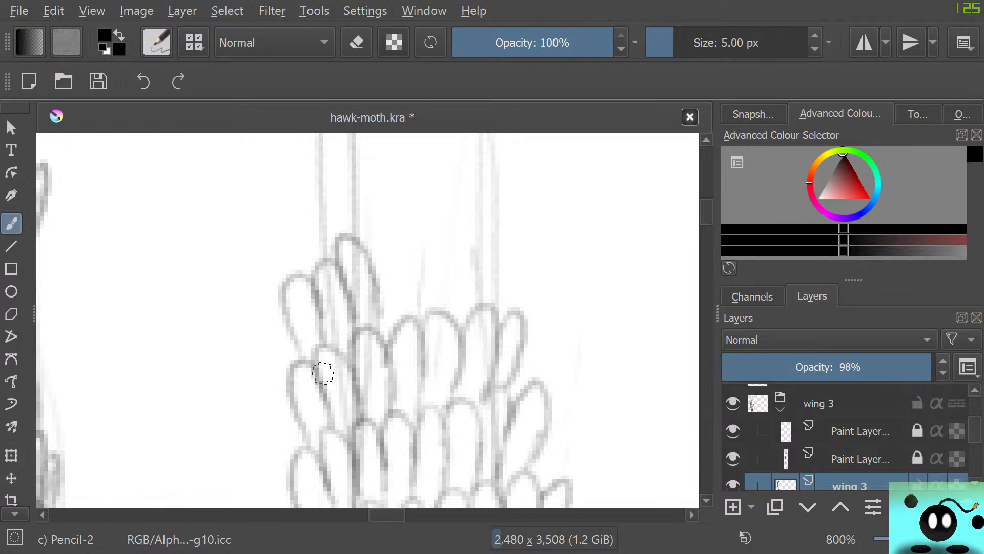
{"action": "mouse_move", "coordinate": [374, 263]}
{"action": "left_mouse_down"}
{"action": "mouse_move", "coordinate": [417, 307]}
{"action": "mouse_move", "coordinate": [458, 273]}
{"action": "mouse_move", "coordinate": [450, 301]}
{"action": "mouse_move", "coordinate": [479, 210]}
{"action": "mouse_move", "coordinate": [469, 316]}
{"action": "left_mouse_up"}
{"action": "mouse_move", "coordinate": [487, 261]}
{"action": "left_mouse_down"}
{"action": "mouse_move", "coordinate": [508, 282]}
{"action": "mouse_move", "coordinate": [495, 319]}
{"action": "left_mouse_up"}
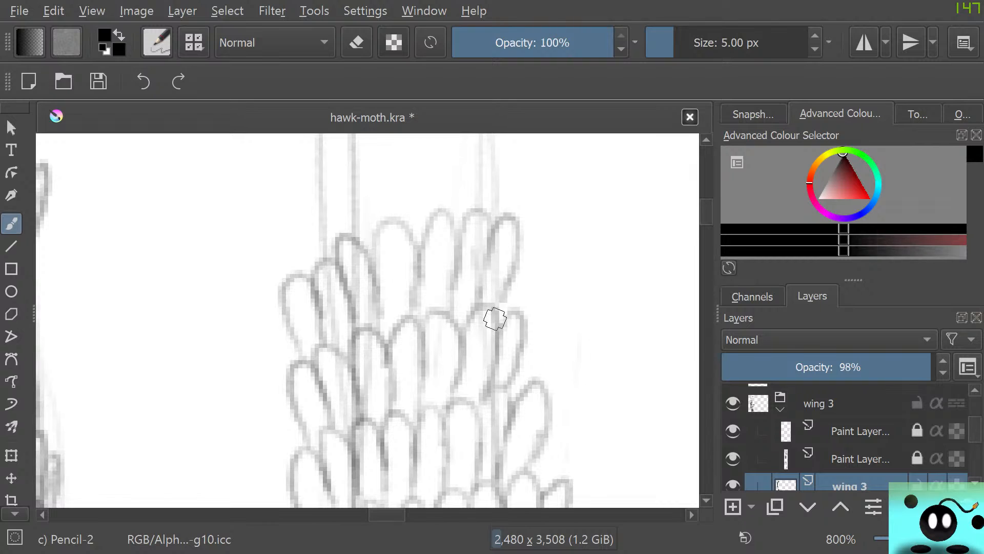
Draw the next row of oval scales across the strip, stepping the tops up from the left outline to the right one
{"action": "left_click_drag", "start_coordinate": [706, 212], "coordinate": [706, 204]}
{"action": "scroll", "coordinate": [367, 320], "scroll_direction": "up", "scroll_amount": 2}
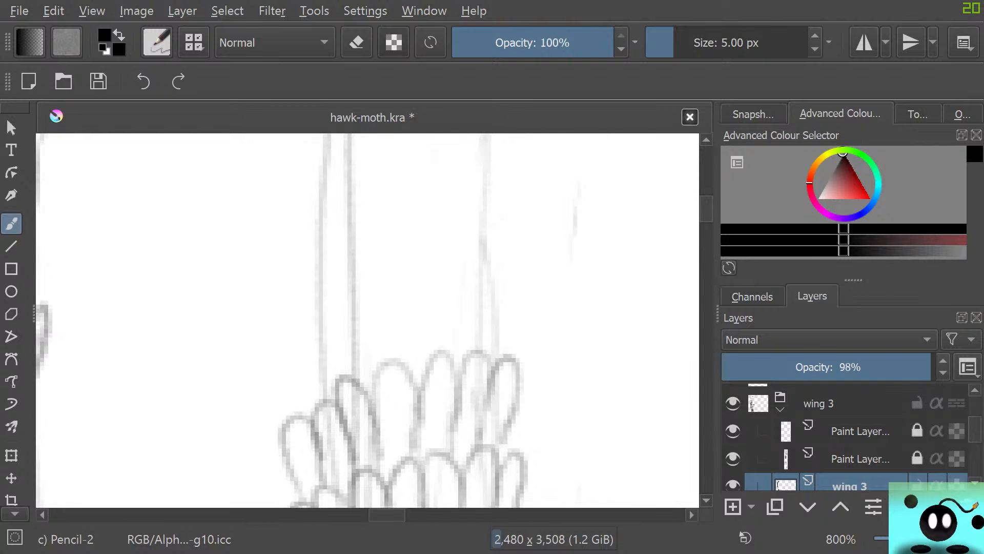
{"action": "right_click", "coordinate": [312, 394]}
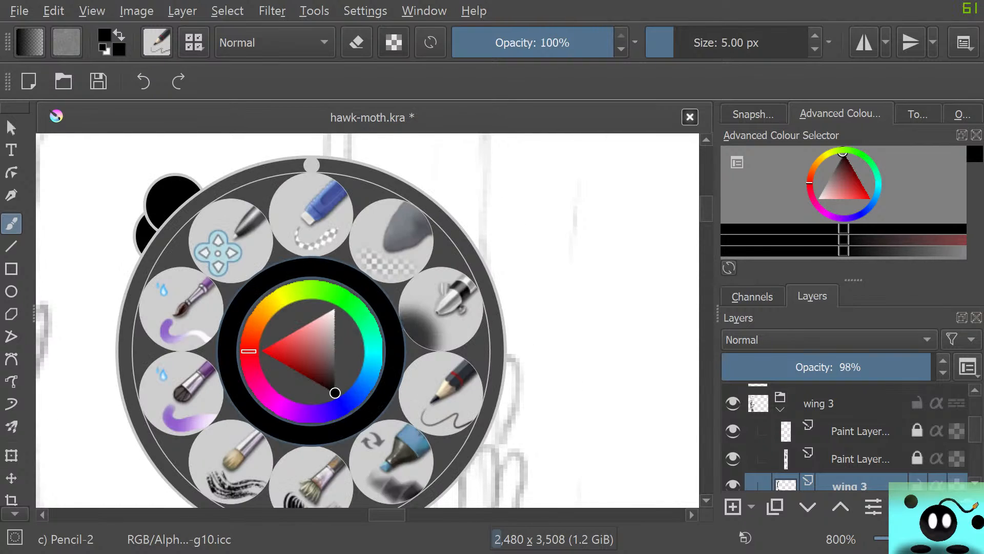
{"action": "right_click", "coordinate": [293, 355]}
{"action": "mouse_move", "coordinate": [297, 412]}
{"action": "left_mouse_down"}
{"action": "mouse_move", "coordinate": [285, 352]}
{"action": "mouse_move", "coordinate": [314, 359]}
{"action": "mouse_move", "coordinate": [320, 380]}
{"action": "mouse_move", "coordinate": [325, 301]}
{"action": "mouse_move", "coordinate": [345, 337]}
{"action": "mouse_move", "coordinate": [351, 377]}
{"action": "left_mouse_up"}
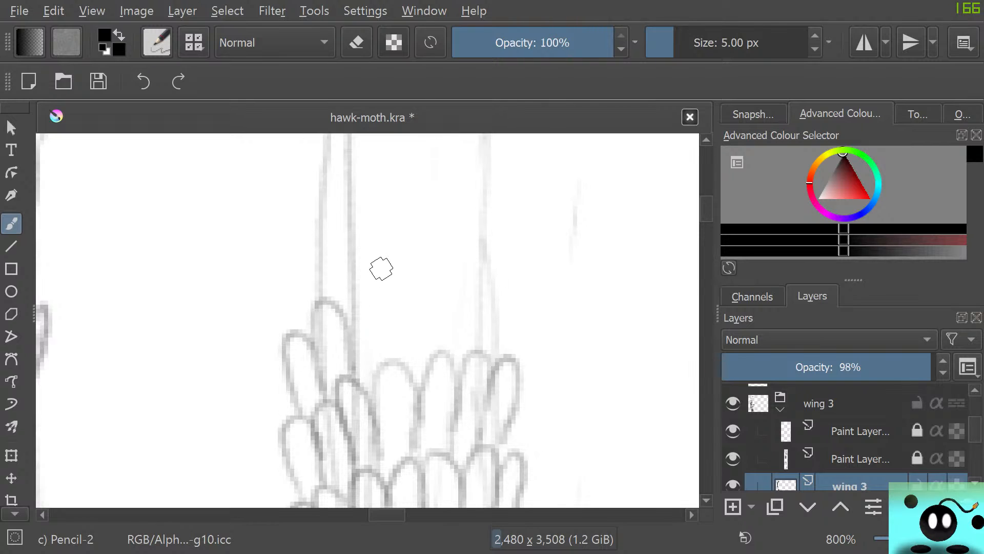
{"action": "mouse_move", "coordinate": [349, 340]}
{"action": "left_mouse_down"}
{"action": "mouse_move", "coordinate": [380, 323]}
{"action": "mouse_move", "coordinate": [380, 348]}
{"action": "mouse_move", "coordinate": [407, 282]}
{"action": "mouse_move", "coordinate": [410, 374]}
{"action": "left_mouse_up"}
{"action": "mouse_move", "coordinate": [414, 332]}
{"action": "left_mouse_down"}
{"action": "mouse_move", "coordinate": [435, 325]}
{"action": "mouse_move", "coordinate": [436, 372]}
{"action": "left_mouse_up"}
{"action": "mouse_move", "coordinate": [450, 314]}
{"action": "left_mouse_down"}
{"action": "mouse_move", "coordinate": [472, 328]}
{"action": "mouse_move", "coordinate": [466, 346]}
{"action": "mouse_move", "coordinate": [476, 300]}
{"action": "mouse_move", "coordinate": [500, 331]}
{"action": "mouse_move", "coordinate": [478, 368]}
{"action": "left_mouse_up"}
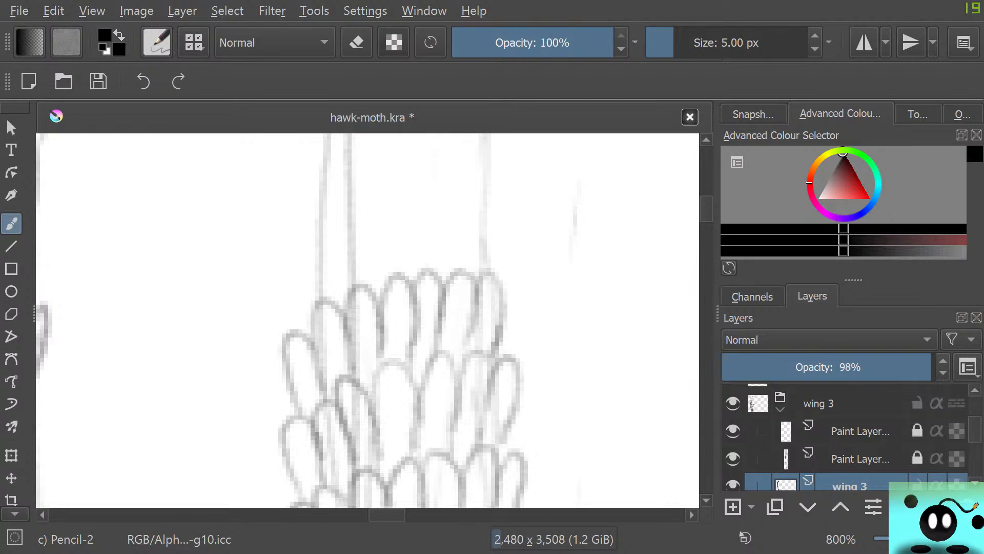
Draw a further row of scales over the stepped row and add a slanted scale outside the strip's left outline
{"action": "left_click_drag", "start_coordinate": [707, 214], "coordinate": [706, 211]}
{"action": "mouse_move", "coordinate": [315, 392]}
{"action": "left_mouse_down"}
{"action": "mouse_move", "coordinate": [326, 319]}
{"action": "mouse_move", "coordinate": [340, 398]}
{"action": "mouse_move", "coordinate": [361, 328]}
{"action": "mouse_move", "coordinate": [367, 386]}
{"action": "mouse_move", "coordinate": [383, 297]}
{"action": "mouse_move", "coordinate": [394, 340]}
{"action": "mouse_move", "coordinate": [379, 346]}
{"action": "mouse_move", "coordinate": [393, 354]}
{"action": "mouse_move", "coordinate": [404, 294]}
{"action": "mouse_move", "coordinate": [419, 356]}
{"action": "mouse_move", "coordinate": [438, 296]}
{"action": "mouse_move", "coordinate": [445, 370]}
{"action": "mouse_move", "coordinate": [475, 285]}
{"action": "mouse_move", "coordinate": [480, 347]}
{"action": "mouse_move", "coordinate": [493, 311]}
{"action": "mouse_move", "coordinate": [484, 366]}
{"action": "left_mouse_up"}
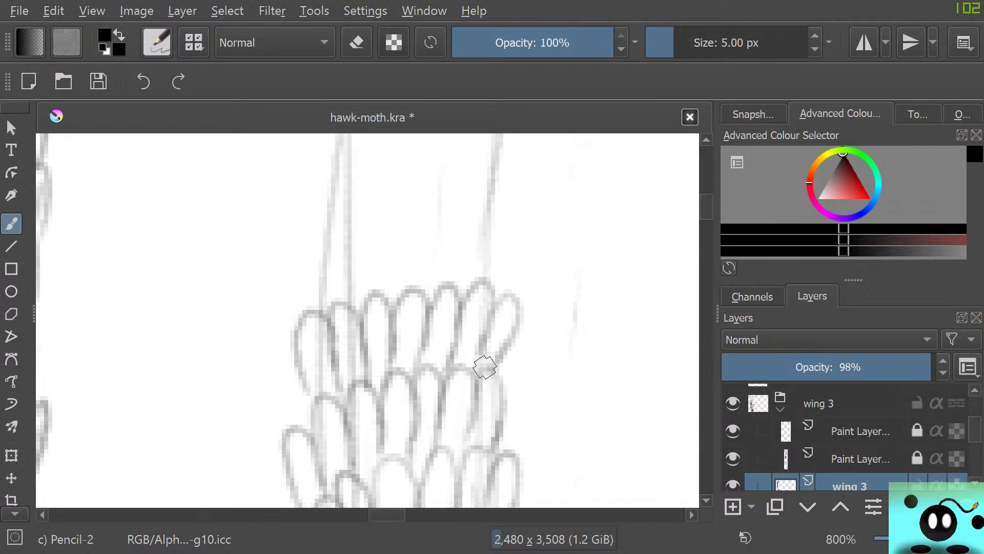
{"action": "mouse_move", "coordinate": [282, 371]}
{"action": "left_mouse_down"}
{"action": "mouse_move", "coordinate": [272, 354]}
{"action": "mouse_move", "coordinate": [299, 428]}
{"action": "left_mouse_up"}
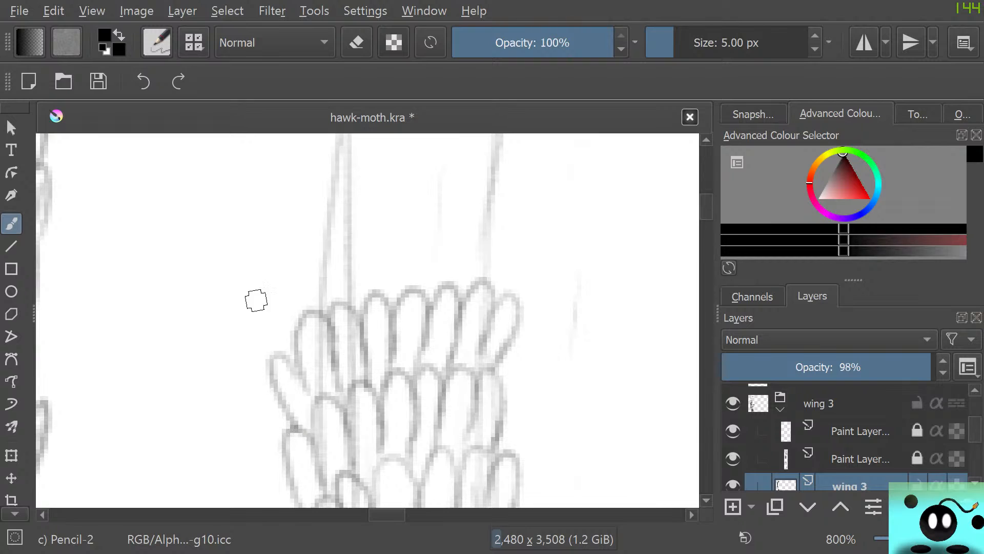
Draw two more rows of overlapping oval scales across the third wing's strip, spanning both sketched outlines
{"action": "mouse_move", "coordinate": [301, 307]}
{"action": "left_mouse_down"}
{"action": "mouse_move", "coordinate": [326, 277]}
{"action": "mouse_move", "coordinate": [328, 290]}
{"action": "mouse_move", "coordinate": [346, 218]}
{"action": "mouse_move", "coordinate": [362, 264]}
{"action": "mouse_move", "coordinate": [353, 272]}
{"action": "mouse_move", "coordinate": [401, 242]}
{"action": "mouse_move", "coordinate": [403, 302]}
{"action": "left_mouse_up"}
{"action": "mouse_move", "coordinate": [405, 261]}
{"action": "left_mouse_down"}
{"action": "mouse_move", "coordinate": [434, 230]}
{"action": "mouse_move", "coordinate": [430, 281]}
{"action": "mouse_move", "coordinate": [423, 263]}
{"action": "mouse_move", "coordinate": [437, 229]}
{"action": "mouse_move", "coordinate": [462, 266]}
{"action": "mouse_move", "coordinate": [453, 299]}
{"action": "mouse_move", "coordinate": [466, 242]}
{"action": "mouse_move", "coordinate": [503, 227]}
{"action": "mouse_move", "coordinate": [485, 289]}
{"action": "left_mouse_up"}
{"action": "scroll", "coordinate": [367, 320], "scroll_direction": "up", "scroll_amount": 5}
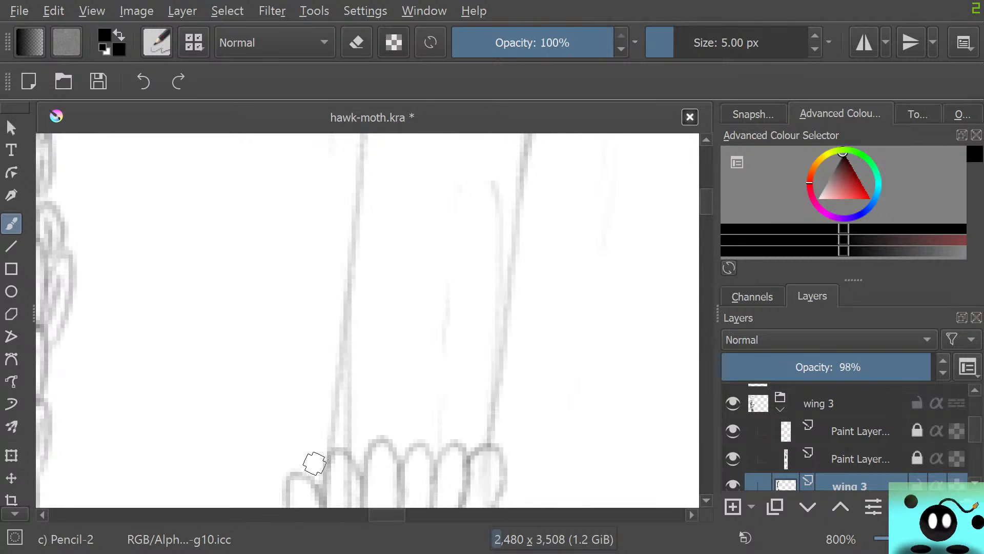
{"action": "mouse_move", "coordinate": [314, 464]}
{"action": "left_mouse_down"}
{"action": "mouse_move", "coordinate": [303, 442]}
{"action": "mouse_move", "coordinate": [343, 445]}
{"action": "mouse_move", "coordinate": [354, 370]}
{"action": "mouse_move", "coordinate": [388, 419]}
{"action": "mouse_move", "coordinate": [386, 401]}
{"action": "mouse_move", "coordinate": [416, 430]}
{"action": "mouse_move", "coordinate": [410, 408]}
{"action": "left_mouse_up"}
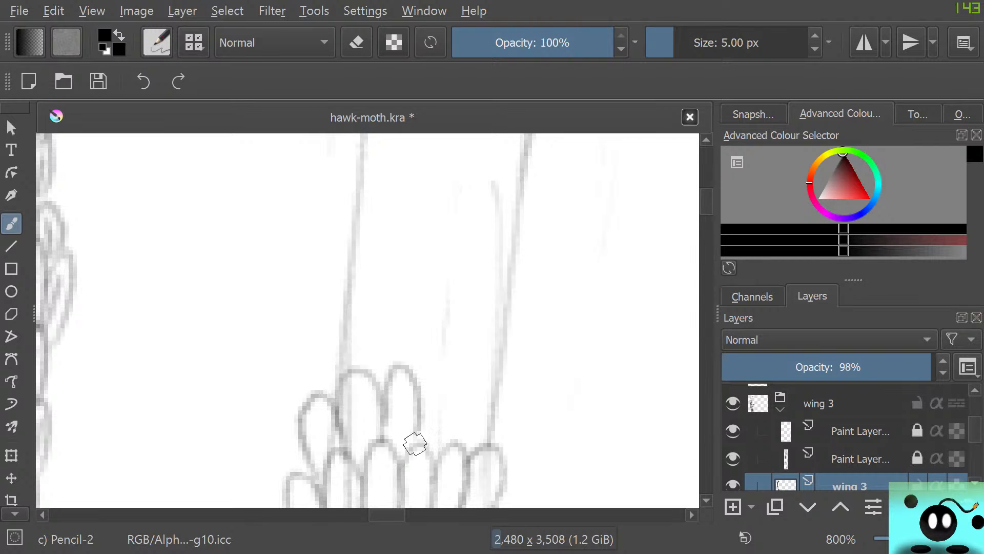
{"action": "mouse_move", "coordinate": [415, 444]}
{"action": "left_mouse_down"}
{"action": "mouse_move", "coordinate": [424, 382]}
{"action": "mouse_move", "coordinate": [449, 437]}
{"action": "mouse_move", "coordinate": [441, 443]}
{"action": "mouse_move", "coordinate": [468, 456]}
{"action": "mouse_move", "coordinate": [510, 425]}
{"action": "mouse_move", "coordinate": [485, 432]}
{"action": "left_mouse_up"}
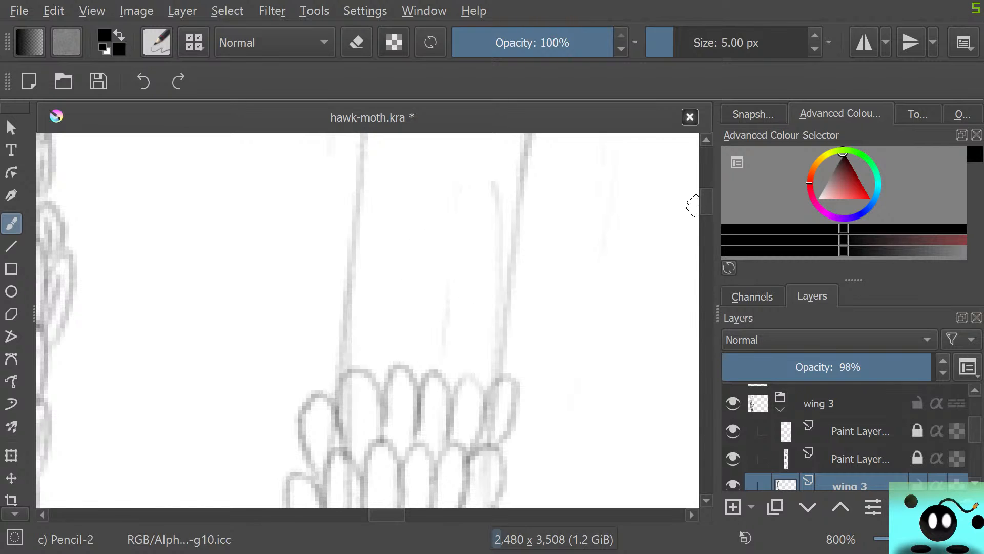
Extend the strip upward with three rows of larger oval scales, adding slanted scales outside its left outline
{"action": "left_click_drag", "start_coordinate": [706, 205], "coordinate": [707, 203]}
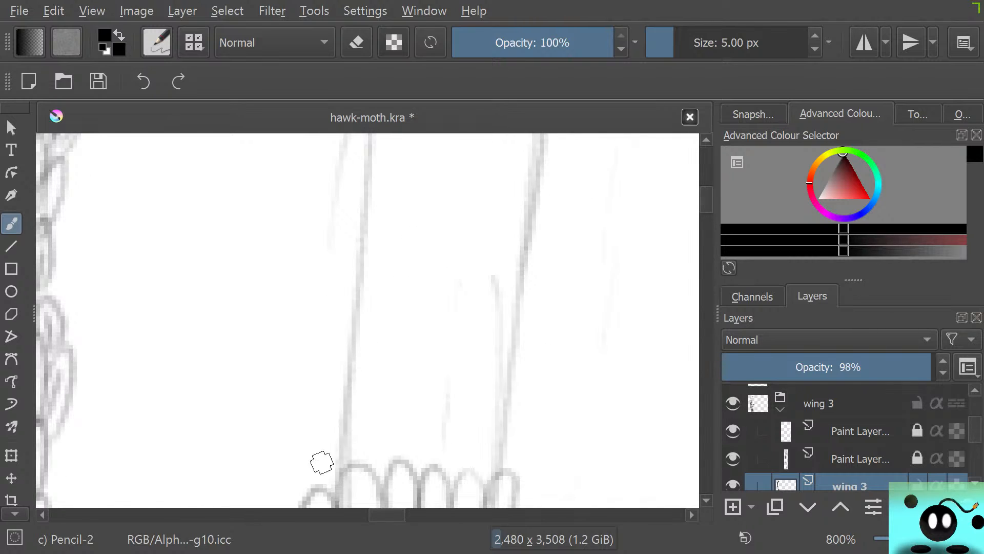
{"action": "mouse_move", "coordinate": [321, 463]}
{"action": "left_mouse_down"}
{"action": "mouse_move", "coordinate": [307, 459]}
{"action": "mouse_move", "coordinate": [325, 398]}
{"action": "mouse_move", "coordinate": [332, 420]}
{"action": "left_mouse_up"}
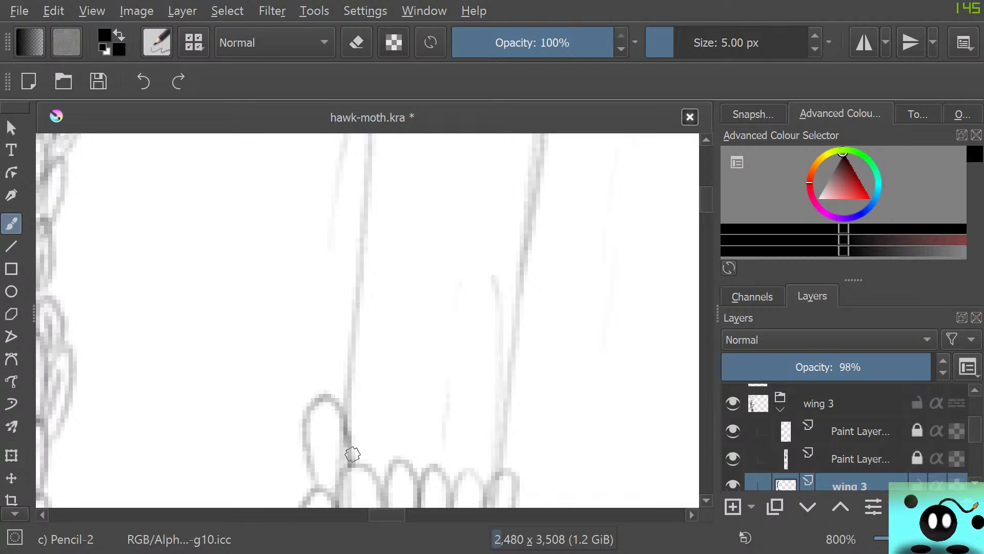
{"action": "mouse_move", "coordinate": [352, 454]}
{"action": "left_mouse_down"}
{"action": "mouse_move", "coordinate": [373, 402]}
{"action": "mouse_move", "coordinate": [387, 413]}
{"action": "mouse_move", "coordinate": [391, 463]}
{"action": "mouse_move", "coordinate": [397, 441]}
{"action": "mouse_move", "coordinate": [395, 458]}
{"action": "mouse_move", "coordinate": [428, 411]}
{"action": "mouse_move", "coordinate": [428, 448]}
{"action": "mouse_move", "coordinate": [416, 441]}
{"action": "mouse_move", "coordinate": [427, 448]}
{"action": "mouse_move", "coordinate": [449, 391]}
{"action": "mouse_move", "coordinate": [457, 465]}
{"action": "mouse_move", "coordinate": [481, 395]}
{"action": "mouse_move", "coordinate": [489, 474]}
{"action": "mouse_move", "coordinate": [501, 433]}
{"action": "mouse_move", "coordinate": [530, 424]}
{"action": "mouse_move", "coordinate": [507, 464]}
{"action": "left_mouse_up"}
{"action": "mouse_move", "coordinate": [293, 461]}
{"action": "left_mouse_down"}
{"action": "mouse_move", "coordinate": [274, 451]}
{"action": "mouse_move", "coordinate": [299, 503]}
{"action": "left_mouse_up"}
{"action": "mouse_move", "coordinate": [285, 431]}
{"action": "left_mouse_down"}
{"action": "mouse_move", "coordinate": [268, 346]}
{"action": "mouse_move", "coordinate": [306, 407]}
{"action": "mouse_move", "coordinate": [333, 401]}
{"action": "mouse_move", "coordinate": [410, 331]}
{"action": "mouse_move", "coordinate": [409, 382]}
{"action": "mouse_move", "coordinate": [436, 307]}
{"action": "mouse_move", "coordinate": [433, 375]}
{"action": "mouse_move", "coordinate": [450, 373]}
{"action": "mouse_move", "coordinate": [457, 325]}
{"action": "mouse_move", "coordinate": [464, 399]}
{"action": "mouse_move", "coordinate": [490, 335]}
{"action": "mouse_move", "coordinate": [487, 409]}
{"action": "mouse_move", "coordinate": [524, 331]}
{"action": "mouse_move", "coordinate": [499, 410]}
{"action": "left_mouse_up"}
{"action": "mouse_move", "coordinate": [302, 313]}
{"action": "left_mouse_down"}
{"action": "mouse_move", "coordinate": [301, 255]}
{"action": "mouse_move", "coordinate": [330, 326]}
{"action": "mouse_move", "coordinate": [325, 227]}
{"action": "mouse_move", "coordinate": [345, 307]}
{"action": "mouse_move", "coordinate": [366, 311]}
{"action": "mouse_move", "coordinate": [362, 248]}
{"action": "mouse_move", "coordinate": [395, 311]}
{"action": "mouse_move", "coordinate": [403, 272]}
{"action": "mouse_move", "coordinate": [431, 307]}
{"action": "mouse_move", "coordinate": [469, 249]}
{"action": "mouse_move", "coordinate": [456, 302]}
{"action": "mouse_move", "coordinate": [511, 235]}
{"action": "mouse_move", "coordinate": [491, 303]}
{"action": "mouse_move", "coordinate": [539, 236]}
{"action": "mouse_move", "coordinate": [505, 321]}
{"action": "left_mouse_up"}
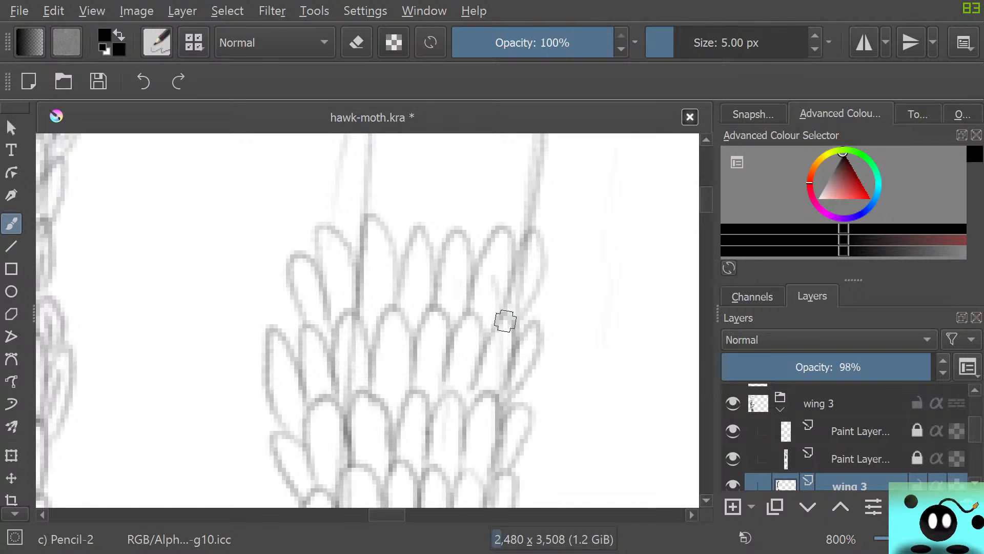
Examine the new strip's scale size and density against the finished strips of the neighbouring wings, both close up and in overview
{"action": "scroll", "coordinate": [505, 321], "scroll_direction": "down", "scroll_amount": 8}
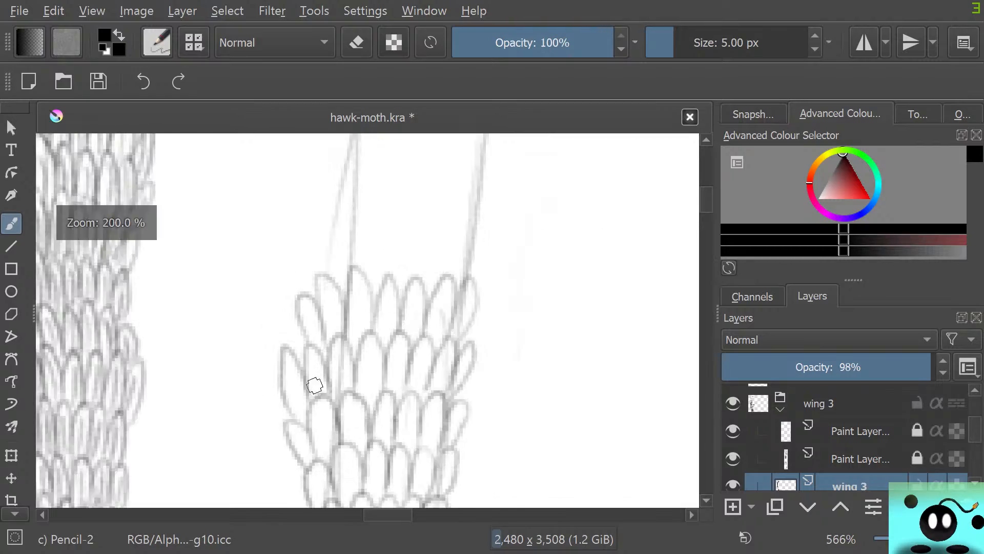
{"action": "scroll", "coordinate": [326, 435], "scroll_direction": "up", "scroll_amount": 5}
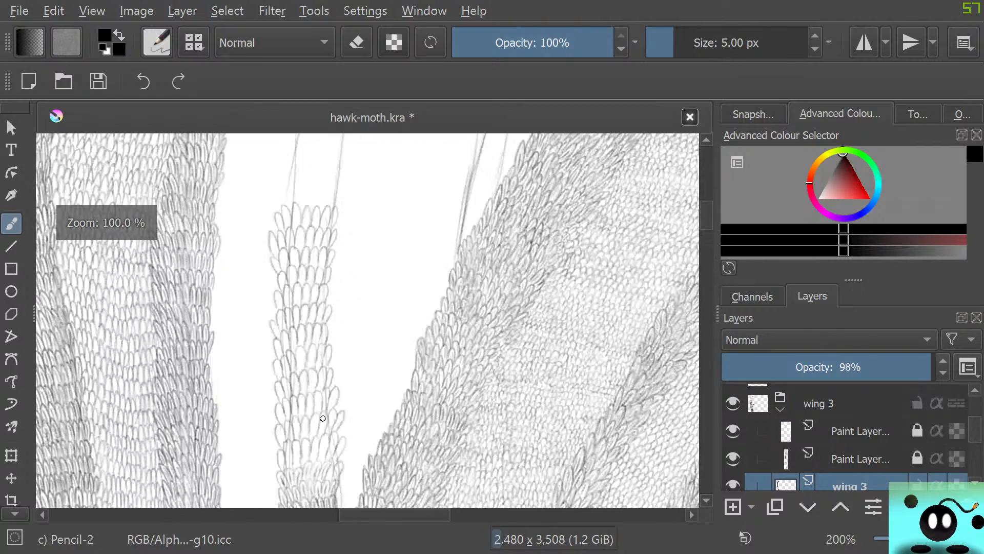
{"action": "scroll", "coordinate": [321, 345], "scroll_direction": "down", "scroll_amount": 3}
{"action": "scroll", "coordinate": [319, 351], "scroll_direction": "up", "scroll_amount": 2}
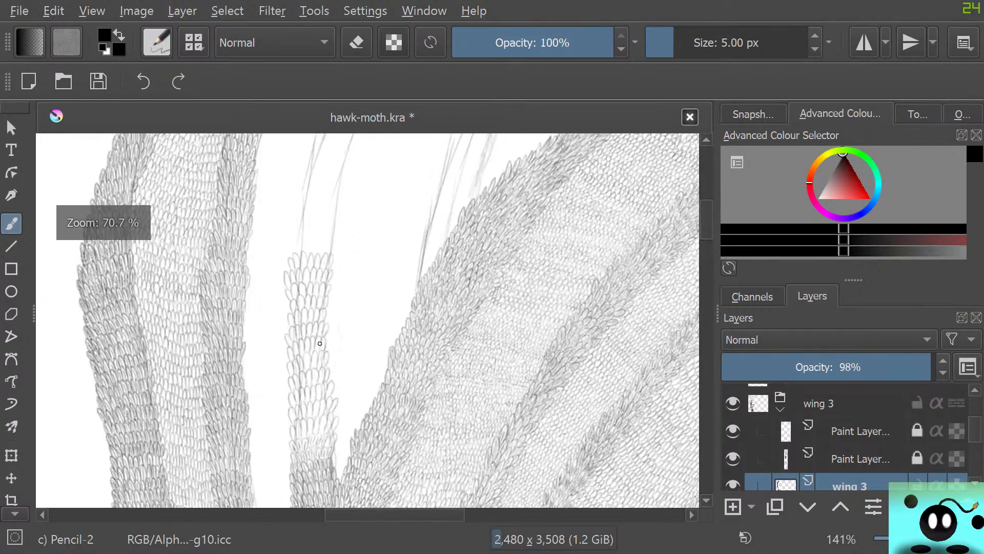
{"action": "scroll", "coordinate": [324, 397], "scroll_direction": "down", "scroll_amount": 2}
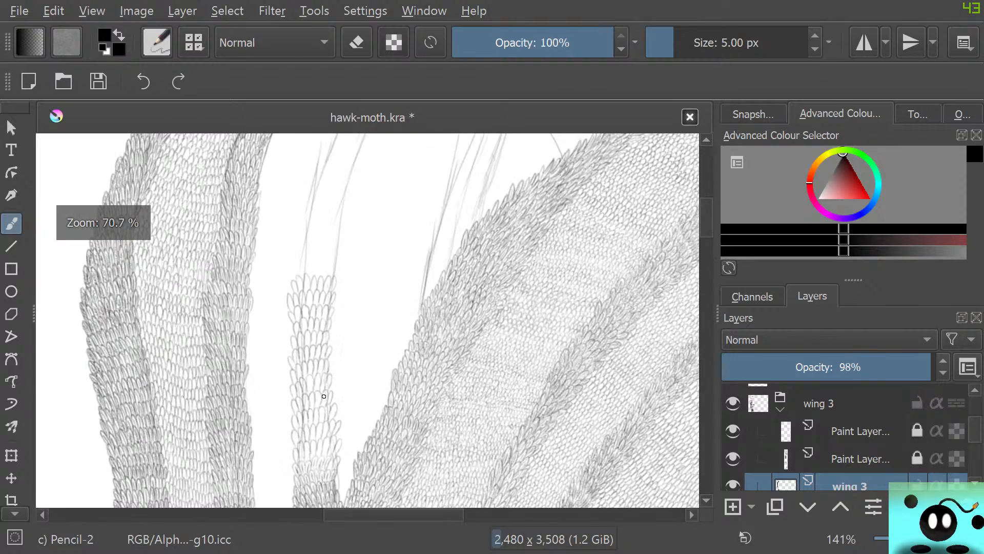
{"action": "scroll", "coordinate": [323, 396], "scroll_direction": "up", "scroll_amount": 1}
{"action": "scroll", "coordinate": [322, 401], "scroll_direction": "down", "scroll_amount": 3}
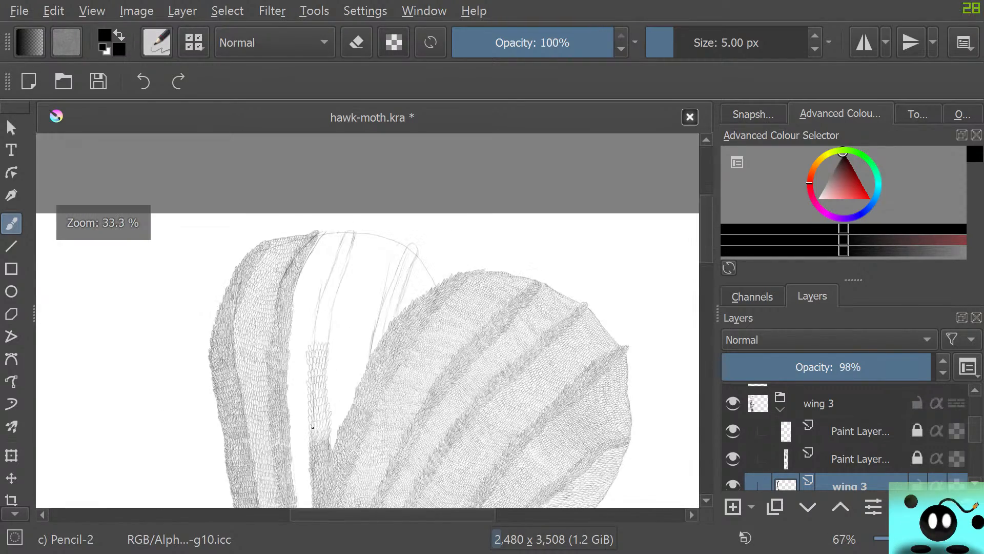
{"action": "scroll", "coordinate": [331, 462], "scroll_direction": "up", "scroll_amount": 4}
{"action": "scroll", "coordinate": [333, 483], "scroll_direction": "down", "scroll_amount": 3}
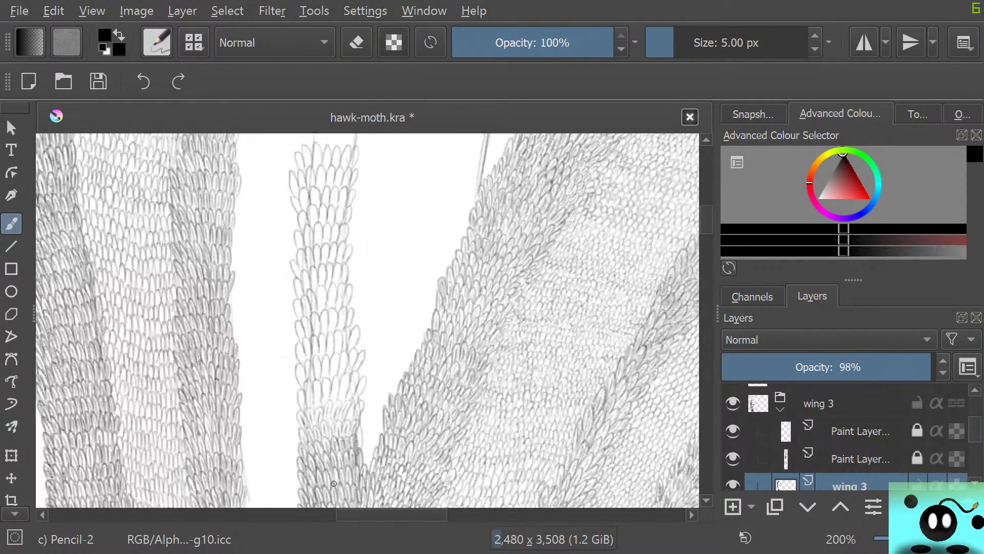
{"action": "scroll", "coordinate": [334, 398], "scroll_direction": "up", "scroll_amount": 3}
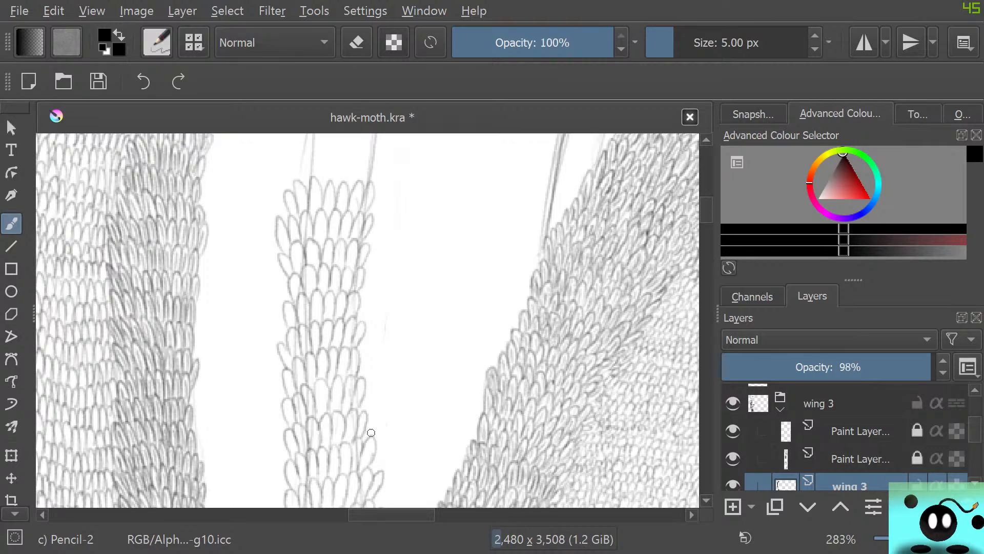
{"action": "scroll", "coordinate": [372, 432], "scroll_direction": "down", "scroll_amount": 2}
{"action": "scroll", "coordinate": [369, 454], "scroll_direction": "up", "scroll_amount": 1}
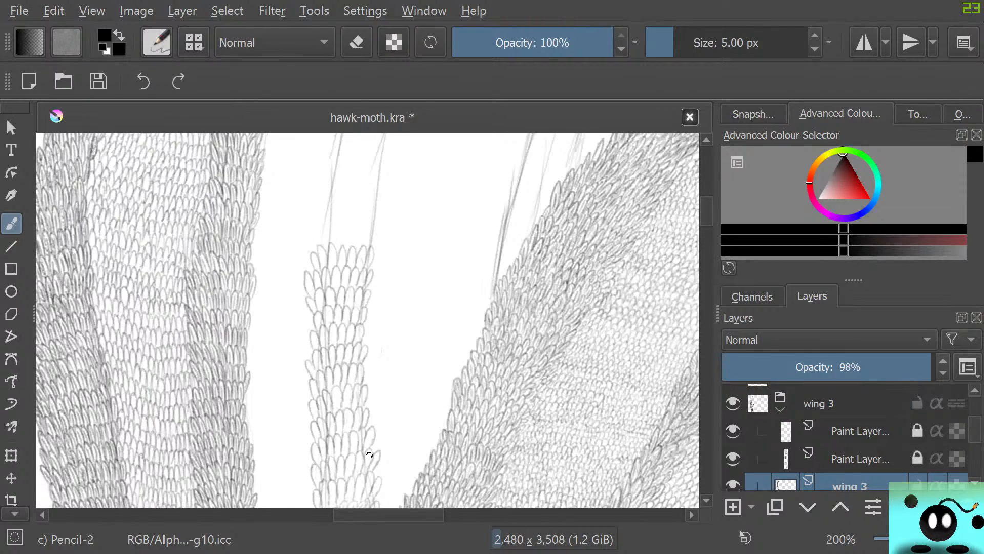
{"action": "scroll", "coordinate": [370, 454], "scroll_direction": "up", "scroll_amount": 1}
{"action": "scroll", "coordinate": [370, 456], "scroll_direction": "down", "scroll_amount": 4}
{"action": "scroll", "coordinate": [569, 482], "scroll_direction": "up", "scroll_amount": 2}
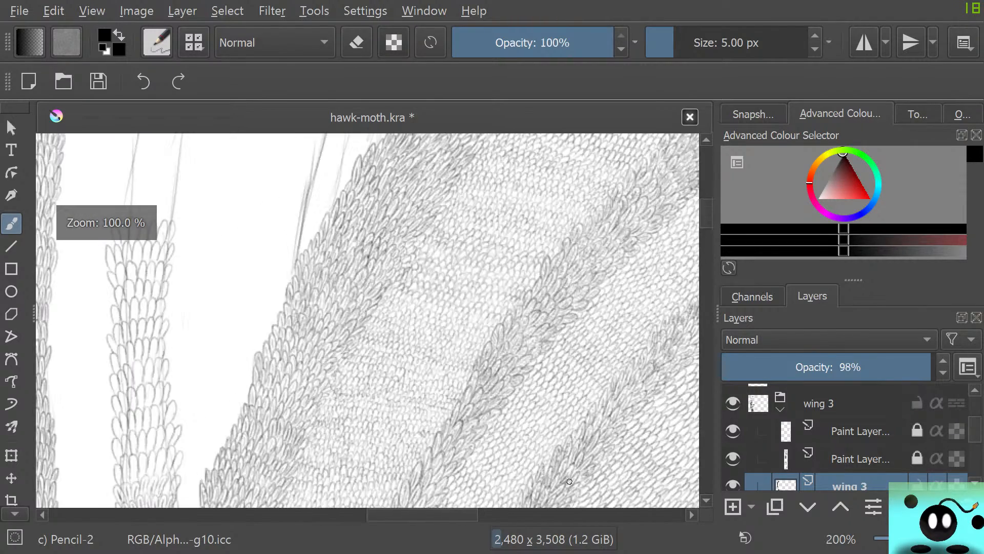
{"action": "scroll", "coordinate": [569, 481], "scroll_direction": "down", "scroll_amount": 3}
{"action": "scroll", "coordinate": [579, 485], "scroll_direction": "up", "scroll_amount": 6}
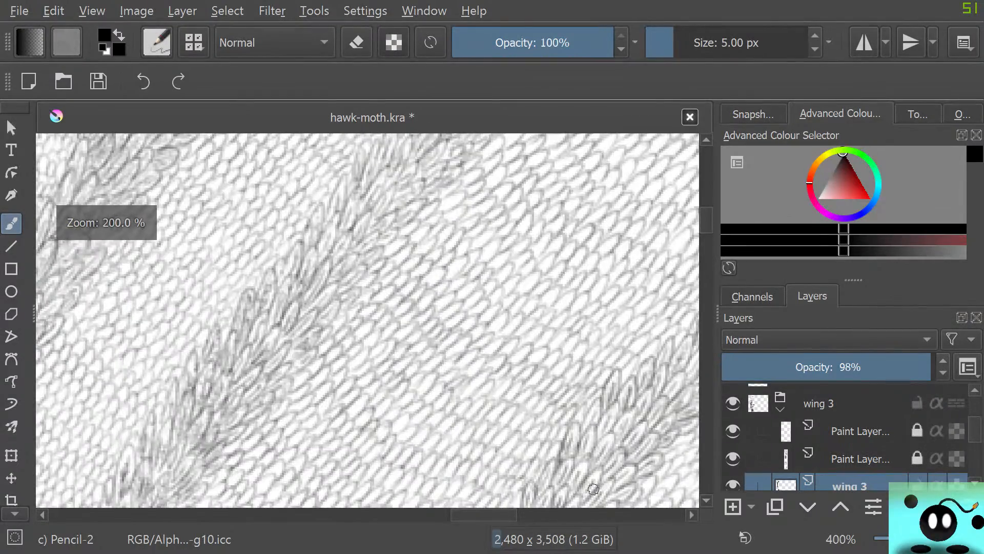
{"action": "scroll", "coordinate": [593, 488], "scroll_direction": "down", "scroll_amount": 4}
{"action": "scroll", "coordinate": [605, 433], "scroll_direction": "up", "scroll_amount": 1}
{"action": "scroll", "coordinate": [607, 438], "scroll_direction": "down", "scroll_amount": 1}
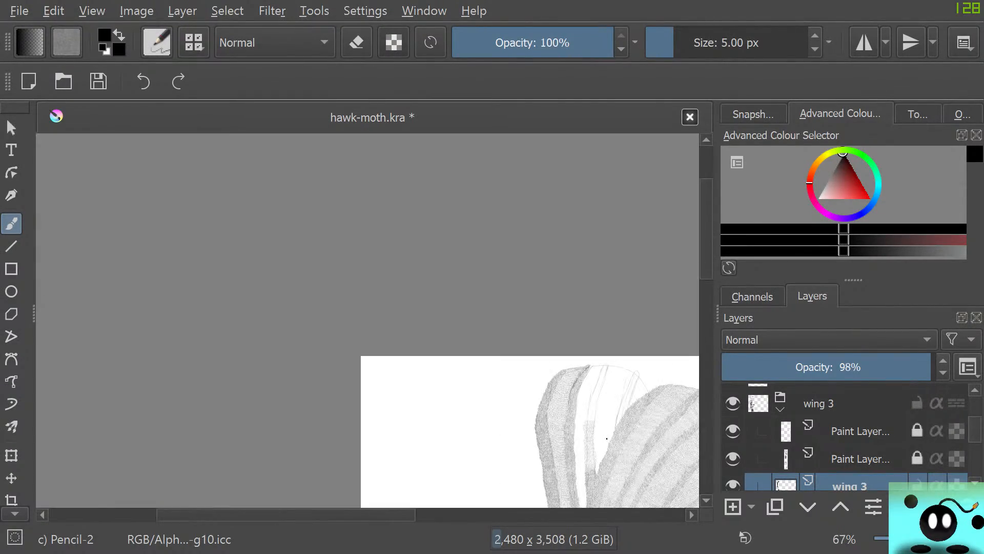
{"action": "scroll", "coordinate": [607, 438], "scroll_direction": "up", "scroll_amount": 3}
{"action": "scroll", "coordinate": [545, 464], "scroll_direction": "down", "scroll_amount": 4}
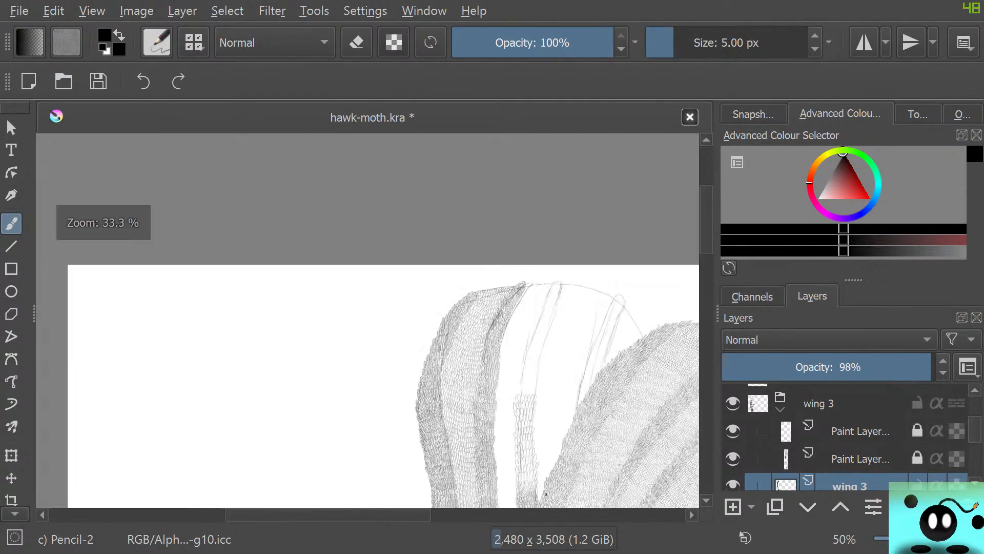
{"action": "scroll", "coordinate": [545, 494], "scroll_direction": "up", "scroll_amount": 4}
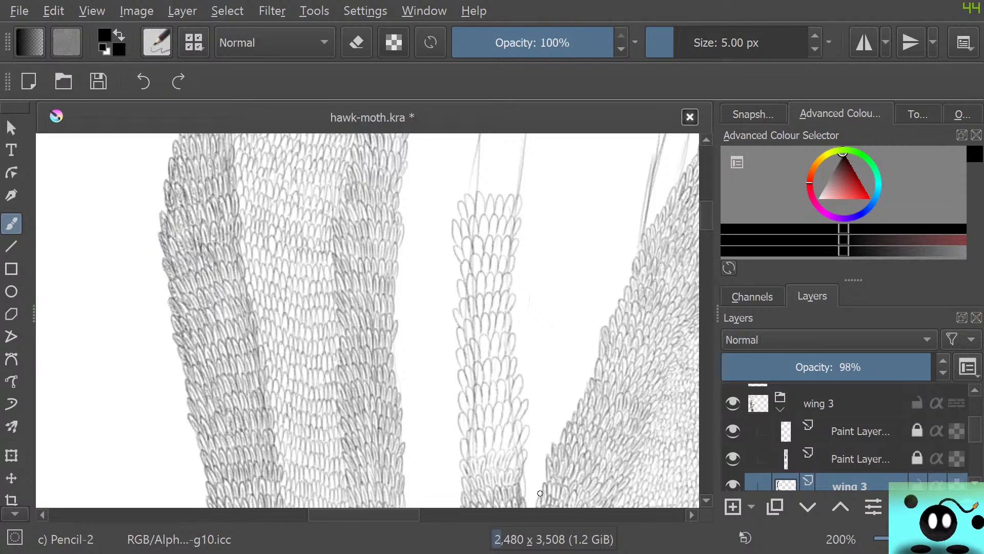
Erase the large, loose scales from the strip down to its densely scaled base with the 50 px circle eraser, keeping the sketched outline
{"action": "key", "text": "e"}
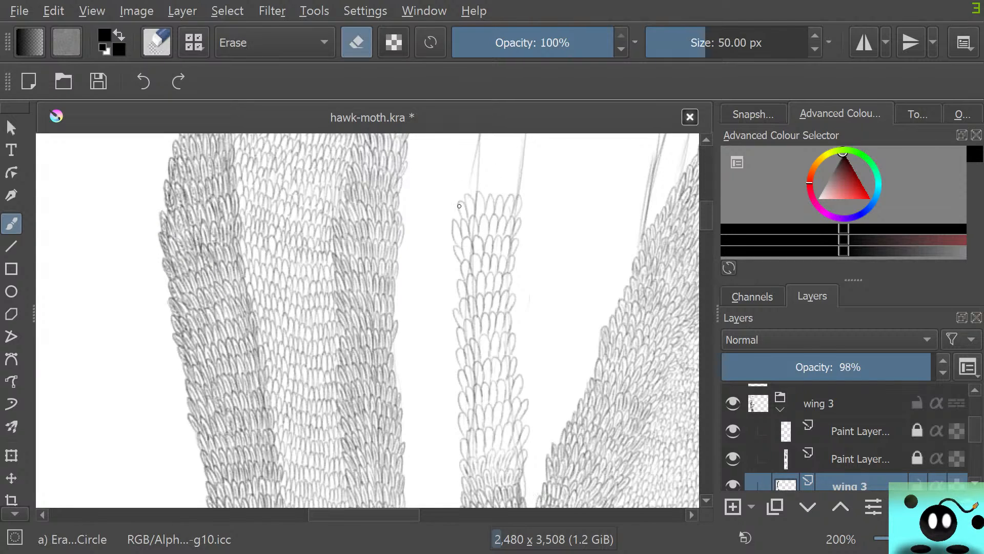
{"action": "mouse_move", "coordinate": [452, 208]}
{"action": "left_mouse_down"}
{"action": "mouse_move", "coordinate": [506, 184]}
{"action": "mouse_move", "coordinate": [482, 230]}
{"action": "mouse_move", "coordinate": [485, 254]}
{"action": "mouse_move", "coordinate": [507, 263]}
{"action": "mouse_move", "coordinate": [442, 334]}
{"action": "mouse_move", "coordinate": [519, 316]}
{"action": "mouse_move", "coordinate": [454, 369]}
{"action": "mouse_move", "coordinate": [482, 383]}
{"action": "mouse_move", "coordinate": [536, 380]}
{"action": "mouse_move", "coordinate": [481, 437]}
{"action": "mouse_move", "coordinate": [497, 438]}
{"action": "mouse_move", "coordinate": [466, 462]}
{"action": "mouse_move", "coordinate": [518, 439]}
{"action": "mouse_move", "coordinate": [513, 450]}
{"action": "left_mouse_up"}
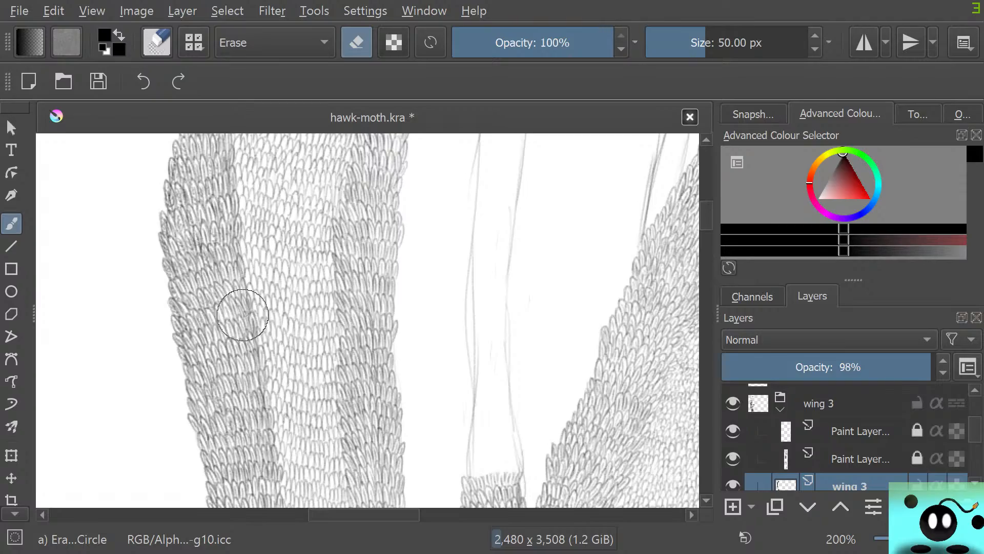
Complete the cut-off scales along the top edge of the strip's dense base with the 5 px Pencil-2 brush
{"action": "scroll", "coordinate": [389, 361], "scroll_direction": "down", "scroll_amount": 5}
{"action": "scroll", "coordinate": [399, 400], "scroll_direction": "up", "scroll_amount": 4}
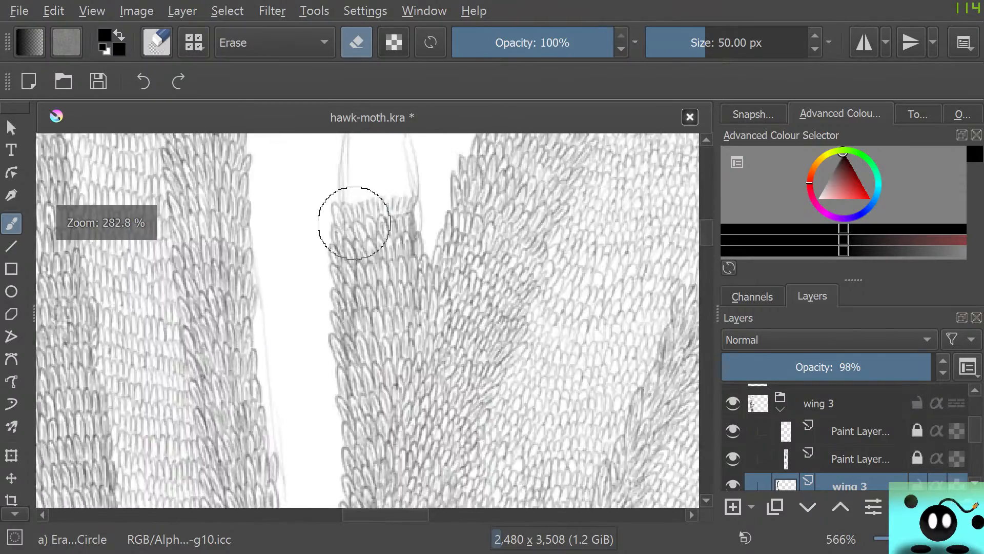
{"action": "scroll", "coordinate": [369, 200], "scroll_direction": "down", "scroll_amount": 4}
{"action": "scroll", "coordinate": [275, 359], "scroll_direction": "up", "scroll_amount": 8}
{"action": "scroll", "coordinate": [274, 220], "scroll_direction": "down", "scroll_amount": 2}
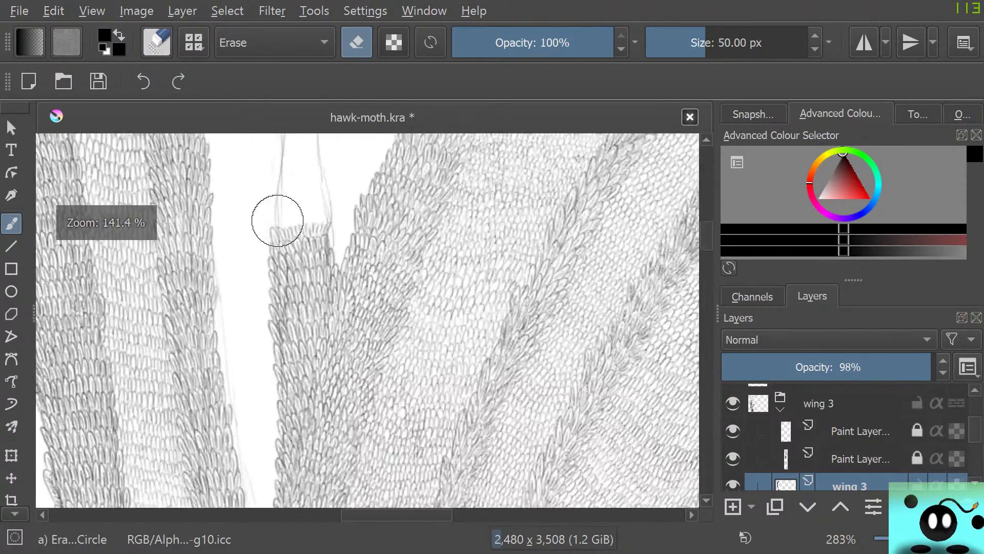
{"action": "scroll", "coordinate": [253, 220], "scroll_direction": "up", "scroll_amount": 1}
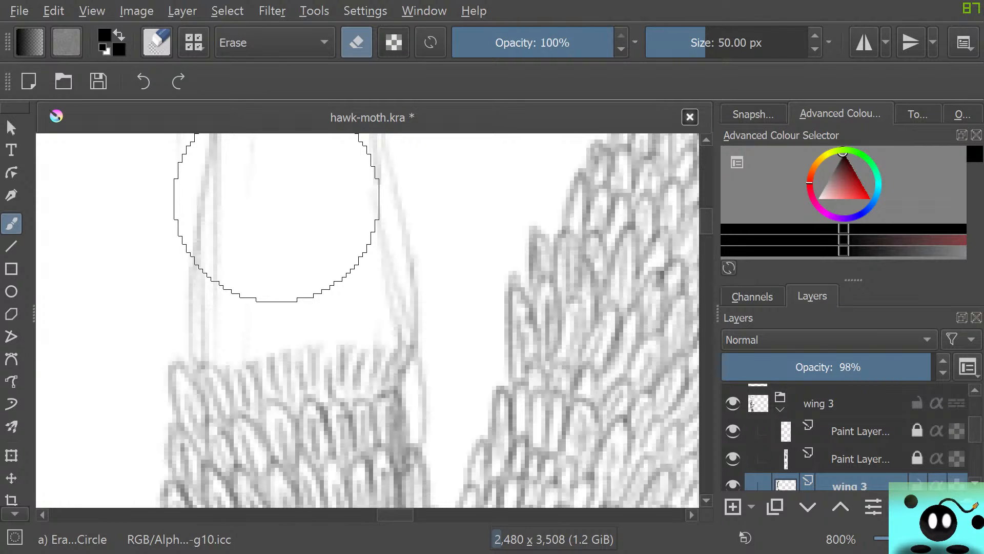
{"action": "key", "text": "e"}
{"action": "mouse_move", "coordinate": [228, 370]}
{"action": "left_mouse_down"}
{"action": "mouse_move", "coordinate": [281, 349]}
{"action": "mouse_move", "coordinate": [297, 355]}
{"action": "mouse_move", "coordinate": [280, 350]}
{"action": "mouse_move", "coordinate": [286, 357]}
{"action": "mouse_move", "coordinate": [338, 351]}
{"action": "mouse_move", "coordinate": [335, 360]}
{"action": "mouse_move", "coordinate": [355, 363]}
{"action": "mouse_move", "coordinate": [369, 334]}
{"action": "mouse_move", "coordinate": [362, 358]}
{"action": "mouse_move", "coordinate": [381, 343]}
{"action": "mouse_move", "coordinate": [382, 319]}
{"action": "mouse_move", "coordinate": [387, 347]}
{"action": "left_mouse_up"}
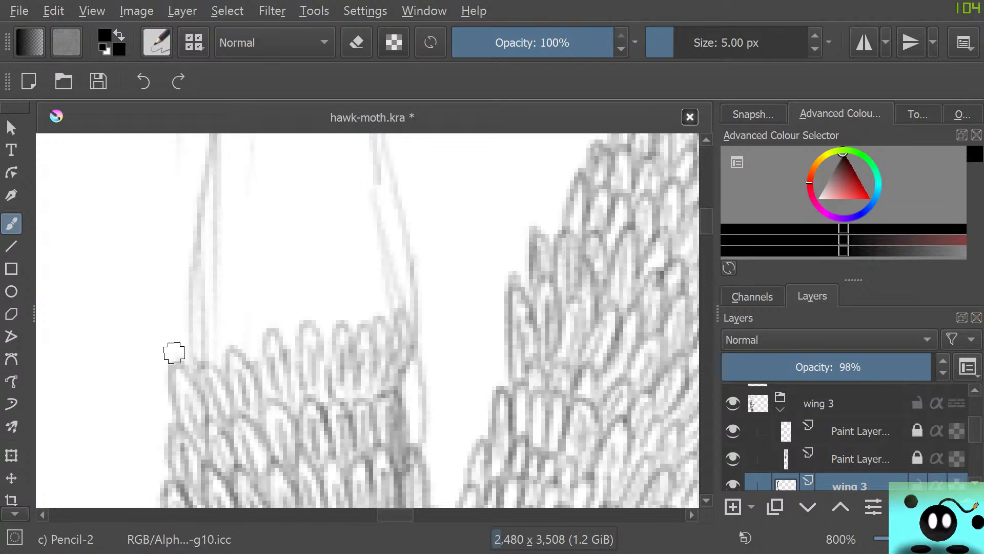
Draw three rows of narrower, tightly packed oval scales above the strip's completed base, spanning both sketched outlines
{"action": "mouse_move", "coordinate": [169, 360]}
{"action": "left_mouse_down"}
{"action": "mouse_move", "coordinate": [174, 312]}
{"action": "mouse_move", "coordinate": [209, 372]}
{"action": "mouse_move", "coordinate": [202, 366]}
{"action": "mouse_move", "coordinate": [245, 343]}
{"action": "mouse_move", "coordinate": [248, 362]}
{"action": "mouse_move", "coordinate": [265, 319]}
{"action": "mouse_move", "coordinate": [267, 333]}
{"action": "mouse_move", "coordinate": [293, 311]}
{"action": "mouse_move", "coordinate": [295, 332]}
{"action": "mouse_move", "coordinate": [319, 317]}
{"action": "mouse_move", "coordinate": [315, 335]}
{"action": "mouse_move", "coordinate": [319, 308]}
{"action": "mouse_move", "coordinate": [334, 340]}
{"action": "mouse_move", "coordinate": [344, 316]}
{"action": "mouse_move", "coordinate": [364, 329]}
{"action": "mouse_move", "coordinate": [371, 284]}
{"action": "mouse_move", "coordinate": [377, 321]}
{"action": "left_mouse_up"}
{"action": "left_click_drag", "start_coordinate": [392, 282], "coordinate": [399, 324]}
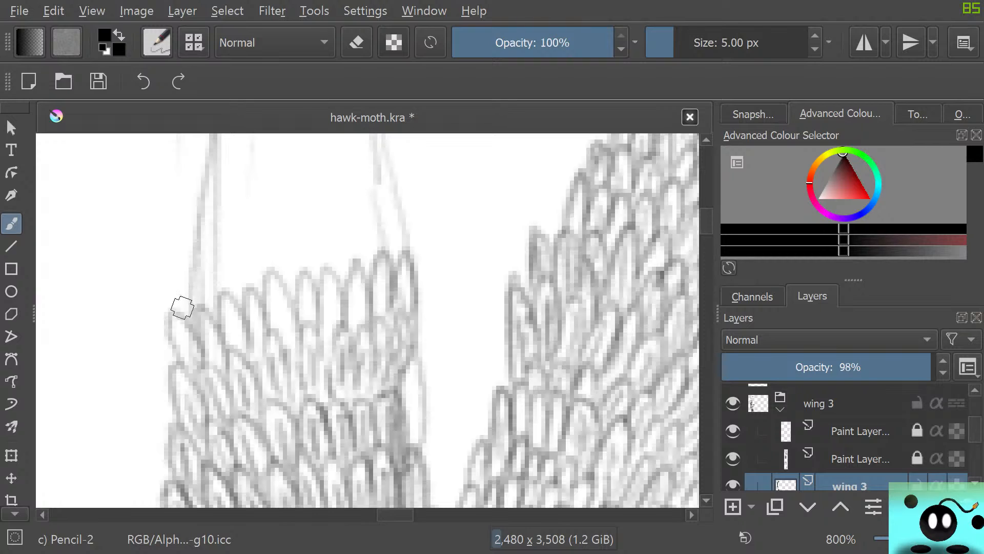
{"action": "mouse_move", "coordinate": [182, 307]}
{"action": "left_mouse_down"}
{"action": "mouse_move", "coordinate": [202, 313]}
{"action": "mouse_move", "coordinate": [210, 255]}
{"action": "mouse_move", "coordinate": [223, 288]}
{"action": "mouse_move", "coordinate": [236, 243]}
{"action": "mouse_move", "coordinate": [242, 286]}
{"action": "mouse_move", "coordinate": [259, 233]}
{"action": "mouse_move", "coordinate": [248, 245]}
{"action": "mouse_move", "coordinate": [272, 273]}
{"action": "mouse_move", "coordinate": [276, 203]}
{"action": "mouse_move", "coordinate": [287, 288]}
{"action": "mouse_move", "coordinate": [305, 212]}
{"action": "mouse_move", "coordinate": [293, 246]}
{"action": "mouse_move", "coordinate": [312, 273]}
{"action": "mouse_move", "coordinate": [312, 259]}
{"action": "mouse_move", "coordinate": [334, 279]}
{"action": "mouse_move", "coordinate": [336, 268]}
{"action": "mouse_move", "coordinate": [357, 276]}
{"action": "mouse_move", "coordinate": [364, 255]}
{"action": "mouse_move", "coordinate": [386, 258]}
{"action": "mouse_move", "coordinate": [396, 201]}
{"action": "mouse_move", "coordinate": [394, 250]}
{"action": "left_mouse_up"}
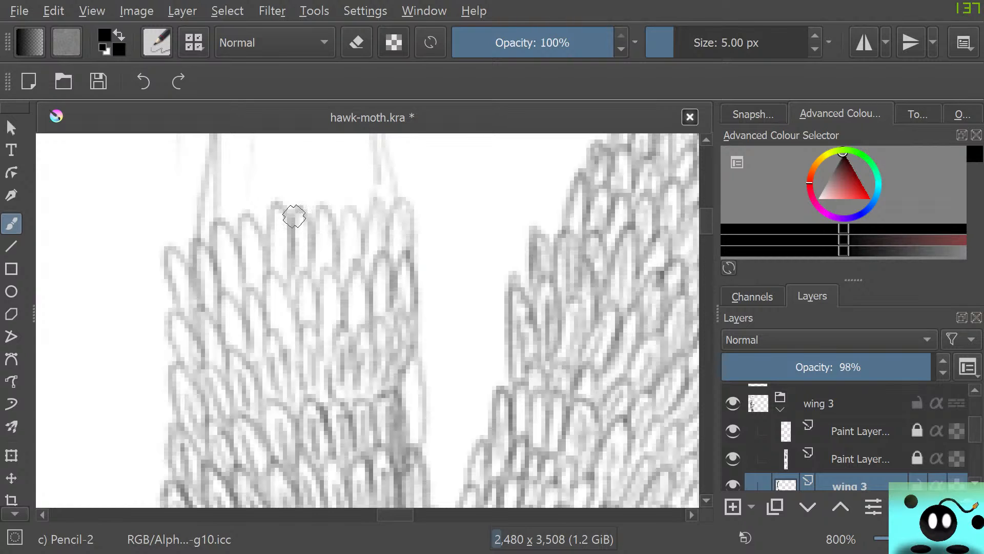
{"action": "mouse_move", "coordinate": [203, 230]}
{"action": "left_mouse_down"}
{"action": "mouse_move", "coordinate": [236, 224]}
{"action": "mouse_move", "coordinate": [238, 156]}
{"action": "mouse_move", "coordinate": [261, 206]}
{"action": "mouse_move", "coordinate": [266, 147]}
{"action": "mouse_move", "coordinate": [286, 197]}
{"action": "mouse_move", "coordinate": [293, 149]}
{"action": "mouse_move", "coordinate": [311, 198]}
{"action": "mouse_move", "coordinate": [324, 149]}
{"action": "mouse_move", "coordinate": [341, 197]}
{"action": "mouse_move", "coordinate": [343, 170]}
{"action": "mouse_move", "coordinate": [355, 202]}
{"action": "mouse_move", "coordinate": [373, 208]}
{"action": "mouse_move", "coordinate": [403, 178]}
{"action": "mouse_move", "coordinate": [375, 217]}
{"action": "mouse_move", "coordinate": [401, 208]}
{"action": "left_mouse_up"}
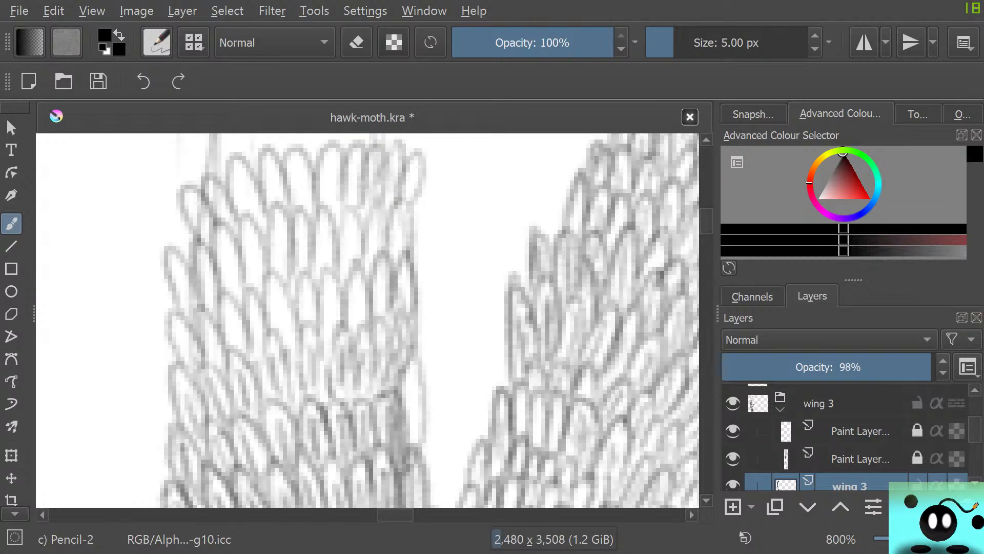
Continue the strip upward with three more overlapping scale rows, narrowing them along the tapering guide lines
{"action": "scroll", "coordinate": [367, 320], "scroll_direction": "up", "scroll_amount": 5}
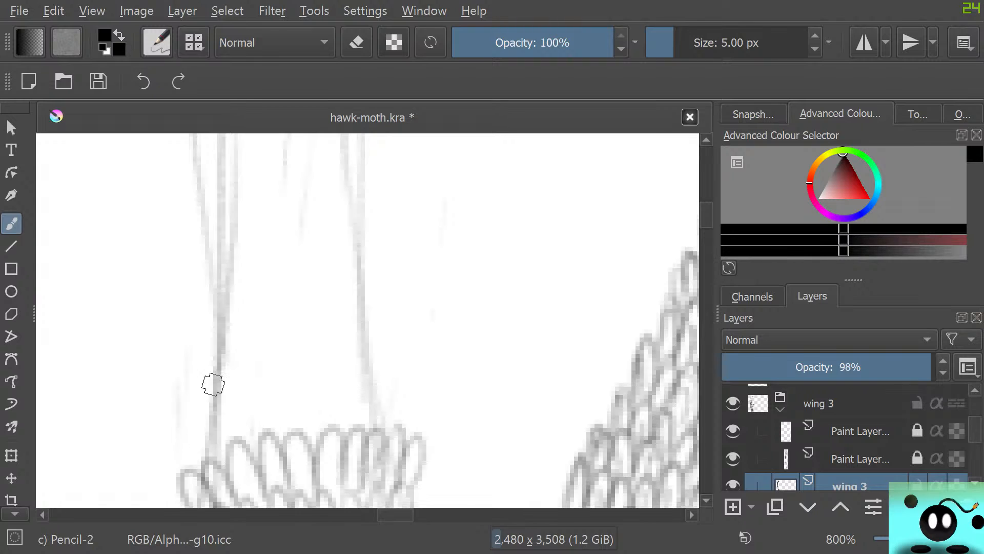
{"action": "mouse_move", "coordinate": [207, 457]}
{"action": "left_mouse_down"}
{"action": "mouse_move", "coordinate": [219, 429]}
{"action": "mouse_move", "coordinate": [225, 445]}
{"action": "mouse_move", "coordinate": [225, 380]}
{"action": "mouse_move", "coordinate": [242, 445]}
{"action": "mouse_move", "coordinate": [253, 378]}
{"action": "mouse_move", "coordinate": [263, 437]}
{"action": "mouse_move", "coordinate": [289, 394]}
{"action": "mouse_move", "coordinate": [292, 433]}
{"action": "mouse_move", "coordinate": [317, 419]}
{"action": "mouse_move", "coordinate": [296, 416]}
{"action": "mouse_move", "coordinate": [313, 408]}
{"action": "mouse_move", "coordinate": [308, 446]}
{"action": "mouse_move", "coordinate": [318, 399]}
{"action": "mouse_move", "coordinate": [339, 433]}
{"action": "mouse_move", "coordinate": [362, 370]}
{"action": "mouse_move", "coordinate": [334, 387]}
{"action": "mouse_move", "coordinate": [361, 426]}
{"action": "mouse_move", "coordinate": [382, 375]}
{"action": "mouse_move", "coordinate": [370, 430]}
{"action": "left_mouse_up"}
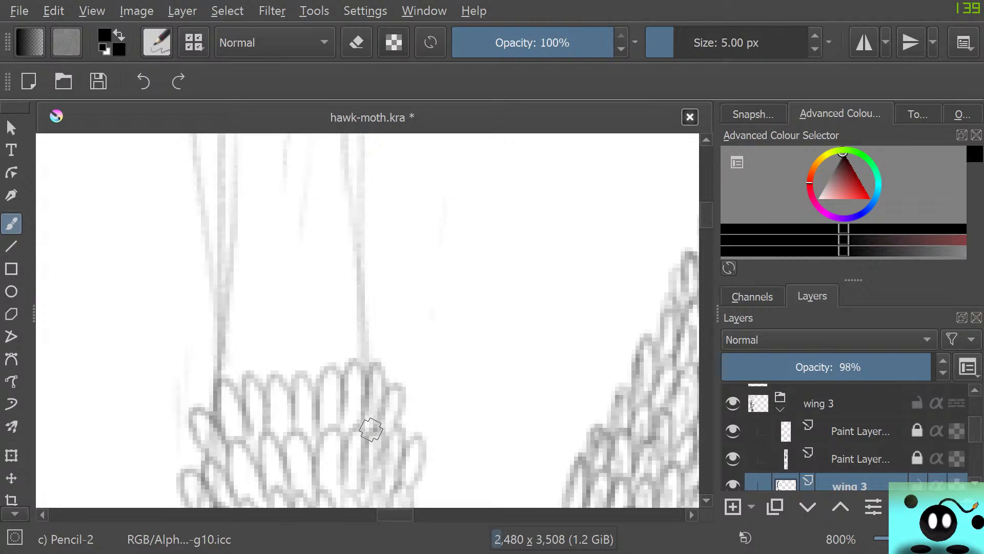
{"action": "mouse_move", "coordinate": [207, 409]}
{"action": "left_mouse_down"}
{"action": "mouse_move", "coordinate": [217, 391]}
{"action": "mouse_move", "coordinate": [205, 321]}
{"action": "mouse_move", "coordinate": [236, 373]}
{"action": "mouse_move", "coordinate": [288, 341]}
{"action": "mouse_move", "coordinate": [313, 367]}
{"action": "mouse_move", "coordinate": [328, 363]}
{"action": "mouse_move", "coordinate": [347, 336]}
{"action": "mouse_move", "coordinate": [369, 367]}
{"action": "left_mouse_up"}
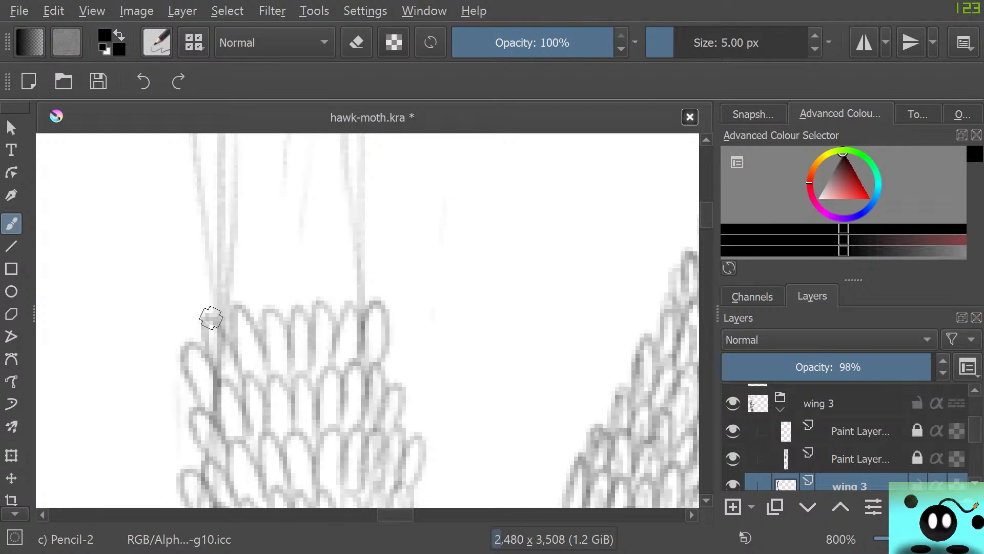
{"action": "mouse_move", "coordinate": [211, 318]}
{"action": "left_mouse_down"}
{"action": "mouse_move", "coordinate": [235, 316]}
{"action": "mouse_move", "coordinate": [231, 249]}
{"action": "mouse_move", "coordinate": [254, 317]}
{"action": "mouse_move", "coordinate": [282, 309]}
{"action": "mouse_move", "coordinate": [291, 239]}
{"action": "mouse_move", "coordinate": [302, 318]}
{"action": "mouse_move", "coordinate": [333, 273]}
{"action": "mouse_move", "coordinate": [323, 298]}
{"action": "mouse_move", "coordinate": [330, 290]}
{"action": "mouse_move", "coordinate": [354, 316]}
{"action": "left_mouse_up"}
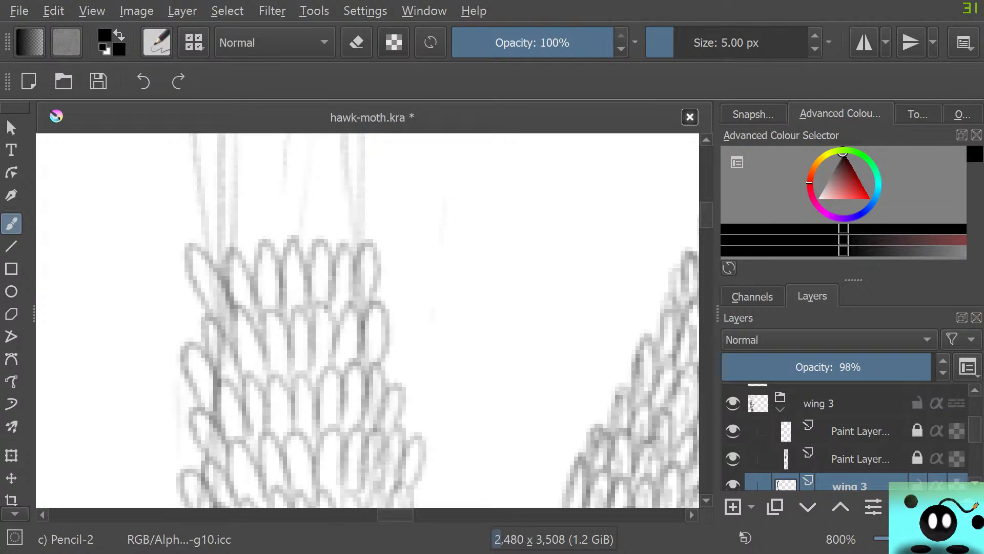
Add another three rows of narrow scales up the strip, shifting their left ends outward to follow the outer left guide line
{"action": "scroll", "coordinate": [367, 321], "scroll_direction": "up", "scroll_amount": 4}
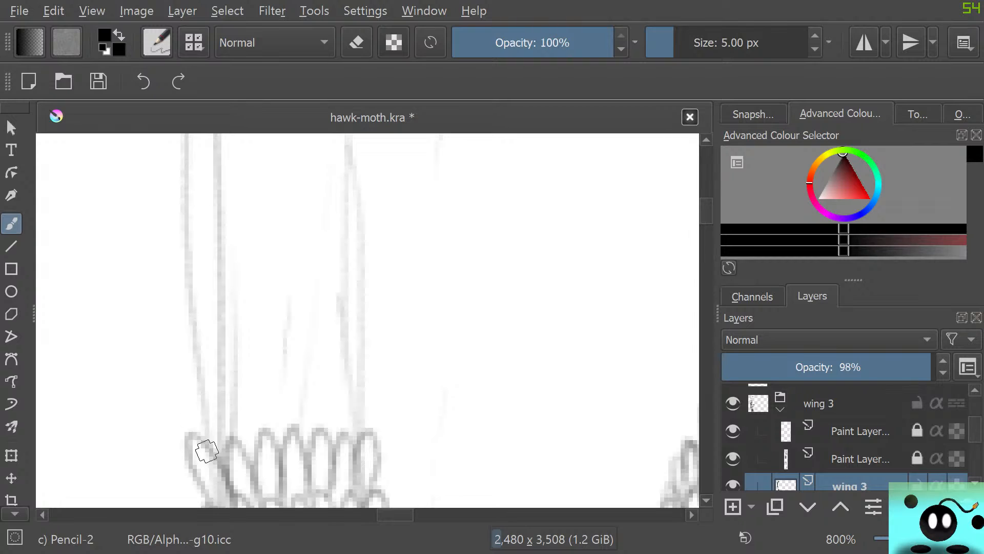
{"action": "mouse_move", "coordinate": [194, 441]}
{"action": "left_mouse_down"}
{"action": "mouse_move", "coordinate": [207, 380]}
{"action": "mouse_move", "coordinate": [218, 436]}
{"action": "mouse_move", "coordinate": [281, 438]}
{"action": "mouse_move", "coordinate": [316, 417]}
{"action": "mouse_move", "coordinate": [316, 365]}
{"action": "mouse_move", "coordinate": [327, 438]}
{"action": "mouse_move", "coordinate": [349, 425]}
{"action": "mouse_move", "coordinate": [352, 433]}
{"action": "left_mouse_up"}
{"action": "mouse_move", "coordinate": [196, 374]}
{"action": "left_mouse_down"}
{"action": "mouse_move", "coordinate": [248, 369]}
{"action": "mouse_move", "coordinate": [275, 384]}
{"action": "mouse_move", "coordinate": [312, 305]}
{"action": "mouse_move", "coordinate": [367, 322]}
{"action": "left_mouse_up"}
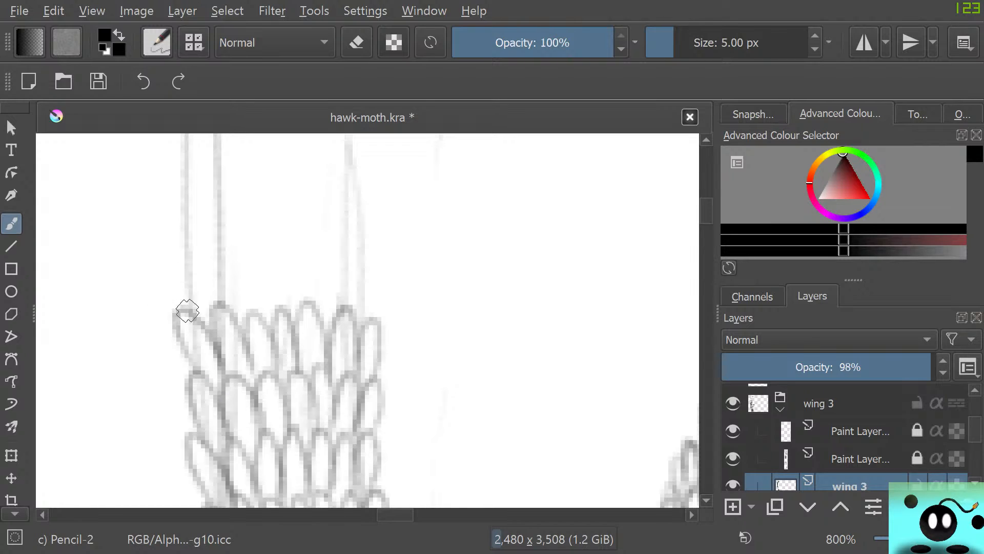
{"action": "mouse_move", "coordinate": [187, 310]}
{"action": "left_mouse_down"}
{"action": "mouse_move", "coordinate": [239, 310]}
{"action": "mouse_move", "coordinate": [248, 242]}
{"action": "mouse_move", "coordinate": [256, 305]}
{"action": "mouse_move", "coordinate": [264, 268]}
{"action": "mouse_move", "coordinate": [278, 320]}
{"action": "mouse_move", "coordinate": [321, 290]}
{"action": "mouse_move", "coordinate": [316, 307]}
{"action": "mouse_move", "coordinate": [343, 262]}
{"action": "mouse_move", "coordinate": [335, 307]}
{"action": "mouse_move", "coordinate": [365, 262]}
{"action": "mouse_move", "coordinate": [352, 329]}
{"action": "left_mouse_up"}
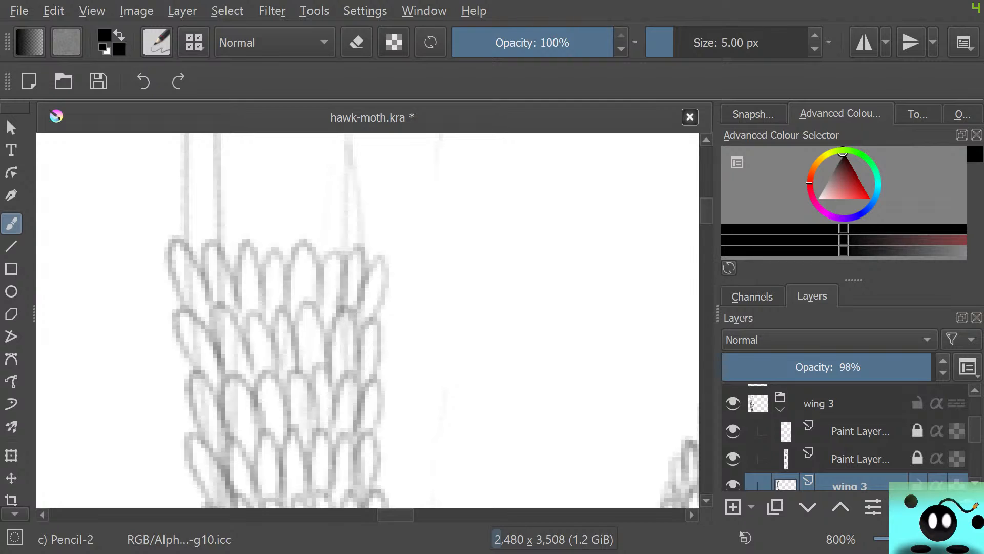
Draw three more rows of narrow overlapping scales above the strip's finished part, reaching slightly beyond both guide lines
{"action": "scroll", "coordinate": [367, 321], "scroll_direction": "up", "scroll_amount": 5}
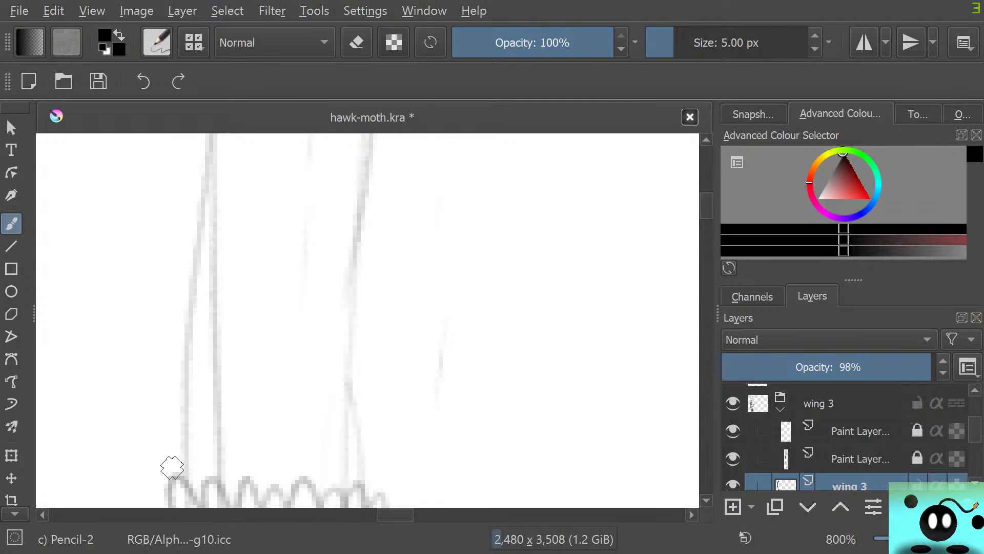
{"action": "mouse_move", "coordinate": [174, 462]}
{"action": "left_mouse_down"}
{"action": "mouse_move", "coordinate": [200, 477]}
{"action": "mouse_move", "coordinate": [220, 470]}
{"action": "mouse_move", "coordinate": [235, 415]}
{"action": "mouse_move", "coordinate": [249, 484]}
{"action": "mouse_move", "coordinate": [303, 486]}
{"action": "mouse_move", "coordinate": [329, 433]}
{"action": "mouse_move", "coordinate": [343, 481]}
{"action": "mouse_move", "coordinate": [373, 451]}
{"action": "left_mouse_up"}
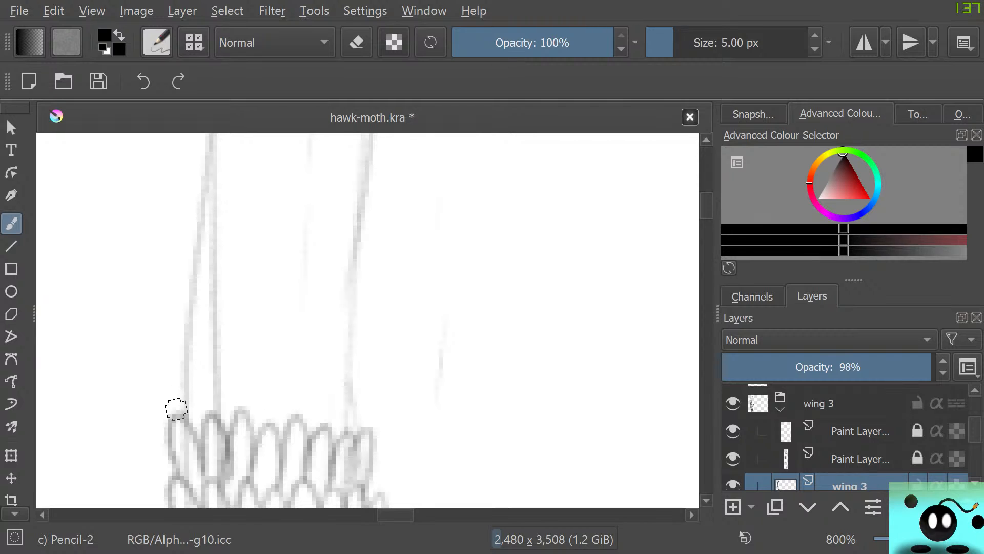
{"action": "mouse_move", "coordinate": [175, 409]}
{"action": "left_mouse_down"}
{"action": "mouse_move", "coordinate": [206, 419]}
{"action": "mouse_move", "coordinate": [228, 397]}
{"action": "mouse_move", "coordinate": [228, 412]}
{"action": "mouse_move", "coordinate": [248, 424]}
{"action": "mouse_move", "coordinate": [269, 390]}
{"action": "mouse_move", "coordinate": [253, 406]}
{"action": "mouse_move", "coordinate": [267, 423]}
{"action": "mouse_move", "coordinate": [277, 376]}
{"action": "mouse_move", "coordinate": [293, 427]}
{"action": "mouse_move", "coordinate": [317, 399]}
{"action": "mouse_move", "coordinate": [304, 419]}
{"action": "mouse_move", "coordinate": [314, 415]}
{"action": "mouse_move", "coordinate": [329, 439]}
{"action": "mouse_move", "coordinate": [338, 401]}
{"action": "mouse_move", "coordinate": [345, 441]}
{"action": "mouse_move", "coordinate": [349, 427]}
{"action": "mouse_move", "coordinate": [331, 419]}
{"action": "left_mouse_up"}
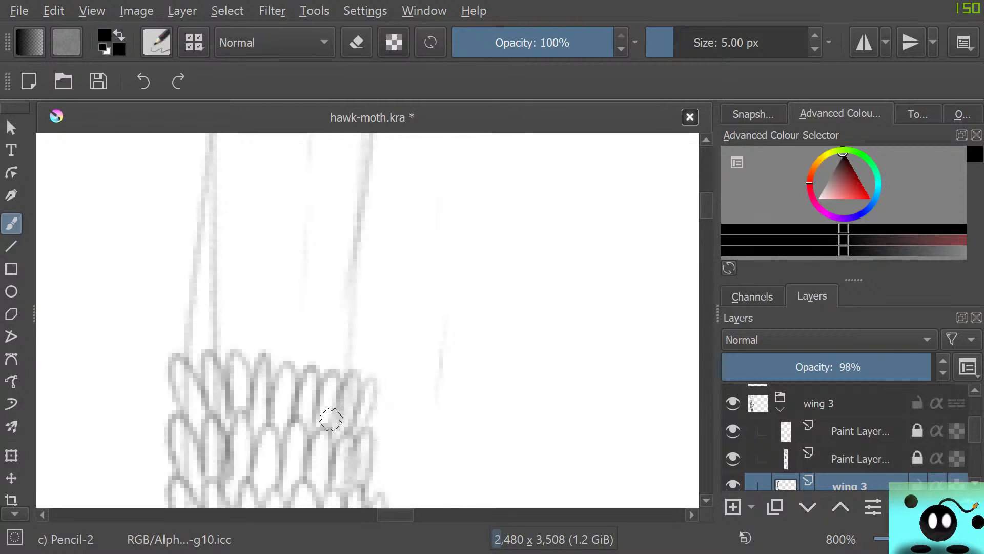
{"action": "mouse_move", "coordinate": [182, 349]}
{"action": "left_mouse_down"}
{"action": "mouse_move", "coordinate": [200, 356]}
{"action": "mouse_move", "coordinate": [231, 340]}
{"action": "mouse_move", "coordinate": [230, 350]}
{"action": "mouse_move", "coordinate": [236, 296]}
{"action": "mouse_move", "coordinate": [248, 361]}
{"action": "mouse_move", "coordinate": [270, 369]}
{"action": "mouse_move", "coordinate": [282, 310]}
{"action": "mouse_move", "coordinate": [279, 367]}
{"action": "mouse_move", "coordinate": [288, 357]}
{"action": "mouse_move", "coordinate": [307, 373]}
{"action": "mouse_move", "coordinate": [359, 344]}
{"action": "mouse_move", "coordinate": [350, 367]}
{"action": "mouse_move", "coordinate": [379, 329]}
{"action": "mouse_move", "coordinate": [334, 367]}
{"action": "left_mouse_up"}
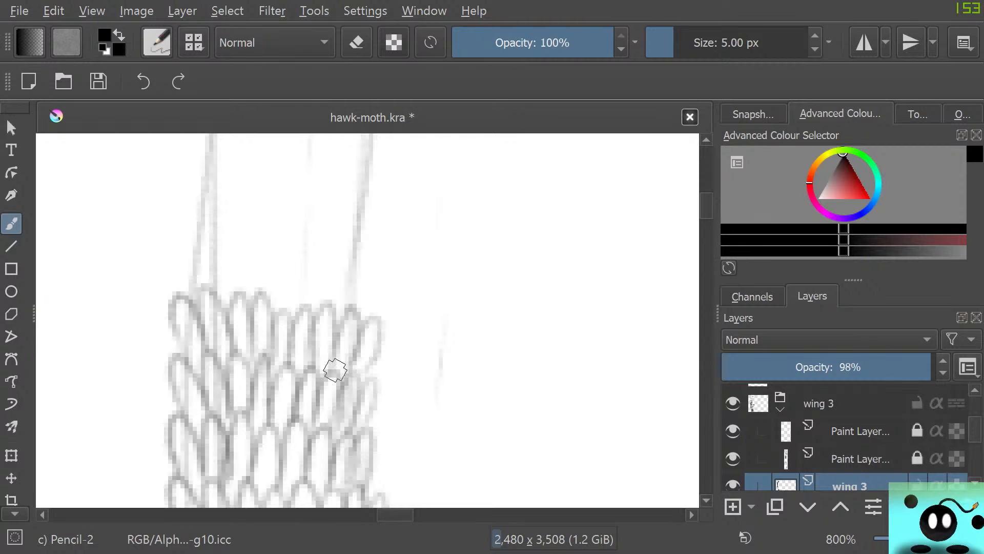
Extend the strip upward with four rows of slim pointed ovals, fanning the end scales outward past the guide lines
{"action": "left_click_drag", "start_coordinate": [707, 206], "coordinate": [706, 202]}
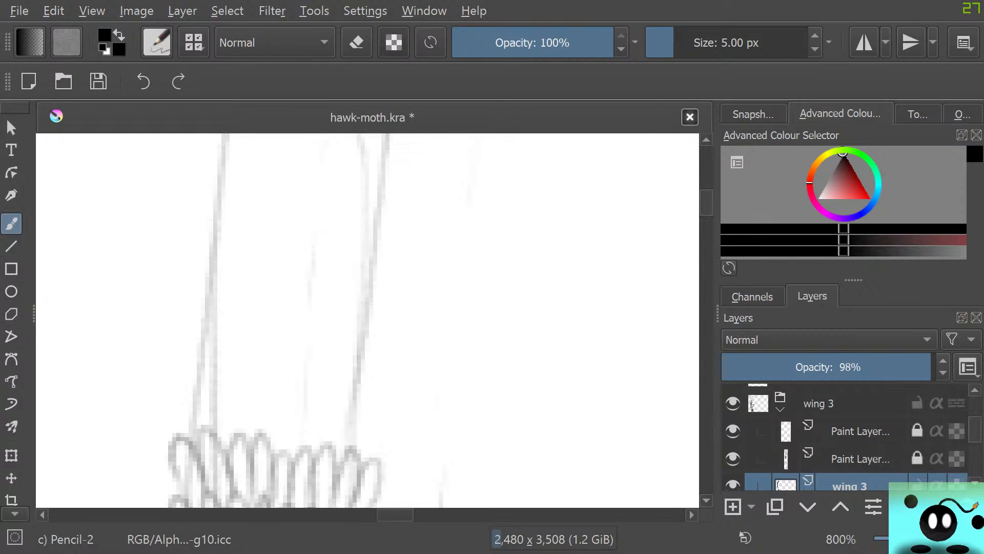
{"action": "mouse_move", "coordinate": [188, 435]}
{"action": "left_mouse_down"}
{"action": "mouse_move", "coordinate": [213, 412]}
{"action": "mouse_move", "coordinate": [210, 439]}
{"action": "mouse_move", "coordinate": [234, 429]}
{"action": "mouse_move", "coordinate": [234, 438]}
{"action": "mouse_move", "coordinate": [238, 408]}
{"action": "mouse_move", "coordinate": [271, 448]}
{"action": "mouse_move", "coordinate": [296, 402]}
{"action": "mouse_move", "coordinate": [290, 445]}
{"action": "mouse_move", "coordinate": [306, 407]}
{"action": "mouse_move", "coordinate": [308, 456]}
{"action": "mouse_move", "coordinate": [325, 453]}
{"action": "mouse_move", "coordinate": [350, 422]}
{"action": "mouse_move", "coordinate": [336, 453]}
{"action": "left_mouse_up"}
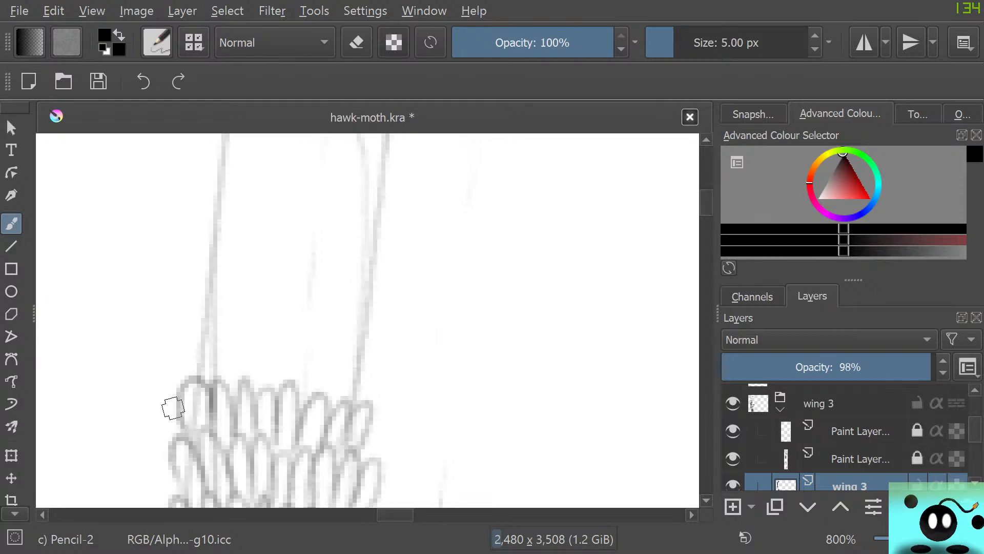
{"action": "mouse_move", "coordinate": [186, 382]}
{"action": "left_mouse_down"}
{"action": "mouse_move", "coordinate": [201, 349]}
{"action": "mouse_move", "coordinate": [209, 391]}
{"action": "mouse_move", "coordinate": [228, 362]}
{"action": "mouse_move", "coordinate": [234, 382]}
{"action": "mouse_move", "coordinate": [233, 364]}
{"action": "mouse_move", "coordinate": [254, 388]}
{"action": "mouse_move", "coordinate": [300, 403]}
{"action": "mouse_move", "coordinate": [322, 350]}
{"action": "mouse_move", "coordinate": [315, 396]}
{"action": "mouse_move", "coordinate": [343, 348]}
{"action": "mouse_move", "coordinate": [338, 399]}
{"action": "mouse_move", "coordinate": [347, 374]}
{"action": "mouse_move", "coordinate": [354, 405]}
{"action": "left_mouse_up"}
{"action": "mouse_move", "coordinate": [170, 316]}
{"action": "left_mouse_down"}
{"action": "mouse_move", "coordinate": [189, 332]}
{"action": "mouse_move", "coordinate": [200, 310]}
{"action": "mouse_move", "coordinate": [205, 320]}
{"action": "mouse_move", "coordinate": [213, 271]}
{"action": "mouse_move", "coordinate": [228, 337]}
{"action": "mouse_move", "coordinate": [234, 273]}
{"action": "mouse_move", "coordinate": [244, 314]}
{"action": "mouse_move", "coordinate": [271, 347]}
{"action": "mouse_move", "coordinate": [273, 327]}
{"action": "mouse_move", "coordinate": [286, 341]}
{"action": "mouse_move", "coordinate": [309, 292]}
{"action": "mouse_move", "coordinate": [304, 352]}
{"action": "mouse_move", "coordinate": [333, 327]}
{"action": "mouse_move", "coordinate": [322, 353]}
{"action": "mouse_move", "coordinate": [350, 288]}
{"action": "mouse_move", "coordinate": [341, 348]}
{"action": "left_mouse_up"}
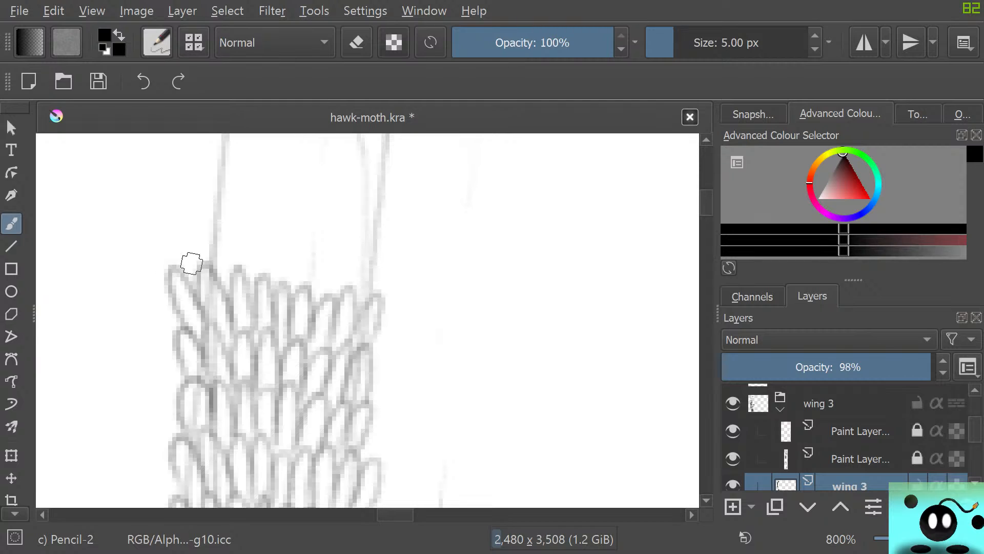
{"action": "mouse_move", "coordinate": [195, 266]}
{"action": "left_mouse_down"}
{"action": "mouse_move", "coordinate": [222, 216]}
{"action": "mouse_move", "coordinate": [237, 273]}
{"action": "mouse_move", "coordinate": [257, 283]}
{"action": "mouse_move", "coordinate": [285, 263]}
{"action": "mouse_move", "coordinate": [280, 282]}
{"action": "mouse_move", "coordinate": [306, 230]}
{"action": "mouse_move", "coordinate": [303, 282]}
{"action": "mouse_move", "coordinate": [330, 230]}
{"action": "mouse_move", "coordinate": [326, 289]}
{"action": "mouse_move", "coordinate": [343, 248]}
{"action": "mouse_move", "coordinate": [345, 292]}
{"action": "mouse_move", "coordinate": [354, 270]}
{"action": "mouse_move", "coordinate": [354, 309]}
{"action": "left_mouse_up"}
{"action": "left_click_drag", "start_coordinate": [373, 269], "coordinate": [370, 306]}
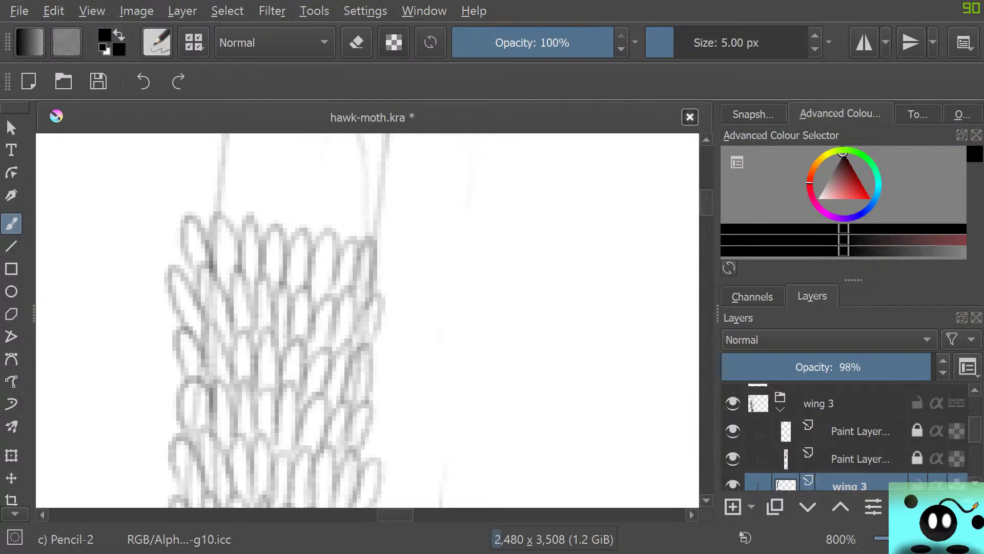
Add three scale rows that shift toward the right as the guide lines begin to slant, closing each row's right end
{"action": "scroll", "coordinate": [367, 320], "scroll_direction": "up", "scroll_amount": 4}
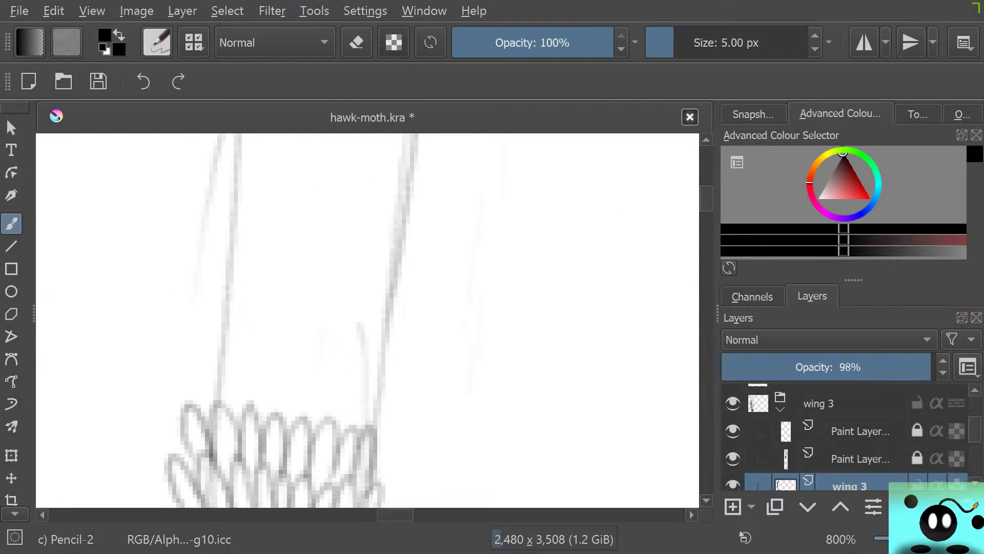
{"action": "mouse_move", "coordinate": [202, 408]}
{"action": "left_mouse_down"}
{"action": "mouse_move", "coordinate": [221, 397]}
{"action": "mouse_move", "coordinate": [240, 416]}
{"action": "mouse_move", "coordinate": [238, 396]}
{"action": "mouse_move", "coordinate": [245, 413]}
{"action": "mouse_move", "coordinate": [272, 425]}
{"action": "mouse_move", "coordinate": [274, 394]}
{"action": "mouse_move", "coordinate": [292, 422]}
{"action": "mouse_move", "coordinate": [308, 362]}
{"action": "mouse_move", "coordinate": [307, 423]}
{"action": "mouse_move", "coordinate": [314, 409]}
{"action": "mouse_move", "coordinate": [332, 435]}
{"action": "mouse_move", "coordinate": [382, 424]}
{"action": "left_mouse_up"}
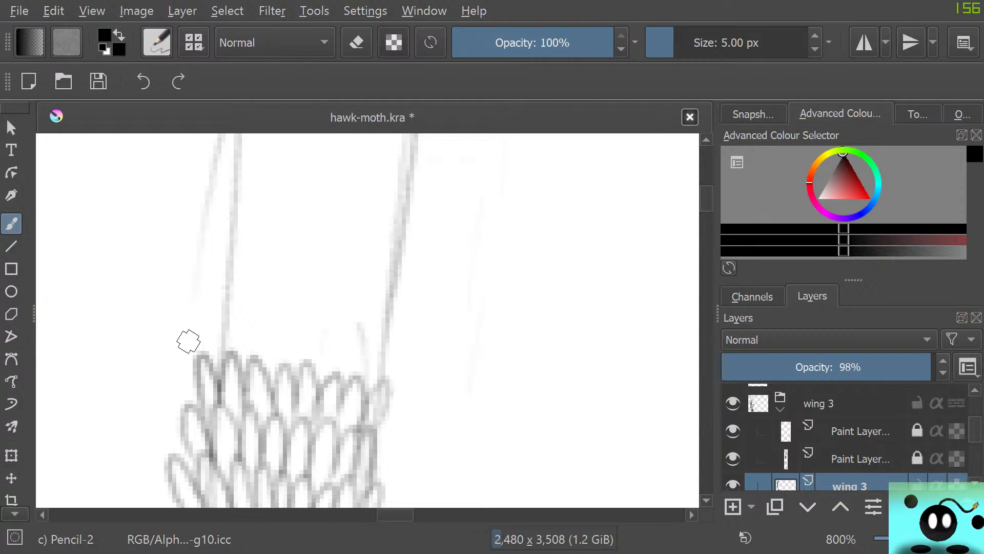
{"action": "mouse_move", "coordinate": [217, 363]}
{"action": "left_mouse_down"}
{"action": "mouse_move", "coordinate": [259, 346]}
{"action": "mouse_move", "coordinate": [258, 368]}
{"action": "mouse_move", "coordinate": [279, 325]}
{"action": "mouse_move", "coordinate": [280, 372]}
{"action": "mouse_move", "coordinate": [291, 311]}
{"action": "mouse_move", "coordinate": [293, 350]}
{"action": "mouse_move", "coordinate": [302, 347]}
{"action": "mouse_move", "coordinate": [317, 378]}
{"action": "mouse_move", "coordinate": [325, 360]}
{"action": "mouse_move", "coordinate": [317, 371]}
{"action": "mouse_move", "coordinate": [335, 391]}
{"action": "mouse_move", "coordinate": [364, 333]}
{"action": "mouse_move", "coordinate": [350, 369]}
{"action": "mouse_move", "coordinate": [366, 354]}
{"action": "mouse_move", "coordinate": [370, 403]}
{"action": "left_mouse_up"}
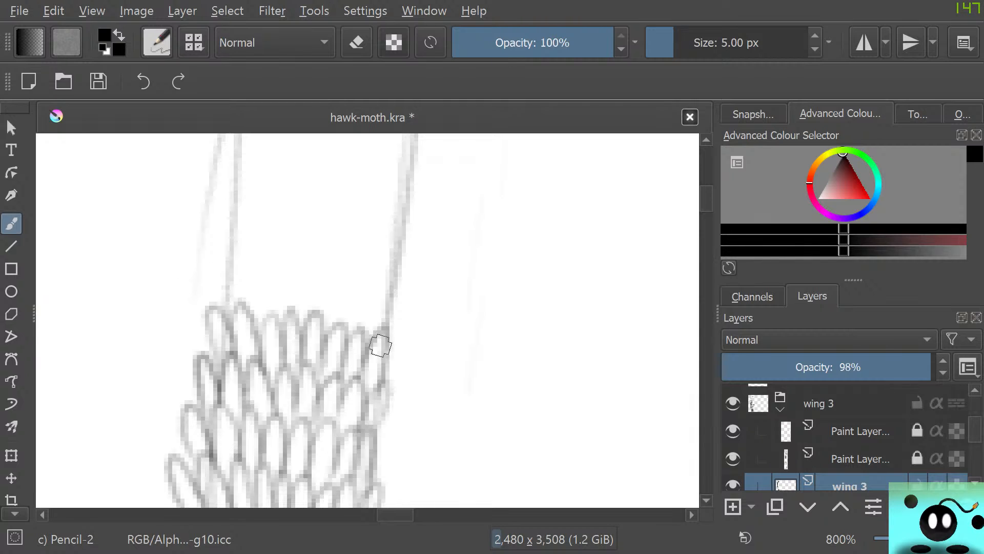
{"action": "mouse_move", "coordinate": [380, 346]}
{"action": "left_mouse_down"}
{"action": "mouse_move", "coordinate": [384, 373]}
{"action": "mouse_move", "coordinate": [397, 336]}
{"action": "mouse_move", "coordinate": [360, 413]}
{"action": "mouse_move", "coordinate": [392, 381]}
{"action": "mouse_move", "coordinate": [384, 415]}
{"action": "left_mouse_up"}
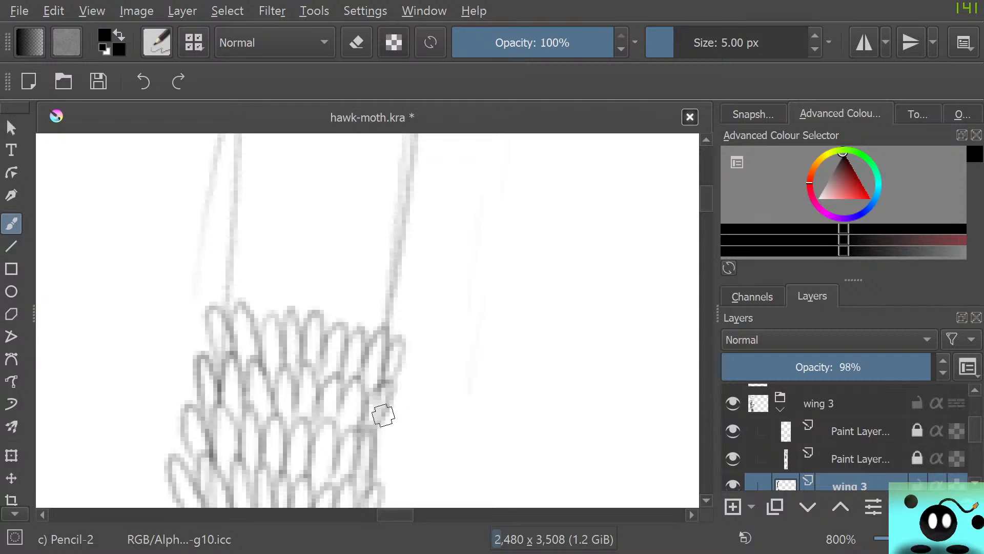
{"action": "mouse_move", "coordinate": [217, 306]}
{"action": "left_mouse_down"}
{"action": "mouse_move", "coordinate": [247, 307]}
{"action": "mouse_move", "coordinate": [240, 297]}
{"action": "mouse_move", "coordinate": [272, 317]}
{"action": "mouse_move", "coordinate": [298, 290]}
{"action": "mouse_move", "coordinate": [297, 312]}
{"action": "mouse_move", "coordinate": [313, 265]}
{"action": "mouse_move", "coordinate": [316, 311]}
{"action": "mouse_move", "coordinate": [335, 263]}
{"action": "mouse_move", "coordinate": [337, 318]}
{"action": "mouse_move", "coordinate": [360, 283]}
{"action": "mouse_move", "coordinate": [353, 334]}
{"action": "mouse_move", "coordinate": [388, 290]}
{"action": "mouse_move", "coordinate": [335, 353]}
{"action": "left_mouse_up"}
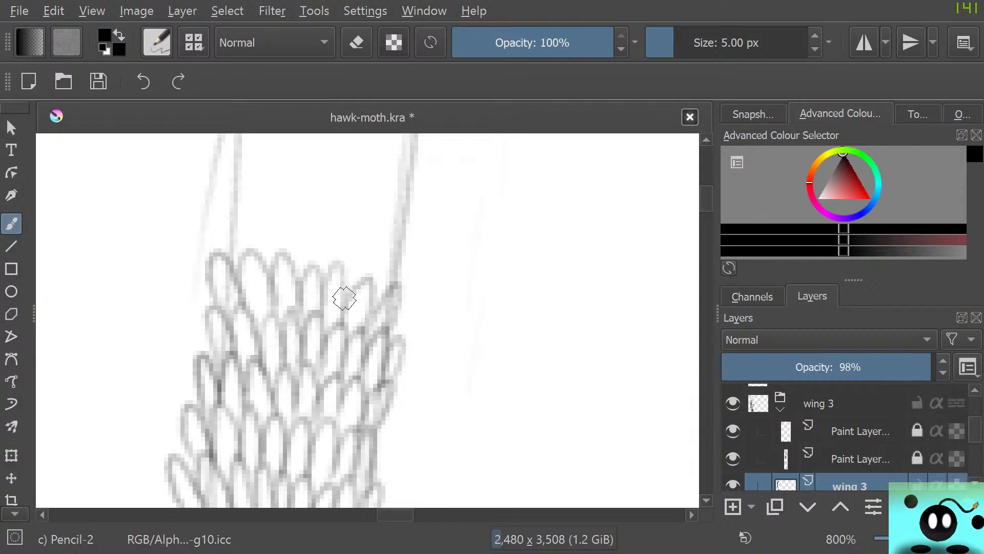
Pencil four more staggered scale rows up the slanting strip, sloping each row down toward the right guide line
{"action": "left_click_drag", "start_coordinate": [706, 199], "coordinate": [707, 194]}
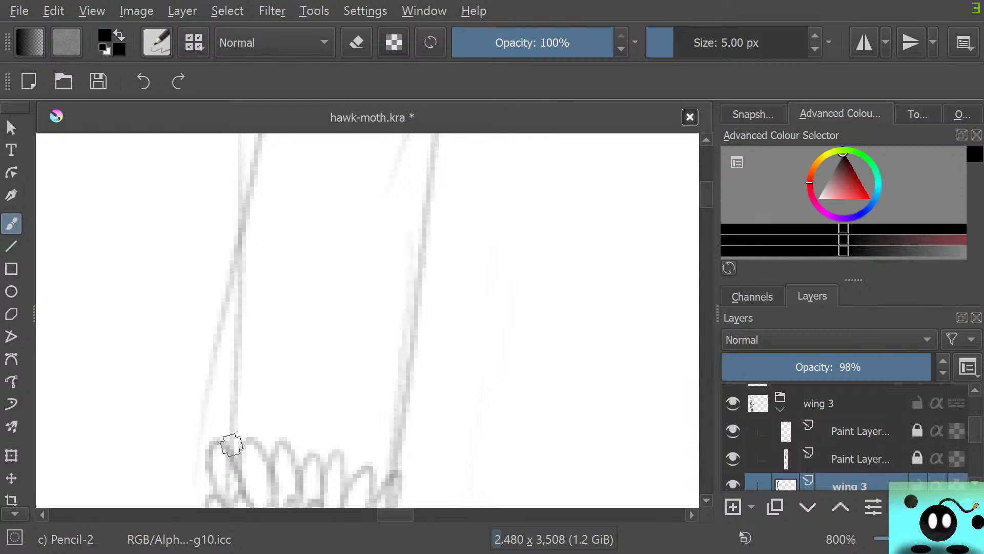
{"action": "mouse_move", "coordinate": [232, 444]}
{"action": "left_mouse_down"}
{"action": "mouse_move", "coordinate": [227, 387]}
{"action": "mouse_move", "coordinate": [242, 438]}
{"action": "mouse_move", "coordinate": [241, 418]}
{"action": "mouse_move", "coordinate": [267, 451]}
{"action": "mouse_move", "coordinate": [272, 383]}
{"action": "mouse_move", "coordinate": [279, 440]}
{"action": "mouse_move", "coordinate": [307, 443]}
{"action": "mouse_move", "coordinate": [300, 454]}
{"action": "mouse_move", "coordinate": [309, 444]}
{"action": "mouse_move", "coordinate": [335, 450]}
{"action": "mouse_move", "coordinate": [327, 445]}
{"action": "mouse_move", "coordinate": [342, 426]}
{"action": "mouse_move", "coordinate": [357, 476]}
{"action": "mouse_move", "coordinate": [383, 417]}
{"action": "mouse_move", "coordinate": [361, 472]}
{"action": "left_mouse_up"}
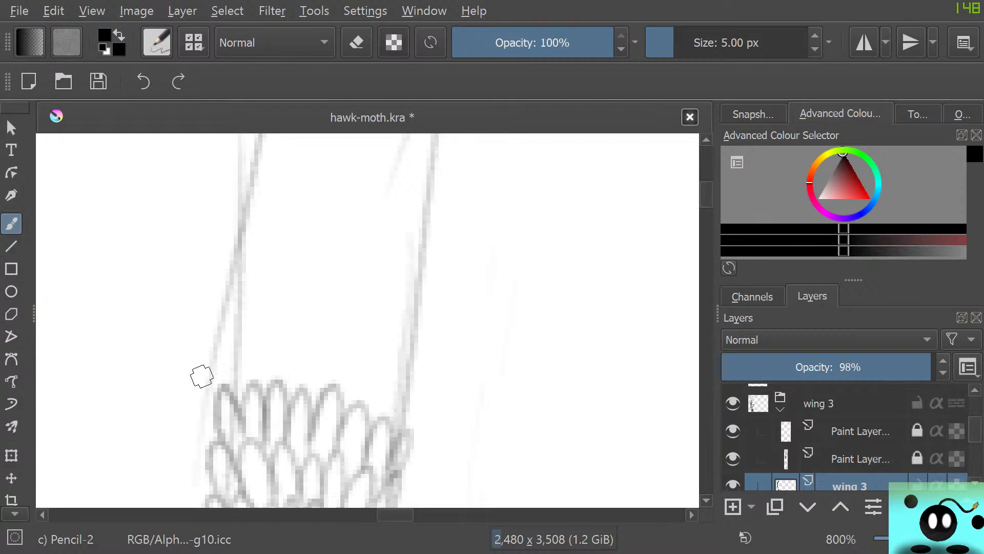
{"action": "mouse_move", "coordinate": [201, 376]}
{"action": "left_mouse_down"}
{"action": "mouse_move", "coordinate": [228, 385]}
{"action": "mouse_move", "coordinate": [217, 344]}
{"action": "mouse_move", "coordinate": [243, 386]}
{"action": "mouse_move", "coordinate": [245, 336]}
{"action": "mouse_move", "coordinate": [272, 381]}
{"action": "mouse_move", "coordinate": [293, 333]}
{"action": "mouse_move", "coordinate": [294, 391]}
{"action": "mouse_move", "coordinate": [322, 348]}
{"action": "mouse_move", "coordinate": [319, 394]}
{"action": "mouse_move", "coordinate": [349, 338]}
{"action": "mouse_move", "coordinate": [342, 400]}
{"action": "mouse_move", "coordinate": [366, 357]}
{"action": "mouse_move", "coordinate": [367, 417]}
{"action": "mouse_move", "coordinate": [382, 363]}
{"action": "mouse_move", "coordinate": [388, 423]}
{"action": "mouse_move", "coordinate": [406, 361]}
{"action": "mouse_move", "coordinate": [404, 420]}
{"action": "left_mouse_up"}
{"action": "mouse_move", "coordinate": [220, 319]}
{"action": "left_mouse_down"}
{"action": "mouse_move", "coordinate": [247, 306]}
{"action": "mouse_move", "coordinate": [252, 327]}
{"action": "mouse_move", "coordinate": [274, 289]}
{"action": "mouse_move", "coordinate": [281, 329]}
{"action": "mouse_move", "coordinate": [290, 275]}
{"action": "mouse_move", "coordinate": [305, 339]}
{"action": "mouse_move", "coordinate": [330, 346]}
{"action": "mouse_move", "coordinate": [354, 324]}
{"action": "mouse_move", "coordinate": [339, 351]}
{"action": "mouse_move", "coordinate": [353, 343]}
{"action": "mouse_move", "coordinate": [372, 361]}
{"action": "mouse_move", "coordinate": [379, 348]}
{"action": "mouse_move", "coordinate": [392, 364]}
{"action": "mouse_move", "coordinate": [400, 338]}
{"action": "mouse_move", "coordinate": [403, 380]}
{"action": "left_mouse_up"}
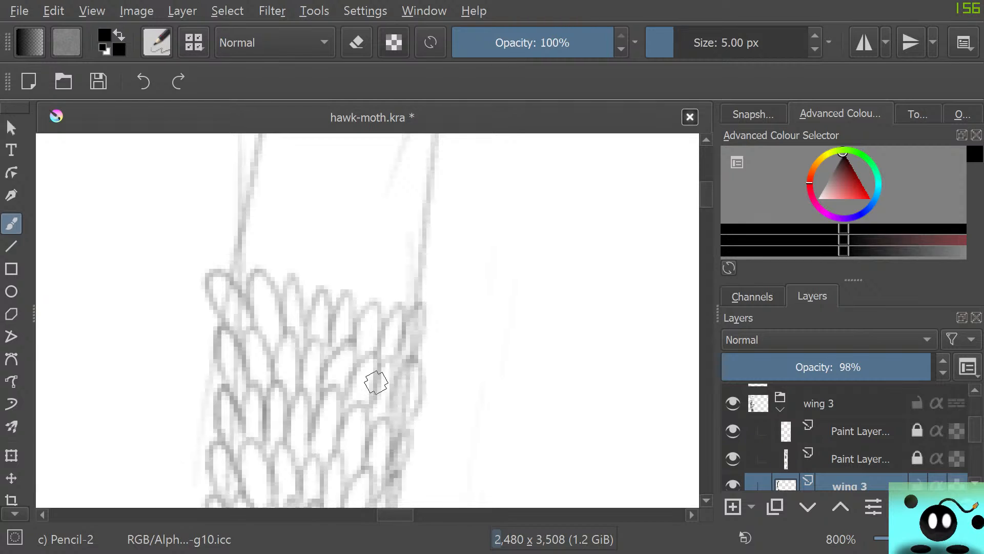
{"action": "mouse_move", "coordinate": [231, 275]}
{"action": "left_mouse_down"}
{"action": "mouse_move", "coordinate": [251, 273]}
{"action": "mouse_move", "coordinate": [268, 222]}
{"action": "mouse_move", "coordinate": [278, 283]}
{"action": "mouse_move", "coordinate": [288, 240]}
{"action": "mouse_move", "coordinate": [306, 294]}
{"action": "mouse_move", "coordinate": [303, 281]}
{"action": "mouse_move", "coordinate": [347, 231]}
{"action": "mouse_move", "coordinate": [337, 301]}
{"action": "mouse_move", "coordinate": [361, 241]}
{"action": "mouse_move", "coordinate": [370, 302]}
{"action": "mouse_move", "coordinate": [399, 256]}
{"action": "mouse_move", "coordinate": [394, 302]}
{"action": "mouse_move", "coordinate": [414, 251]}
{"action": "mouse_move", "coordinate": [398, 339]}
{"action": "mouse_move", "coordinate": [434, 274]}
{"action": "mouse_move", "coordinate": [398, 351]}
{"action": "left_mouse_up"}
{"action": "left_click_drag", "start_coordinate": [410, 281], "coordinate": [422, 249]}
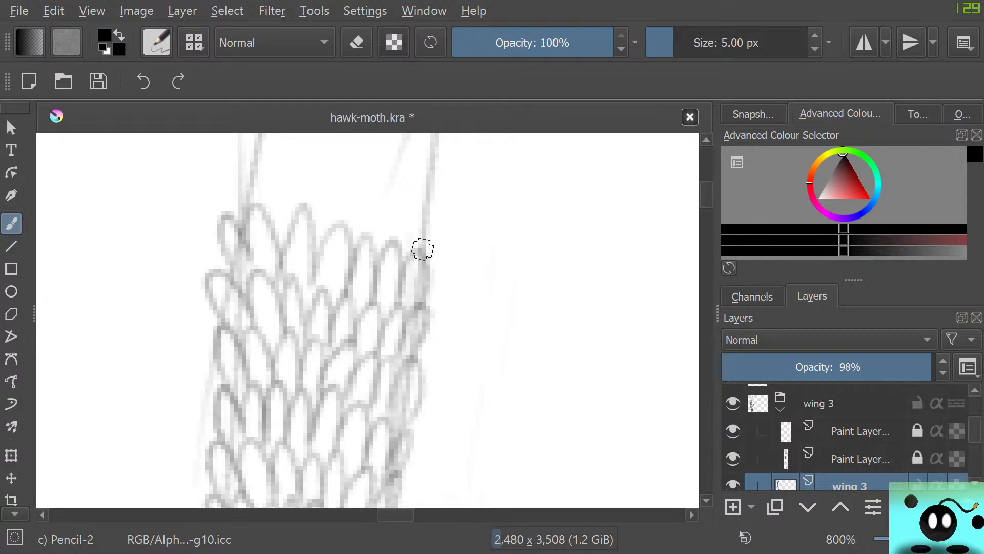
Fill the next section of the strip with four dense scale rows, widening them between the diverging guide lines
{"action": "scroll", "coordinate": [367, 320], "scroll_direction": "up", "scroll_amount": 5}
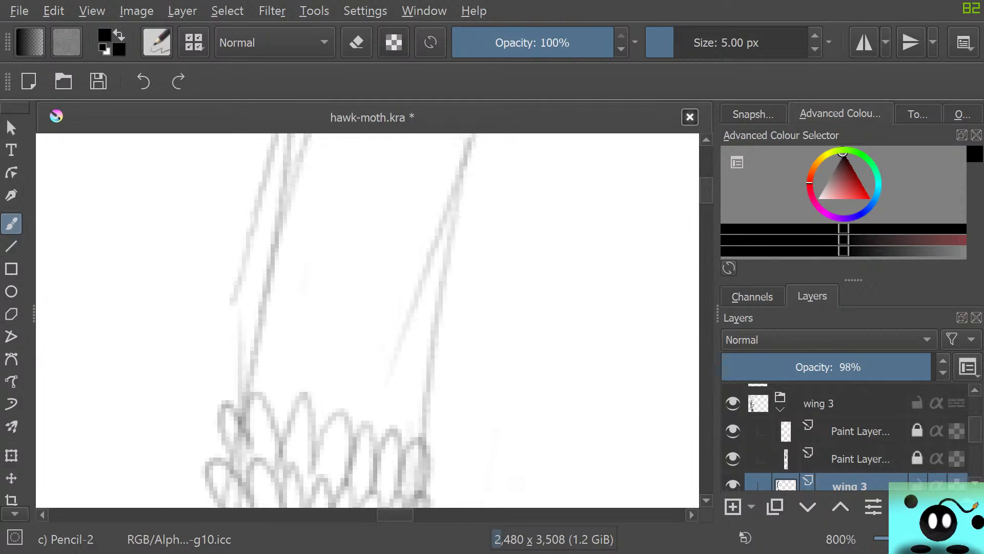
{"action": "mouse_move", "coordinate": [240, 395]}
{"action": "left_mouse_down"}
{"action": "mouse_move", "coordinate": [229, 377]}
{"action": "mouse_move", "coordinate": [254, 399]}
{"action": "mouse_move", "coordinate": [263, 346]}
{"action": "mouse_move", "coordinate": [272, 409]}
{"action": "mouse_move", "coordinate": [281, 389]}
{"action": "mouse_move", "coordinate": [297, 414]}
{"action": "mouse_move", "coordinate": [328, 367]}
{"action": "mouse_move", "coordinate": [312, 418]}
{"action": "mouse_move", "coordinate": [342, 414]}
{"action": "mouse_move", "coordinate": [343, 421]}
{"action": "mouse_move", "coordinate": [374, 382]}
{"action": "mouse_move", "coordinate": [361, 427]}
{"action": "mouse_move", "coordinate": [371, 435]}
{"action": "mouse_move", "coordinate": [381, 379]}
{"action": "mouse_move", "coordinate": [379, 436]}
{"action": "mouse_move", "coordinate": [392, 442]}
{"action": "mouse_move", "coordinate": [391, 425]}
{"action": "mouse_move", "coordinate": [411, 446]}
{"action": "mouse_move", "coordinate": [436, 387]}
{"action": "mouse_move", "coordinate": [419, 449]}
{"action": "left_mouse_up"}
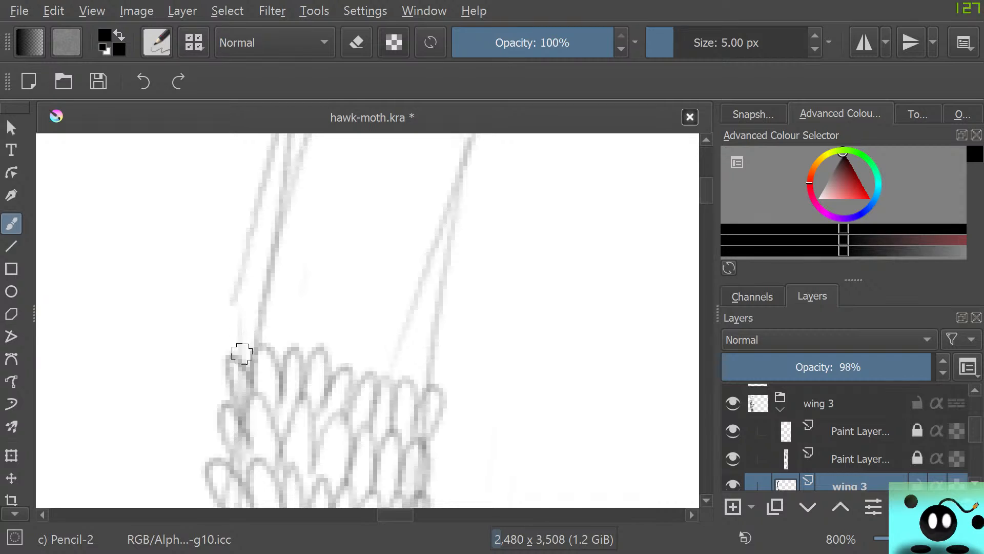
{"action": "mouse_move", "coordinate": [242, 351]}
{"action": "left_mouse_down"}
{"action": "mouse_move", "coordinate": [257, 345]}
{"action": "mouse_move", "coordinate": [286, 356]}
{"action": "mouse_move", "coordinate": [299, 291]}
{"action": "mouse_move", "coordinate": [325, 374]}
{"action": "mouse_move", "coordinate": [398, 391]}
{"action": "mouse_move", "coordinate": [446, 336]}
{"action": "mouse_move", "coordinate": [451, 359]}
{"action": "left_mouse_up"}
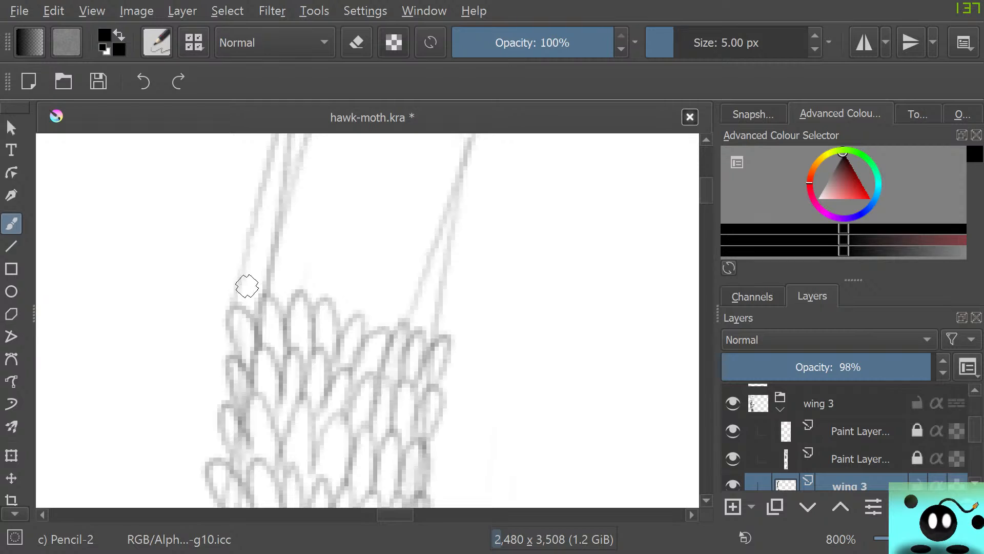
{"action": "mouse_move", "coordinate": [247, 286]}
{"action": "left_mouse_down"}
{"action": "mouse_move", "coordinate": [250, 306]}
{"action": "mouse_move", "coordinate": [249, 247]}
{"action": "mouse_move", "coordinate": [269, 301]}
{"action": "mouse_move", "coordinate": [278, 243]}
{"action": "mouse_move", "coordinate": [297, 300]}
{"action": "mouse_move", "coordinate": [327, 275]}
{"action": "mouse_move", "coordinate": [327, 310]}
{"action": "mouse_move", "coordinate": [343, 255]}
{"action": "mouse_move", "coordinate": [337, 319]}
{"action": "mouse_move", "coordinate": [343, 307]}
{"action": "mouse_move", "coordinate": [352, 334]}
{"action": "mouse_move", "coordinate": [378, 276]}
{"action": "mouse_move", "coordinate": [376, 330]}
{"action": "mouse_move", "coordinate": [405, 334]}
{"action": "mouse_move", "coordinate": [434, 282]}
{"action": "mouse_move", "coordinate": [408, 326]}
{"action": "mouse_move", "coordinate": [429, 311]}
{"action": "mouse_move", "coordinate": [427, 338]}
{"action": "left_mouse_up"}
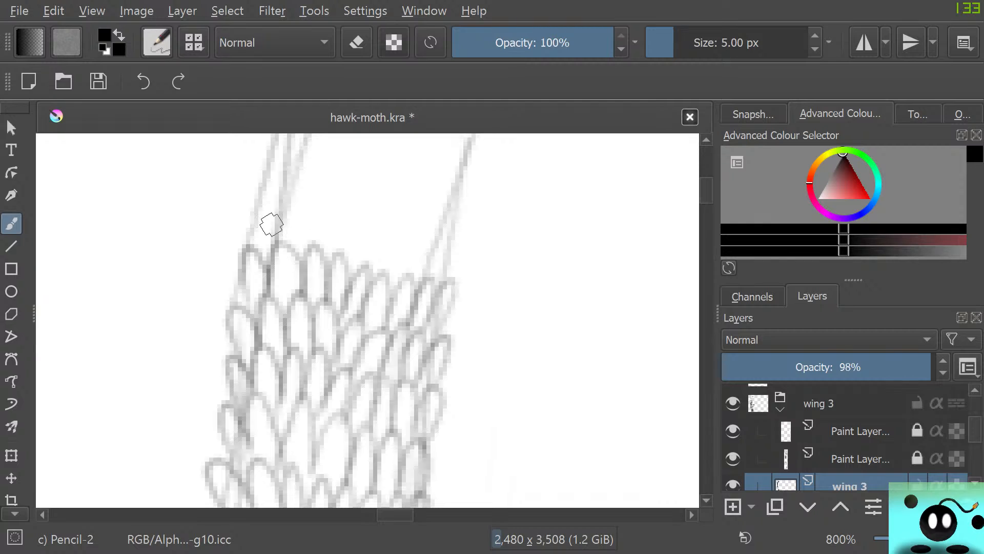
{"action": "mouse_move", "coordinate": [263, 252]}
{"action": "left_mouse_down"}
{"action": "mouse_move", "coordinate": [272, 241]}
{"action": "mouse_move", "coordinate": [398, 281]}
{"action": "mouse_move", "coordinate": [444, 259]}
{"action": "mouse_move", "coordinate": [444, 283]}
{"action": "left_mouse_up"}
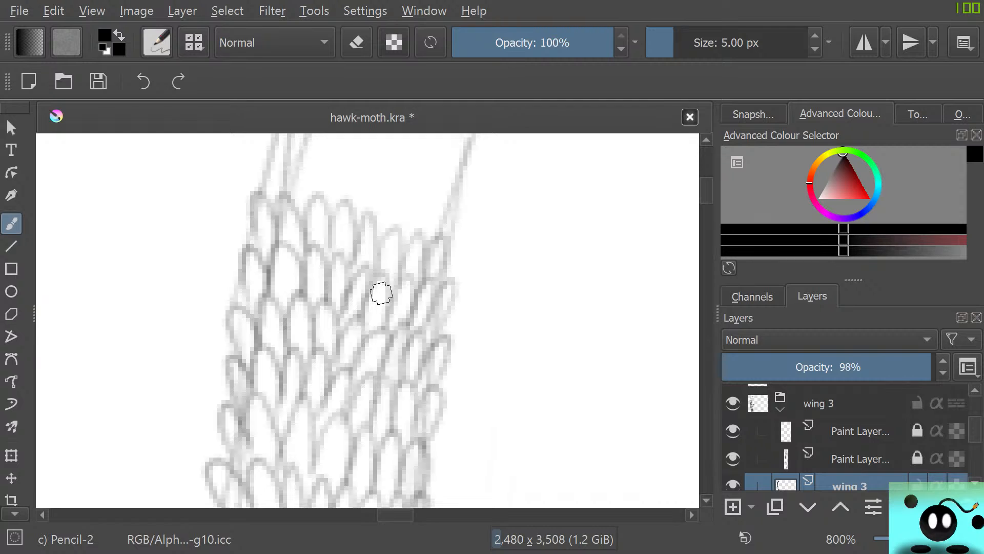
Draw three further rows of overlapping scales where the left guide lines split, adding an outward-tilted scale at the right edge
{"action": "mouse_move", "coordinate": [706, 192]}
{"action": "left_mouse_down"}
{"action": "mouse_move", "coordinate": [706, 160]}
{"action": "mouse_move", "coordinate": [706, 198]}
{"action": "mouse_move", "coordinate": [706, 186]}
{"action": "left_mouse_up"}
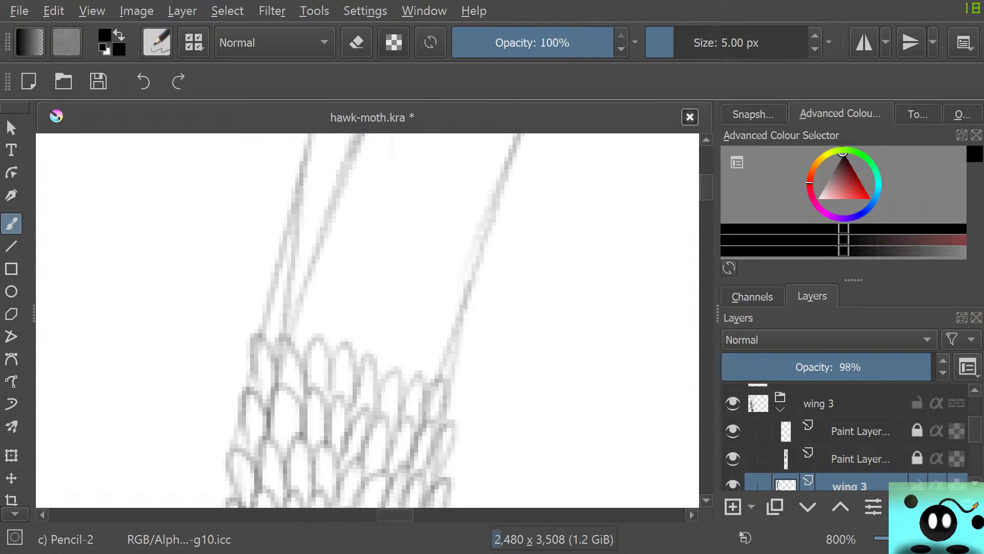
{"action": "mouse_move", "coordinate": [266, 331]}
{"action": "left_mouse_down"}
{"action": "mouse_move", "coordinate": [287, 304]}
{"action": "mouse_move", "coordinate": [285, 338]}
{"action": "mouse_move", "coordinate": [339, 338]}
{"action": "mouse_move", "coordinate": [349, 290]}
{"action": "mouse_move", "coordinate": [354, 352]}
{"action": "mouse_move", "coordinate": [374, 354]}
{"action": "mouse_move", "coordinate": [404, 307]}
{"action": "mouse_move", "coordinate": [420, 317]}
{"action": "mouse_move", "coordinate": [420, 377]}
{"action": "left_mouse_up"}
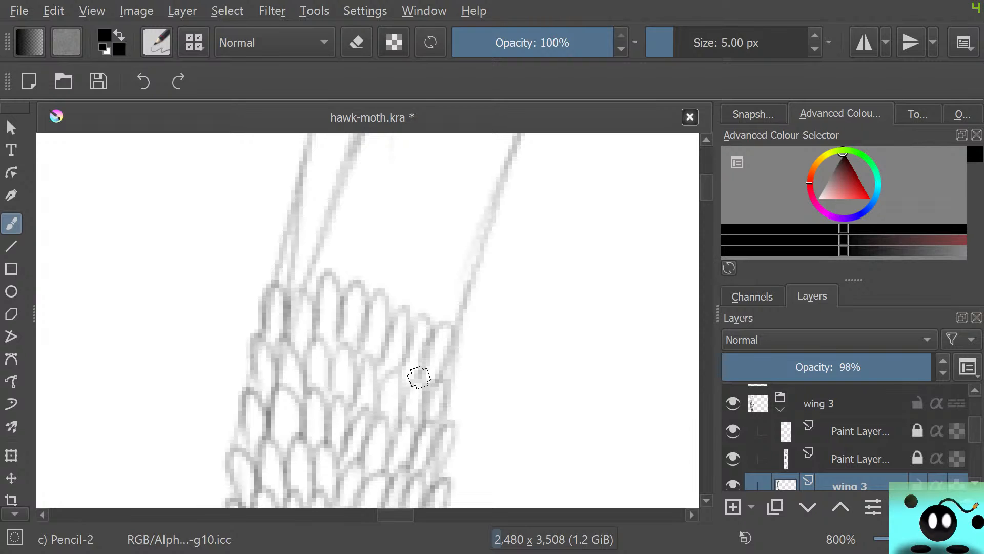
{"action": "left_click_drag", "start_coordinate": [457, 355], "coordinate": [443, 365]}
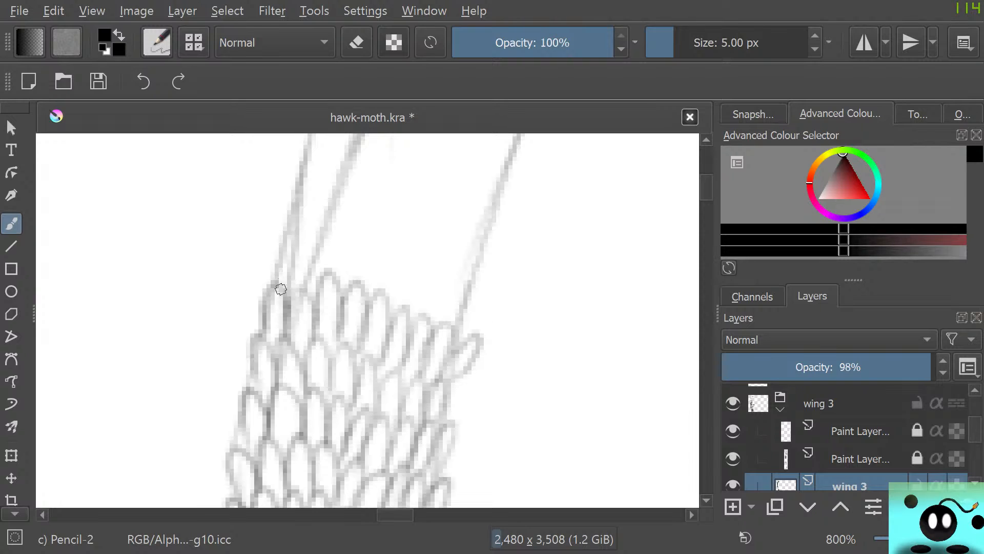
{"action": "mouse_move", "coordinate": [278, 285]}
{"action": "left_mouse_down"}
{"action": "mouse_move", "coordinate": [311, 214]}
{"action": "mouse_move", "coordinate": [338, 226]}
{"action": "mouse_move", "coordinate": [380, 297]}
{"action": "mouse_move", "coordinate": [391, 287]}
{"action": "mouse_move", "coordinate": [435, 292]}
{"action": "mouse_move", "coordinate": [456, 306]}
{"action": "mouse_move", "coordinate": [462, 336]}
{"action": "left_mouse_up"}
{"action": "mouse_move", "coordinate": [307, 215]}
{"action": "left_mouse_down"}
{"action": "mouse_move", "coordinate": [373, 241]}
{"action": "mouse_move", "coordinate": [404, 200]}
{"action": "mouse_move", "coordinate": [418, 256]}
{"action": "mouse_move", "coordinate": [455, 270]}
{"action": "mouse_move", "coordinate": [454, 290]}
{"action": "left_mouse_up"}
Continue with three rows of tilted scales that follow the strongly slanted guide lines toward the upper right
{"action": "scroll", "coordinate": [367, 319], "scroll_direction": "up", "scroll_amount": 5}
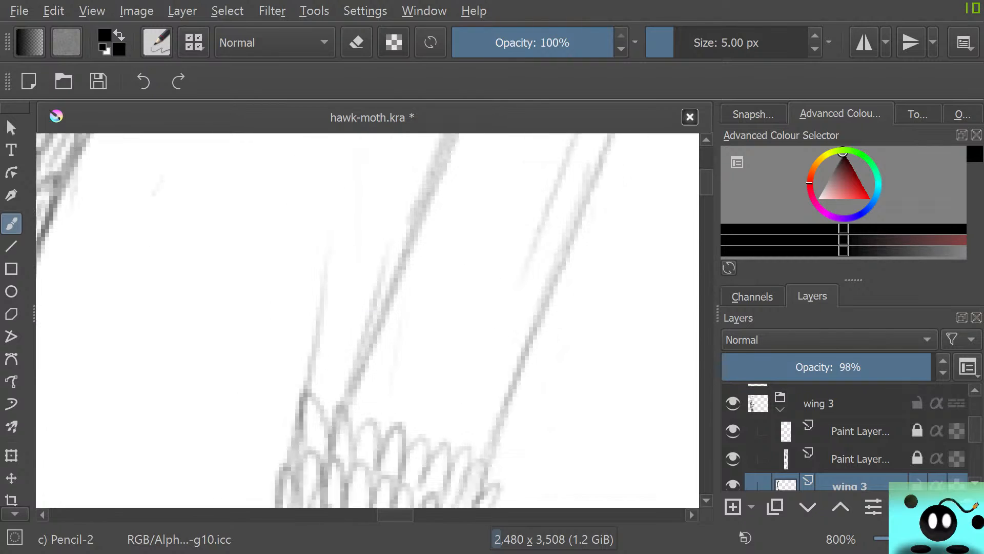
{"action": "mouse_move", "coordinate": [320, 389]}
{"action": "left_mouse_down"}
{"action": "mouse_move", "coordinate": [352, 396]}
{"action": "mouse_move", "coordinate": [411, 440]}
{"action": "mouse_move", "coordinate": [453, 389]}
{"action": "mouse_move", "coordinate": [472, 402]}
{"action": "mouse_move", "coordinate": [468, 451]}
{"action": "mouse_move", "coordinate": [456, 409]}
{"action": "left_mouse_up"}
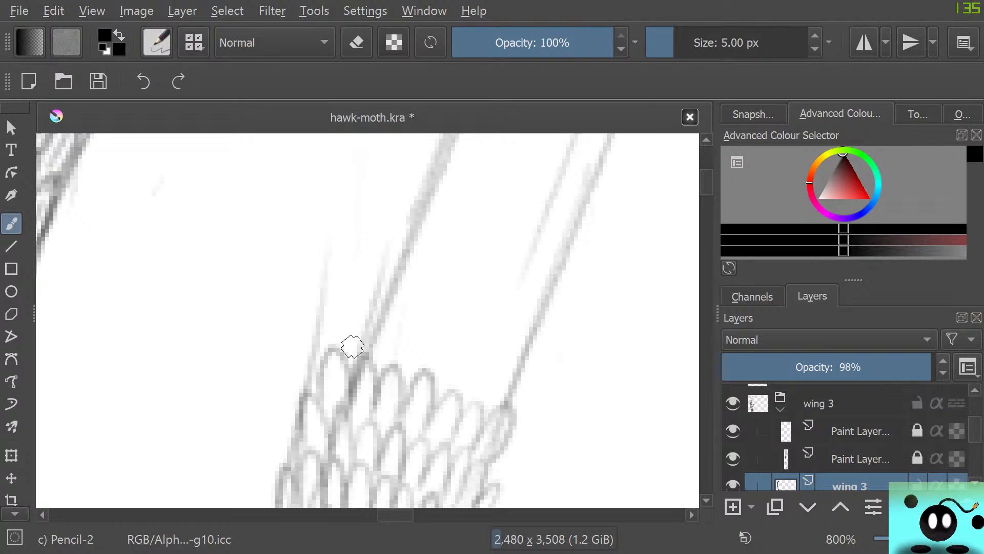
{"action": "mouse_move", "coordinate": [348, 336]}
{"action": "left_mouse_down"}
{"action": "mouse_move", "coordinate": [424, 312]}
{"action": "mouse_move", "coordinate": [486, 342]}
{"action": "mouse_move", "coordinate": [507, 367]}
{"action": "mouse_move", "coordinate": [536, 361]}
{"action": "mouse_move", "coordinate": [524, 395]}
{"action": "left_mouse_up"}
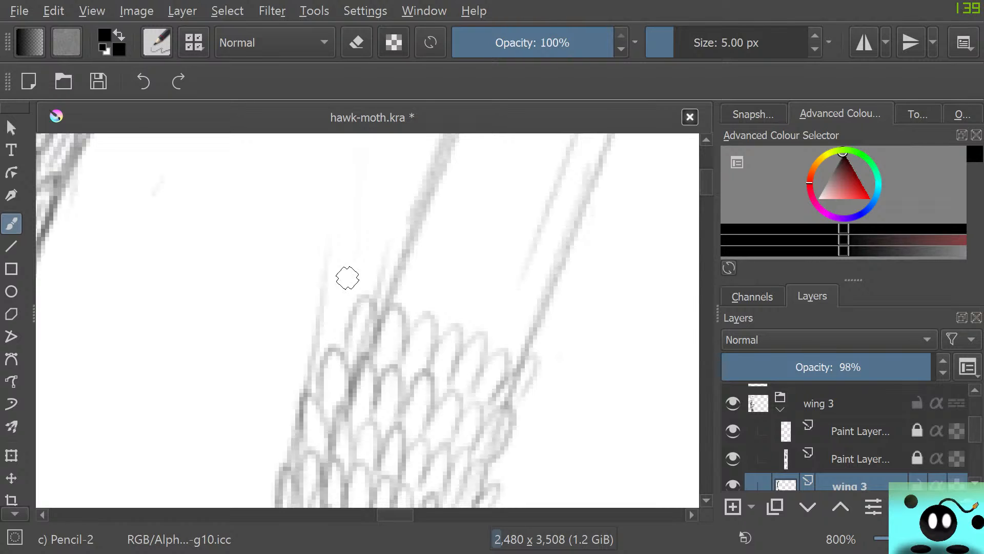
{"action": "mouse_move", "coordinate": [370, 299]}
{"action": "left_mouse_down"}
{"action": "mouse_move", "coordinate": [424, 320]}
{"action": "mouse_move", "coordinate": [451, 272]}
{"action": "mouse_move", "coordinate": [477, 279]}
{"action": "mouse_move", "coordinate": [516, 325]}
{"action": "mouse_move", "coordinate": [517, 361]}
{"action": "left_mouse_up"}
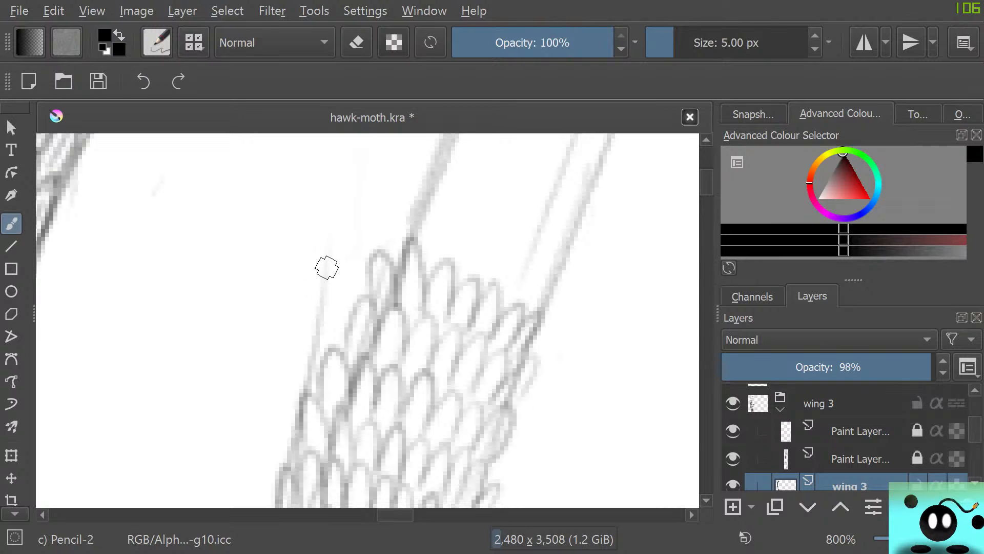
Hide the separate wing 3 sketch layer and Paint Layer 18, leaving the pencilled scales visible
{"action": "scroll", "coordinate": [845, 436], "scroll_direction": "up", "scroll_amount": 1}
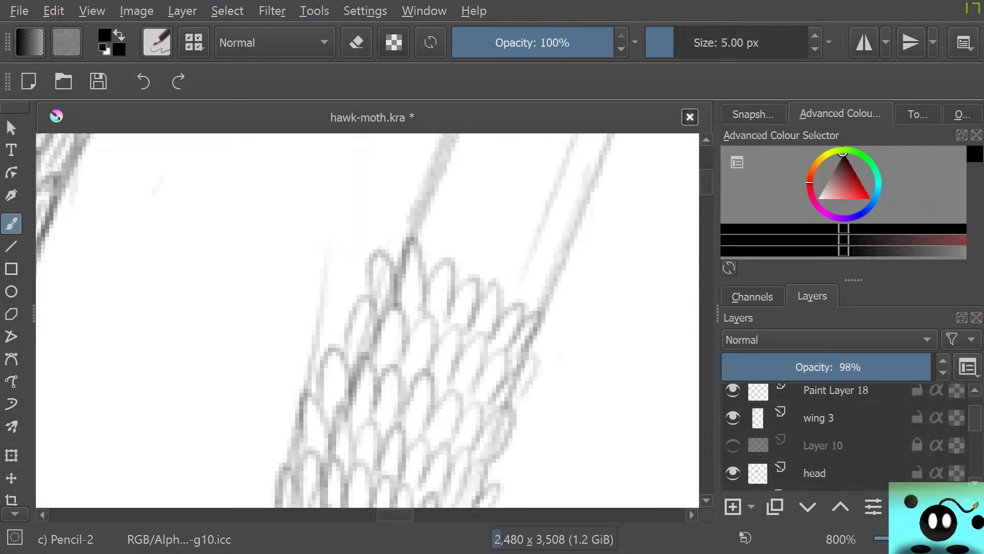
{"action": "scroll", "coordinate": [846, 436], "scroll_direction": "down", "scroll_amount": 2}
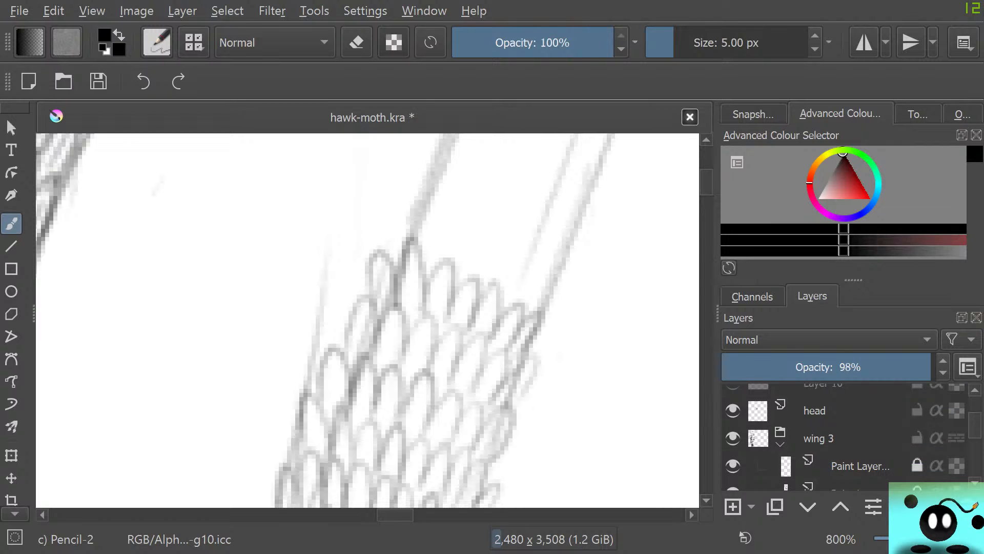
{"action": "scroll", "coordinate": [846, 435], "scroll_direction": "up", "scroll_amount": 3}
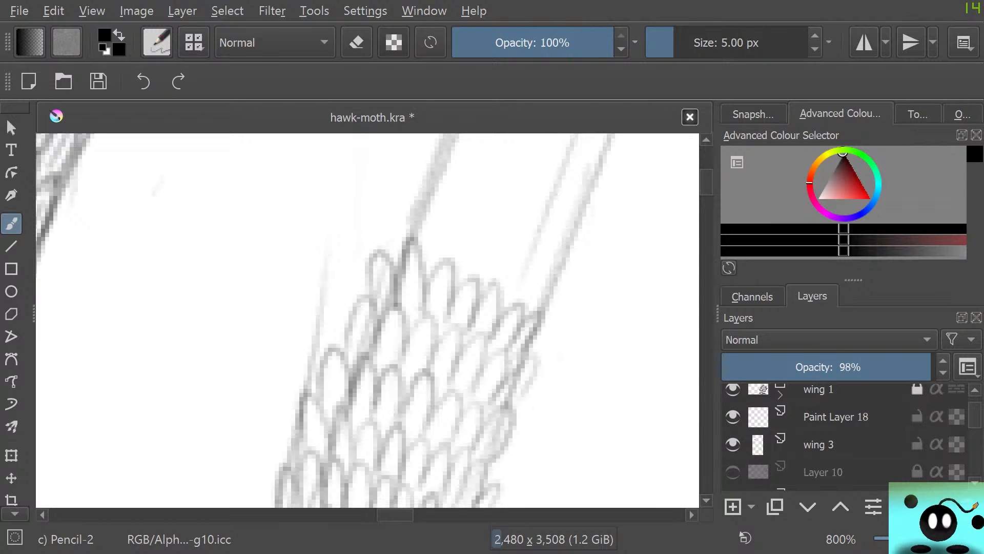
{"action": "left_click", "coordinate": [733, 444]}
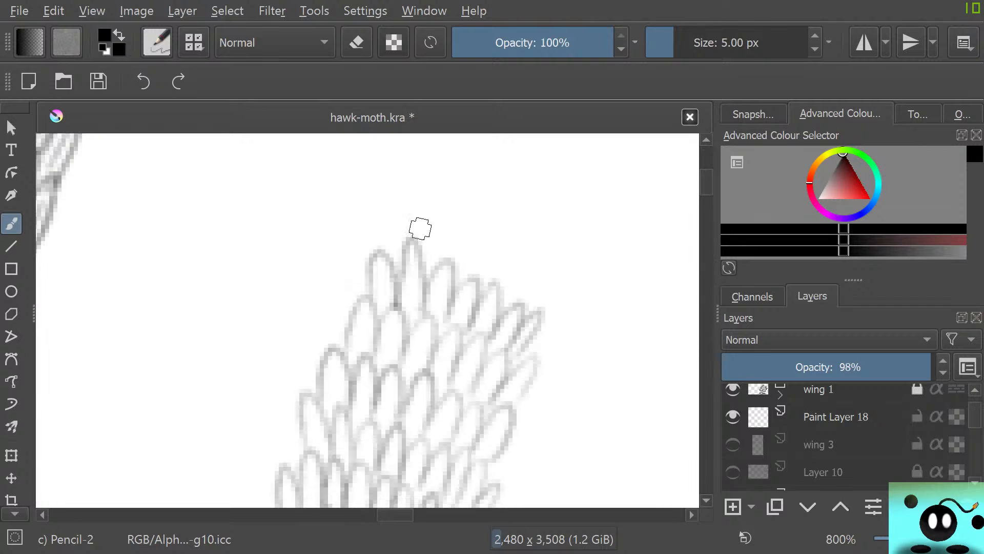
{"action": "mouse_move", "coordinate": [707, 182]}
{"action": "left_mouse_down"}
{"action": "mouse_move", "coordinate": [706, 160]}
{"action": "mouse_move", "coordinate": [706, 180]}
{"action": "left_mouse_up"}
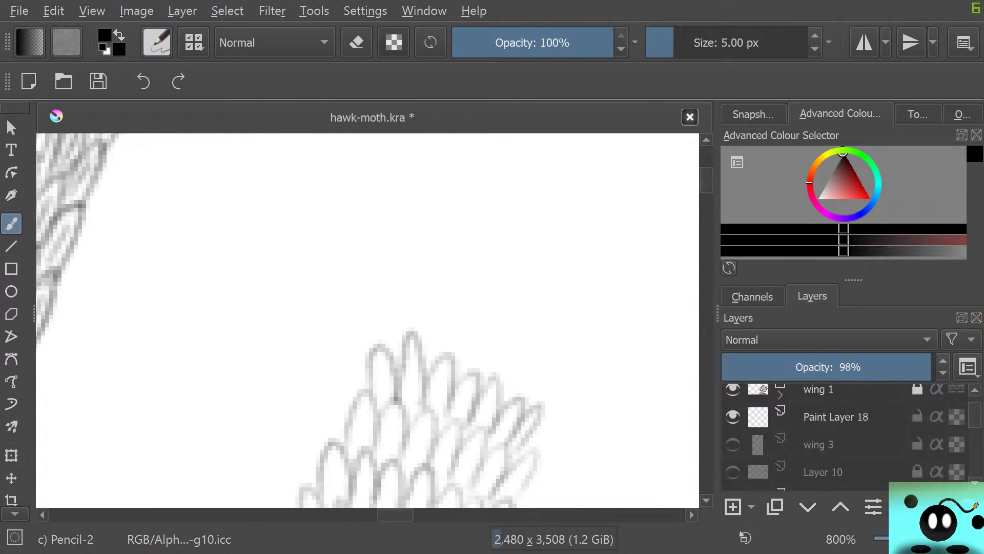
{"action": "left_click", "coordinate": [733, 417]}
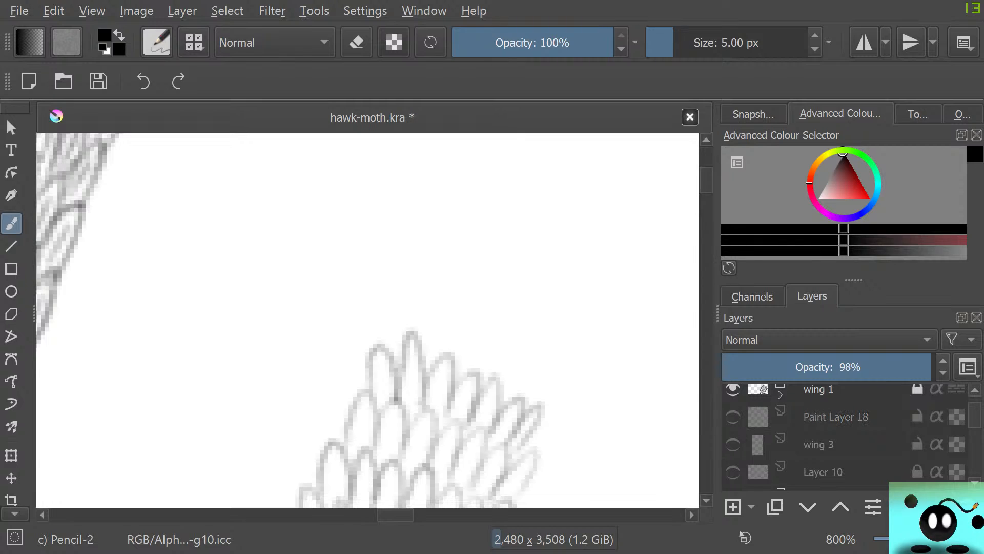
Show Paint Layer 18 and the wing 3 sketch again, and pencil two further scale rows above the strip's unfinished end
{"action": "left_click", "coordinate": [733, 417]}
{"action": "left_click", "coordinate": [733, 445]}
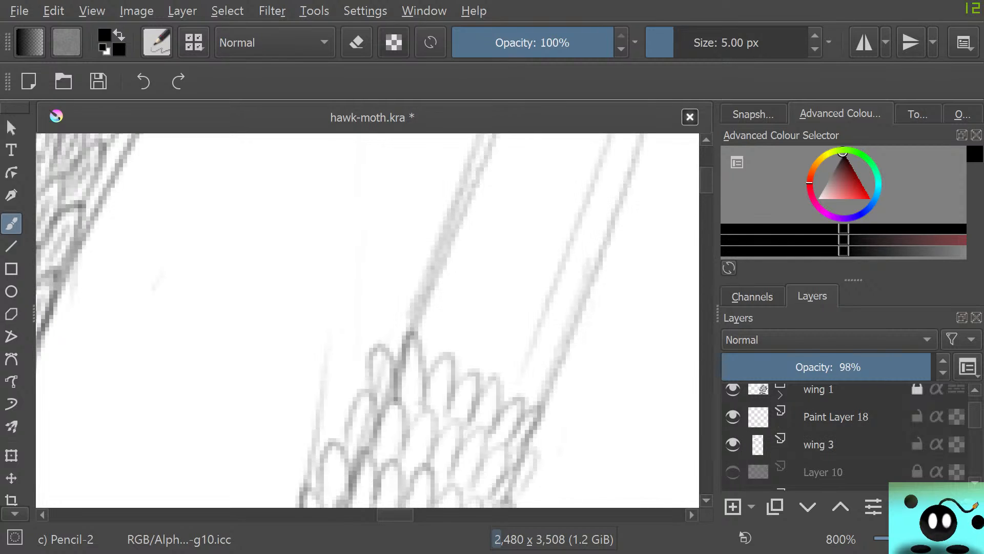
{"action": "right_click", "coordinate": [574, 265]}
{"action": "left_click", "coordinate": [410, 332]}
{"action": "mouse_move", "coordinate": [387, 347]}
{"action": "left_mouse_down"}
{"action": "mouse_move", "coordinate": [407, 326]}
{"action": "mouse_move", "coordinate": [421, 329]}
{"action": "mouse_move", "coordinate": [424, 313]}
{"action": "mouse_move", "coordinate": [448, 354]}
{"action": "mouse_move", "coordinate": [481, 315]}
{"action": "mouse_move", "coordinate": [471, 373]}
{"action": "mouse_move", "coordinate": [509, 361]}
{"action": "mouse_move", "coordinate": [500, 370]}
{"action": "mouse_move", "coordinate": [515, 402]}
{"action": "mouse_move", "coordinate": [546, 370]}
{"action": "mouse_move", "coordinate": [527, 424]}
{"action": "left_mouse_up"}
{"action": "mouse_move", "coordinate": [413, 294]}
{"action": "left_mouse_down"}
{"action": "mouse_move", "coordinate": [474, 268]}
{"action": "mouse_move", "coordinate": [460, 310]}
{"action": "mouse_move", "coordinate": [538, 351]}
{"action": "mouse_move", "coordinate": [583, 311]}
{"action": "mouse_move", "coordinate": [508, 374]}
{"action": "left_mouse_up"}
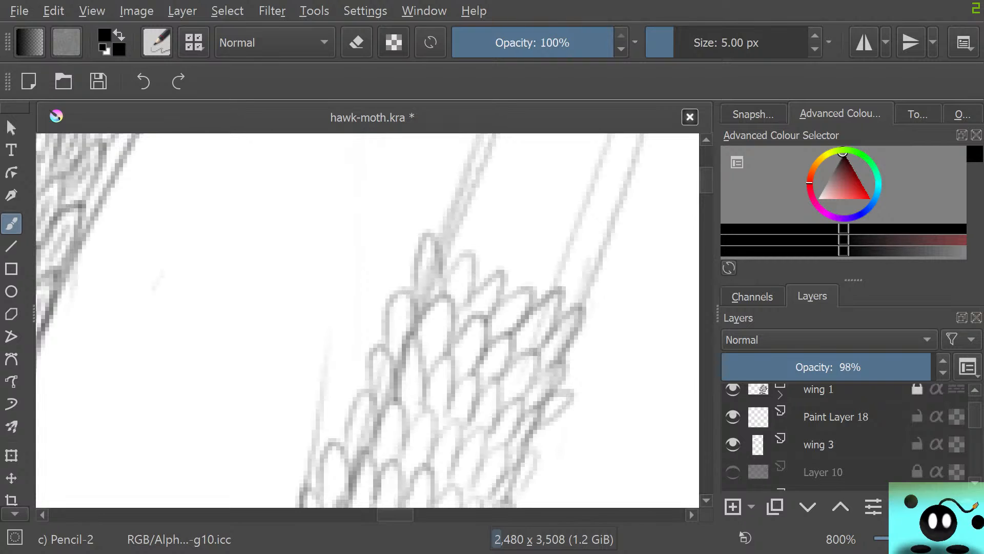
Continue the strip upward with four rows of overlapping scales between the slanted guides, adding an outward-tilted scale at the right edge
{"action": "scroll", "coordinate": [367, 321], "scroll_direction": "up", "scroll_amount": 3}
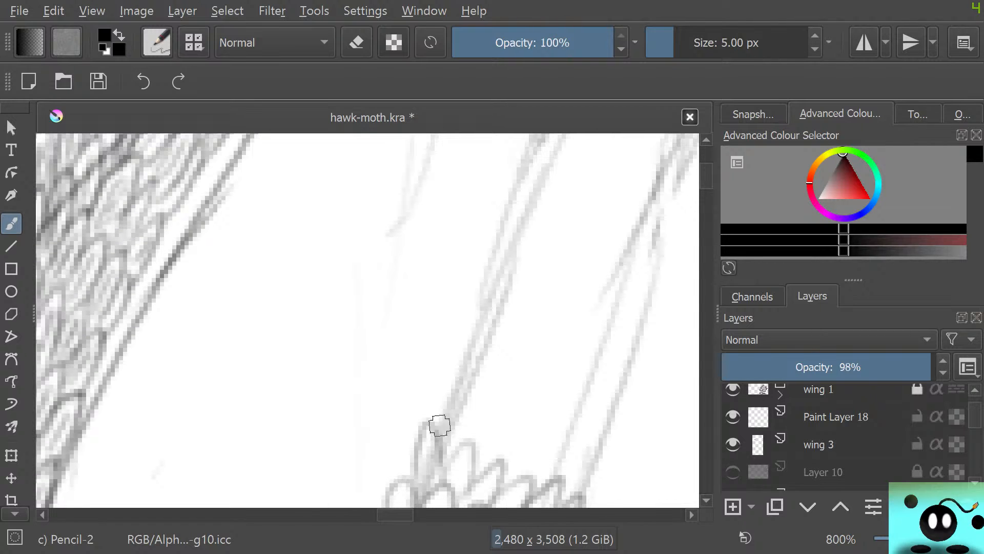
{"action": "mouse_move", "coordinate": [440, 425]}
{"action": "left_mouse_down"}
{"action": "mouse_move", "coordinate": [464, 401]}
{"action": "mouse_move", "coordinate": [459, 438]}
{"action": "mouse_move", "coordinate": [489, 388]}
{"action": "mouse_move", "coordinate": [475, 453]}
{"action": "mouse_move", "coordinate": [509, 472]}
{"action": "mouse_move", "coordinate": [549, 439]}
{"action": "mouse_move", "coordinate": [529, 473]}
{"action": "mouse_move", "coordinate": [549, 454]}
{"action": "mouse_move", "coordinate": [552, 481]}
{"action": "mouse_move", "coordinate": [573, 459]}
{"action": "mouse_move", "coordinate": [573, 495]}
{"action": "left_mouse_up"}
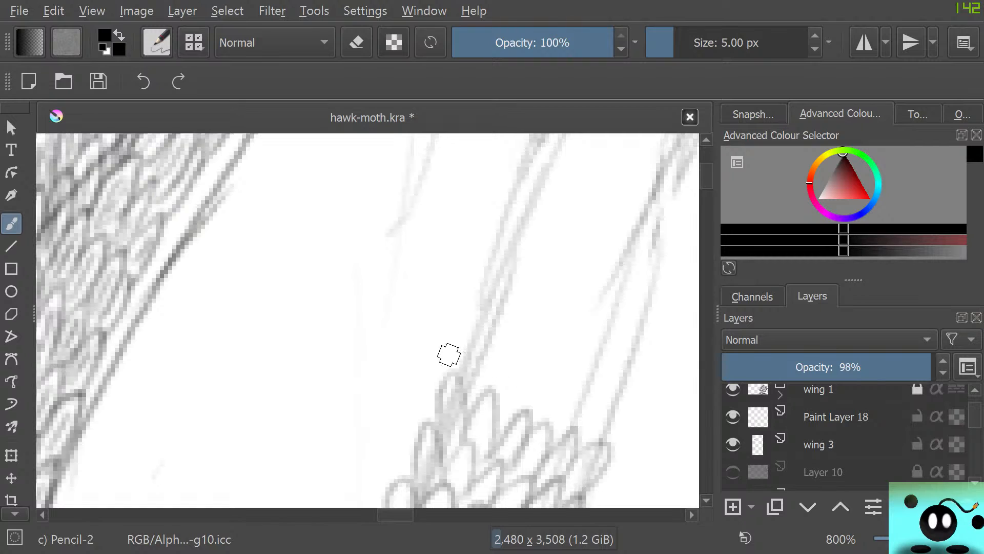
{"action": "mouse_move", "coordinate": [460, 378]}
{"action": "left_mouse_down"}
{"action": "mouse_move", "coordinate": [492, 390]}
{"action": "mouse_move", "coordinate": [497, 367]}
{"action": "mouse_move", "coordinate": [511, 412]}
{"action": "mouse_move", "coordinate": [551, 410]}
{"action": "mouse_move", "coordinate": [539, 421]}
{"action": "mouse_move", "coordinate": [577, 371]}
{"action": "mouse_move", "coordinate": [564, 420]}
{"action": "mouse_move", "coordinate": [599, 423]}
{"action": "mouse_move", "coordinate": [583, 441]}
{"action": "mouse_move", "coordinate": [625, 395]}
{"action": "mouse_move", "coordinate": [595, 441]}
{"action": "left_mouse_up"}
{"action": "mouse_move", "coordinate": [484, 328]}
{"action": "left_mouse_down"}
{"action": "mouse_move", "coordinate": [509, 341]}
{"action": "mouse_move", "coordinate": [524, 306]}
{"action": "mouse_move", "coordinate": [544, 367]}
{"action": "mouse_move", "coordinate": [566, 321]}
{"action": "mouse_move", "coordinate": [567, 373]}
{"action": "mouse_move", "coordinate": [504, 316]}
{"action": "mouse_move", "coordinate": [522, 312]}
{"action": "mouse_move", "coordinate": [512, 344]}
{"action": "mouse_move", "coordinate": [533, 324]}
{"action": "mouse_move", "coordinate": [585, 350]}
{"action": "mouse_move", "coordinate": [592, 336]}
{"action": "mouse_move", "coordinate": [596, 376]}
{"action": "mouse_move", "coordinate": [613, 391]}
{"action": "left_mouse_up"}
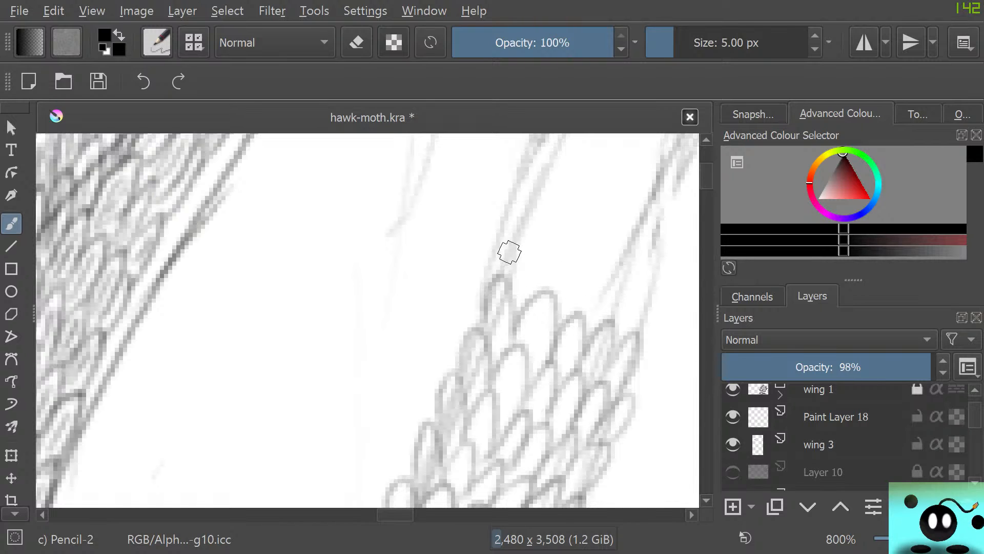
{"action": "left_click_drag", "start_coordinate": [648, 351], "coordinate": [615, 403]}
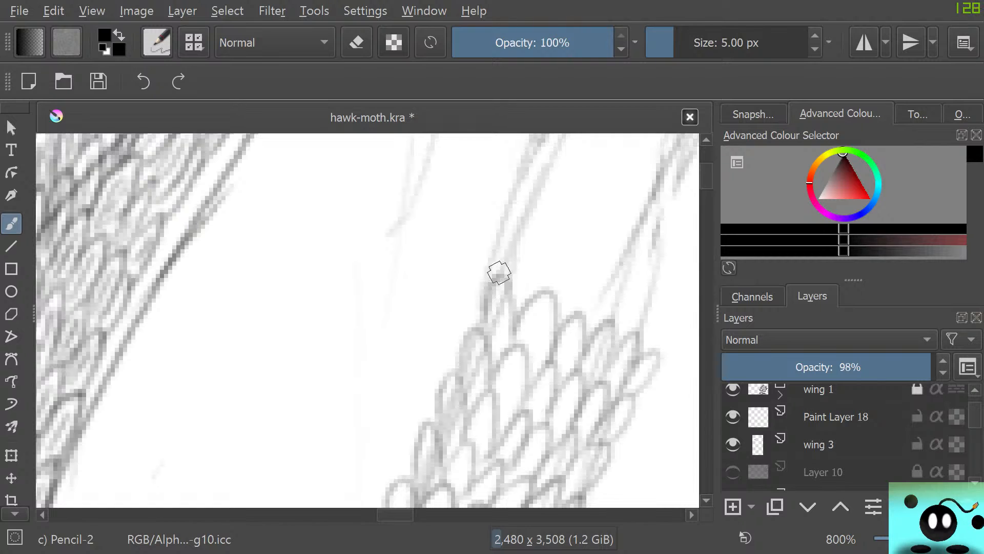
{"action": "mouse_move", "coordinate": [499, 273]}
{"action": "left_mouse_down"}
{"action": "mouse_move", "coordinate": [523, 292]}
{"action": "mouse_move", "coordinate": [533, 270]}
{"action": "mouse_move", "coordinate": [548, 300]}
{"action": "mouse_move", "coordinate": [583, 252]}
{"action": "mouse_move", "coordinate": [580, 319]}
{"action": "mouse_move", "coordinate": [612, 307]}
{"action": "mouse_move", "coordinate": [602, 316]}
{"action": "mouse_move", "coordinate": [641, 276]}
{"action": "mouse_move", "coordinate": [622, 323]}
{"action": "mouse_move", "coordinate": [639, 340]}
{"action": "left_mouse_up"}
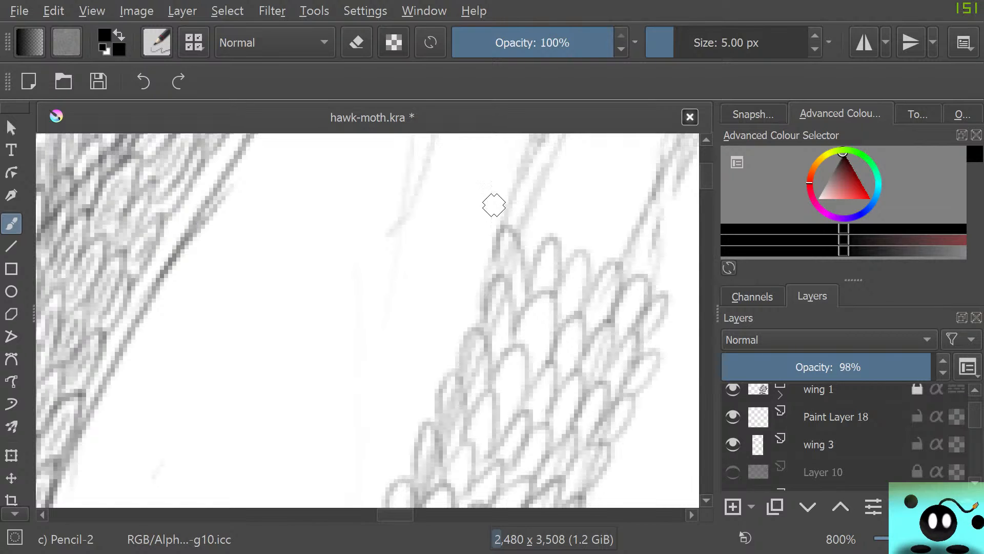
Draw four more scale rows toward the wing's outer edge, keeping them between the guide lines up to just below the tip
{"action": "scroll", "coordinate": [668, 222], "scroll_direction": "up", "scroll_amount": 4}
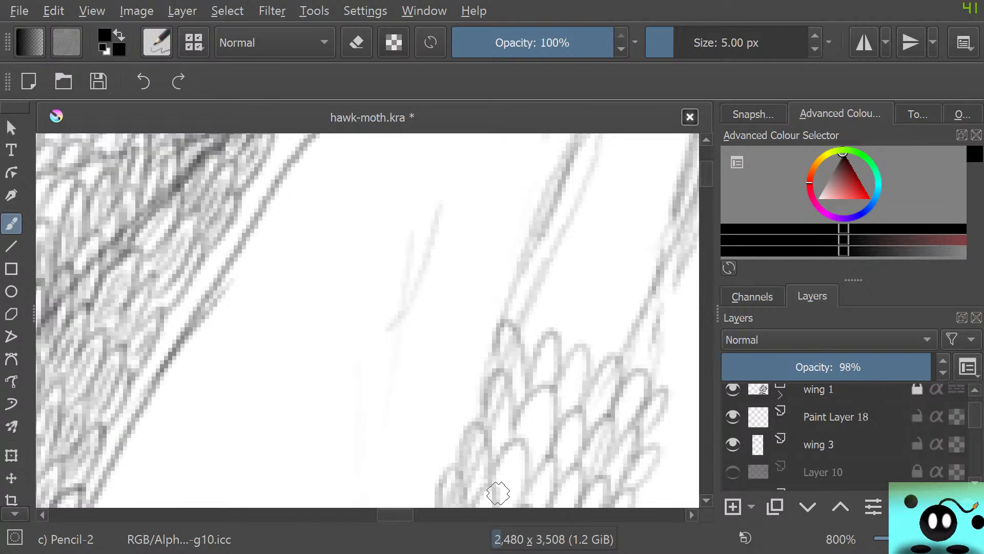
{"action": "scroll", "coordinate": [367, 320], "scroll_direction": "right", "scroll_amount": 5}
{"action": "left_click_drag", "start_coordinate": [707, 171], "coordinate": [707, 172]}
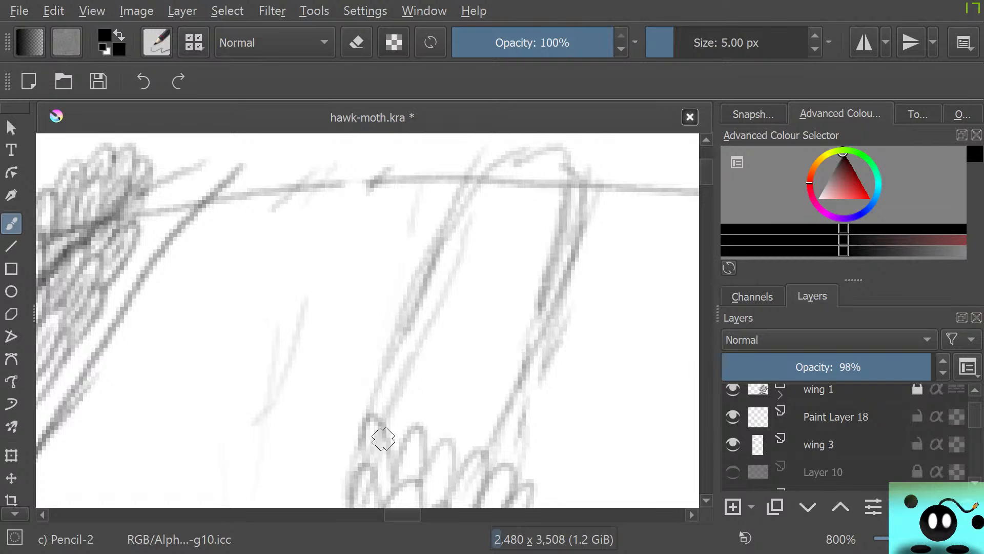
{"action": "mouse_move", "coordinate": [384, 439]}
{"action": "left_mouse_down"}
{"action": "mouse_move", "coordinate": [382, 400]}
{"action": "mouse_move", "coordinate": [441, 456]}
{"action": "mouse_move", "coordinate": [450, 416]}
{"action": "mouse_move", "coordinate": [464, 459]}
{"action": "mouse_move", "coordinate": [476, 457]}
{"action": "mouse_move", "coordinate": [483, 410]}
{"action": "mouse_move", "coordinate": [488, 465]}
{"action": "mouse_move", "coordinate": [503, 478]}
{"action": "mouse_move", "coordinate": [379, 370]}
{"action": "mouse_move", "coordinate": [527, 456]}
{"action": "mouse_move", "coordinate": [507, 475]}
{"action": "left_mouse_up"}
{"action": "mouse_move", "coordinate": [393, 391]}
{"action": "left_mouse_down"}
{"action": "mouse_move", "coordinate": [395, 327]}
{"action": "mouse_move", "coordinate": [419, 383]}
{"action": "mouse_move", "coordinate": [422, 355]}
{"action": "mouse_move", "coordinate": [432, 406]}
{"action": "mouse_move", "coordinate": [458, 331]}
{"action": "mouse_move", "coordinate": [462, 398]}
{"action": "mouse_move", "coordinate": [492, 400]}
{"action": "mouse_move", "coordinate": [518, 351]}
{"action": "mouse_move", "coordinate": [495, 397]}
{"action": "mouse_move", "coordinate": [513, 393]}
{"action": "mouse_move", "coordinate": [526, 411]}
{"action": "left_mouse_up"}
{"action": "mouse_move", "coordinate": [391, 301]}
{"action": "left_mouse_down"}
{"action": "mouse_move", "coordinate": [403, 322]}
{"action": "mouse_move", "coordinate": [428, 289]}
{"action": "mouse_move", "coordinate": [426, 324]}
{"action": "mouse_move", "coordinate": [452, 269]}
{"action": "mouse_move", "coordinate": [454, 338]}
{"action": "mouse_move", "coordinate": [479, 276]}
{"action": "mouse_move", "coordinate": [473, 321]}
{"action": "mouse_move", "coordinate": [497, 291]}
{"action": "mouse_move", "coordinate": [505, 337]}
{"action": "mouse_move", "coordinate": [530, 288]}
{"action": "mouse_move", "coordinate": [520, 351]}
{"action": "mouse_move", "coordinate": [553, 295]}
{"action": "mouse_move", "coordinate": [533, 384]}
{"action": "left_mouse_up"}
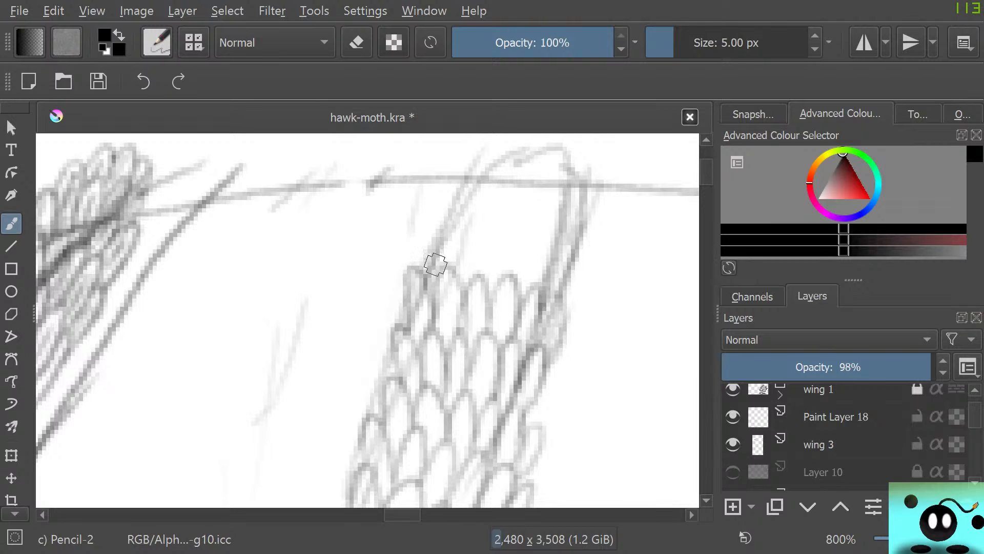
{"action": "mouse_move", "coordinate": [436, 265]}
{"action": "left_mouse_down"}
{"action": "mouse_move", "coordinate": [450, 285]}
{"action": "mouse_move", "coordinate": [460, 248]}
{"action": "mouse_move", "coordinate": [467, 287]}
{"action": "mouse_move", "coordinate": [482, 285]}
{"action": "mouse_move", "coordinate": [504, 223]}
{"action": "mouse_move", "coordinate": [491, 337]}
{"action": "mouse_move", "coordinate": [523, 434]}
{"action": "mouse_move", "coordinate": [491, 251]}
{"action": "mouse_move", "coordinate": [471, 243]}
{"action": "mouse_move", "coordinate": [511, 257]}
{"action": "mouse_move", "coordinate": [522, 286]}
{"action": "mouse_move", "coordinate": [547, 293]}
{"action": "mouse_move", "coordinate": [516, 262]}
{"action": "mouse_move", "coordinate": [525, 265]}
{"action": "mouse_move", "coordinate": [547, 290]}
{"action": "mouse_move", "coordinate": [545, 314]}
{"action": "left_mouse_up"}
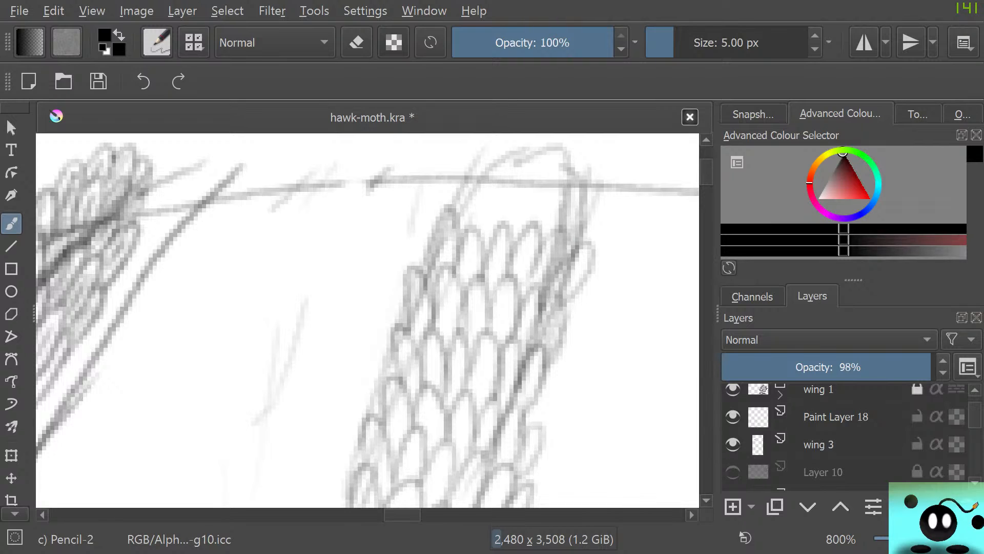
Hide the wing 3 sketch and close off the strip's tip with two scale rows, filling the gaps along its right edge
{"action": "left_click", "coordinate": [733, 445]}
{"action": "mouse_move", "coordinate": [461, 216]}
{"action": "left_mouse_down"}
{"action": "mouse_move", "coordinate": [483, 168]}
{"action": "mouse_move", "coordinate": [472, 236]}
{"action": "mouse_move", "coordinate": [514, 175]}
{"action": "mouse_move", "coordinate": [495, 209]}
{"action": "mouse_move", "coordinate": [512, 224]}
{"action": "mouse_move", "coordinate": [546, 187]}
{"action": "mouse_move", "coordinate": [539, 229]}
{"action": "mouse_move", "coordinate": [572, 206]}
{"action": "mouse_move", "coordinate": [560, 231]}
{"action": "left_mouse_up"}
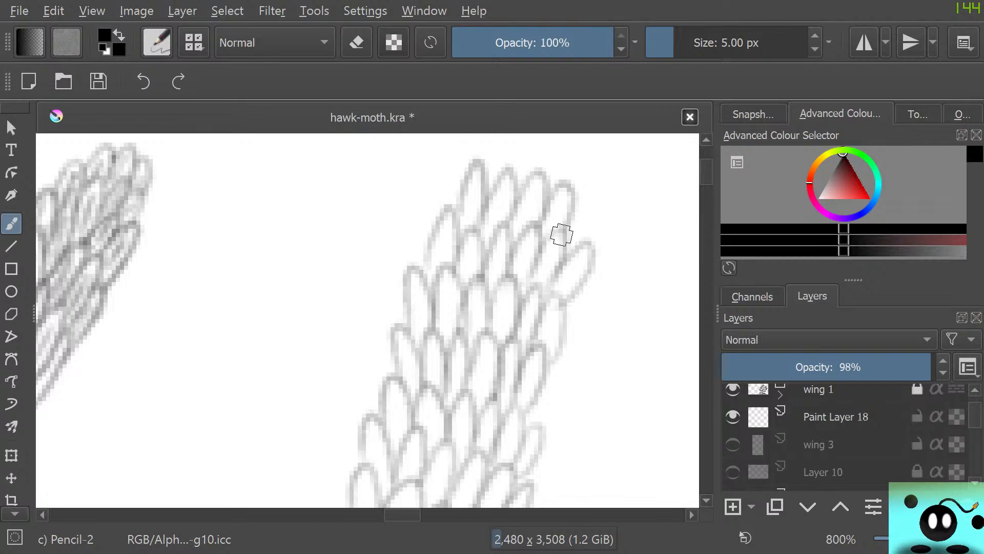
{"action": "mouse_move", "coordinate": [485, 154]}
{"action": "left_mouse_down"}
{"action": "mouse_move", "coordinate": [514, 138]}
{"action": "mouse_move", "coordinate": [500, 172]}
{"action": "mouse_move", "coordinate": [518, 141]}
{"action": "mouse_move", "coordinate": [529, 190]}
{"action": "mouse_move", "coordinate": [531, 174]}
{"action": "mouse_move", "coordinate": [526, 206]}
{"action": "left_mouse_up"}
{"action": "left_click_drag", "start_coordinate": [556, 156], "coordinate": [559, 210]}
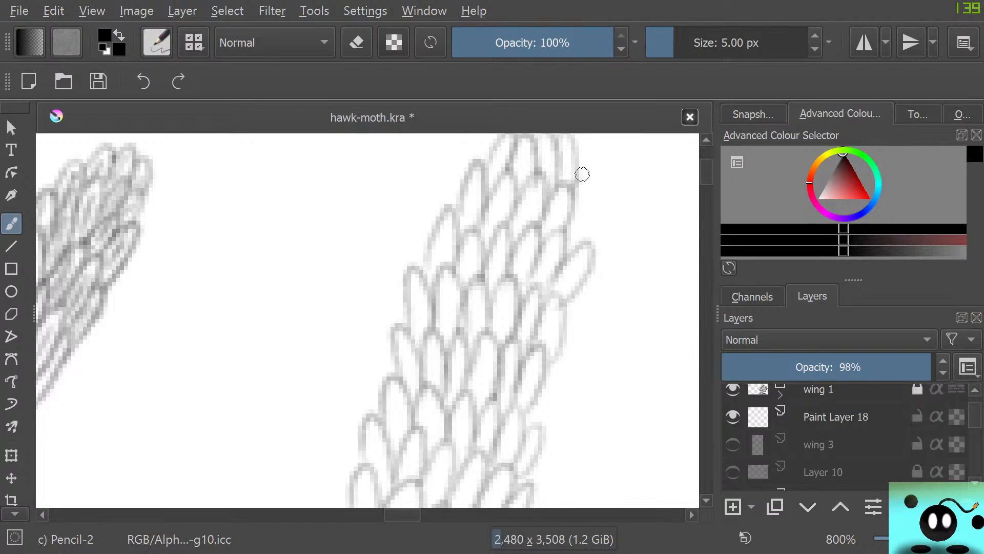
{"action": "mouse_move", "coordinate": [582, 174]}
{"action": "left_mouse_down"}
{"action": "mouse_move", "coordinate": [556, 256]}
{"action": "mouse_move", "coordinate": [534, 256]}
{"action": "left_mouse_up"}
{"action": "left_click_drag", "start_coordinate": [599, 207], "coordinate": [567, 252]}
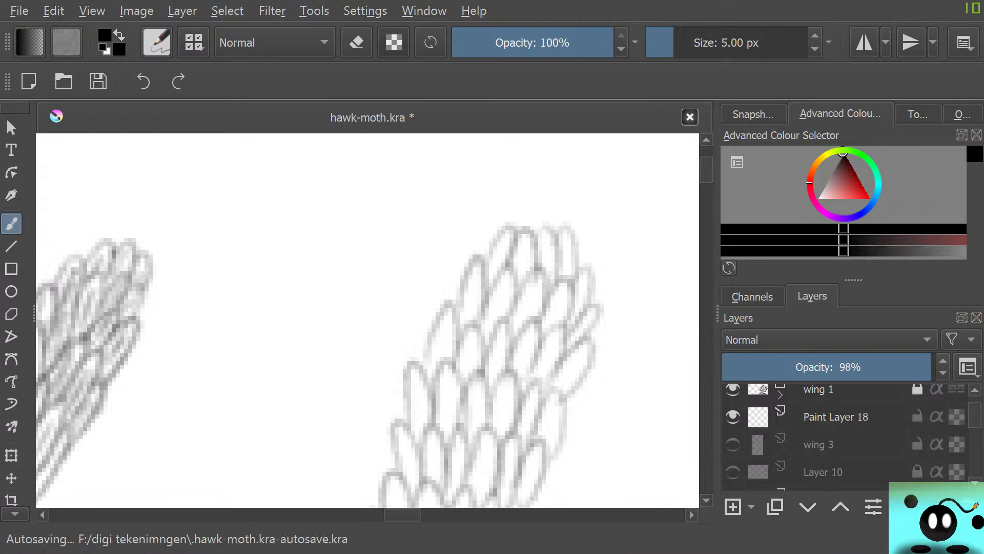
Return to the strip's lower part and shade inside one unshaded scale row with fine pencil strokes, from left edge to right
{"action": "left_click_drag", "start_coordinate": [707, 171], "coordinate": [706, 220]}
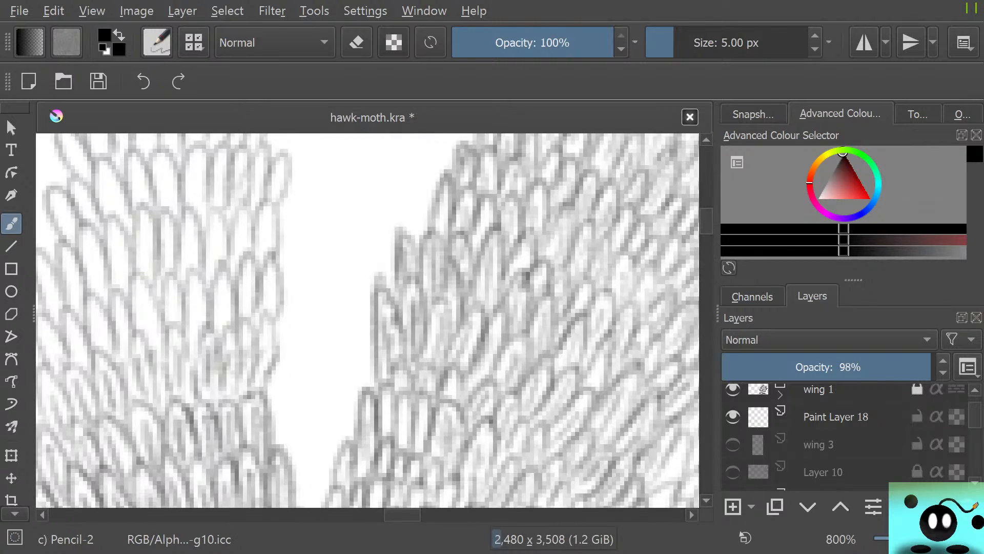
{"action": "left_click_drag", "start_coordinate": [403, 515], "coordinate": [385, 514]}
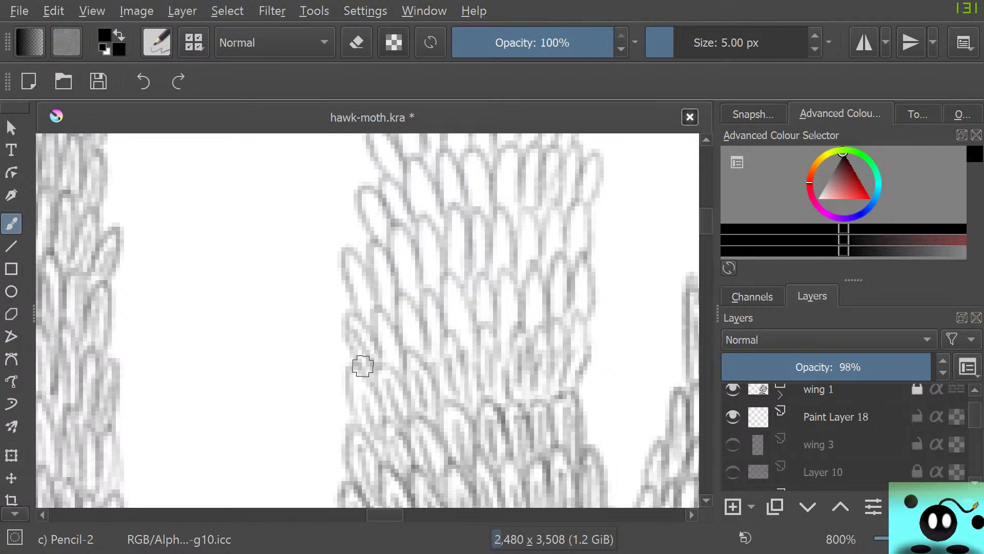
{"action": "left_click_drag", "start_coordinate": [348, 328], "coordinate": [382, 354]}
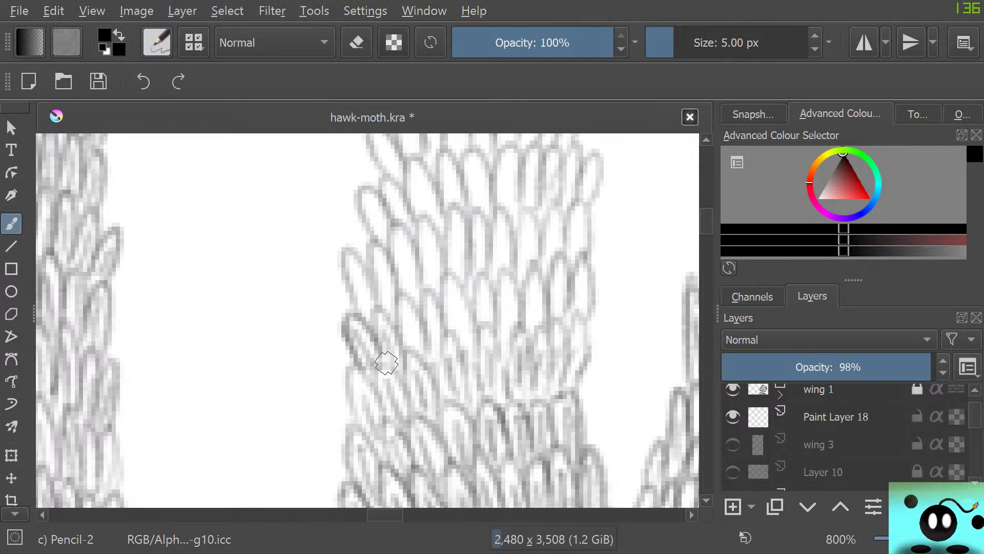
{"action": "left_click_drag", "start_coordinate": [378, 306], "coordinate": [395, 353]}
{"action": "mouse_move", "coordinate": [404, 306]}
{"action": "left_mouse_down"}
{"action": "mouse_move", "coordinate": [407, 355]}
{"action": "mouse_move", "coordinate": [417, 354]}
{"action": "left_mouse_up"}
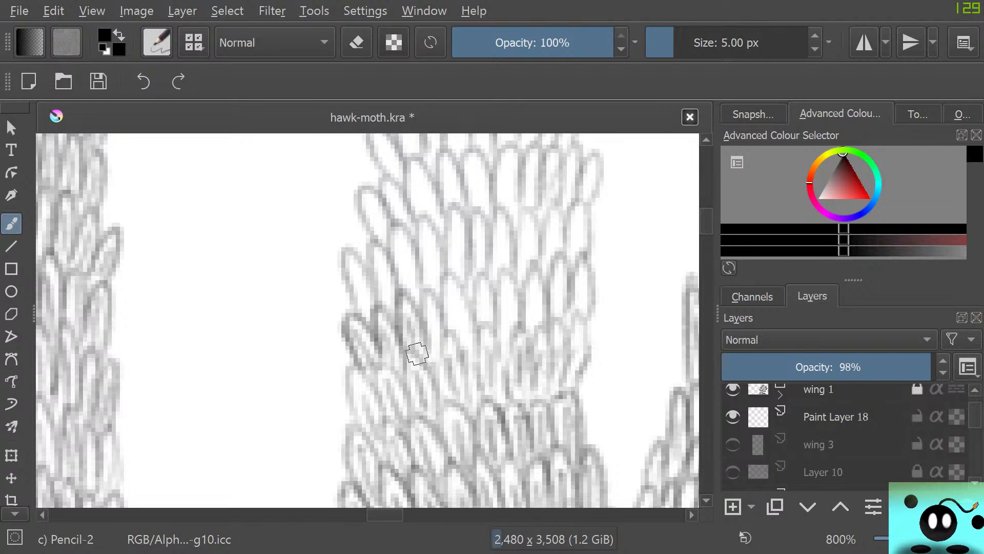
{"action": "left_click_drag", "start_coordinate": [430, 299], "coordinate": [435, 359]}
{"action": "mouse_move", "coordinate": [423, 311]}
{"action": "left_mouse_down"}
{"action": "mouse_move", "coordinate": [463, 343]}
{"action": "mouse_move", "coordinate": [448, 286]}
{"action": "mouse_move", "coordinate": [449, 328]}
{"action": "mouse_move", "coordinate": [473, 327]}
{"action": "mouse_move", "coordinate": [465, 354]}
{"action": "mouse_move", "coordinate": [479, 317]}
{"action": "mouse_move", "coordinate": [483, 329]}
{"action": "mouse_move", "coordinate": [480, 310]}
{"action": "mouse_move", "coordinate": [477, 332]}
{"action": "mouse_move", "coordinate": [492, 285]}
{"action": "mouse_move", "coordinate": [487, 339]}
{"action": "mouse_move", "coordinate": [504, 332]}
{"action": "mouse_move", "coordinate": [511, 307]}
{"action": "mouse_move", "coordinate": [501, 346]}
{"action": "mouse_move", "coordinate": [499, 269]}
{"action": "mouse_move", "coordinate": [507, 349]}
{"action": "mouse_move", "coordinate": [523, 314]}
{"action": "mouse_move", "coordinate": [526, 340]}
{"action": "mouse_move", "coordinate": [529, 297]}
{"action": "mouse_move", "coordinate": [522, 334]}
{"action": "mouse_move", "coordinate": [534, 334]}
{"action": "mouse_move", "coordinate": [538, 289]}
{"action": "mouse_move", "coordinate": [522, 330]}
{"action": "mouse_move", "coordinate": [551, 282]}
{"action": "mouse_move", "coordinate": [529, 327]}
{"action": "mouse_move", "coordinate": [535, 292]}
{"action": "mouse_move", "coordinate": [529, 344]}
{"action": "mouse_move", "coordinate": [558, 301]}
{"action": "mouse_move", "coordinate": [560, 281]}
{"action": "mouse_move", "coordinate": [553, 326]}
{"action": "mouse_move", "coordinate": [554, 257]}
{"action": "mouse_move", "coordinate": [559, 327]}
{"action": "mouse_move", "coordinate": [568, 295]}
{"action": "mouse_move", "coordinate": [579, 309]}
{"action": "mouse_move", "coordinate": [580, 284]}
{"action": "mouse_move", "coordinate": [574, 296]}
{"action": "mouse_move", "coordinate": [594, 260]}
{"action": "mouse_move", "coordinate": [567, 340]}
{"action": "mouse_move", "coordinate": [587, 310]}
{"action": "mouse_move", "coordinate": [560, 372]}
{"action": "left_mouse_up"}
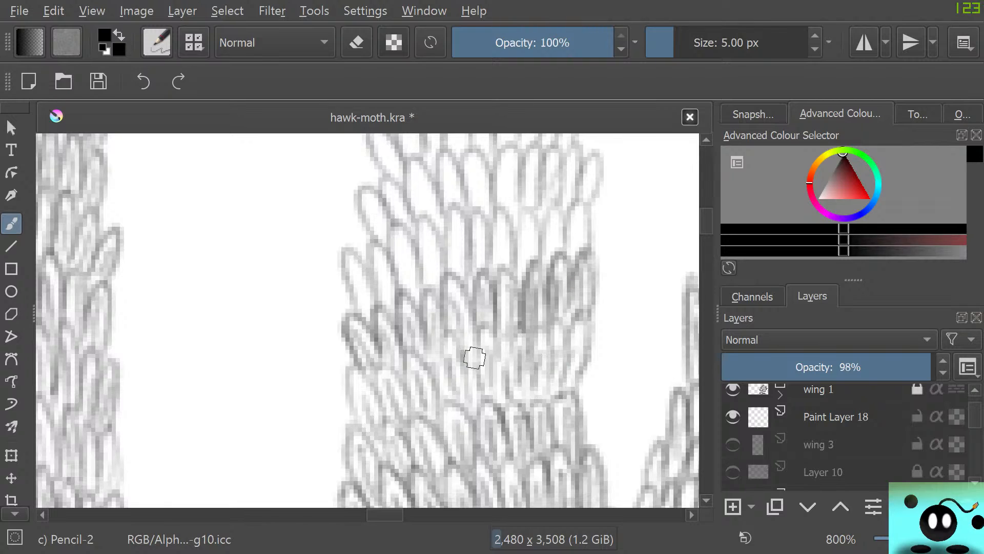
Shade the pale scales directly below that row with short strokes, down to the arched seam above the already shaded area
{"action": "mouse_move", "coordinate": [562, 335]}
{"action": "left_mouse_down"}
{"action": "mouse_move", "coordinate": [544, 366]}
{"action": "mouse_move", "coordinate": [549, 343]}
{"action": "mouse_move", "coordinate": [488, 396]}
{"action": "mouse_move", "coordinate": [507, 356]}
{"action": "mouse_move", "coordinate": [515, 377]}
{"action": "mouse_move", "coordinate": [501, 406]}
{"action": "mouse_move", "coordinate": [542, 341]}
{"action": "mouse_move", "coordinate": [550, 350]}
{"action": "mouse_move", "coordinate": [532, 386]}
{"action": "mouse_move", "coordinate": [556, 339]}
{"action": "mouse_move", "coordinate": [570, 341]}
{"action": "mouse_move", "coordinate": [536, 400]}
{"action": "left_mouse_up"}
{"action": "left_click_drag", "start_coordinate": [524, 339], "coordinate": [510, 373]}
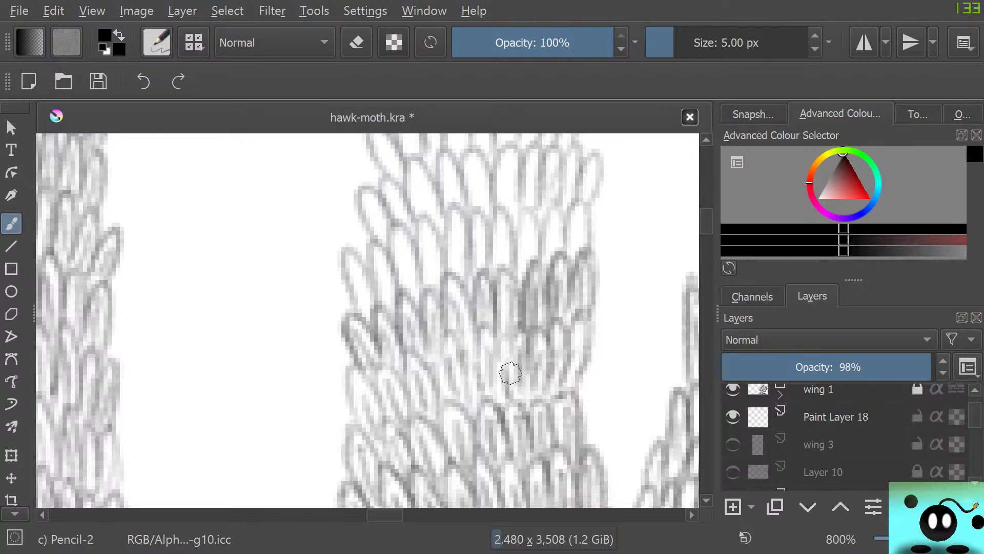
{"action": "left_click_drag", "start_coordinate": [514, 333], "coordinate": [507, 354]}
{"action": "mouse_move", "coordinate": [417, 417]}
{"action": "left_mouse_down"}
{"action": "mouse_move", "coordinate": [407, 348]}
{"action": "mouse_move", "coordinate": [434, 406]}
{"action": "mouse_move", "coordinate": [444, 397]}
{"action": "mouse_move", "coordinate": [442, 337]}
{"action": "mouse_move", "coordinate": [463, 403]}
{"action": "left_mouse_up"}
{"action": "left_click_drag", "start_coordinate": [462, 360], "coordinate": [461, 402]}
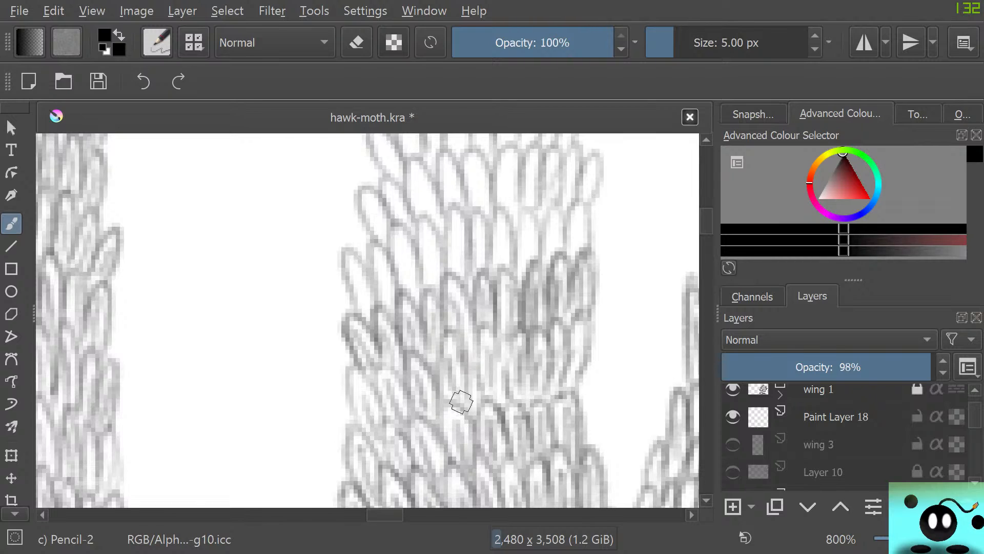
{"action": "mouse_move", "coordinate": [470, 367]}
{"action": "left_mouse_down"}
{"action": "mouse_move", "coordinate": [476, 413]}
{"action": "mouse_move", "coordinate": [479, 323]}
{"action": "mouse_move", "coordinate": [492, 352]}
{"action": "mouse_move", "coordinate": [521, 358]}
{"action": "mouse_move", "coordinate": [508, 365]}
{"action": "mouse_move", "coordinate": [525, 400]}
{"action": "left_mouse_up"}
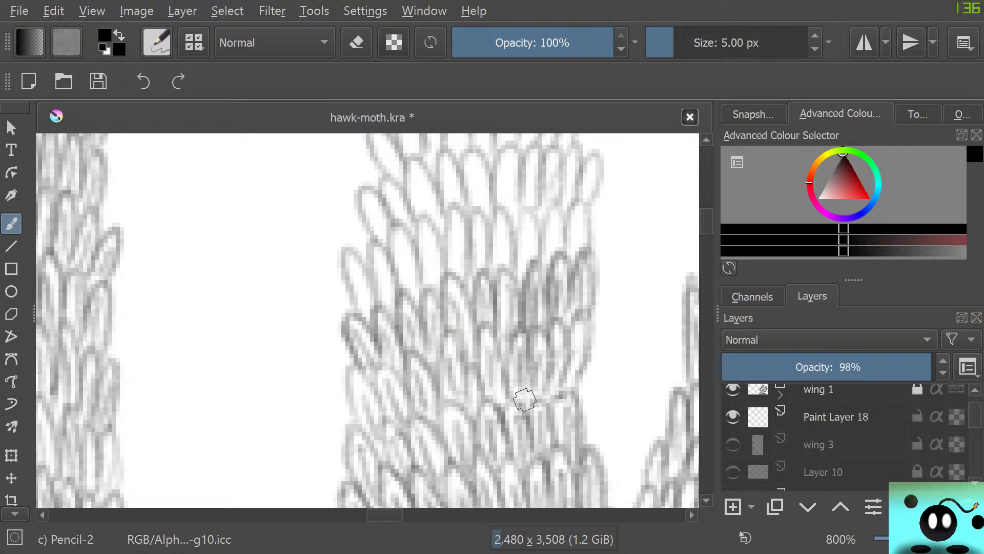
Add inner pencil strokes to the scales of the next one to two rows upward, working across to the right edge
{"action": "mouse_move", "coordinate": [371, 316]}
{"action": "left_mouse_down"}
{"action": "mouse_move", "coordinate": [364, 295]}
{"action": "mouse_move", "coordinate": [358, 321]}
{"action": "mouse_move", "coordinate": [348, 267]}
{"action": "mouse_move", "coordinate": [371, 305]}
{"action": "mouse_move", "coordinate": [373, 243]}
{"action": "mouse_move", "coordinate": [383, 289]}
{"action": "mouse_move", "coordinate": [399, 275]}
{"action": "mouse_move", "coordinate": [385, 340]}
{"action": "mouse_move", "coordinate": [378, 312]}
{"action": "left_mouse_up"}
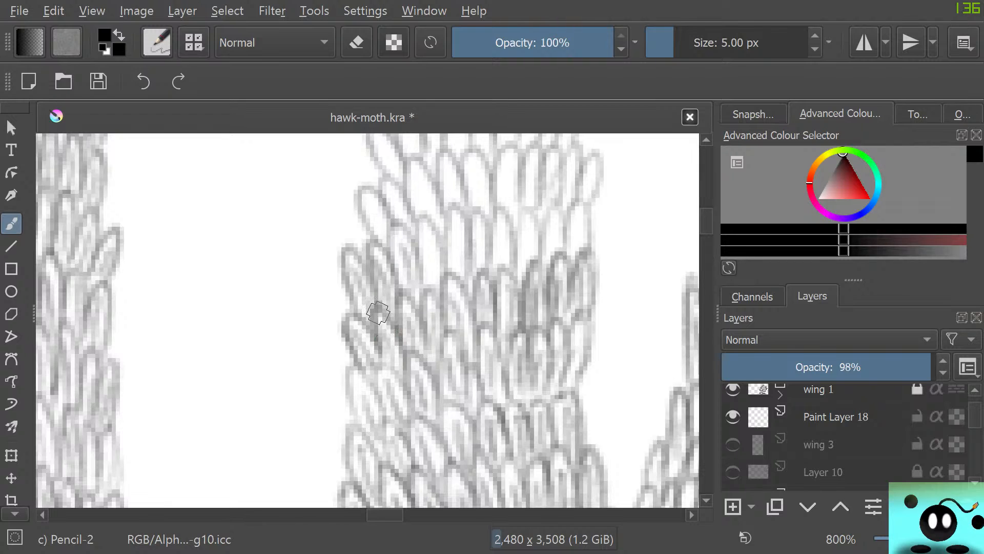
{"action": "mouse_move", "coordinate": [393, 263]}
{"action": "left_mouse_down"}
{"action": "mouse_move", "coordinate": [408, 241]}
{"action": "mouse_move", "coordinate": [433, 274]}
{"action": "mouse_move", "coordinate": [419, 222]}
{"action": "mouse_move", "coordinate": [429, 249]}
{"action": "mouse_move", "coordinate": [457, 270]}
{"action": "mouse_move", "coordinate": [457, 236]}
{"action": "mouse_move", "coordinate": [447, 248]}
{"action": "mouse_move", "coordinate": [459, 234]}
{"action": "mouse_move", "coordinate": [486, 273]}
{"action": "left_mouse_up"}
{"action": "mouse_move", "coordinate": [480, 228]}
{"action": "left_mouse_down"}
{"action": "mouse_move", "coordinate": [478, 248]}
{"action": "mouse_move", "coordinate": [466, 209]}
{"action": "mouse_move", "coordinate": [484, 277]}
{"action": "mouse_move", "coordinate": [501, 253]}
{"action": "mouse_move", "coordinate": [499, 205]}
{"action": "mouse_move", "coordinate": [492, 234]}
{"action": "mouse_move", "coordinate": [534, 235]}
{"action": "mouse_move", "coordinate": [519, 273]}
{"action": "mouse_move", "coordinate": [522, 214]}
{"action": "mouse_move", "coordinate": [522, 282]}
{"action": "mouse_move", "coordinate": [554, 237]}
{"action": "mouse_move", "coordinate": [551, 229]}
{"action": "mouse_move", "coordinate": [541, 267]}
{"action": "mouse_move", "coordinate": [551, 206]}
{"action": "mouse_move", "coordinate": [560, 233]}
{"action": "mouse_move", "coordinate": [545, 218]}
{"action": "mouse_move", "coordinate": [552, 258]}
{"action": "left_mouse_up"}
{"action": "mouse_move", "coordinate": [577, 217]}
{"action": "left_mouse_down"}
{"action": "mouse_move", "coordinate": [577, 251]}
{"action": "mouse_move", "coordinate": [569, 240]}
{"action": "mouse_move", "coordinate": [564, 262]}
{"action": "mouse_move", "coordinate": [570, 210]}
{"action": "mouse_move", "coordinate": [583, 196]}
{"action": "mouse_move", "coordinate": [582, 262]}
{"action": "left_mouse_up"}
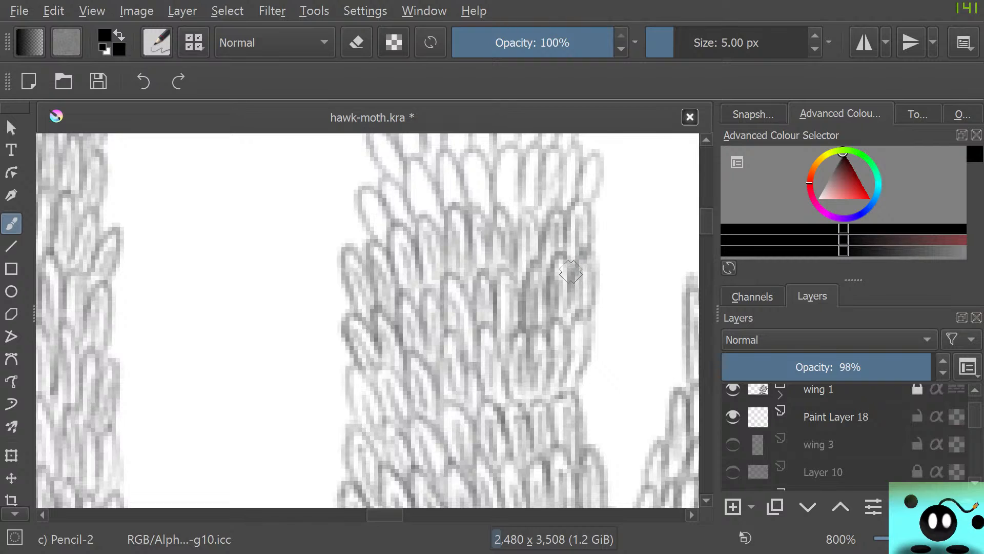
Shade the following higher scale row with fine lines inside each scale, through to the outward-tilted scales at the right edge
{"action": "scroll", "coordinate": [368, 321], "scroll_direction": "up", "scroll_amount": 3}
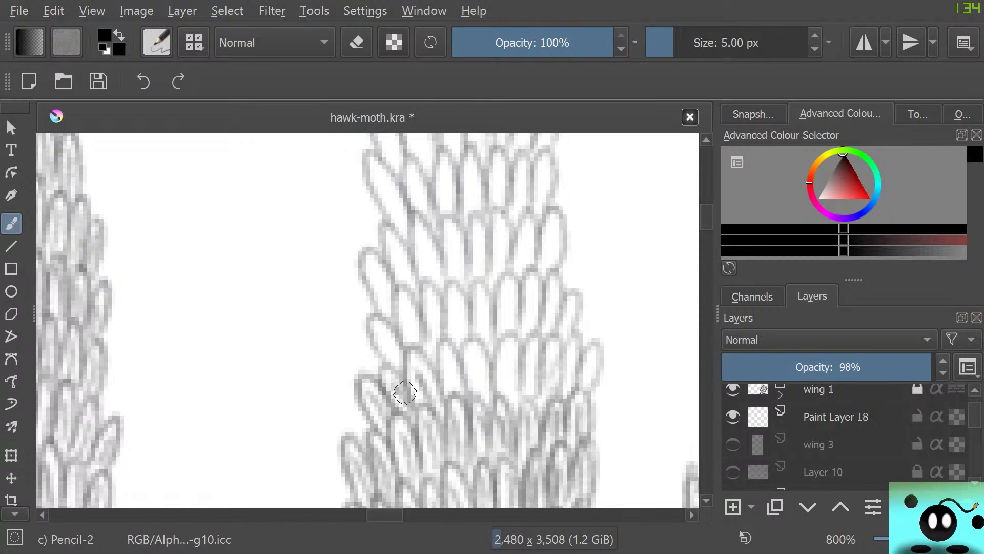
{"action": "left_click_drag", "start_coordinate": [453, 392], "coordinate": [449, 349]}
{"action": "mouse_move", "coordinate": [444, 392]}
{"action": "left_mouse_down"}
{"action": "mouse_move", "coordinate": [444, 340]}
{"action": "mouse_move", "coordinate": [482, 399]}
{"action": "mouse_move", "coordinate": [464, 334]}
{"action": "left_mouse_up"}
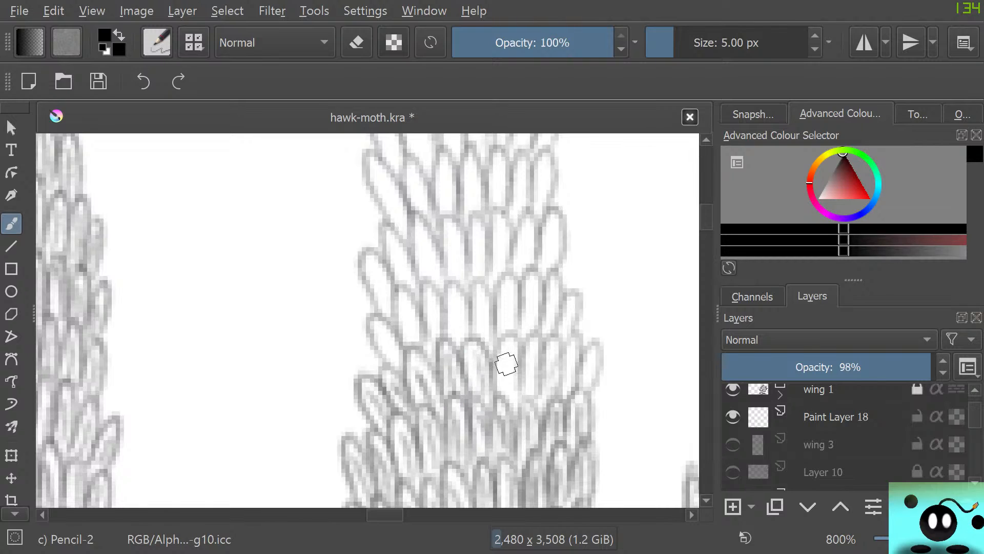
{"action": "mouse_move", "coordinate": [506, 364]}
{"action": "left_mouse_down"}
{"action": "mouse_move", "coordinate": [506, 402]}
{"action": "mouse_move", "coordinate": [497, 352]}
{"action": "mouse_move", "coordinate": [530, 402]}
{"action": "mouse_move", "coordinate": [523, 358]}
{"action": "mouse_move", "coordinate": [532, 402]}
{"action": "left_mouse_up"}
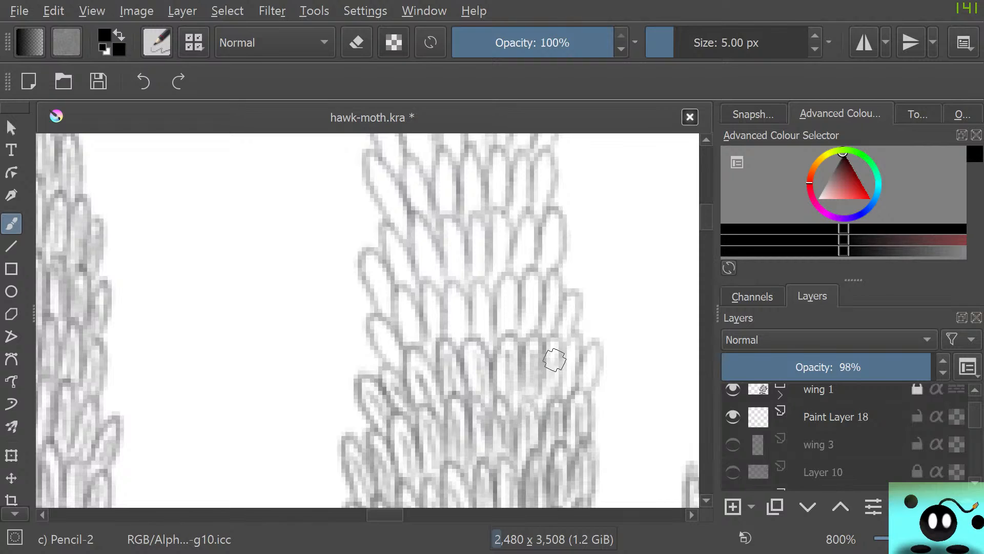
{"action": "mouse_move", "coordinate": [555, 359]}
{"action": "left_mouse_down"}
{"action": "mouse_move", "coordinate": [538, 391]}
{"action": "mouse_move", "coordinate": [554, 403]}
{"action": "mouse_move", "coordinate": [597, 347]}
{"action": "mouse_move", "coordinate": [560, 348]}
{"action": "mouse_move", "coordinate": [560, 402]}
{"action": "left_mouse_up"}
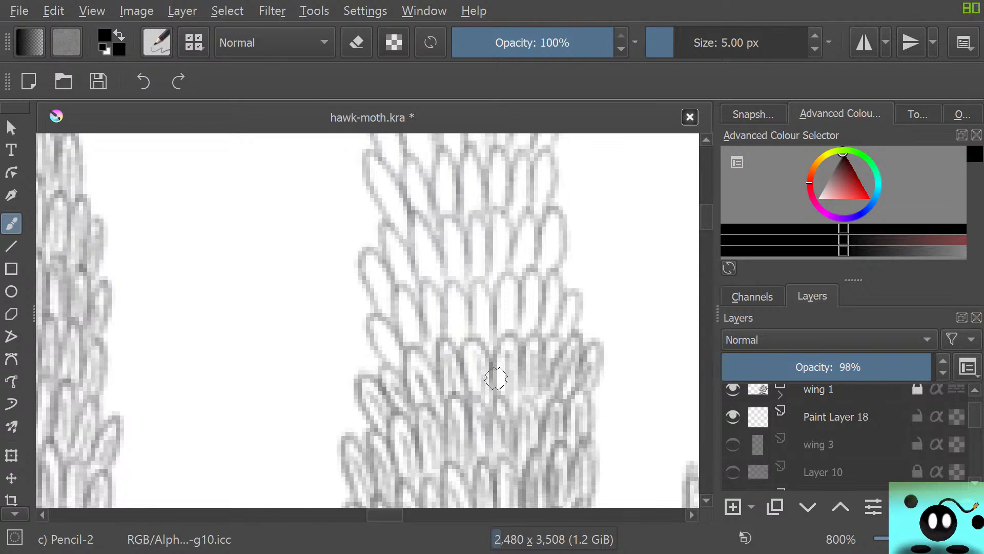
Shade the next row up, starting with the tilted scale at the left edge and filling each scale across the strip
{"action": "left_click_drag", "start_coordinate": [382, 353], "coordinate": [377, 329]}
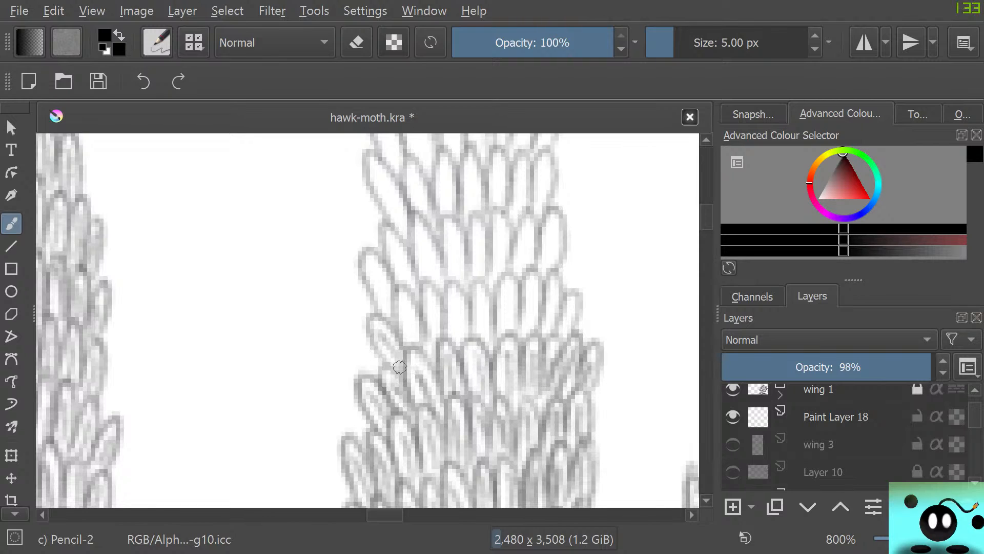
{"action": "mouse_move", "coordinate": [389, 369]}
{"action": "left_mouse_down"}
{"action": "mouse_move", "coordinate": [377, 325]}
{"action": "mouse_move", "coordinate": [409, 340]}
{"action": "mouse_move", "coordinate": [398, 294]}
{"action": "left_mouse_up"}
{"action": "mouse_move", "coordinate": [436, 342]}
{"action": "left_mouse_down"}
{"action": "mouse_move", "coordinate": [431, 290]}
{"action": "mouse_move", "coordinate": [431, 335]}
{"action": "mouse_move", "coordinate": [430, 319]}
{"action": "mouse_move", "coordinate": [425, 327]}
{"action": "mouse_move", "coordinate": [428, 284]}
{"action": "mouse_move", "coordinate": [441, 308]}
{"action": "mouse_move", "coordinate": [425, 344]}
{"action": "mouse_move", "coordinate": [431, 364]}
{"action": "left_mouse_up"}
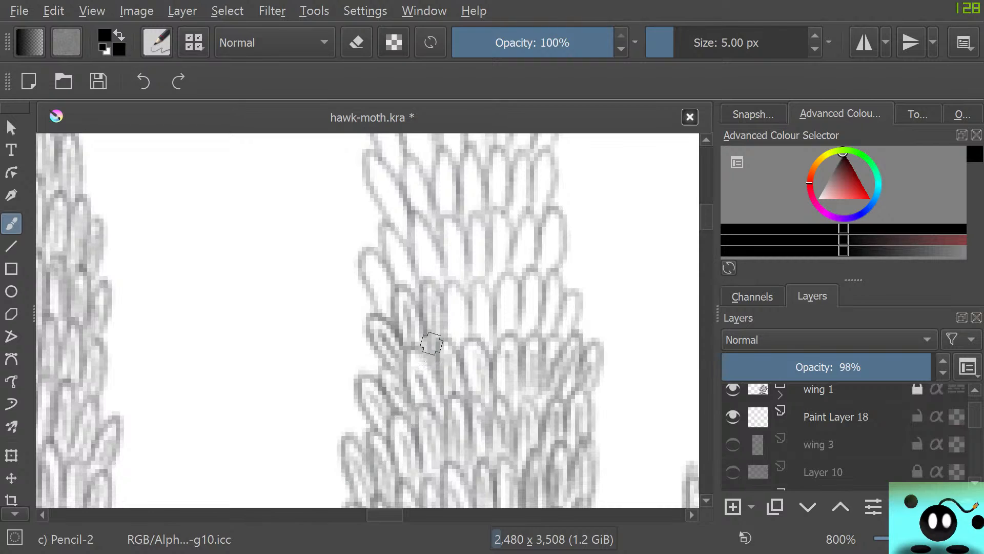
{"action": "left_click_drag", "start_coordinate": [458, 342], "coordinate": [455, 299]}
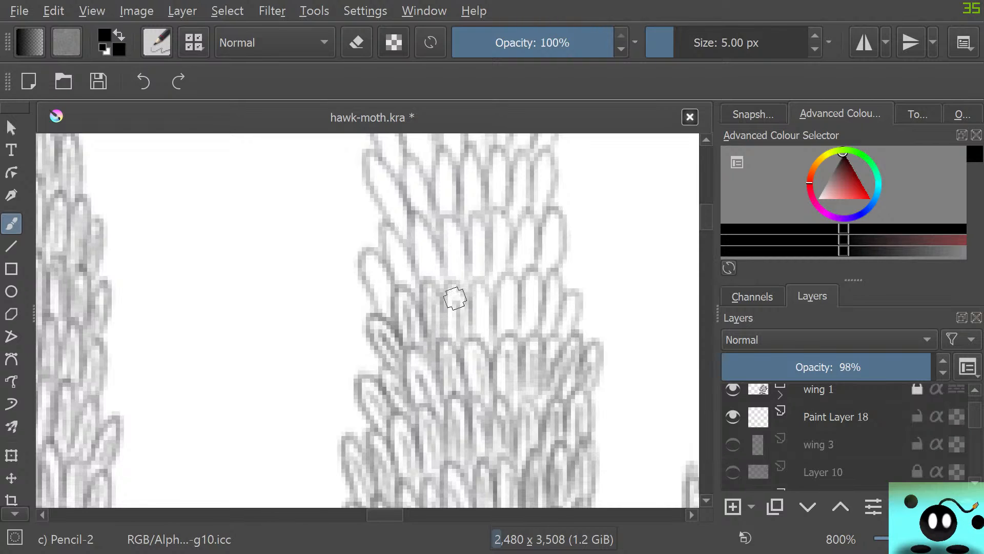
{"action": "mouse_move", "coordinate": [448, 337]}
{"action": "left_mouse_down"}
{"action": "mouse_move", "coordinate": [506, 293]}
{"action": "mouse_move", "coordinate": [502, 339]}
{"action": "mouse_move", "coordinate": [499, 292]}
{"action": "mouse_move", "coordinate": [514, 276]}
{"action": "mouse_move", "coordinate": [514, 321]}
{"action": "mouse_move", "coordinate": [529, 287]}
{"action": "mouse_move", "coordinate": [519, 335]}
{"action": "mouse_move", "coordinate": [527, 276]}
{"action": "mouse_move", "coordinate": [538, 323]}
{"action": "mouse_move", "coordinate": [553, 302]}
{"action": "mouse_move", "coordinate": [542, 334]}
{"action": "mouse_move", "coordinate": [563, 285]}
{"action": "mouse_move", "coordinate": [544, 293]}
{"action": "mouse_move", "coordinate": [541, 284]}
{"action": "mouse_move", "coordinate": [565, 322]}
{"action": "mouse_move", "coordinate": [559, 335]}
{"action": "mouse_move", "coordinate": [572, 306]}
{"action": "mouse_move", "coordinate": [563, 337]}
{"action": "mouse_move", "coordinate": [579, 312]}
{"action": "mouse_move", "coordinate": [555, 294]}
{"action": "left_mouse_up"}
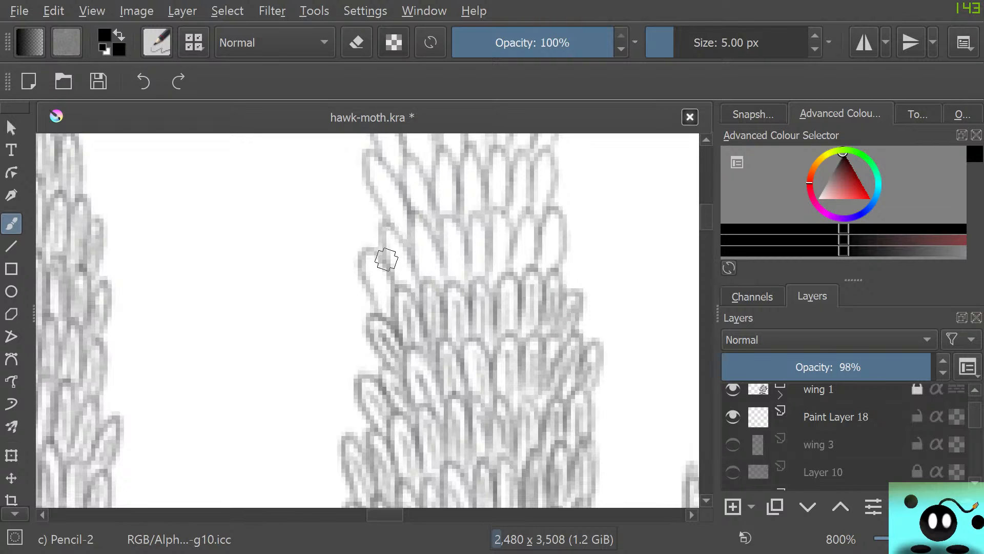
Shade the row starting with the two outward-tilted scales at the left edge, plus the row directly above, with fine pencil strokes
{"action": "mouse_move", "coordinate": [386, 259]}
{"action": "left_mouse_down"}
{"action": "mouse_move", "coordinate": [378, 321]}
{"action": "mouse_move", "coordinate": [365, 266]}
{"action": "mouse_move", "coordinate": [393, 295]}
{"action": "mouse_move", "coordinate": [393, 242]}
{"action": "left_mouse_up"}
{"action": "mouse_move", "coordinate": [396, 284]}
{"action": "left_mouse_down"}
{"action": "mouse_move", "coordinate": [395, 230]}
{"action": "mouse_move", "coordinate": [409, 266]}
{"action": "mouse_move", "coordinate": [432, 271]}
{"action": "mouse_move", "coordinate": [419, 229]}
{"action": "mouse_move", "coordinate": [424, 267]}
{"action": "mouse_move", "coordinate": [412, 239]}
{"action": "mouse_move", "coordinate": [433, 258]}
{"action": "mouse_move", "coordinate": [444, 250]}
{"action": "mouse_move", "coordinate": [449, 272]}
{"action": "mouse_move", "coordinate": [448, 216]}
{"action": "mouse_move", "coordinate": [459, 274]}
{"action": "left_mouse_up"}
{"action": "mouse_move", "coordinate": [480, 239]}
{"action": "left_mouse_down"}
{"action": "mouse_move", "coordinate": [473, 287]}
{"action": "mouse_move", "coordinate": [480, 216]}
{"action": "mouse_move", "coordinate": [482, 261]}
{"action": "mouse_move", "coordinate": [492, 233]}
{"action": "mouse_move", "coordinate": [502, 244]}
{"action": "mouse_move", "coordinate": [486, 293]}
{"action": "mouse_move", "coordinate": [492, 229]}
{"action": "mouse_move", "coordinate": [504, 243]}
{"action": "mouse_move", "coordinate": [523, 235]}
{"action": "mouse_move", "coordinate": [525, 250]}
{"action": "mouse_move", "coordinate": [525, 233]}
{"action": "mouse_move", "coordinate": [512, 277]}
{"action": "mouse_move", "coordinate": [523, 218]}
{"action": "mouse_move", "coordinate": [546, 259]}
{"action": "mouse_move", "coordinate": [551, 238]}
{"action": "mouse_move", "coordinate": [549, 271]}
{"action": "mouse_move", "coordinate": [557, 212]}
{"action": "mouse_move", "coordinate": [528, 255]}
{"action": "left_mouse_up"}
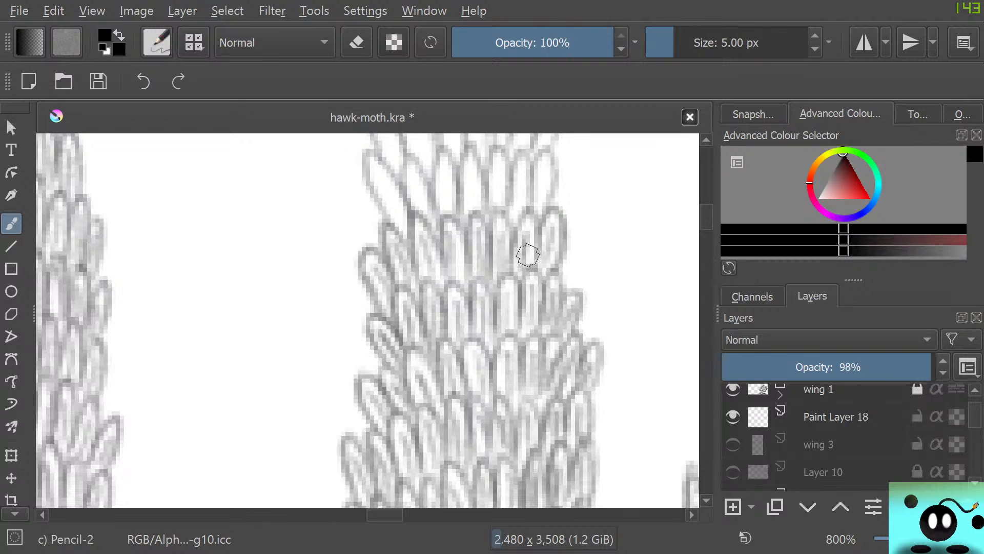
{"action": "left_click_drag", "start_coordinate": [409, 219], "coordinate": [374, 171]}
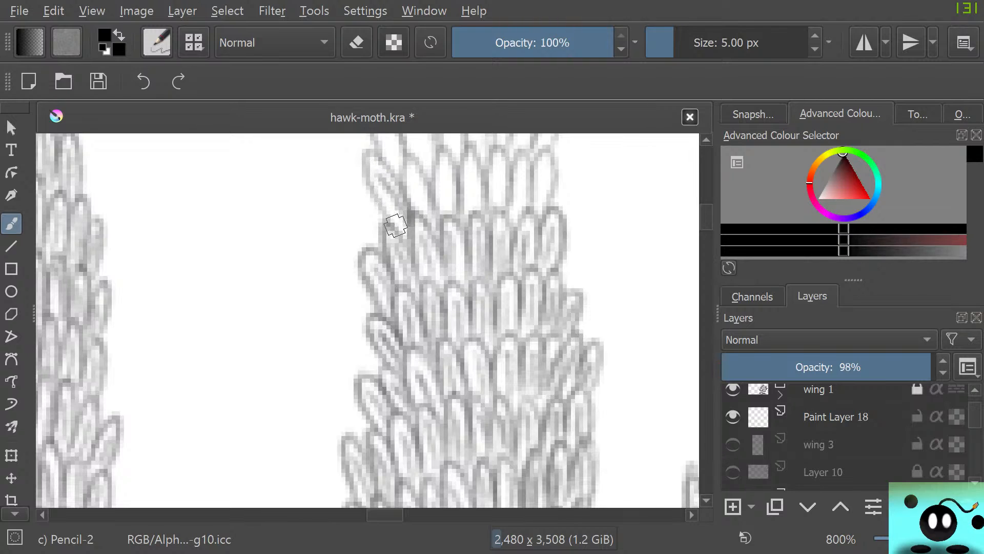
{"action": "mouse_move", "coordinate": [396, 225]}
{"action": "left_mouse_down"}
{"action": "mouse_move", "coordinate": [367, 158]}
{"action": "mouse_move", "coordinate": [411, 194]}
{"action": "mouse_move", "coordinate": [408, 180]}
{"action": "mouse_move", "coordinate": [419, 178]}
{"action": "mouse_move", "coordinate": [411, 210]}
{"action": "mouse_move", "coordinate": [451, 180]}
{"action": "left_mouse_up"}
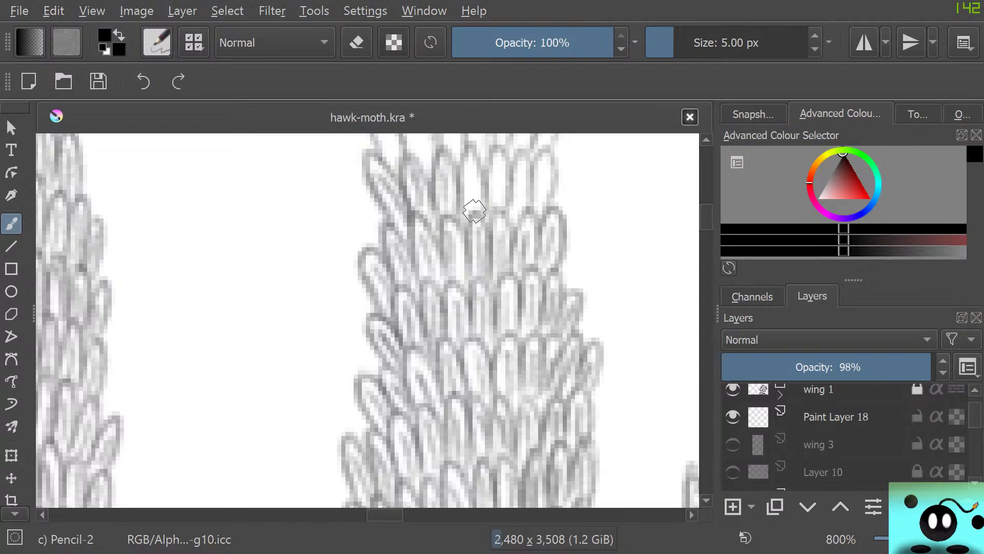
{"action": "mouse_move", "coordinate": [474, 211]}
{"action": "left_mouse_down"}
{"action": "mouse_move", "coordinate": [468, 164]}
{"action": "mouse_move", "coordinate": [460, 216]}
{"action": "mouse_move", "coordinate": [459, 165]}
{"action": "mouse_move", "coordinate": [477, 214]}
{"action": "mouse_move", "coordinate": [484, 206]}
{"action": "mouse_move", "coordinate": [496, 212]}
{"action": "mouse_move", "coordinate": [497, 172]}
{"action": "mouse_move", "coordinate": [488, 197]}
{"action": "mouse_move", "coordinate": [499, 146]}
{"action": "mouse_move", "coordinate": [506, 204]}
{"action": "mouse_move", "coordinate": [514, 206]}
{"action": "mouse_move", "coordinate": [521, 184]}
{"action": "mouse_move", "coordinate": [519, 217]}
{"action": "mouse_move", "coordinate": [530, 158]}
{"action": "mouse_move", "coordinate": [507, 197]}
{"action": "mouse_move", "coordinate": [533, 182]}
{"action": "mouse_move", "coordinate": [537, 205]}
{"action": "mouse_move", "coordinate": [546, 163]}
{"action": "mouse_move", "coordinate": [544, 200]}
{"action": "mouse_move", "coordinate": [551, 157]}
{"action": "mouse_move", "coordinate": [522, 198]}
{"action": "left_mouse_up"}
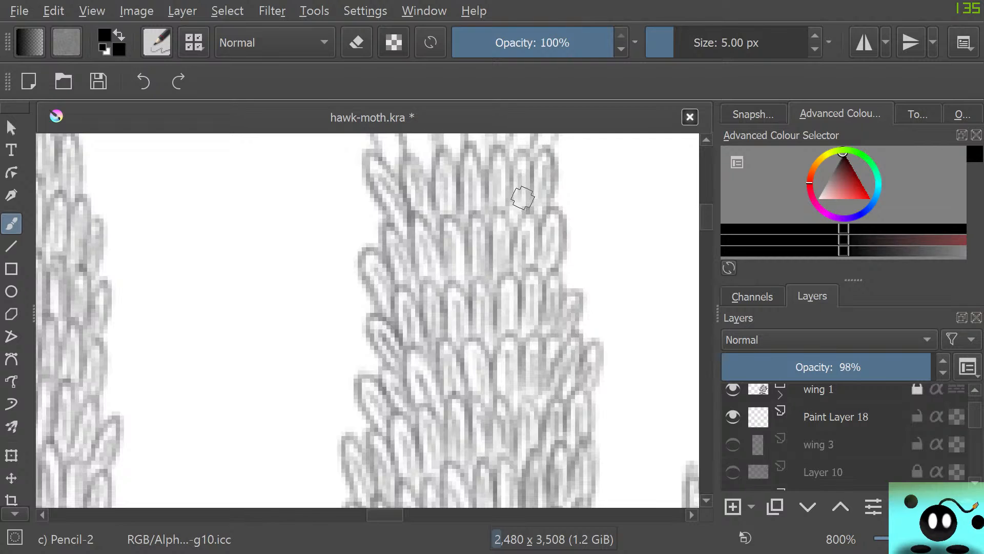
Pencil inner shading into the next two pale rows upward, filling each scale from the left edge across the strip
{"action": "scroll", "coordinate": [368, 320], "scroll_direction": "up", "scroll_amount": 7}
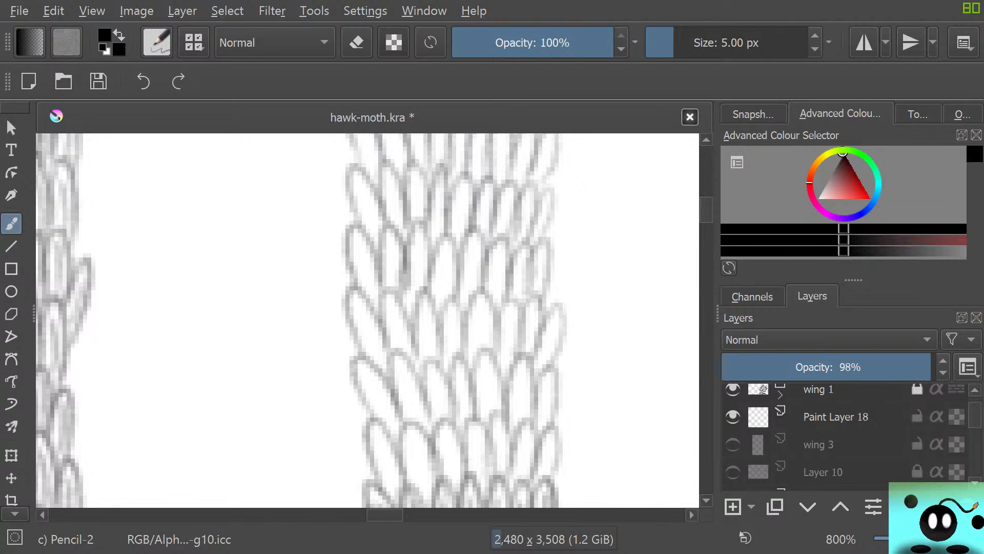
{"action": "scroll", "coordinate": [367, 320], "scroll_direction": "down", "scroll_amount": 1}
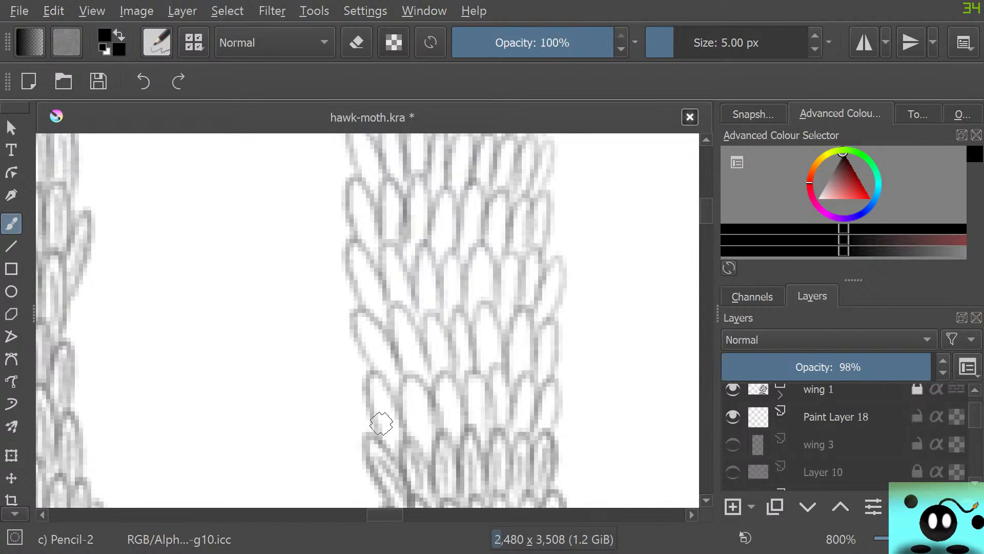
{"action": "mouse_move", "coordinate": [399, 454]}
{"action": "left_mouse_down"}
{"action": "mouse_move", "coordinate": [370, 392]}
{"action": "mouse_move", "coordinate": [394, 403]}
{"action": "mouse_move", "coordinate": [407, 453]}
{"action": "mouse_move", "coordinate": [422, 446]}
{"action": "mouse_move", "coordinate": [406, 393]}
{"action": "mouse_move", "coordinate": [406, 443]}
{"action": "mouse_move", "coordinate": [400, 416]}
{"action": "mouse_move", "coordinate": [428, 465]}
{"action": "left_mouse_up"}
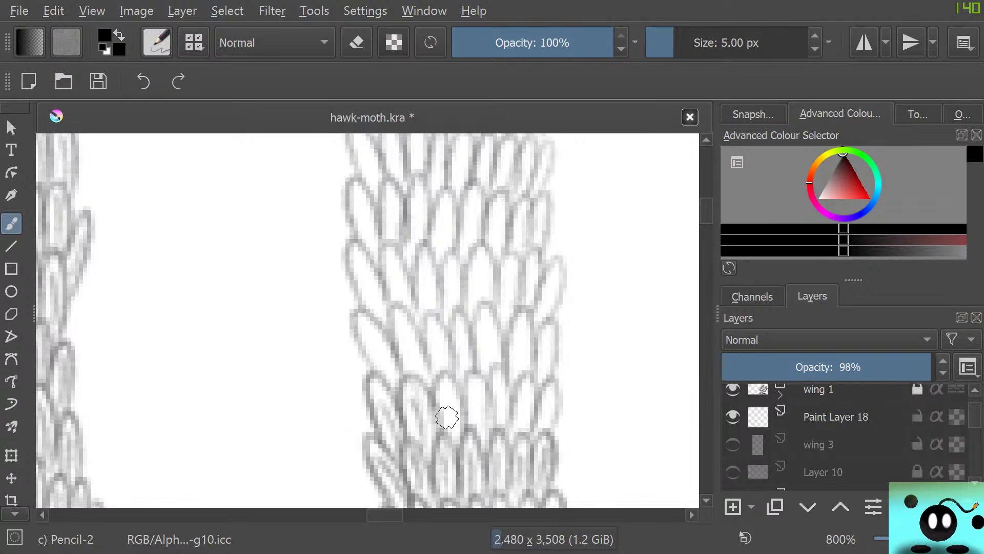
{"action": "mouse_move", "coordinate": [447, 416]}
{"action": "left_mouse_down"}
{"action": "mouse_move", "coordinate": [449, 438]}
{"action": "mouse_move", "coordinate": [441, 437]}
{"action": "mouse_move", "coordinate": [440, 372]}
{"action": "mouse_move", "coordinate": [455, 393]}
{"action": "mouse_move", "coordinate": [432, 437]}
{"action": "mouse_move", "coordinate": [480, 428]}
{"action": "mouse_move", "coordinate": [464, 403]}
{"action": "mouse_move", "coordinate": [481, 432]}
{"action": "mouse_move", "coordinate": [490, 414]}
{"action": "mouse_move", "coordinate": [492, 431]}
{"action": "mouse_move", "coordinate": [490, 400]}
{"action": "mouse_move", "coordinate": [486, 447]}
{"action": "mouse_move", "coordinate": [502, 399]}
{"action": "mouse_move", "coordinate": [495, 423]}
{"action": "mouse_move", "coordinate": [498, 411]}
{"action": "mouse_move", "coordinate": [518, 432]}
{"action": "mouse_move", "coordinate": [522, 388]}
{"action": "mouse_move", "coordinate": [523, 432]}
{"action": "mouse_move", "coordinate": [532, 383]}
{"action": "mouse_move", "coordinate": [521, 378]}
{"action": "mouse_move", "coordinate": [500, 390]}
{"action": "mouse_move", "coordinate": [545, 420]}
{"action": "left_mouse_up"}
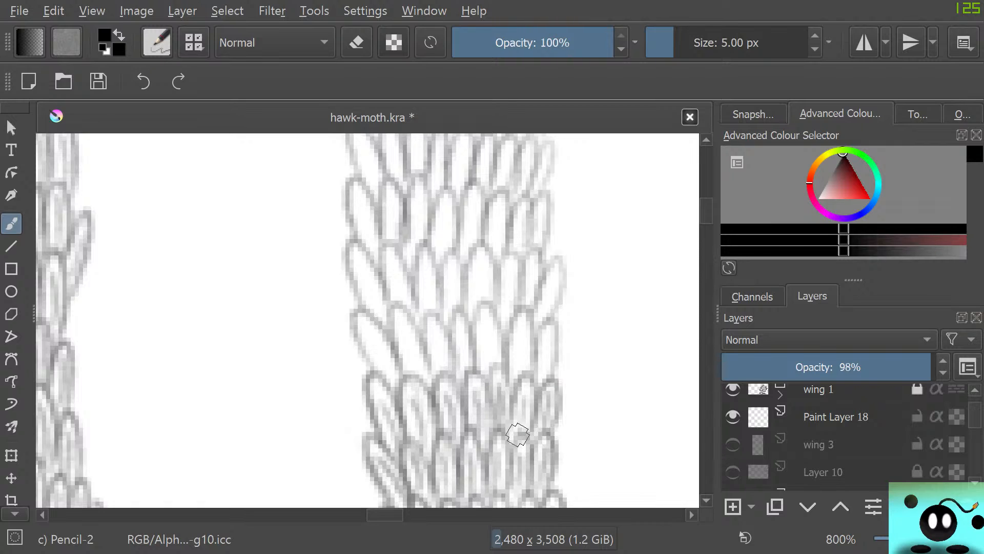
{"action": "mouse_move", "coordinate": [383, 334]}
{"action": "left_mouse_down"}
{"action": "mouse_move", "coordinate": [383, 385]}
{"action": "mouse_move", "coordinate": [356, 320]}
{"action": "mouse_move", "coordinate": [380, 327]}
{"action": "mouse_move", "coordinate": [399, 380]}
{"action": "mouse_move", "coordinate": [419, 378]}
{"action": "mouse_move", "coordinate": [397, 321]}
{"action": "mouse_move", "coordinate": [407, 375]}
{"action": "mouse_move", "coordinate": [390, 320]}
{"action": "mouse_move", "coordinate": [424, 368]}
{"action": "mouse_move", "coordinate": [412, 352]}
{"action": "mouse_move", "coordinate": [445, 376]}
{"action": "mouse_move", "coordinate": [431, 326]}
{"action": "mouse_move", "coordinate": [435, 373]}
{"action": "mouse_move", "coordinate": [427, 347]}
{"action": "mouse_move", "coordinate": [453, 385]}
{"action": "mouse_move", "coordinate": [463, 373]}
{"action": "mouse_move", "coordinate": [453, 314]}
{"action": "mouse_move", "coordinate": [492, 379]}
{"action": "left_mouse_up"}
{"action": "mouse_move", "coordinate": [519, 330]}
{"action": "left_mouse_down"}
{"action": "mouse_move", "coordinate": [500, 378]}
{"action": "mouse_move", "coordinate": [531, 343]}
{"action": "mouse_move", "coordinate": [523, 384]}
{"action": "mouse_move", "coordinate": [541, 383]}
{"action": "mouse_move", "coordinate": [555, 352]}
{"action": "mouse_move", "coordinate": [533, 361]}
{"action": "left_mouse_up"}
Shade the single row above with short inner strokes, ending at the outward-tilted scale on the strip's right edge
{"action": "mouse_move", "coordinate": [380, 315]}
{"action": "left_mouse_down"}
{"action": "mouse_move", "coordinate": [358, 269]}
{"action": "mouse_move", "coordinate": [379, 331]}
{"action": "mouse_move", "coordinate": [347, 247]}
{"action": "mouse_move", "coordinate": [379, 330]}
{"action": "mouse_move", "coordinate": [397, 292]}
{"action": "mouse_move", "coordinate": [391, 265]}
{"action": "mouse_move", "coordinate": [394, 301]}
{"action": "mouse_move", "coordinate": [381, 260]}
{"action": "mouse_move", "coordinate": [404, 327]}
{"action": "mouse_move", "coordinate": [422, 281]}
{"action": "mouse_move", "coordinate": [425, 322]}
{"action": "mouse_move", "coordinate": [418, 268]}
{"action": "left_mouse_up"}
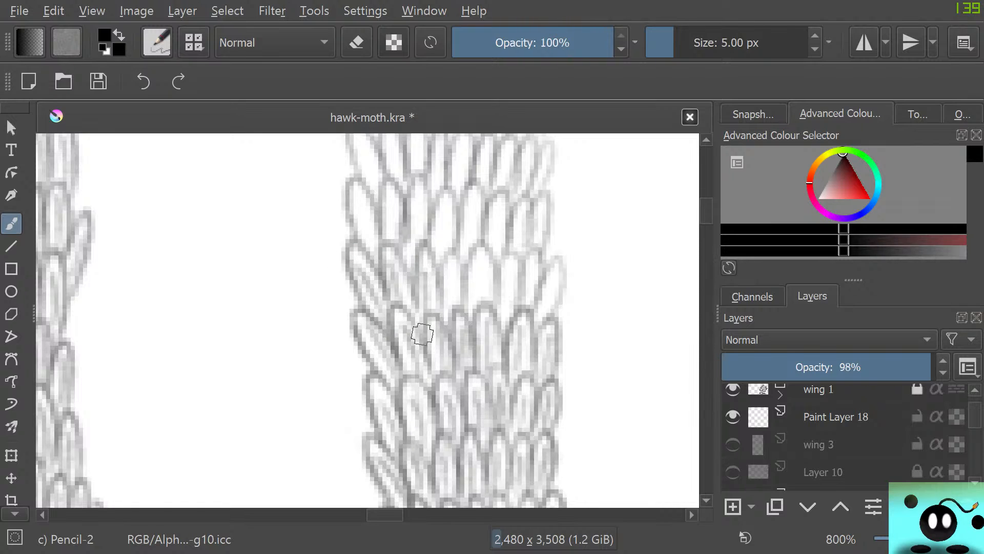
{"action": "right_click", "coordinate": [440, 351]}
{"action": "right_click", "coordinate": [440, 342]}
{"action": "mouse_move", "coordinate": [453, 280]}
{"action": "left_mouse_down"}
{"action": "mouse_move", "coordinate": [452, 311]}
{"action": "mouse_move", "coordinate": [453, 271]}
{"action": "left_mouse_up"}
{"action": "mouse_move", "coordinate": [445, 313]}
{"action": "left_mouse_down"}
{"action": "mouse_move", "coordinate": [446, 261]}
{"action": "mouse_move", "coordinate": [456, 297]}
{"action": "mouse_move", "coordinate": [478, 249]}
{"action": "mouse_move", "coordinate": [478, 300]}
{"action": "mouse_move", "coordinate": [471, 305]}
{"action": "mouse_move", "coordinate": [469, 287]}
{"action": "mouse_move", "coordinate": [479, 244]}
{"action": "left_mouse_up"}
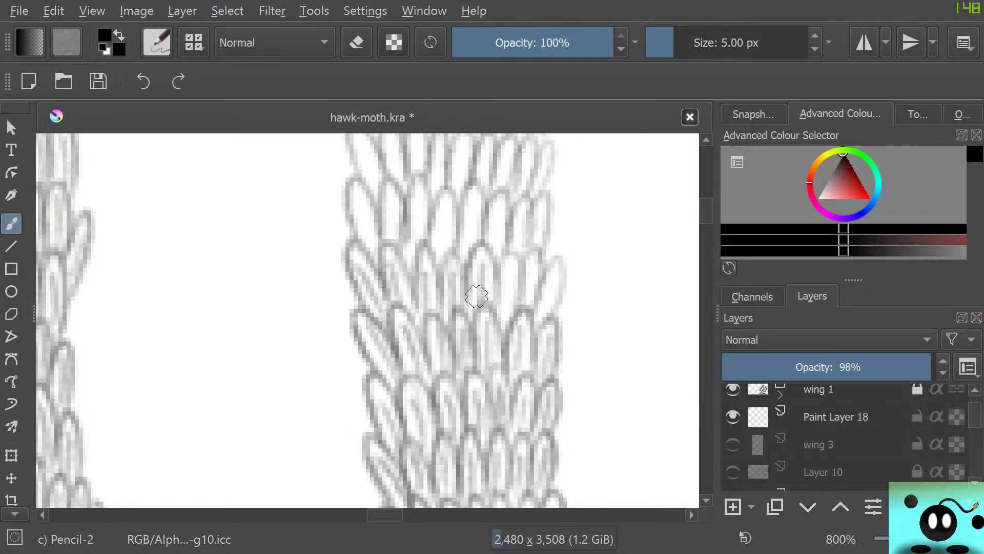
{"action": "mouse_move", "coordinate": [501, 290]}
{"action": "left_mouse_down"}
{"action": "mouse_move", "coordinate": [508, 267]}
{"action": "mouse_move", "coordinate": [504, 308]}
{"action": "mouse_move", "coordinate": [497, 279]}
{"action": "mouse_move", "coordinate": [514, 310]}
{"action": "mouse_move", "coordinate": [528, 287]}
{"action": "mouse_move", "coordinate": [512, 319]}
{"action": "mouse_move", "coordinate": [538, 283]}
{"action": "mouse_move", "coordinate": [526, 271]}
{"action": "mouse_move", "coordinate": [522, 288]}
{"action": "mouse_move", "coordinate": [547, 295]}
{"action": "mouse_move", "coordinate": [530, 326]}
{"action": "mouse_move", "coordinate": [544, 323]}
{"action": "mouse_move", "coordinate": [552, 264]}
{"action": "left_mouse_up"}
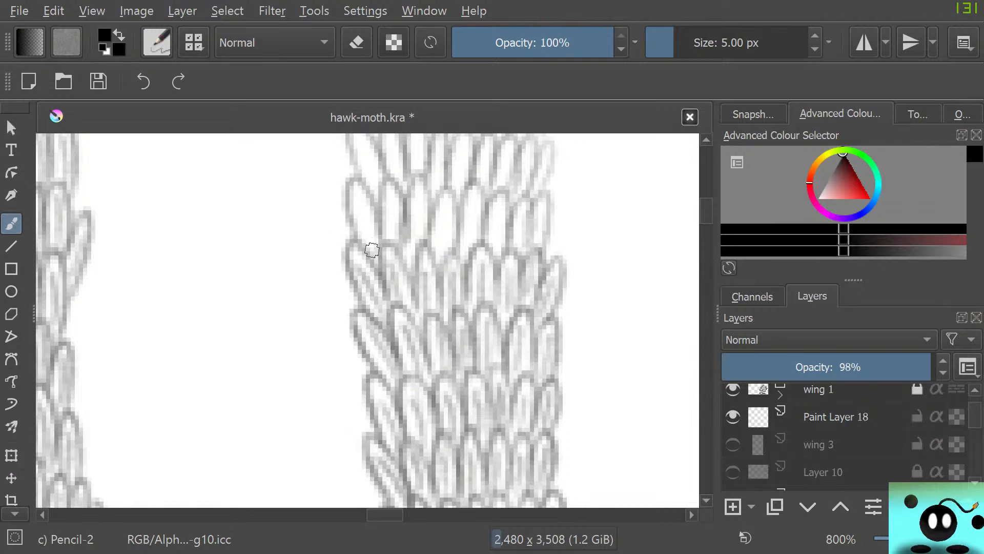
Shade the following two rows upward and darken the faint scales at their right end
{"action": "mouse_move", "coordinate": [372, 250]}
{"action": "left_mouse_down"}
{"action": "mouse_move", "coordinate": [344, 191]}
{"action": "mouse_move", "coordinate": [373, 228]}
{"action": "mouse_move", "coordinate": [385, 223]}
{"action": "mouse_move", "coordinate": [390, 197]}
{"action": "mouse_move", "coordinate": [386, 245]}
{"action": "mouse_move", "coordinate": [394, 186]}
{"action": "mouse_move", "coordinate": [399, 239]}
{"action": "mouse_move", "coordinate": [418, 234]}
{"action": "mouse_move", "coordinate": [408, 266]}
{"action": "mouse_move", "coordinate": [417, 214]}
{"action": "left_mouse_up"}
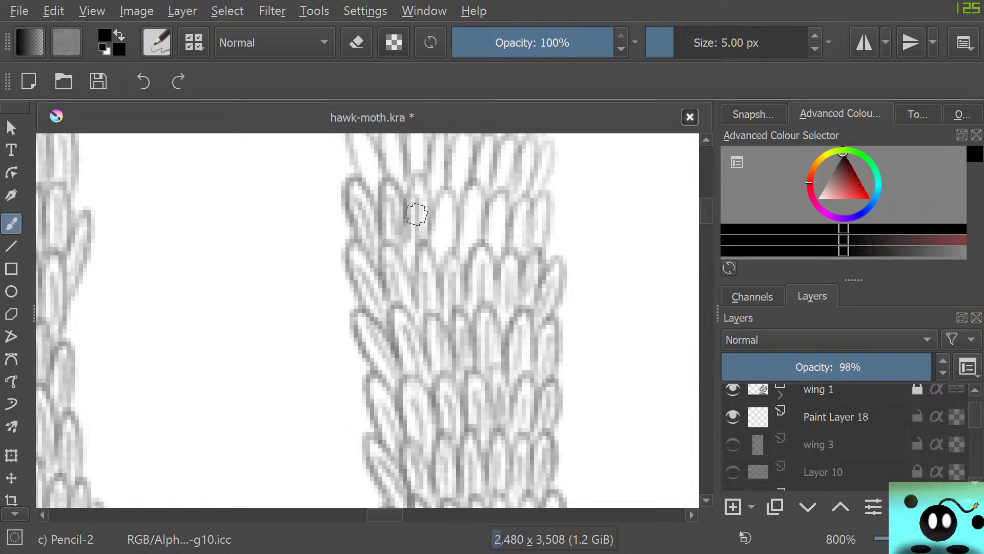
{"action": "mouse_move", "coordinate": [408, 266]}
{"action": "left_mouse_down"}
{"action": "mouse_move", "coordinate": [413, 179]}
{"action": "mouse_move", "coordinate": [430, 199]}
{"action": "mouse_move", "coordinate": [427, 229]}
{"action": "mouse_move", "coordinate": [410, 214]}
{"action": "mouse_move", "coordinate": [446, 239]}
{"action": "mouse_move", "coordinate": [443, 211]}
{"action": "mouse_move", "coordinate": [444, 260]}
{"action": "mouse_move", "coordinate": [432, 227]}
{"action": "mouse_move", "coordinate": [439, 195]}
{"action": "mouse_move", "coordinate": [451, 252]}
{"action": "mouse_move", "coordinate": [474, 229]}
{"action": "mouse_move", "coordinate": [473, 203]}
{"action": "mouse_move", "coordinate": [462, 260]}
{"action": "mouse_move", "coordinate": [463, 195]}
{"action": "mouse_move", "coordinate": [477, 187]}
{"action": "mouse_move", "coordinate": [469, 270]}
{"action": "mouse_move", "coordinate": [491, 224]}
{"action": "mouse_move", "coordinate": [499, 246]}
{"action": "mouse_move", "coordinate": [498, 211]}
{"action": "mouse_move", "coordinate": [490, 244]}
{"action": "mouse_move", "coordinate": [495, 191]}
{"action": "mouse_move", "coordinate": [497, 261]}
{"action": "mouse_move", "coordinate": [523, 232]}
{"action": "mouse_move", "coordinate": [521, 242]}
{"action": "mouse_move", "coordinate": [518, 219]}
{"action": "mouse_move", "coordinate": [540, 237]}
{"action": "mouse_move", "coordinate": [539, 203]}
{"action": "mouse_move", "coordinate": [523, 256]}
{"action": "mouse_move", "coordinate": [548, 238]}
{"action": "mouse_move", "coordinate": [541, 198]}
{"action": "mouse_move", "coordinate": [516, 248]}
{"action": "left_mouse_up"}
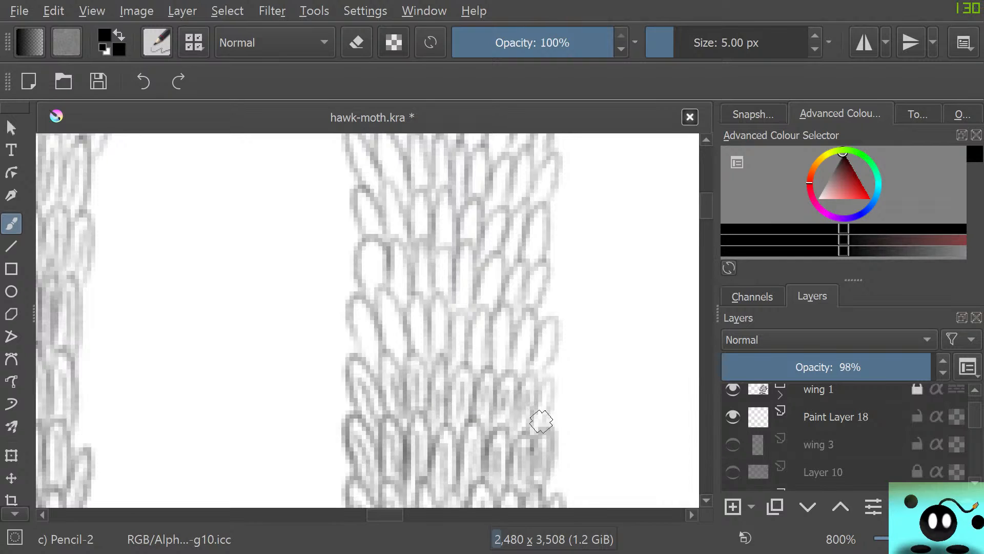
{"action": "mouse_move", "coordinate": [544, 396]}
{"action": "left_mouse_down"}
{"action": "mouse_move", "coordinate": [537, 433]}
{"action": "mouse_move", "coordinate": [557, 388]}
{"action": "left_mouse_up"}
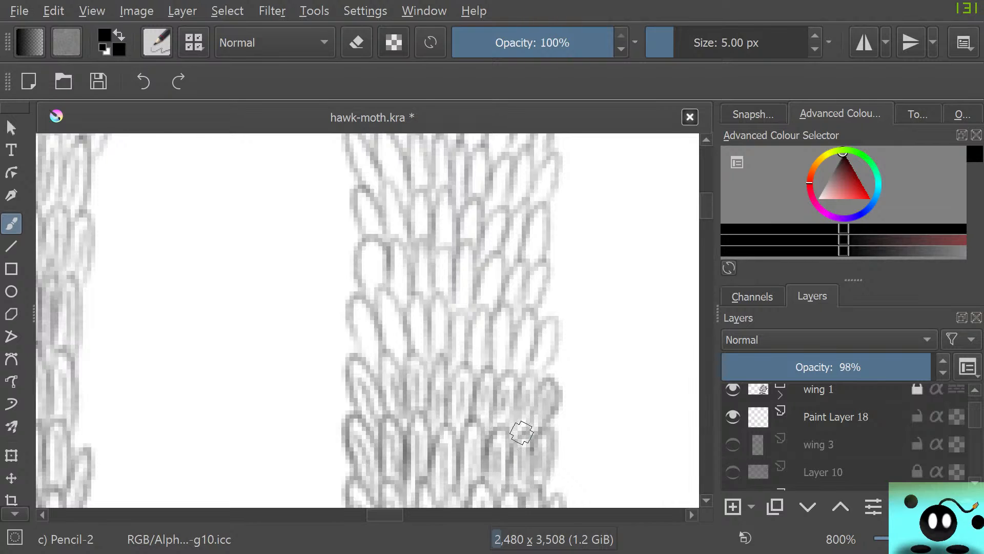
{"action": "mouse_move", "coordinate": [523, 432]}
{"action": "left_mouse_down"}
{"action": "mouse_move", "coordinate": [533, 391]}
{"action": "mouse_move", "coordinate": [486, 405]}
{"action": "mouse_move", "coordinate": [487, 424]}
{"action": "left_mouse_up"}
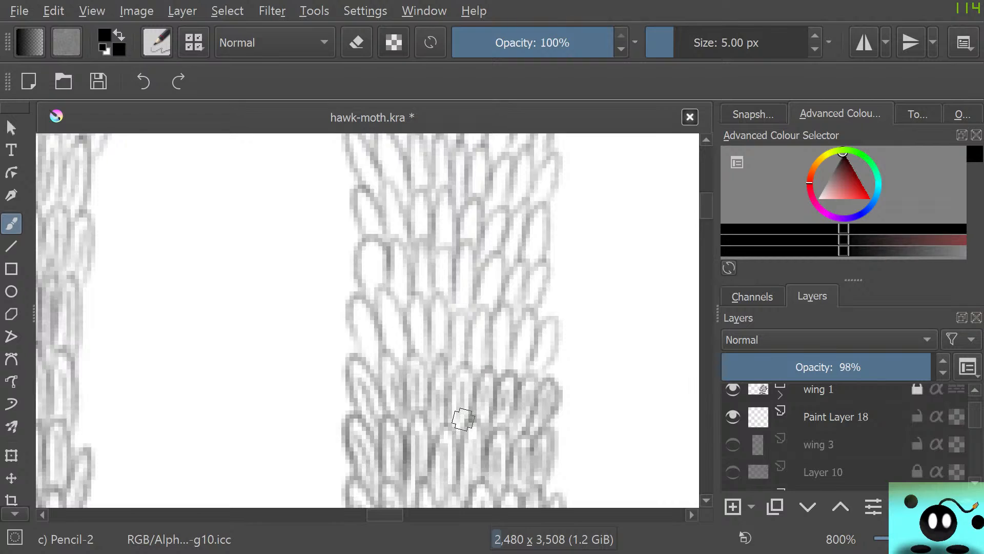
Fill the next pale row with fine strokes across the strip, and shade the wide rounded scale above its left end
{"action": "mouse_move", "coordinate": [373, 364]}
{"action": "left_mouse_down"}
{"action": "mouse_move", "coordinate": [358, 308]}
{"action": "mouse_move", "coordinate": [359, 366]}
{"action": "left_mouse_up"}
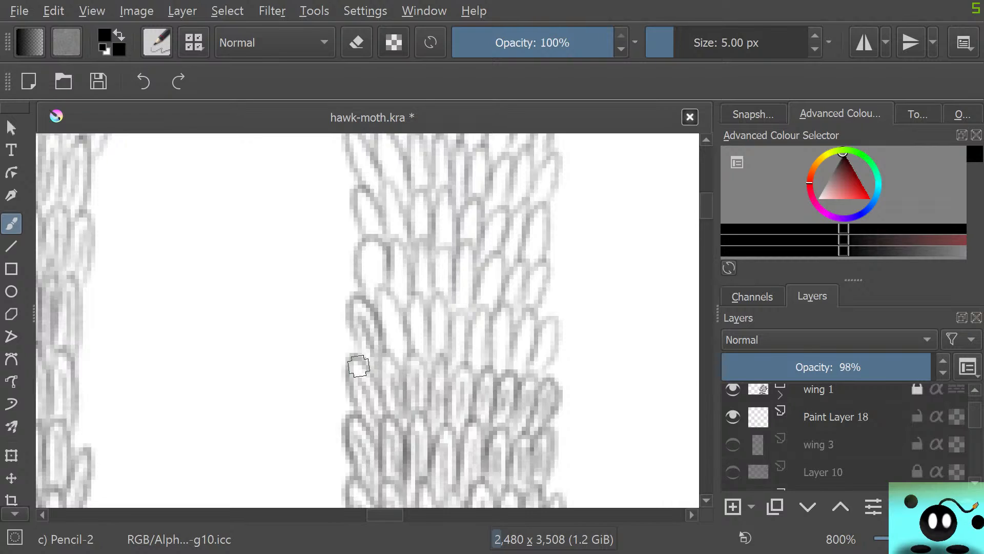
{"action": "mouse_move", "coordinate": [359, 366]}
{"action": "left_mouse_down"}
{"action": "mouse_move", "coordinate": [397, 349]}
{"action": "mouse_move", "coordinate": [392, 327]}
{"action": "mouse_move", "coordinate": [398, 348]}
{"action": "mouse_move", "coordinate": [387, 308]}
{"action": "mouse_move", "coordinate": [389, 357]}
{"action": "mouse_move", "coordinate": [383, 288]}
{"action": "mouse_move", "coordinate": [421, 356]}
{"action": "mouse_move", "coordinate": [417, 307]}
{"action": "mouse_move", "coordinate": [418, 345]}
{"action": "mouse_move", "coordinate": [408, 314]}
{"action": "mouse_move", "coordinate": [428, 357]}
{"action": "mouse_move", "coordinate": [444, 326]}
{"action": "mouse_move", "coordinate": [442, 353]}
{"action": "mouse_move", "coordinate": [443, 336]}
{"action": "mouse_move", "coordinate": [459, 362]}
{"action": "mouse_move", "coordinate": [464, 332]}
{"action": "mouse_move", "coordinate": [461, 361]}
{"action": "mouse_move", "coordinate": [450, 358]}
{"action": "mouse_move", "coordinate": [457, 311]}
{"action": "mouse_move", "coordinate": [468, 355]}
{"action": "left_mouse_up"}
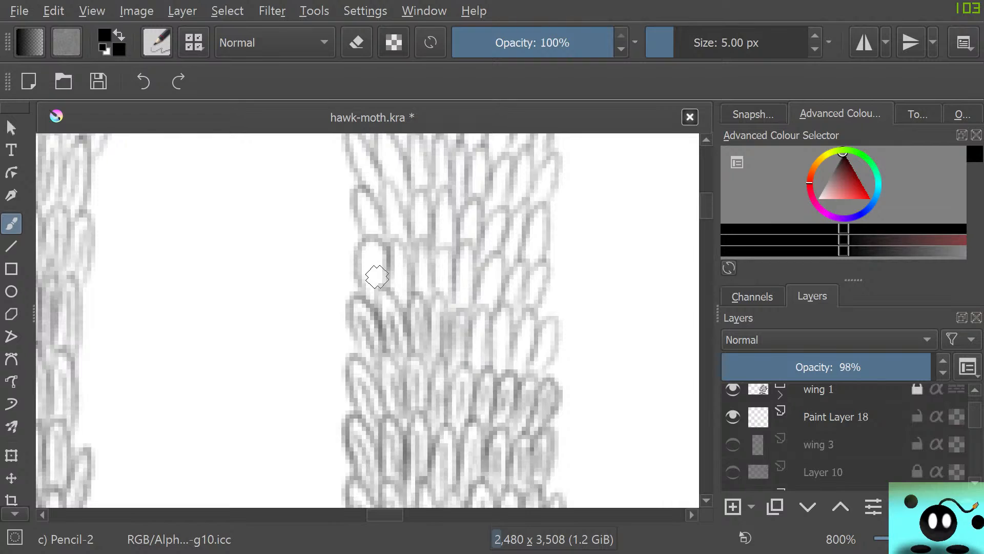
{"action": "mouse_move", "coordinate": [377, 277]}
{"action": "left_mouse_down"}
{"action": "mouse_move", "coordinate": [356, 262]}
{"action": "mouse_move", "coordinate": [372, 283]}
{"action": "mouse_move", "coordinate": [366, 249]}
{"action": "mouse_move", "coordinate": [364, 291]}
{"action": "mouse_move", "coordinate": [369, 304]}
{"action": "mouse_move", "coordinate": [365, 246]}
{"action": "mouse_move", "coordinate": [387, 280]}
{"action": "left_mouse_up"}
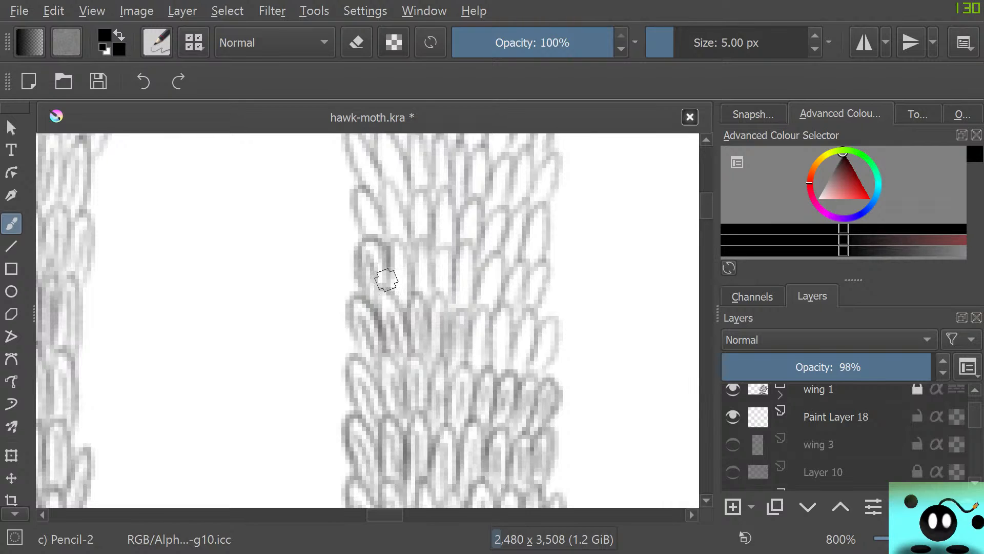
{"action": "mouse_move", "coordinate": [477, 341]}
{"action": "left_mouse_down"}
{"action": "mouse_move", "coordinate": [495, 362]}
{"action": "mouse_move", "coordinate": [495, 345]}
{"action": "mouse_move", "coordinate": [521, 370]}
{"action": "mouse_move", "coordinate": [524, 356]}
{"action": "mouse_move", "coordinate": [505, 363]}
{"action": "mouse_move", "coordinate": [538, 369]}
{"action": "mouse_move", "coordinate": [547, 325]}
{"action": "mouse_move", "coordinate": [523, 362]}
{"action": "left_mouse_up"}
Finish shading the row that starts with the wide rounded scale, touch up the scales beneath it, and shade the row above
{"action": "mouse_move", "coordinate": [402, 286]}
{"action": "left_mouse_down"}
{"action": "mouse_move", "coordinate": [392, 249]}
{"action": "mouse_move", "coordinate": [394, 305]}
{"action": "mouse_move", "coordinate": [425, 251]}
{"action": "mouse_move", "coordinate": [410, 287]}
{"action": "mouse_move", "coordinate": [436, 318]}
{"action": "mouse_move", "coordinate": [446, 287]}
{"action": "mouse_move", "coordinate": [441, 247]}
{"action": "mouse_move", "coordinate": [463, 312]}
{"action": "mouse_move", "coordinate": [464, 249]}
{"action": "left_mouse_up"}
{"action": "left_click_drag", "start_coordinate": [485, 297], "coordinate": [484, 257]}
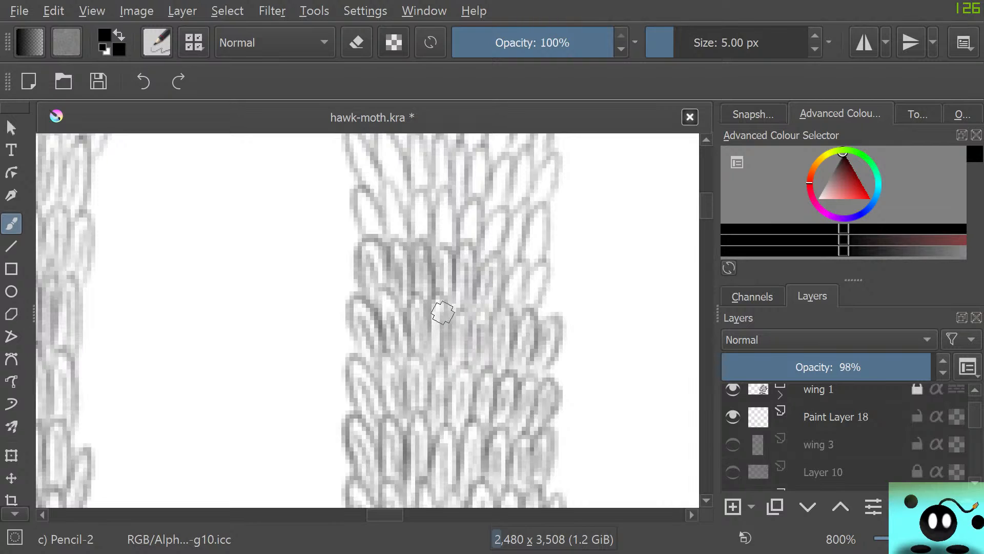
{"action": "left_click_drag", "start_coordinate": [453, 321], "coordinate": [486, 352]}
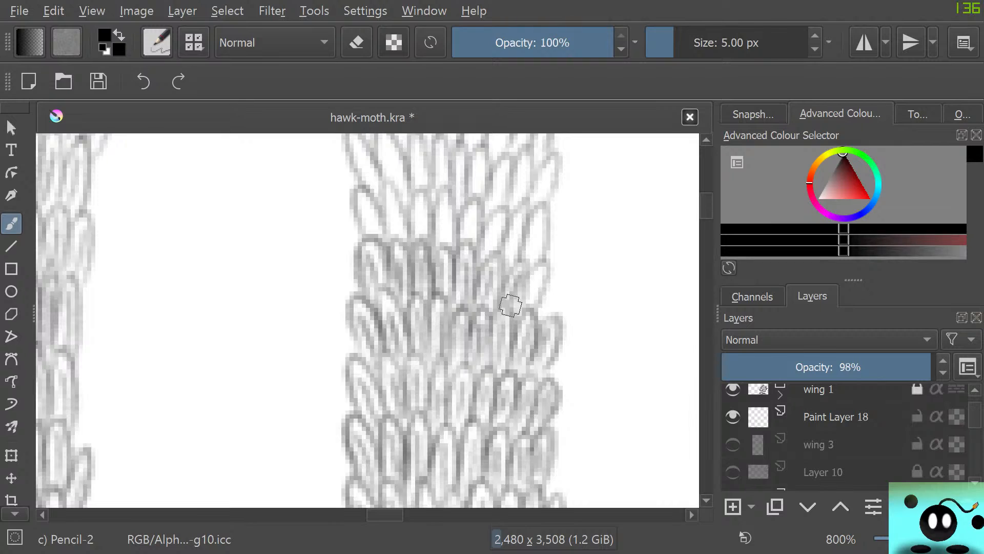
{"action": "mouse_move", "coordinate": [542, 269]}
{"action": "left_mouse_down"}
{"action": "mouse_move", "coordinate": [549, 259]}
{"action": "mouse_move", "coordinate": [493, 327]}
{"action": "left_mouse_up"}
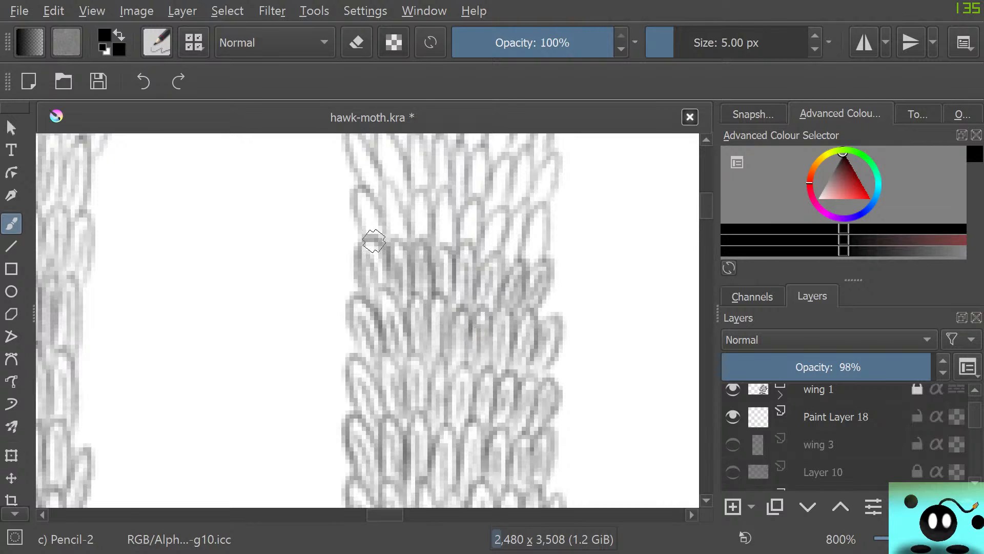
{"action": "mouse_move", "coordinate": [373, 240]}
{"action": "left_mouse_down"}
{"action": "mouse_move", "coordinate": [358, 198]}
{"action": "mouse_move", "coordinate": [368, 236]}
{"action": "mouse_move", "coordinate": [391, 213]}
{"action": "mouse_move", "coordinate": [404, 218]}
{"action": "mouse_move", "coordinate": [382, 205]}
{"action": "mouse_move", "coordinate": [418, 234]}
{"action": "mouse_move", "coordinate": [422, 215]}
{"action": "mouse_move", "coordinate": [409, 226]}
{"action": "mouse_move", "coordinate": [461, 240]}
{"action": "mouse_move", "coordinate": [475, 209]}
{"action": "mouse_move", "coordinate": [460, 220]}
{"action": "mouse_move", "coordinate": [492, 255]}
{"action": "mouse_move", "coordinate": [479, 251]}
{"action": "mouse_move", "coordinate": [512, 262]}
{"action": "mouse_move", "coordinate": [518, 220]}
{"action": "mouse_move", "coordinate": [539, 260]}
{"action": "mouse_move", "coordinate": [537, 209]}
{"action": "left_mouse_up"}
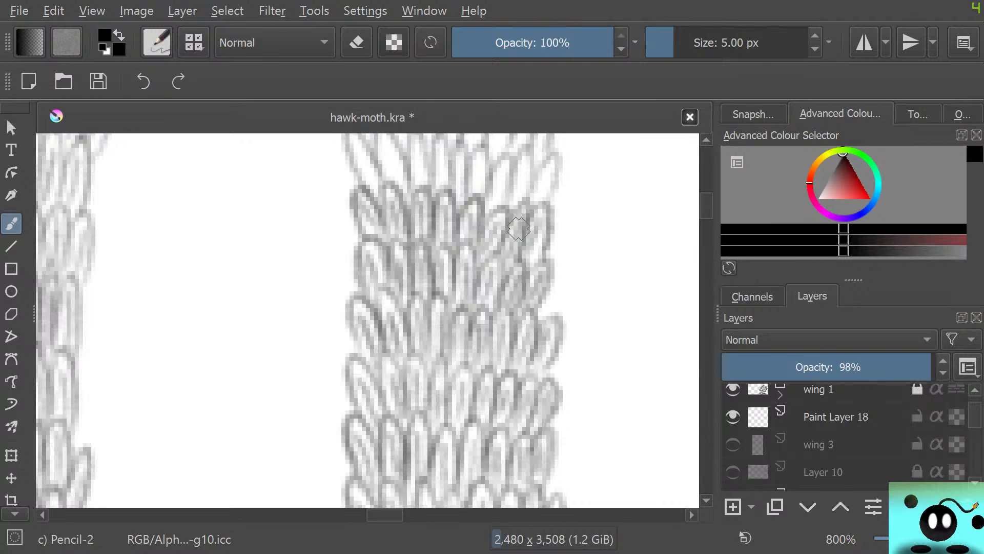
Shade the next two rows upward, where the left edge of the strip steps inward, through to the right edge
{"action": "scroll", "coordinate": [367, 320], "scroll_direction": "up", "scroll_amount": 5}
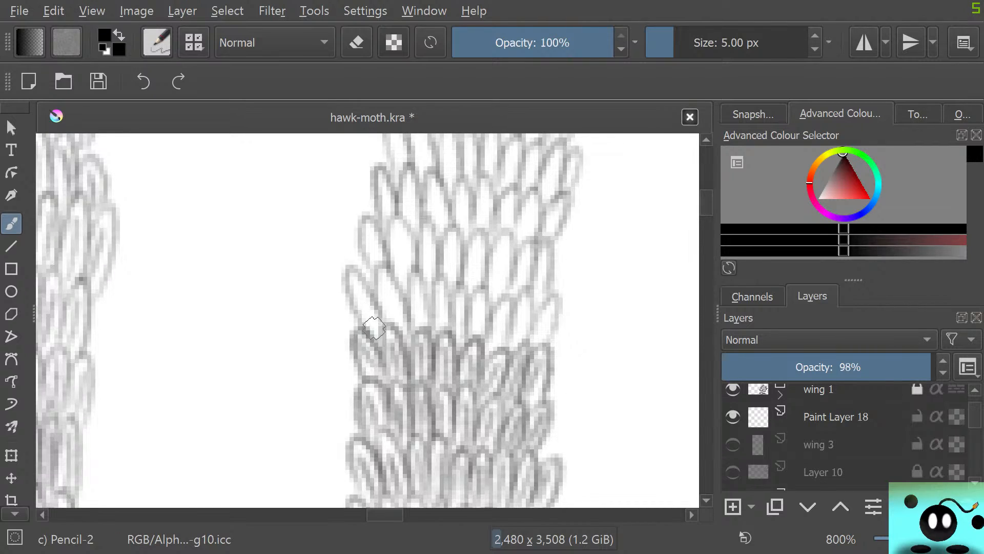
{"action": "left_click_drag", "start_coordinate": [374, 328], "coordinate": [386, 324]}
{"action": "mouse_move", "coordinate": [351, 272]}
{"action": "left_mouse_down"}
{"action": "mouse_move", "coordinate": [366, 320]}
{"action": "mouse_move", "coordinate": [395, 311]}
{"action": "mouse_move", "coordinate": [389, 294]}
{"action": "mouse_move", "coordinate": [400, 317]}
{"action": "mouse_move", "coordinate": [396, 287]}
{"action": "mouse_move", "coordinate": [375, 271]}
{"action": "mouse_move", "coordinate": [385, 321]}
{"action": "mouse_move", "coordinate": [421, 316]}
{"action": "mouse_move", "coordinate": [417, 290]}
{"action": "mouse_move", "coordinate": [423, 325]}
{"action": "mouse_move", "coordinate": [413, 280]}
{"action": "mouse_move", "coordinate": [408, 298]}
{"action": "mouse_move", "coordinate": [438, 331]}
{"action": "mouse_move", "coordinate": [440, 304]}
{"action": "mouse_move", "coordinate": [448, 327]}
{"action": "mouse_move", "coordinate": [436, 279]}
{"action": "mouse_move", "coordinate": [432, 311]}
{"action": "mouse_move", "coordinate": [459, 343]}
{"action": "mouse_move", "coordinate": [459, 297]}
{"action": "mouse_move", "coordinate": [478, 303]}
{"action": "left_mouse_up"}
{"action": "mouse_move", "coordinate": [481, 341]}
{"action": "left_mouse_down"}
{"action": "mouse_move", "coordinate": [474, 291]}
{"action": "mouse_move", "coordinate": [470, 344]}
{"action": "mouse_move", "coordinate": [497, 336]}
{"action": "mouse_move", "coordinate": [489, 349]}
{"action": "mouse_move", "coordinate": [501, 307]}
{"action": "mouse_move", "coordinate": [498, 344]}
{"action": "mouse_move", "coordinate": [512, 321]}
{"action": "mouse_move", "coordinate": [510, 299]}
{"action": "mouse_move", "coordinate": [490, 326]}
{"action": "mouse_move", "coordinate": [517, 332]}
{"action": "mouse_move", "coordinate": [513, 341]}
{"action": "mouse_move", "coordinate": [520, 324]}
{"action": "mouse_move", "coordinate": [516, 350]}
{"action": "mouse_move", "coordinate": [519, 300]}
{"action": "mouse_move", "coordinate": [511, 317]}
{"action": "mouse_move", "coordinate": [530, 343]}
{"action": "mouse_move", "coordinate": [547, 319]}
{"action": "mouse_move", "coordinate": [529, 333]}
{"action": "left_mouse_up"}
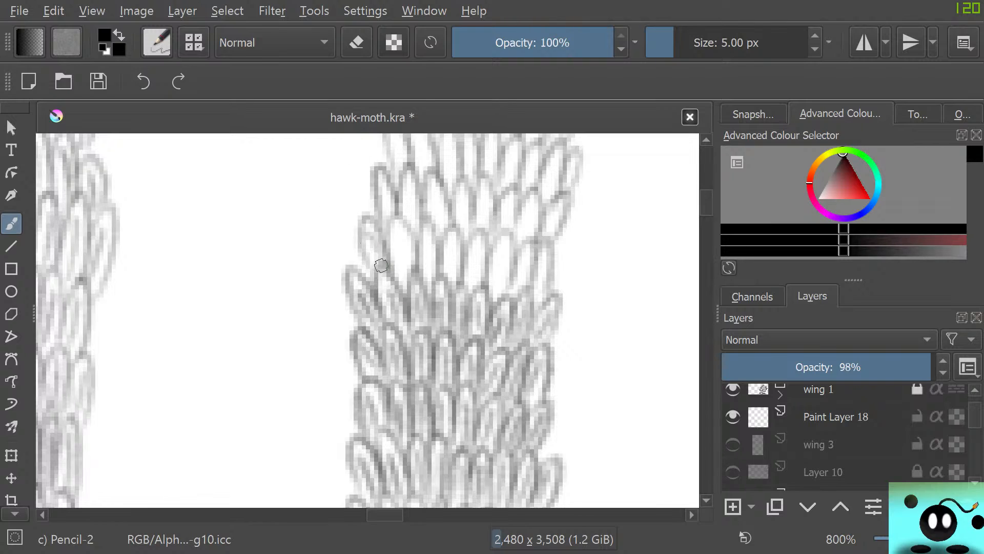
{"action": "mouse_move", "coordinate": [382, 265]}
{"action": "left_mouse_down"}
{"action": "mouse_move", "coordinate": [377, 244]}
{"action": "mouse_move", "coordinate": [385, 243]}
{"action": "mouse_move", "coordinate": [365, 228]}
{"action": "mouse_move", "coordinate": [363, 244]}
{"action": "mouse_move", "coordinate": [404, 287]}
{"action": "mouse_move", "coordinate": [402, 239]}
{"action": "mouse_move", "coordinate": [414, 276]}
{"action": "mouse_move", "coordinate": [394, 217]}
{"action": "mouse_move", "coordinate": [397, 287]}
{"action": "mouse_move", "coordinate": [427, 235]}
{"action": "left_mouse_up"}
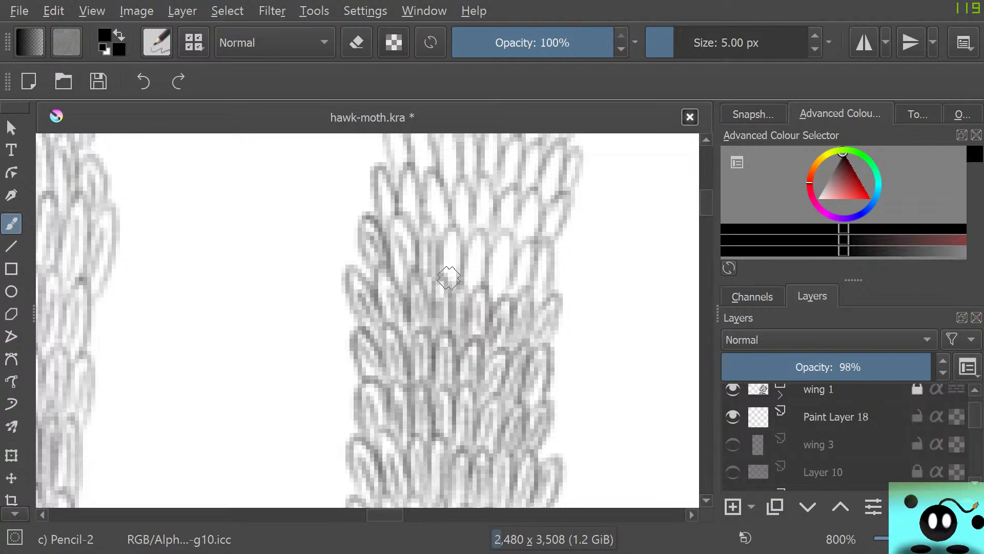
{"action": "mouse_move", "coordinate": [449, 277]}
{"action": "left_mouse_down"}
{"action": "mouse_move", "coordinate": [444, 236]}
{"action": "mouse_move", "coordinate": [454, 276]}
{"action": "mouse_move", "coordinate": [472, 287]}
{"action": "mouse_move", "coordinate": [478, 241]}
{"action": "mouse_move", "coordinate": [483, 287]}
{"action": "mouse_move", "coordinate": [478, 243]}
{"action": "mouse_move", "coordinate": [464, 253]}
{"action": "mouse_move", "coordinate": [472, 290]}
{"action": "mouse_move", "coordinate": [502, 293]}
{"action": "mouse_move", "coordinate": [511, 241]}
{"action": "mouse_move", "coordinate": [500, 230]}
{"action": "mouse_move", "coordinate": [482, 269]}
{"action": "mouse_move", "coordinate": [522, 268]}
{"action": "mouse_move", "coordinate": [526, 278]}
{"action": "mouse_move", "coordinate": [527, 250]}
{"action": "mouse_move", "coordinate": [516, 282]}
{"action": "mouse_move", "coordinate": [528, 285]}
{"action": "mouse_move", "coordinate": [527, 242]}
{"action": "mouse_move", "coordinate": [516, 251]}
{"action": "mouse_move", "coordinate": [518, 294]}
{"action": "mouse_move", "coordinate": [542, 288]}
{"action": "mouse_move", "coordinate": [549, 258]}
{"action": "mouse_move", "coordinate": [548, 289]}
{"action": "mouse_move", "coordinate": [552, 246]}
{"action": "left_mouse_up"}
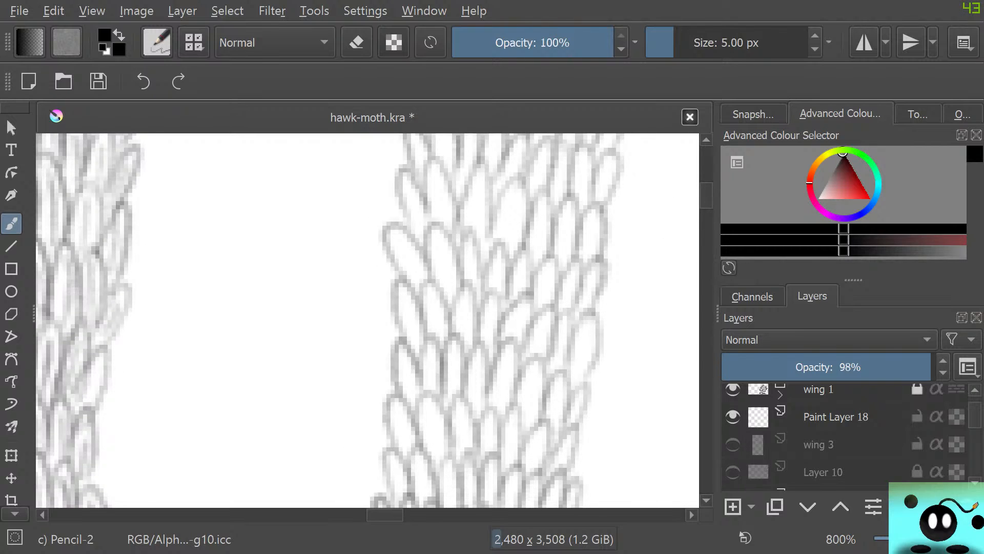
Add inner pencil strokes to the row just above the newly shaded area, from the narrow left-edge scale to the right edge
{"action": "scroll", "coordinate": [367, 320], "scroll_direction": "down", "scroll_amount": 7}
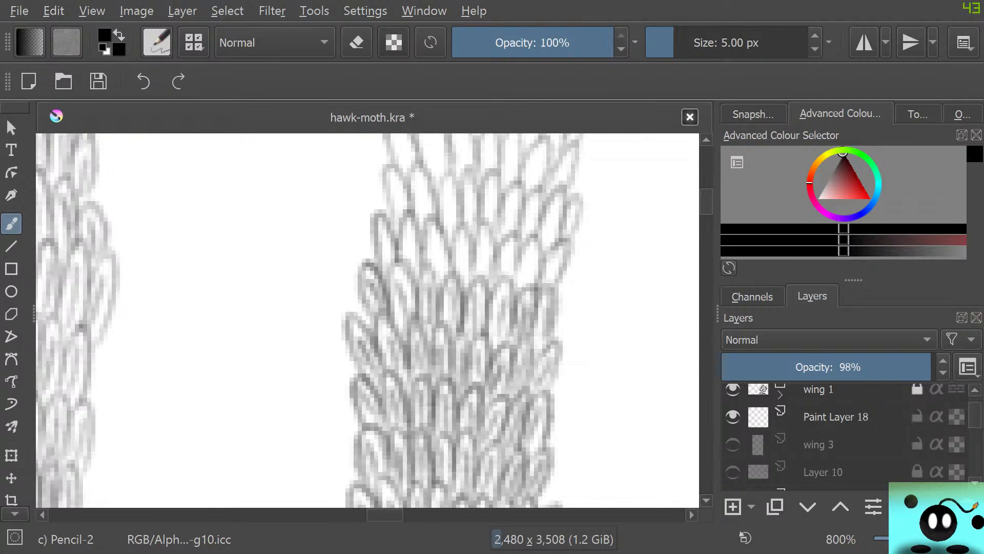
{"action": "scroll", "coordinate": [367, 321], "scroll_direction": "up", "scroll_amount": 4}
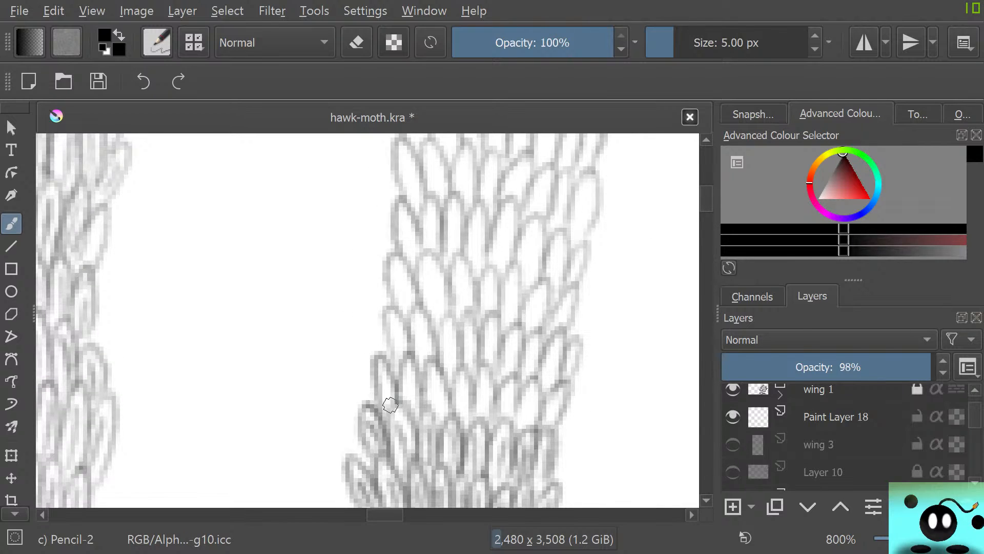
{"action": "mouse_move", "coordinate": [391, 405]}
{"action": "left_mouse_down"}
{"action": "mouse_move", "coordinate": [376, 362]}
{"action": "mouse_move", "coordinate": [396, 396]}
{"action": "mouse_move", "coordinate": [381, 359]}
{"action": "mouse_move", "coordinate": [375, 392]}
{"action": "mouse_move", "coordinate": [389, 413]}
{"action": "mouse_move", "coordinate": [409, 407]}
{"action": "mouse_move", "coordinate": [404, 373]}
{"action": "mouse_move", "coordinate": [412, 410]}
{"action": "mouse_move", "coordinate": [422, 396]}
{"action": "mouse_move", "coordinate": [412, 364]}
{"action": "mouse_move", "coordinate": [398, 391]}
{"action": "mouse_move", "coordinate": [398, 382]}
{"action": "mouse_move", "coordinate": [441, 413]}
{"action": "mouse_move", "coordinate": [434, 399]}
{"action": "mouse_move", "coordinate": [441, 420]}
{"action": "mouse_move", "coordinate": [449, 399]}
{"action": "mouse_move", "coordinate": [435, 369]}
{"action": "mouse_move", "coordinate": [439, 430]}
{"action": "mouse_move", "coordinate": [462, 417]}
{"action": "mouse_move", "coordinate": [461, 382]}
{"action": "mouse_move", "coordinate": [466, 421]}
{"action": "mouse_move", "coordinate": [457, 373]}
{"action": "mouse_move", "coordinate": [455, 403]}
{"action": "mouse_move", "coordinate": [493, 414]}
{"action": "mouse_move", "coordinate": [478, 371]}
{"action": "mouse_move", "coordinate": [489, 419]}
{"action": "mouse_move", "coordinate": [505, 415]}
{"action": "mouse_move", "coordinate": [509, 385]}
{"action": "mouse_move", "coordinate": [511, 416]}
{"action": "mouse_move", "coordinate": [500, 392]}
{"action": "mouse_move", "coordinate": [493, 397]}
{"action": "mouse_move", "coordinate": [534, 418]}
{"action": "mouse_move", "coordinate": [515, 413]}
{"action": "mouse_move", "coordinate": [547, 422]}
{"action": "mouse_move", "coordinate": [555, 393]}
{"action": "mouse_move", "coordinate": [544, 424]}
{"action": "mouse_move", "coordinate": [556, 403]}
{"action": "mouse_move", "coordinate": [528, 420]}
{"action": "left_mouse_up"}
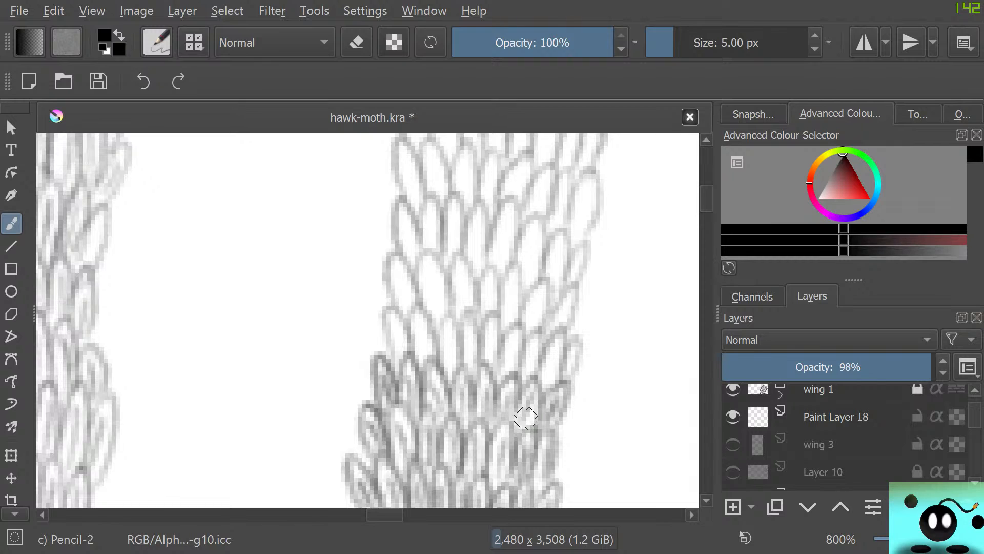
Shade two more pale rows further up the strip, drawing fine lines inside each scale out to the right edge
{"action": "mouse_move", "coordinate": [396, 354]}
{"action": "left_mouse_down"}
{"action": "mouse_move", "coordinate": [391, 325]}
{"action": "mouse_move", "coordinate": [410, 360]}
{"action": "mouse_move", "coordinate": [386, 312]}
{"action": "mouse_move", "coordinate": [393, 361]}
{"action": "mouse_move", "coordinate": [427, 360]}
{"action": "mouse_move", "coordinate": [420, 338]}
{"action": "mouse_move", "coordinate": [433, 356]}
{"action": "mouse_move", "coordinate": [402, 323]}
{"action": "left_mouse_up"}
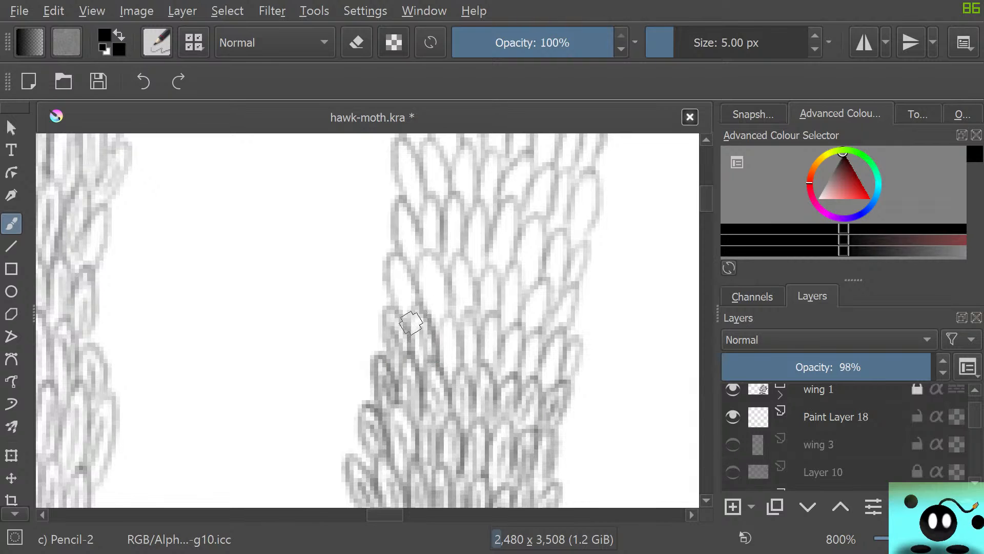
{"action": "mouse_move", "coordinate": [446, 357]}
{"action": "left_mouse_down"}
{"action": "mouse_move", "coordinate": [450, 323]}
{"action": "mouse_move", "coordinate": [436, 375]}
{"action": "mouse_move", "coordinate": [469, 352]}
{"action": "mouse_move", "coordinate": [464, 331]}
{"action": "mouse_move", "coordinate": [479, 337]}
{"action": "mouse_move", "coordinate": [459, 345]}
{"action": "mouse_move", "coordinate": [496, 317]}
{"action": "left_mouse_up"}
{"action": "mouse_move", "coordinate": [489, 356]}
{"action": "left_mouse_down"}
{"action": "mouse_move", "coordinate": [502, 381]}
{"action": "mouse_move", "coordinate": [514, 333]}
{"action": "mouse_move", "coordinate": [493, 328]}
{"action": "mouse_move", "coordinate": [520, 358]}
{"action": "mouse_move", "coordinate": [518, 366]}
{"action": "mouse_move", "coordinate": [503, 336]}
{"action": "mouse_move", "coordinate": [497, 367]}
{"action": "mouse_move", "coordinate": [526, 347]}
{"action": "mouse_move", "coordinate": [526, 365]}
{"action": "mouse_move", "coordinate": [532, 340]}
{"action": "mouse_move", "coordinate": [528, 381]}
{"action": "mouse_move", "coordinate": [540, 357]}
{"action": "mouse_move", "coordinate": [536, 336]}
{"action": "mouse_move", "coordinate": [532, 372]}
{"action": "mouse_move", "coordinate": [546, 383]}
{"action": "mouse_move", "coordinate": [554, 364]}
{"action": "mouse_move", "coordinate": [571, 375]}
{"action": "mouse_move", "coordinate": [568, 329]}
{"action": "mouse_move", "coordinate": [575, 361]}
{"action": "mouse_move", "coordinate": [580, 334]}
{"action": "mouse_move", "coordinate": [569, 353]}
{"action": "left_mouse_up"}
{"action": "mouse_move", "coordinate": [403, 306]}
{"action": "left_mouse_down"}
{"action": "mouse_move", "coordinate": [398, 273]}
{"action": "mouse_move", "coordinate": [416, 313]}
{"action": "mouse_move", "coordinate": [393, 260]}
{"action": "mouse_move", "coordinate": [397, 312]}
{"action": "mouse_move", "coordinate": [438, 325]}
{"action": "mouse_move", "coordinate": [435, 261]}
{"action": "mouse_move", "coordinate": [419, 270]}
{"action": "mouse_move", "coordinate": [430, 307]}
{"action": "mouse_move", "coordinate": [462, 313]}
{"action": "mouse_move", "coordinate": [461, 272]}
{"action": "mouse_move", "coordinate": [470, 312]}
{"action": "mouse_move", "coordinate": [454, 276]}
{"action": "mouse_move", "coordinate": [448, 307]}
{"action": "mouse_move", "coordinate": [486, 288]}
{"action": "mouse_move", "coordinate": [488, 306]}
{"action": "mouse_move", "coordinate": [487, 277]}
{"action": "mouse_move", "coordinate": [491, 310]}
{"action": "mouse_move", "coordinate": [493, 270]}
{"action": "mouse_move", "coordinate": [478, 296]}
{"action": "mouse_move", "coordinate": [484, 317]}
{"action": "mouse_move", "coordinate": [507, 320]}
{"action": "mouse_move", "coordinate": [511, 303]}
{"action": "mouse_move", "coordinate": [519, 311]}
{"action": "mouse_move", "coordinate": [518, 274]}
{"action": "mouse_move", "coordinate": [499, 281]}
{"action": "mouse_move", "coordinate": [495, 326]}
{"action": "mouse_move", "coordinate": [530, 328]}
{"action": "mouse_move", "coordinate": [540, 293]}
{"action": "mouse_move", "coordinate": [531, 331]}
{"action": "mouse_move", "coordinate": [552, 288]}
{"action": "mouse_move", "coordinate": [538, 283]}
{"action": "mouse_move", "coordinate": [527, 309]}
{"action": "mouse_move", "coordinate": [556, 332]}
{"action": "mouse_move", "coordinate": [573, 289]}
{"action": "mouse_move", "coordinate": [565, 328]}
{"action": "mouse_move", "coordinate": [572, 284]}
{"action": "mouse_move", "coordinate": [535, 341]}
{"action": "left_mouse_up"}
Shade the next pale row of scales with inner pencil strokes, working from the left edge of the third-wing strip to its right edge
{"action": "scroll", "coordinate": [368, 321], "scroll_direction": "up", "scroll_amount": 6}
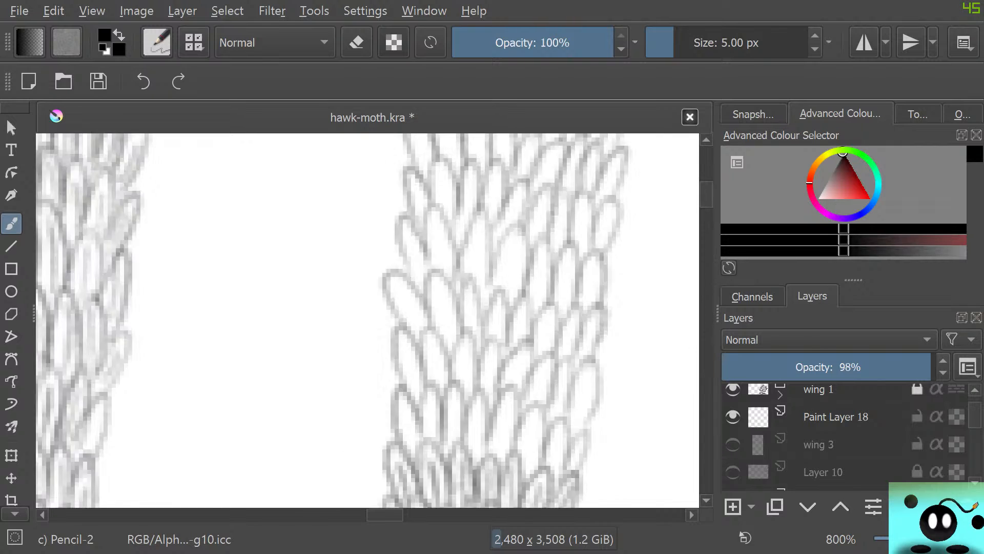
{"action": "scroll", "coordinate": [367, 321], "scroll_direction": "down", "scroll_amount": 6}
{"action": "scroll", "coordinate": [368, 321], "scroll_direction": "up", "scroll_amount": 4}
{"action": "scroll", "coordinate": [367, 321], "scroll_direction": "down", "scroll_amount": 1}
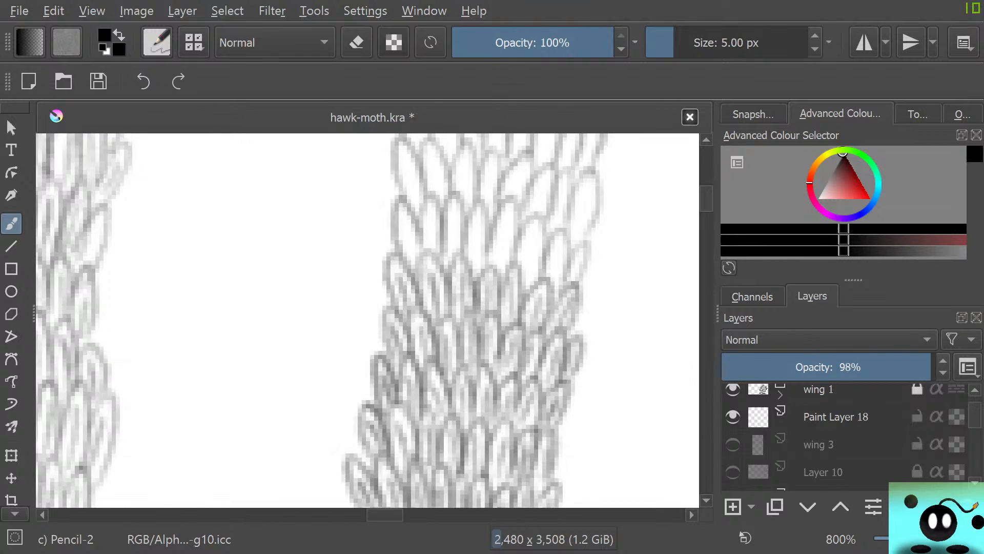
{"action": "mouse_move", "coordinate": [406, 369]}
{"action": "left_mouse_down"}
{"action": "mouse_move", "coordinate": [422, 398]}
{"action": "mouse_move", "coordinate": [402, 344]}
{"action": "mouse_move", "coordinate": [396, 376]}
{"action": "mouse_move", "coordinate": [417, 425]}
{"action": "mouse_move", "coordinate": [431, 397]}
{"action": "mouse_move", "coordinate": [427, 352]}
{"action": "mouse_move", "coordinate": [438, 398]}
{"action": "mouse_move", "coordinate": [426, 338]}
{"action": "mouse_move", "coordinate": [420, 389]}
{"action": "left_mouse_up"}
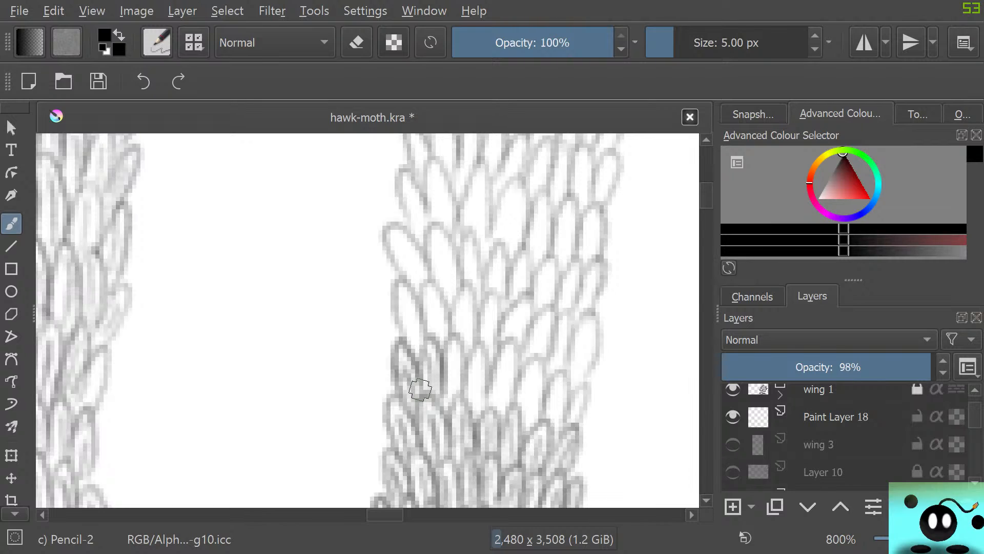
{"action": "mouse_move", "coordinate": [420, 389]}
{"action": "left_mouse_down"}
{"action": "mouse_move", "coordinate": [449, 381]}
{"action": "mouse_move", "coordinate": [451, 396]}
{"action": "mouse_move", "coordinate": [455, 369]}
{"action": "mouse_move", "coordinate": [467, 402]}
{"action": "mouse_move", "coordinate": [459, 344]}
{"action": "mouse_move", "coordinate": [444, 351]}
{"action": "mouse_move", "coordinate": [443, 381]}
{"action": "mouse_move", "coordinate": [477, 408]}
{"action": "mouse_move", "coordinate": [477, 355]}
{"action": "mouse_move", "coordinate": [480, 414]}
{"action": "mouse_move", "coordinate": [471, 360]}
{"action": "left_mouse_up"}
{"action": "mouse_move", "coordinate": [499, 402]}
{"action": "left_mouse_down"}
{"action": "mouse_move", "coordinate": [509, 352]}
{"action": "mouse_move", "coordinate": [506, 409]}
{"action": "mouse_move", "coordinate": [489, 365]}
{"action": "left_mouse_up"}
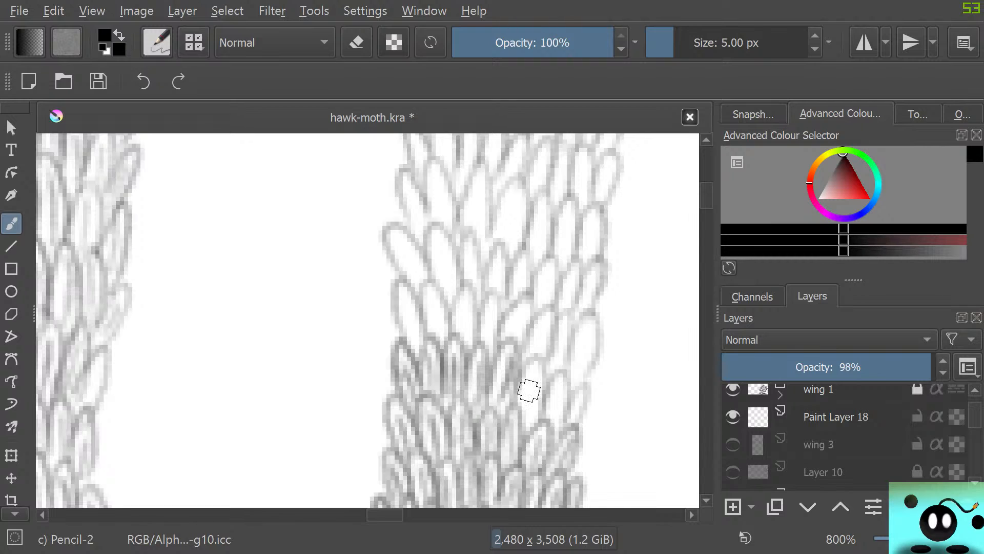
{"action": "mouse_move", "coordinate": [525, 427]}
{"action": "left_mouse_down"}
{"action": "mouse_move", "coordinate": [532, 387]}
{"action": "mouse_move", "coordinate": [531, 429]}
{"action": "mouse_move", "coordinate": [545, 370]}
{"action": "left_mouse_up"}
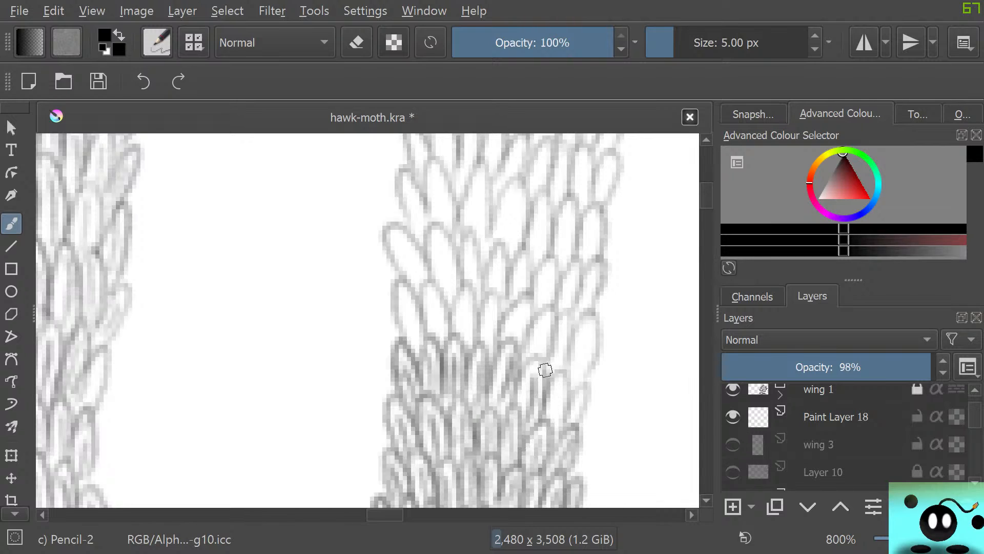
{"action": "left_click_drag", "start_coordinate": [551, 430], "coordinate": [568, 375]}
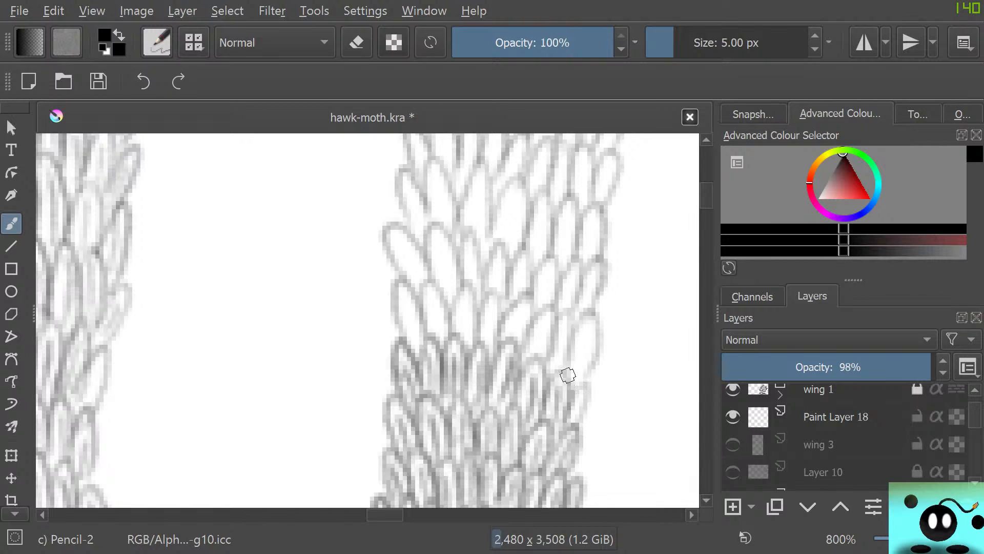
{"action": "mouse_move", "coordinate": [569, 435]}
{"action": "left_mouse_down"}
{"action": "mouse_move", "coordinate": [587, 380]}
{"action": "mouse_move", "coordinate": [572, 399]}
{"action": "mouse_move", "coordinate": [575, 341]}
{"action": "left_mouse_up"}
{"action": "left_click_drag", "start_coordinate": [575, 387], "coordinate": [598, 325]}
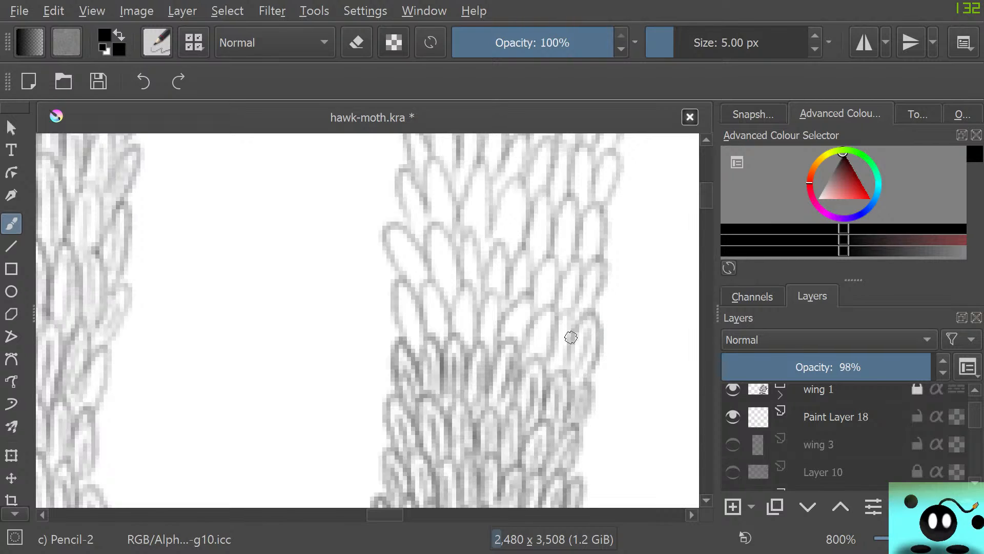
Add fine inner strokes to the row directly above, just below the wide scale that juts out from the strip's left edge
{"action": "left_click_drag", "start_coordinate": [415, 342], "coordinate": [409, 309]}
{"action": "mouse_move", "coordinate": [419, 339]}
{"action": "left_mouse_down"}
{"action": "mouse_move", "coordinate": [409, 307]}
{"action": "mouse_move", "coordinate": [427, 332]}
{"action": "mouse_move", "coordinate": [404, 293]}
{"action": "mouse_move", "coordinate": [403, 326]}
{"action": "mouse_move", "coordinate": [436, 333]}
{"action": "mouse_move", "coordinate": [433, 301]}
{"action": "left_mouse_up"}
{"action": "mouse_move", "coordinate": [450, 336]}
{"action": "left_mouse_down"}
{"action": "mouse_move", "coordinate": [449, 319]}
{"action": "mouse_move", "coordinate": [464, 305]}
{"action": "mouse_move", "coordinate": [458, 323]}
{"action": "mouse_move", "coordinate": [492, 309]}
{"action": "left_mouse_up"}
{"action": "mouse_move", "coordinate": [495, 346]}
{"action": "left_mouse_down"}
{"action": "mouse_move", "coordinate": [479, 328]}
{"action": "mouse_move", "coordinate": [528, 305]}
{"action": "mouse_move", "coordinate": [504, 324]}
{"action": "left_mouse_up"}
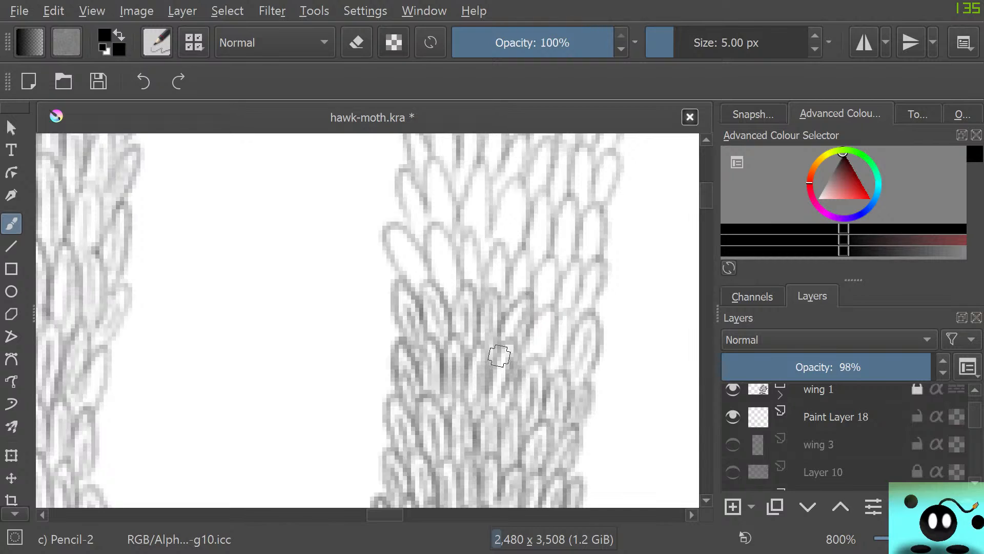
{"action": "mouse_move", "coordinate": [534, 354]}
{"action": "left_mouse_down"}
{"action": "mouse_move", "coordinate": [544, 327]}
{"action": "mouse_move", "coordinate": [536, 328]}
{"action": "left_mouse_up"}
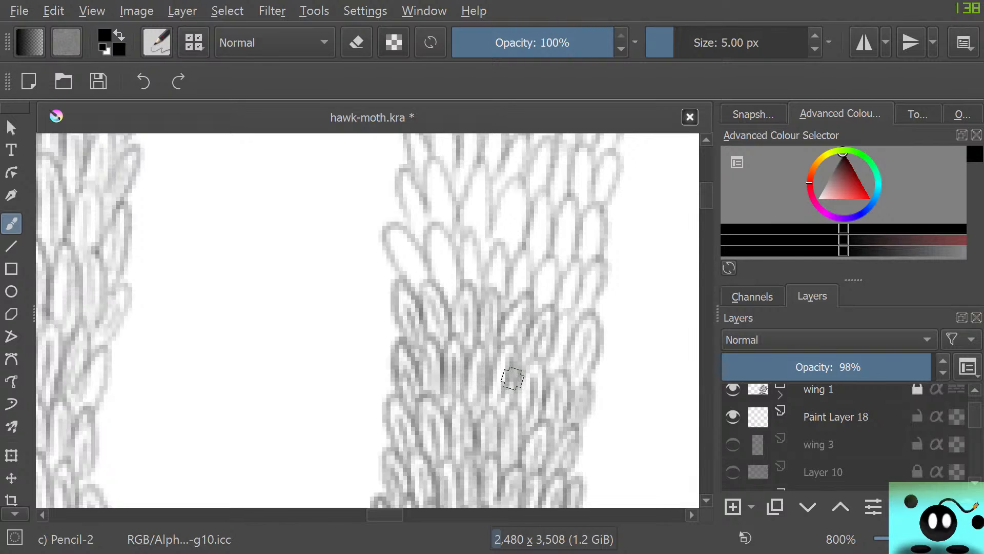
{"action": "mouse_move", "coordinate": [555, 360]}
{"action": "left_mouse_down"}
{"action": "mouse_move", "coordinate": [566, 321]}
{"action": "mouse_move", "coordinate": [549, 375]}
{"action": "mouse_move", "coordinate": [566, 329]}
{"action": "mouse_move", "coordinate": [574, 336]}
{"action": "mouse_move", "coordinate": [559, 310]}
{"action": "left_mouse_up"}
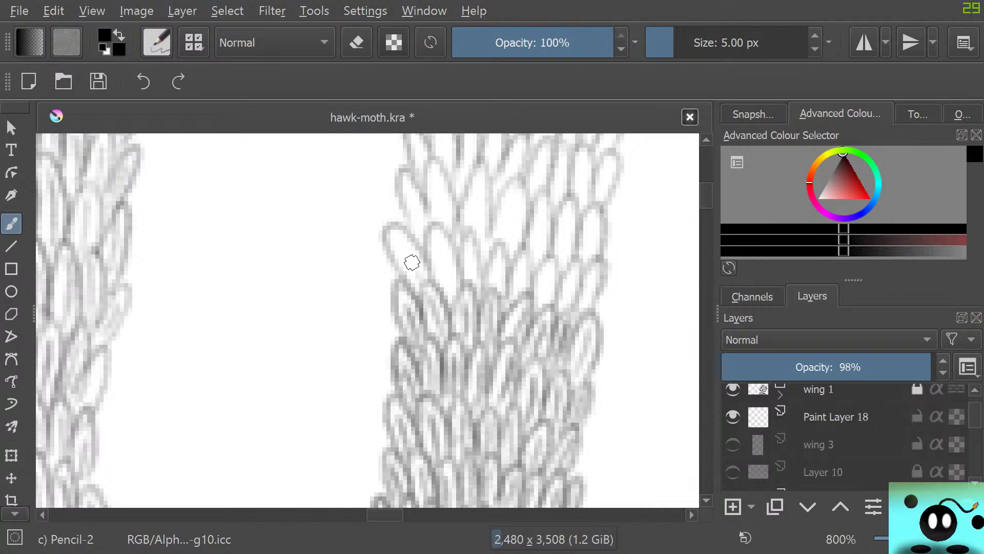
Shade the row that begins with the wide jutting left-edge scale, continuing across to the right edge of the strip
{"action": "mouse_move", "coordinate": [420, 276]}
{"action": "left_mouse_down"}
{"action": "mouse_move", "coordinate": [401, 241]}
{"action": "mouse_move", "coordinate": [429, 273]}
{"action": "mouse_move", "coordinate": [395, 245]}
{"action": "mouse_move", "coordinate": [412, 290]}
{"action": "mouse_move", "coordinate": [449, 267]}
{"action": "mouse_move", "coordinate": [464, 270]}
{"action": "mouse_move", "coordinate": [440, 243]}
{"action": "left_mouse_up"}
{"action": "left_click_drag", "start_coordinate": [461, 274], "coordinate": [430, 260]}
{"action": "left_click_drag", "start_coordinate": [464, 287], "coordinate": [471, 241]}
{"action": "mouse_move", "coordinate": [491, 290]}
{"action": "left_mouse_down"}
{"action": "mouse_move", "coordinate": [505, 248]}
{"action": "mouse_move", "coordinate": [490, 257]}
{"action": "mouse_move", "coordinate": [483, 292]}
{"action": "mouse_move", "coordinate": [494, 323]}
{"action": "mouse_move", "coordinate": [529, 255]}
{"action": "mouse_move", "coordinate": [549, 282]}
{"action": "mouse_move", "coordinate": [545, 259]}
{"action": "mouse_move", "coordinate": [527, 320]}
{"action": "mouse_move", "coordinate": [569, 288]}
{"action": "mouse_move", "coordinate": [567, 303]}
{"action": "mouse_move", "coordinate": [577, 263]}
{"action": "mouse_move", "coordinate": [578, 314]}
{"action": "mouse_move", "coordinate": [583, 290]}
{"action": "mouse_move", "coordinate": [588, 307]}
{"action": "mouse_move", "coordinate": [569, 301]}
{"action": "mouse_move", "coordinate": [570, 316]}
{"action": "left_mouse_up"}
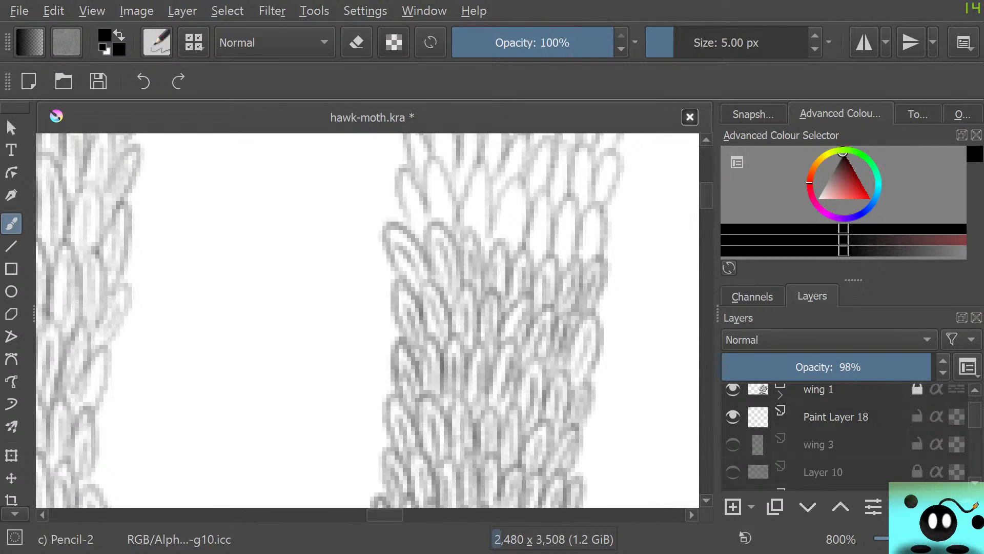
Shade the two pale rows above the jutting-scale row, drawing lines inside each scale out to the right edge
{"action": "left_click_drag", "start_coordinate": [707, 195], "coordinate": [706, 191]}
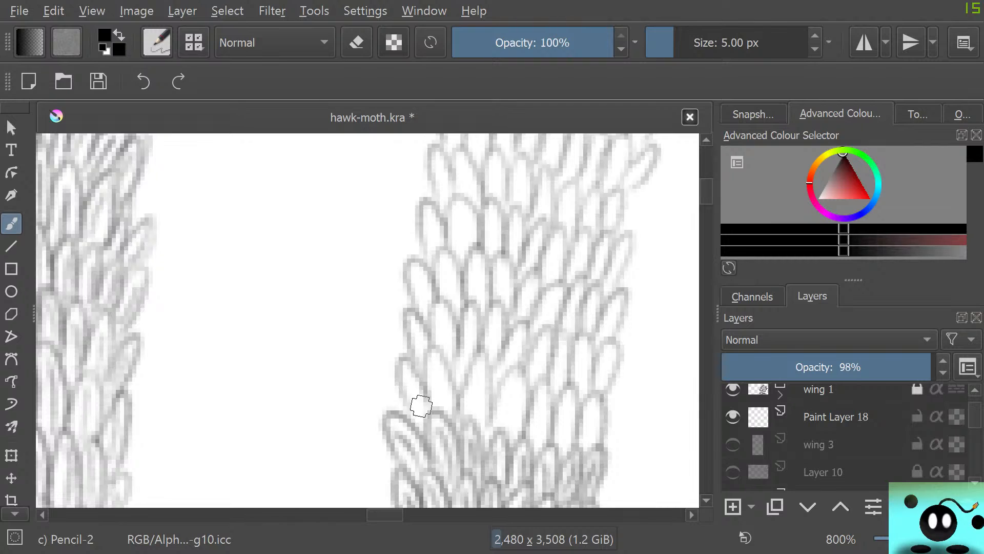
{"action": "mouse_move", "coordinate": [424, 417]}
{"action": "left_mouse_down"}
{"action": "mouse_move", "coordinate": [406, 362]}
{"action": "mouse_move", "coordinate": [407, 407]}
{"action": "mouse_move", "coordinate": [439, 410]}
{"action": "mouse_move", "coordinate": [451, 397]}
{"action": "mouse_move", "coordinate": [424, 389]}
{"action": "mouse_move", "coordinate": [478, 420]}
{"action": "mouse_move", "coordinate": [479, 352]}
{"action": "mouse_move", "coordinate": [481, 424]}
{"action": "mouse_move", "coordinate": [515, 431]}
{"action": "mouse_move", "coordinate": [500, 405]}
{"action": "mouse_move", "coordinate": [539, 445]}
{"action": "mouse_move", "coordinate": [532, 391]}
{"action": "mouse_move", "coordinate": [542, 436]}
{"action": "mouse_move", "coordinate": [567, 451]}
{"action": "mouse_move", "coordinate": [549, 442]}
{"action": "mouse_move", "coordinate": [597, 398]}
{"action": "mouse_move", "coordinate": [576, 441]}
{"action": "left_mouse_up"}
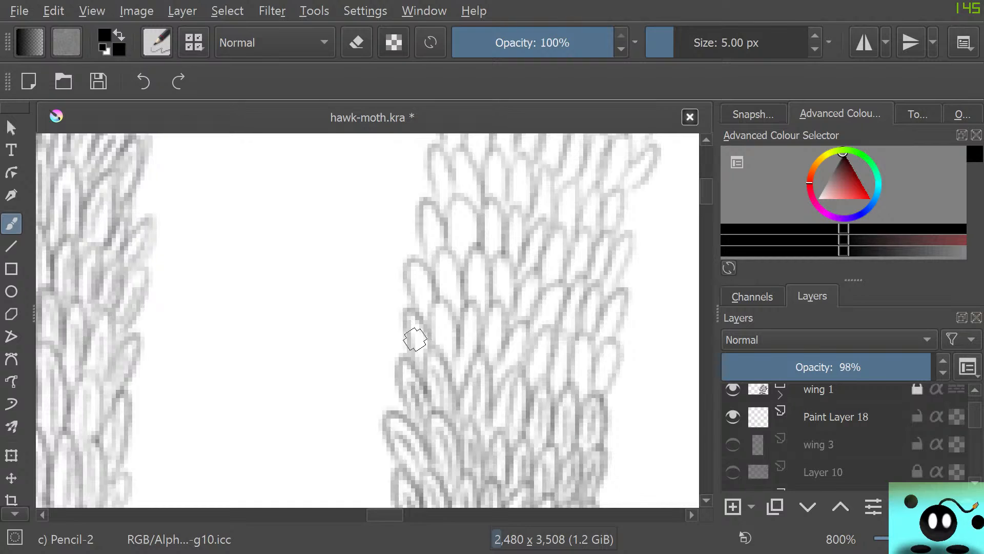
{"action": "mouse_move", "coordinate": [415, 339]}
{"action": "left_mouse_down"}
{"action": "mouse_move", "coordinate": [408, 358]}
{"action": "mouse_move", "coordinate": [430, 366]}
{"action": "mouse_move", "coordinate": [448, 334]}
{"action": "mouse_move", "coordinate": [438, 346]}
{"action": "mouse_move", "coordinate": [472, 356]}
{"action": "mouse_move", "coordinate": [456, 362]}
{"action": "mouse_move", "coordinate": [492, 352]}
{"action": "mouse_move", "coordinate": [488, 318]}
{"action": "mouse_move", "coordinate": [501, 384]}
{"action": "mouse_move", "coordinate": [525, 325]}
{"action": "mouse_move", "coordinate": [487, 426]}
{"action": "mouse_move", "coordinate": [510, 432]}
{"action": "mouse_move", "coordinate": [518, 382]}
{"action": "mouse_move", "coordinate": [543, 373]}
{"action": "mouse_move", "coordinate": [521, 386]}
{"action": "mouse_move", "coordinate": [523, 404]}
{"action": "mouse_move", "coordinate": [540, 402]}
{"action": "mouse_move", "coordinate": [566, 360]}
{"action": "mouse_move", "coordinate": [557, 397]}
{"action": "mouse_move", "coordinate": [558, 338]}
{"action": "left_mouse_up"}
{"action": "mouse_move", "coordinate": [576, 393]}
{"action": "left_mouse_down"}
{"action": "mouse_move", "coordinate": [584, 365]}
{"action": "mouse_move", "coordinate": [587, 393]}
{"action": "mouse_move", "coordinate": [574, 350]}
{"action": "mouse_move", "coordinate": [568, 359]}
{"action": "mouse_move", "coordinate": [594, 380]}
{"action": "mouse_move", "coordinate": [606, 360]}
{"action": "mouse_move", "coordinate": [599, 385]}
{"action": "mouse_move", "coordinate": [613, 380]}
{"action": "mouse_move", "coordinate": [583, 369]}
{"action": "left_mouse_up"}
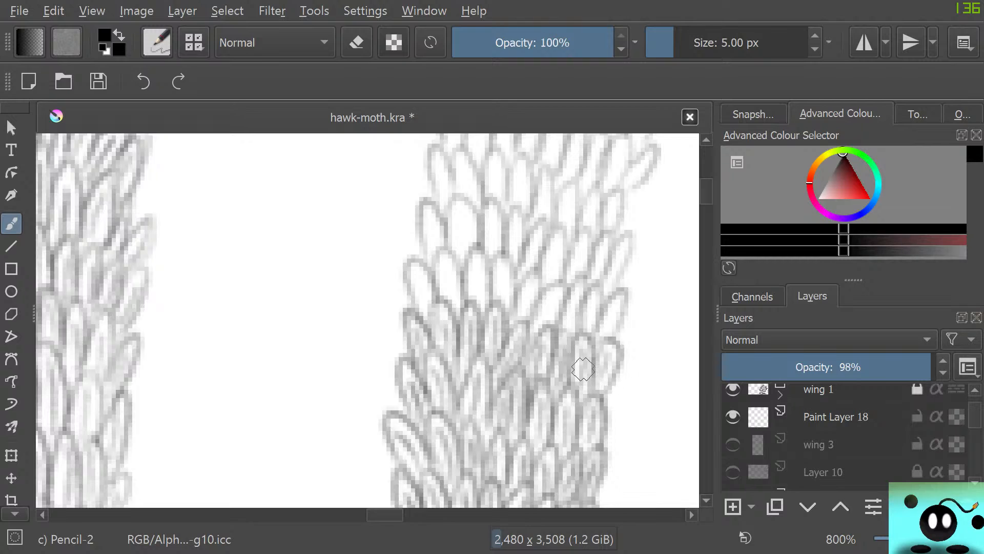
Fill the next row up with inner pencil strokes, including the slanted narrow scales toward the strip's right edge
{"action": "mouse_move", "coordinate": [422, 316]}
{"action": "left_mouse_down"}
{"action": "mouse_move", "coordinate": [409, 275]}
{"action": "mouse_move", "coordinate": [431, 347]}
{"action": "left_mouse_up"}
{"action": "mouse_move", "coordinate": [451, 288]}
{"action": "left_mouse_down"}
{"action": "mouse_move", "coordinate": [462, 275]}
{"action": "mouse_move", "coordinate": [437, 286]}
{"action": "mouse_move", "coordinate": [427, 347]}
{"action": "left_mouse_up"}
{"action": "mouse_move", "coordinate": [474, 290]}
{"action": "left_mouse_down"}
{"action": "mouse_move", "coordinate": [485, 300]}
{"action": "mouse_move", "coordinate": [506, 287]}
{"action": "mouse_move", "coordinate": [491, 272]}
{"action": "left_mouse_up"}
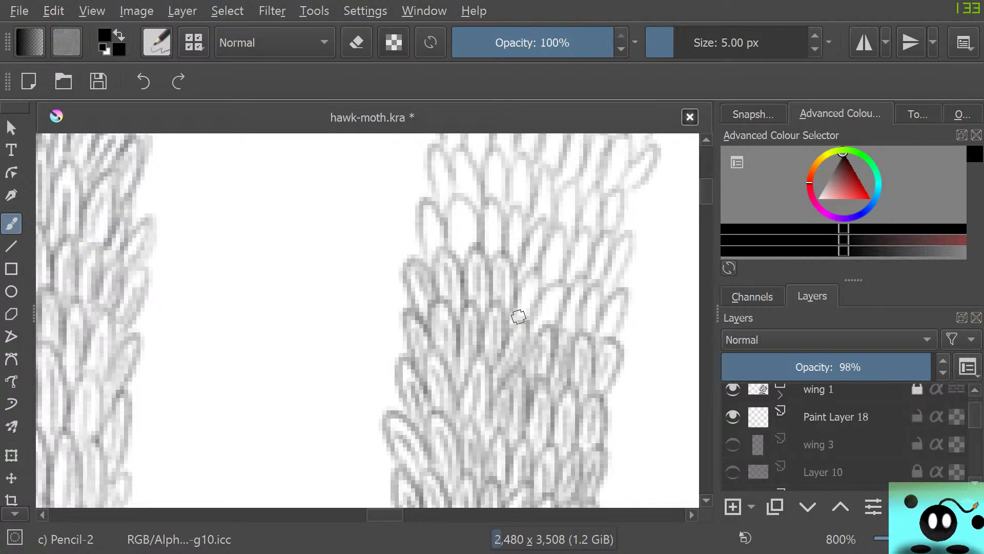
{"action": "mouse_move", "coordinate": [519, 317]}
{"action": "left_mouse_down"}
{"action": "mouse_move", "coordinate": [533, 313]}
{"action": "mouse_move", "coordinate": [525, 339]}
{"action": "mouse_move", "coordinate": [549, 307]}
{"action": "mouse_move", "coordinate": [525, 323]}
{"action": "mouse_move", "coordinate": [578, 299]}
{"action": "left_mouse_up"}
{"action": "mouse_move", "coordinate": [580, 277]}
{"action": "left_mouse_down"}
{"action": "mouse_move", "coordinate": [562, 325]}
{"action": "mouse_move", "coordinate": [588, 325]}
{"action": "mouse_move", "coordinate": [594, 308]}
{"action": "mouse_move", "coordinate": [594, 335]}
{"action": "mouse_move", "coordinate": [615, 303]}
{"action": "mouse_move", "coordinate": [563, 353]}
{"action": "left_mouse_up"}
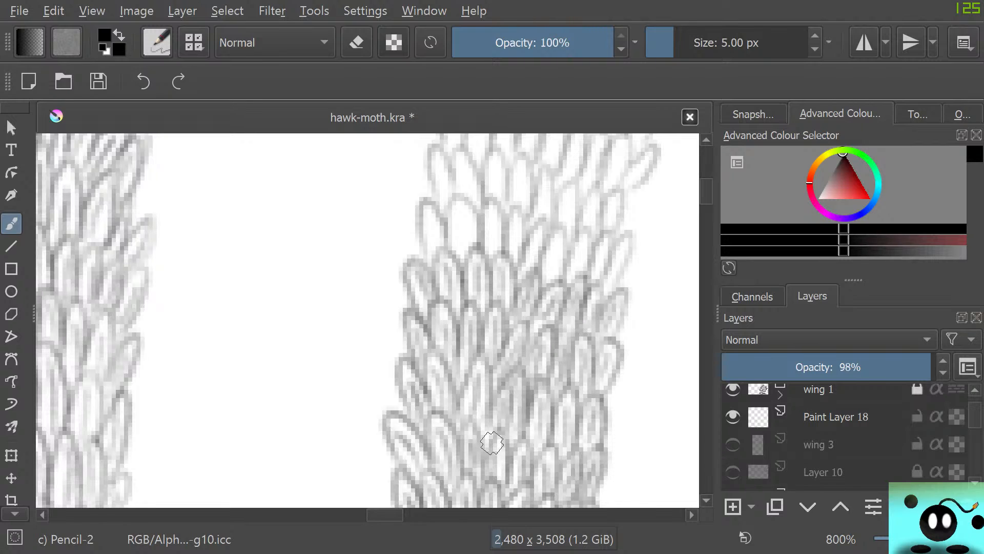
Shade three more rows upward, where the left edge of the strip begins leaning to the right, across their full width
{"action": "mouse_move", "coordinate": [706, 191]}
{"action": "left_mouse_down"}
{"action": "mouse_move", "coordinate": [706, 173]}
{"action": "mouse_move", "coordinate": [707, 190]}
{"action": "left_mouse_up"}
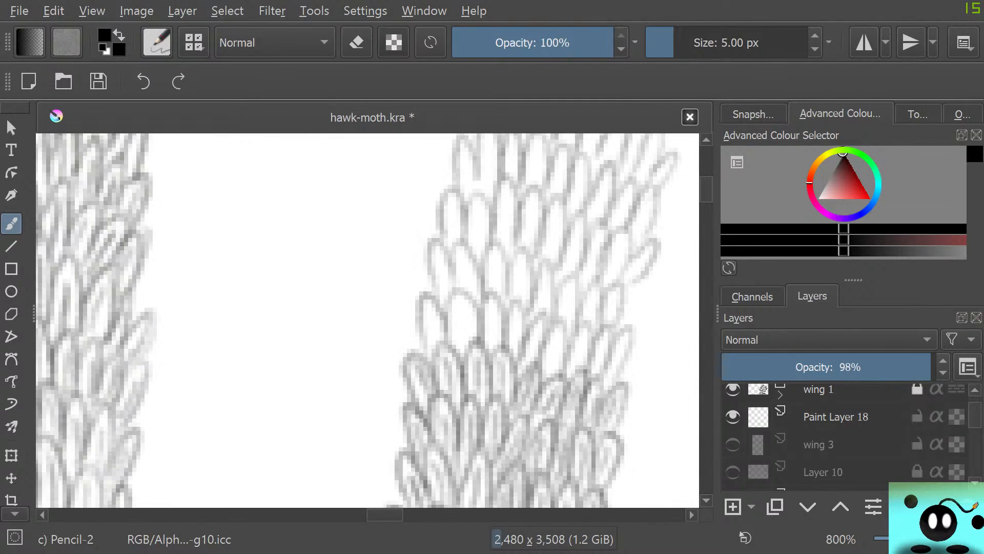
{"action": "mouse_move", "coordinate": [426, 332]}
{"action": "left_mouse_down"}
{"action": "mouse_move", "coordinate": [432, 309]}
{"action": "mouse_move", "coordinate": [442, 348]}
{"action": "mouse_move", "coordinate": [416, 309]}
{"action": "mouse_move", "coordinate": [424, 340]}
{"action": "mouse_move", "coordinate": [460, 350]}
{"action": "mouse_move", "coordinate": [458, 312]}
{"action": "mouse_move", "coordinate": [474, 344]}
{"action": "mouse_move", "coordinate": [450, 323]}
{"action": "mouse_move", "coordinate": [454, 342]}
{"action": "mouse_move", "coordinate": [489, 333]}
{"action": "mouse_move", "coordinate": [495, 345]}
{"action": "mouse_move", "coordinate": [493, 324]}
{"action": "mouse_move", "coordinate": [501, 352]}
{"action": "mouse_move", "coordinate": [478, 344]}
{"action": "mouse_move", "coordinate": [506, 349]}
{"action": "mouse_move", "coordinate": [523, 325]}
{"action": "mouse_move", "coordinate": [487, 347]}
{"action": "mouse_move", "coordinate": [530, 354]}
{"action": "mouse_move", "coordinate": [537, 338]}
{"action": "mouse_move", "coordinate": [541, 359]}
{"action": "mouse_move", "coordinate": [564, 361]}
{"action": "mouse_move", "coordinate": [543, 361]}
{"action": "mouse_move", "coordinate": [562, 374]}
{"action": "mouse_move", "coordinate": [588, 348]}
{"action": "mouse_move", "coordinate": [564, 370]}
{"action": "mouse_move", "coordinate": [593, 366]}
{"action": "mouse_move", "coordinate": [603, 343]}
{"action": "mouse_move", "coordinate": [600, 366]}
{"action": "mouse_move", "coordinate": [609, 355]}
{"action": "mouse_move", "coordinate": [583, 358]}
{"action": "mouse_move", "coordinate": [605, 376]}
{"action": "mouse_move", "coordinate": [620, 351]}
{"action": "mouse_move", "coordinate": [619, 365]}
{"action": "mouse_move", "coordinate": [613, 342]}
{"action": "left_mouse_up"}
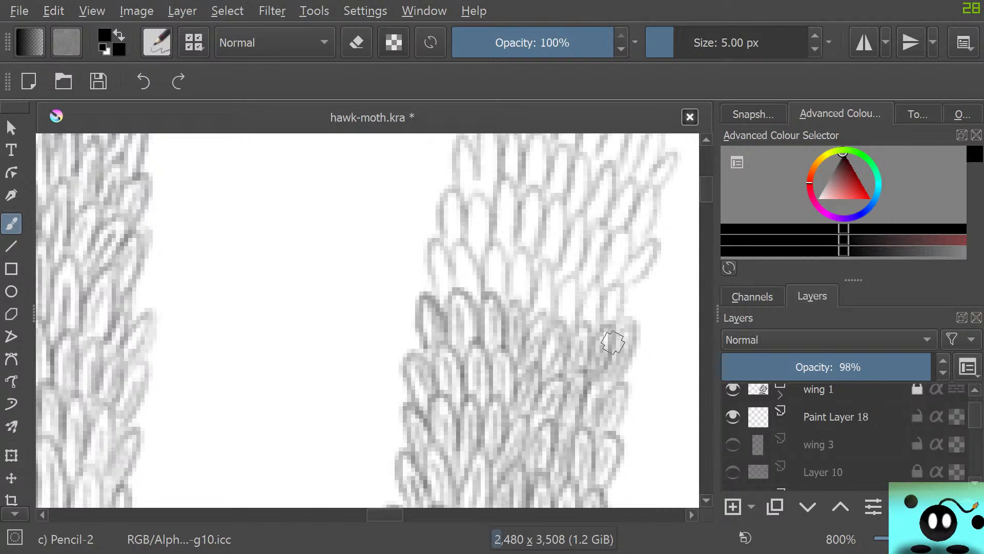
{"action": "mouse_move", "coordinate": [442, 299]}
{"action": "left_mouse_down"}
{"action": "mouse_move", "coordinate": [429, 246]}
{"action": "mouse_move", "coordinate": [442, 301]}
{"action": "mouse_move", "coordinate": [471, 297]}
{"action": "mouse_move", "coordinate": [466, 262]}
{"action": "mouse_move", "coordinate": [478, 299]}
{"action": "mouse_move", "coordinate": [454, 270]}
{"action": "mouse_move", "coordinate": [462, 295]}
{"action": "mouse_move", "coordinate": [495, 290]}
{"action": "mouse_move", "coordinate": [494, 261]}
{"action": "mouse_move", "coordinate": [504, 298]}
{"action": "mouse_move", "coordinate": [479, 277]}
{"action": "mouse_move", "coordinate": [482, 295]}
{"action": "mouse_move", "coordinate": [521, 286]}
{"action": "mouse_move", "coordinate": [519, 304]}
{"action": "mouse_move", "coordinate": [522, 276]}
{"action": "mouse_move", "coordinate": [535, 284]}
{"action": "mouse_move", "coordinate": [507, 288]}
{"action": "mouse_move", "coordinate": [543, 314]}
{"action": "mouse_move", "coordinate": [546, 275]}
{"action": "mouse_move", "coordinate": [550, 314]}
{"action": "mouse_move", "coordinate": [529, 301]}
{"action": "mouse_move", "coordinate": [546, 298]}
{"action": "mouse_move", "coordinate": [560, 319]}
{"action": "mouse_move", "coordinate": [569, 280]}
{"action": "mouse_move", "coordinate": [575, 320]}
{"action": "mouse_move", "coordinate": [556, 298]}
{"action": "mouse_move", "coordinate": [592, 316]}
{"action": "mouse_move", "coordinate": [591, 307]}
{"action": "mouse_move", "coordinate": [593, 318]}
{"action": "mouse_move", "coordinate": [597, 280]}
{"action": "mouse_move", "coordinate": [596, 319]}
{"action": "mouse_move", "coordinate": [617, 308]}
{"action": "left_mouse_up"}
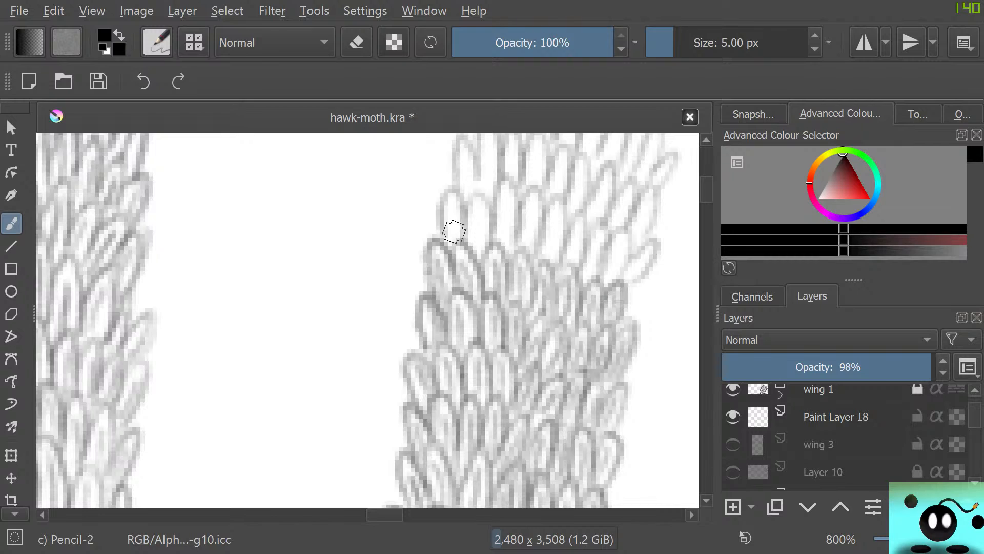
{"action": "mouse_move", "coordinate": [451, 226]}
{"action": "left_mouse_down"}
{"action": "mouse_move", "coordinate": [444, 249]}
{"action": "mouse_move", "coordinate": [476, 227]}
{"action": "mouse_move", "coordinate": [476, 251]}
{"action": "mouse_move", "coordinate": [487, 203]}
{"action": "mouse_move", "coordinate": [474, 229]}
{"action": "mouse_move", "coordinate": [503, 238]}
{"action": "mouse_move", "coordinate": [506, 214]}
{"action": "mouse_move", "coordinate": [509, 240]}
{"action": "mouse_move", "coordinate": [510, 180]}
{"action": "mouse_move", "coordinate": [509, 233]}
{"action": "mouse_move", "coordinate": [525, 255]}
{"action": "mouse_move", "coordinate": [544, 215]}
{"action": "mouse_move", "coordinate": [517, 248]}
{"action": "mouse_move", "coordinate": [550, 244]}
{"action": "mouse_move", "coordinate": [547, 254]}
{"action": "mouse_move", "coordinate": [557, 228]}
{"action": "mouse_move", "coordinate": [567, 237]}
{"action": "mouse_move", "coordinate": [547, 247]}
{"action": "mouse_move", "coordinate": [568, 272]}
{"action": "mouse_move", "coordinate": [579, 229]}
{"action": "mouse_move", "coordinate": [579, 266]}
{"action": "mouse_move", "coordinate": [562, 255]}
{"action": "mouse_move", "coordinate": [585, 259]}
{"action": "mouse_move", "coordinate": [582, 279]}
{"action": "mouse_move", "coordinate": [599, 244]}
{"action": "mouse_move", "coordinate": [595, 281]}
{"action": "mouse_move", "coordinate": [585, 252]}
{"action": "mouse_move", "coordinate": [611, 274]}
{"action": "mouse_move", "coordinate": [622, 239]}
{"action": "mouse_move", "coordinate": [619, 281]}
{"action": "mouse_move", "coordinate": [605, 263]}
{"action": "mouse_move", "coordinate": [623, 287]}
{"action": "mouse_move", "coordinate": [623, 267]}
{"action": "left_mouse_up"}
Shade the next single row at the start of the strip's rightward bend and touch up its left-edge scale
{"action": "scroll", "coordinate": [367, 320], "scroll_direction": "up", "scroll_amount": 5}
{"action": "scroll", "coordinate": [367, 320], "scroll_direction": "down", "scroll_amount": 3}
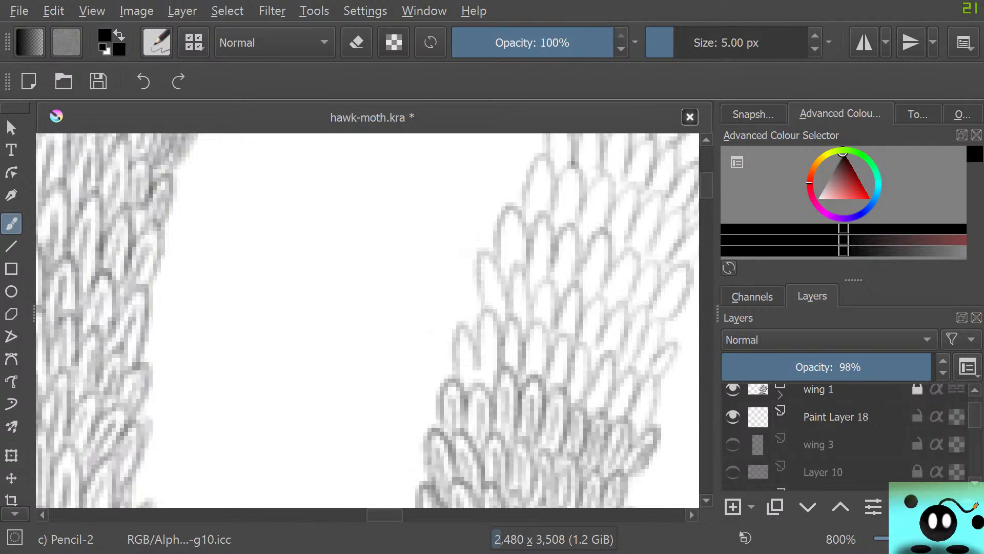
{"action": "scroll", "coordinate": [368, 321], "scroll_direction": "up", "scroll_amount": 3}
{"action": "scroll", "coordinate": [368, 320], "scroll_direction": "right", "scroll_amount": 3}
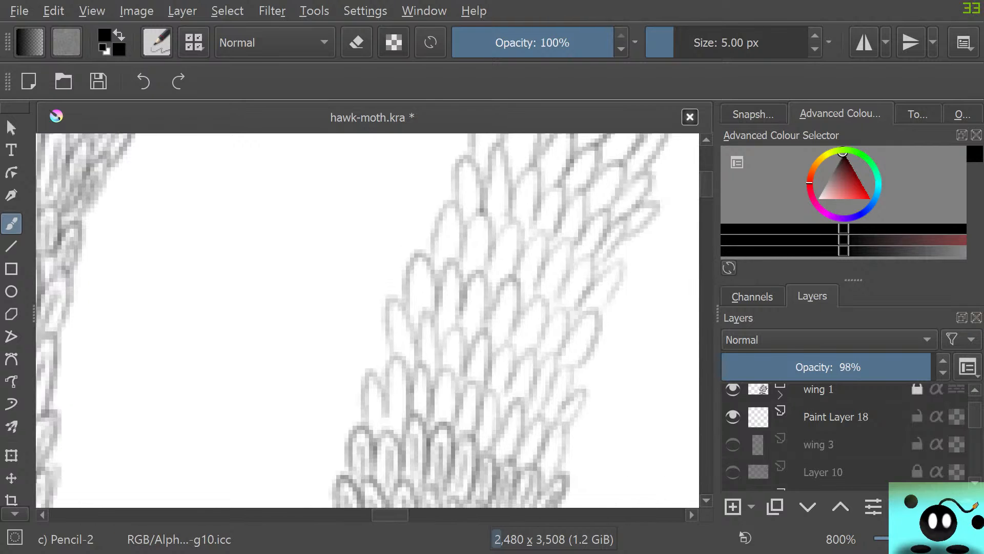
{"action": "mouse_move", "coordinate": [320, 405]}
{"action": "left_mouse_down"}
{"action": "mouse_move", "coordinate": [340, 418]}
{"action": "mouse_move", "coordinate": [340, 406]}
{"action": "mouse_move", "coordinate": [347, 436]}
{"action": "mouse_move", "coordinate": [333, 367]}
{"action": "mouse_move", "coordinate": [359, 432]}
{"action": "mouse_move", "coordinate": [364, 390]}
{"action": "mouse_move", "coordinate": [369, 428]}
{"action": "mouse_move", "coordinate": [351, 370]}
{"action": "mouse_move", "coordinate": [373, 418]}
{"action": "mouse_move", "coordinate": [385, 385]}
{"action": "mouse_move", "coordinate": [390, 418]}
{"action": "mouse_move", "coordinate": [381, 365]}
{"action": "mouse_move", "coordinate": [376, 384]}
{"action": "mouse_move", "coordinate": [399, 409]}
{"action": "mouse_move", "coordinate": [405, 396]}
{"action": "mouse_move", "coordinate": [408, 421]}
{"action": "mouse_move", "coordinate": [399, 396]}
{"action": "left_mouse_up"}
{"action": "mouse_move", "coordinate": [426, 431]}
{"action": "left_mouse_down"}
{"action": "mouse_move", "coordinate": [440, 386]}
{"action": "mouse_move", "coordinate": [424, 419]}
{"action": "mouse_move", "coordinate": [450, 439]}
{"action": "mouse_move", "coordinate": [452, 417]}
{"action": "mouse_move", "coordinate": [451, 439]}
{"action": "mouse_move", "coordinate": [443, 417]}
{"action": "left_mouse_up"}
{"action": "mouse_move", "coordinate": [462, 455]}
{"action": "left_mouse_down"}
{"action": "mouse_move", "coordinate": [474, 421]}
{"action": "mouse_move", "coordinate": [474, 460]}
{"action": "mouse_move", "coordinate": [462, 430]}
{"action": "mouse_move", "coordinate": [459, 470]}
{"action": "mouse_move", "coordinate": [497, 454]}
{"action": "mouse_move", "coordinate": [498, 468]}
{"action": "mouse_move", "coordinate": [487, 445]}
{"action": "mouse_move", "coordinate": [499, 477]}
{"action": "mouse_move", "coordinate": [503, 449]}
{"action": "left_mouse_up"}
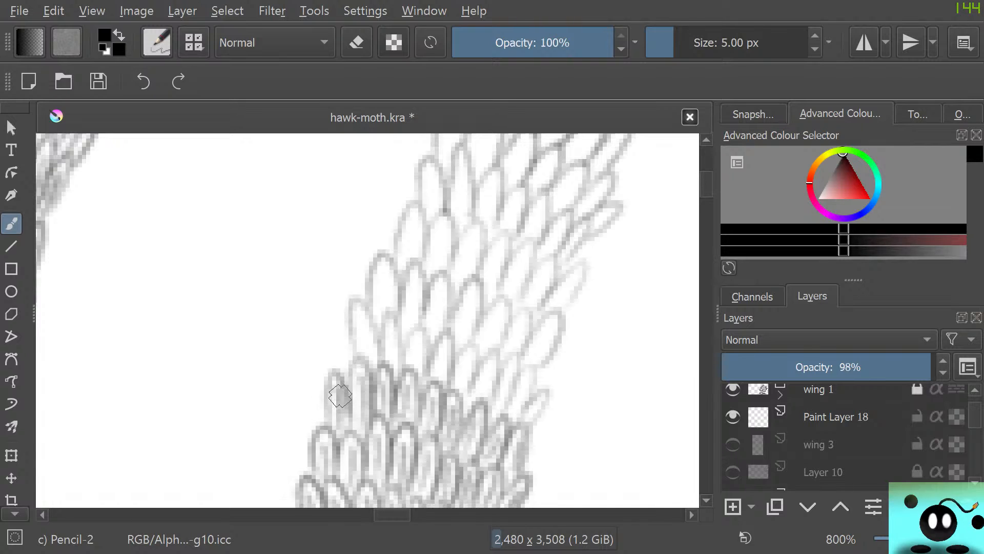
{"action": "left_click_drag", "start_coordinate": [340, 395], "coordinate": [325, 411]}
Shade the following three rows along the bend, filling the rounded left-edge scales and the faint scales toward the right edge
{"action": "mouse_move", "coordinate": [375, 358]}
{"action": "left_mouse_down"}
{"action": "mouse_move", "coordinate": [354, 336]}
{"action": "mouse_move", "coordinate": [360, 364]}
{"action": "mouse_move", "coordinate": [397, 360]}
{"action": "mouse_move", "coordinate": [391, 351]}
{"action": "mouse_move", "coordinate": [395, 364]}
{"action": "mouse_move", "coordinate": [404, 343]}
{"action": "mouse_move", "coordinate": [389, 365]}
{"action": "mouse_move", "coordinate": [413, 375]}
{"action": "mouse_move", "coordinate": [417, 345]}
{"action": "mouse_move", "coordinate": [421, 371]}
{"action": "mouse_move", "coordinate": [405, 350]}
{"action": "mouse_move", "coordinate": [435, 371]}
{"action": "mouse_move", "coordinate": [442, 351]}
{"action": "mouse_move", "coordinate": [445, 381]}
{"action": "mouse_move", "coordinate": [442, 335]}
{"action": "mouse_move", "coordinate": [444, 387]}
{"action": "mouse_move", "coordinate": [458, 393]}
{"action": "mouse_move", "coordinate": [470, 350]}
{"action": "mouse_move", "coordinate": [465, 395]}
{"action": "mouse_move", "coordinate": [462, 355]}
{"action": "mouse_move", "coordinate": [447, 389]}
{"action": "mouse_move", "coordinate": [485, 393]}
{"action": "mouse_move", "coordinate": [498, 347]}
{"action": "mouse_move", "coordinate": [476, 390]}
{"action": "mouse_move", "coordinate": [498, 380]}
{"action": "mouse_move", "coordinate": [480, 410]}
{"action": "mouse_move", "coordinate": [499, 407]}
{"action": "mouse_move", "coordinate": [516, 361]}
{"action": "mouse_move", "coordinate": [503, 416]}
{"action": "mouse_move", "coordinate": [514, 351]}
{"action": "mouse_move", "coordinate": [499, 377]}
{"action": "mouse_move", "coordinate": [515, 402]}
{"action": "mouse_move", "coordinate": [527, 383]}
{"action": "mouse_move", "coordinate": [519, 414]}
{"action": "mouse_move", "coordinate": [531, 401]}
{"action": "mouse_move", "coordinate": [509, 386]}
{"action": "mouse_move", "coordinate": [522, 403]}
{"action": "left_mouse_up"}
{"action": "mouse_move", "coordinate": [381, 312]}
{"action": "left_mouse_down"}
{"action": "mouse_move", "coordinate": [383, 280]}
{"action": "mouse_move", "coordinate": [395, 313]}
{"action": "mouse_move", "coordinate": [372, 311]}
{"action": "mouse_move", "coordinate": [373, 284]}
{"action": "mouse_move", "coordinate": [386, 319]}
{"action": "mouse_move", "coordinate": [410, 328]}
{"action": "mouse_move", "coordinate": [423, 293]}
{"action": "mouse_move", "coordinate": [396, 320]}
{"action": "mouse_move", "coordinate": [431, 334]}
{"action": "mouse_move", "coordinate": [442, 289]}
{"action": "mouse_move", "coordinate": [444, 327]}
{"action": "mouse_move", "coordinate": [449, 320]}
{"action": "mouse_move", "coordinate": [430, 288]}
{"action": "left_mouse_up"}
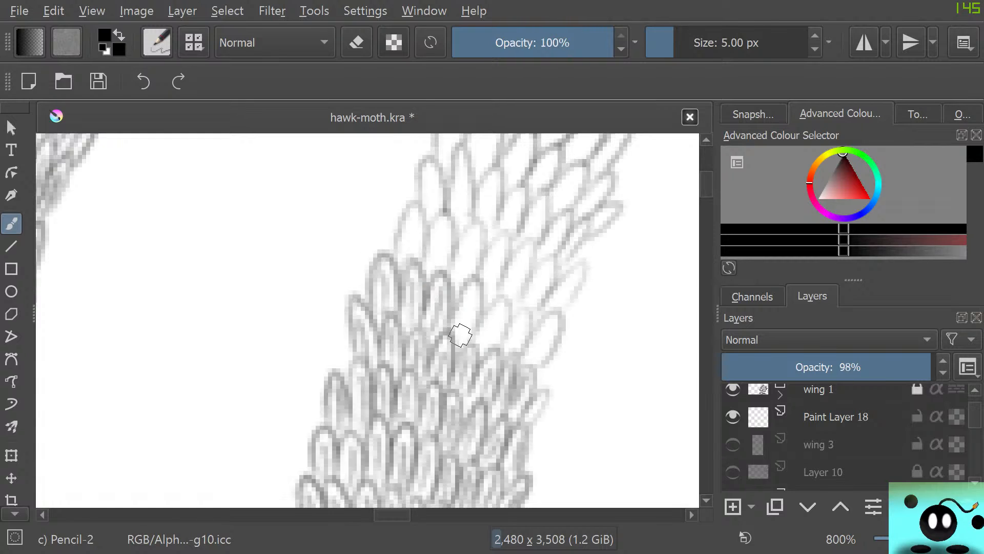
{"action": "mouse_move", "coordinate": [461, 335]}
{"action": "left_mouse_down"}
{"action": "mouse_move", "coordinate": [466, 358]}
{"action": "mouse_move", "coordinate": [480, 287]}
{"action": "mouse_move", "coordinate": [464, 354]}
{"action": "mouse_move", "coordinate": [485, 351]}
{"action": "mouse_move", "coordinate": [499, 317]}
{"action": "mouse_move", "coordinate": [495, 345]}
{"action": "mouse_move", "coordinate": [498, 295]}
{"action": "mouse_move", "coordinate": [470, 340]}
{"action": "mouse_move", "coordinate": [515, 349]}
{"action": "mouse_move", "coordinate": [526, 312]}
{"action": "mouse_move", "coordinate": [503, 355]}
{"action": "mouse_move", "coordinate": [538, 352]}
{"action": "mouse_move", "coordinate": [547, 331]}
{"action": "mouse_move", "coordinate": [543, 349]}
{"action": "mouse_move", "coordinate": [509, 361]}
{"action": "left_mouse_up"}
{"action": "mouse_move", "coordinate": [411, 242]}
{"action": "left_mouse_down"}
{"action": "mouse_move", "coordinate": [422, 266]}
{"action": "mouse_move", "coordinate": [397, 244]}
{"action": "mouse_move", "coordinate": [406, 286]}
{"action": "mouse_move", "coordinate": [432, 267]}
{"action": "mouse_move", "coordinate": [440, 228]}
{"action": "mouse_move", "coordinate": [442, 271]}
{"action": "mouse_move", "coordinate": [442, 211]}
{"action": "mouse_move", "coordinate": [426, 249]}
{"action": "mouse_move", "coordinate": [458, 279]}
{"action": "mouse_move", "coordinate": [470, 243]}
{"action": "mouse_move", "coordinate": [470, 283]}
{"action": "mouse_move", "coordinate": [480, 228]}
{"action": "mouse_move", "coordinate": [452, 273]}
{"action": "mouse_move", "coordinate": [488, 288]}
{"action": "mouse_move", "coordinate": [504, 249]}
{"action": "mouse_move", "coordinate": [492, 314]}
{"action": "mouse_move", "coordinate": [497, 233]}
{"action": "mouse_move", "coordinate": [490, 286]}
{"action": "mouse_move", "coordinate": [492, 245]}
{"action": "mouse_move", "coordinate": [480, 277]}
{"action": "mouse_move", "coordinate": [507, 294]}
{"action": "mouse_move", "coordinate": [512, 284]}
{"action": "mouse_move", "coordinate": [514, 303]}
{"action": "mouse_move", "coordinate": [532, 233]}
{"action": "mouse_move", "coordinate": [494, 297]}
{"action": "mouse_move", "coordinate": [521, 289]}
{"action": "mouse_move", "coordinate": [532, 300]}
{"action": "mouse_move", "coordinate": [553, 279]}
{"action": "mouse_move", "coordinate": [511, 317]}
{"action": "mouse_move", "coordinate": [563, 294]}
{"action": "mouse_move", "coordinate": [542, 299]}
{"action": "left_mouse_up"}
Continue up the slanted part of the strip, adding inner strokes to three more rows of leaning scales through to the right edge
{"action": "scroll", "coordinate": [368, 321], "scroll_direction": "up", "scroll_amount": 5}
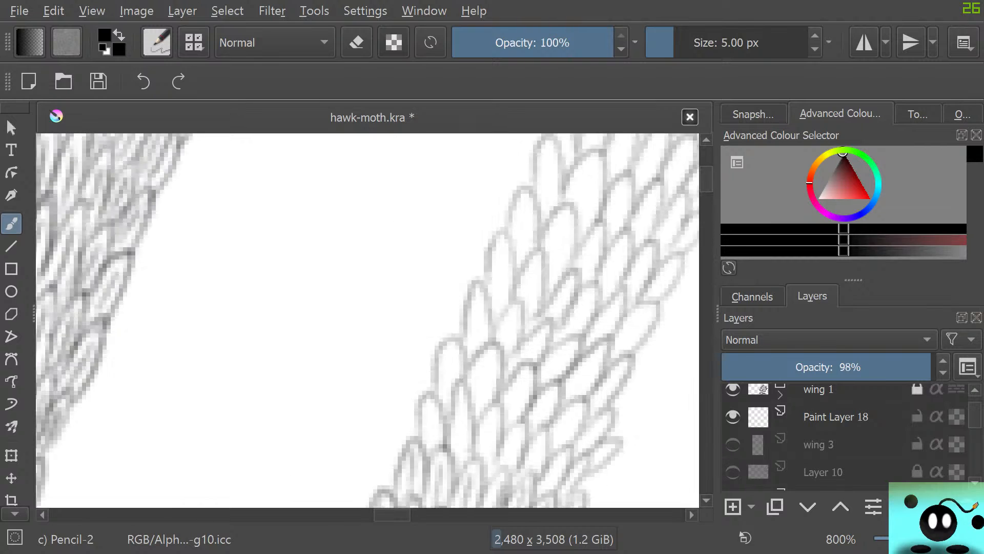
{"action": "scroll", "coordinate": [368, 321], "scroll_direction": "down", "scroll_amount": 2}
{"action": "mouse_move", "coordinate": [432, 351]}
{"action": "left_mouse_down"}
{"action": "mouse_move", "coordinate": [434, 304]}
{"action": "mouse_move", "coordinate": [421, 320]}
{"action": "mouse_move", "coordinate": [422, 352]}
{"action": "mouse_move", "coordinate": [422, 336]}
{"action": "mouse_move", "coordinate": [461, 371]}
{"action": "mouse_move", "coordinate": [462, 331]}
{"action": "mouse_move", "coordinate": [469, 370]}
{"action": "mouse_move", "coordinate": [461, 289]}
{"action": "mouse_move", "coordinate": [451, 295]}
{"action": "mouse_move", "coordinate": [451, 342]}
{"action": "mouse_move", "coordinate": [447, 285]}
{"action": "mouse_move", "coordinate": [446, 314]}
{"action": "mouse_move", "coordinate": [454, 246]}
{"action": "mouse_move", "coordinate": [436, 276]}
{"action": "mouse_move", "coordinate": [441, 302]}
{"action": "mouse_move", "coordinate": [465, 286]}
{"action": "mouse_move", "coordinate": [476, 312]}
{"action": "mouse_move", "coordinate": [488, 271]}
{"action": "mouse_move", "coordinate": [479, 313]}
{"action": "mouse_move", "coordinate": [493, 296]}
{"action": "mouse_move", "coordinate": [475, 276]}
{"action": "mouse_move", "coordinate": [464, 298]}
{"action": "mouse_move", "coordinate": [482, 373]}
{"action": "mouse_move", "coordinate": [493, 321]}
{"action": "left_mouse_up"}
{"action": "mouse_move", "coordinate": [490, 381]}
{"action": "left_mouse_down"}
{"action": "mouse_move", "coordinate": [501, 320]}
{"action": "mouse_move", "coordinate": [484, 334]}
{"action": "mouse_move", "coordinate": [518, 327]}
{"action": "mouse_move", "coordinate": [499, 309]}
{"action": "left_mouse_up"}
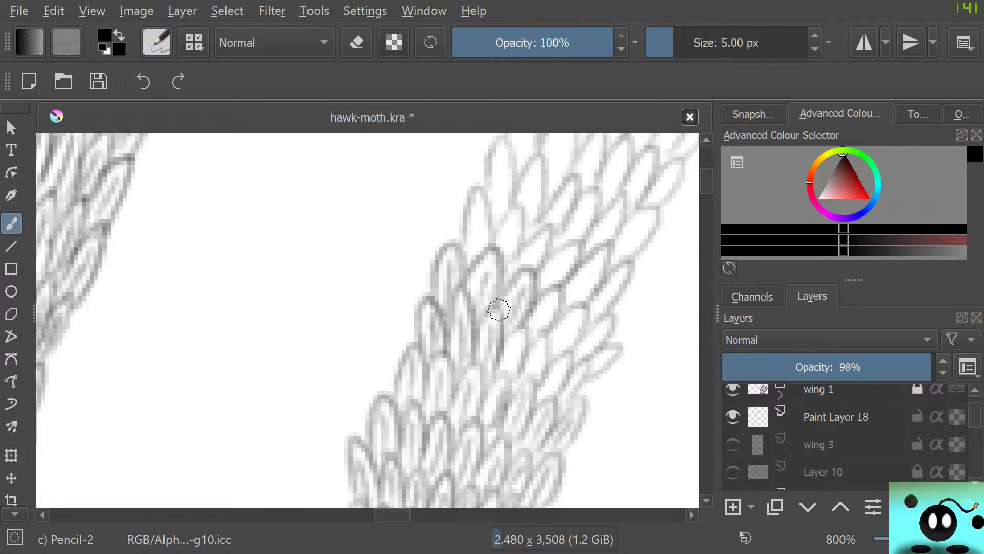
{"action": "mouse_move", "coordinate": [505, 370]}
{"action": "left_mouse_down"}
{"action": "mouse_move", "coordinate": [523, 359]}
{"action": "mouse_move", "coordinate": [501, 359]}
{"action": "mouse_move", "coordinate": [488, 391]}
{"action": "mouse_move", "coordinate": [498, 394]}
{"action": "mouse_move", "coordinate": [512, 358]}
{"action": "mouse_move", "coordinate": [540, 340]}
{"action": "mouse_move", "coordinate": [530, 354]}
{"action": "mouse_move", "coordinate": [538, 324]}
{"action": "mouse_move", "coordinate": [539, 336]}
{"action": "mouse_move", "coordinate": [528, 325]}
{"action": "mouse_move", "coordinate": [585, 314]}
{"action": "mouse_move", "coordinate": [547, 332]}
{"action": "mouse_move", "coordinate": [566, 360]}
{"action": "mouse_move", "coordinate": [563, 400]}
{"action": "mouse_move", "coordinate": [604, 352]}
{"action": "mouse_move", "coordinate": [608, 363]}
{"action": "mouse_move", "coordinate": [570, 353]}
{"action": "mouse_move", "coordinate": [598, 331]}
{"action": "mouse_move", "coordinate": [588, 322]}
{"action": "mouse_move", "coordinate": [552, 371]}
{"action": "mouse_move", "coordinate": [567, 373]}
{"action": "mouse_move", "coordinate": [563, 405]}
{"action": "mouse_move", "coordinate": [560, 398]}
{"action": "mouse_move", "coordinate": [578, 428]}
{"action": "left_mouse_up"}
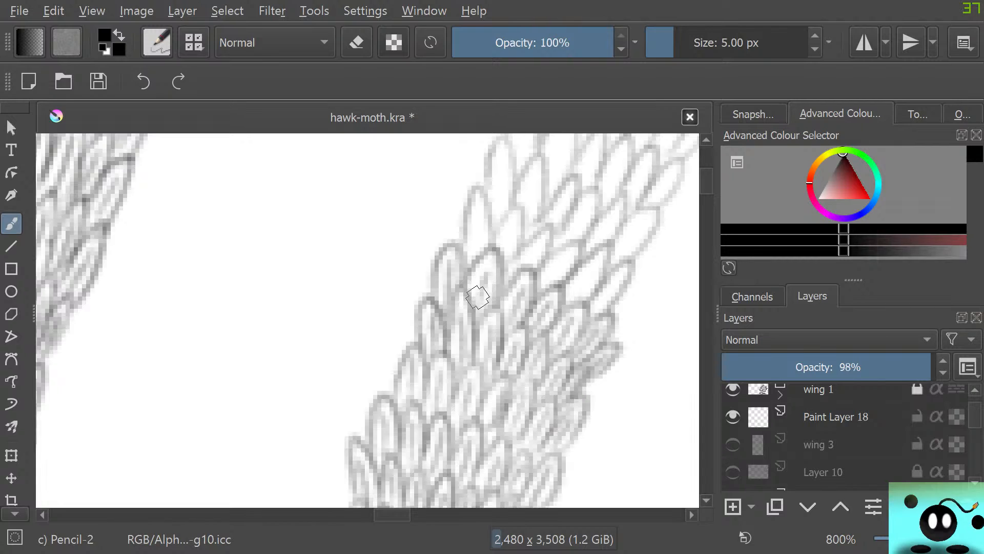
{"action": "mouse_move", "coordinate": [475, 292]}
{"action": "left_mouse_down"}
{"action": "mouse_move", "coordinate": [487, 266]}
{"action": "mouse_move", "coordinate": [465, 252]}
{"action": "mouse_move", "coordinate": [482, 276]}
{"action": "mouse_move", "coordinate": [485, 255]}
{"action": "mouse_move", "coordinate": [477, 263]}
{"action": "mouse_move", "coordinate": [463, 248]}
{"action": "mouse_move", "coordinate": [476, 229]}
{"action": "mouse_move", "coordinate": [484, 258]}
{"action": "mouse_move", "coordinate": [472, 188]}
{"action": "mouse_move", "coordinate": [467, 264]}
{"action": "mouse_move", "coordinate": [496, 246]}
{"action": "mouse_move", "coordinate": [500, 256]}
{"action": "mouse_move", "coordinate": [510, 230]}
{"action": "mouse_move", "coordinate": [508, 266]}
{"action": "mouse_move", "coordinate": [492, 249]}
{"action": "mouse_move", "coordinate": [495, 233]}
{"action": "mouse_move", "coordinate": [512, 254]}
{"action": "mouse_move", "coordinate": [495, 292]}
{"action": "mouse_move", "coordinate": [548, 245]}
{"action": "mouse_move", "coordinate": [501, 289]}
{"action": "mouse_move", "coordinate": [509, 266]}
{"action": "mouse_move", "coordinate": [555, 279]}
{"action": "mouse_move", "coordinate": [579, 247]}
{"action": "mouse_move", "coordinate": [538, 281]}
{"action": "mouse_move", "coordinate": [575, 288]}
{"action": "mouse_move", "coordinate": [592, 262]}
{"action": "mouse_move", "coordinate": [582, 286]}
{"action": "mouse_move", "coordinate": [602, 270]}
{"action": "mouse_move", "coordinate": [568, 286]}
{"action": "mouse_move", "coordinate": [597, 309]}
{"action": "mouse_move", "coordinate": [618, 283]}
{"action": "mouse_move", "coordinate": [600, 316]}
{"action": "mouse_move", "coordinate": [555, 313]}
{"action": "left_mouse_up"}
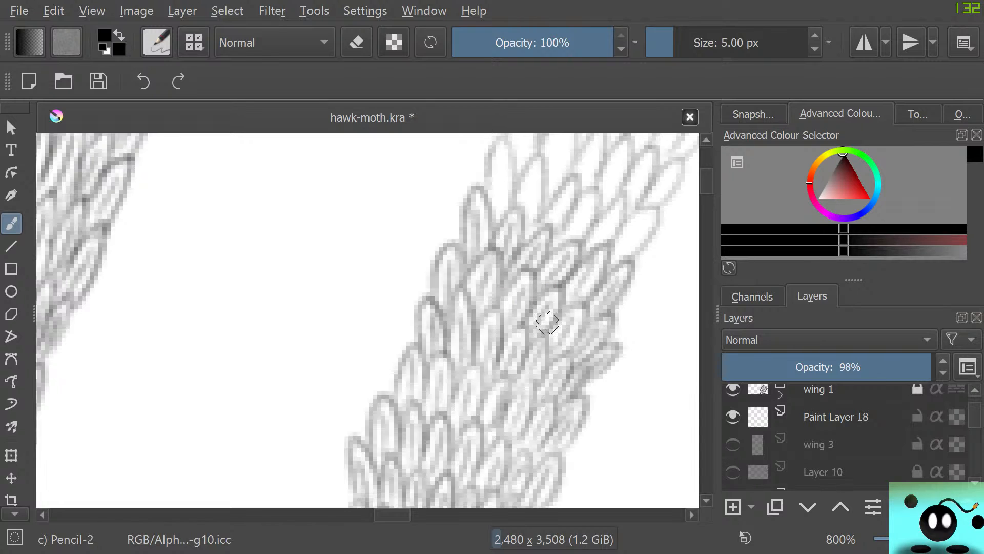
Shade the next row of the slanted section, from its tall left-edge scale to the narrow scale on the right edge
{"action": "left_click_drag", "start_coordinate": [706, 181], "coordinate": [706, 177]}
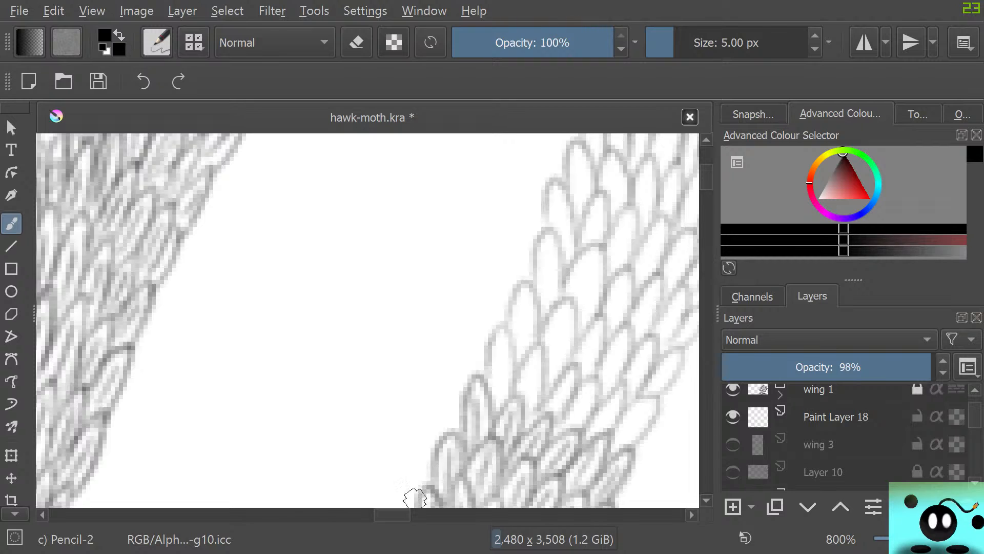
{"action": "left_click_drag", "start_coordinate": [392, 515], "coordinate": [399, 514]}
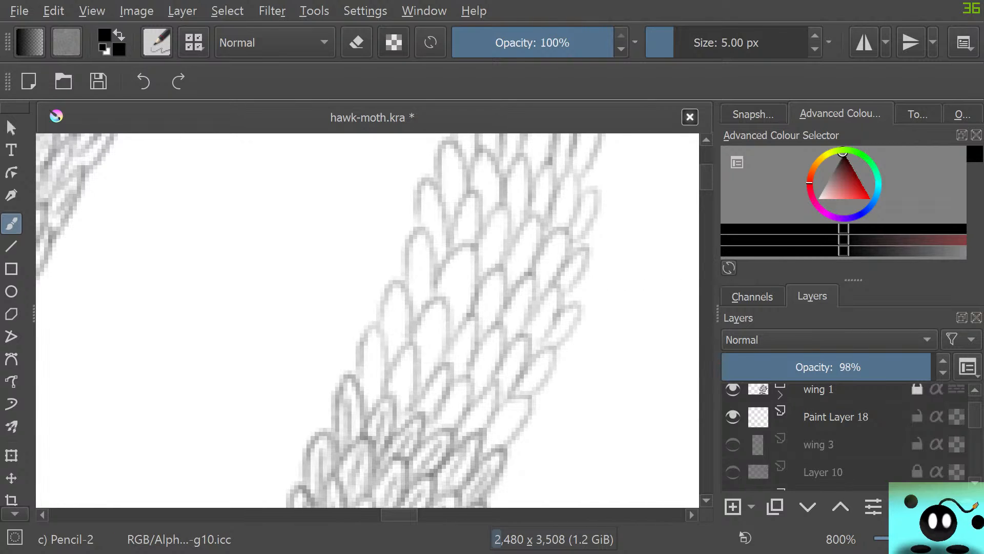
{"action": "mouse_move", "coordinate": [367, 411]}
{"action": "left_mouse_down"}
{"action": "mouse_move", "coordinate": [372, 338]}
{"action": "mouse_move", "coordinate": [366, 402]}
{"action": "mouse_move", "coordinate": [377, 407]}
{"action": "mouse_move", "coordinate": [366, 329]}
{"action": "mouse_move", "coordinate": [361, 381]}
{"action": "mouse_move", "coordinate": [397, 407]}
{"action": "mouse_move", "coordinate": [404, 364]}
{"action": "mouse_move", "coordinate": [406, 412]}
{"action": "mouse_move", "coordinate": [394, 362]}
{"action": "left_mouse_up"}
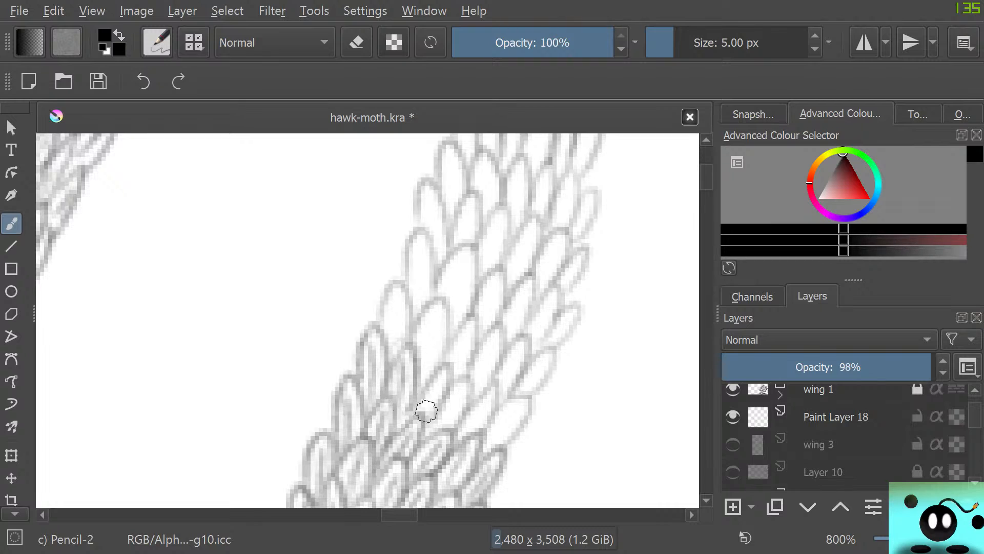
{"action": "mouse_move", "coordinate": [426, 410]}
{"action": "left_mouse_down"}
{"action": "mouse_move", "coordinate": [439, 374]}
{"action": "mouse_move", "coordinate": [466, 401]}
{"action": "mouse_move", "coordinate": [471, 426]}
{"action": "mouse_move", "coordinate": [481, 421]}
{"action": "mouse_move", "coordinate": [464, 437]}
{"action": "mouse_move", "coordinate": [494, 455]}
{"action": "mouse_move", "coordinate": [520, 430]}
{"action": "left_mouse_up"}
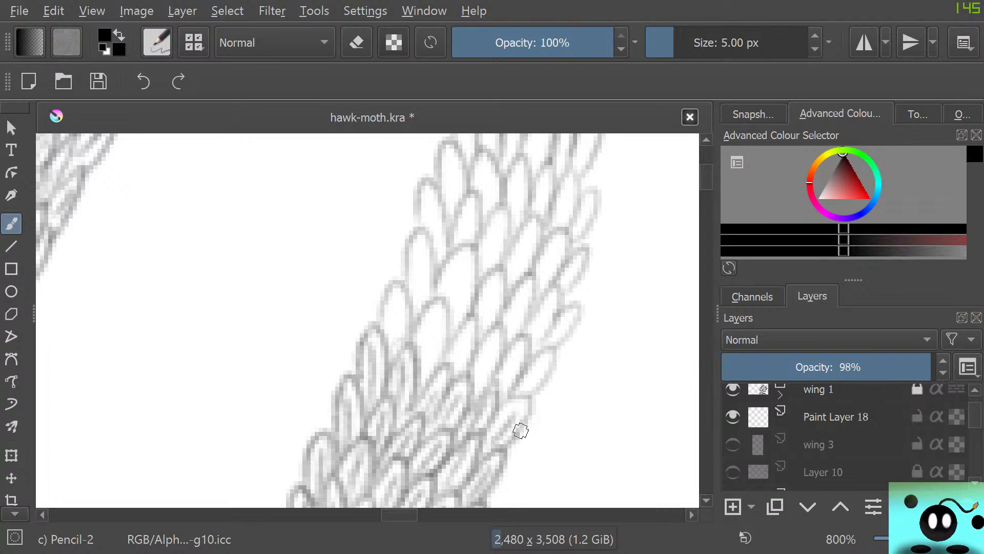
Shade two further rows of the slanted section, including the large rounded scales beside the left edge
{"action": "mouse_move", "coordinate": [392, 342]}
{"action": "left_mouse_down"}
{"action": "mouse_move", "coordinate": [395, 315]}
{"action": "mouse_move", "coordinate": [405, 342]}
{"action": "mouse_move", "coordinate": [383, 301]}
{"action": "mouse_move", "coordinate": [388, 348]}
{"action": "mouse_move", "coordinate": [423, 355]}
{"action": "mouse_move", "coordinate": [424, 376]}
{"action": "mouse_move", "coordinate": [435, 323]}
{"action": "left_mouse_up"}
{"action": "mouse_move", "coordinate": [435, 372]}
{"action": "left_mouse_down"}
{"action": "mouse_move", "coordinate": [422, 307]}
{"action": "mouse_move", "coordinate": [418, 354]}
{"action": "mouse_move", "coordinate": [433, 310]}
{"action": "mouse_move", "coordinate": [375, 322]}
{"action": "left_mouse_up"}
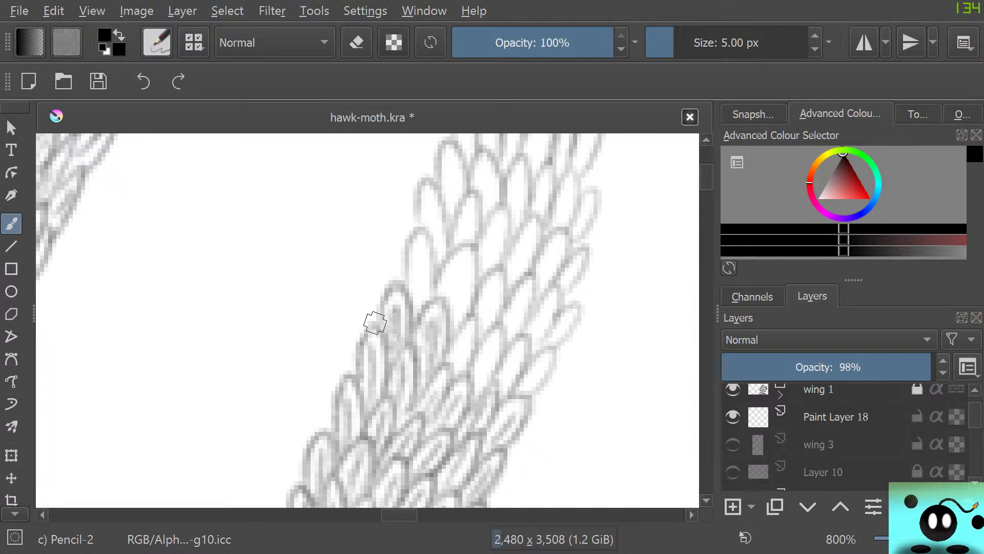
{"action": "mouse_move", "coordinate": [451, 372]}
{"action": "left_mouse_down"}
{"action": "mouse_move", "coordinate": [477, 378]}
{"action": "mouse_move", "coordinate": [478, 342]}
{"action": "mouse_move", "coordinate": [505, 367]}
{"action": "mouse_move", "coordinate": [509, 345]}
{"action": "mouse_move", "coordinate": [541, 363]}
{"action": "mouse_move", "coordinate": [541, 310]}
{"action": "mouse_move", "coordinate": [531, 334]}
{"action": "mouse_move", "coordinate": [562, 303]}
{"action": "mouse_move", "coordinate": [532, 319]}
{"action": "mouse_move", "coordinate": [559, 318]}
{"action": "mouse_move", "coordinate": [541, 367]}
{"action": "mouse_move", "coordinate": [504, 411]}
{"action": "mouse_move", "coordinate": [510, 319]}
{"action": "mouse_move", "coordinate": [523, 325]}
{"action": "mouse_move", "coordinate": [494, 326]}
{"action": "mouse_move", "coordinate": [505, 292]}
{"action": "mouse_move", "coordinate": [442, 290]}
{"action": "mouse_move", "coordinate": [461, 257]}
{"action": "mouse_move", "coordinate": [452, 299]}
{"action": "mouse_move", "coordinate": [466, 281]}
{"action": "mouse_move", "coordinate": [456, 268]}
{"action": "mouse_move", "coordinate": [442, 277]}
{"action": "mouse_move", "coordinate": [453, 259]}
{"action": "mouse_move", "coordinate": [432, 300]}
{"action": "left_mouse_up"}
{"action": "mouse_move", "coordinate": [419, 297]}
{"action": "left_mouse_down"}
{"action": "mouse_move", "coordinate": [420, 229]}
{"action": "mouse_move", "coordinate": [408, 312]}
{"action": "left_mouse_up"}
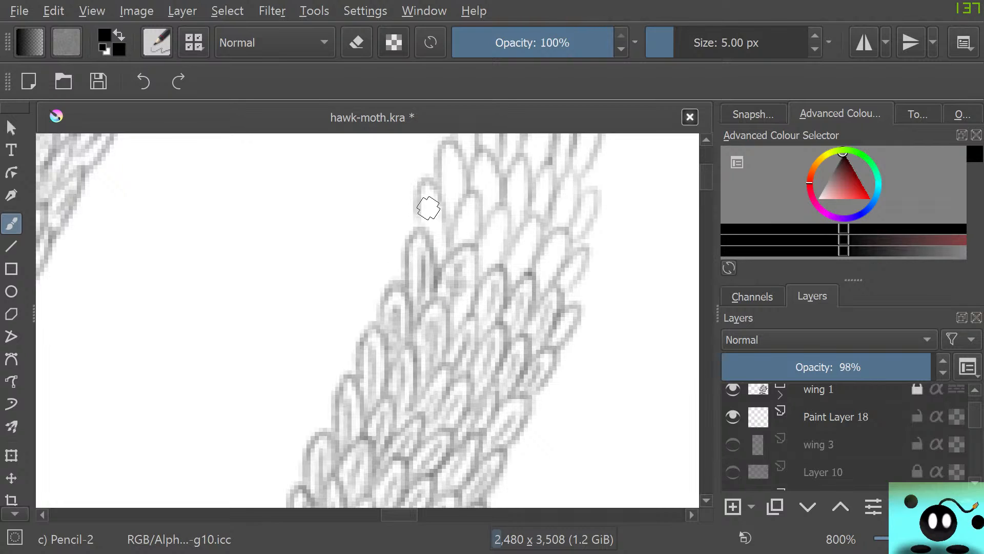
Add inner strokes to the next two left-edge scales of the slanted section, and set the pencil size to 4.55 px
{"action": "mouse_move", "coordinate": [429, 207]}
{"action": "left_mouse_down"}
{"action": "mouse_move", "coordinate": [441, 248]}
{"action": "mouse_move", "coordinate": [432, 233]}
{"action": "left_mouse_up"}
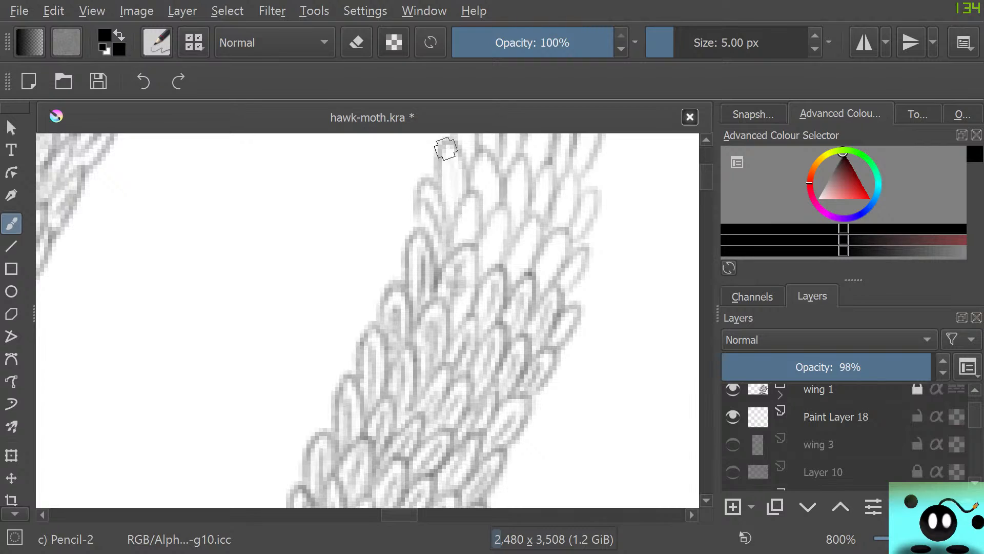
{"action": "left_click_drag", "start_coordinate": [448, 154], "coordinate": [454, 201]}
{"action": "left_click", "coordinate": [668, 43]}
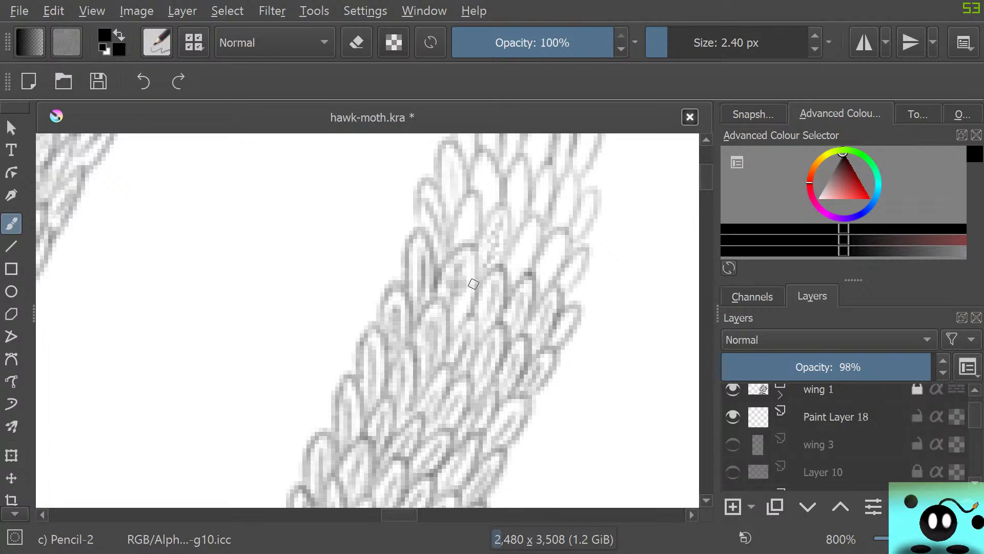
{"action": "left_click", "coordinate": [674, 44]}
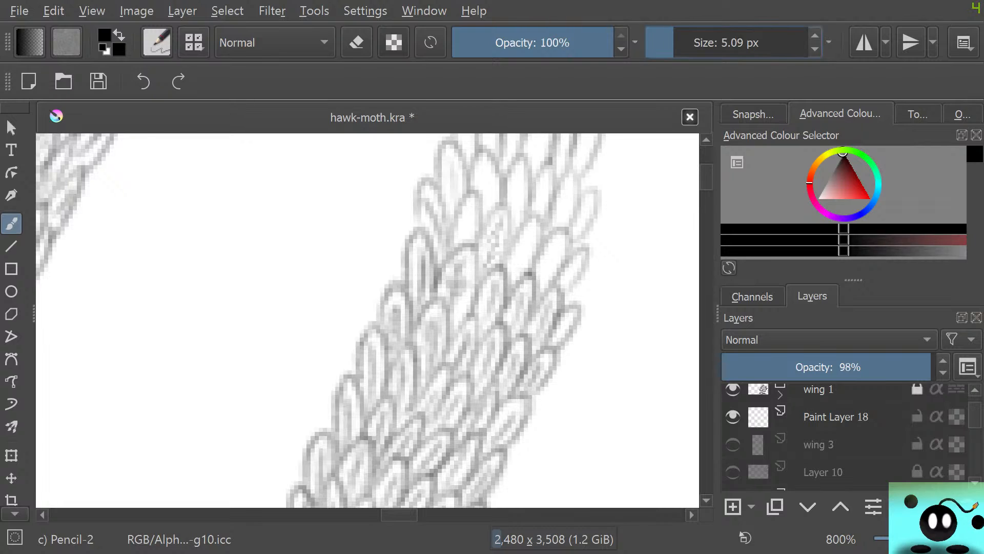
{"action": "left_click_drag", "start_coordinate": [675, 43], "coordinate": [673, 44]}
Erase the thin scribbled strokes inside the middle scale with a 2.76 px eraser and return to the pencil
{"action": "key", "text": "e"}
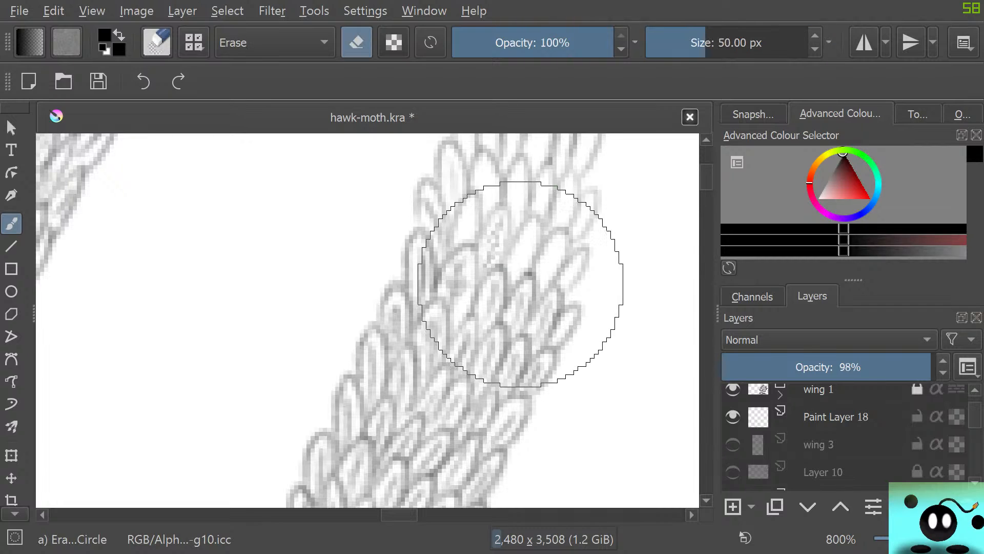
{"action": "left_click", "coordinate": [668, 43]}
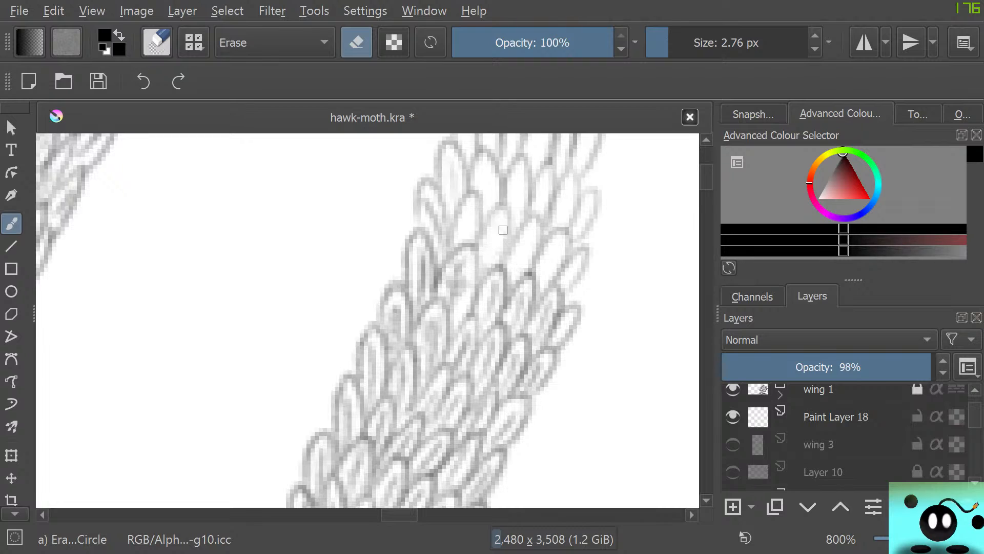
{"action": "key", "text": "slash"}
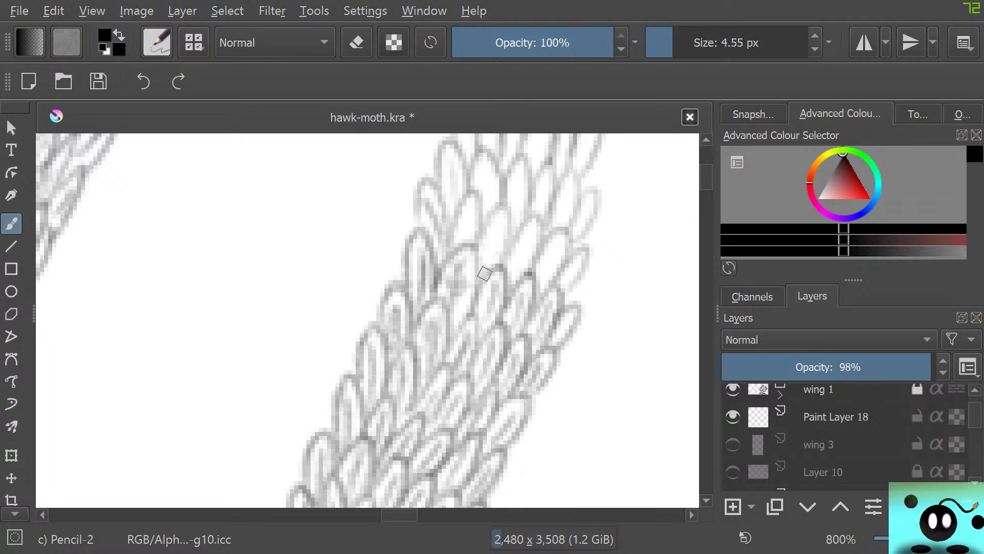
Shade the remaining scales of these rows from the middle through to the faint ones on the right edge
{"action": "mouse_move", "coordinate": [472, 209]}
{"action": "left_mouse_down"}
{"action": "mouse_move", "coordinate": [462, 244]}
{"action": "mouse_move", "coordinate": [475, 184]}
{"action": "mouse_move", "coordinate": [455, 234]}
{"action": "left_mouse_up"}
{"action": "mouse_move", "coordinate": [518, 265]}
{"action": "left_mouse_down"}
{"action": "mouse_move", "coordinate": [532, 241]}
{"action": "mouse_move", "coordinate": [516, 286]}
{"action": "mouse_move", "coordinate": [529, 215]}
{"action": "mouse_move", "coordinate": [502, 269]}
{"action": "mouse_move", "coordinate": [512, 225]}
{"action": "mouse_move", "coordinate": [506, 205]}
{"action": "left_mouse_up"}
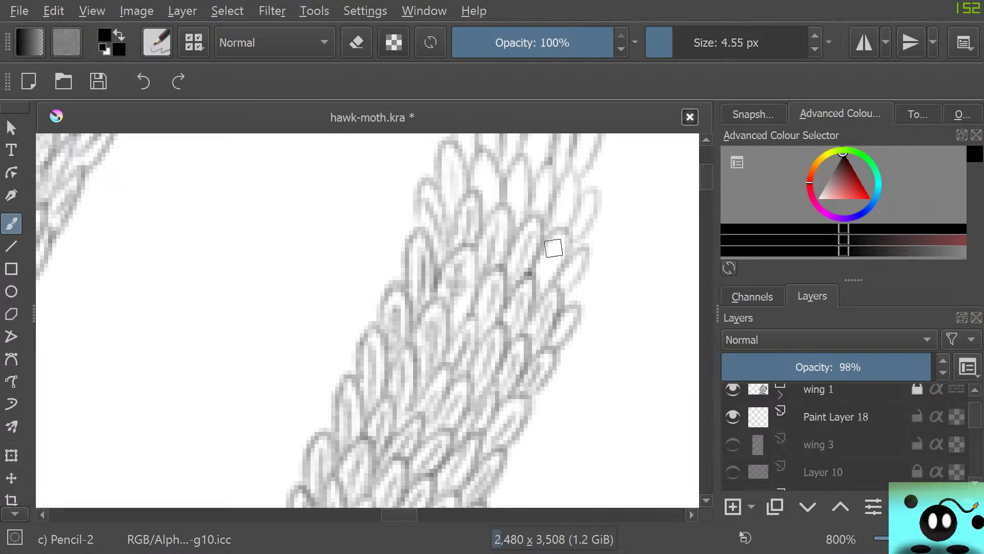
{"action": "mouse_move", "coordinate": [537, 283]}
{"action": "left_mouse_down"}
{"action": "mouse_move", "coordinate": [560, 244]}
{"action": "mouse_move", "coordinate": [558, 225]}
{"action": "left_mouse_up"}
{"action": "mouse_move", "coordinate": [564, 291]}
{"action": "left_mouse_down"}
{"action": "mouse_move", "coordinate": [578, 259]}
{"action": "mouse_move", "coordinate": [568, 286]}
{"action": "mouse_move", "coordinate": [577, 283]}
{"action": "mouse_move", "coordinate": [562, 268]}
{"action": "mouse_move", "coordinate": [564, 218]}
{"action": "mouse_move", "coordinate": [581, 231]}
{"action": "mouse_move", "coordinate": [588, 203]}
{"action": "mouse_move", "coordinate": [580, 238]}
{"action": "mouse_move", "coordinate": [574, 204]}
{"action": "mouse_move", "coordinate": [587, 195]}
{"action": "mouse_move", "coordinate": [556, 219]}
{"action": "mouse_move", "coordinate": [564, 197]}
{"action": "mouse_move", "coordinate": [579, 192]}
{"action": "mouse_move", "coordinate": [562, 183]}
{"action": "mouse_move", "coordinate": [537, 213]}
{"action": "mouse_move", "coordinate": [554, 173]}
{"action": "mouse_move", "coordinate": [540, 171]}
{"action": "mouse_move", "coordinate": [531, 208]}
{"action": "mouse_move", "coordinate": [510, 192]}
{"action": "mouse_move", "coordinate": [516, 211]}
{"action": "mouse_move", "coordinate": [519, 173]}
{"action": "mouse_move", "coordinate": [521, 211]}
{"action": "mouse_move", "coordinate": [533, 177]}
{"action": "mouse_move", "coordinate": [511, 175]}
{"action": "mouse_move", "coordinate": [506, 211]}
{"action": "mouse_move", "coordinate": [512, 202]}
{"action": "mouse_move", "coordinate": [469, 198]}
{"action": "mouse_move", "coordinate": [492, 198]}
{"action": "mouse_move", "coordinate": [488, 219]}
{"action": "mouse_move", "coordinate": [482, 153]}
{"action": "mouse_move", "coordinate": [470, 179]}
{"action": "mouse_move", "coordinate": [447, 175]}
{"action": "mouse_move", "coordinate": [453, 203]}
{"action": "mouse_move", "coordinate": [451, 158]}
{"action": "mouse_move", "coordinate": [455, 185]}
{"action": "mouse_move", "coordinate": [462, 156]}
{"action": "mouse_move", "coordinate": [446, 150]}
{"action": "mouse_move", "coordinate": [446, 248]}
{"action": "mouse_move", "coordinate": [459, 212]}
{"action": "mouse_move", "coordinate": [455, 192]}
{"action": "mouse_move", "coordinate": [426, 247]}
{"action": "mouse_move", "coordinate": [444, 252]}
{"action": "mouse_move", "coordinate": [442, 191]}
{"action": "mouse_move", "coordinate": [440, 207]}
{"action": "mouse_move", "coordinate": [424, 182]}
{"action": "mouse_move", "coordinate": [428, 231]}
{"action": "mouse_move", "coordinate": [416, 222]}
{"action": "mouse_move", "coordinate": [467, 201]}
{"action": "left_mouse_up"}
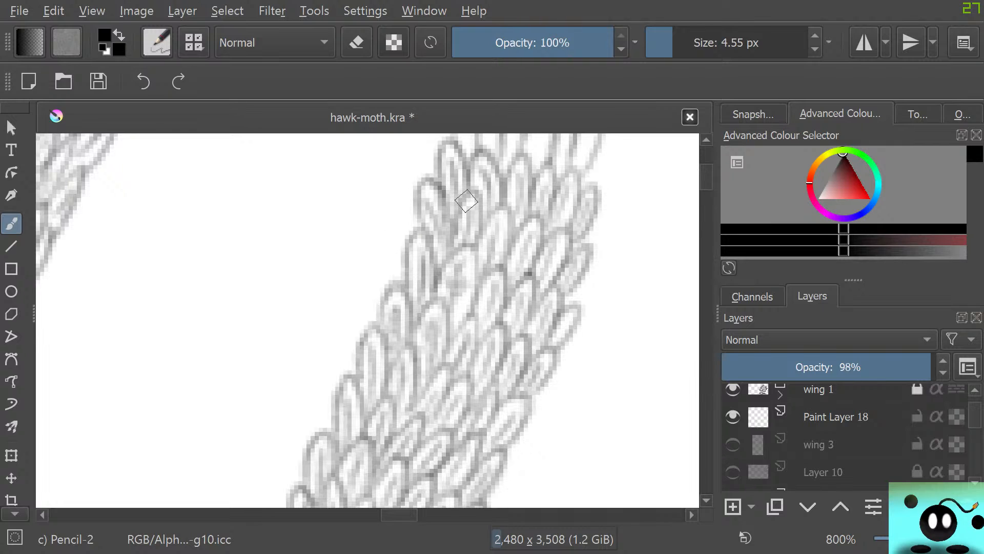
Shade the remaining rows of the strip up to its rounded tip, including the narrow scales along both edges
{"action": "left_click_drag", "start_coordinate": [706, 177], "coordinate": [706, 171]}
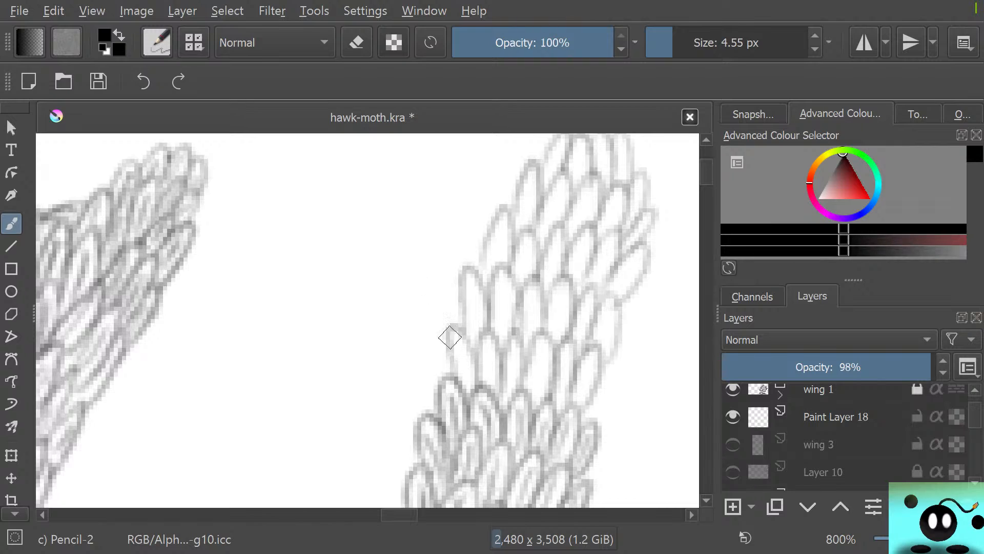
{"action": "mouse_move", "coordinate": [450, 337]}
{"action": "left_mouse_down"}
{"action": "mouse_move", "coordinate": [454, 383]}
{"action": "mouse_move", "coordinate": [462, 370]}
{"action": "mouse_move", "coordinate": [451, 327]}
{"action": "mouse_move", "coordinate": [452, 368]}
{"action": "left_mouse_up"}
{"action": "mouse_move", "coordinate": [490, 400]}
{"action": "left_mouse_down"}
{"action": "mouse_move", "coordinate": [501, 361]}
{"action": "mouse_move", "coordinate": [482, 353]}
{"action": "mouse_move", "coordinate": [479, 390]}
{"action": "mouse_move", "coordinate": [509, 383]}
{"action": "mouse_move", "coordinate": [511, 402]}
{"action": "mouse_move", "coordinate": [514, 383]}
{"action": "mouse_move", "coordinate": [515, 408]}
{"action": "mouse_move", "coordinate": [535, 405]}
{"action": "mouse_move", "coordinate": [542, 361]}
{"action": "mouse_move", "coordinate": [545, 405]}
{"action": "mouse_move", "coordinate": [531, 365]}
{"action": "mouse_move", "coordinate": [526, 400]}
{"action": "mouse_move", "coordinate": [569, 408]}
{"action": "mouse_move", "coordinate": [556, 412]}
{"action": "mouse_move", "coordinate": [566, 396]}
{"action": "mouse_move", "coordinate": [578, 411]}
{"action": "mouse_move", "coordinate": [595, 347]}
{"action": "mouse_move", "coordinate": [569, 401]}
{"action": "mouse_move", "coordinate": [615, 300]}
{"action": "mouse_move", "coordinate": [592, 327]}
{"action": "mouse_move", "coordinate": [562, 324]}
{"action": "mouse_move", "coordinate": [580, 342]}
{"action": "mouse_move", "coordinate": [588, 306]}
{"action": "mouse_move", "coordinate": [562, 347]}
{"action": "mouse_move", "coordinate": [546, 334]}
{"action": "mouse_move", "coordinate": [559, 319]}
{"action": "mouse_move", "coordinate": [558, 335]}
{"action": "mouse_move", "coordinate": [561, 278]}
{"action": "mouse_move", "coordinate": [506, 326]}
{"action": "mouse_move", "coordinate": [528, 327]}
{"action": "mouse_move", "coordinate": [535, 285]}
{"action": "mouse_move", "coordinate": [541, 331]}
{"action": "mouse_move", "coordinate": [521, 299]}
{"action": "mouse_move", "coordinate": [518, 350]}
{"action": "mouse_move", "coordinate": [494, 323]}
{"action": "mouse_move", "coordinate": [505, 332]}
{"action": "mouse_move", "coordinate": [505, 283]}
{"action": "mouse_move", "coordinate": [506, 336]}
{"action": "mouse_move", "coordinate": [501, 325]}
{"action": "mouse_move", "coordinate": [509, 324]}
{"action": "mouse_move", "coordinate": [504, 313]}
{"action": "mouse_move", "coordinate": [514, 331]}
{"action": "mouse_move", "coordinate": [494, 277]}
{"action": "mouse_move", "coordinate": [489, 314]}
{"action": "mouse_move", "coordinate": [438, 312]}
{"action": "mouse_move", "coordinate": [476, 337]}
{"action": "mouse_move", "coordinate": [469, 295]}
{"action": "mouse_move", "coordinate": [482, 335]}
{"action": "mouse_move", "coordinate": [470, 272]}
{"action": "mouse_move", "coordinate": [460, 291]}
{"action": "mouse_move", "coordinate": [469, 325]}
{"action": "mouse_move", "coordinate": [497, 278]}
{"action": "mouse_move", "coordinate": [499, 234]}
{"action": "mouse_move", "coordinate": [497, 271]}
{"action": "mouse_move", "coordinate": [511, 230]}
{"action": "mouse_move", "coordinate": [500, 219]}
{"action": "mouse_move", "coordinate": [478, 260]}
{"action": "mouse_move", "coordinate": [504, 255]}
{"action": "mouse_move", "coordinate": [518, 277]}
{"action": "mouse_move", "coordinate": [532, 279]}
{"action": "mouse_move", "coordinate": [520, 252]}
{"action": "mouse_move", "coordinate": [522, 276]}
{"action": "mouse_move", "coordinate": [548, 271]}
{"action": "mouse_move", "coordinate": [559, 244]}
{"action": "mouse_move", "coordinate": [556, 289]}
{"action": "mouse_move", "coordinate": [541, 270]}
{"action": "mouse_move", "coordinate": [536, 286]}
{"action": "mouse_move", "coordinate": [574, 291]}
{"action": "mouse_move", "coordinate": [579, 231]}
{"action": "mouse_move", "coordinate": [600, 295]}
{"action": "mouse_move", "coordinate": [600, 246]}
{"action": "mouse_move", "coordinate": [615, 282]}
{"action": "mouse_move", "coordinate": [637, 257]}
{"action": "mouse_move", "coordinate": [603, 291]}
{"action": "left_mouse_up"}
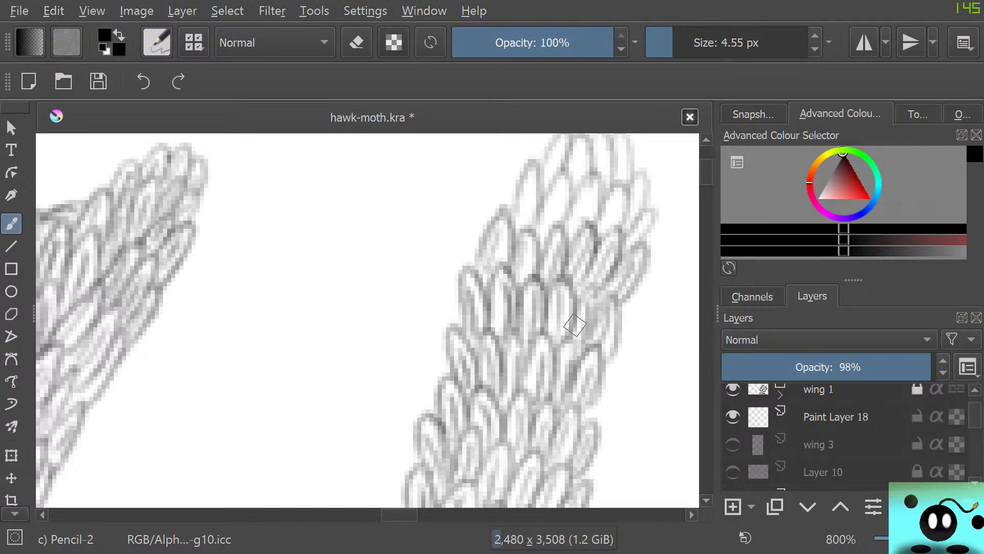
{"action": "mouse_move", "coordinate": [520, 212]}
{"action": "left_mouse_down"}
{"action": "mouse_move", "coordinate": [532, 191]}
{"action": "mouse_move", "coordinate": [516, 235]}
{"action": "mouse_move", "coordinate": [524, 213]}
{"action": "mouse_move", "coordinate": [526, 231]}
{"action": "mouse_move", "coordinate": [531, 180]}
{"action": "mouse_move", "coordinate": [530, 222]}
{"action": "mouse_move", "coordinate": [537, 166]}
{"action": "mouse_move", "coordinate": [523, 172]}
{"action": "mouse_move", "coordinate": [509, 233]}
{"action": "mouse_move", "coordinate": [544, 226]}
{"action": "mouse_move", "coordinate": [557, 205]}
{"action": "mouse_move", "coordinate": [557, 218]}
{"action": "mouse_move", "coordinate": [569, 167]}
{"action": "mouse_move", "coordinate": [534, 233]}
{"action": "mouse_move", "coordinate": [572, 228]}
{"action": "mouse_move", "coordinate": [599, 182]}
{"action": "mouse_move", "coordinate": [562, 244]}
{"action": "mouse_move", "coordinate": [616, 199]}
{"action": "mouse_move", "coordinate": [612, 229]}
{"action": "mouse_move", "coordinate": [593, 216]}
{"action": "mouse_move", "coordinate": [620, 187]}
{"action": "mouse_move", "coordinate": [631, 213]}
{"action": "mouse_move", "coordinate": [638, 181]}
{"action": "mouse_move", "coordinate": [630, 227]}
{"action": "mouse_move", "coordinate": [647, 172]}
{"action": "mouse_move", "coordinate": [636, 179]}
{"action": "mouse_move", "coordinate": [620, 251]}
{"action": "left_mouse_up"}
{"action": "scroll", "coordinate": [690, 175], "scroll_direction": "up", "scroll_amount": 3}
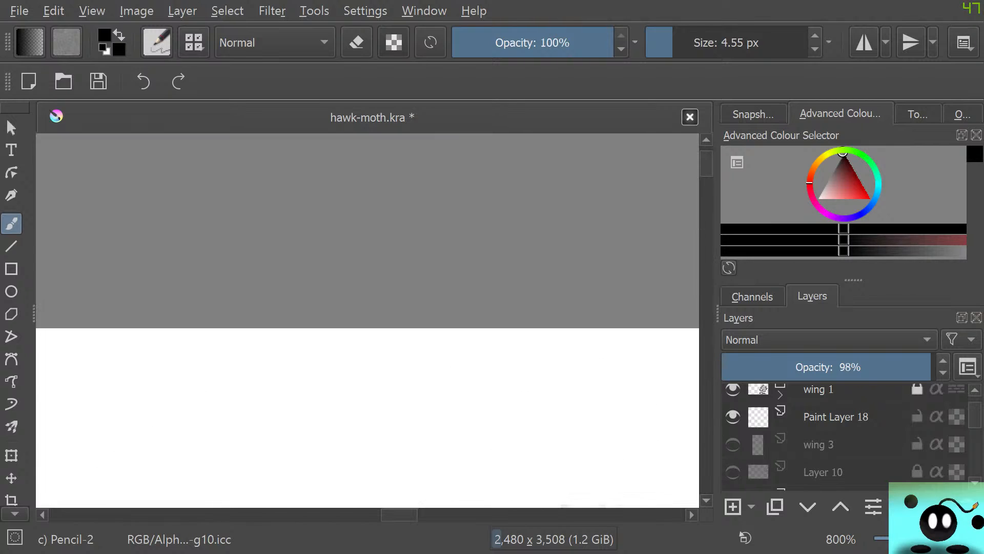
{"action": "mouse_move", "coordinate": [562, 330]}
{"action": "left_mouse_down"}
{"action": "mouse_move", "coordinate": [543, 346]}
{"action": "mouse_move", "coordinate": [559, 366]}
{"action": "mouse_move", "coordinate": [573, 371]}
{"action": "mouse_move", "coordinate": [579, 350]}
{"action": "mouse_move", "coordinate": [584, 366]}
{"action": "mouse_move", "coordinate": [573, 343]}
{"action": "mouse_move", "coordinate": [571, 353]}
{"action": "mouse_move", "coordinate": [603, 366]}
{"action": "mouse_move", "coordinate": [598, 333]}
{"action": "mouse_move", "coordinate": [604, 364]}
{"action": "mouse_move", "coordinate": [613, 349]}
{"action": "mouse_move", "coordinate": [596, 328]}
{"action": "mouse_move", "coordinate": [591, 344]}
{"action": "mouse_move", "coordinate": [620, 369]}
{"action": "mouse_move", "coordinate": [621, 343]}
{"action": "mouse_move", "coordinate": [624, 369]}
{"action": "mouse_move", "coordinate": [615, 324]}
{"action": "left_mouse_up"}
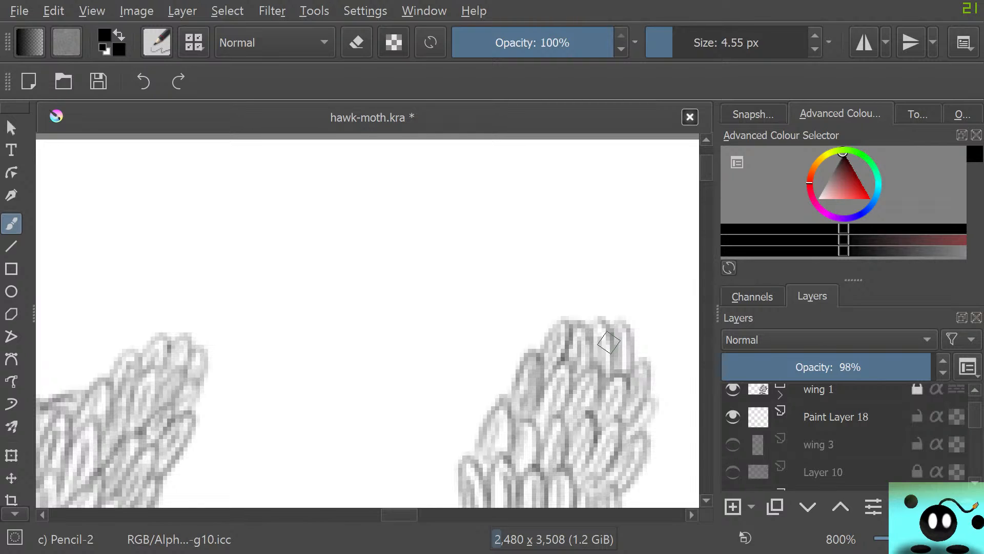
Examine the whole shaded strip and its tip against the neighbouring wing strips
{"action": "scroll", "coordinate": [343, 301], "scroll_direction": "down", "scroll_amount": 8}
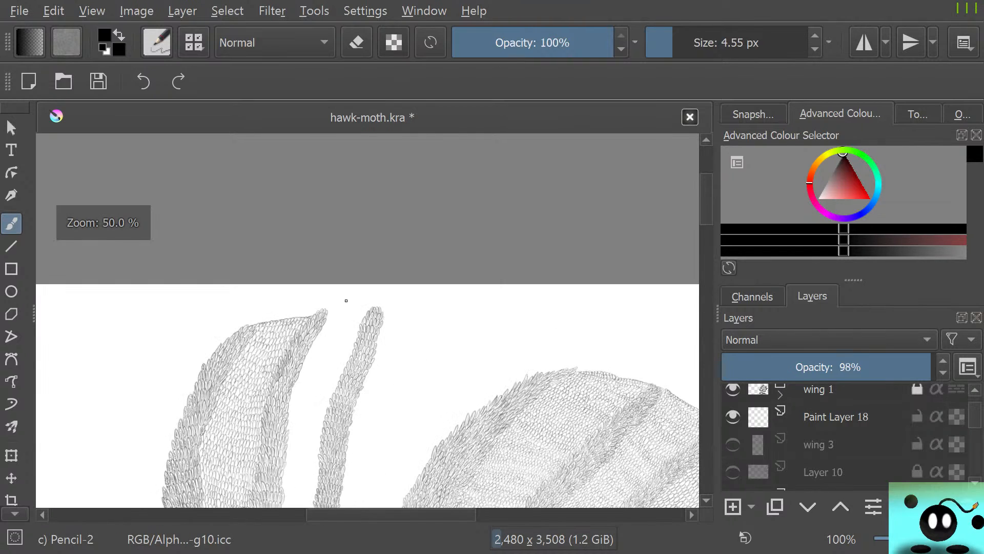
{"action": "scroll", "coordinate": [338, 318], "scroll_direction": "down", "scroll_amount": 2}
{"action": "scroll", "coordinate": [308, 320], "scroll_direction": "up", "scroll_amount": 7}
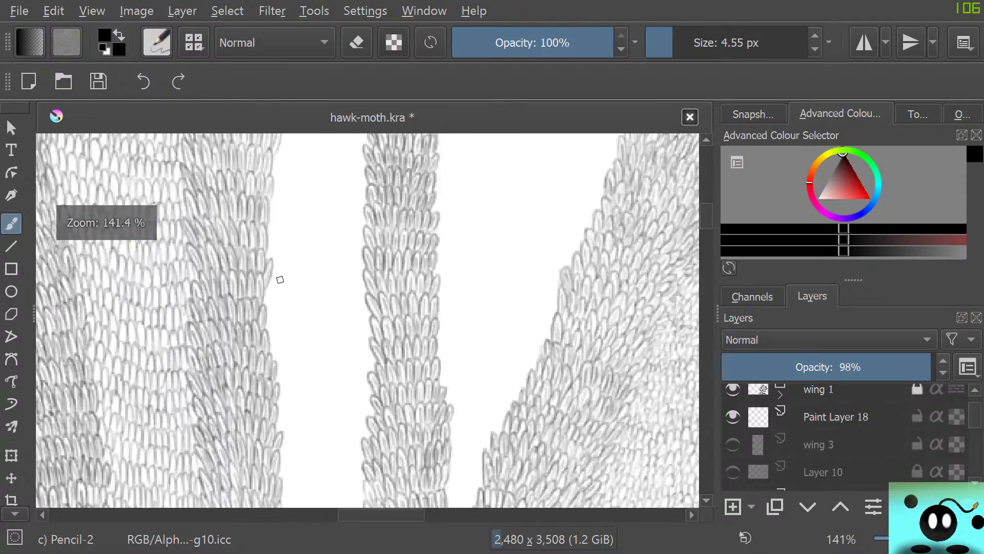
{"action": "scroll", "coordinate": [305, 323], "scroll_direction": "down", "scroll_amount": 5}
{"action": "scroll", "coordinate": [311, 281], "scroll_direction": "up", "scroll_amount": 4}
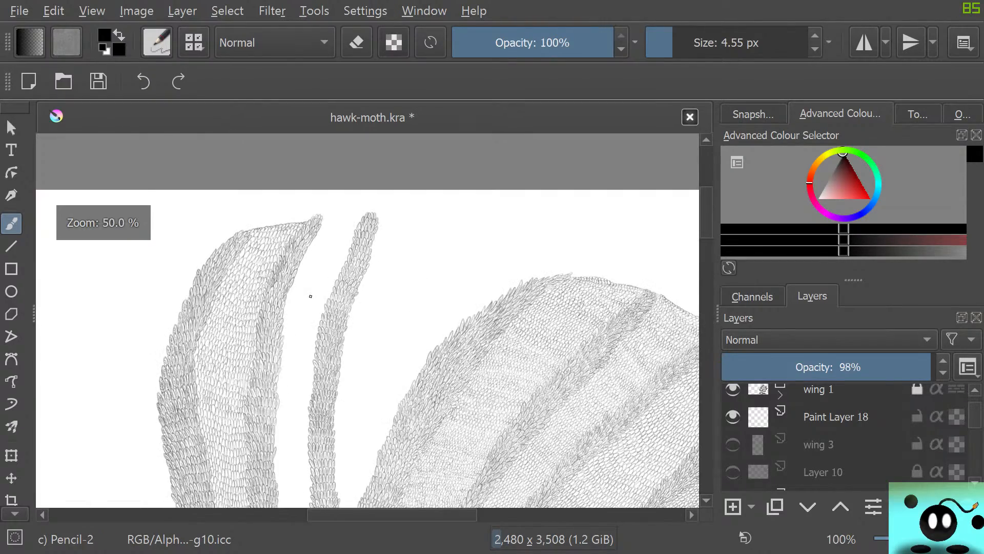
{"action": "scroll", "coordinate": [311, 297], "scroll_direction": "down", "scroll_amount": 1}
{"action": "scroll", "coordinate": [311, 297], "scroll_direction": "up", "scroll_amount": 3}
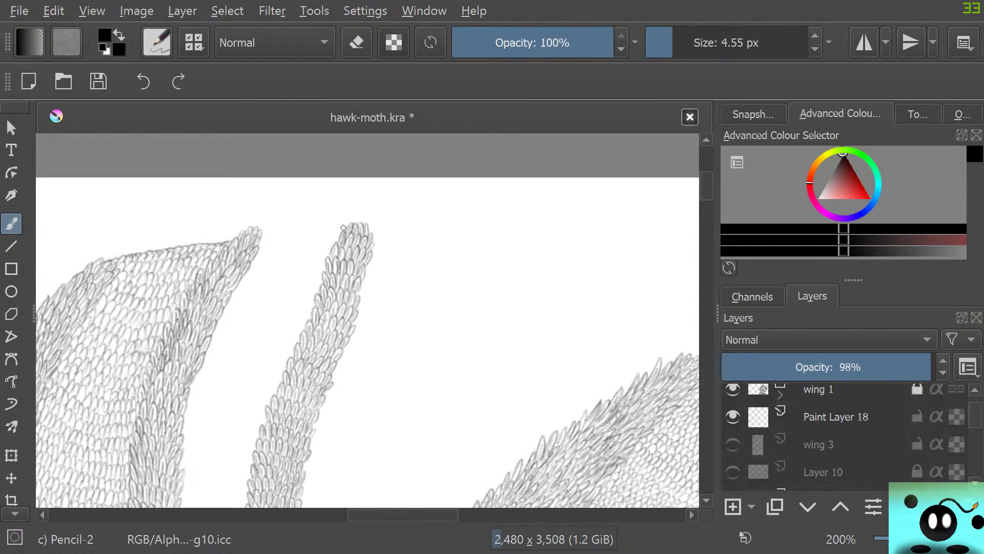
{"action": "scroll", "coordinate": [343, 227], "scroll_direction": "up", "scroll_amount": 4}
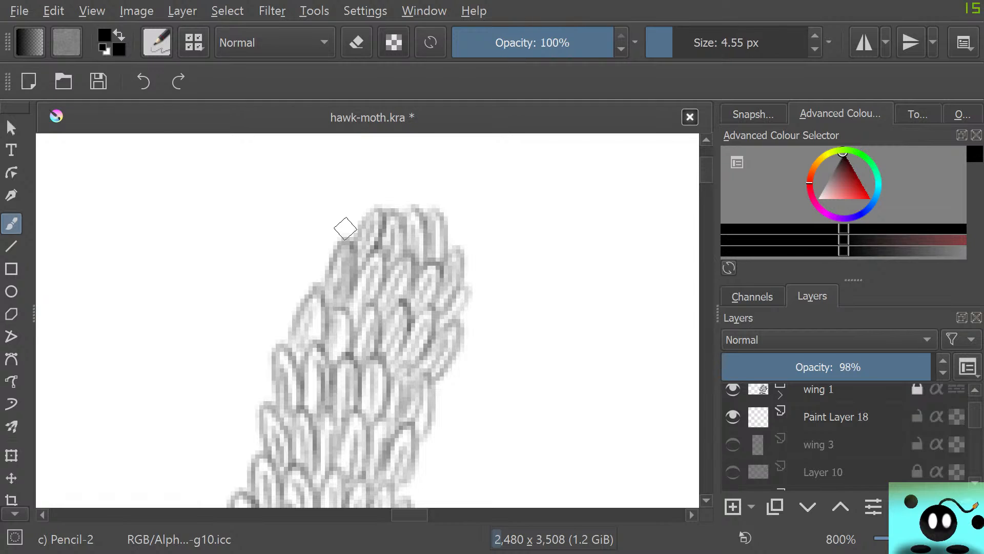
{"action": "scroll", "coordinate": [345, 227], "scroll_direction": "down", "scroll_amount": 2}
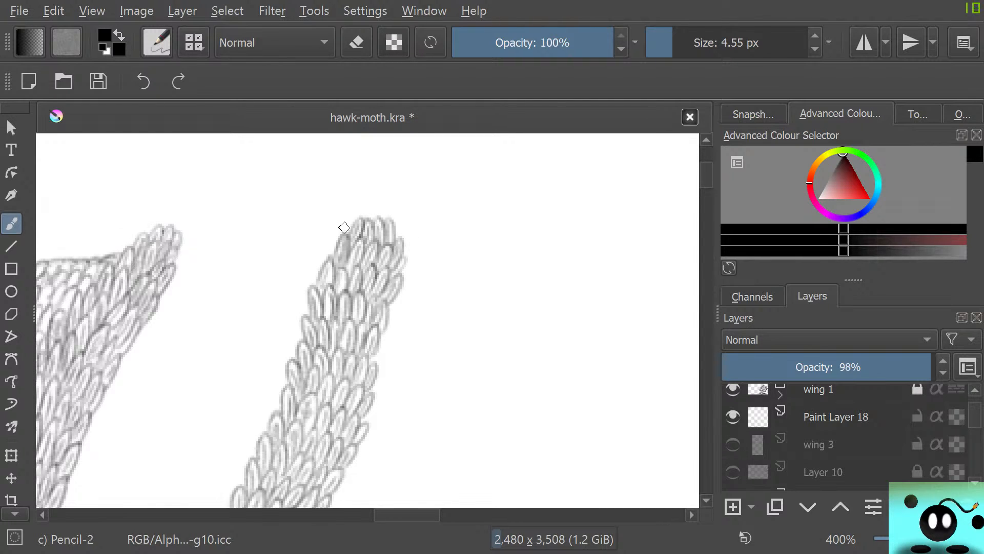
{"action": "scroll", "coordinate": [345, 227], "scroll_direction": "up", "scroll_amount": 1}
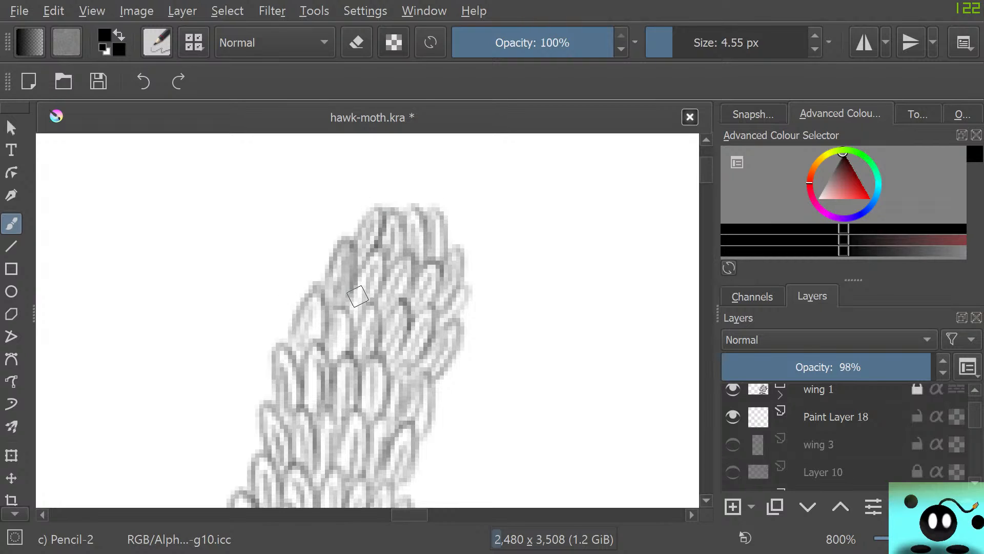
Erase the outermost left-edge scales just below the strip's tip with an 8.47 px eraser to narrow it, and return to the pencil
{"action": "key", "text": "e"}
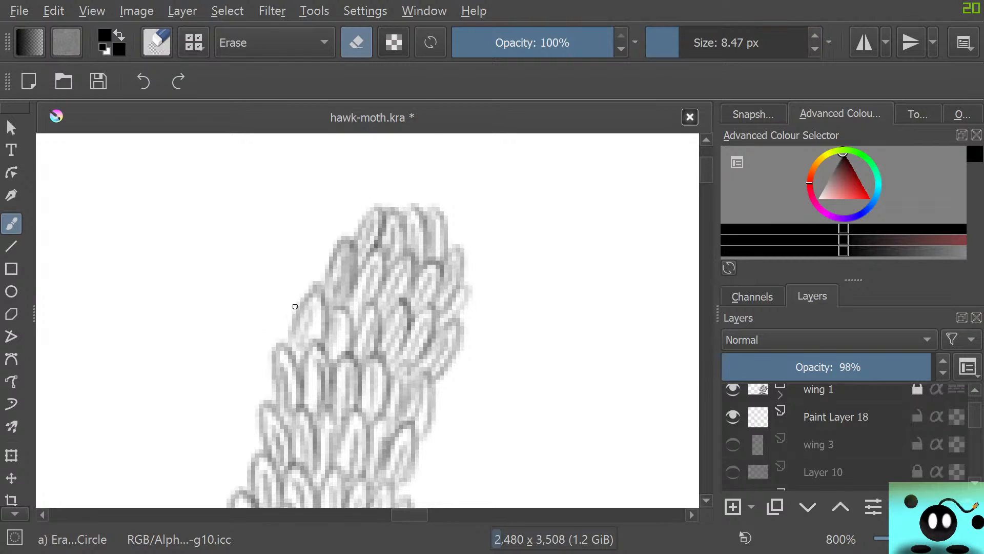
{"action": "mouse_move", "coordinate": [297, 307]}
{"action": "left_mouse_down"}
{"action": "mouse_move", "coordinate": [299, 321]}
{"action": "mouse_move", "coordinate": [345, 238]}
{"action": "mouse_move", "coordinate": [337, 294]}
{"action": "mouse_move", "coordinate": [299, 325]}
{"action": "mouse_move", "coordinate": [299, 352]}
{"action": "mouse_move", "coordinate": [313, 331]}
{"action": "left_mouse_up"}
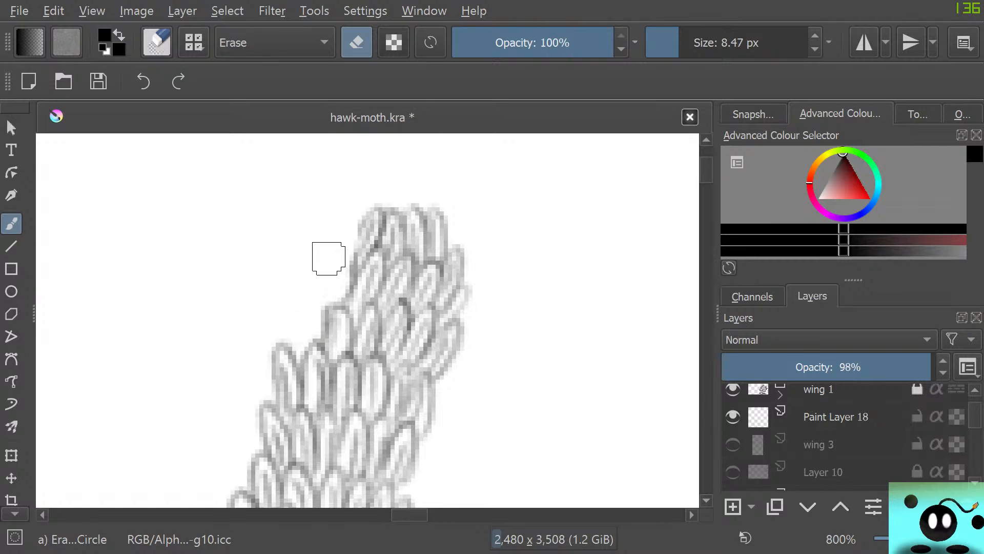
{"action": "mouse_move", "coordinate": [361, 251]}
{"action": "left_mouse_down"}
{"action": "mouse_move", "coordinate": [347, 277]}
{"action": "mouse_move", "coordinate": [373, 208]}
{"action": "mouse_move", "coordinate": [369, 235]}
{"action": "left_mouse_up"}
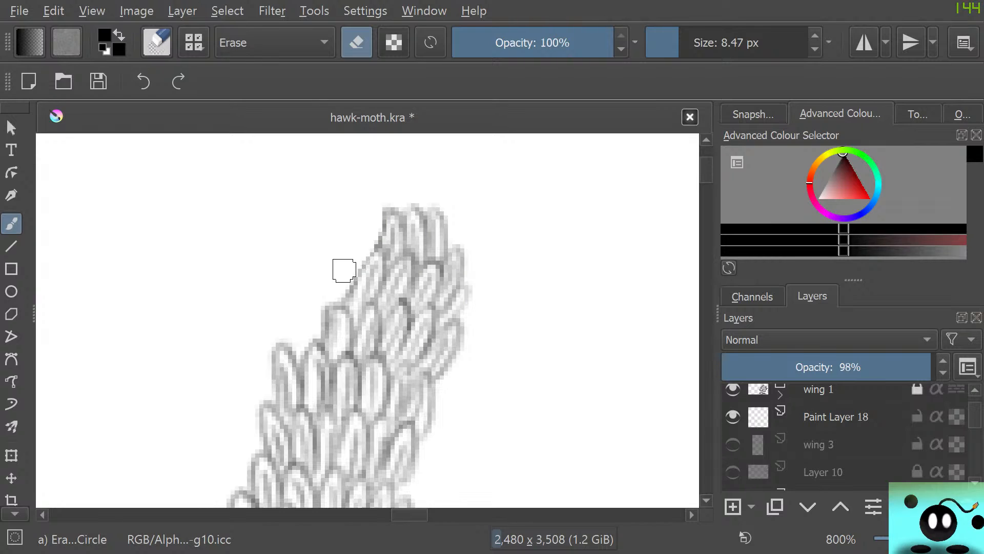
{"action": "mouse_move", "coordinate": [321, 290]}
{"action": "left_mouse_down"}
{"action": "mouse_move", "coordinate": [307, 316]}
{"action": "mouse_move", "coordinate": [325, 308]}
{"action": "left_mouse_up"}
{"action": "key", "text": "e"}
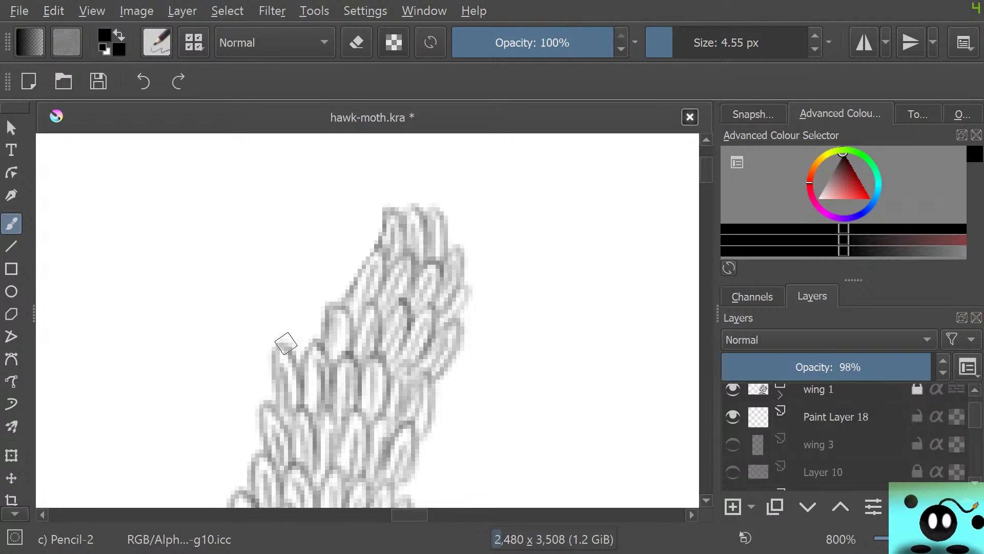
Examine the narrowed tip and the strip's full length down to its junction with the large wing and body
{"action": "key", "text": "1"}
{"action": "scroll", "coordinate": [226, 283], "scroll_direction": "down", "scroll_amount": 1}
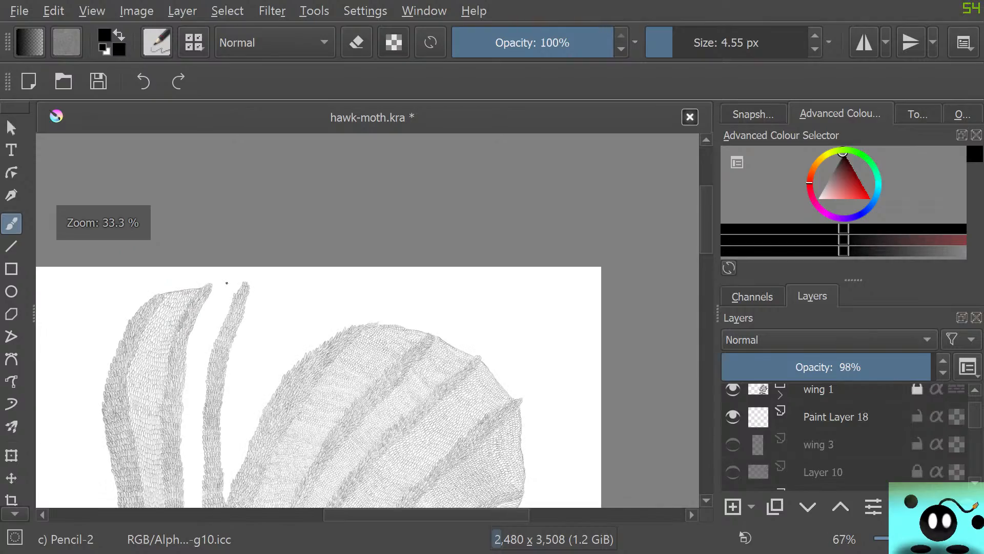
{"action": "scroll", "coordinate": [226, 282], "scroll_direction": "down", "scroll_amount": 3}
{"action": "scroll", "coordinate": [294, 374], "scroll_direction": "up", "scroll_amount": 6}
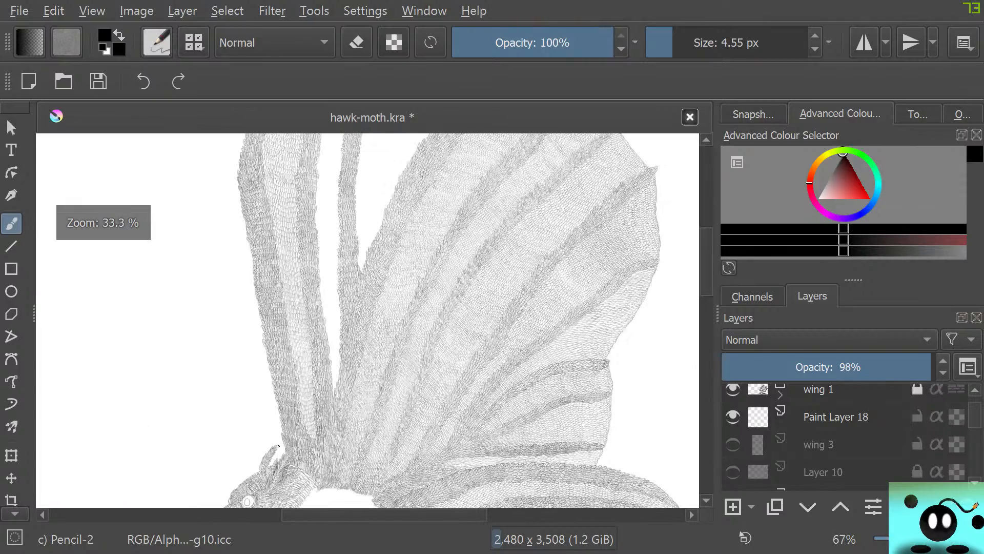
{"action": "scroll", "coordinate": [294, 374], "scroll_direction": "down", "scroll_amount": 6}
{"action": "scroll", "coordinate": [295, 339], "scroll_direction": "up", "scroll_amount": 6}
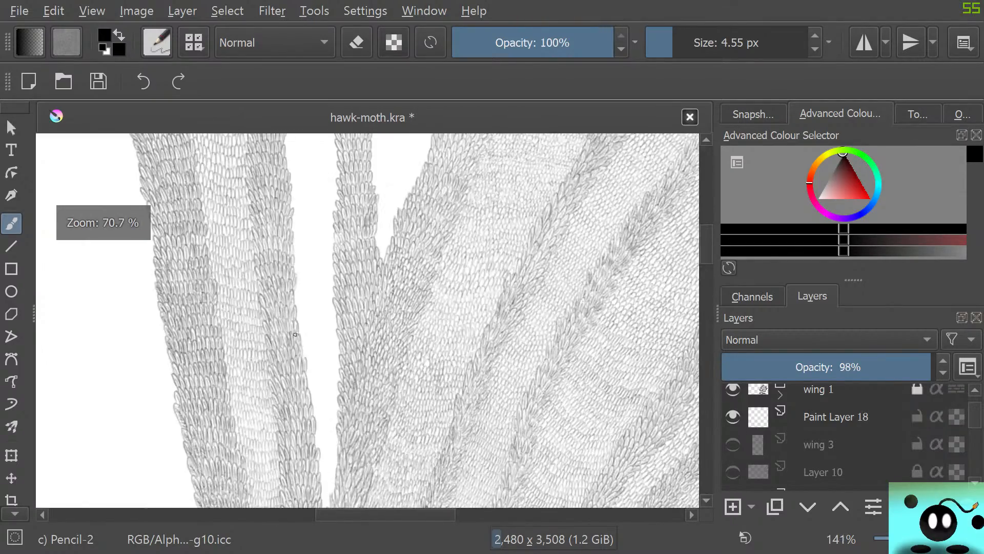
{"action": "scroll", "coordinate": [295, 326], "scroll_direction": "down", "scroll_amount": 5}
{"action": "scroll", "coordinate": [294, 326], "scroll_direction": "up", "scroll_amount": 3}
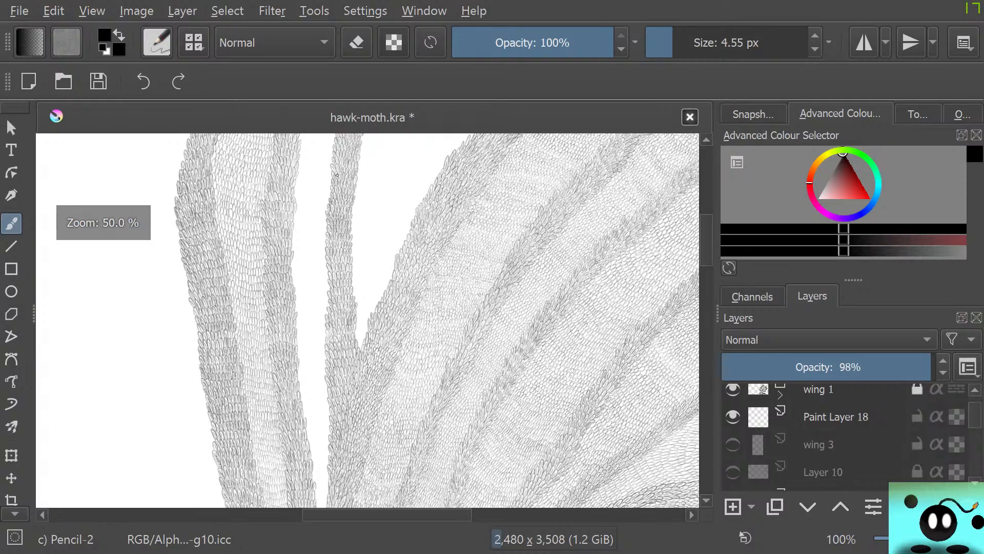
{"action": "scroll", "coordinate": [252, 199], "scroll_direction": "down", "scroll_amount": 5}
{"action": "scroll", "coordinate": [290, 138], "scroll_direction": "up", "scroll_amount": 3}
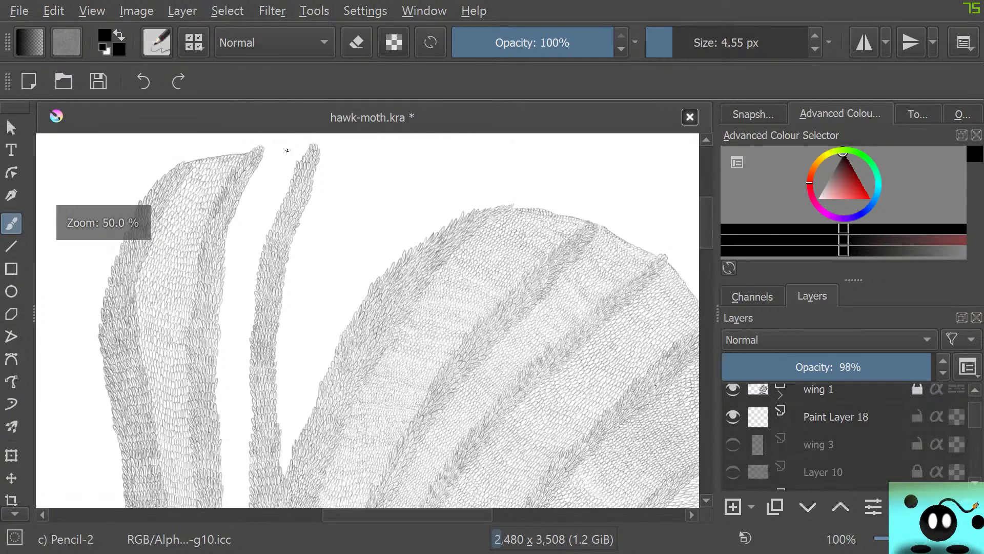
{"action": "scroll", "coordinate": [287, 150], "scroll_direction": "down", "scroll_amount": 3}
{"action": "scroll", "coordinate": [193, 337], "scroll_direction": "up", "scroll_amount": 6}
{"action": "scroll", "coordinate": [193, 336], "scroll_direction": "down", "scroll_amount": 2}
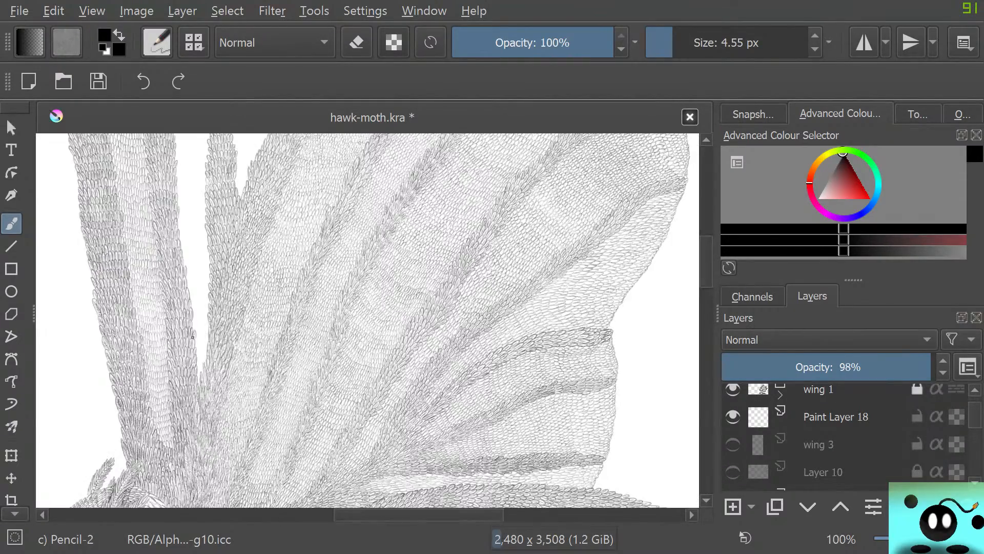
Select the paint layer directly above the wing 3 layer in its group
{"action": "scroll", "coordinate": [193, 337], "scroll_direction": "up", "scroll_amount": 4}
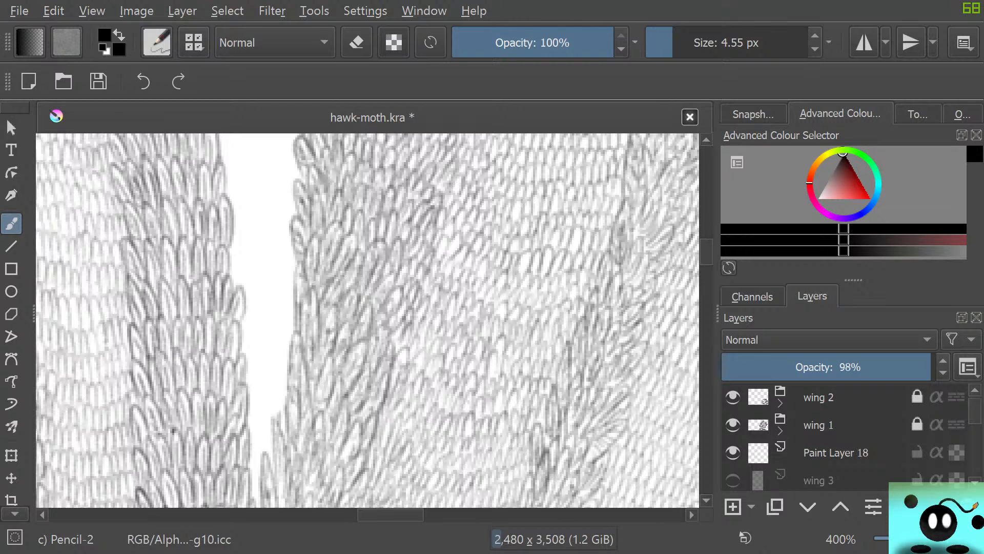
{"action": "scroll", "coordinate": [845, 438], "scroll_direction": "down", "scroll_amount": 5}
{"action": "scroll", "coordinate": [845, 438], "scroll_direction": "up", "scroll_amount": 2}
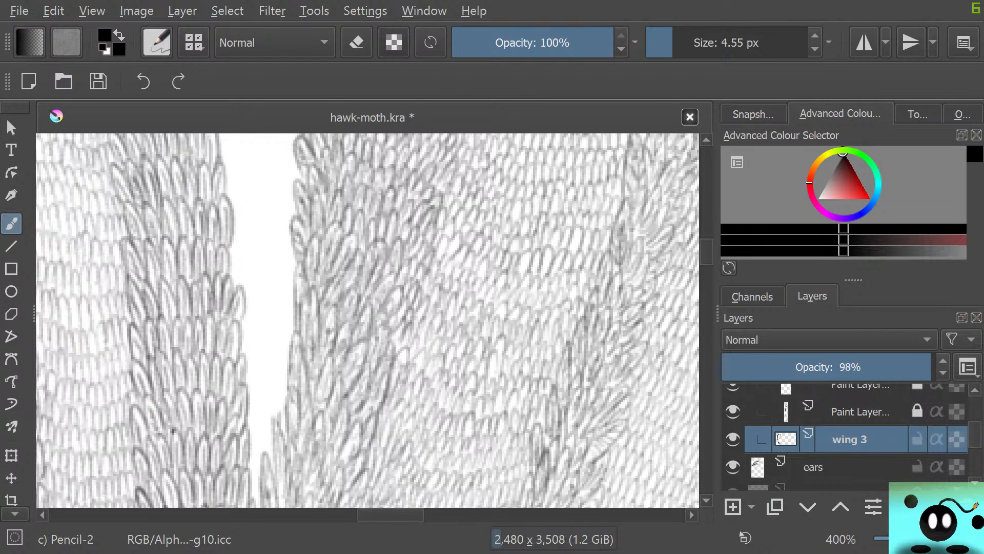
{"action": "key", "text": "Page_Up"}
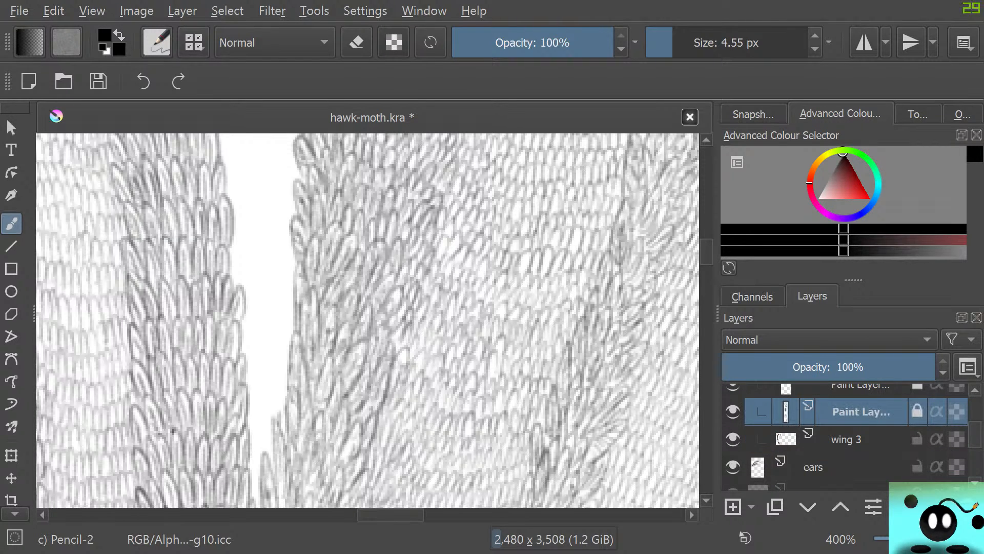
Unlock the selected paint layer and lock the wing 3 layer, ready for work near the gap between the strips
{"action": "scroll", "coordinate": [287, 364], "scroll_direction": "down", "scroll_amount": 2}
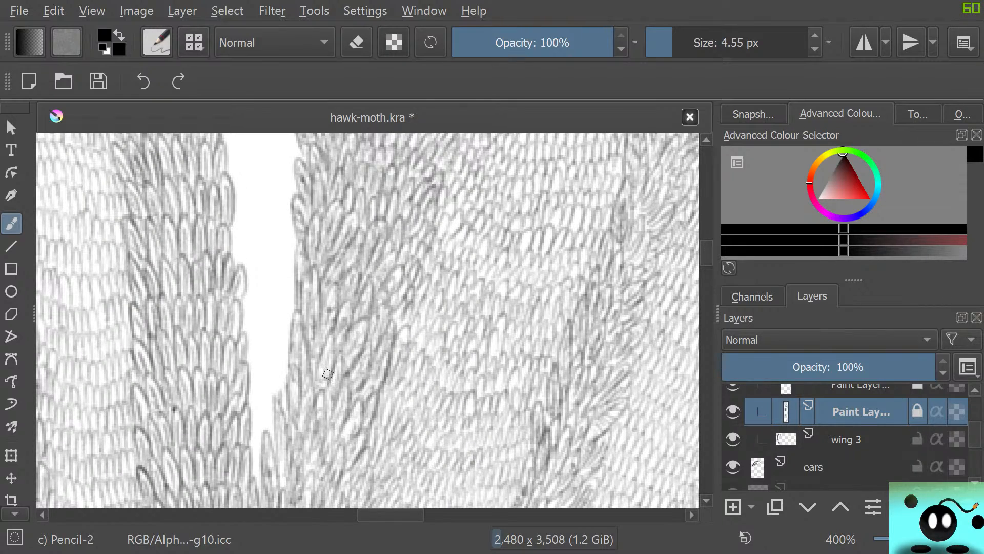
{"action": "scroll", "coordinate": [257, 464], "scroll_direction": "down", "scroll_amount": 1}
{"action": "scroll", "coordinate": [255, 468], "scroll_direction": "up", "scroll_amount": 4}
{"action": "scroll", "coordinate": [255, 468], "scroll_direction": "down", "scroll_amount": 3}
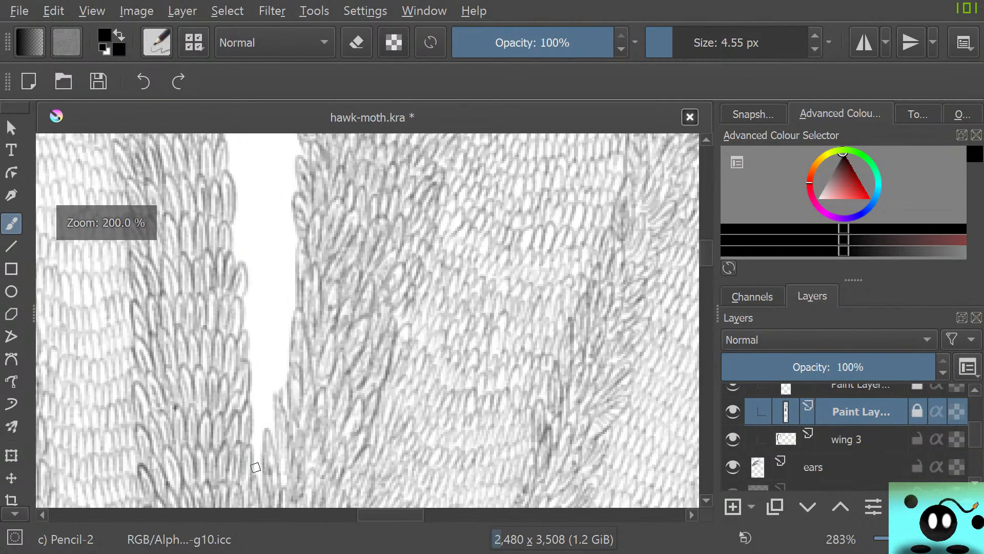
{"action": "scroll", "coordinate": [255, 467], "scroll_direction": "up", "scroll_amount": 5}
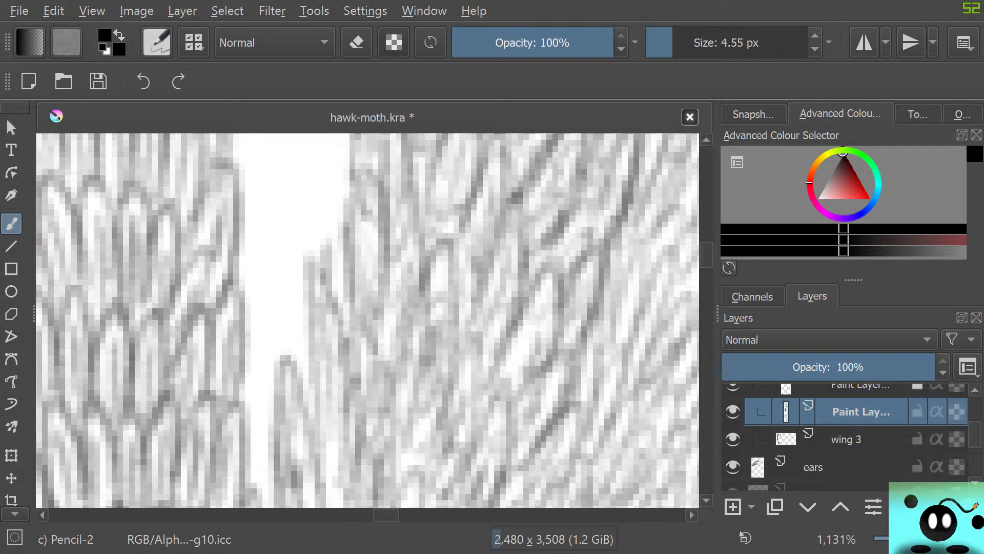
{"action": "scroll", "coordinate": [303, 369], "scroll_direction": "down", "scroll_amount": 7}
{"action": "scroll", "coordinate": [41, 310], "scroll_direction": "up", "scroll_amount": 3}
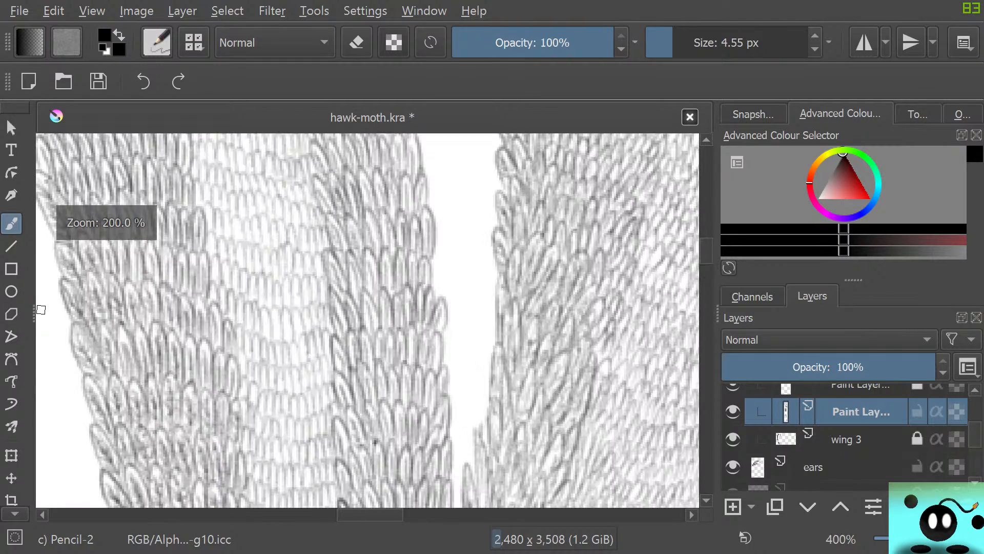
{"action": "scroll", "coordinate": [177, 366], "scroll_direction": "down", "scroll_amount": 2}
{"action": "scroll", "coordinate": [637, 441], "scroll_direction": "up", "scroll_amount": 3}
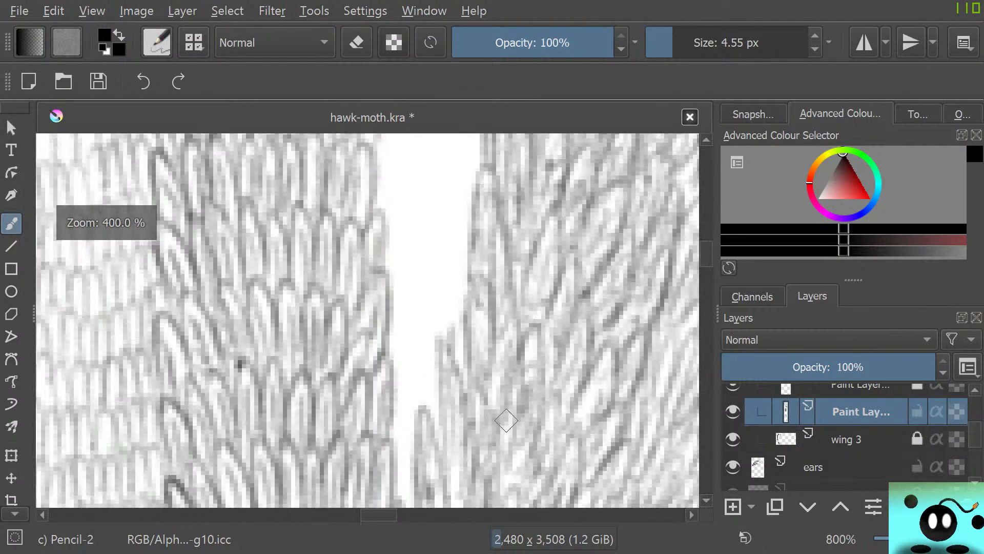
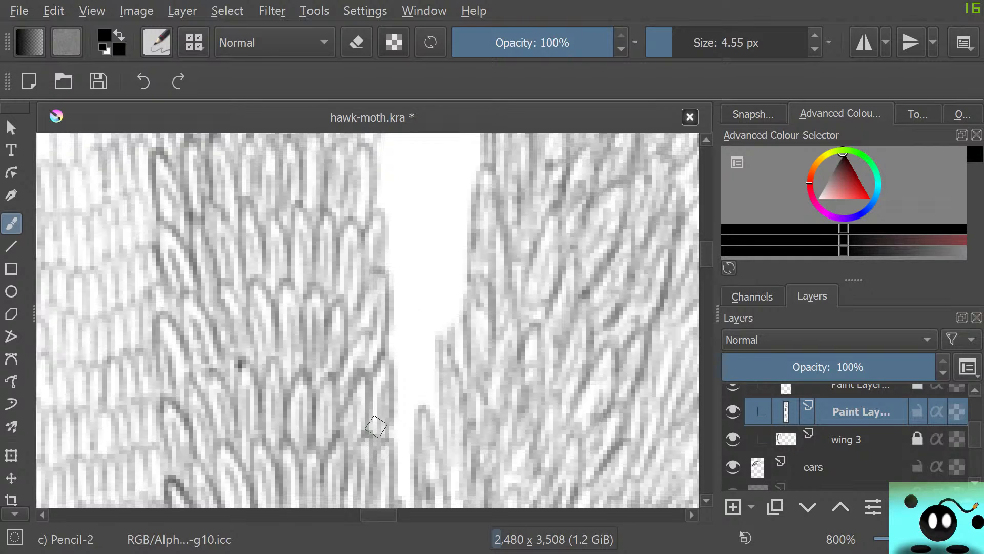
Pencil short rows of small upright scales across the narrow bottom of the white gap between the two strips, using the 4.55 px pencil
{"action": "scroll", "coordinate": [367, 320], "scroll_direction": "down", "scroll_amount": 3}
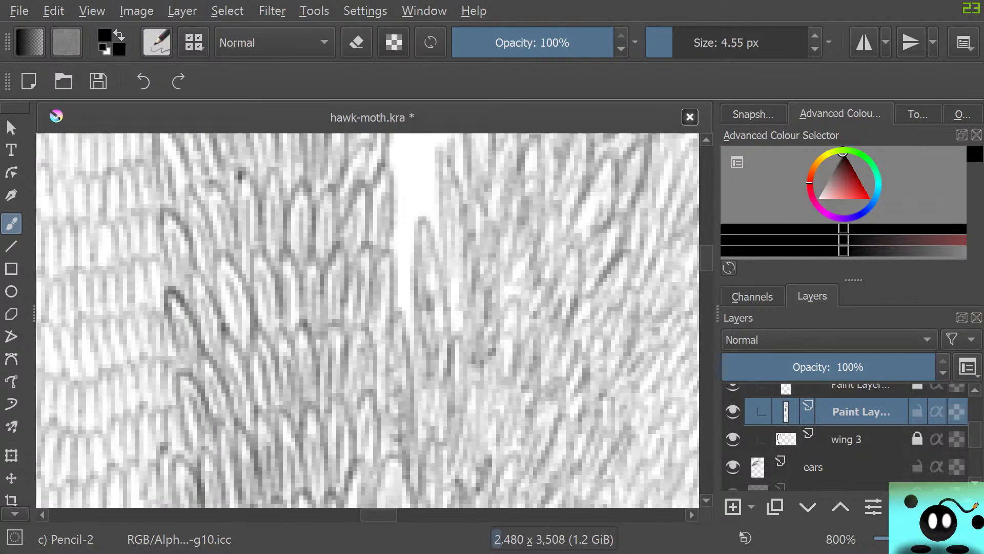
{"action": "mouse_move", "coordinate": [401, 437]}
{"action": "left_mouse_down"}
{"action": "mouse_move", "coordinate": [401, 414]}
{"action": "mouse_move", "coordinate": [417, 464]}
{"action": "left_mouse_up"}
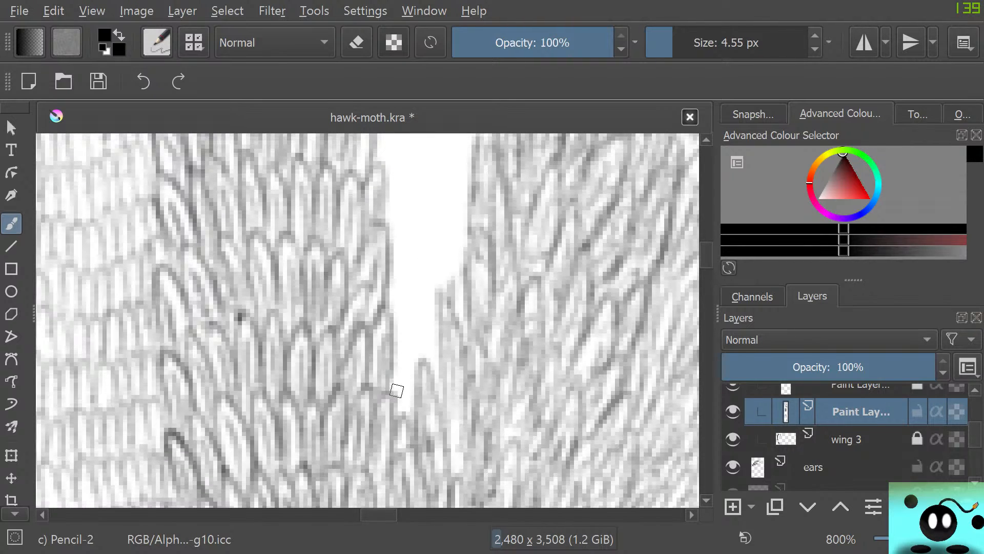
{"action": "mouse_move", "coordinate": [396, 390]}
{"action": "left_mouse_down"}
{"action": "mouse_move", "coordinate": [400, 414]}
{"action": "mouse_move", "coordinate": [415, 408]}
{"action": "mouse_move", "coordinate": [391, 391]}
{"action": "mouse_move", "coordinate": [400, 354]}
{"action": "mouse_move", "coordinate": [410, 392]}
{"action": "mouse_move", "coordinate": [418, 340]}
{"action": "mouse_move", "coordinate": [425, 356]}
{"action": "mouse_move", "coordinate": [442, 353]}
{"action": "mouse_move", "coordinate": [416, 394]}
{"action": "mouse_move", "coordinate": [432, 376]}
{"action": "mouse_move", "coordinate": [438, 410]}
{"action": "left_mouse_up"}
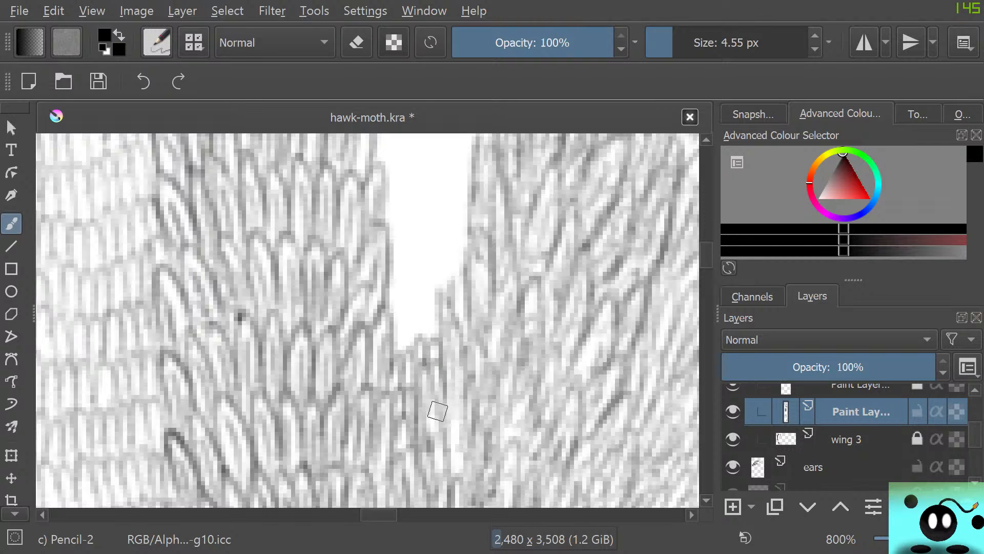
{"action": "mouse_move", "coordinate": [395, 316]}
{"action": "left_mouse_down"}
{"action": "mouse_move", "coordinate": [402, 348]}
{"action": "mouse_move", "coordinate": [410, 315]}
{"action": "mouse_move", "coordinate": [433, 343]}
{"action": "mouse_move", "coordinate": [384, 305]}
{"action": "mouse_move", "coordinate": [393, 299]}
{"action": "mouse_move", "coordinate": [384, 294]}
{"action": "mouse_move", "coordinate": [398, 315]}
{"action": "mouse_move", "coordinate": [408, 270]}
{"action": "mouse_move", "coordinate": [427, 313]}
{"action": "mouse_move", "coordinate": [438, 267]}
{"action": "mouse_move", "coordinate": [433, 276]}
{"action": "mouse_move", "coordinate": [465, 307]}
{"action": "left_mouse_up"}
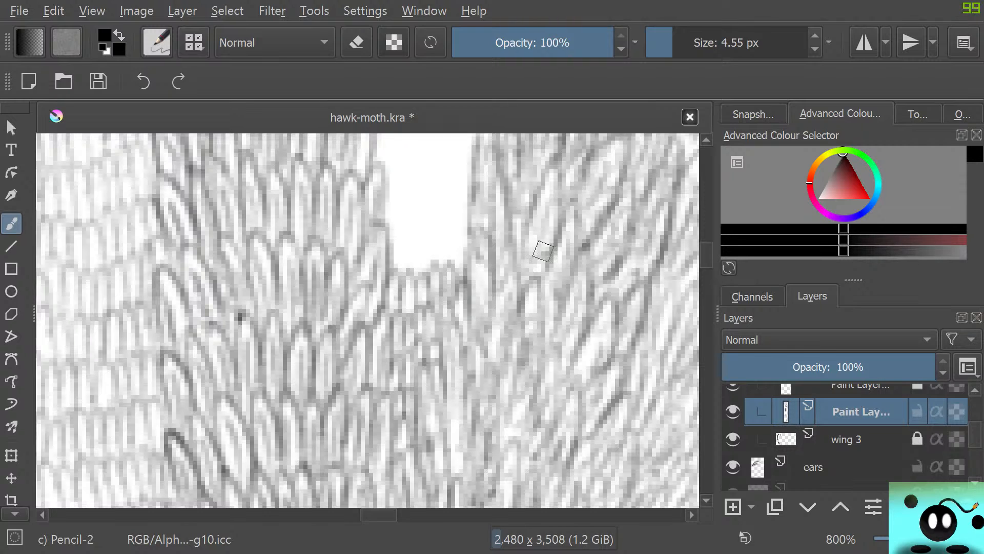
{"action": "scroll", "coordinate": [367, 319], "scroll_direction": "up", "scroll_amount": 2}
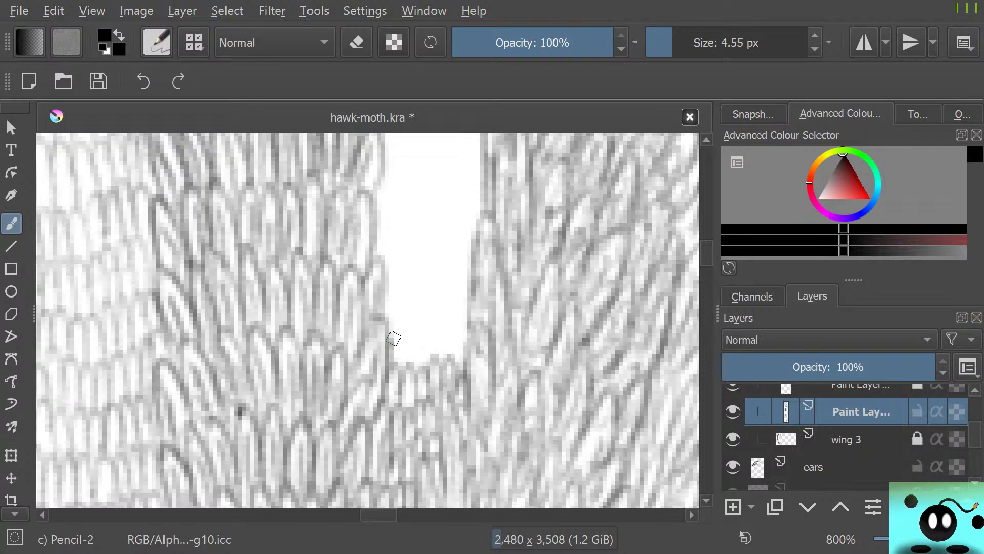
{"action": "mouse_move", "coordinate": [394, 339]}
{"action": "left_mouse_down"}
{"action": "mouse_move", "coordinate": [412, 359]}
{"action": "mouse_move", "coordinate": [450, 329]}
{"action": "mouse_move", "coordinate": [466, 376]}
{"action": "mouse_move", "coordinate": [391, 325]}
{"action": "mouse_move", "coordinate": [402, 330]}
{"action": "mouse_move", "coordinate": [433, 304]}
{"action": "mouse_move", "coordinate": [468, 336]}
{"action": "left_mouse_up"}
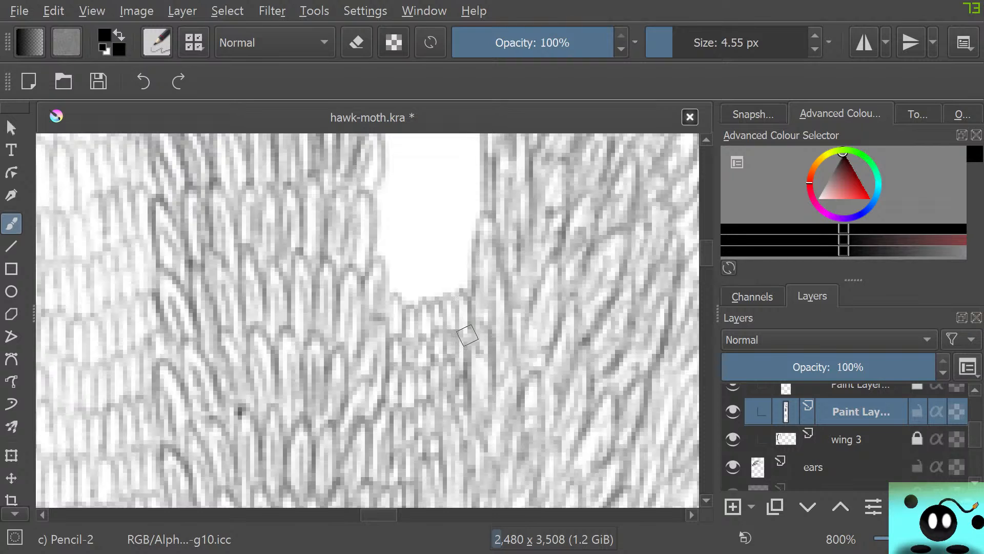
{"action": "mouse_move", "coordinate": [376, 255]}
{"action": "left_mouse_down"}
{"action": "mouse_move", "coordinate": [390, 272]}
{"action": "mouse_move", "coordinate": [388, 293]}
{"action": "mouse_move", "coordinate": [402, 301]}
{"action": "mouse_move", "coordinate": [411, 248]}
{"action": "mouse_move", "coordinate": [416, 287]}
{"action": "mouse_move", "coordinate": [431, 299]}
{"action": "mouse_move", "coordinate": [431, 277]}
{"action": "mouse_move", "coordinate": [446, 294]}
{"action": "mouse_move", "coordinate": [456, 265]}
{"action": "mouse_move", "coordinate": [466, 314]}
{"action": "left_mouse_up"}
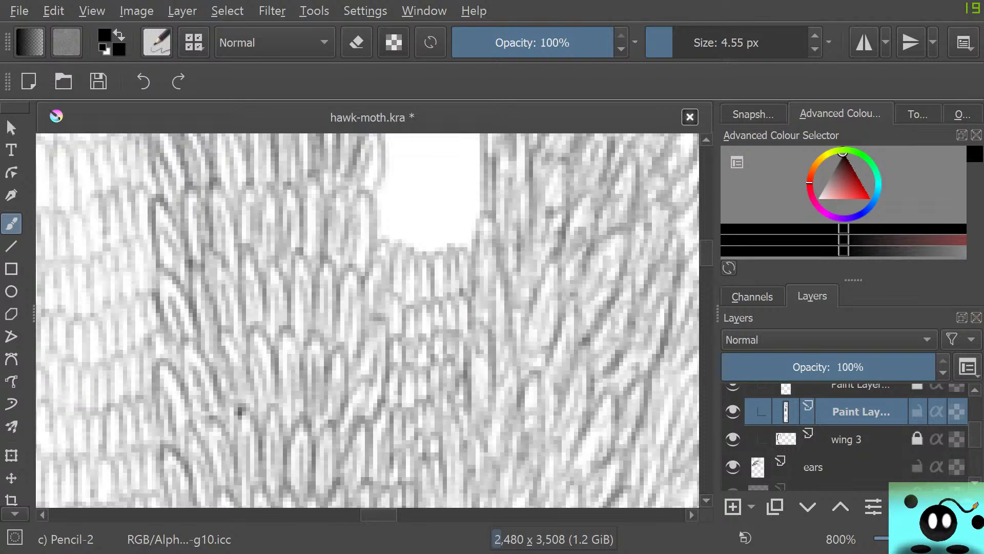
Draw four more rows of scales across the gap where it begins to widen, curving them up toward the left strip
{"action": "scroll", "coordinate": [367, 320], "scroll_direction": "up", "scroll_amount": 5}
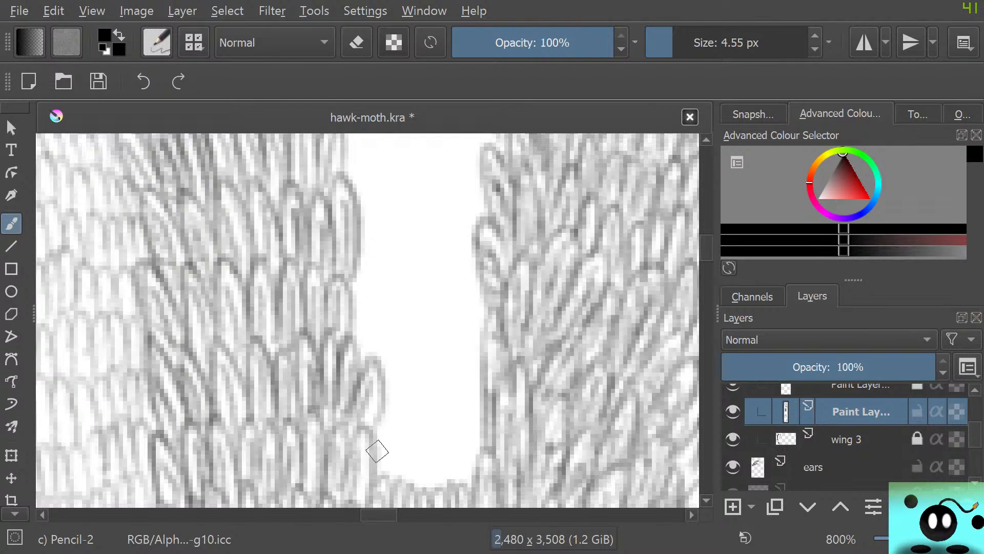
{"action": "mouse_move", "coordinate": [378, 448]}
{"action": "left_mouse_down"}
{"action": "mouse_move", "coordinate": [386, 479]}
{"action": "mouse_move", "coordinate": [401, 455]}
{"action": "mouse_move", "coordinate": [414, 482]}
{"action": "mouse_move", "coordinate": [429, 481]}
{"action": "mouse_move", "coordinate": [423, 472]}
{"action": "mouse_move", "coordinate": [432, 484]}
{"action": "mouse_move", "coordinate": [442, 447]}
{"action": "mouse_move", "coordinate": [445, 485]}
{"action": "mouse_move", "coordinate": [457, 485]}
{"action": "mouse_move", "coordinate": [462, 441]}
{"action": "mouse_move", "coordinate": [479, 472]}
{"action": "left_mouse_up"}
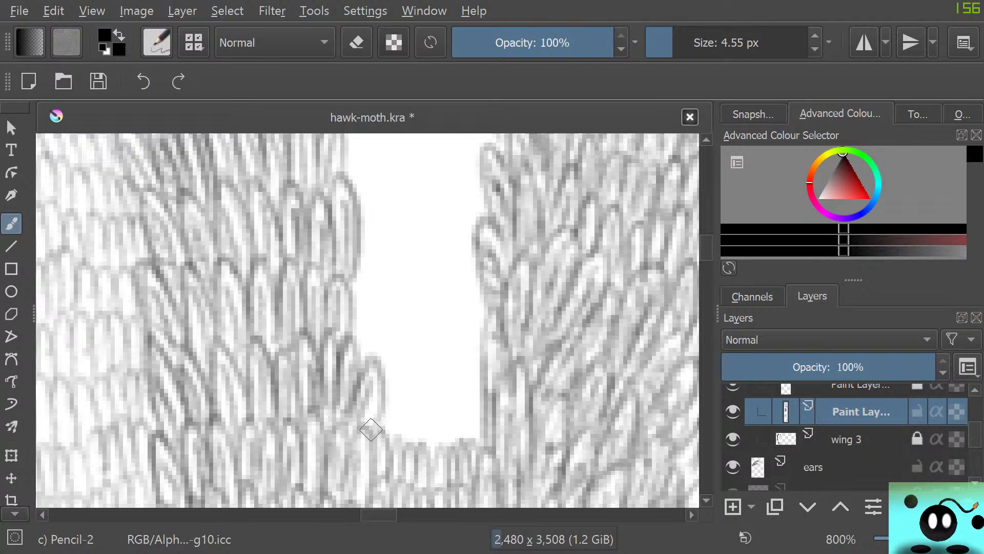
{"action": "mouse_move", "coordinate": [382, 416]}
{"action": "left_mouse_down"}
{"action": "mouse_move", "coordinate": [403, 438]}
{"action": "mouse_move", "coordinate": [411, 400]}
{"action": "mouse_move", "coordinate": [407, 429]}
{"action": "mouse_move", "coordinate": [417, 435]}
{"action": "mouse_move", "coordinate": [423, 404]}
{"action": "mouse_move", "coordinate": [429, 444]}
{"action": "mouse_move", "coordinate": [445, 449]}
{"action": "mouse_move", "coordinate": [447, 401]}
{"action": "mouse_move", "coordinate": [457, 442]}
{"action": "mouse_move", "coordinate": [468, 414]}
{"action": "mouse_move", "coordinate": [479, 442]}
{"action": "left_mouse_up"}
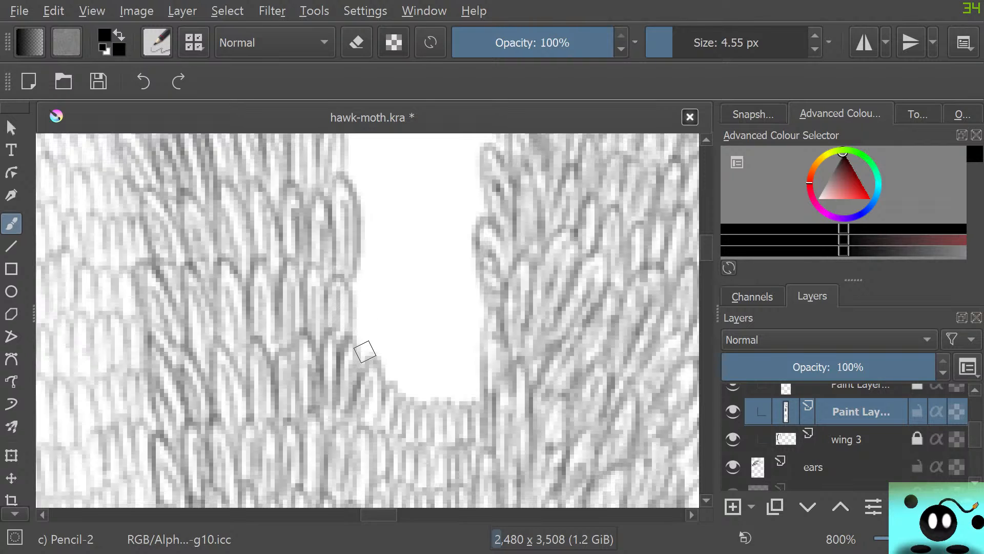
{"action": "mouse_move", "coordinate": [365, 352]}
{"action": "left_mouse_down"}
{"action": "mouse_move", "coordinate": [358, 323]}
{"action": "mouse_move", "coordinate": [367, 357]}
{"action": "mouse_move", "coordinate": [375, 321]}
{"action": "mouse_move", "coordinate": [377, 362]}
{"action": "mouse_move", "coordinate": [395, 370]}
{"action": "mouse_move", "coordinate": [392, 387]}
{"action": "mouse_move", "coordinate": [410, 396]}
{"action": "mouse_move", "coordinate": [413, 358]}
{"action": "mouse_move", "coordinate": [424, 406]}
{"action": "mouse_move", "coordinate": [442, 386]}
{"action": "mouse_move", "coordinate": [456, 404]}
{"action": "mouse_move", "coordinate": [465, 367]}
{"action": "mouse_move", "coordinate": [482, 395]}
{"action": "left_mouse_up"}
{"action": "mouse_move", "coordinate": [360, 297]}
{"action": "left_mouse_down"}
{"action": "mouse_move", "coordinate": [383, 329]}
{"action": "mouse_move", "coordinate": [393, 293]}
{"action": "mouse_move", "coordinate": [393, 335]}
{"action": "mouse_move", "coordinate": [413, 328]}
{"action": "mouse_move", "coordinate": [412, 352]}
{"action": "mouse_move", "coordinate": [426, 320]}
{"action": "mouse_move", "coordinate": [441, 366]}
{"action": "mouse_move", "coordinate": [457, 331]}
{"action": "mouse_move", "coordinate": [466, 356]}
{"action": "mouse_move", "coordinate": [480, 329]}
{"action": "mouse_move", "coordinate": [477, 371]}
{"action": "left_mouse_up"}
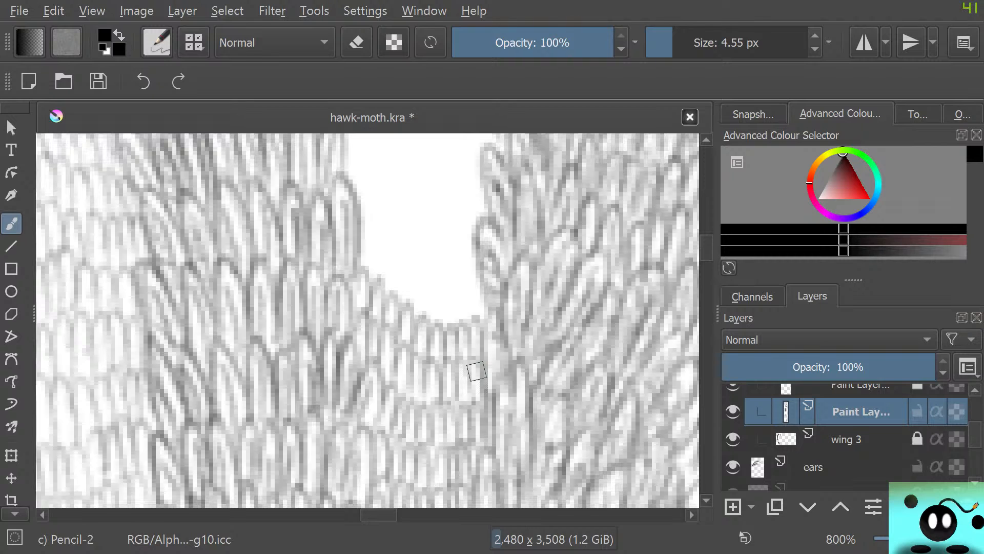
Add two overlapping rows of scales up the gap, sloping each from the left strip down to the right strip
{"action": "scroll", "coordinate": [368, 321], "scroll_direction": "up", "scroll_amount": 5}
{"action": "scroll", "coordinate": [367, 320], "scroll_direction": "down", "scroll_amount": 4}
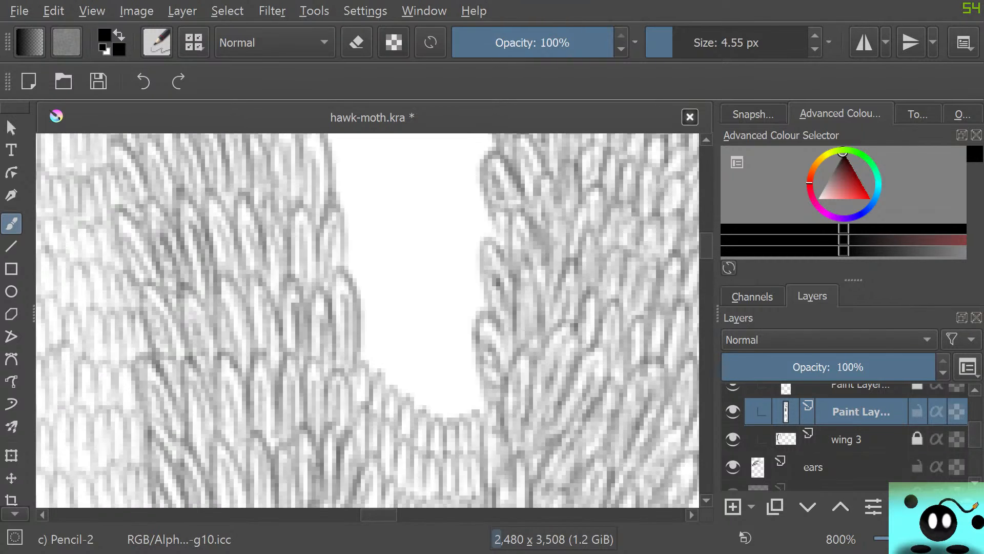
{"action": "mouse_move", "coordinate": [365, 332]}
{"action": "left_mouse_down"}
{"action": "mouse_move", "coordinate": [377, 373]}
{"action": "mouse_move", "coordinate": [382, 344]}
{"action": "mouse_move", "coordinate": [393, 380]}
{"action": "mouse_move", "coordinate": [404, 358]}
{"action": "mouse_move", "coordinate": [405, 389]}
{"action": "mouse_move", "coordinate": [419, 403]}
{"action": "mouse_move", "coordinate": [425, 361]}
{"action": "mouse_move", "coordinate": [432, 402]}
{"action": "mouse_move", "coordinate": [450, 402]}
{"action": "mouse_move", "coordinate": [451, 380]}
{"action": "mouse_move", "coordinate": [460, 416]}
{"action": "mouse_move", "coordinate": [472, 386]}
{"action": "mouse_move", "coordinate": [483, 408]}
{"action": "left_mouse_up"}
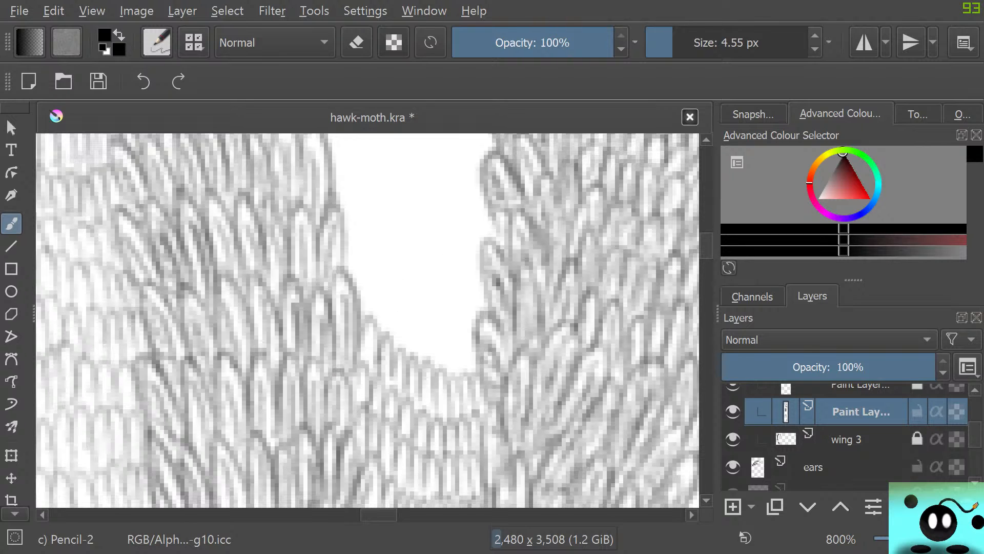
{"action": "scroll", "coordinate": [367, 320], "scroll_direction": "up", "scroll_amount": 2}
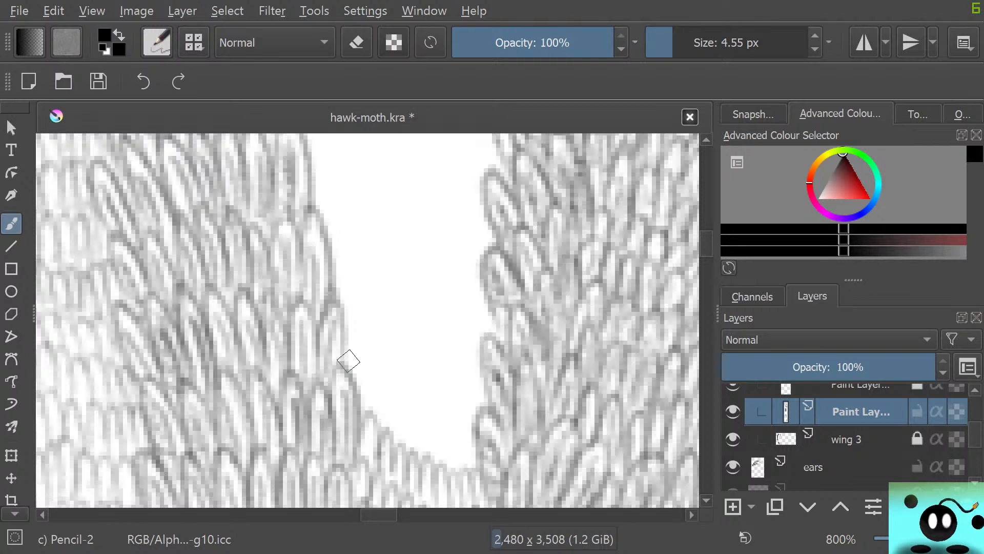
{"action": "mouse_move", "coordinate": [345, 365]}
{"action": "left_mouse_down"}
{"action": "mouse_move", "coordinate": [375, 415]}
{"action": "mouse_move", "coordinate": [384, 375]}
{"action": "mouse_move", "coordinate": [390, 428]}
{"action": "mouse_move", "coordinate": [407, 416]}
{"action": "mouse_move", "coordinate": [419, 456]}
{"action": "mouse_move", "coordinate": [437, 464]}
{"action": "mouse_move", "coordinate": [441, 429]}
{"action": "mouse_move", "coordinate": [450, 469]}
{"action": "mouse_move", "coordinate": [463, 440]}
{"action": "mouse_move", "coordinate": [459, 467]}
{"action": "mouse_move", "coordinate": [479, 453]}
{"action": "left_mouse_up"}
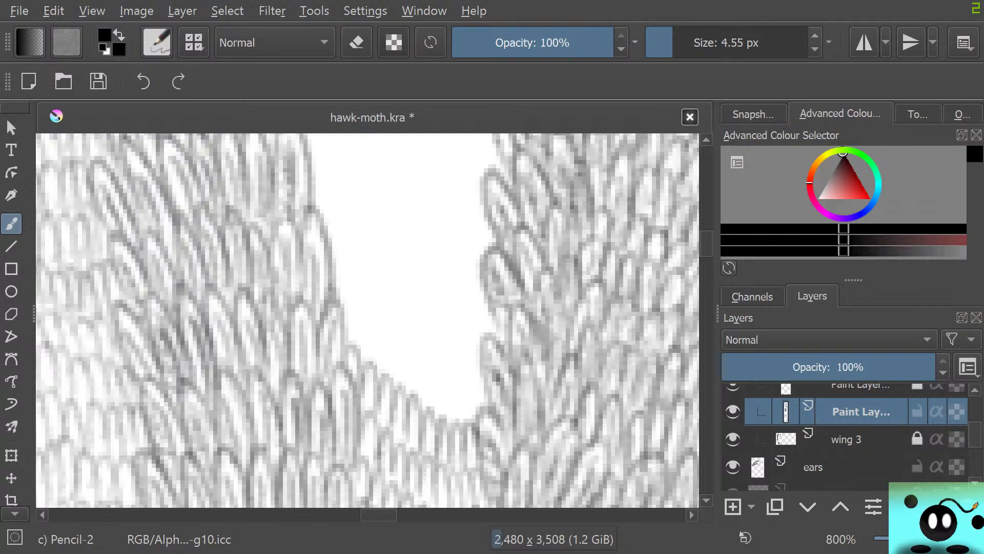
Continue filling the widening gap with four longer diagonal rows of rounded scales, joining both strips' edges
{"action": "mouse_move", "coordinate": [379, 515]}
{"action": "left_mouse_down"}
{"action": "mouse_move", "coordinate": [357, 515]}
{"action": "mouse_move", "coordinate": [381, 515]}
{"action": "left_mouse_up"}
{"action": "mouse_move", "coordinate": [305, 323]}
{"action": "left_mouse_down"}
{"action": "mouse_move", "coordinate": [304, 301]}
{"action": "mouse_move", "coordinate": [318, 358]}
{"action": "mouse_move", "coordinate": [328, 309]}
{"action": "mouse_move", "coordinate": [338, 372]}
{"action": "mouse_move", "coordinate": [344, 330]}
{"action": "mouse_move", "coordinate": [355, 385]}
{"action": "mouse_move", "coordinate": [375, 354]}
{"action": "mouse_move", "coordinate": [371, 389]}
{"action": "mouse_move", "coordinate": [377, 407]}
{"action": "mouse_move", "coordinate": [390, 391]}
{"action": "mouse_move", "coordinate": [388, 415]}
{"action": "mouse_move", "coordinate": [397, 369]}
{"action": "mouse_move", "coordinate": [404, 418]}
{"action": "mouse_move", "coordinate": [410, 378]}
{"action": "mouse_move", "coordinate": [419, 420]}
{"action": "mouse_move", "coordinate": [423, 386]}
{"action": "mouse_move", "coordinate": [437, 421]}
{"action": "mouse_move", "coordinate": [443, 377]}
{"action": "mouse_move", "coordinate": [448, 405]}
{"action": "left_mouse_up"}
{"action": "mouse_move", "coordinate": [295, 275]}
{"action": "left_mouse_down"}
{"action": "mouse_move", "coordinate": [312, 306]}
{"action": "mouse_move", "coordinate": [323, 271]}
{"action": "mouse_move", "coordinate": [328, 315]}
{"action": "mouse_move", "coordinate": [341, 288]}
{"action": "mouse_move", "coordinate": [341, 325]}
{"action": "mouse_move", "coordinate": [353, 284]}
{"action": "mouse_move", "coordinate": [355, 339]}
{"action": "mouse_move", "coordinate": [396, 373]}
{"action": "mouse_move", "coordinate": [403, 335]}
{"action": "mouse_move", "coordinate": [411, 375]}
{"action": "mouse_move", "coordinate": [425, 330]}
{"action": "mouse_move", "coordinate": [426, 380]}
{"action": "mouse_move", "coordinate": [422, 360]}
{"action": "mouse_move", "coordinate": [440, 370]}
{"action": "left_mouse_up"}
{"action": "mouse_move", "coordinate": [291, 238]}
{"action": "left_mouse_down"}
{"action": "mouse_move", "coordinate": [307, 267]}
{"action": "mouse_move", "coordinate": [319, 233]}
{"action": "mouse_move", "coordinate": [324, 277]}
{"action": "mouse_move", "coordinate": [343, 260]}
{"action": "mouse_move", "coordinate": [360, 299]}
{"action": "mouse_move", "coordinate": [365, 259]}
{"action": "mouse_move", "coordinate": [375, 312]}
{"action": "mouse_move", "coordinate": [393, 281]}
{"action": "mouse_move", "coordinate": [389, 325]}
{"action": "mouse_move", "coordinate": [397, 329]}
{"action": "mouse_move", "coordinate": [407, 289]}
{"action": "mouse_move", "coordinate": [418, 338]}
{"action": "mouse_move", "coordinate": [432, 309]}
{"action": "mouse_move", "coordinate": [433, 331]}
{"action": "mouse_move", "coordinate": [450, 345]}
{"action": "left_mouse_up"}
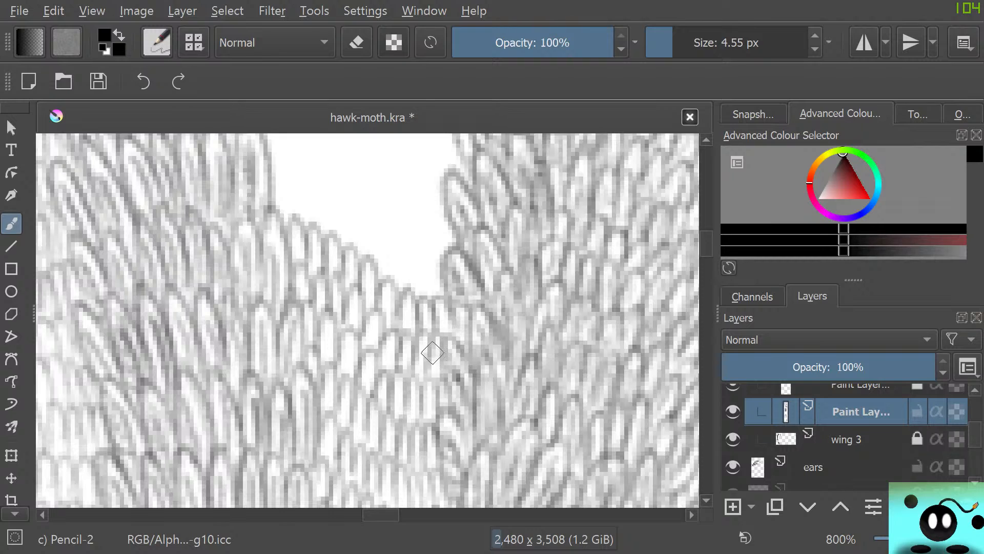
{"action": "mouse_move", "coordinate": [271, 194]}
{"action": "left_mouse_down"}
{"action": "mouse_move", "coordinate": [310, 236]}
{"action": "mouse_move", "coordinate": [316, 203]}
{"action": "mouse_move", "coordinate": [330, 241]}
{"action": "mouse_move", "coordinate": [339, 241]}
{"action": "mouse_move", "coordinate": [342, 202]}
{"action": "mouse_move", "coordinate": [352, 251]}
{"action": "mouse_move", "coordinate": [370, 239]}
{"action": "mouse_move", "coordinate": [382, 289]}
{"action": "mouse_move", "coordinate": [396, 241]}
{"action": "mouse_move", "coordinate": [401, 292]}
{"action": "mouse_move", "coordinate": [421, 272]}
{"action": "mouse_move", "coordinate": [417, 298]}
{"action": "mouse_move", "coordinate": [434, 286]}
{"action": "mouse_move", "coordinate": [425, 307]}
{"action": "mouse_move", "coordinate": [444, 265]}
{"action": "left_mouse_up"}
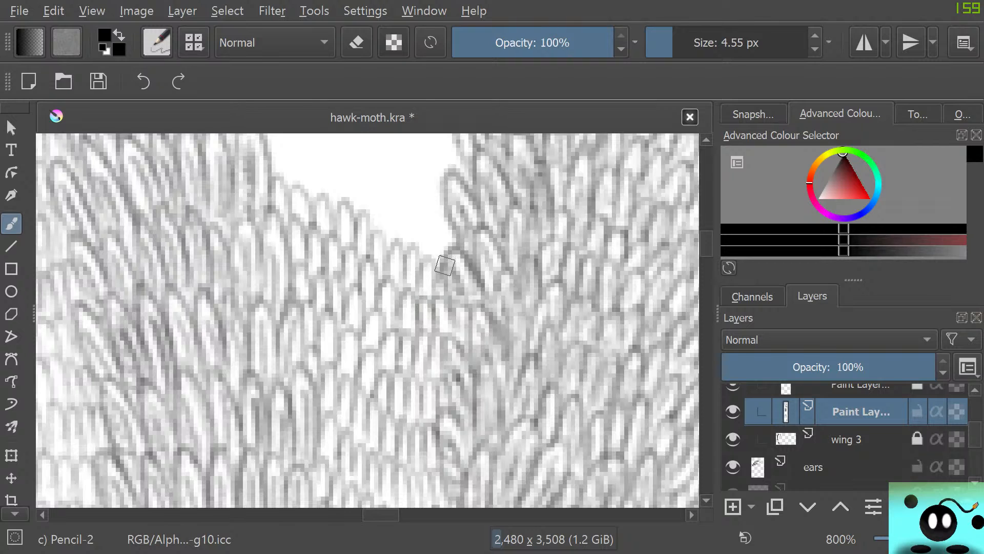
Stack five further diagonal rows of scales upward, covering the white space beside the left strip's protruding edge scale
{"action": "scroll", "coordinate": [367, 320], "scroll_direction": "up", "scroll_amount": 5}
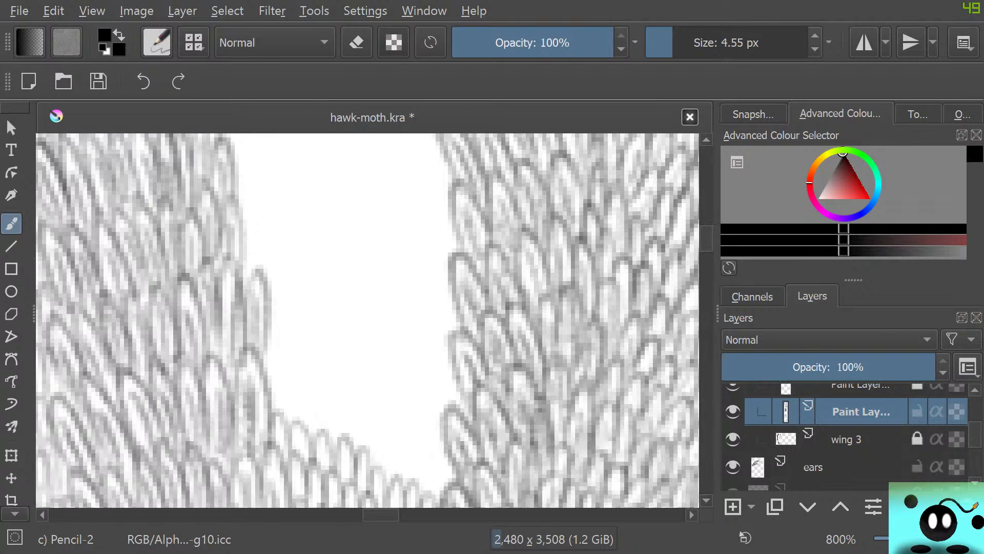
{"action": "mouse_move", "coordinate": [272, 382]}
{"action": "left_mouse_down"}
{"action": "mouse_move", "coordinate": [279, 413]}
{"action": "mouse_move", "coordinate": [295, 389]}
{"action": "mouse_move", "coordinate": [291, 424]}
{"action": "mouse_move", "coordinate": [329, 440]}
{"action": "mouse_move", "coordinate": [339, 404]}
{"action": "mouse_move", "coordinate": [342, 443]}
{"action": "mouse_move", "coordinate": [365, 455]}
{"action": "mouse_move", "coordinate": [365, 446]}
{"action": "mouse_move", "coordinate": [376, 471]}
{"action": "mouse_move", "coordinate": [387, 441]}
{"action": "mouse_move", "coordinate": [402, 476]}
{"action": "mouse_move", "coordinate": [412, 447]}
{"action": "mouse_move", "coordinate": [416, 490]}
{"action": "mouse_move", "coordinate": [441, 499]}
{"action": "left_mouse_up"}
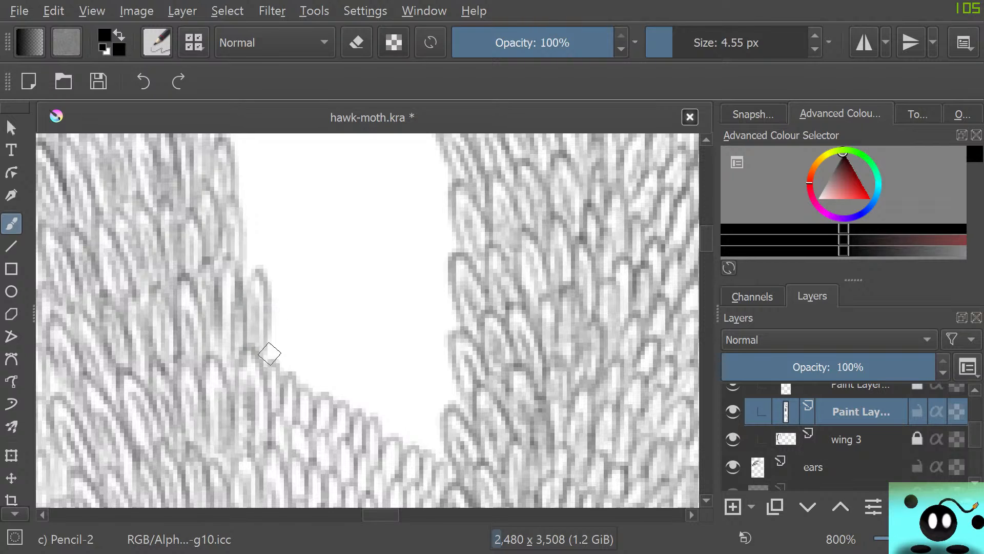
{"action": "mouse_move", "coordinate": [270, 354]}
{"action": "left_mouse_down"}
{"action": "mouse_move", "coordinate": [279, 372]}
{"action": "mouse_move", "coordinate": [289, 340]}
{"action": "mouse_move", "coordinate": [292, 419]}
{"action": "mouse_move", "coordinate": [296, 379]}
{"action": "mouse_move", "coordinate": [337, 430]}
{"action": "mouse_move", "coordinate": [333, 404]}
{"action": "mouse_move", "coordinate": [353, 386]}
{"action": "mouse_move", "coordinate": [349, 410]}
{"action": "mouse_move", "coordinate": [364, 373]}
{"action": "mouse_move", "coordinate": [361, 412]}
{"action": "mouse_move", "coordinate": [387, 438]}
{"action": "mouse_move", "coordinate": [399, 400]}
{"action": "mouse_move", "coordinate": [397, 446]}
{"action": "mouse_move", "coordinate": [409, 455]}
{"action": "mouse_move", "coordinate": [420, 456]}
{"action": "mouse_move", "coordinate": [421, 432]}
{"action": "mouse_move", "coordinate": [429, 458]}
{"action": "mouse_move", "coordinate": [448, 428]}
{"action": "left_mouse_up"}
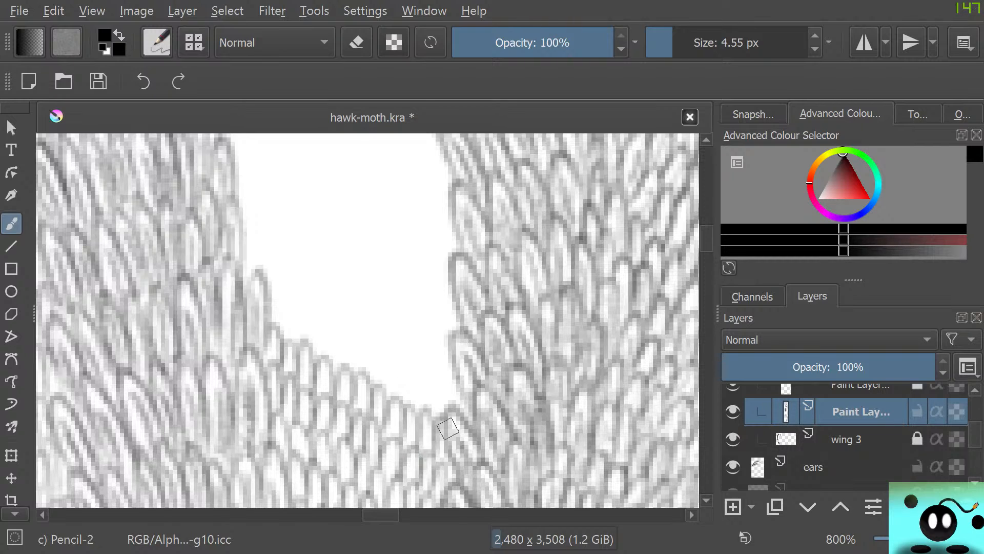
{"action": "mouse_move", "coordinate": [274, 314]}
{"action": "left_mouse_down"}
{"action": "mouse_move", "coordinate": [292, 301]}
{"action": "mouse_move", "coordinate": [310, 352]}
{"action": "mouse_move", "coordinate": [329, 340]}
{"action": "mouse_move", "coordinate": [350, 371]}
{"action": "mouse_move", "coordinate": [369, 359]}
{"action": "mouse_move", "coordinate": [377, 391]}
{"action": "mouse_move", "coordinate": [396, 406]}
{"action": "mouse_move", "coordinate": [426, 379]}
{"action": "mouse_move", "coordinate": [451, 375]}
{"action": "mouse_move", "coordinate": [435, 417]}
{"action": "left_mouse_up"}
{"action": "mouse_move", "coordinate": [251, 262]}
{"action": "left_mouse_down"}
{"action": "mouse_move", "coordinate": [294, 314]}
{"action": "mouse_move", "coordinate": [338, 292]}
{"action": "mouse_move", "coordinate": [384, 330]}
{"action": "mouse_move", "coordinate": [417, 335]}
{"action": "mouse_move", "coordinate": [440, 407]}
{"action": "left_mouse_up"}
{"action": "mouse_move", "coordinate": [248, 211]}
{"action": "left_mouse_down"}
{"action": "mouse_move", "coordinate": [262, 243]}
{"action": "mouse_move", "coordinate": [282, 225]}
{"action": "mouse_move", "coordinate": [270, 248]}
{"action": "mouse_move", "coordinate": [296, 269]}
{"action": "mouse_move", "coordinate": [316, 235]}
{"action": "mouse_move", "coordinate": [306, 286]}
{"action": "mouse_move", "coordinate": [338, 312]}
{"action": "mouse_move", "coordinate": [350, 265]}
{"action": "mouse_move", "coordinate": [360, 312]}
{"action": "mouse_move", "coordinate": [382, 309]}
{"action": "mouse_move", "coordinate": [379, 332]}
{"action": "mouse_move", "coordinate": [386, 305]}
{"action": "mouse_move", "coordinate": [401, 336]}
{"action": "mouse_move", "coordinate": [421, 314]}
{"action": "mouse_move", "coordinate": [421, 333]}
{"action": "mouse_move", "coordinate": [436, 349]}
{"action": "mouse_move", "coordinate": [441, 326]}
{"action": "mouse_move", "coordinate": [458, 338]}
{"action": "left_mouse_up"}
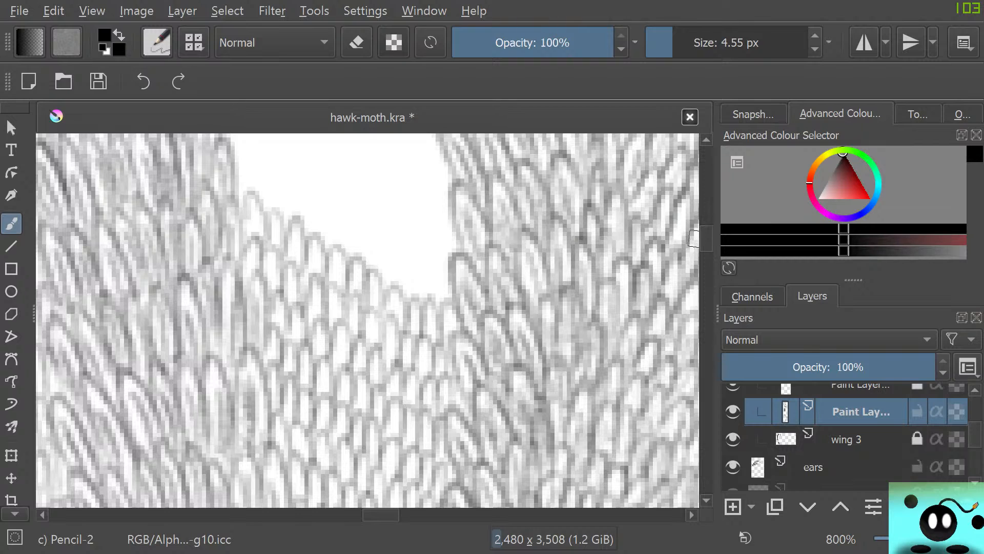
Pencil five more sloping rows across the wide part of the gap, completing the partial row at the right strip
{"action": "left_click_drag", "start_coordinate": [706, 239], "coordinate": [706, 235]}
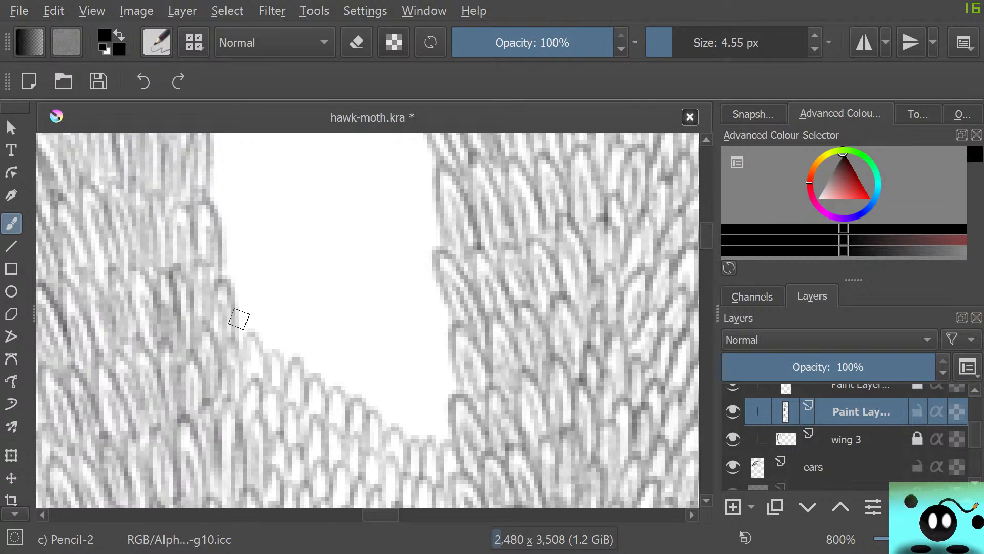
{"action": "mouse_move", "coordinate": [239, 319]}
{"action": "left_mouse_down"}
{"action": "mouse_move", "coordinate": [253, 334]}
{"action": "mouse_move", "coordinate": [255, 326]}
{"action": "mouse_move", "coordinate": [254, 373]}
{"action": "mouse_move", "coordinate": [288, 330]}
{"action": "mouse_move", "coordinate": [287, 368]}
{"action": "mouse_move", "coordinate": [311, 378]}
{"action": "mouse_move", "coordinate": [325, 346]}
{"action": "mouse_move", "coordinate": [325, 389]}
{"action": "mouse_move", "coordinate": [351, 393]}
{"action": "mouse_move", "coordinate": [348, 386]}
{"action": "mouse_move", "coordinate": [374, 400]}
{"action": "mouse_move", "coordinate": [385, 435]}
{"action": "mouse_move", "coordinate": [394, 439]}
{"action": "mouse_move", "coordinate": [406, 409]}
{"action": "mouse_move", "coordinate": [420, 443]}
{"action": "mouse_move", "coordinate": [434, 400]}
{"action": "mouse_move", "coordinate": [427, 432]}
{"action": "mouse_move", "coordinate": [453, 398]}
{"action": "left_mouse_up"}
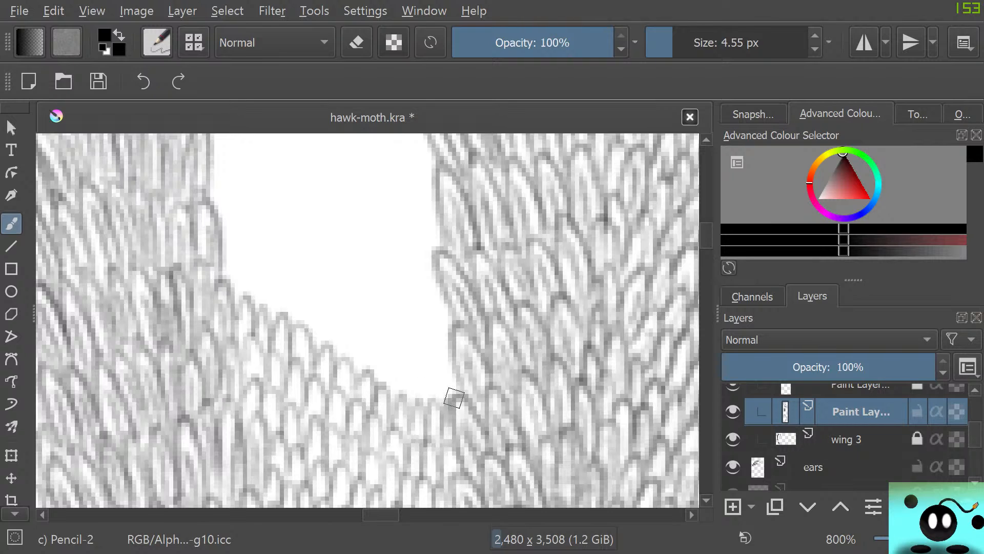
{"action": "mouse_move", "coordinate": [234, 277]}
{"action": "left_mouse_down"}
{"action": "mouse_move", "coordinate": [232, 246]}
{"action": "mouse_move", "coordinate": [247, 301]}
{"action": "mouse_move", "coordinate": [265, 293]}
{"action": "mouse_move", "coordinate": [275, 316]}
{"action": "mouse_move", "coordinate": [287, 297]}
{"action": "mouse_move", "coordinate": [287, 326]}
{"action": "mouse_move", "coordinate": [304, 339]}
{"action": "mouse_move", "coordinate": [320, 341]}
{"action": "mouse_move", "coordinate": [319, 302]}
{"action": "mouse_move", "coordinate": [330, 353]}
{"action": "mouse_move", "coordinate": [351, 374]}
{"action": "mouse_move", "coordinate": [356, 346]}
{"action": "mouse_move", "coordinate": [361, 378]}
{"action": "mouse_move", "coordinate": [372, 378]}
{"action": "mouse_move", "coordinate": [383, 398]}
{"action": "mouse_move", "coordinate": [395, 365]}
{"action": "mouse_move", "coordinate": [403, 402]}
{"action": "mouse_move", "coordinate": [429, 396]}
{"action": "mouse_move", "coordinate": [424, 404]}
{"action": "mouse_move", "coordinate": [436, 405]}
{"action": "mouse_move", "coordinate": [441, 366]}
{"action": "mouse_move", "coordinate": [454, 384]}
{"action": "left_mouse_up"}
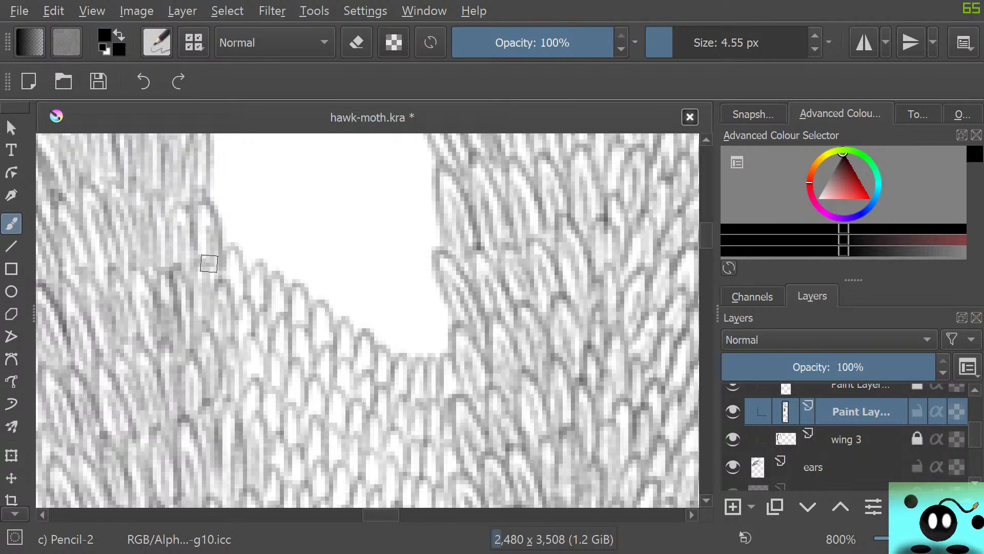
{"action": "mouse_move", "coordinate": [220, 188]}
{"action": "left_mouse_down"}
{"action": "mouse_move", "coordinate": [248, 269]}
{"action": "mouse_move", "coordinate": [257, 229]}
{"action": "mouse_move", "coordinate": [267, 278]}
{"action": "mouse_move", "coordinate": [298, 265]}
{"action": "mouse_move", "coordinate": [308, 301]}
{"action": "mouse_move", "coordinate": [296, 295]}
{"action": "mouse_move", "coordinate": [316, 311]}
{"action": "mouse_move", "coordinate": [325, 270]}
{"action": "mouse_move", "coordinate": [324, 319]}
{"action": "mouse_move", "coordinate": [350, 339]}
{"action": "mouse_move", "coordinate": [356, 304]}
{"action": "mouse_move", "coordinate": [372, 341]}
{"action": "mouse_move", "coordinate": [392, 355]}
{"action": "mouse_move", "coordinate": [416, 339]}
{"action": "left_mouse_up"}
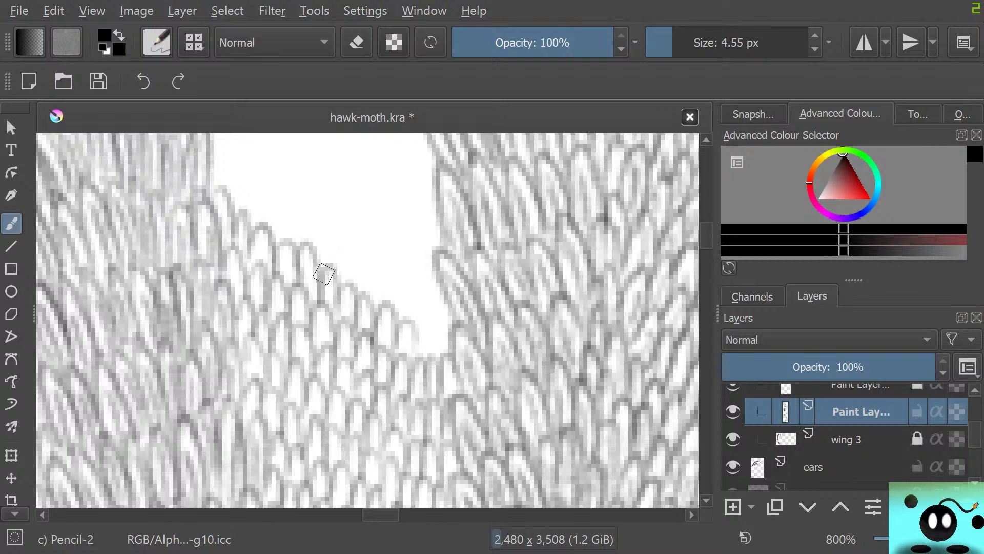
{"action": "scroll", "coordinate": [366, 321], "scroll_direction": "up", "scroll_amount": 3}
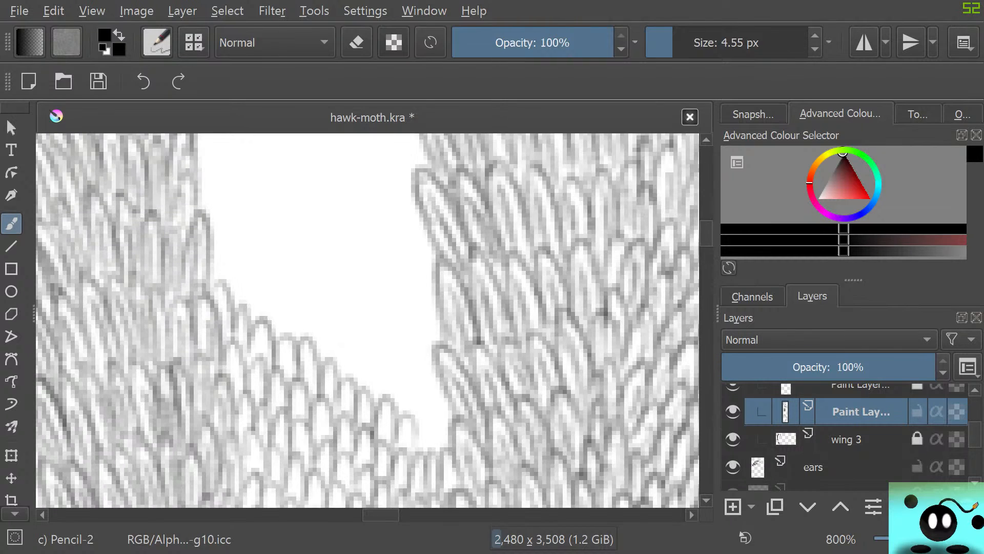
{"action": "mouse_move", "coordinate": [400, 375]}
{"action": "left_mouse_down"}
{"action": "mouse_move", "coordinate": [407, 408]}
{"action": "mouse_move", "coordinate": [429, 396]}
{"action": "mouse_move", "coordinate": [439, 419]}
{"action": "left_mouse_up"}
{"action": "mouse_move", "coordinate": [220, 220]}
{"action": "left_mouse_down"}
{"action": "mouse_move", "coordinate": [220, 237]}
{"action": "mouse_move", "coordinate": [246, 271]}
{"action": "mouse_move", "coordinate": [291, 306]}
{"action": "mouse_move", "coordinate": [377, 340]}
{"action": "mouse_move", "coordinate": [388, 362]}
{"action": "mouse_move", "coordinate": [411, 361]}
{"action": "mouse_move", "coordinate": [433, 336]}
{"action": "mouse_move", "coordinate": [444, 370]}
{"action": "left_mouse_up"}
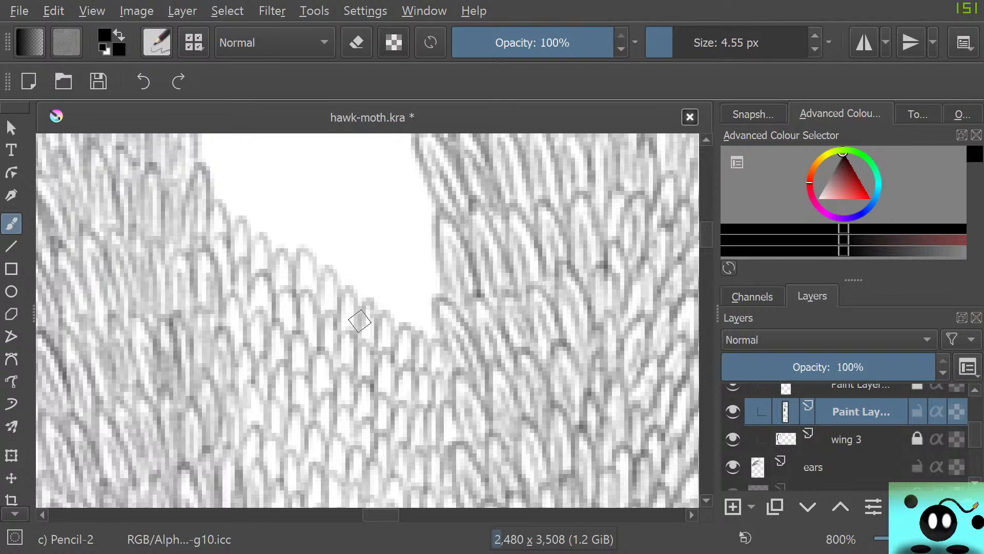
{"action": "mouse_move", "coordinate": [228, 211]}
{"action": "left_mouse_down"}
{"action": "mouse_move", "coordinate": [224, 179]}
{"action": "mouse_move", "coordinate": [248, 246]}
{"action": "mouse_move", "coordinate": [266, 196]}
{"action": "mouse_move", "coordinate": [291, 266]}
{"action": "mouse_move", "coordinate": [302, 214]}
{"action": "mouse_move", "coordinate": [335, 273]}
{"action": "mouse_move", "coordinate": [364, 260]}
{"action": "mouse_move", "coordinate": [413, 316]}
{"action": "mouse_move", "coordinate": [423, 349]}
{"action": "left_mouse_up"}
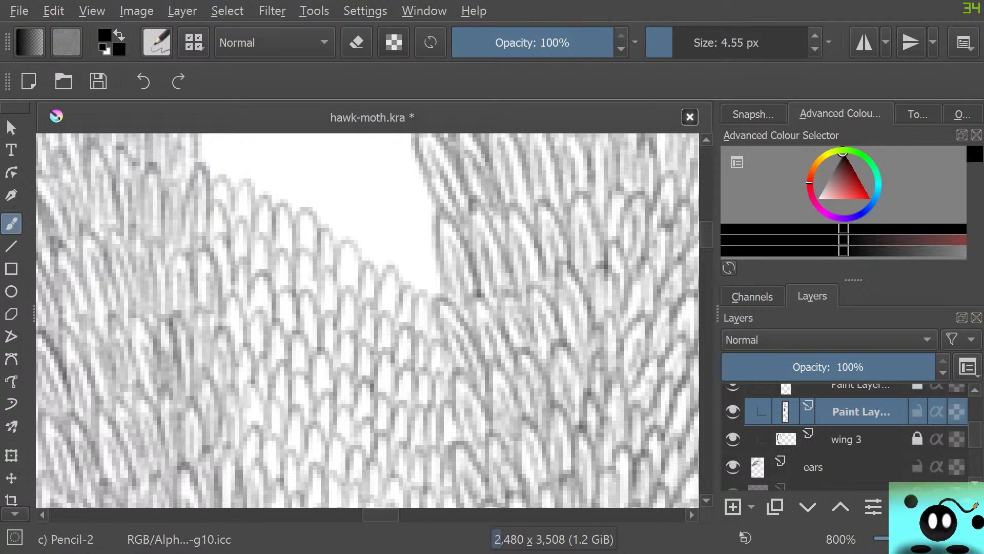
Extend the scale fill with four additional staggered rows up the straight-sided upper stretch of the gap
{"action": "scroll", "coordinate": [691, 210], "scroll_direction": "up", "scroll_amount": 5}
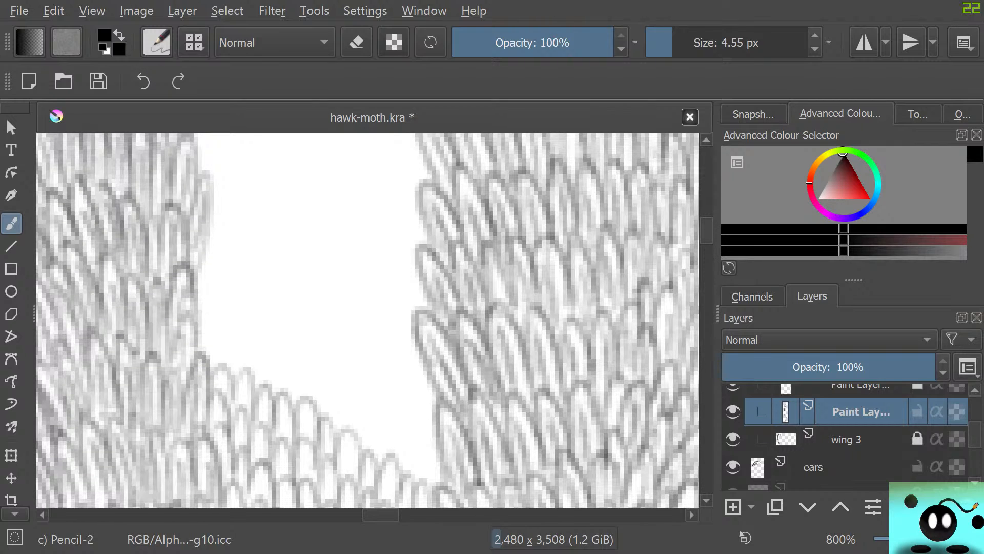
{"action": "mouse_move", "coordinate": [210, 370]}
{"action": "left_mouse_down"}
{"action": "mouse_move", "coordinate": [238, 361]}
{"action": "mouse_move", "coordinate": [239, 376]}
{"action": "mouse_move", "coordinate": [240, 366]}
{"action": "mouse_move", "coordinate": [264, 391]}
{"action": "mouse_move", "coordinate": [264, 344]}
{"action": "mouse_move", "coordinate": [297, 423]}
{"action": "mouse_move", "coordinate": [309, 416]}
{"action": "mouse_move", "coordinate": [315, 372]}
{"action": "mouse_move", "coordinate": [323, 411]}
{"action": "mouse_move", "coordinate": [350, 413]}
{"action": "mouse_move", "coordinate": [349, 439]}
{"action": "mouse_move", "coordinate": [351, 429]}
{"action": "mouse_move", "coordinate": [364, 446]}
{"action": "mouse_move", "coordinate": [378, 418]}
{"action": "mouse_move", "coordinate": [356, 454]}
{"action": "mouse_move", "coordinate": [382, 465]}
{"action": "mouse_move", "coordinate": [392, 423]}
{"action": "mouse_move", "coordinate": [396, 471]}
{"action": "mouse_move", "coordinate": [419, 474]}
{"action": "mouse_move", "coordinate": [414, 483]}
{"action": "mouse_move", "coordinate": [432, 472]}
{"action": "left_mouse_up"}
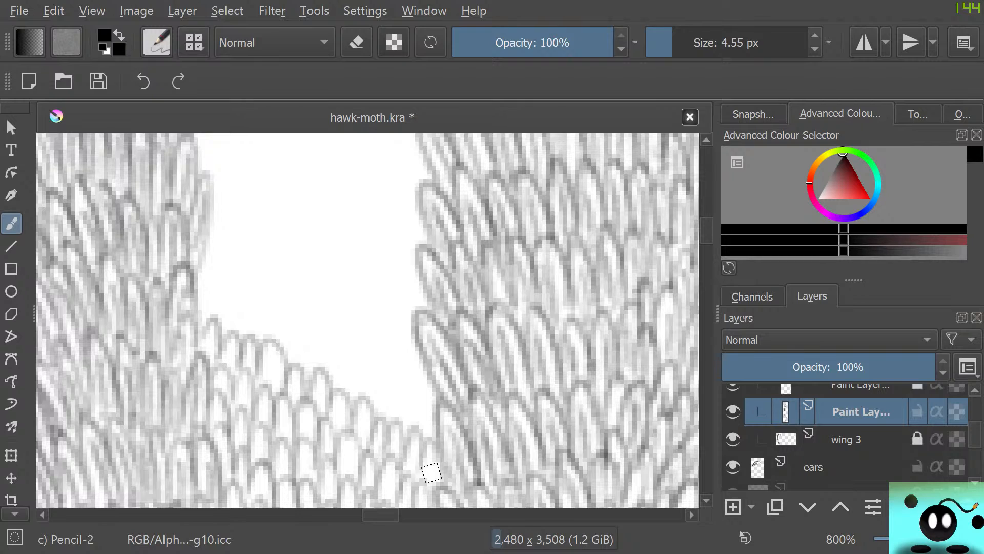
{"action": "mouse_move", "coordinate": [198, 296]}
{"action": "left_mouse_down"}
{"action": "mouse_move", "coordinate": [240, 341]}
{"action": "mouse_move", "coordinate": [243, 332]}
{"action": "left_mouse_up"}
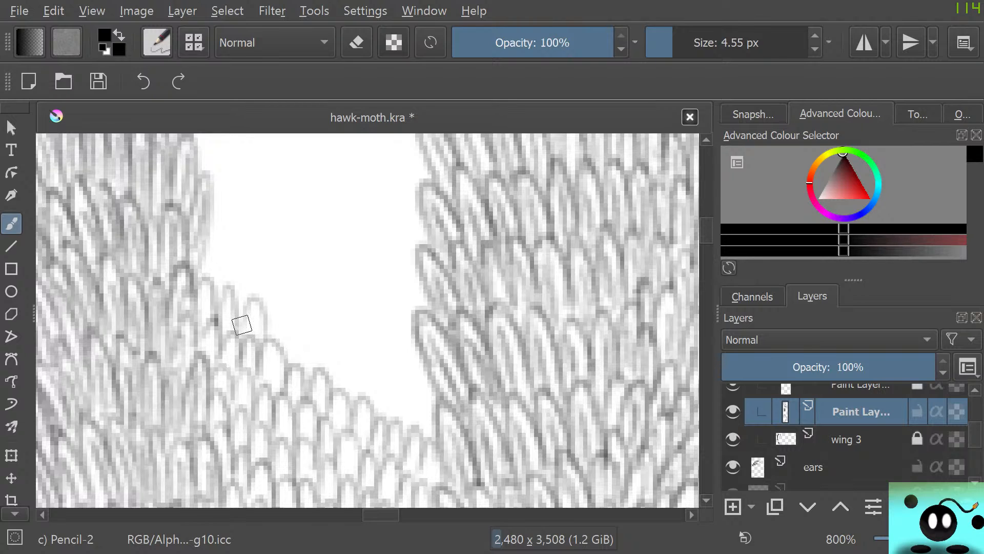
{"action": "mouse_move", "coordinate": [236, 334]}
{"action": "left_mouse_down"}
{"action": "mouse_move", "coordinate": [265, 352]}
{"action": "mouse_move", "coordinate": [275, 303]}
{"action": "mouse_move", "coordinate": [281, 354]}
{"action": "mouse_move", "coordinate": [306, 359]}
{"action": "mouse_move", "coordinate": [354, 413]}
{"action": "mouse_move", "coordinate": [372, 405]}
{"action": "mouse_move", "coordinate": [371, 371]}
{"action": "mouse_move", "coordinate": [380, 423]}
{"action": "mouse_move", "coordinate": [401, 405]}
{"action": "mouse_move", "coordinate": [399, 420]}
{"action": "mouse_move", "coordinate": [415, 430]}
{"action": "mouse_move", "coordinate": [422, 395]}
{"action": "mouse_move", "coordinate": [429, 422]}
{"action": "left_mouse_up"}
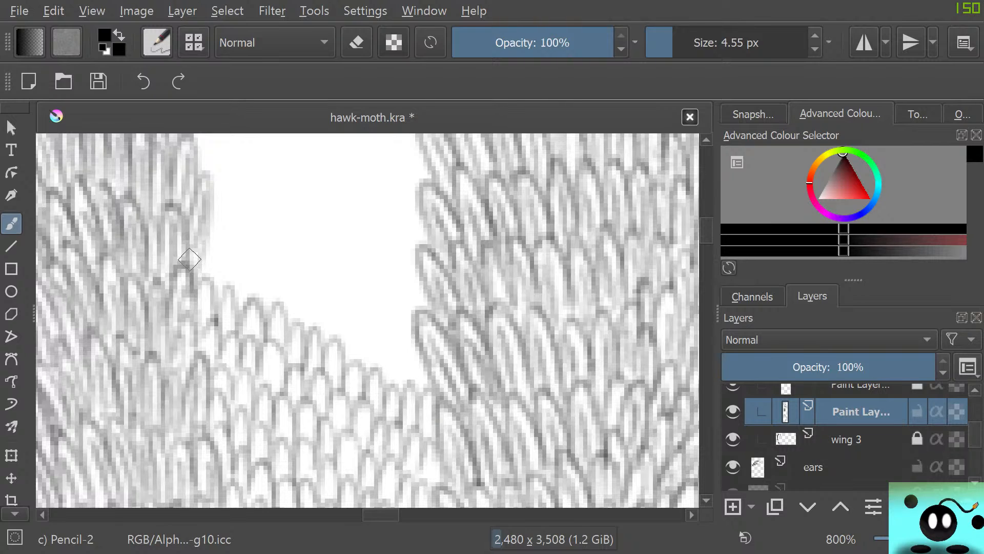
{"action": "mouse_move", "coordinate": [190, 259]}
{"action": "left_mouse_down"}
{"action": "mouse_move", "coordinate": [247, 313]}
{"action": "mouse_move", "coordinate": [281, 280]}
{"action": "mouse_move", "coordinate": [290, 312]}
{"action": "mouse_move", "coordinate": [325, 297]}
{"action": "mouse_move", "coordinate": [333, 350]}
{"action": "mouse_move", "coordinate": [365, 329]}
{"action": "mouse_move", "coordinate": [373, 378]}
{"action": "mouse_move", "coordinate": [397, 345]}
{"action": "mouse_move", "coordinate": [417, 351]}
{"action": "left_mouse_up"}
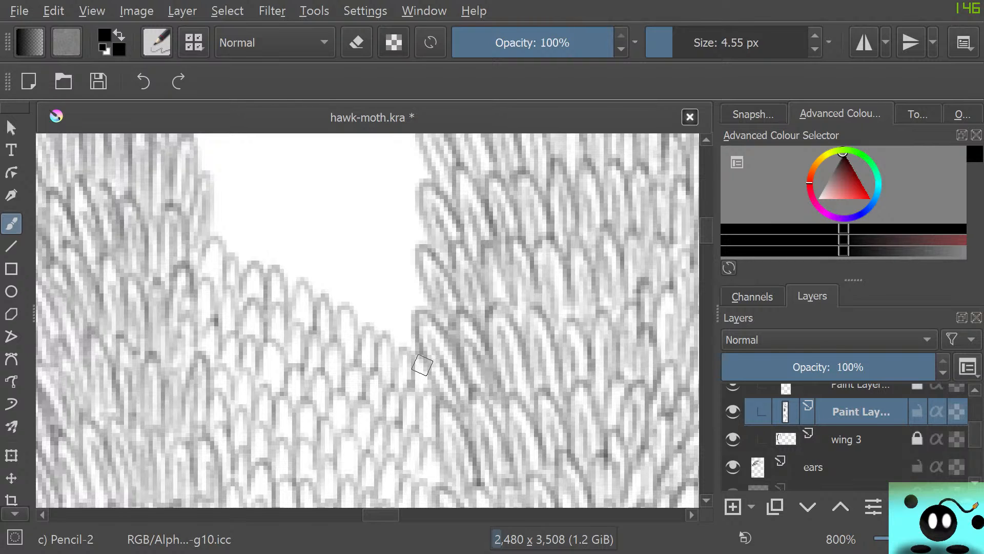
{"action": "left_click_drag", "start_coordinate": [707, 230], "coordinate": [707, 227]}
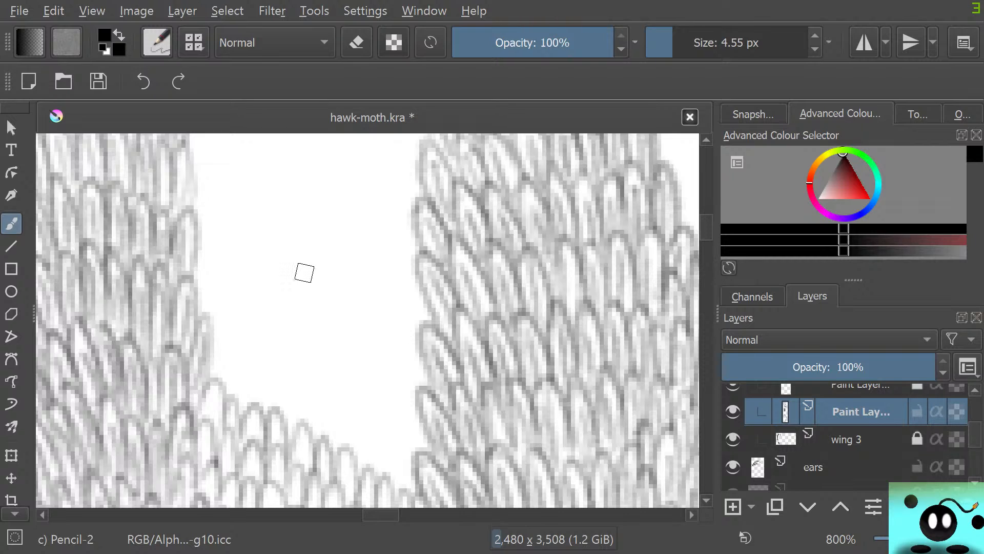
{"action": "mouse_move", "coordinate": [214, 355]}
{"action": "left_mouse_down"}
{"action": "mouse_move", "coordinate": [226, 385]}
{"action": "mouse_move", "coordinate": [239, 357]}
{"action": "mouse_move", "coordinate": [244, 408]}
{"action": "mouse_move", "coordinate": [267, 413]}
{"action": "mouse_move", "coordinate": [296, 450]}
{"action": "mouse_move", "coordinate": [293, 427]}
{"action": "mouse_move", "coordinate": [312, 409]}
{"action": "mouse_move", "coordinate": [318, 463]}
{"action": "mouse_move", "coordinate": [343, 406]}
{"action": "mouse_move", "coordinate": [348, 466]}
{"action": "mouse_move", "coordinate": [374, 482]}
{"action": "mouse_move", "coordinate": [373, 459]}
{"action": "mouse_move", "coordinate": [393, 481]}
{"action": "mouse_move", "coordinate": [398, 439]}
{"action": "mouse_move", "coordinate": [399, 485]}
{"action": "left_mouse_up"}
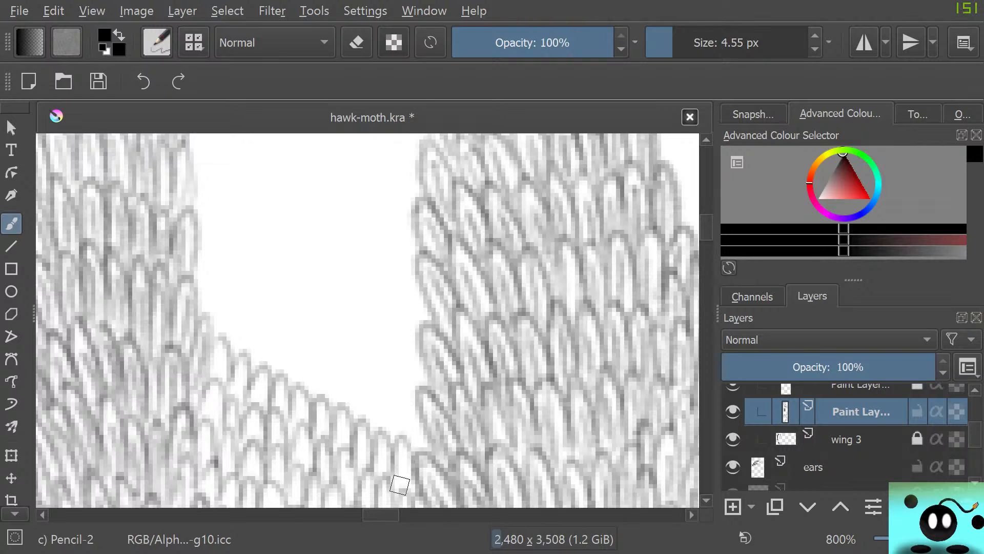
Pencil five more downward-sloping rows of rounded scales across the gap, each running from the left strip's edge to the right strip
{"action": "mouse_move", "coordinate": [197, 303]}
{"action": "left_mouse_down"}
{"action": "mouse_move", "coordinate": [229, 360]}
{"action": "mouse_move", "coordinate": [252, 371]}
{"action": "mouse_move", "coordinate": [243, 343]}
{"action": "mouse_move", "coordinate": [262, 366]}
{"action": "mouse_move", "coordinate": [286, 338]}
{"action": "mouse_move", "coordinate": [297, 382]}
{"action": "mouse_move", "coordinate": [295, 370]}
{"action": "mouse_move", "coordinate": [311, 395]}
{"action": "mouse_move", "coordinate": [323, 352]}
{"action": "mouse_move", "coordinate": [330, 407]}
{"action": "mouse_move", "coordinate": [368, 424]}
{"action": "mouse_move", "coordinate": [369, 380]}
{"action": "mouse_move", "coordinate": [375, 427]}
{"action": "mouse_move", "coordinate": [398, 428]}
{"action": "mouse_move", "coordinate": [406, 449]}
{"action": "mouse_move", "coordinate": [422, 393]}
{"action": "left_mouse_up"}
{"action": "mouse_move", "coordinate": [197, 264]}
{"action": "left_mouse_down"}
{"action": "mouse_move", "coordinate": [221, 298]}
{"action": "mouse_move", "coordinate": [230, 263]}
{"action": "mouse_move", "coordinate": [240, 317]}
{"action": "mouse_move", "coordinate": [267, 331]}
{"action": "mouse_move", "coordinate": [283, 360]}
{"action": "mouse_move", "coordinate": [306, 310]}
{"action": "mouse_move", "coordinate": [306, 360]}
{"action": "mouse_move", "coordinate": [322, 379]}
{"action": "mouse_move", "coordinate": [324, 324]}
{"action": "mouse_move", "coordinate": [334, 376]}
{"action": "mouse_move", "coordinate": [351, 330]}
{"action": "mouse_move", "coordinate": [360, 389]}
{"action": "mouse_move", "coordinate": [382, 352]}
{"action": "mouse_move", "coordinate": [373, 372]}
{"action": "mouse_move", "coordinate": [382, 394]}
{"action": "mouse_move", "coordinate": [407, 374]}
{"action": "mouse_move", "coordinate": [399, 402]}
{"action": "mouse_move", "coordinate": [419, 393]}
{"action": "left_mouse_up"}
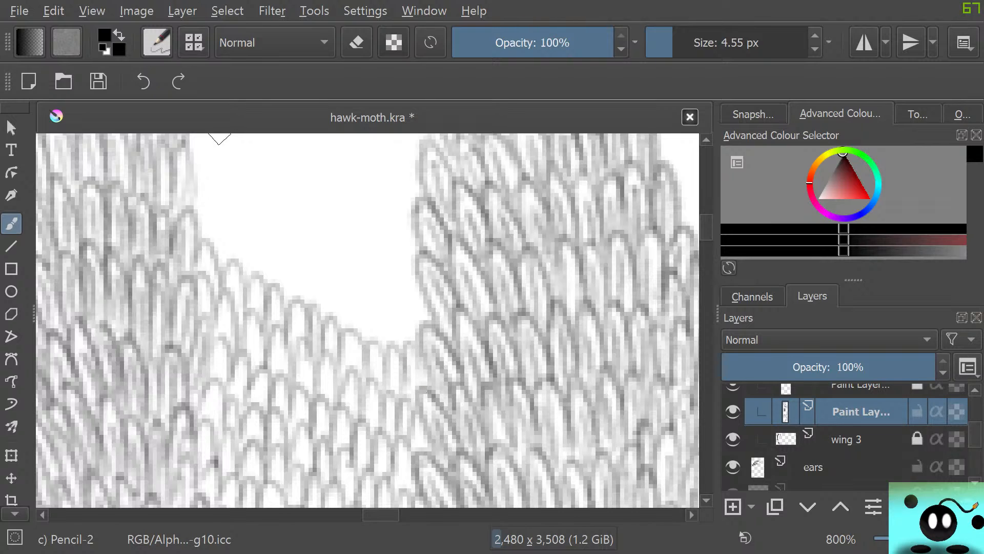
{"action": "mouse_move", "coordinate": [198, 222]}
{"action": "left_mouse_down"}
{"action": "mouse_move", "coordinate": [217, 258]}
{"action": "mouse_move", "coordinate": [234, 217]}
{"action": "mouse_move", "coordinate": [245, 285]}
{"action": "mouse_move", "coordinate": [239, 261]}
{"action": "mouse_move", "coordinate": [263, 286]}
{"action": "mouse_move", "coordinate": [275, 243]}
{"action": "mouse_move", "coordinate": [286, 301]}
{"action": "mouse_move", "coordinate": [311, 318]}
{"action": "mouse_move", "coordinate": [320, 271]}
{"action": "mouse_move", "coordinate": [333, 336]}
{"action": "mouse_move", "coordinate": [352, 282]}
{"action": "mouse_move", "coordinate": [355, 344]}
{"action": "mouse_move", "coordinate": [374, 339]}
{"action": "mouse_move", "coordinate": [380, 355]}
{"action": "mouse_move", "coordinate": [402, 343]}
{"action": "mouse_move", "coordinate": [395, 355]}
{"action": "mouse_move", "coordinate": [413, 353]}
{"action": "mouse_move", "coordinate": [423, 292]}
{"action": "left_mouse_up"}
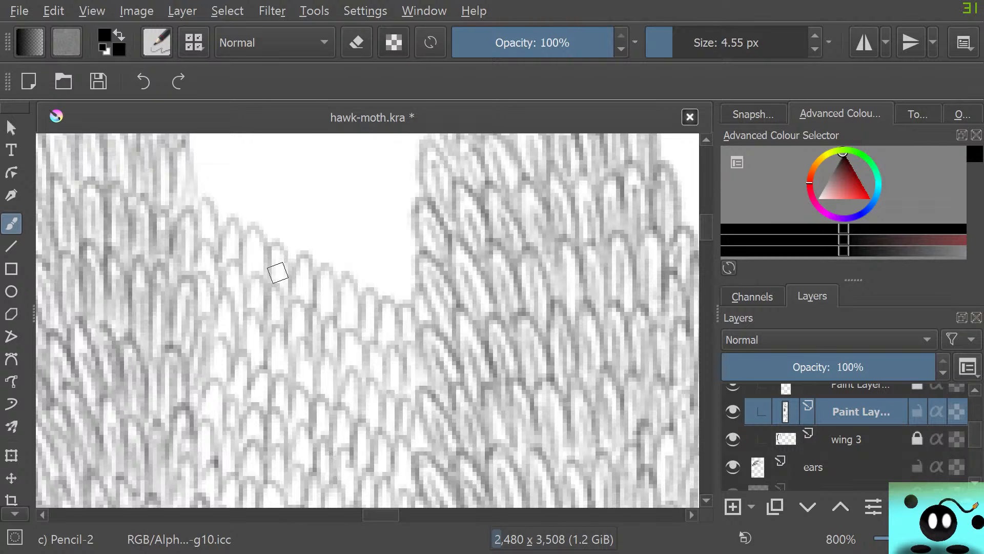
{"action": "scroll", "coordinate": [367, 320], "scroll_direction": "up", "scroll_amount": 5}
{"action": "scroll", "coordinate": [367, 320], "scroll_direction": "down", "scroll_amount": 3}
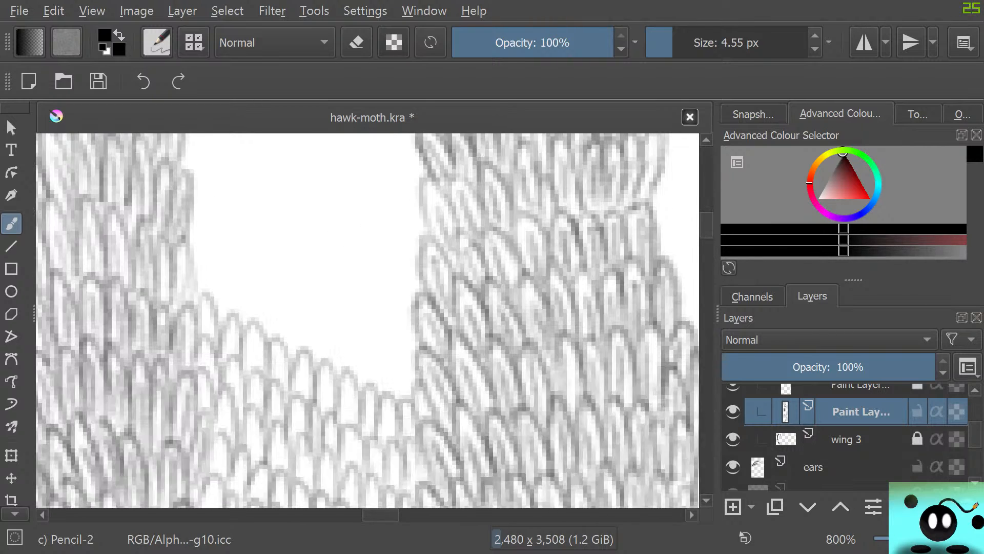
{"action": "mouse_move", "coordinate": [201, 265]}
{"action": "left_mouse_down"}
{"action": "mouse_move", "coordinate": [225, 315]}
{"action": "mouse_move", "coordinate": [251, 336]}
{"action": "mouse_move", "coordinate": [268, 343]}
{"action": "mouse_move", "coordinate": [276, 325]}
{"action": "mouse_move", "coordinate": [322, 347]}
{"action": "mouse_move", "coordinate": [336, 382]}
{"action": "mouse_move", "coordinate": [393, 347]}
{"action": "mouse_move", "coordinate": [399, 409]}
{"action": "mouse_move", "coordinate": [418, 352]}
{"action": "left_mouse_up"}
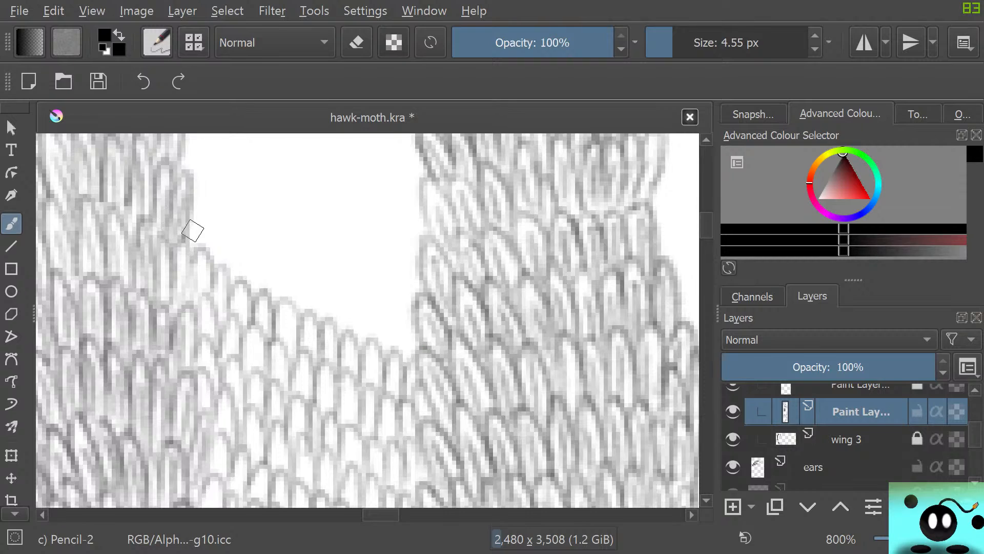
{"action": "mouse_move", "coordinate": [192, 231]}
{"action": "left_mouse_down"}
{"action": "mouse_move", "coordinate": [194, 206]}
{"action": "mouse_move", "coordinate": [208, 263]}
{"action": "mouse_move", "coordinate": [233, 269]}
{"action": "mouse_move", "coordinate": [231, 286]}
{"action": "mouse_move", "coordinate": [249, 260]}
{"action": "mouse_move", "coordinate": [259, 301]}
{"action": "mouse_move", "coordinate": [254, 258]}
{"action": "mouse_move", "coordinate": [267, 306]}
{"action": "mouse_move", "coordinate": [293, 285]}
{"action": "mouse_move", "coordinate": [283, 311]}
{"action": "mouse_move", "coordinate": [294, 303]}
{"action": "mouse_move", "coordinate": [318, 313]}
{"action": "mouse_move", "coordinate": [314, 329]}
{"action": "mouse_move", "coordinate": [337, 327]}
{"action": "mouse_move", "coordinate": [350, 342]}
{"action": "mouse_move", "coordinate": [337, 308]}
{"action": "mouse_move", "coordinate": [354, 344]}
{"action": "mouse_move", "coordinate": [372, 315]}
{"action": "mouse_move", "coordinate": [371, 352]}
{"action": "mouse_move", "coordinate": [392, 314]}
{"action": "mouse_move", "coordinate": [387, 354]}
{"action": "mouse_move", "coordinate": [408, 354]}
{"action": "left_mouse_up"}
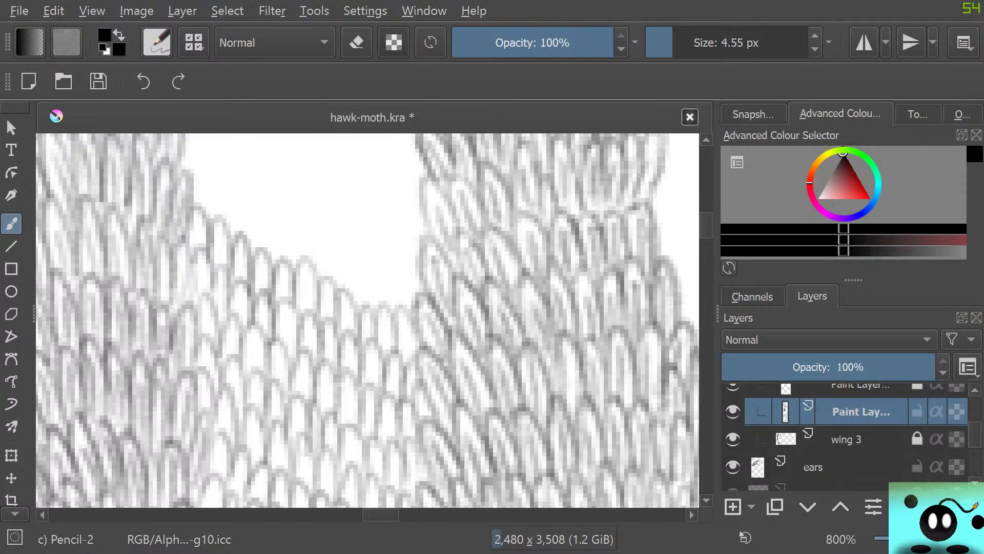
Add four staggered scale rows up to the left strip's outward-leaning edge scale, joining the lower tips of the right strip
{"action": "scroll", "coordinate": [367, 320], "scroll_direction": "up", "scroll_amount": 3}
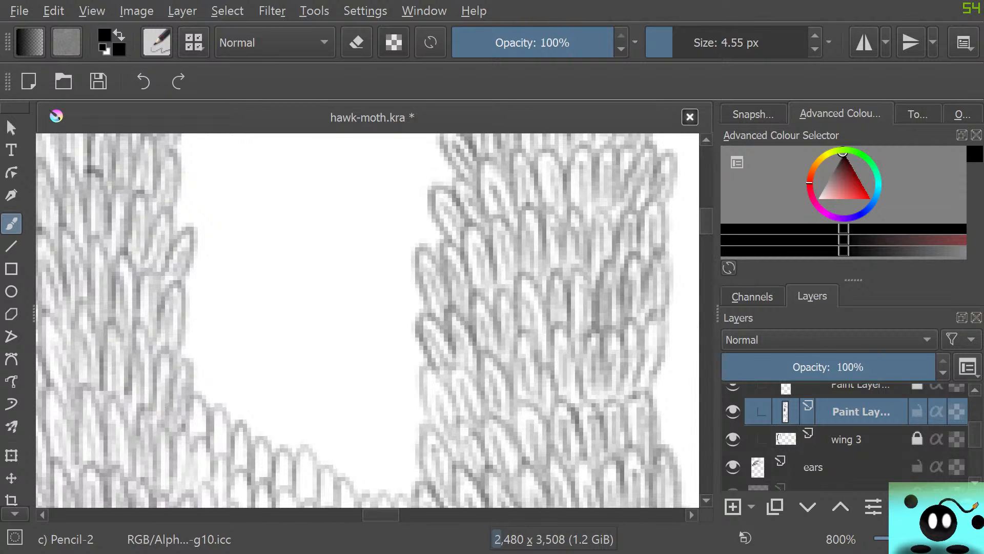
{"action": "mouse_move", "coordinate": [191, 340]}
{"action": "left_mouse_down"}
{"action": "mouse_move", "coordinate": [204, 400]}
{"action": "mouse_move", "coordinate": [224, 409]}
{"action": "mouse_move", "coordinate": [246, 443]}
{"action": "mouse_move", "coordinate": [272, 402]}
{"action": "mouse_move", "coordinate": [283, 466]}
{"action": "mouse_move", "coordinate": [306, 455]}
{"action": "mouse_move", "coordinate": [320, 474]}
{"action": "mouse_move", "coordinate": [334, 445]}
{"action": "mouse_move", "coordinate": [345, 483]}
{"action": "mouse_move", "coordinate": [365, 493]}
{"action": "mouse_move", "coordinate": [402, 461]}
{"action": "mouse_move", "coordinate": [424, 468]}
{"action": "left_mouse_up"}
{"action": "mouse_move", "coordinate": [191, 285]}
{"action": "left_mouse_down"}
{"action": "mouse_move", "coordinate": [189, 307]}
{"action": "mouse_move", "coordinate": [220, 370]}
{"action": "mouse_move", "coordinate": [272, 382]}
{"action": "mouse_move", "coordinate": [286, 413]}
{"action": "mouse_move", "coordinate": [273, 396]}
{"action": "mouse_move", "coordinate": [345, 450]}
{"action": "mouse_move", "coordinate": [407, 455]}
{"action": "mouse_move", "coordinate": [426, 414]}
{"action": "left_mouse_up"}
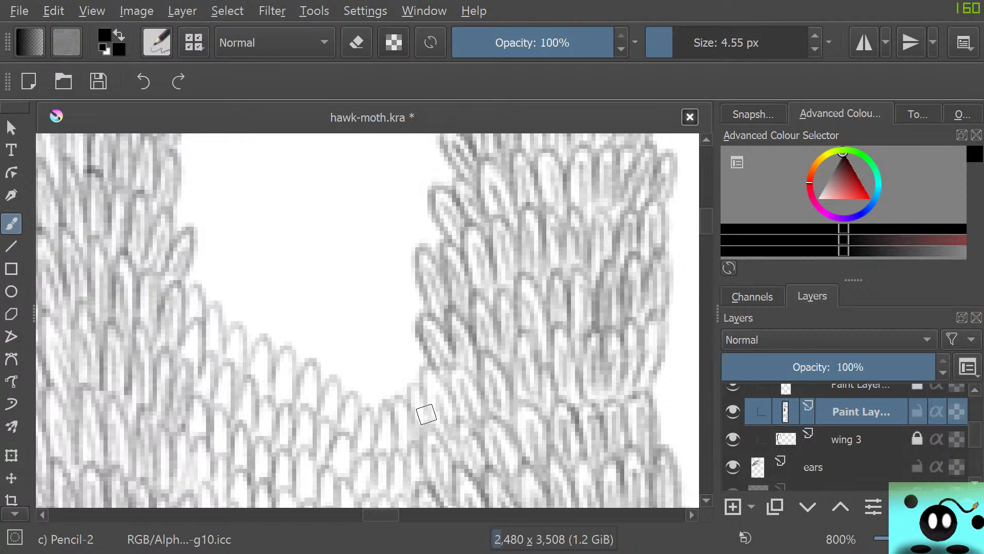
{"action": "mouse_move", "coordinate": [190, 272]}
{"action": "left_mouse_down"}
{"action": "mouse_move", "coordinate": [212, 328]}
{"action": "mouse_move", "coordinate": [218, 308]}
{"action": "mouse_move", "coordinate": [234, 327]}
{"action": "mouse_move", "coordinate": [240, 315]}
{"action": "mouse_move", "coordinate": [254, 342]}
{"action": "mouse_move", "coordinate": [280, 349]}
{"action": "mouse_move", "coordinate": [286, 362]}
{"action": "mouse_move", "coordinate": [288, 316]}
{"action": "mouse_move", "coordinate": [296, 369]}
{"action": "mouse_move", "coordinate": [323, 376]}
{"action": "mouse_move", "coordinate": [330, 350]}
{"action": "mouse_move", "coordinate": [339, 395]}
{"action": "mouse_move", "coordinate": [355, 347]}
{"action": "mouse_move", "coordinate": [362, 410]}
{"action": "mouse_move", "coordinate": [400, 394]}
{"action": "mouse_move", "coordinate": [397, 416]}
{"action": "mouse_move", "coordinate": [400, 391]}
{"action": "mouse_move", "coordinate": [420, 403]}
{"action": "mouse_move", "coordinate": [417, 340]}
{"action": "left_mouse_up"}
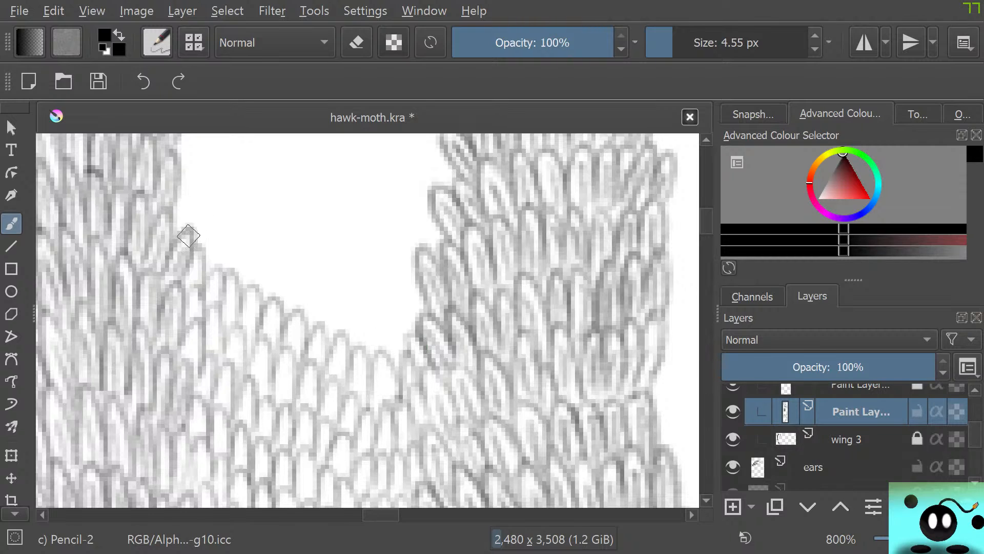
{"action": "mouse_move", "coordinate": [182, 233]}
{"action": "left_mouse_down"}
{"action": "mouse_move", "coordinate": [210, 212]}
{"action": "mouse_move", "coordinate": [221, 280]}
{"action": "mouse_move", "coordinate": [234, 230]}
{"action": "mouse_move", "coordinate": [266, 316]}
{"action": "mouse_move", "coordinate": [282, 268]}
{"action": "mouse_move", "coordinate": [286, 316]}
{"action": "mouse_move", "coordinate": [311, 337]}
{"action": "mouse_move", "coordinate": [333, 287]}
{"action": "mouse_move", "coordinate": [334, 338]}
{"action": "mouse_move", "coordinate": [345, 291]}
{"action": "mouse_move", "coordinate": [359, 355]}
{"action": "mouse_move", "coordinate": [378, 304]}
{"action": "mouse_move", "coordinate": [376, 361]}
{"action": "mouse_move", "coordinate": [399, 324]}
{"action": "mouse_move", "coordinate": [400, 345]}
{"action": "mouse_move", "coordinate": [405, 298]}
{"action": "mouse_move", "coordinate": [411, 331]}
{"action": "mouse_move", "coordinate": [421, 277]}
{"action": "left_mouse_up"}
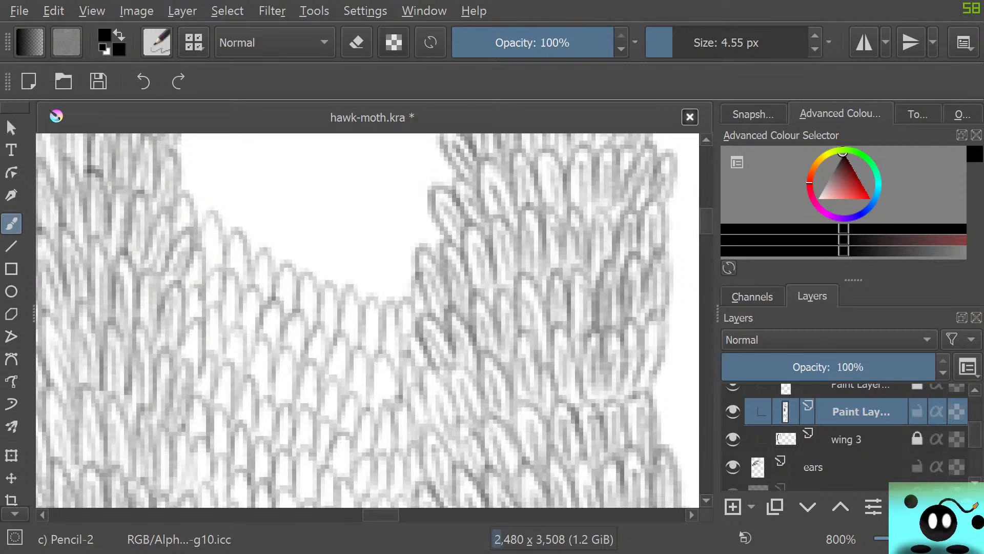
Draw three curved rows of scales where the gap widens, tucking their ends against the right strip's slanted edge scales
{"action": "scroll", "coordinate": [368, 321], "scroll_direction": "up", "scroll_amount": 5}
{"action": "scroll", "coordinate": [367, 320], "scroll_direction": "down", "scroll_amount": 3}
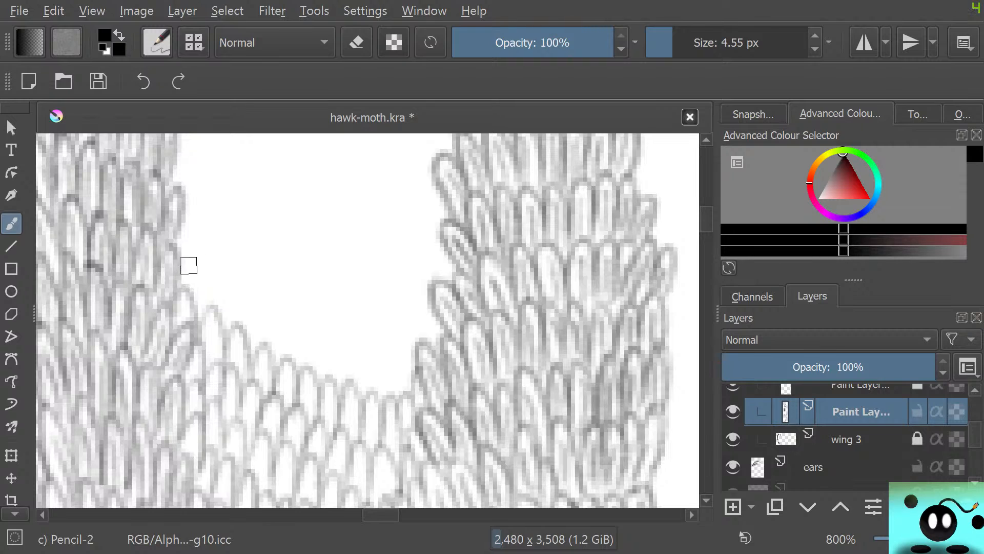
{"action": "mouse_move", "coordinate": [188, 265]}
{"action": "left_mouse_down"}
{"action": "mouse_move", "coordinate": [189, 292]}
{"action": "mouse_move", "coordinate": [233, 328]}
{"action": "mouse_move", "coordinate": [247, 355]}
{"action": "mouse_move", "coordinate": [272, 312]}
{"action": "mouse_move", "coordinate": [285, 383]}
{"action": "mouse_move", "coordinate": [303, 323]}
{"action": "mouse_move", "coordinate": [320, 385]}
{"action": "mouse_move", "coordinate": [340, 363]}
{"action": "mouse_move", "coordinate": [362, 391]}
{"action": "mouse_move", "coordinate": [398, 359]}
{"action": "mouse_move", "coordinate": [401, 385]}
{"action": "mouse_move", "coordinate": [415, 357]}
{"action": "left_mouse_up"}
{"action": "mouse_move", "coordinate": [200, 241]}
{"action": "left_mouse_down"}
{"action": "mouse_move", "coordinate": [191, 260]}
{"action": "mouse_move", "coordinate": [219, 267]}
{"action": "mouse_move", "coordinate": [220, 277]}
{"action": "mouse_move", "coordinate": [228, 240]}
{"action": "mouse_move", "coordinate": [236, 284]}
{"action": "mouse_move", "coordinate": [261, 312]}
{"action": "mouse_move", "coordinate": [272, 272]}
{"action": "mouse_move", "coordinate": [289, 339]}
{"action": "mouse_move", "coordinate": [316, 275]}
{"action": "mouse_move", "coordinate": [320, 324]}
{"action": "mouse_move", "coordinate": [347, 298]}
{"action": "mouse_move", "coordinate": [332, 320]}
{"action": "mouse_move", "coordinate": [349, 333]}
{"action": "mouse_move", "coordinate": [374, 329]}
{"action": "mouse_move", "coordinate": [389, 345]}
{"action": "mouse_move", "coordinate": [400, 300]}
{"action": "mouse_move", "coordinate": [424, 343]}
{"action": "left_mouse_up"}
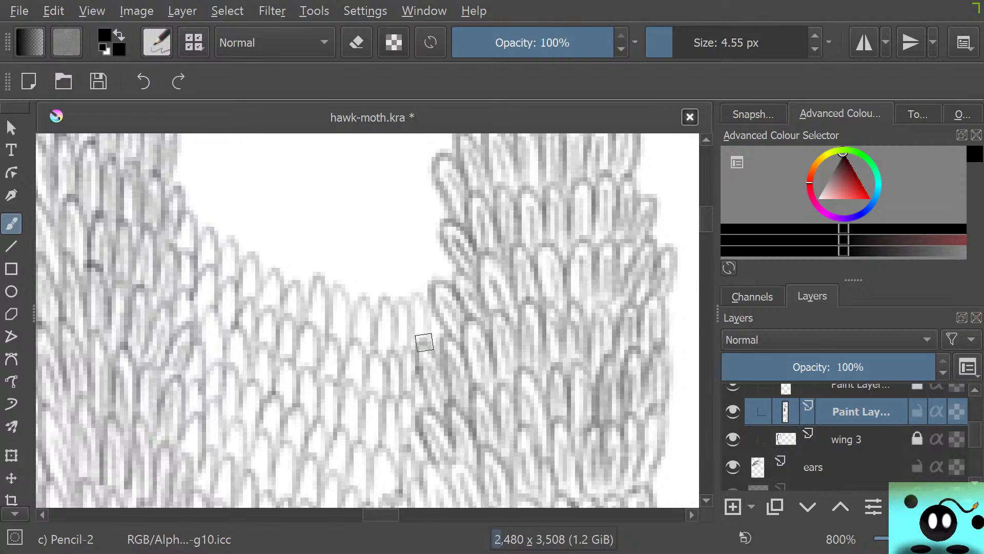
{"action": "mouse_move", "coordinate": [184, 193]}
{"action": "left_mouse_down"}
{"action": "mouse_move", "coordinate": [185, 153]}
{"action": "mouse_move", "coordinate": [184, 202]}
{"action": "mouse_move", "coordinate": [199, 226]}
{"action": "mouse_move", "coordinate": [214, 191]}
{"action": "mouse_move", "coordinate": [214, 240]}
{"action": "mouse_move", "coordinate": [234, 255]}
{"action": "mouse_move", "coordinate": [251, 206]}
{"action": "mouse_move", "coordinate": [252, 267]}
{"action": "mouse_move", "coordinate": [279, 280]}
{"action": "mouse_move", "coordinate": [271, 272]}
{"action": "mouse_move", "coordinate": [286, 234]}
{"action": "mouse_move", "coordinate": [289, 291]}
{"action": "mouse_move", "coordinate": [319, 240]}
{"action": "mouse_move", "coordinate": [309, 273]}
{"action": "mouse_move", "coordinate": [321, 256]}
{"action": "mouse_move", "coordinate": [346, 291]}
{"action": "mouse_move", "coordinate": [361, 241]}
{"action": "mouse_move", "coordinate": [364, 300]}
{"action": "mouse_move", "coordinate": [388, 307]}
{"action": "mouse_move", "coordinate": [406, 268]}
{"action": "mouse_move", "coordinate": [400, 302]}
{"action": "mouse_move", "coordinate": [419, 293]}
{"action": "mouse_move", "coordinate": [419, 273]}
{"action": "mouse_move", "coordinate": [442, 280]}
{"action": "mouse_move", "coordinate": [450, 245]}
{"action": "left_mouse_up"}
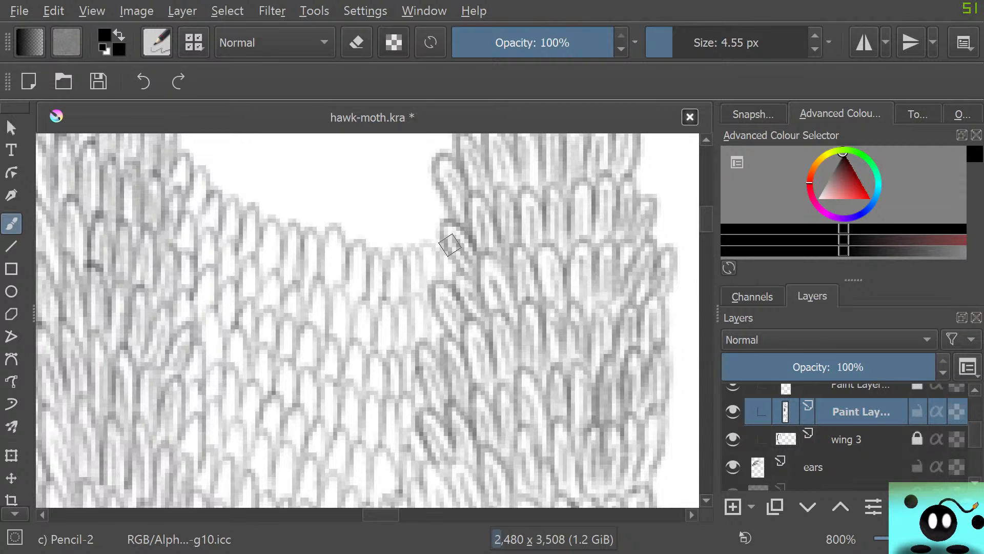
Stack three longer sagging rows of scales where the left strip's edge recedes, completing the middle row at the right strip
{"action": "left_click_drag", "start_coordinate": [707, 219], "coordinate": [707, 214]}
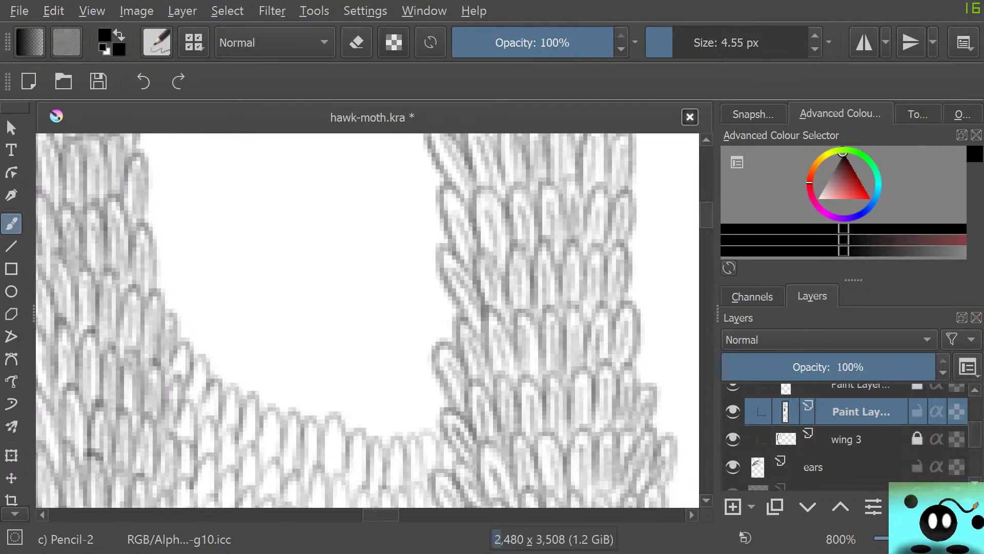
{"action": "mouse_move", "coordinate": [163, 298]}
{"action": "left_mouse_down"}
{"action": "mouse_move", "coordinate": [172, 319]}
{"action": "mouse_move", "coordinate": [183, 295]}
{"action": "mouse_move", "coordinate": [183, 341]}
{"action": "mouse_move", "coordinate": [218, 383]}
{"action": "mouse_move", "coordinate": [225, 362]}
{"action": "mouse_move", "coordinate": [225, 387]}
{"action": "mouse_move", "coordinate": [242, 393]}
{"action": "mouse_move", "coordinate": [257, 344]}
{"action": "mouse_move", "coordinate": [255, 398]}
{"action": "mouse_move", "coordinate": [305, 435]}
{"action": "mouse_move", "coordinate": [322, 375]}
{"action": "mouse_move", "coordinate": [324, 430]}
{"action": "mouse_move", "coordinate": [352, 443]}
{"action": "mouse_move", "coordinate": [354, 424]}
{"action": "mouse_move", "coordinate": [372, 431]}
{"action": "mouse_move", "coordinate": [398, 415]}
{"action": "mouse_move", "coordinate": [387, 420]}
{"action": "mouse_move", "coordinate": [418, 441]}
{"action": "mouse_move", "coordinate": [423, 390]}
{"action": "mouse_move", "coordinate": [435, 436]}
{"action": "mouse_move", "coordinate": [429, 378]}
{"action": "mouse_move", "coordinate": [435, 413]}
{"action": "left_mouse_up"}
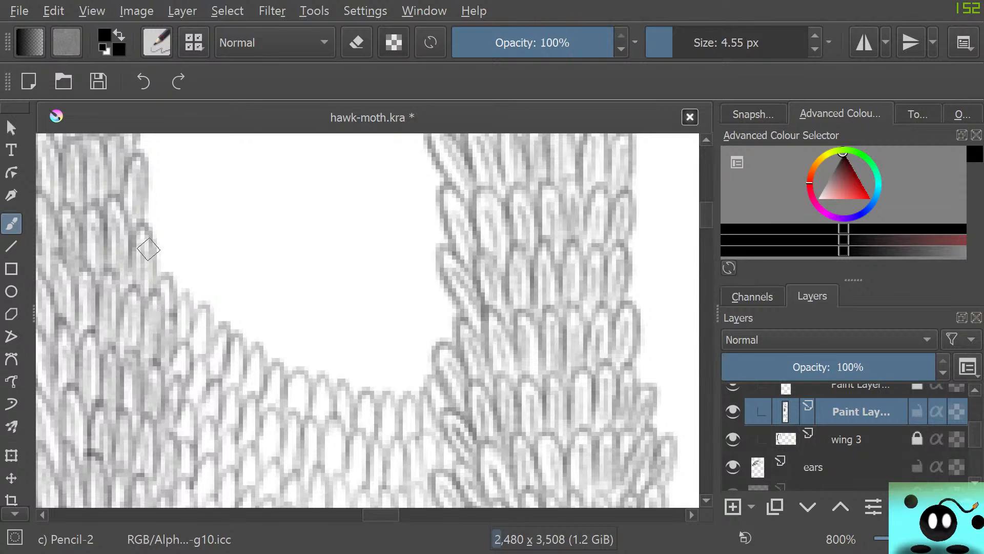
{"action": "mouse_move", "coordinate": [148, 249]}
{"action": "left_mouse_down"}
{"action": "mouse_move", "coordinate": [164, 283]}
{"action": "mouse_move", "coordinate": [191, 305]}
{"action": "mouse_move", "coordinate": [217, 300]}
{"action": "mouse_move", "coordinate": [213, 321]}
{"action": "mouse_move", "coordinate": [232, 275]}
{"action": "mouse_move", "coordinate": [229, 333]}
{"action": "mouse_move", "coordinate": [236, 320]}
{"action": "mouse_move", "coordinate": [246, 360]}
{"action": "mouse_move", "coordinate": [289, 362]}
{"action": "mouse_move", "coordinate": [292, 338]}
{"action": "mouse_move", "coordinate": [294, 368]}
{"action": "mouse_move", "coordinate": [312, 390]}
{"action": "mouse_move", "coordinate": [329, 337]}
{"action": "mouse_move", "coordinate": [329, 392]}
{"action": "mouse_move", "coordinate": [349, 405]}
{"action": "mouse_move", "coordinate": [382, 383]}
{"action": "mouse_move", "coordinate": [380, 400]}
{"action": "mouse_move", "coordinate": [394, 398]}
{"action": "mouse_move", "coordinate": [403, 355]}
{"action": "mouse_move", "coordinate": [419, 383]}
{"action": "left_mouse_up"}
{"action": "mouse_move", "coordinate": [418, 325]}
{"action": "left_mouse_down"}
{"action": "mouse_move", "coordinate": [440, 354]}
{"action": "mouse_move", "coordinate": [447, 350]}
{"action": "left_mouse_up"}
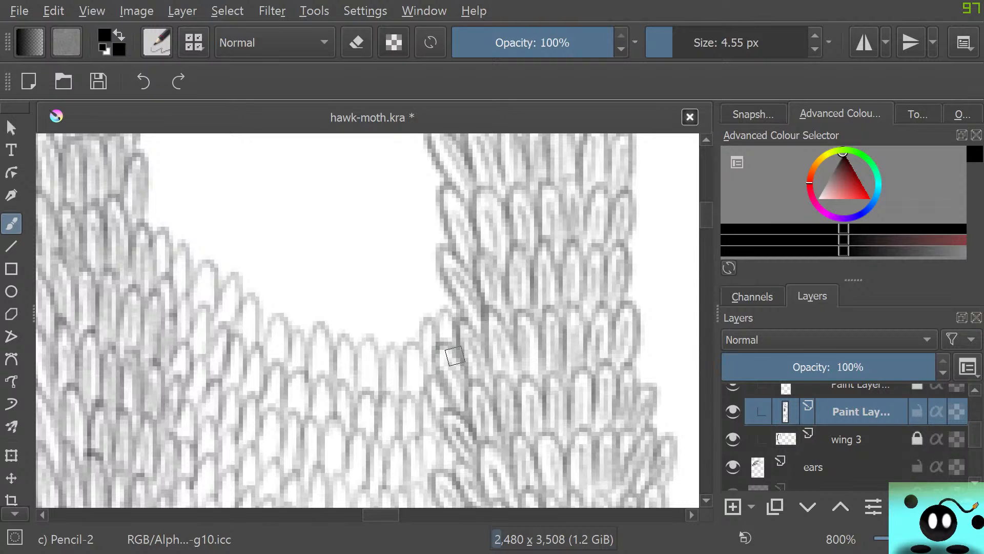
{"action": "mouse_move", "coordinate": [146, 216]}
{"action": "left_mouse_down"}
{"action": "mouse_move", "coordinate": [184, 209]}
{"action": "mouse_move", "coordinate": [194, 263]}
{"action": "mouse_move", "coordinate": [228, 232]}
{"action": "mouse_move", "coordinate": [240, 293]}
{"action": "mouse_move", "coordinate": [256, 310]}
{"action": "mouse_move", "coordinate": [301, 279]}
{"action": "mouse_move", "coordinate": [305, 309]}
{"action": "mouse_move", "coordinate": [395, 322]}
{"action": "mouse_move", "coordinate": [397, 345]}
{"action": "mouse_move", "coordinate": [421, 343]}
{"action": "mouse_move", "coordinate": [430, 308]}
{"action": "left_mouse_up"}
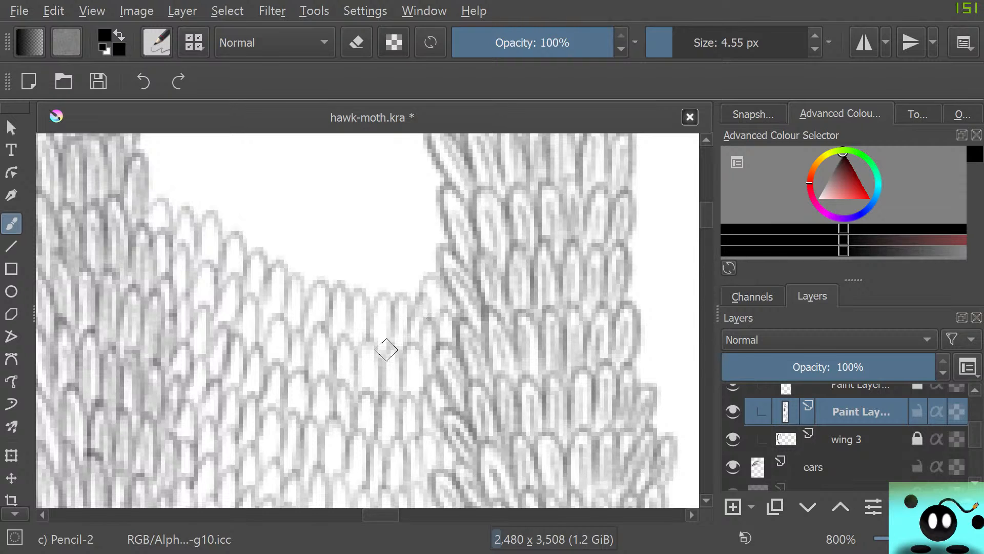
Pencil five sloping scale rows around and above the left strip's outward-tilted edge scales, extending the partial row to the right strip
{"action": "scroll", "coordinate": [386, 350], "scroll_direction": "up", "scroll_amount": 3}
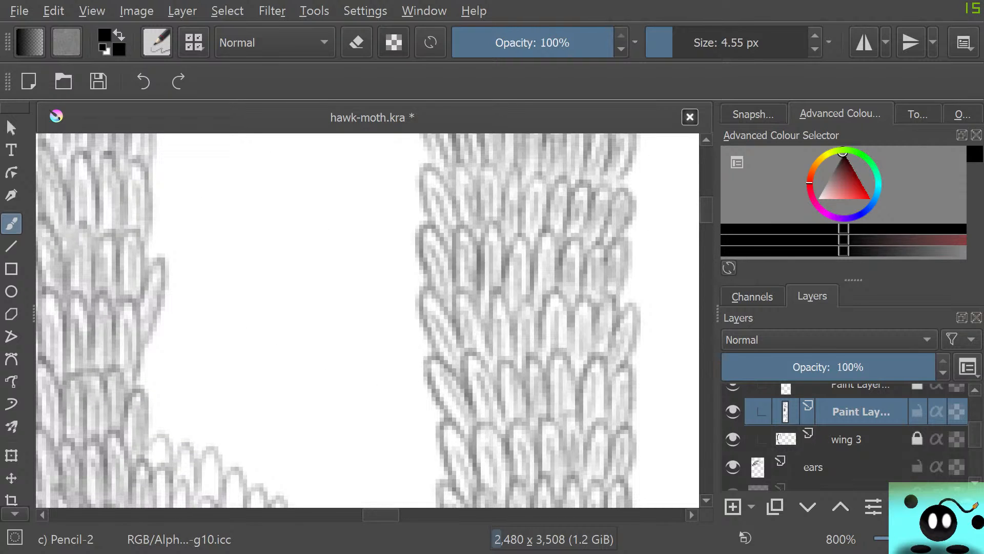
{"action": "scroll", "coordinate": [367, 320], "scroll_direction": "down", "scroll_amount": 3}
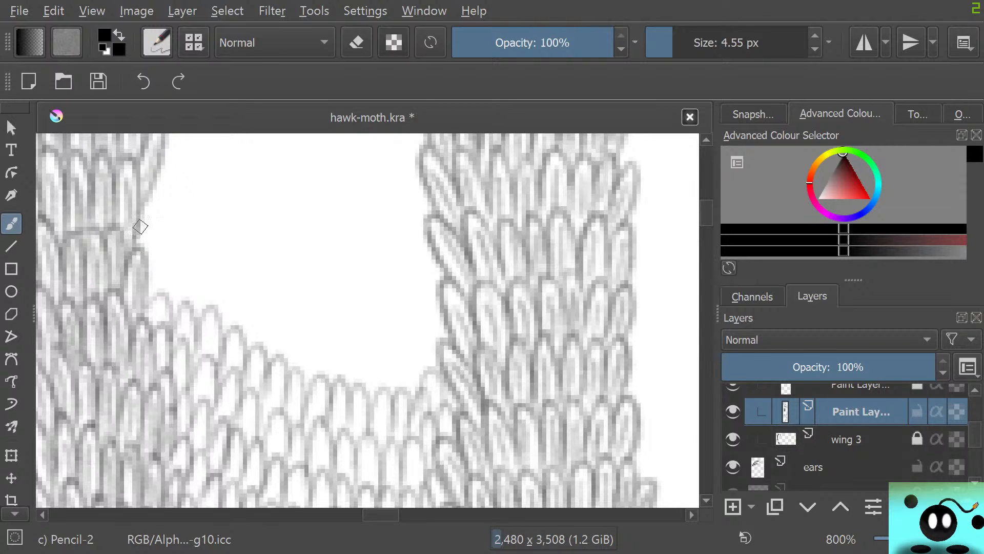
{"action": "mouse_move", "coordinate": [140, 226]}
{"action": "left_mouse_down"}
{"action": "mouse_move", "coordinate": [167, 252]}
{"action": "mouse_move", "coordinate": [167, 294]}
{"action": "mouse_move", "coordinate": [213, 308]}
{"action": "mouse_move", "coordinate": [219, 330]}
{"action": "mouse_move", "coordinate": [253, 340]}
{"action": "mouse_move", "coordinate": [270, 368]}
{"action": "mouse_move", "coordinate": [303, 325]}
{"action": "mouse_move", "coordinate": [314, 391]}
{"action": "mouse_move", "coordinate": [328, 340]}
{"action": "mouse_move", "coordinate": [360, 404]}
{"action": "mouse_move", "coordinate": [393, 343]}
{"action": "mouse_move", "coordinate": [423, 390]}
{"action": "mouse_move", "coordinate": [437, 363]}
{"action": "left_mouse_up"}
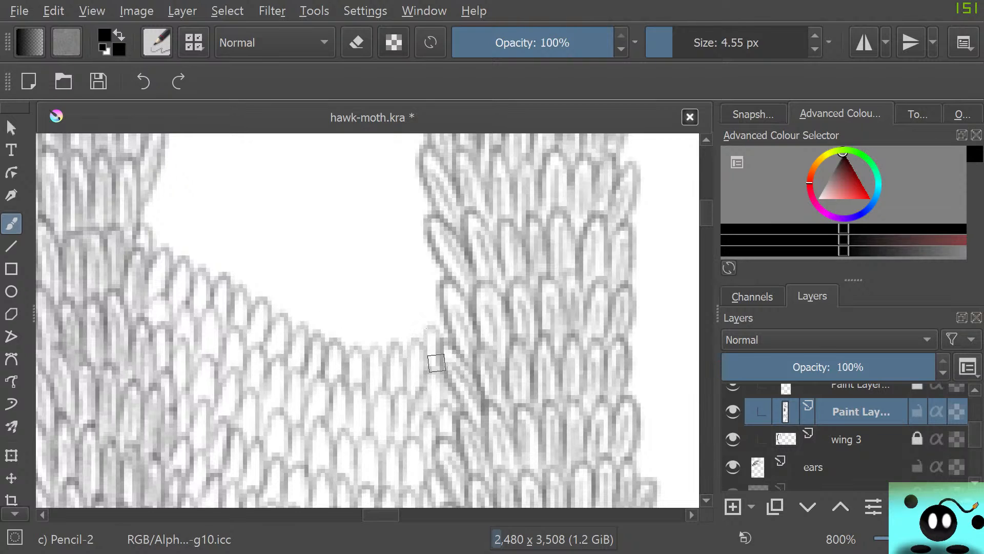
{"action": "mouse_move", "coordinate": [139, 209]}
{"action": "left_mouse_down"}
{"action": "mouse_move", "coordinate": [176, 213]}
{"action": "mouse_move", "coordinate": [185, 259]}
{"action": "mouse_move", "coordinate": [228, 238]}
{"action": "mouse_move", "coordinate": [227, 299]}
{"action": "mouse_move", "coordinate": [272, 303]}
{"action": "mouse_move", "coordinate": [281, 330]}
{"action": "mouse_move", "coordinate": [311, 345]}
{"action": "mouse_move", "coordinate": [314, 325]}
{"action": "mouse_move", "coordinate": [343, 363]}
{"action": "mouse_move", "coordinate": [354, 330]}
{"action": "mouse_move", "coordinate": [405, 324]}
{"action": "mouse_move", "coordinate": [410, 353]}
{"action": "mouse_move", "coordinate": [424, 340]}
{"action": "left_mouse_up"}
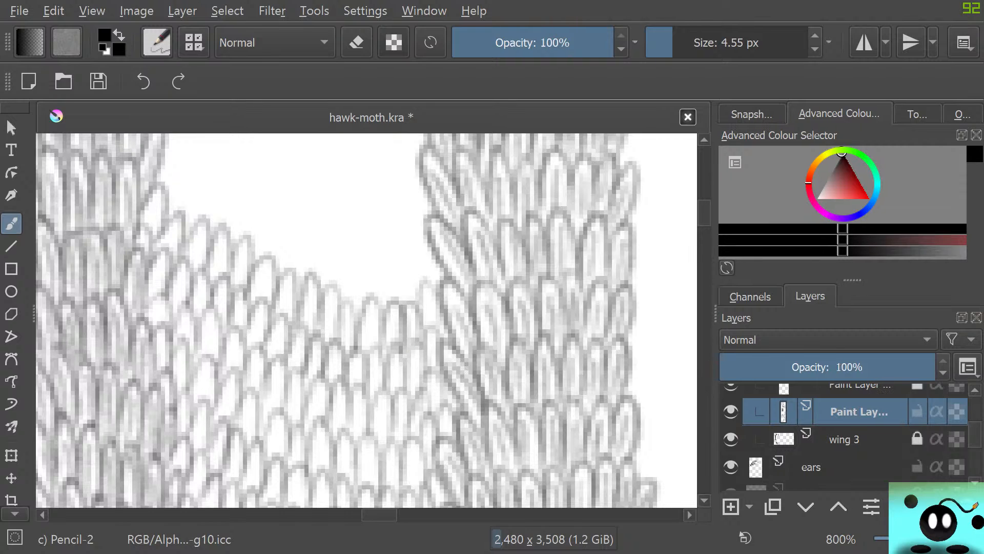
{"action": "scroll", "coordinate": [367, 321], "scroll_direction": "up", "scroll_amount": 3}
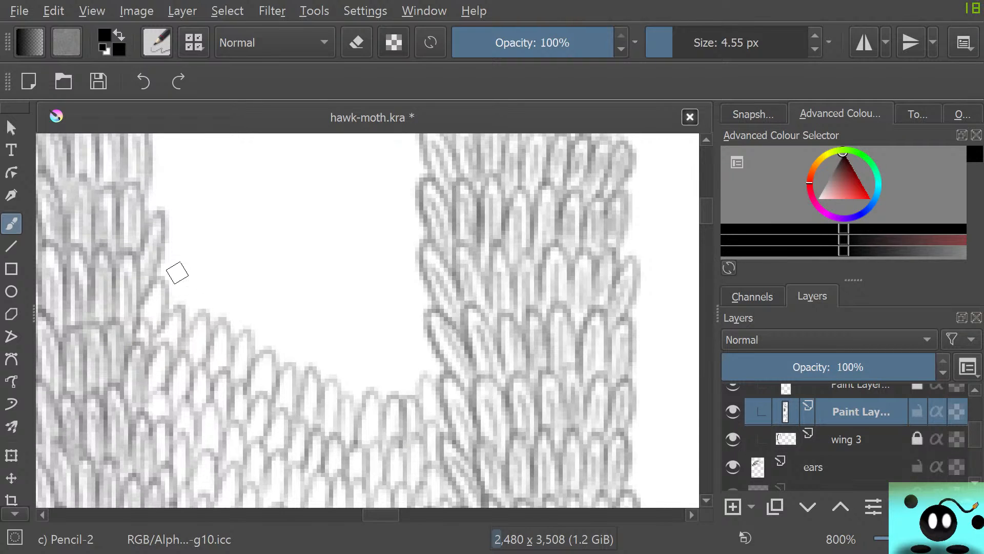
{"action": "mouse_move", "coordinate": [177, 273]}
{"action": "left_mouse_down"}
{"action": "mouse_move", "coordinate": [165, 301]}
{"action": "mouse_move", "coordinate": [180, 319]}
{"action": "mouse_move", "coordinate": [202, 283]}
{"action": "mouse_move", "coordinate": [203, 324]}
{"action": "mouse_move", "coordinate": [235, 304]}
{"action": "mouse_move", "coordinate": [228, 326]}
{"action": "mouse_move", "coordinate": [222, 304]}
{"action": "mouse_move", "coordinate": [224, 323]}
{"action": "mouse_move", "coordinate": [256, 290]}
{"action": "mouse_move", "coordinate": [243, 343]}
{"action": "mouse_move", "coordinate": [265, 369]}
{"action": "mouse_move", "coordinate": [296, 345]}
{"action": "mouse_move", "coordinate": [290, 366]}
{"action": "mouse_move", "coordinate": [301, 338]}
{"action": "mouse_move", "coordinate": [303, 375]}
{"action": "mouse_move", "coordinate": [342, 359]}
{"action": "mouse_move", "coordinate": [325, 389]}
{"action": "mouse_move", "coordinate": [355, 349]}
{"action": "mouse_move", "coordinate": [350, 395]}
{"action": "mouse_move", "coordinate": [378, 352]}
{"action": "mouse_move", "coordinate": [376, 400]}
{"action": "mouse_move", "coordinate": [400, 402]}
{"action": "mouse_move", "coordinate": [407, 351]}
{"action": "mouse_move", "coordinate": [417, 392]}
{"action": "mouse_move", "coordinate": [421, 342]}
{"action": "mouse_move", "coordinate": [430, 377]}
{"action": "left_mouse_up"}
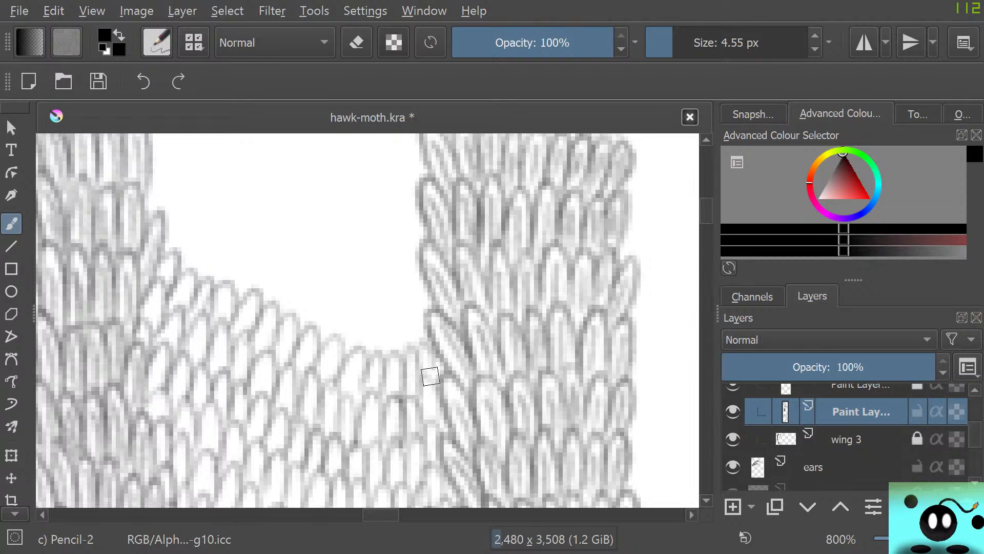
{"action": "mouse_move", "coordinate": [154, 213]}
{"action": "left_mouse_down"}
{"action": "mouse_move", "coordinate": [204, 270]}
{"action": "mouse_move", "coordinate": [225, 252]}
{"action": "mouse_move", "coordinate": [260, 308]}
{"action": "mouse_move", "coordinate": [312, 340]}
{"action": "mouse_move", "coordinate": [336, 307]}
{"action": "mouse_move", "coordinate": [359, 318]}
{"action": "mouse_move", "coordinate": [319, 407]}
{"action": "left_mouse_up"}
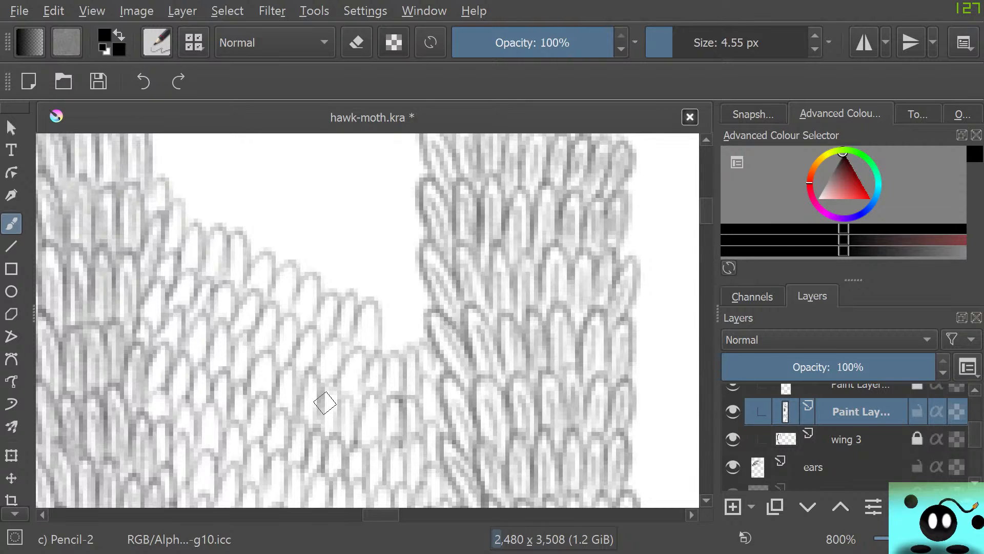
{"action": "mouse_move", "coordinate": [378, 341]}
{"action": "left_mouse_down"}
{"action": "mouse_move", "coordinate": [398, 356]}
{"action": "mouse_move", "coordinate": [419, 319]}
{"action": "mouse_move", "coordinate": [414, 356]}
{"action": "left_mouse_up"}
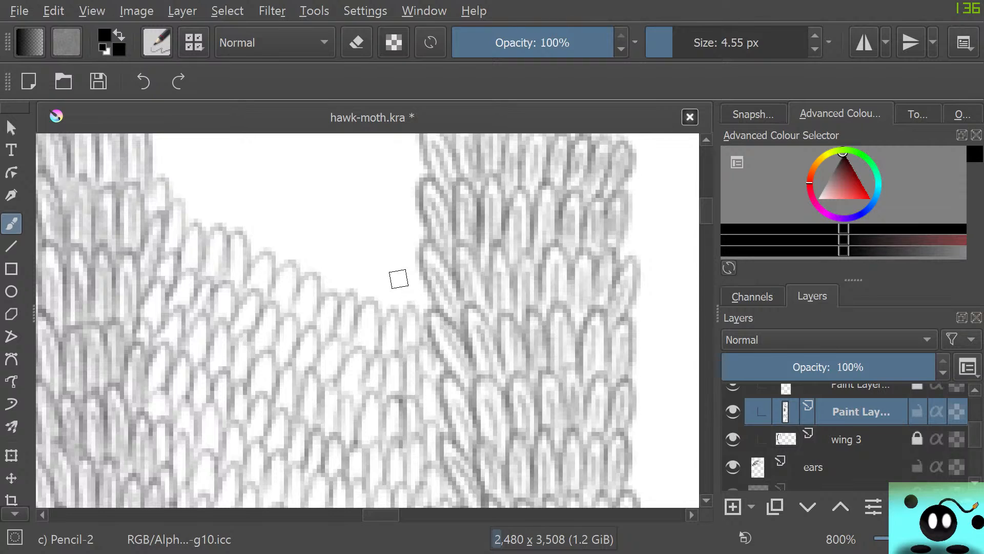
{"action": "mouse_move", "coordinate": [181, 197]}
{"action": "left_mouse_down"}
{"action": "mouse_move", "coordinate": [190, 176]}
{"action": "mouse_move", "coordinate": [193, 217]}
{"action": "mouse_move", "coordinate": [219, 208]}
{"action": "mouse_move", "coordinate": [220, 249]}
{"action": "mouse_move", "coordinate": [226, 210]}
{"action": "mouse_move", "coordinate": [237, 241]}
{"action": "mouse_move", "coordinate": [266, 244]}
{"action": "mouse_move", "coordinate": [263, 267]}
{"action": "mouse_move", "coordinate": [282, 213]}
{"action": "mouse_move", "coordinate": [278, 282]}
{"action": "mouse_move", "coordinate": [316, 258]}
{"action": "mouse_move", "coordinate": [303, 284]}
{"action": "mouse_move", "coordinate": [334, 279]}
{"action": "mouse_move", "coordinate": [327, 298]}
{"action": "mouse_move", "coordinate": [354, 307]}
{"action": "mouse_move", "coordinate": [393, 314]}
{"action": "mouse_move", "coordinate": [395, 280]}
{"action": "mouse_move", "coordinate": [416, 273]}
{"action": "left_mouse_up"}
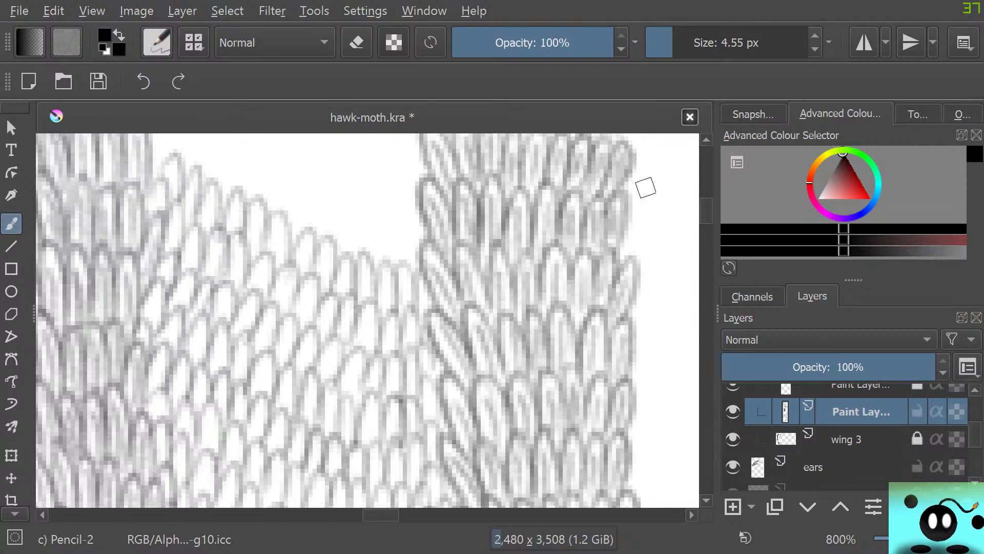
Continue the fill with three overlapping diagonal rows of scales along the straight stretch of the left strip
{"action": "scroll", "coordinate": [646, 187], "scroll_direction": "up", "scroll_amount": 5}
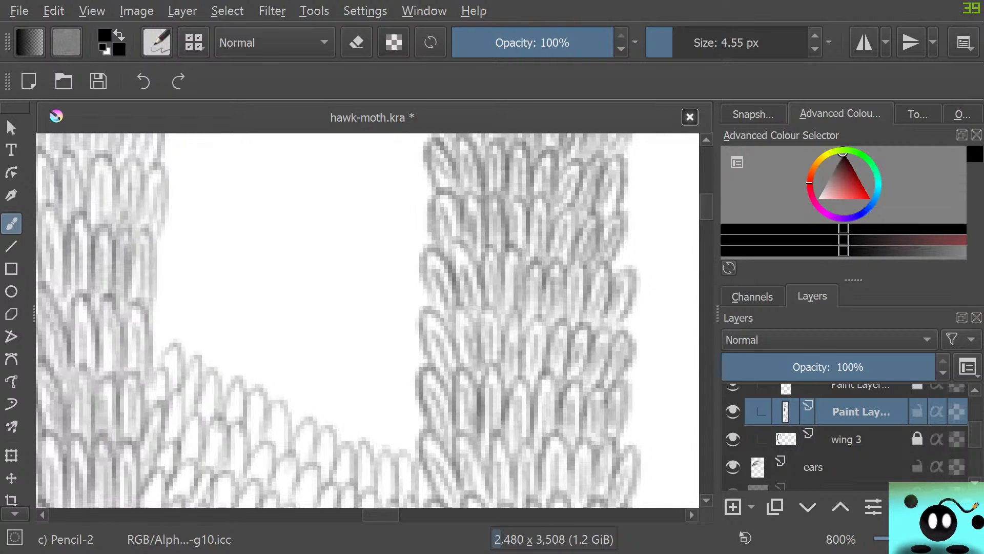
{"action": "mouse_move", "coordinate": [153, 330]}
{"action": "left_mouse_down"}
{"action": "mouse_move", "coordinate": [163, 353]}
{"action": "mouse_move", "coordinate": [192, 369]}
{"action": "mouse_move", "coordinate": [217, 348]}
{"action": "mouse_move", "coordinate": [196, 382]}
{"action": "left_mouse_up"}
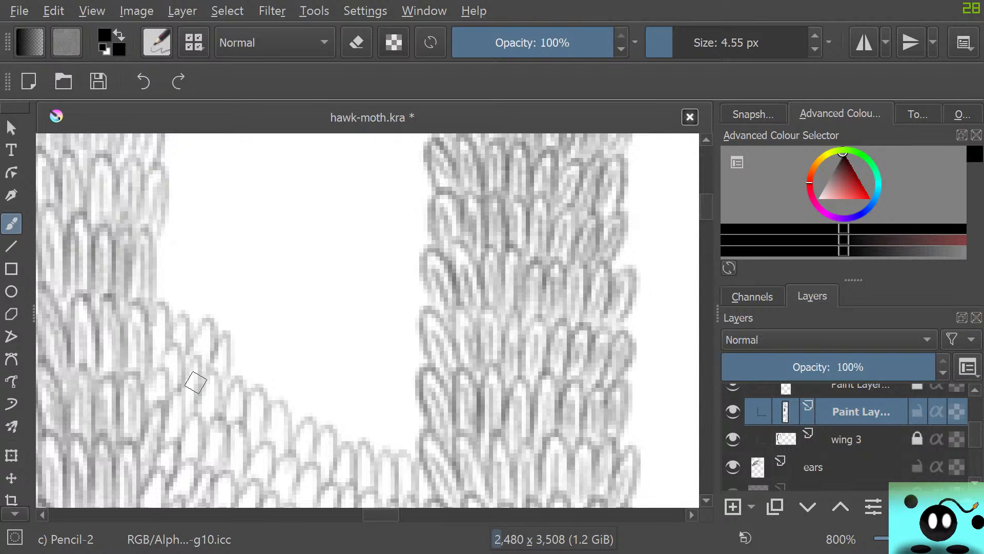
{"action": "mouse_move", "coordinate": [196, 382]}
{"action": "left_mouse_down"}
{"action": "mouse_move", "coordinate": [241, 360]}
{"action": "mouse_move", "coordinate": [224, 379]}
{"action": "mouse_move", "coordinate": [245, 350]}
{"action": "mouse_move", "coordinate": [243, 388]}
{"action": "mouse_move", "coordinate": [282, 395]}
{"action": "mouse_move", "coordinate": [267, 401]}
{"action": "mouse_move", "coordinate": [281, 416]}
{"action": "mouse_move", "coordinate": [291, 397]}
{"action": "mouse_move", "coordinate": [305, 426]}
{"action": "mouse_move", "coordinate": [331, 400]}
{"action": "mouse_move", "coordinate": [332, 435]}
{"action": "mouse_move", "coordinate": [350, 446]}
{"action": "mouse_move", "coordinate": [364, 405]}
{"action": "mouse_move", "coordinate": [369, 453]}
{"action": "mouse_move", "coordinate": [393, 455]}
{"action": "mouse_move", "coordinate": [394, 438]}
{"action": "mouse_move", "coordinate": [405, 456]}
{"action": "mouse_move", "coordinate": [418, 419]}
{"action": "mouse_move", "coordinate": [419, 442]}
{"action": "left_mouse_up"}
{"action": "mouse_move", "coordinate": [163, 254]}
{"action": "left_mouse_down"}
{"action": "mouse_move", "coordinate": [159, 287]}
{"action": "mouse_move", "coordinate": [174, 320]}
{"action": "mouse_move", "coordinate": [188, 277]}
{"action": "mouse_move", "coordinate": [202, 337]}
{"action": "mouse_move", "coordinate": [199, 325]}
{"action": "mouse_move", "coordinate": [217, 339]}
{"action": "mouse_move", "coordinate": [240, 300]}
{"action": "mouse_move", "coordinate": [231, 328]}
{"action": "mouse_move", "coordinate": [258, 357]}
{"action": "mouse_move", "coordinate": [286, 370]}
{"action": "mouse_move", "coordinate": [298, 339]}
{"action": "mouse_move", "coordinate": [302, 383]}
{"action": "mouse_move", "coordinate": [331, 376]}
{"action": "mouse_move", "coordinate": [338, 361]}
{"action": "mouse_move", "coordinate": [350, 403]}
{"action": "mouse_move", "coordinate": [373, 408]}
{"action": "mouse_move", "coordinate": [380, 374]}
{"action": "mouse_move", "coordinate": [392, 414]}
{"action": "mouse_move", "coordinate": [413, 403]}
{"action": "mouse_move", "coordinate": [402, 424]}
{"action": "left_mouse_up"}
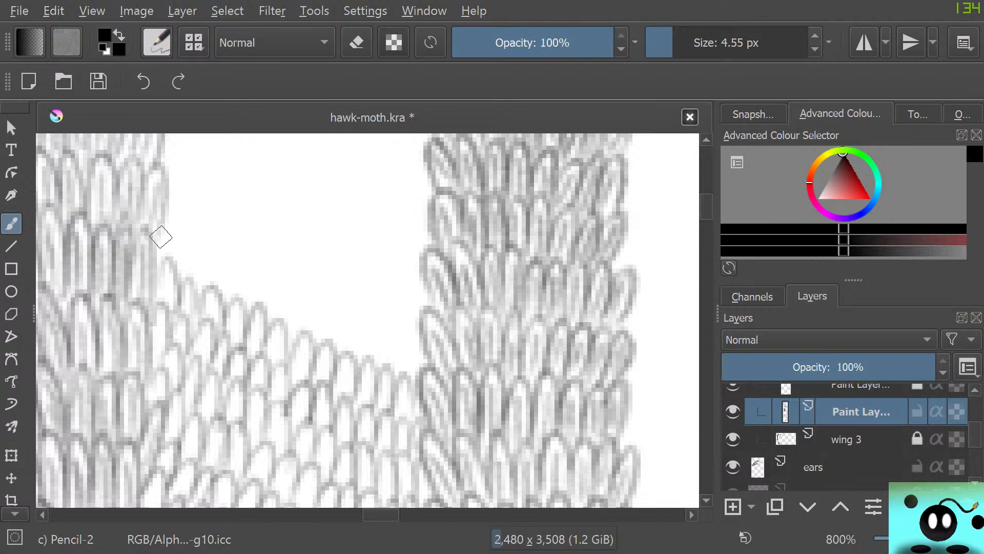
{"action": "mouse_move", "coordinate": [160, 237]}
{"action": "left_mouse_down"}
{"action": "mouse_move", "coordinate": [208, 306]}
{"action": "mouse_move", "coordinate": [222, 278]}
{"action": "mouse_move", "coordinate": [238, 317]}
{"action": "mouse_move", "coordinate": [260, 325]}
{"action": "mouse_move", "coordinate": [276, 274]}
{"action": "mouse_move", "coordinate": [279, 321]}
{"action": "mouse_move", "coordinate": [290, 294]}
{"action": "mouse_move", "coordinate": [293, 348]}
{"action": "mouse_move", "coordinate": [323, 340]}
{"action": "mouse_move", "coordinate": [335, 303]}
{"action": "mouse_move", "coordinate": [352, 358]}
{"action": "mouse_move", "coordinate": [387, 325]}
{"action": "mouse_move", "coordinate": [383, 360]}
{"action": "mouse_move", "coordinate": [397, 375]}
{"action": "mouse_move", "coordinate": [417, 337]}
{"action": "mouse_move", "coordinate": [408, 398]}
{"action": "left_mouse_up"}
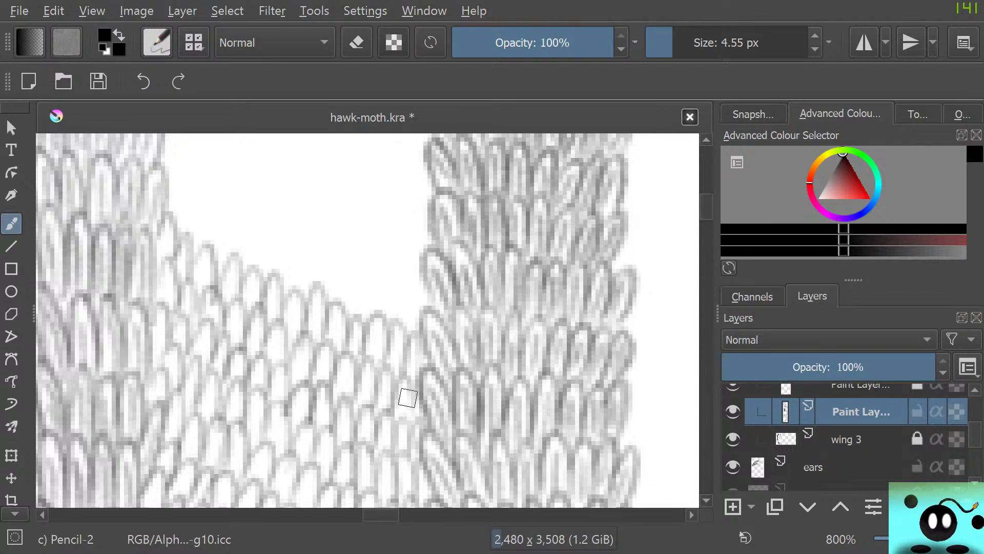
Extend the scale fill upward with five more staggered rows, reaching where the right strip's edge starts slanting away
{"action": "mouse_move", "coordinate": [706, 207]}
{"action": "left_mouse_down"}
{"action": "mouse_move", "coordinate": [707, 176]}
{"action": "mouse_move", "coordinate": [706, 204]}
{"action": "left_mouse_up"}
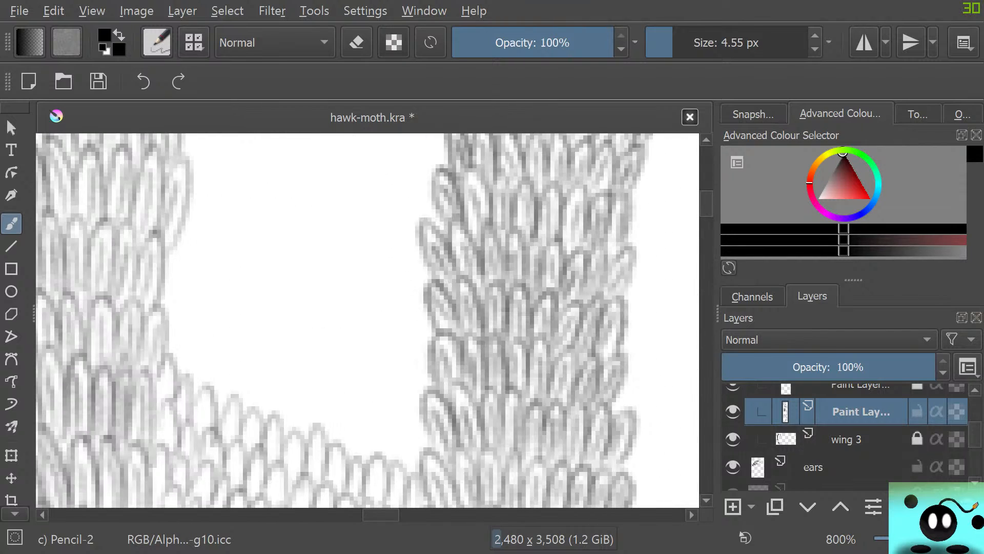
{"action": "mouse_move", "coordinate": [172, 318]}
{"action": "left_mouse_down"}
{"action": "mouse_move", "coordinate": [177, 367]}
{"action": "mouse_move", "coordinate": [200, 368]}
{"action": "mouse_move", "coordinate": [206, 398]}
{"action": "mouse_move", "coordinate": [198, 383]}
{"action": "mouse_move", "coordinate": [215, 396]}
{"action": "mouse_move", "coordinate": [227, 355]}
{"action": "mouse_move", "coordinate": [224, 392]}
{"action": "mouse_move", "coordinate": [234, 406]}
{"action": "mouse_move", "coordinate": [257, 403]}
{"action": "mouse_move", "coordinate": [257, 390]}
{"action": "mouse_move", "coordinate": [253, 422]}
{"action": "mouse_move", "coordinate": [270, 428]}
{"action": "mouse_move", "coordinate": [291, 411]}
{"action": "mouse_move", "coordinate": [287, 437]}
{"action": "mouse_move", "coordinate": [323, 432]}
{"action": "mouse_move", "coordinate": [313, 408]}
{"action": "mouse_move", "coordinate": [326, 440]}
{"action": "mouse_move", "coordinate": [350, 400]}
{"action": "mouse_move", "coordinate": [347, 456]}
{"action": "mouse_move", "coordinate": [369, 453]}
{"action": "mouse_move", "coordinate": [387, 465]}
{"action": "mouse_move", "coordinate": [403, 418]}
{"action": "mouse_move", "coordinate": [403, 471]}
{"action": "mouse_move", "coordinate": [421, 447]}
{"action": "left_mouse_up"}
{"action": "mouse_move", "coordinate": [169, 293]}
{"action": "left_mouse_down"}
{"action": "mouse_move", "coordinate": [171, 325]}
{"action": "mouse_move", "coordinate": [198, 317]}
{"action": "mouse_move", "coordinate": [213, 350]}
{"action": "mouse_move", "coordinate": [250, 316]}
{"action": "mouse_move", "coordinate": [247, 369]}
{"action": "mouse_move", "coordinate": [310, 370]}
{"action": "mouse_move", "coordinate": [353, 409]}
{"action": "mouse_move", "coordinate": [399, 385]}
{"action": "mouse_move", "coordinate": [394, 439]}
{"action": "mouse_move", "coordinate": [426, 385]}
{"action": "left_mouse_up"}
{"action": "mouse_move", "coordinate": [177, 250]}
{"action": "left_mouse_down"}
{"action": "mouse_move", "coordinate": [199, 297]}
{"action": "mouse_move", "coordinate": [230, 305]}
{"action": "mouse_move", "coordinate": [245, 268]}
{"action": "mouse_move", "coordinate": [253, 316]}
{"action": "mouse_move", "coordinate": [272, 338]}
{"action": "mouse_move", "coordinate": [309, 337]}
{"action": "mouse_move", "coordinate": [317, 324]}
{"action": "mouse_move", "coordinate": [328, 346]}
{"action": "mouse_move", "coordinate": [354, 312]}
{"action": "mouse_move", "coordinate": [350, 358]}
{"action": "mouse_move", "coordinate": [370, 371]}
{"action": "mouse_move", "coordinate": [383, 329]}
{"action": "mouse_move", "coordinate": [385, 375]}
{"action": "mouse_move", "coordinate": [399, 336]}
{"action": "mouse_move", "coordinate": [400, 382]}
{"action": "mouse_move", "coordinate": [425, 354]}
{"action": "mouse_move", "coordinate": [413, 394]}
{"action": "left_mouse_up"}
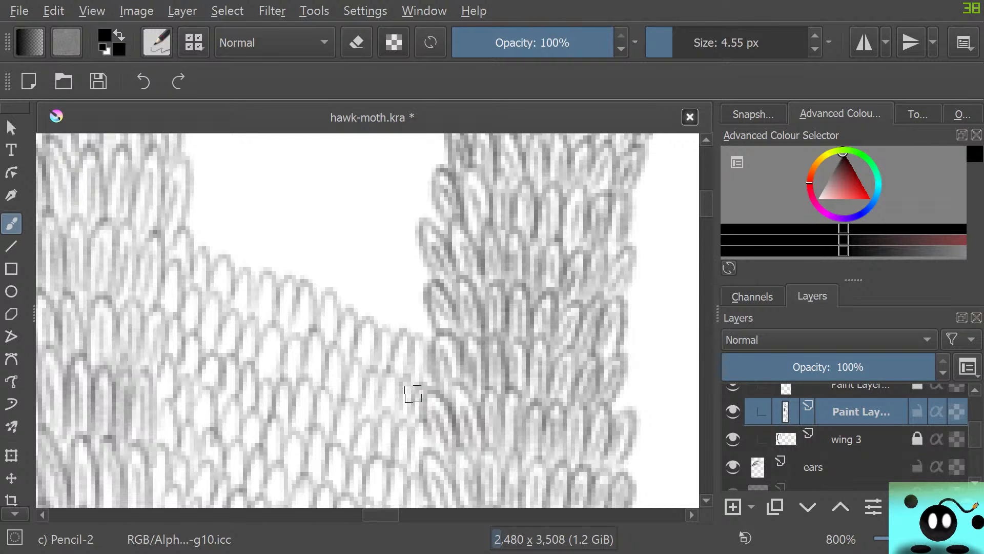
{"action": "scroll", "coordinate": [367, 320], "scroll_direction": "up", "scroll_amount": 5}
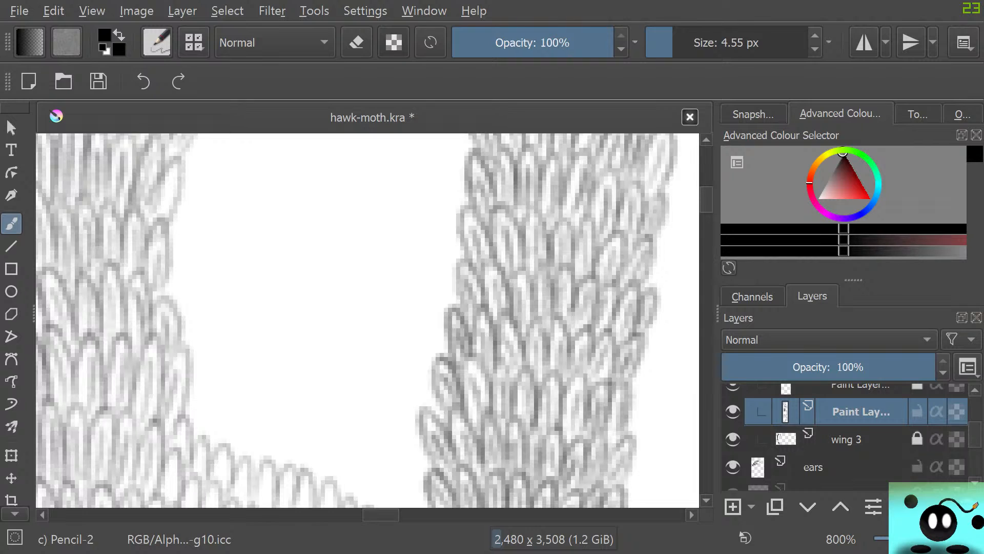
{"action": "scroll", "coordinate": [367, 320], "scroll_direction": "down", "scroll_amount": 3}
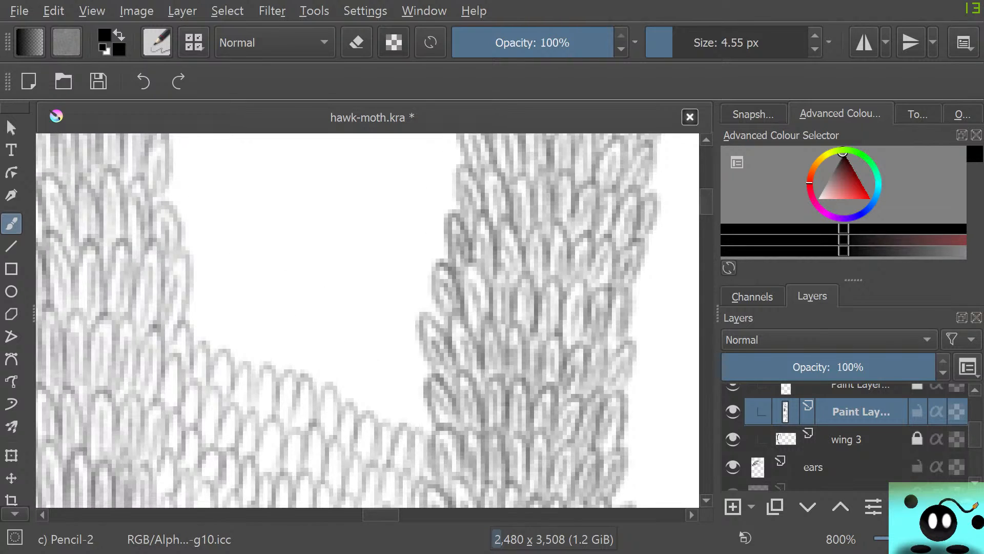
{"action": "mouse_move", "coordinate": [193, 317]}
{"action": "left_mouse_down"}
{"action": "mouse_move", "coordinate": [207, 293]}
{"action": "mouse_move", "coordinate": [200, 341]}
{"action": "mouse_move", "coordinate": [217, 362]}
{"action": "mouse_move", "coordinate": [240, 313]}
{"action": "mouse_move", "coordinate": [246, 368]}
{"action": "mouse_move", "coordinate": [245, 350]}
{"action": "mouse_move", "coordinate": [286, 387]}
{"action": "mouse_move", "coordinate": [305, 334]}
{"action": "mouse_move", "coordinate": [307, 388]}
{"action": "mouse_move", "coordinate": [332, 400]}
{"action": "mouse_move", "coordinate": [344, 350]}
{"action": "mouse_move", "coordinate": [343, 406]}
{"action": "mouse_move", "coordinate": [380, 422]}
{"action": "mouse_move", "coordinate": [392, 397]}
{"action": "mouse_move", "coordinate": [393, 427]}
{"action": "mouse_move", "coordinate": [411, 429]}
{"action": "mouse_move", "coordinate": [417, 382]}
{"action": "mouse_move", "coordinate": [428, 426]}
{"action": "left_mouse_up"}
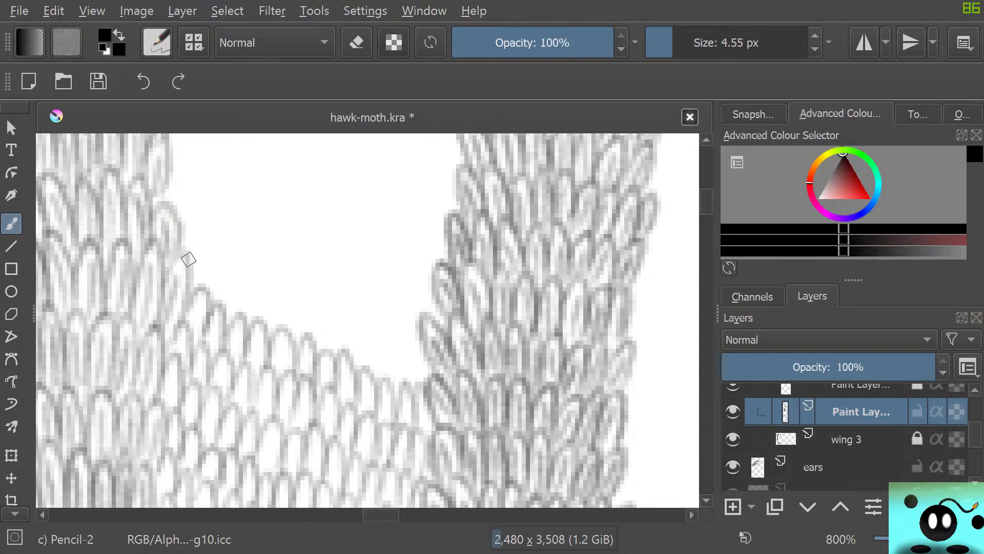
{"action": "mouse_move", "coordinate": [186, 257]}
{"action": "left_mouse_down"}
{"action": "mouse_move", "coordinate": [199, 289]}
{"action": "mouse_move", "coordinate": [213, 251]}
{"action": "mouse_move", "coordinate": [205, 294]}
{"action": "mouse_move", "coordinate": [219, 311]}
{"action": "mouse_move", "coordinate": [239, 320]}
{"action": "mouse_move", "coordinate": [265, 289]}
{"action": "mouse_move", "coordinate": [263, 321]}
{"action": "mouse_move", "coordinate": [267, 291]}
{"action": "mouse_move", "coordinate": [278, 338]}
{"action": "mouse_move", "coordinate": [329, 352]}
{"action": "mouse_move", "coordinate": [318, 353]}
{"action": "mouse_move", "coordinate": [339, 303]}
{"action": "mouse_move", "coordinate": [334, 339]}
{"action": "mouse_move", "coordinate": [370, 373]}
{"action": "mouse_move", "coordinate": [382, 332]}
{"action": "mouse_move", "coordinate": [387, 383]}
{"action": "mouse_move", "coordinate": [420, 383]}
{"action": "left_mouse_up"}
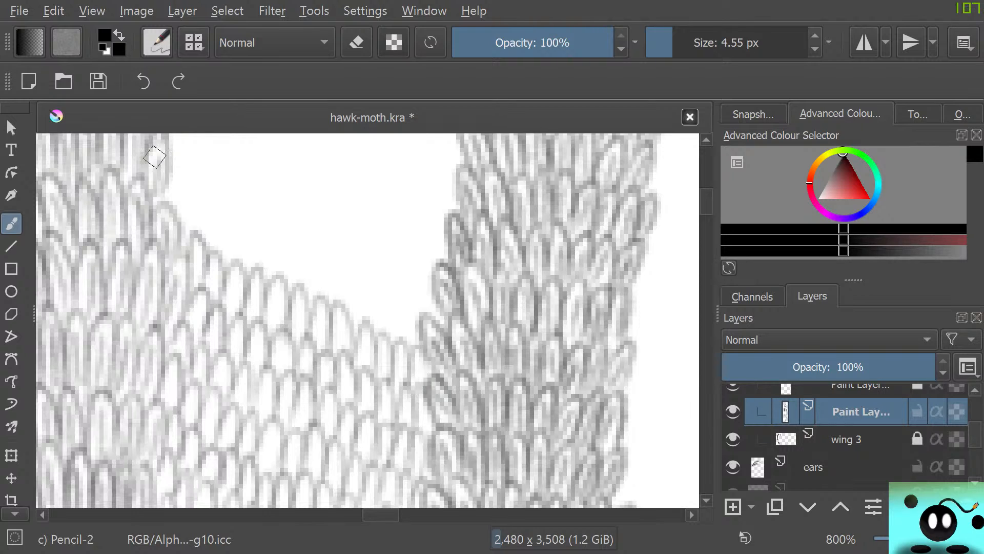
Pencil four sloping scale rows from the receding left strip to the right strip, saving the drawing partway through
{"action": "mouse_move", "coordinate": [154, 156]}
{"action": "left_mouse_down"}
{"action": "mouse_move", "coordinate": [169, 165]}
{"action": "mouse_move", "coordinate": [202, 238]}
{"action": "mouse_move", "coordinate": [222, 205]}
{"action": "mouse_move", "coordinate": [252, 272]}
{"action": "mouse_move", "coordinate": [301, 268]}
{"action": "mouse_move", "coordinate": [308, 255]}
{"action": "mouse_move", "coordinate": [318, 303]}
{"action": "mouse_move", "coordinate": [349, 328]}
{"action": "mouse_move", "coordinate": [398, 292]}
{"action": "mouse_move", "coordinate": [425, 330]}
{"action": "mouse_move", "coordinate": [440, 318]}
{"action": "left_mouse_up"}
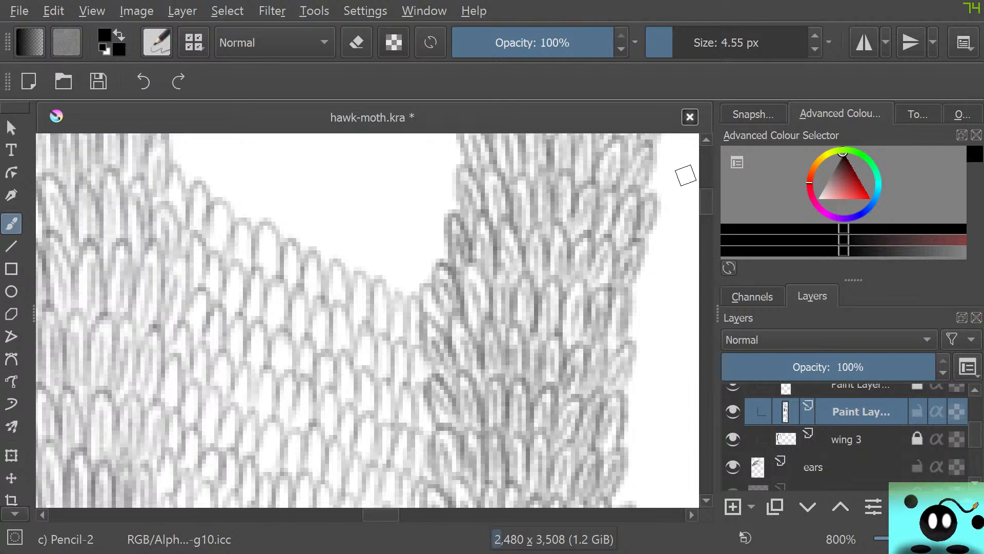
{"action": "scroll", "coordinate": [686, 175], "scroll_direction": "up", "scroll_amount": 5}
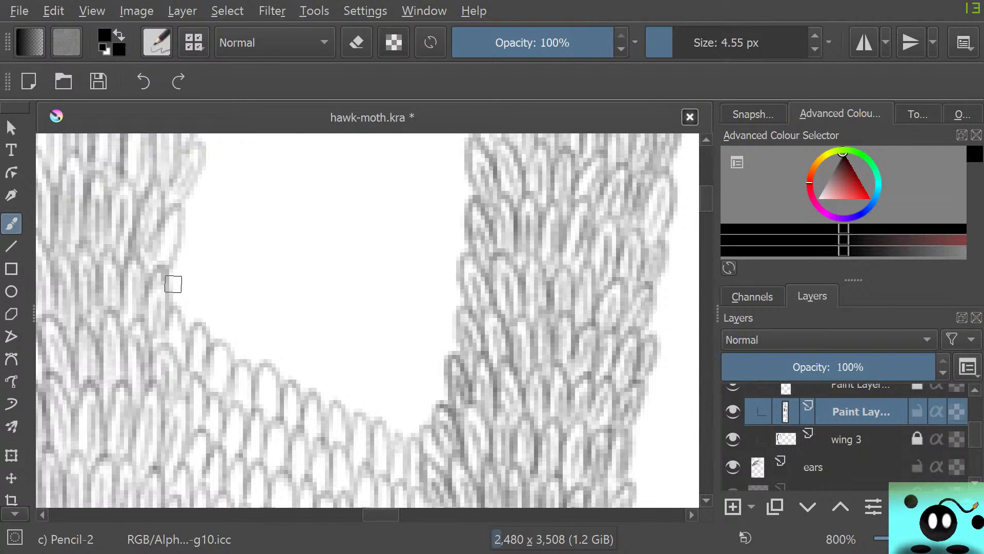
{"action": "mouse_move", "coordinate": [173, 284]}
{"action": "left_mouse_down"}
{"action": "mouse_move", "coordinate": [173, 254]}
{"action": "mouse_move", "coordinate": [182, 312]}
{"action": "mouse_move", "coordinate": [209, 297]}
{"action": "mouse_move", "coordinate": [199, 325]}
{"action": "mouse_move", "coordinate": [217, 292]}
{"action": "mouse_move", "coordinate": [215, 353]}
{"action": "mouse_move", "coordinate": [243, 379]}
{"action": "mouse_move", "coordinate": [271, 329]}
{"action": "mouse_move", "coordinate": [267, 368]}
{"action": "mouse_move", "coordinate": [278, 352]}
{"action": "mouse_move", "coordinate": [291, 387]}
{"action": "mouse_move", "coordinate": [318, 372]}
{"action": "mouse_move", "coordinate": [308, 388]}
{"action": "mouse_move", "coordinate": [326, 354]}
{"action": "mouse_move", "coordinate": [325, 398]}
{"action": "mouse_move", "coordinate": [335, 408]}
{"action": "mouse_move", "coordinate": [361, 418]}
{"action": "mouse_move", "coordinate": [369, 378]}
{"action": "mouse_move", "coordinate": [393, 438]}
{"action": "mouse_move", "coordinate": [410, 384]}
{"action": "mouse_move", "coordinate": [412, 431]}
{"action": "mouse_move", "coordinate": [433, 414]}
{"action": "left_mouse_up"}
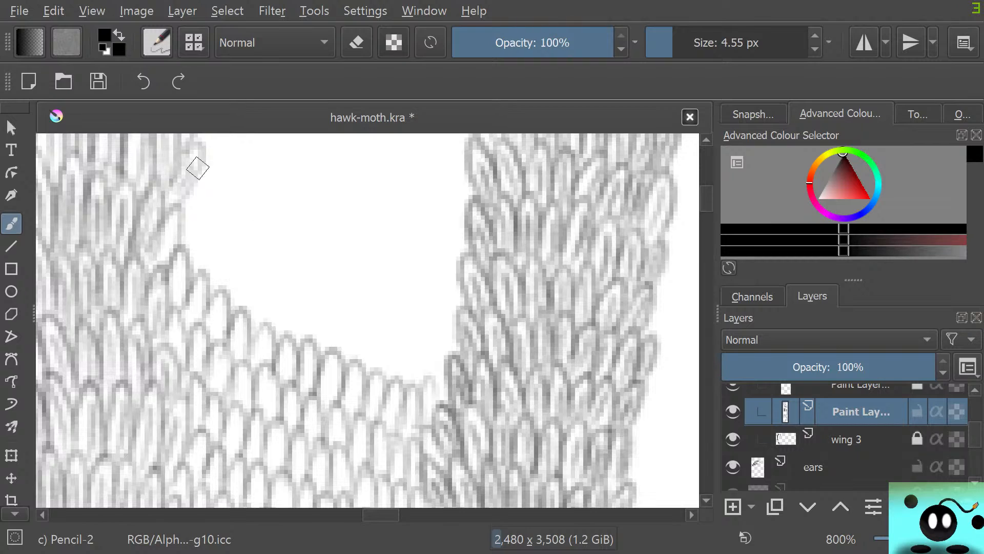
{"action": "mouse_move", "coordinate": [181, 238]}
{"action": "left_mouse_down"}
{"action": "mouse_move", "coordinate": [193, 268]}
{"action": "mouse_move", "coordinate": [209, 236]}
{"action": "mouse_move", "coordinate": [205, 282]}
{"action": "mouse_move", "coordinate": [225, 305]}
{"action": "mouse_move", "coordinate": [253, 273]}
{"action": "mouse_move", "coordinate": [252, 320]}
{"action": "mouse_move", "coordinate": [265, 277]}
{"action": "mouse_move", "coordinate": [273, 335]}
{"action": "left_mouse_up"}
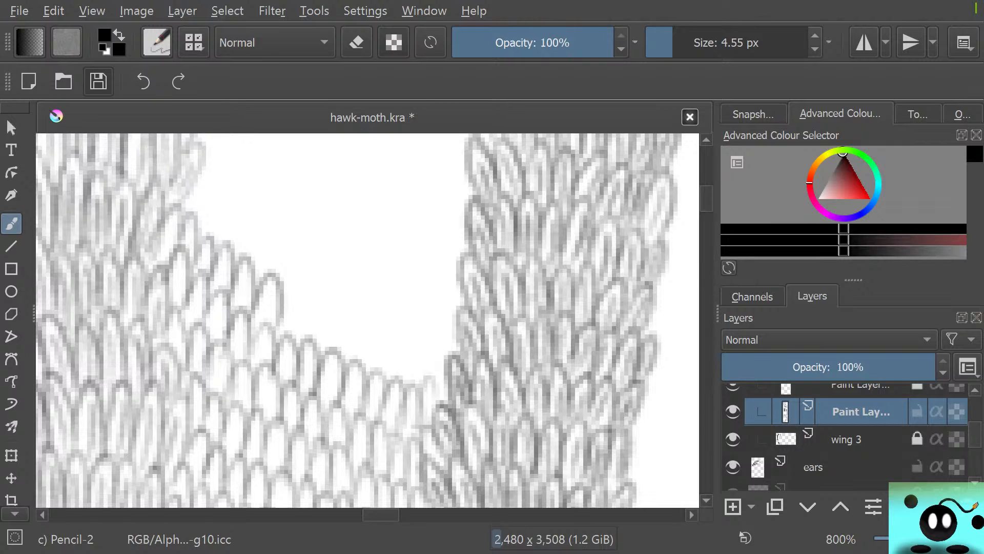
{"action": "left_click", "coordinate": [98, 81]}
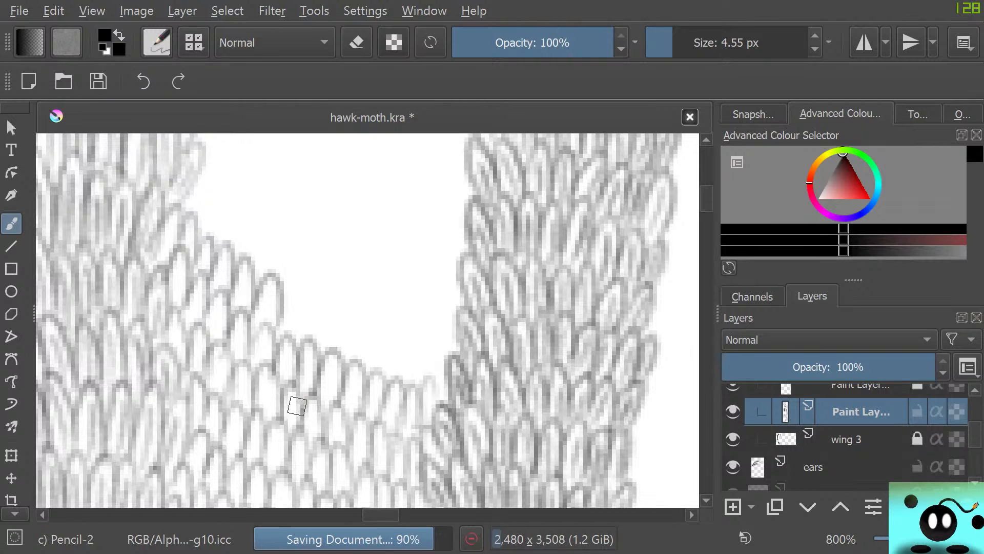
{"action": "mouse_move", "coordinate": [286, 321]}
{"action": "left_mouse_down"}
{"action": "mouse_move", "coordinate": [298, 292]}
{"action": "mouse_move", "coordinate": [294, 344]}
{"action": "mouse_move", "coordinate": [325, 332]}
{"action": "mouse_move", "coordinate": [331, 312]}
{"action": "mouse_move", "coordinate": [348, 361]}
{"action": "mouse_move", "coordinate": [357, 314]}
{"action": "mouse_move", "coordinate": [359, 373]}
{"action": "mouse_move", "coordinate": [389, 374]}
{"action": "mouse_move", "coordinate": [395, 336]}
{"action": "mouse_move", "coordinate": [407, 385]}
{"action": "mouse_move", "coordinate": [433, 365]}
{"action": "mouse_move", "coordinate": [430, 386]}
{"action": "mouse_move", "coordinate": [449, 352]}
{"action": "mouse_move", "coordinate": [434, 405]}
{"action": "mouse_move", "coordinate": [435, 398]}
{"action": "mouse_move", "coordinate": [440, 422]}
{"action": "left_mouse_up"}
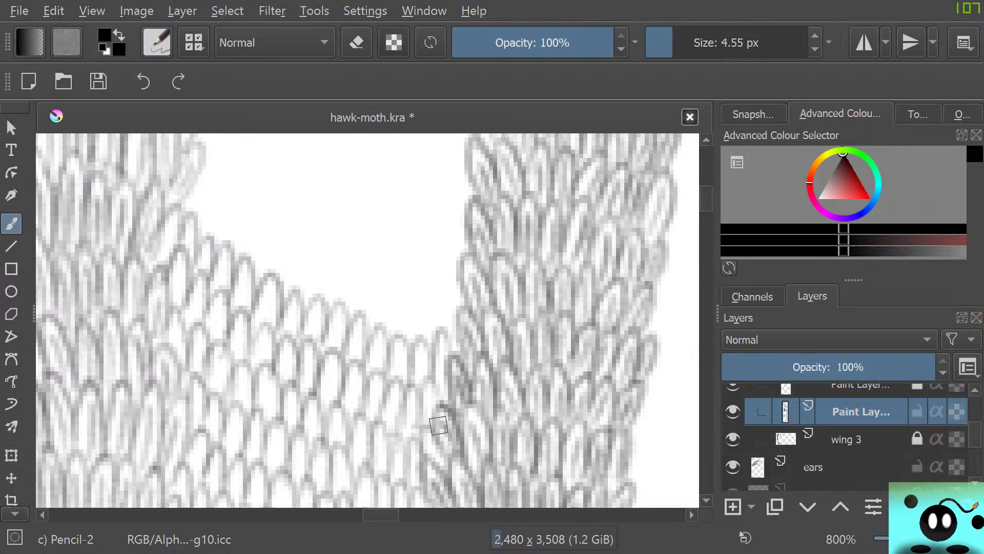
Stack four more overlapping rows of scales above the previous ones, curving from the left strip down to the right strip
{"action": "left_click_drag", "start_coordinate": [706, 198], "coordinate": [707, 197]}
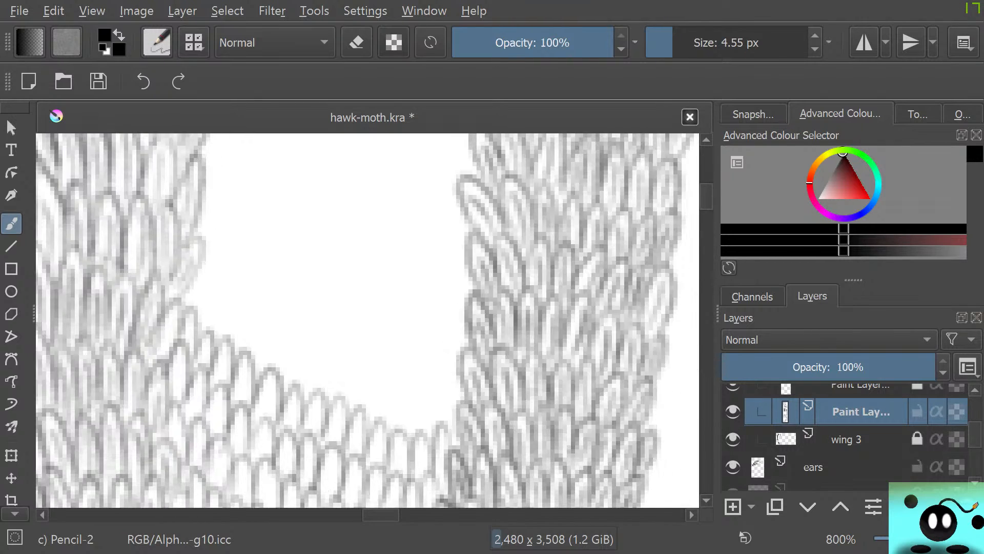
{"action": "mouse_move", "coordinate": [191, 299]}
{"action": "left_mouse_down"}
{"action": "mouse_move", "coordinate": [206, 268]}
{"action": "mouse_move", "coordinate": [204, 322]}
{"action": "mouse_move", "coordinate": [230, 316]}
{"action": "mouse_move", "coordinate": [235, 349]}
{"action": "mouse_move", "coordinate": [243, 311]}
{"action": "mouse_move", "coordinate": [248, 354]}
{"action": "mouse_move", "coordinate": [281, 386]}
{"action": "mouse_move", "coordinate": [281, 339]}
{"action": "mouse_move", "coordinate": [288, 388]}
{"action": "mouse_move", "coordinate": [314, 411]}
{"action": "mouse_move", "coordinate": [337, 349]}
{"action": "mouse_move", "coordinate": [341, 401]}
{"action": "mouse_move", "coordinate": [367, 430]}
{"action": "mouse_move", "coordinate": [387, 429]}
{"action": "mouse_move", "coordinate": [373, 412]}
{"action": "mouse_move", "coordinate": [388, 422]}
{"action": "mouse_move", "coordinate": [399, 382]}
{"action": "mouse_move", "coordinate": [409, 427]}
{"action": "mouse_move", "coordinate": [428, 442]}
{"action": "mouse_move", "coordinate": [452, 388]}
{"action": "left_mouse_up"}
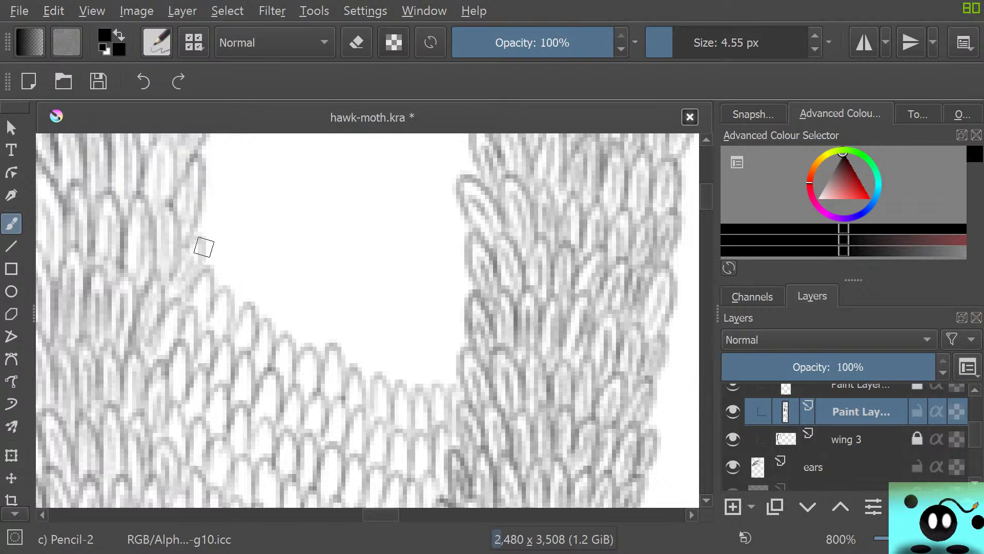
{"action": "mouse_move", "coordinate": [203, 247]}
{"action": "left_mouse_down"}
{"action": "mouse_move", "coordinate": [213, 271]}
{"action": "mouse_move", "coordinate": [225, 301]}
{"action": "mouse_move", "coordinate": [239, 295]}
{"action": "mouse_move", "coordinate": [251, 258]}
{"action": "mouse_move", "coordinate": [246, 312]}
{"action": "mouse_move", "coordinate": [272, 343]}
{"action": "mouse_move", "coordinate": [270, 332]}
{"action": "mouse_move", "coordinate": [286, 349]}
{"action": "mouse_move", "coordinate": [307, 297]}
{"action": "mouse_move", "coordinate": [321, 348]}
{"action": "mouse_move", "coordinate": [323, 306]}
{"action": "mouse_move", "coordinate": [334, 349]}
{"action": "mouse_move", "coordinate": [358, 342]}
{"action": "mouse_move", "coordinate": [369, 372]}
{"action": "mouse_move", "coordinate": [391, 336]}
{"action": "mouse_move", "coordinate": [386, 357]}
{"action": "mouse_move", "coordinate": [422, 391]}
{"action": "mouse_move", "coordinate": [439, 344]}
{"action": "mouse_move", "coordinate": [454, 392]}
{"action": "left_mouse_up"}
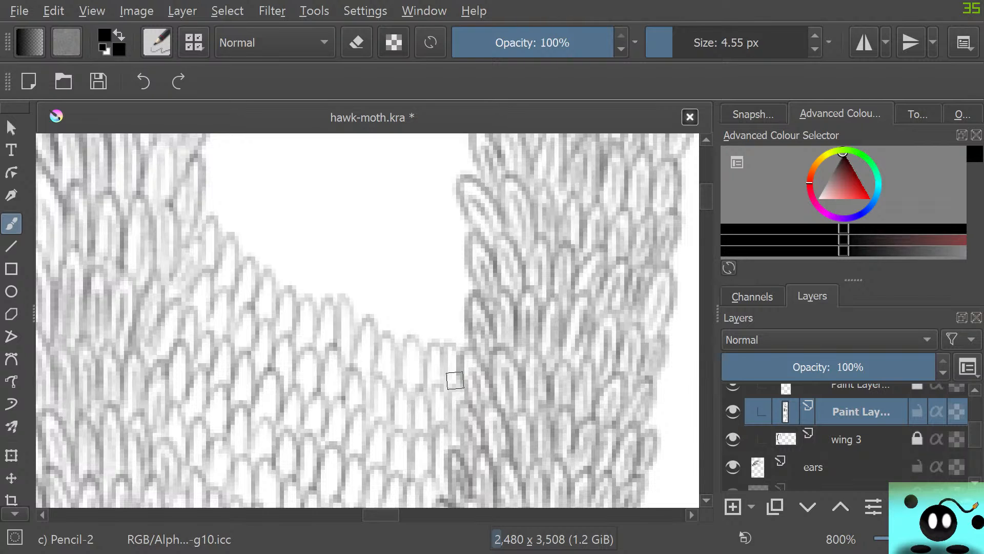
{"action": "scroll", "coordinate": [367, 320], "scroll_direction": "up", "scroll_amount": 10}
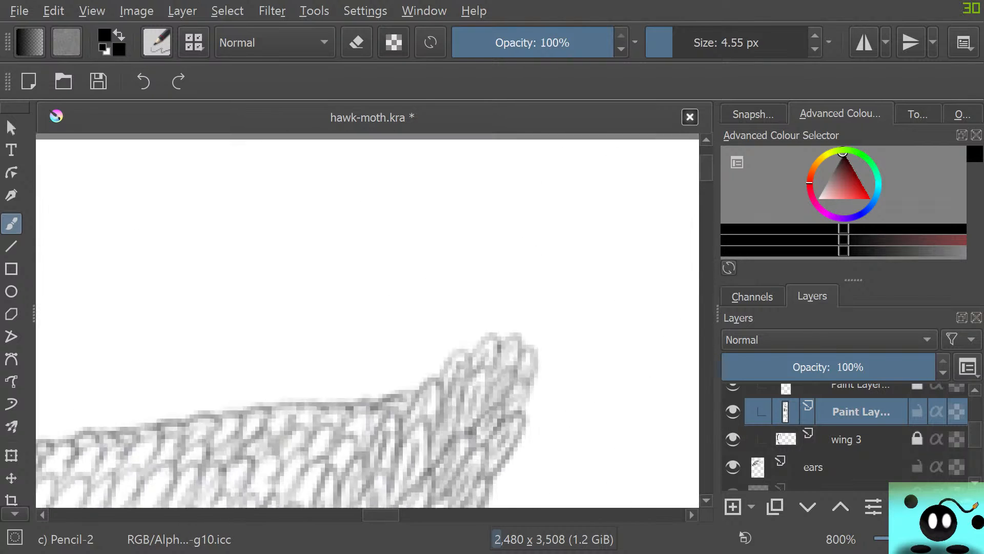
{"action": "scroll", "coordinate": [367, 320], "scroll_direction": "down", "scroll_amount": 9}
{"action": "scroll", "coordinate": [368, 321], "scroll_direction": "up", "scroll_amount": 2}
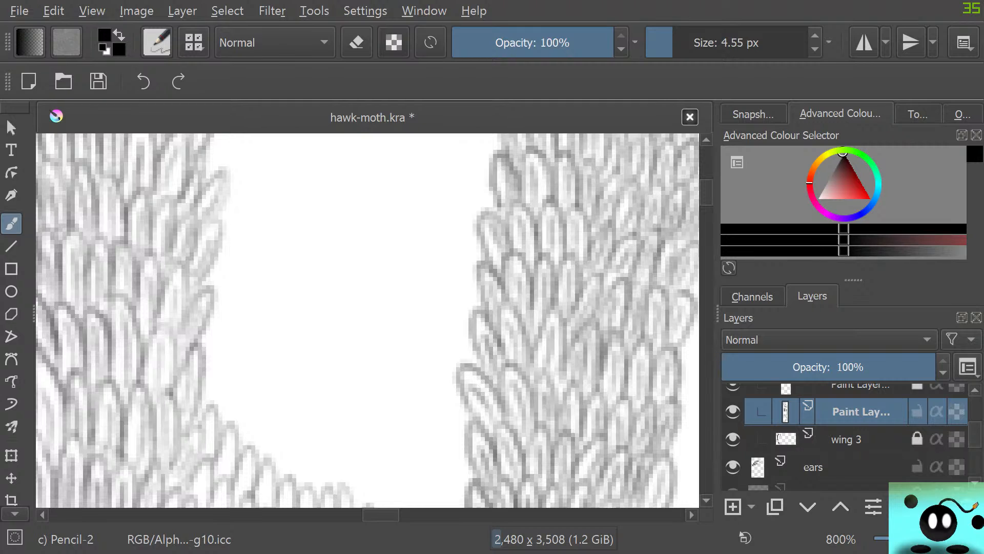
{"action": "scroll", "coordinate": [367, 321], "scroll_direction": "down", "scroll_amount": 3}
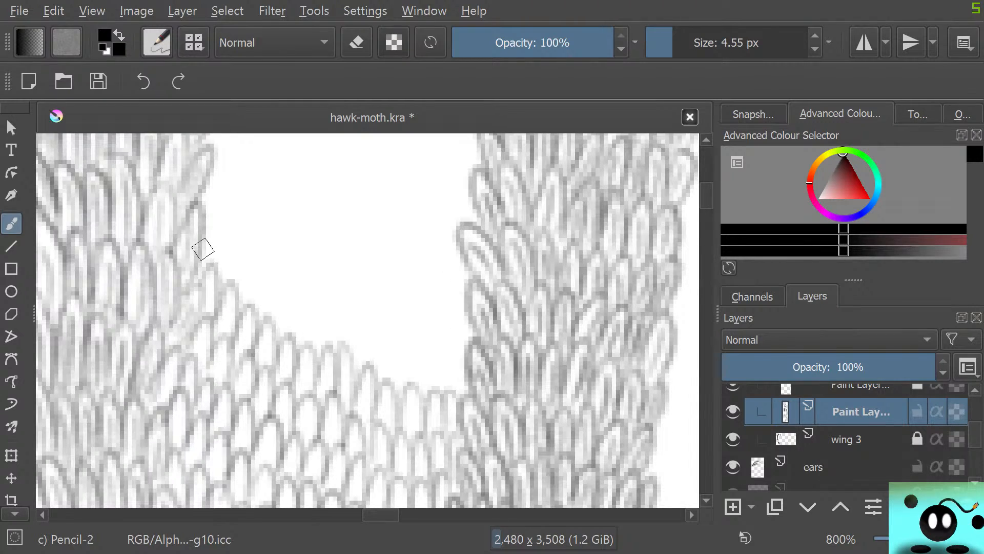
{"action": "mouse_move", "coordinate": [203, 249]}
{"action": "left_mouse_down"}
{"action": "mouse_move", "coordinate": [227, 246]}
{"action": "mouse_move", "coordinate": [217, 275]}
{"action": "mouse_move", "coordinate": [251, 322]}
{"action": "mouse_move", "coordinate": [286, 309]}
{"action": "mouse_move", "coordinate": [306, 361]}
{"action": "mouse_move", "coordinate": [306, 324]}
{"action": "mouse_move", "coordinate": [318, 345]}
{"action": "mouse_move", "coordinate": [351, 361]}
{"action": "mouse_move", "coordinate": [366, 314]}
{"action": "mouse_move", "coordinate": [368, 370]}
{"action": "mouse_move", "coordinate": [397, 388]}
{"action": "mouse_move", "coordinate": [405, 348]}
{"action": "mouse_move", "coordinate": [413, 390]}
{"action": "mouse_move", "coordinate": [433, 361]}
{"action": "mouse_move", "coordinate": [432, 397]}
{"action": "mouse_move", "coordinate": [462, 378]}
{"action": "left_mouse_up"}
{"action": "mouse_move", "coordinate": [213, 191]}
{"action": "left_mouse_down"}
{"action": "mouse_move", "coordinate": [213, 219]}
{"action": "mouse_move", "coordinate": [253, 205]}
{"action": "mouse_move", "coordinate": [258, 258]}
{"action": "mouse_move", "coordinate": [303, 289]}
{"action": "mouse_move", "coordinate": [348, 291]}
{"action": "left_mouse_up"}
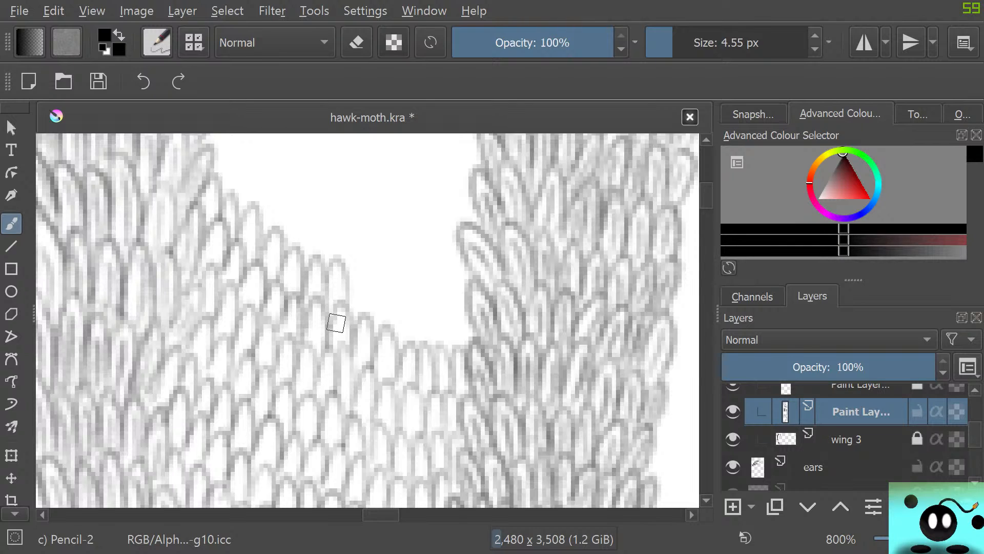
{"action": "mouse_move", "coordinate": [352, 286]}
{"action": "left_mouse_down"}
{"action": "mouse_move", "coordinate": [367, 321]}
{"action": "mouse_move", "coordinate": [386, 332]}
{"action": "mouse_move", "coordinate": [429, 347]}
{"action": "mouse_move", "coordinate": [470, 342]}
{"action": "left_mouse_up"}
Continue the fill upward with four staggered scale rows, stopping where the right strip starts slanting outward
{"action": "left_click_drag", "start_coordinate": [707, 195], "coordinate": [706, 193]}
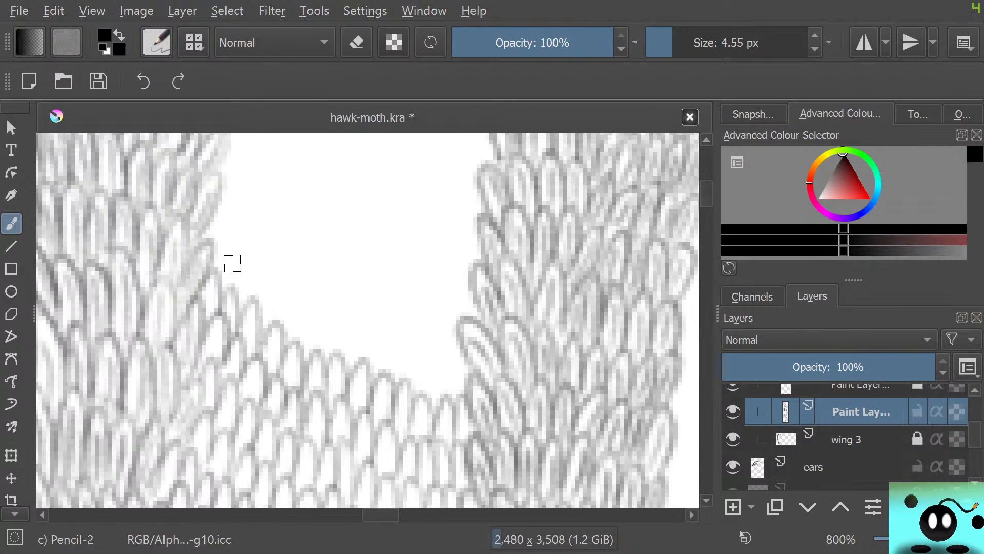
{"action": "mouse_move", "coordinate": [205, 237]}
{"action": "left_mouse_down"}
{"action": "mouse_move", "coordinate": [213, 259]}
{"action": "mouse_move", "coordinate": [246, 251]}
{"action": "mouse_move", "coordinate": [254, 301]}
{"action": "mouse_move", "coordinate": [297, 345]}
{"action": "mouse_move", "coordinate": [368, 363]}
{"action": "left_mouse_up"}
{"action": "mouse_move", "coordinate": [375, 367]}
{"action": "left_mouse_down"}
{"action": "mouse_move", "coordinate": [397, 325]}
{"action": "mouse_move", "coordinate": [393, 376]}
{"action": "mouse_move", "coordinate": [405, 391]}
{"action": "mouse_move", "coordinate": [432, 348]}
{"action": "mouse_move", "coordinate": [429, 399]}
{"action": "mouse_move", "coordinate": [450, 387]}
{"action": "left_mouse_up"}
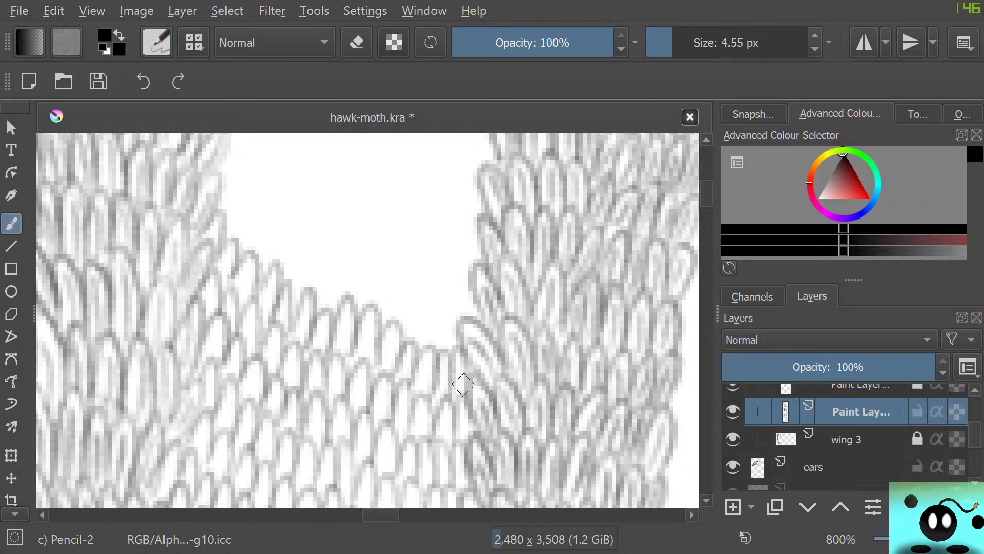
{"action": "mouse_move", "coordinate": [205, 192]}
{"action": "left_mouse_down"}
{"action": "mouse_move", "coordinate": [213, 213]}
{"action": "mouse_move", "coordinate": [321, 314]}
{"action": "mouse_move", "coordinate": [352, 313]}
{"action": "mouse_move", "coordinate": [371, 283]}
{"action": "mouse_move", "coordinate": [386, 323]}
{"action": "mouse_move", "coordinate": [430, 350]}
{"action": "mouse_move", "coordinate": [451, 347]}
{"action": "mouse_move", "coordinate": [462, 284]}
{"action": "mouse_move", "coordinate": [441, 305]}
{"action": "left_mouse_up"}
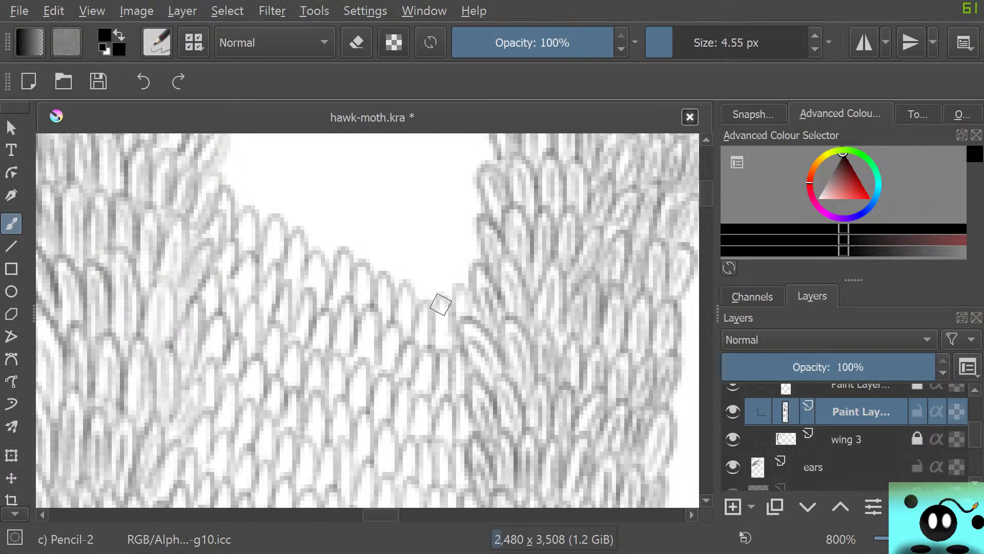
{"action": "left_click_drag", "start_coordinate": [706, 196], "coordinate": [706, 195]}
{"action": "mouse_move", "coordinate": [231, 220]}
{"action": "left_mouse_down"}
{"action": "mouse_move", "coordinate": [236, 241]}
{"action": "mouse_move", "coordinate": [242, 223]}
{"action": "mouse_move", "coordinate": [279, 271]}
{"action": "mouse_move", "coordinate": [285, 243]}
{"action": "mouse_move", "coordinate": [293, 278]}
{"action": "mouse_move", "coordinate": [322, 277]}
{"action": "mouse_move", "coordinate": [317, 306]}
{"action": "mouse_move", "coordinate": [334, 244]}
{"action": "mouse_move", "coordinate": [335, 291]}
{"action": "mouse_move", "coordinate": [365, 290]}
{"action": "mouse_move", "coordinate": [357, 305]}
{"action": "mouse_move", "coordinate": [378, 315]}
{"action": "mouse_move", "coordinate": [391, 283]}
{"action": "mouse_move", "coordinate": [394, 313]}
{"action": "mouse_move", "coordinate": [409, 328]}
{"action": "mouse_move", "coordinate": [419, 301]}
{"action": "mouse_move", "coordinate": [418, 345]}
{"action": "mouse_move", "coordinate": [445, 336]}
{"action": "mouse_move", "coordinate": [449, 301]}
{"action": "mouse_move", "coordinate": [460, 343]}
{"action": "mouse_move", "coordinate": [480, 318]}
{"action": "left_mouse_up"}
{"action": "mouse_move", "coordinate": [216, 170]}
{"action": "left_mouse_down"}
{"action": "mouse_move", "coordinate": [253, 212]}
{"action": "mouse_move", "coordinate": [253, 177]}
{"action": "mouse_move", "coordinate": [262, 215]}
{"action": "mouse_move", "coordinate": [295, 225]}
{"action": "mouse_move", "coordinate": [305, 198]}
{"action": "mouse_move", "coordinate": [319, 252]}
{"action": "mouse_move", "coordinate": [334, 265]}
{"action": "mouse_move", "coordinate": [341, 246]}
{"action": "mouse_move", "coordinate": [362, 263]}
{"action": "mouse_move", "coordinate": [386, 250]}
{"action": "mouse_move", "coordinate": [387, 278]}
{"action": "mouse_move", "coordinate": [406, 238]}
{"action": "mouse_move", "coordinate": [419, 303]}
{"action": "mouse_move", "coordinate": [410, 277]}
{"action": "mouse_move", "coordinate": [449, 303]}
{"action": "mouse_move", "coordinate": [453, 253]}
{"action": "mouse_move", "coordinate": [467, 282]}
{"action": "mouse_move", "coordinate": [480, 265]}
{"action": "left_mouse_up"}
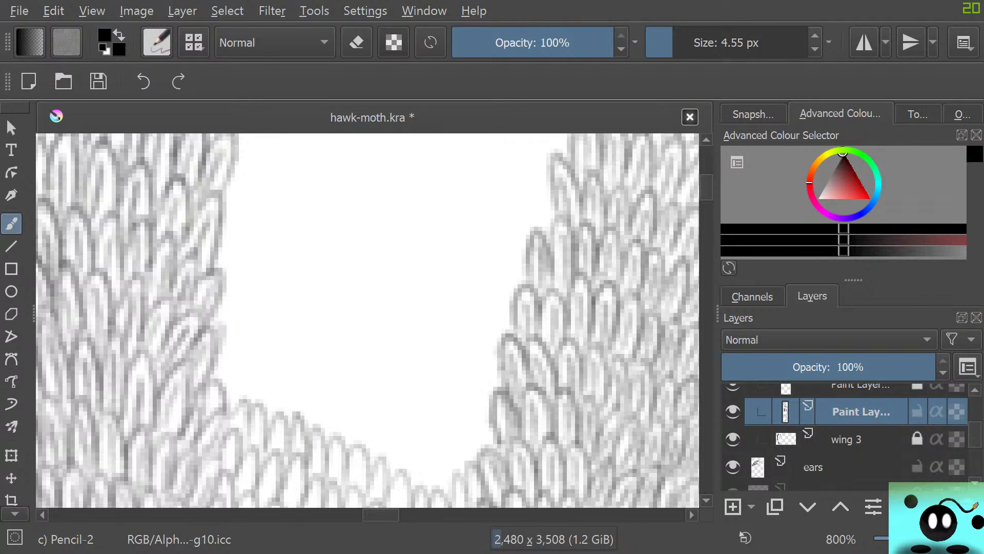
Add four bowl-shaped rows of scales across the widening gap and begin a fifth row from the left strip
{"action": "mouse_move", "coordinate": [226, 387]}
{"action": "left_mouse_down"}
{"action": "mouse_move", "coordinate": [229, 344]}
{"action": "mouse_move", "coordinate": [220, 394]}
{"action": "mouse_move", "coordinate": [240, 403]}
{"action": "mouse_move", "coordinate": [269, 374]}
{"action": "mouse_move", "coordinate": [263, 412]}
{"action": "mouse_move", "coordinate": [278, 377]}
{"action": "mouse_move", "coordinate": [292, 427]}
{"action": "mouse_move", "coordinate": [318, 429]}
{"action": "mouse_move", "coordinate": [325, 390]}
{"action": "mouse_move", "coordinate": [332, 440]}
{"action": "mouse_move", "coordinate": [348, 456]}
{"action": "mouse_move", "coordinate": [376, 440]}
{"action": "mouse_move", "coordinate": [376, 463]}
{"action": "mouse_move", "coordinate": [383, 420]}
{"action": "mouse_move", "coordinate": [388, 463]}
{"action": "mouse_move", "coordinate": [412, 462]}
{"action": "mouse_move", "coordinate": [426, 483]}
{"action": "mouse_move", "coordinate": [444, 436]}
{"action": "mouse_move", "coordinate": [450, 478]}
{"action": "mouse_move", "coordinate": [465, 466]}
{"action": "mouse_move", "coordinate": [468, 425]}
{"action": "mouse_move", "coordinate": [482, 448]}
{"action": "mouse_move", "coordinate": [499, 419]}
{"action": "left_mouse_up"}
{"action": "mouse_move", "coordinate": [215, 304]}
{"action": "left_mouse_down"}
{"action": "mouse_move", "coordinate": [231, 340]}
{"action": "mouse_move", "coordinate": [250, 322]}
{"action": "mouse_move", "coordinate": [243, 357]}
{"action": "mouse_move", "coordinate": [240, 321]}
{"action": "mouse_move", "coordinate": [256, 366]}
{"action": "mouse_move", "coordinate": [285, 352]}
{"action": "mouse_move", "coordinate": [287, 367]}
{"action": "mouse_move", "coordinate": [295, 341]}
{"action": "mouse_move", "coordinate": [294, 379]}
{"action": "mouse_move", "coordinate": [316, 401]}
{"action": "mouse_move", "coordinate": [317, 386]}
{"action": "mouse_move", "coordinate": [338, 402]}
{"action": "mouse_move", "coordinate": [351, 368]}
{"action": "mouse_move", "coordinate": [346, 398]}
{"action": "mouse_move", "coordinate": [371, 411]}
{"action": "mouse_move", "coordinate": [395, 394]}
{"action": "mouse_move", "coordinate": [392, 429]}
{"action": "mouse_move", "coordinate": [408, 434]}
{"action": "mouse_move", "coordinate": [424, 383]}
{"action": "mouse_move", "coordinate": [426, 436]}
{"action": "mouse_move", "coordinate": [450, 446]}
{"action": "mouse_move", "coordinate": [451, 383]}
{"action": "mouse_move", "coordinate": [464, 420]}
{"action": "mouse_move", "coordinate": [489, 372]}
{"action": "left_mouse_up"}
{"action": "mouse_move", "coordinate": [225, 262]}
{"action": "left_mouse_down"}
{"action": "mouse_move", "coordinate": [220, 284]}
{"action": "mouse_move", "coordinate": [248, 273]}
{"action": "mouse_move", "coordinate": [248, 314]}
{"action": "mouse_move", "coordinate": [262, 336]}
{"action": "mouse_move", "coordinate": [303, 288]}
{"action": "mouse_move", "coordinate": [293, 327]}
{"action": "mouse_move", "coordinate": [311, 358]}
{"action": "mouse_move", "coordinate": [330, 359]}
{"action": "mouse_move", "coordinate": [363, 315]}
{"action": "mouse_move", "coordinate": [349, 354]}
{"action": "mouse_move", "coordinate": [369, 329]}
{"action": "mouse_move", "coordinate": [362, 350]}
{"action": "mouse_move", "coordinate": [378, 366]}
{"action": "mouse_move", "coordinate": [390, 333]}
{"action": "mouse_move", "coordinate": [384, 384]}
{"action": "mouse_move", "coordinate": [416, 368]}
{"action": "mouse_move", "coordinate": [411, 390]}
{"action": "mouse_move", "coordinate": [427, 336]}
{"action": "mouse_move", "coordinate": [433, 381]}
{"action": "mouse_move", "coordinate": [464, 374]}
{"action": "mouse_move", "coordinate": [453, 316]}
{"action": "mouse_move", "coordinate": [459, 362]}
{"action": "mouse_move", "coordinate": [503, 359]}
{"action": "mouse_move", "coordinate": [458, 428]}
{"action": "left_mouse_up"}
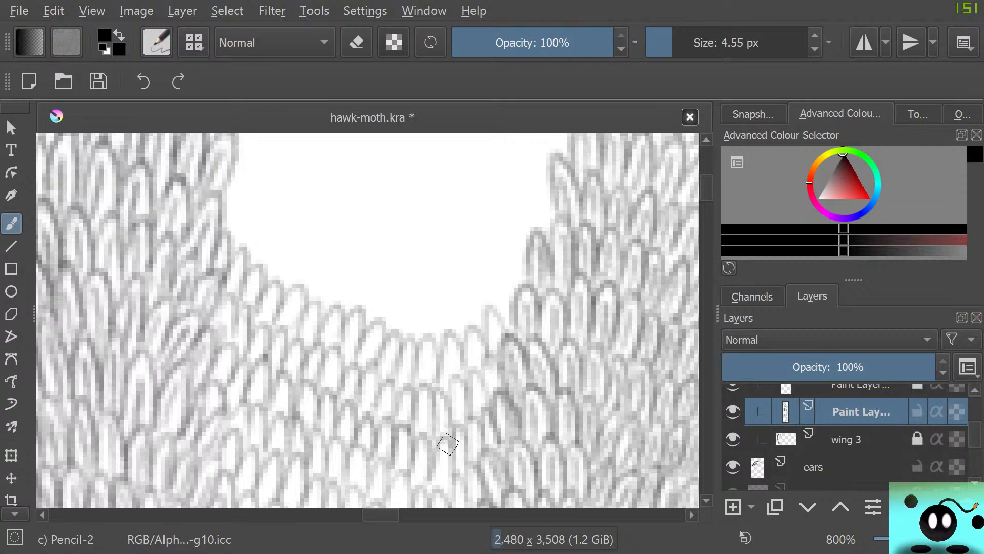
{"action": "mouse_move", "coordinate": [484, 333]}
{"action": "left_mouse_down"}
{"action": "mouse_move", "coordinate": [495, 308]}
{"action": "mouse_move", "coordinate": [512, 322]}
{"action": "left_mouse_up"}
{"action": "mouse_move", "coordinate": [241, 206]}
{"action": "left_mouse_down"}
{"action": "mouse_move", "coordinate": [229, 189]}
{"action": "mouse_move", "coordinate": [228, 238]}
{"action": "mouse_move", "coordinate": [244, 262]}
{"action": "mouse_move", "coordinate": [264, 260]}
{"action": "mouse_move", "coordinate": [254, 253]}
{"action": "mouse_move", "coordinate": [265, 271]}
{"action": "mouse_move", "coordinate": [290, 235]}
{"action": "mouse_move", "coordinate": [262, 280]}
{"action": "mouse_move", "coordinate": [301, 291]}
{"action": "mouse_move", "coordinate": [292, 272]}
{"action": "mouse_move", "coordinate": [321, 305]}
{"action": "mouse_move", "coordinate": [342, 261]}
{"action": "mouse_move", "coordinate": [333, 308]}
{"action": "mouse_move", "coordinate": [342, 305]}
{"action": "mouse_move", "coordinate": [353, 324]}
{"action": "mouse_move", "coordinate": [387, 300]}
{"action": "mouse_move", "coordinate": [377, 325]}
{"action": "mouse_move", "coordinate": [399, 334]}
{"action": "mouse_move", "coordinate": [421, 294]}
{"action": "mouse_move", "coordinate": [418, 335]}
{"action": "mouse_move", "coordinate": [446, 330]}
{"action": "mouse_move", "coordinate": [454, 300]}
{"action": "mouse_move", "coordinate": [462, 335]}
{"action": "mouse_move", "coordinate": [485, 291]}
{"action": "mouse_move", "coordinate": [484, 309]}
{"action": "mouse_move", "coordinate": [503, 290]}
{"action": "mouse_move", "coordinate": [489, 269]}
{"action": "mouse_move", "coordinate": [520, 295]}
{"action": "left_mouse_up"}
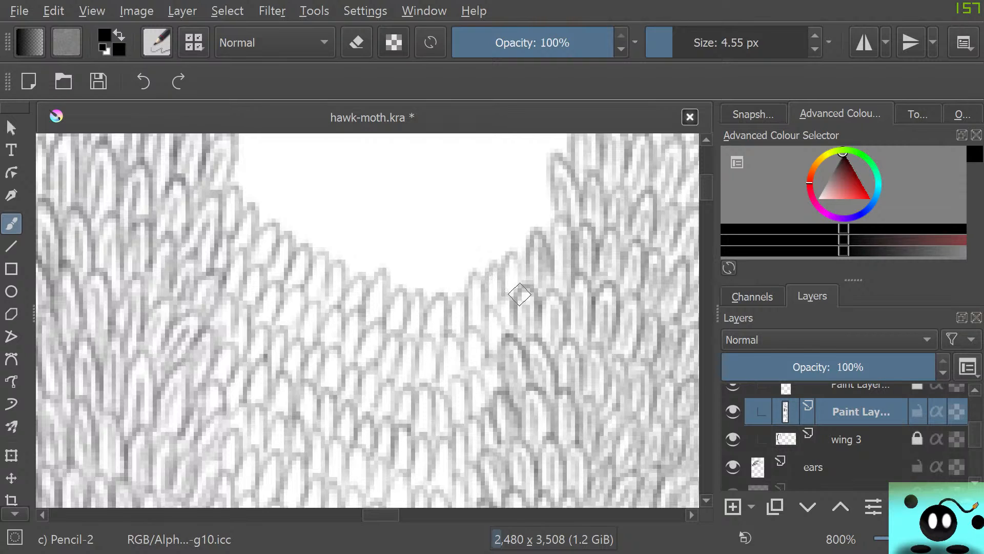
{"action": "mouse_move", "coordinate": [706, 187]}
{"action": "left_mouse_down"}
{"action": "mouse_move", "coordinate": [706, 171]}
{"action": "mouse_move", "coordinate": [706, 184]}
{"action": "left_mouse_up"}
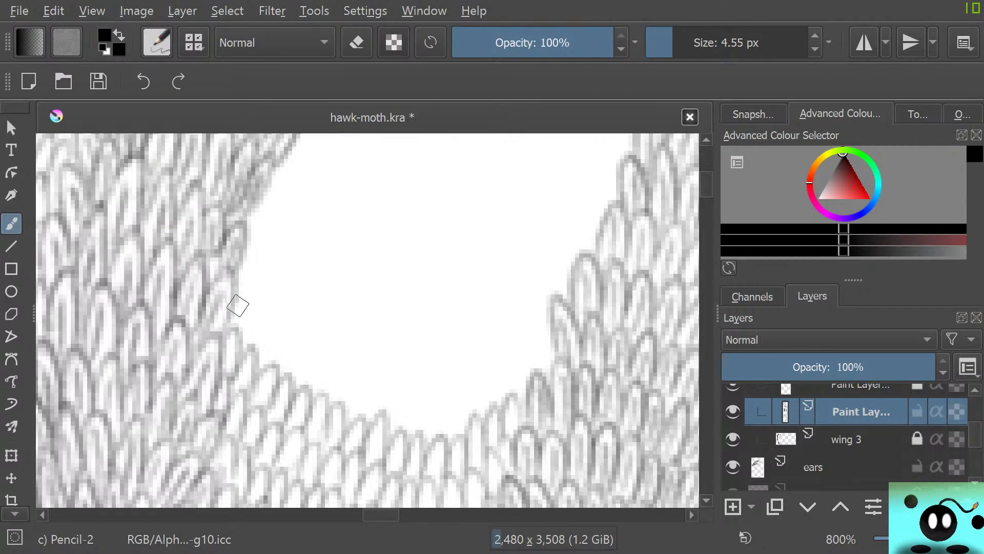
{"action": "mouse_move", "coordinate": [238, 306]}
{"action": "left_mouse_down"}
{"action": "mouse_move", "coordinate": [236, 338]}
{"action": "mouse_move", "coordinate": [249, 356]}
{"action": "mouse_move", "coordinate": [263, 353]}
{"action": "mouse_move", "coordinate": [274, 326]}
{"action": "mouse_move", "coordinate": [264, 364]}
{"action": "mouse_move", "coordinate": [275, 393]}
{"action": "mouse_move", "coordinate": [313, 360]}
{"action": "mouse_move", "coordinate": [314, 396]}
{"action": "mouse_move", "coordinate": [345, 429]}
{"action": "left_mouse_up"}
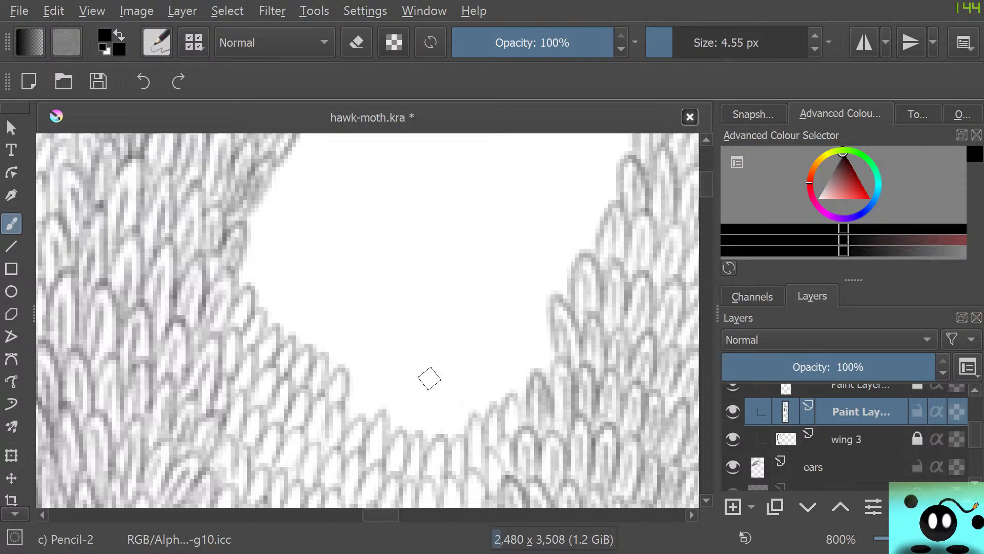
Try the ink sumi-e brush preset at 60 px with a short black stroke in the white gap, and erase it
{"action": "right_click", "coordinate": [329, 219]}
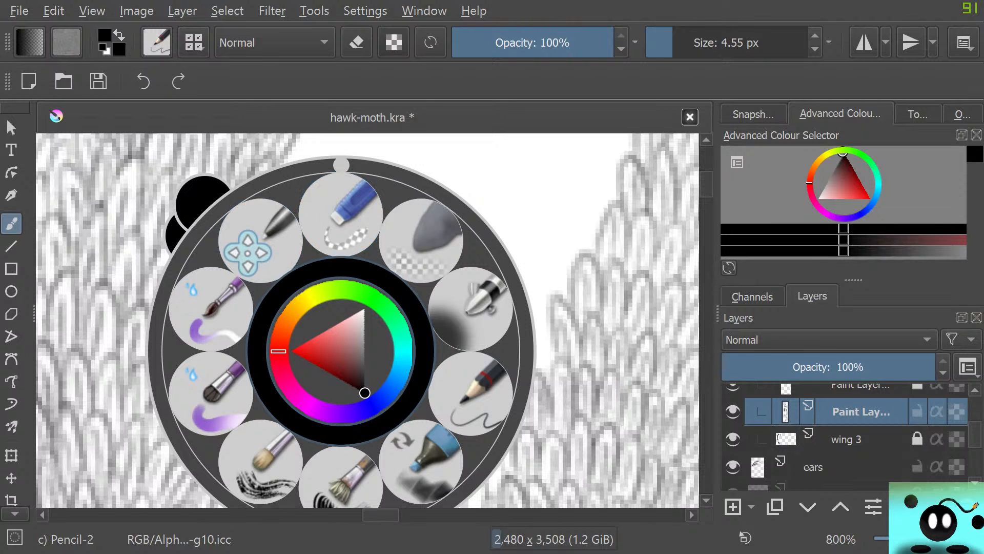
{"action": "right_click", "coordinate": [341, 234]}
{"action": "left_click", "coordinate": [157, 42]}
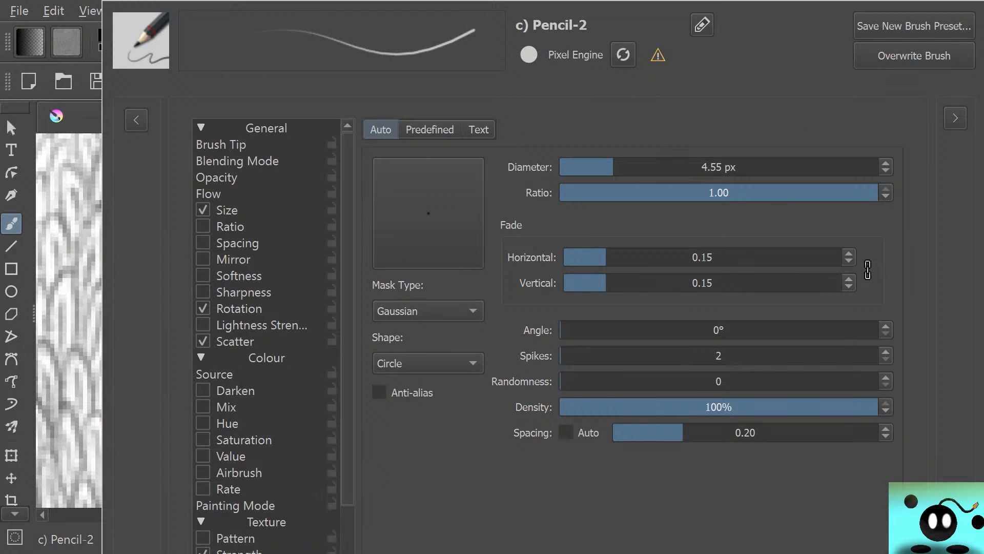
{"action": "left_click", "coordinate": [136, 120]}
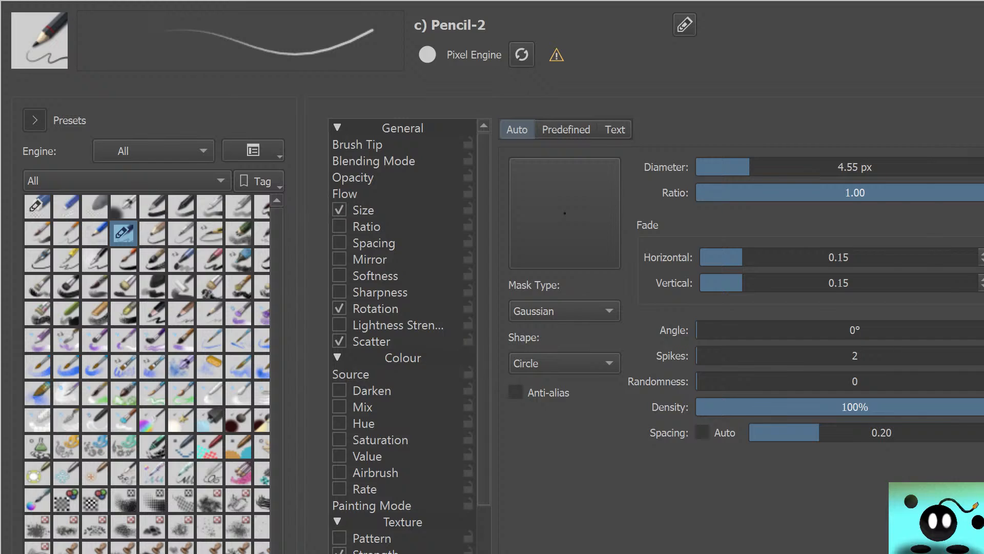
{"action": "left_click", "coordinate": [152, 259]}
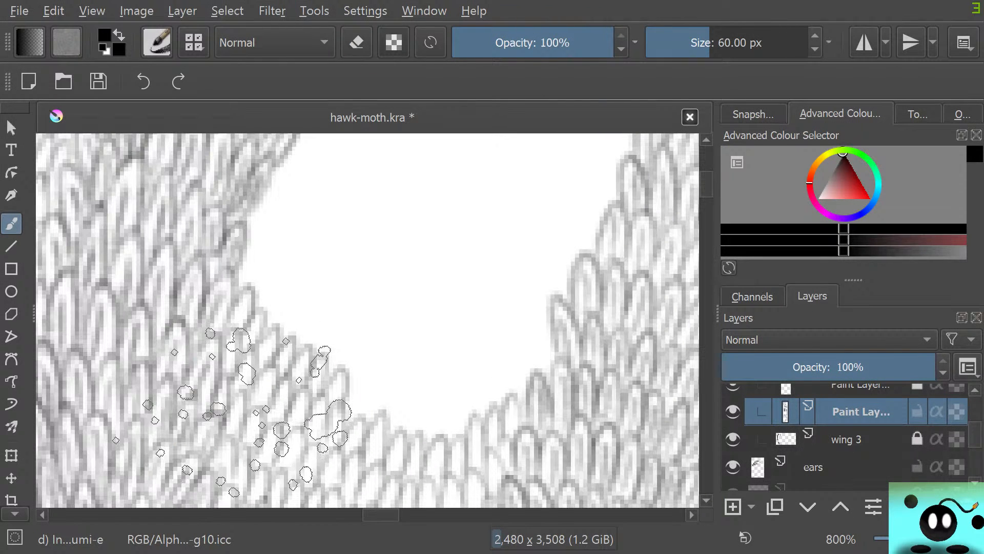
{"action": "mouse_move", "coordinate": [425, 250]}
{"action": "left_mouse_down"}
{"action": "mouse_move", "coordinate": [347, 259]}
{"action": "mouse_move", "coordinate": [368, 206]}
{"action": "mouse_move", "coordinate": [391, 267]}
{"action": "mouse_move", "coordinate": [412, 246]}
{"action": "left_mouse_up"}
{"action": "key", "text": "e"}
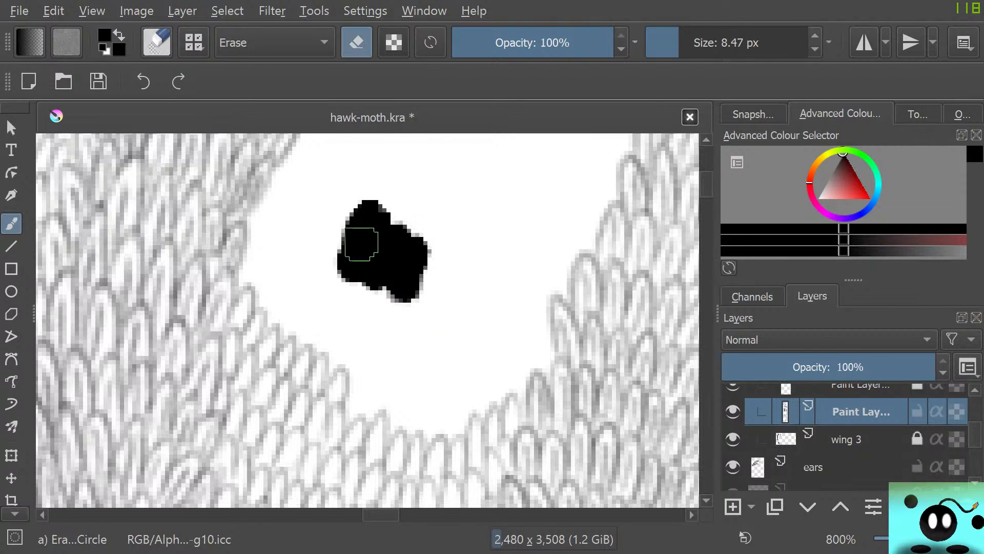
{"action": "mouse_move", "coordinate": [345, 281]}
{"action": "left_mouse_down"}
{"action": "mouse_move", "coordinate": [351, 211]}
{"action": "mouse_move", "coordinate": [371, 294]}
{"action": "mouse_move", "coordinate": [377, 198]}
{"action": "mouse_move", "coordinate": [426, 272]}
{"action": "mouse_move", "coordinate": [380, 220]}
{"action": "mouse_move", "coordinate": [429, 286]}
{"action": "mouse_move", "coordinate": [352, 279]}
{"action": "mouse_move", "coordinate": [374, 253]}
{"action": "mouse_move", "coordinate": [368, 233]}
{"action": "left_mouse_up"}
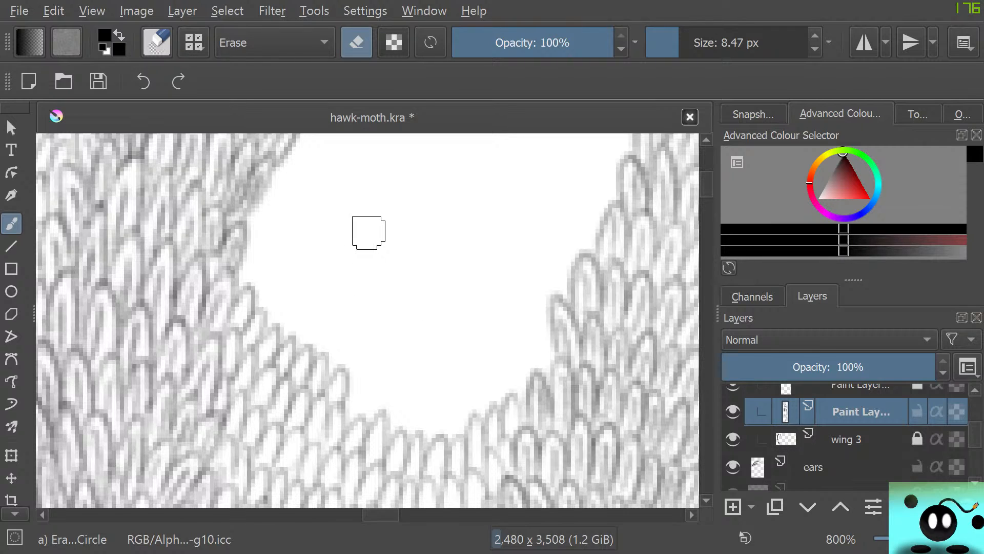
Set the sumi-e brush size to 26.83 px, paint a trial loop and thin strokes in the gap, and erase them
{"action": "key", "text": "slash"}
{"action": "left_click", "coordinate": [736, 42]}
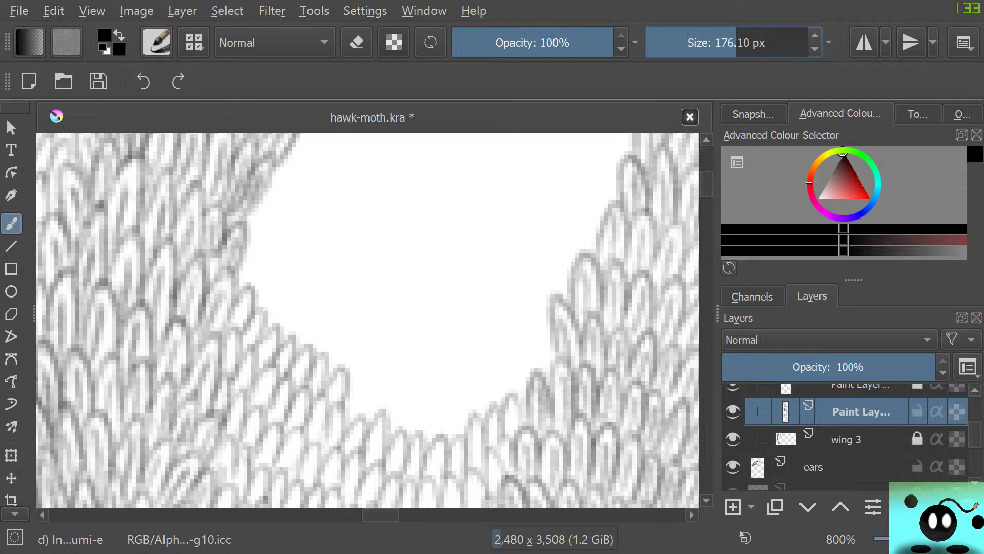
{"action": "left_click_drag", "start_coordinate": [736, 43], "coordinate": [751, 43]}
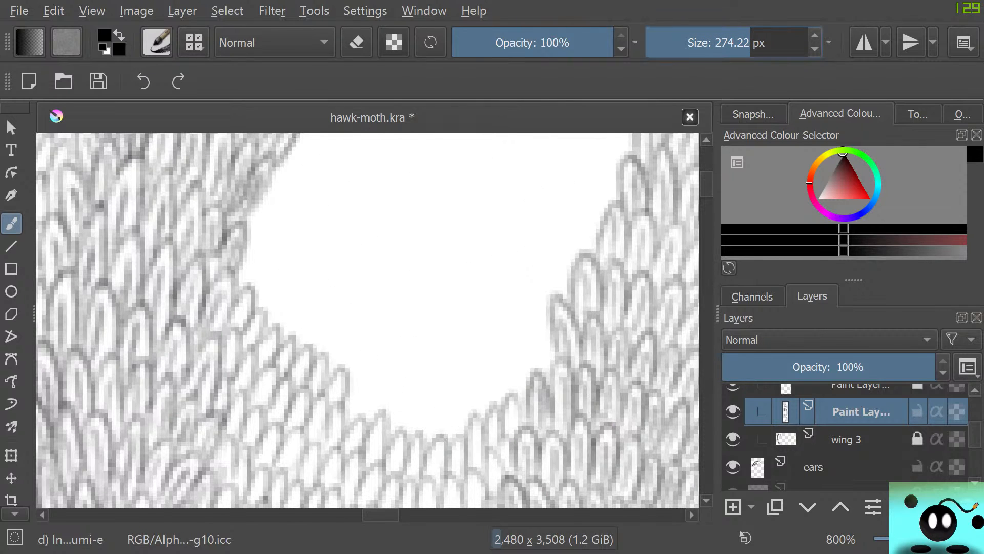
{"action": "left_click", "coordinate": [694, 43]}
{"action": "mouse_move", "coordinate": [426, 231]}
{"action": "left_mouse_down"}
{"action": "mouse_move", "coordinate": [338, 231]}
{"action": "mouse_move", "coordinate": [471, 246]}
{"action": "mouse_move", "coordinate": [391, 327]}
{"action": "left_mouse_up"}
{"action": "left_click_drag", "start_coordinate": [512, 199], "coordinate": [441, 320]}
{"action": "left_click_drag", "start_coordinate": [490, 234], "coordinate": [416, 314]}
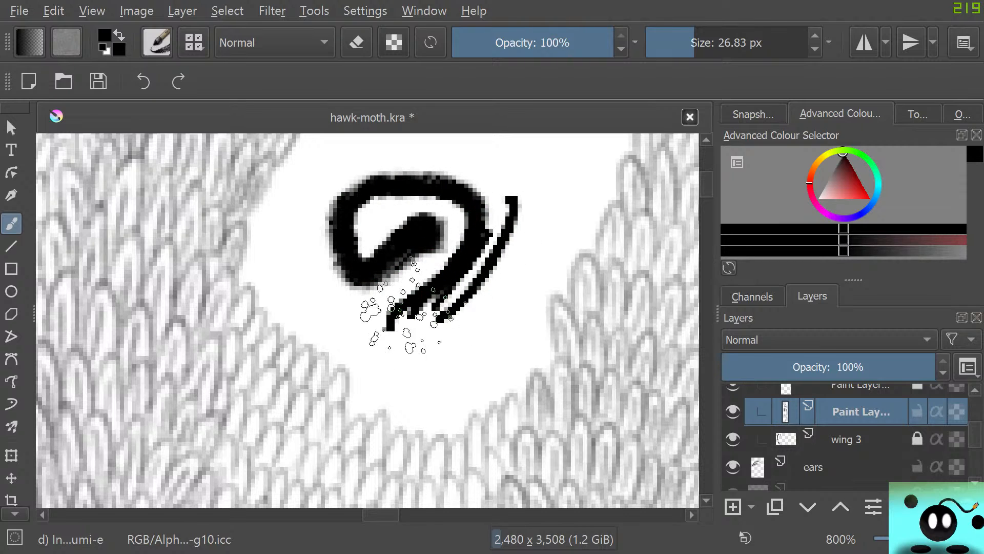
{"action": "key", "text": "e"}
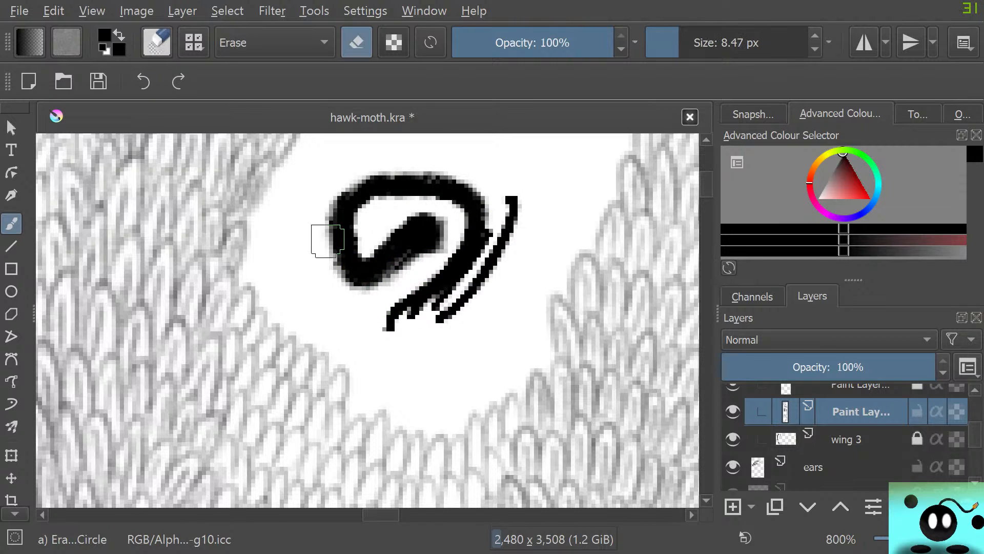
{"action": "mouse_move", "coordinate": [325, 237]}
{"action": "left_mouse_down"}
{"action": "mouse_move", "coordinate": [369, 269]}
{"action": "mouse_move", "coordinate": [380, 265]}
{"action": "mouse_move", "coordinate": [354, 186]}
{"action": "mouse_move", "coordinate": [406, 187]}
{"action": "mouse_move", "coordinate": [436, 168]}
{"action": "mouse_move", "coordinate": [477, 228]}
{"action": "mouse_move", "coordinate": [506, 220]}
{"action": "mouse_move", "coordinate": [478, 282]}
{"action": "mouse_move", "coordinate": [506, 218]}
{"action": "mouse_move", "coordinate": [476, 201]}
{"action": "mouse_move", "coordinate": [454, 217]}
{"action": "mouse_move", "coordinate": [445, 170]}
{"action": "mouse_move", "coordinate": [464, 213]}
{"action": "mouse_move", "coordinate": [506, 255]}
{"action": "left_mouse_up"}
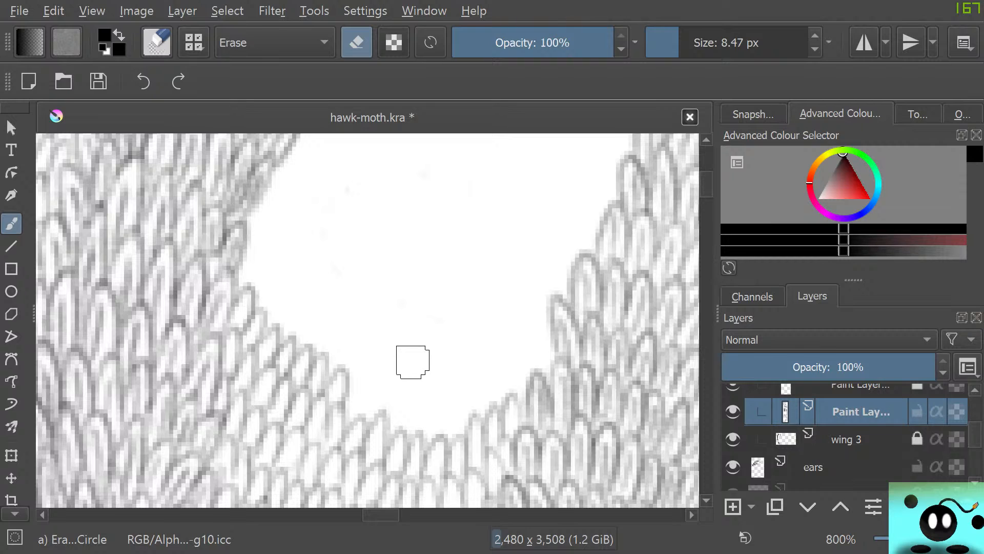
Select the Pencil-2 preset, try the Square brush tip shape, and return the shape to Circle
{"action": "left_click", "coordinate": [157, 42]}
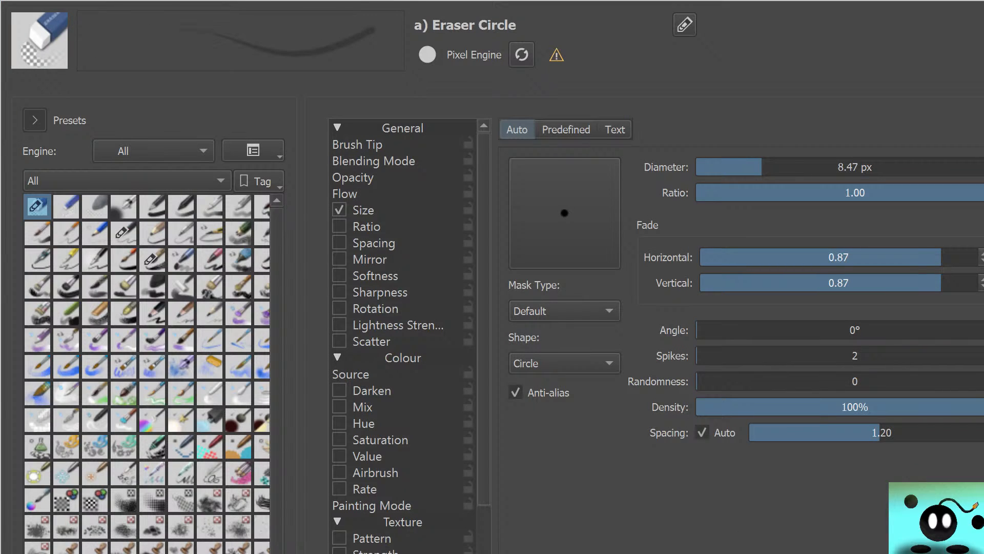
{"action": "left_click", "coordinate": [124, 234]}
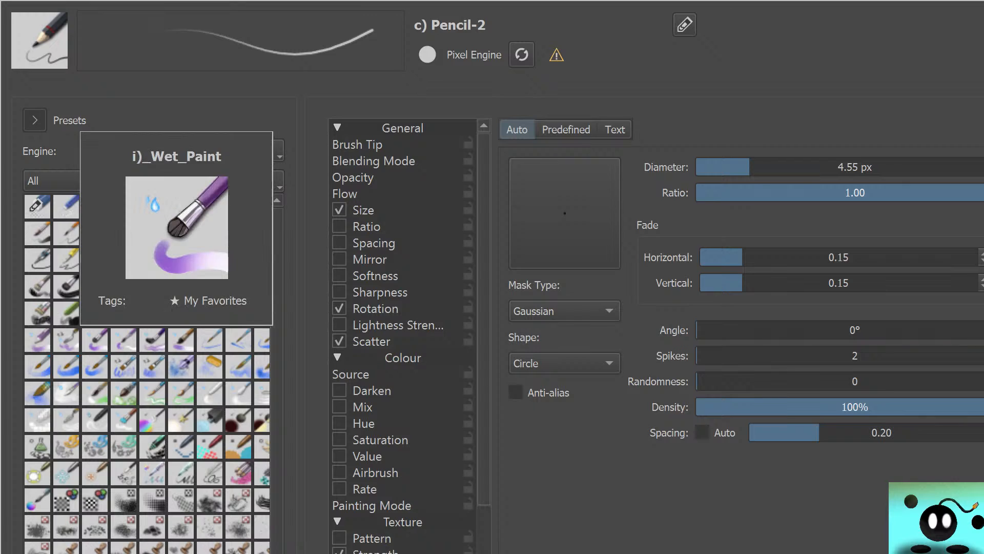
{"action": "left_click", "coordinate": [564, 363]}
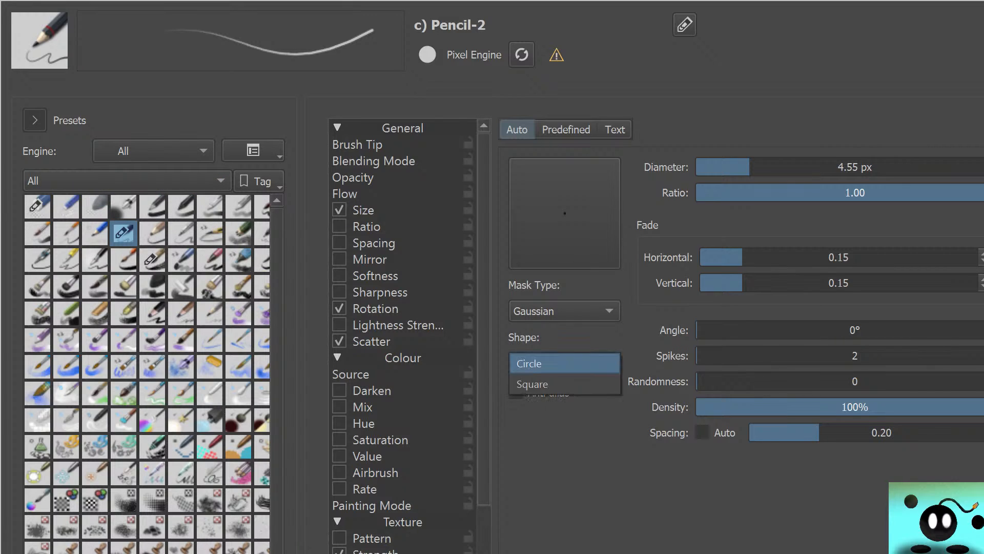
{"action": "left_click", "coordinate": [533, 385]}
{"action": "left_click", "coordinate": [564, 363]}
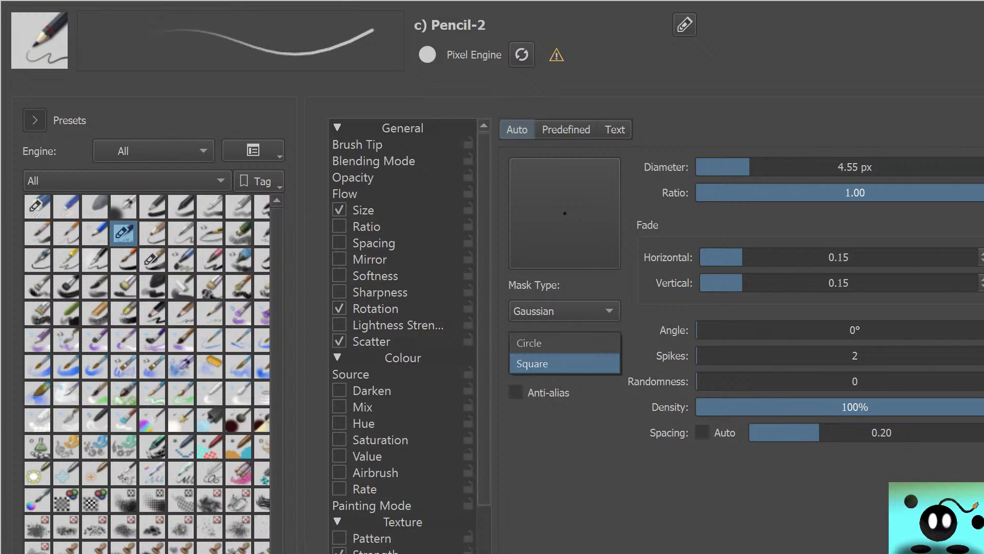
{"action": "left_click", "coordinate": [528, 343]}
Turn on anti-aliasing for the Pencil-2 tip and swap to the ink sumi-e preset and back
{"action": "left_click", "coordinate": [515, 392]}
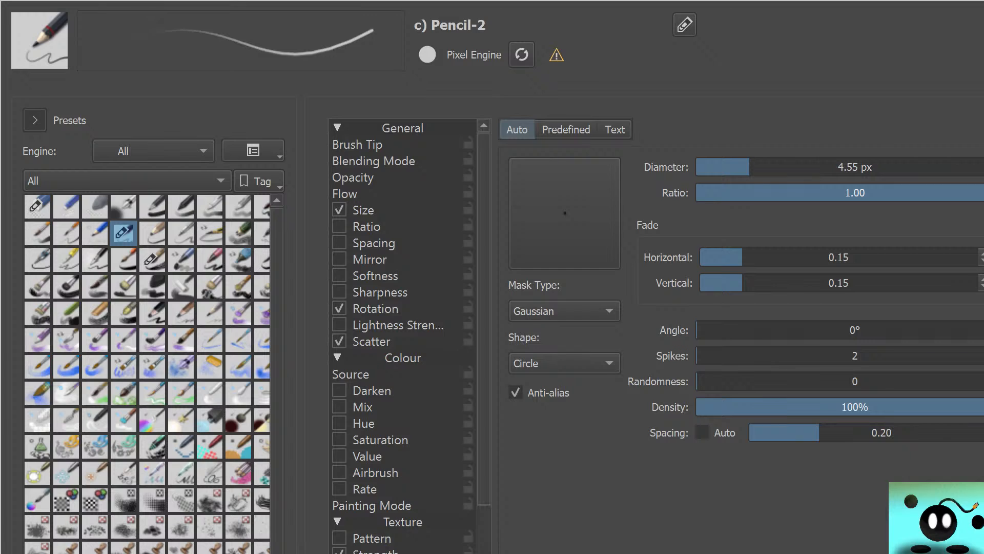
{"action": "left_click", "coordinate": [516, 392]}
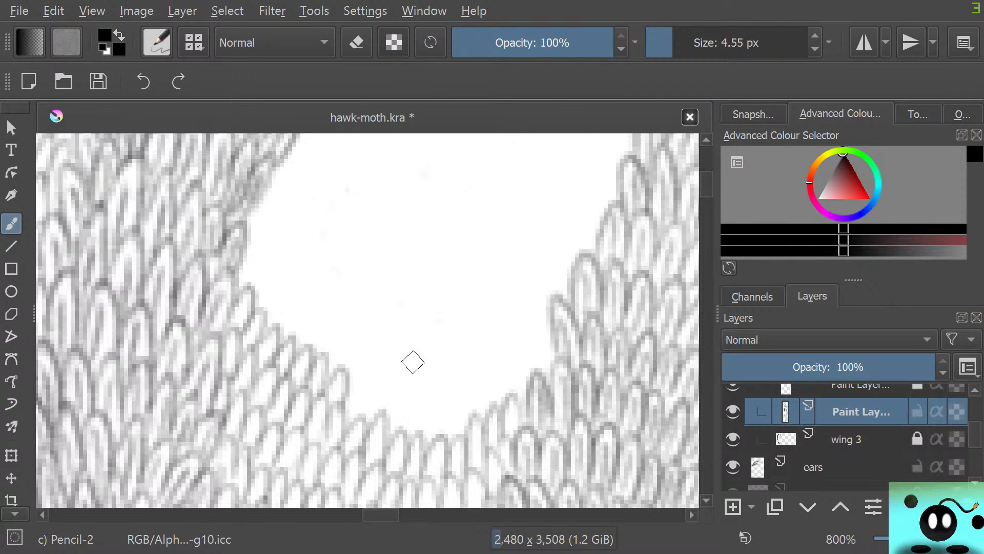
{"action": "key", "text": "slash"}
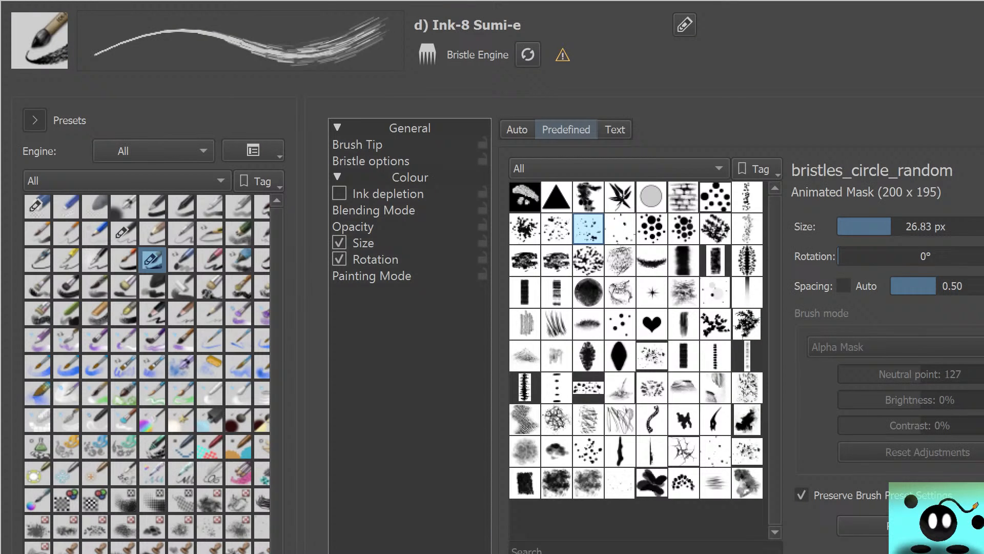
{"action": "key", "text": "slash"}
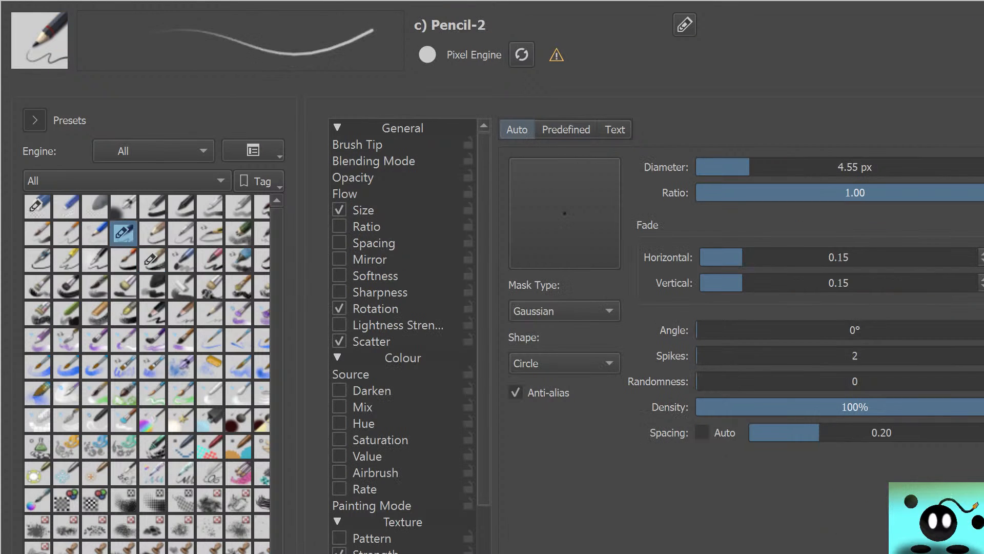
{"action": "mouse_move", "coordinate": [123, 232]}
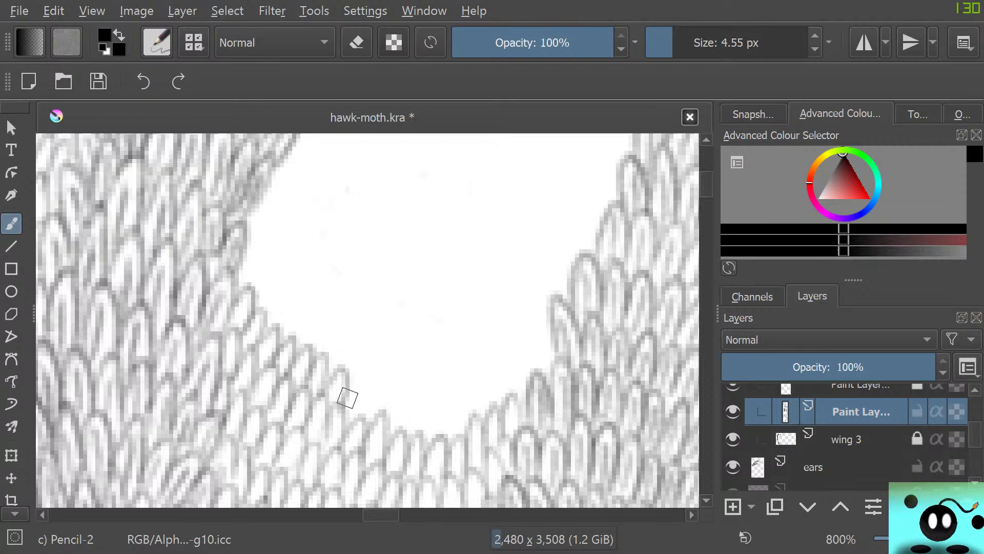
Draw trial scales with the anti-aliased pencil along the gap's lower left edge and just above it, and undo them
{"action": "mouse_move", "coordinate": [345, 397]}
{"action": "left_mouse_down"}
{"action": "mouse_move", "coordinate": [368, 361]}
{"action": "mouse_move", "coordinate": [370, 403]}
{"action": "mouse_move", "coordinate": [355, 425]}
{"action": "mouse_move", "coordinate": [370, 410]}
{"action": "mouse_move", "coordinate": [403, 428]}
{"action": "mouse_move", "coordinate": [407, 411]}
{"action": "mouse_move", "coordinate": [418, 432]}
{"action": "mouse_move", "coordinate": [432, 395]}
{"action": "mouse_move", "coordinate": [434, 429]}
{"action": "mouse_move", "coordinate": [445, 434]}
{"action": "mouse_move", "coordinate": [453, 395]}
{"action": "mouse_move", "coordinate": [451, 429]}
{"action": "left_mouse_up"}
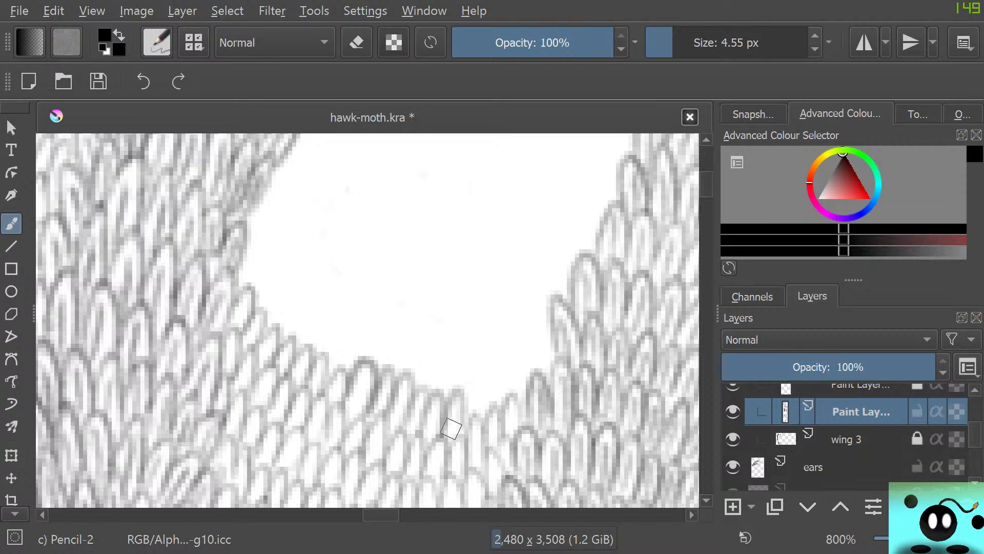
{"action": "right_click", "coordinate": [299, 349]}
{"action": "mouse_move", "coordinate": [283, 325]}
{"action": "left_mouse_down"}
{"action": "mouse_move", "coordinate": [320, 330]}
{"action": "mouse_move", "coordinate": [322, 367]}
{"action": "left_mouse_up"}
{"action": "right_click", "coordinate": [298, 343]}
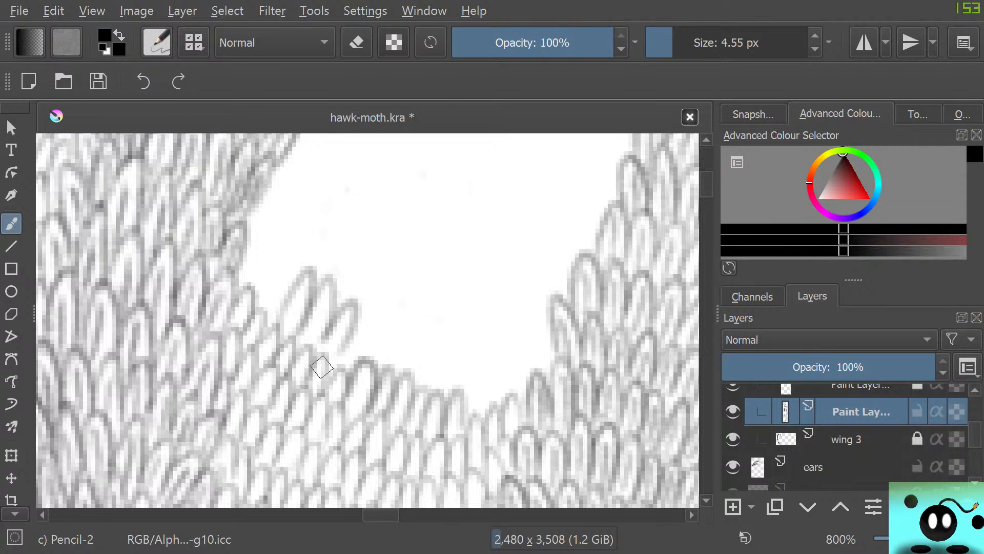
{"action": "key", "text": "ctrl+z"}
{"action": "key", "text": "ctrl+z"}
{"action": "key", "text": "ctrl+z"}
{"action": "key", "text": "ctrl+z"}
{"action": "key", "text": "ctrl+z"}
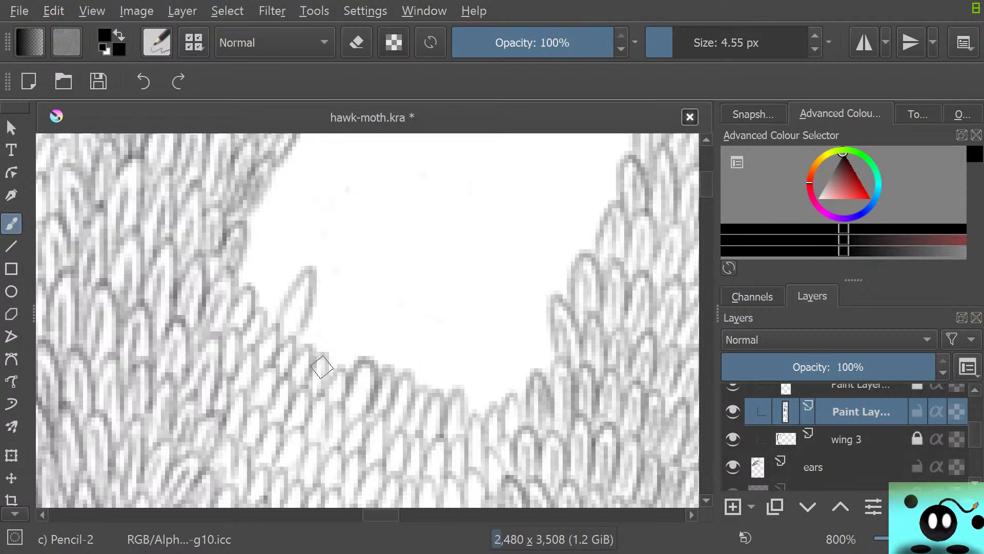
{"action": "key", "text": "ctrl+z"}
{"action": "key", "text": "ctrl+z"}
{"action": "key", "text": "ctrl+z"}
{"action": "key", "text": "ctrl+z"}
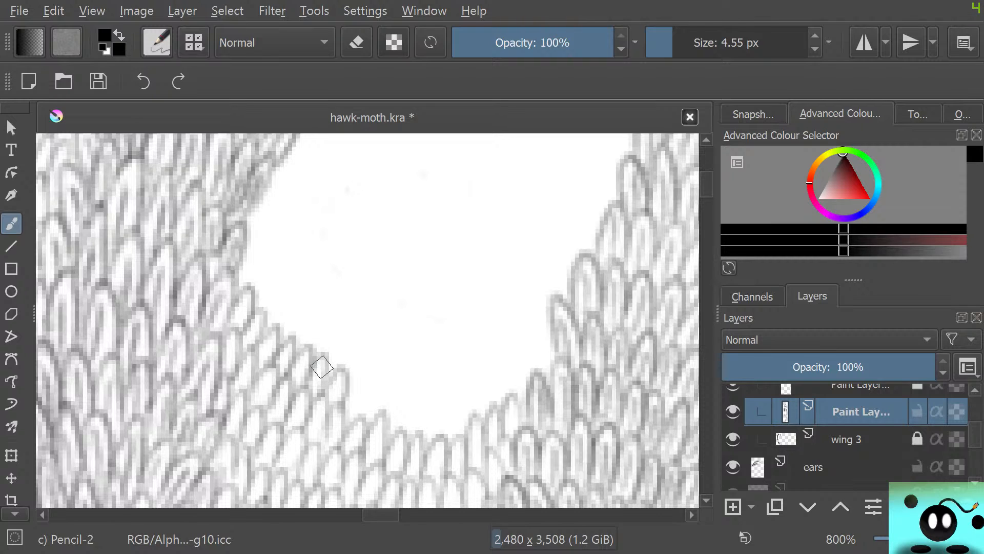
Turn off anti-aliasing for Pencil-2, try other mask types including Soft, and return the mask type to Gaussian
{"action": "left_click", "coordinate": [157, 43]}
{"action": "left_click", "coordinate": [516, 393]}
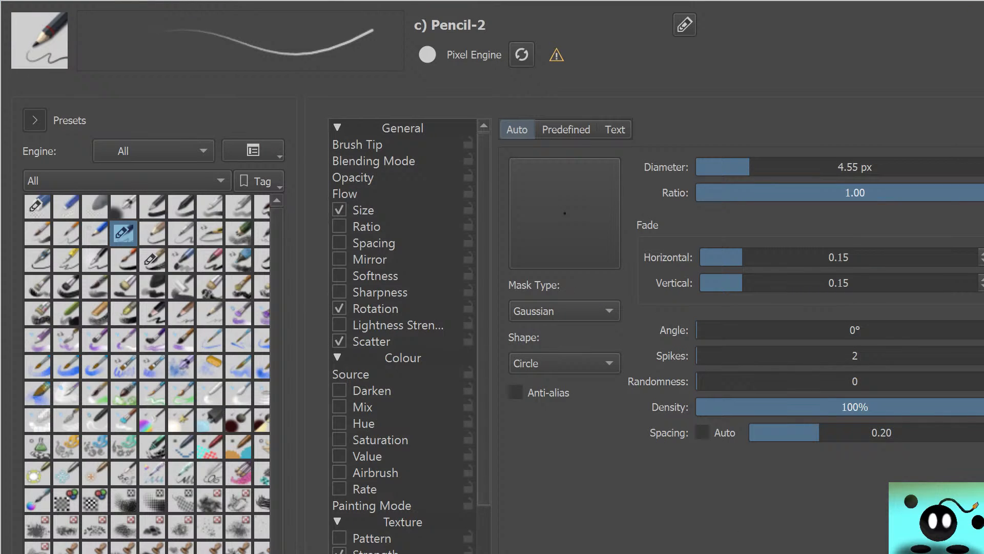
{"action": "left_click", "coordinate": [564, 310]}
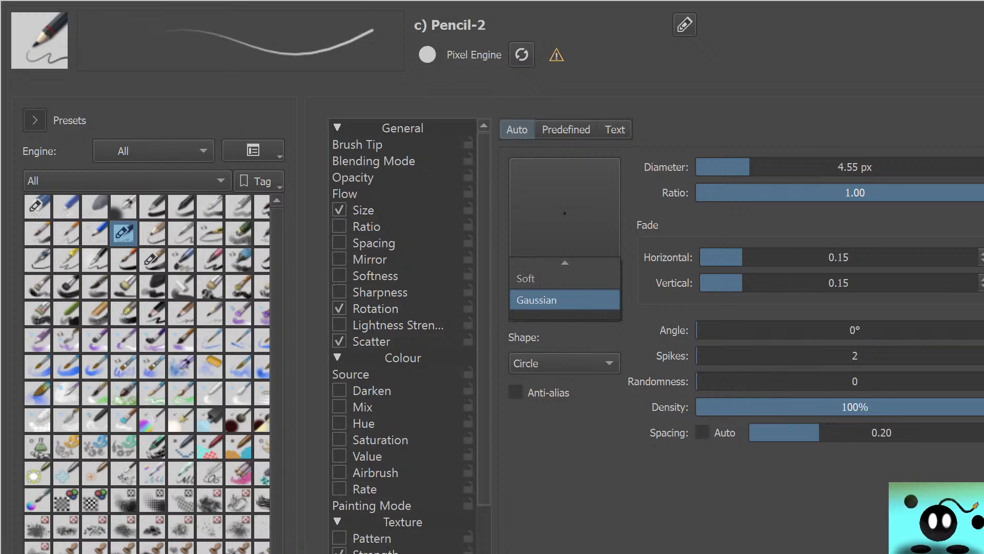
{"action": "left_click", "coordinate": [533, 278]}
{"action": "left_click", "coordinate": [564, 310]}
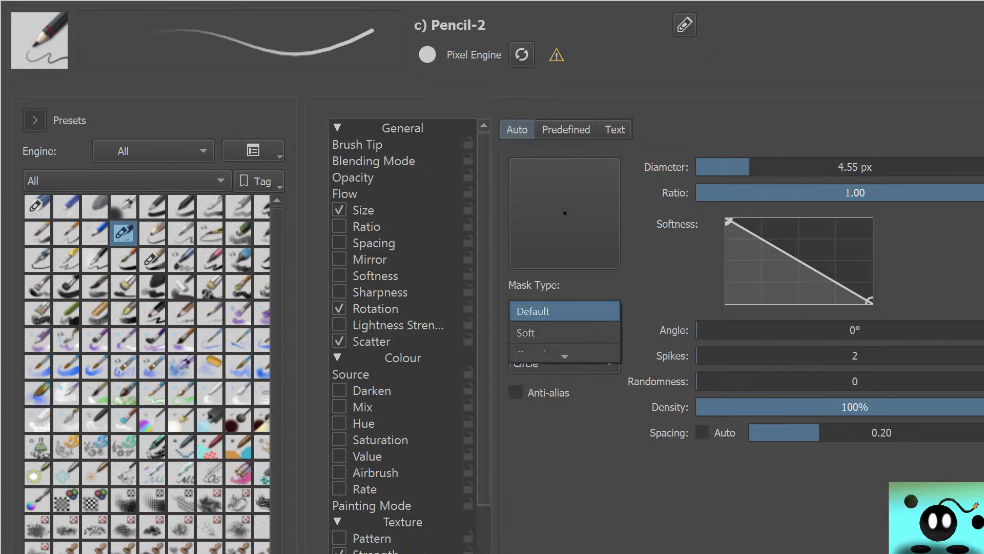
{"action": "left_click", "coordinate": [564, 343]}
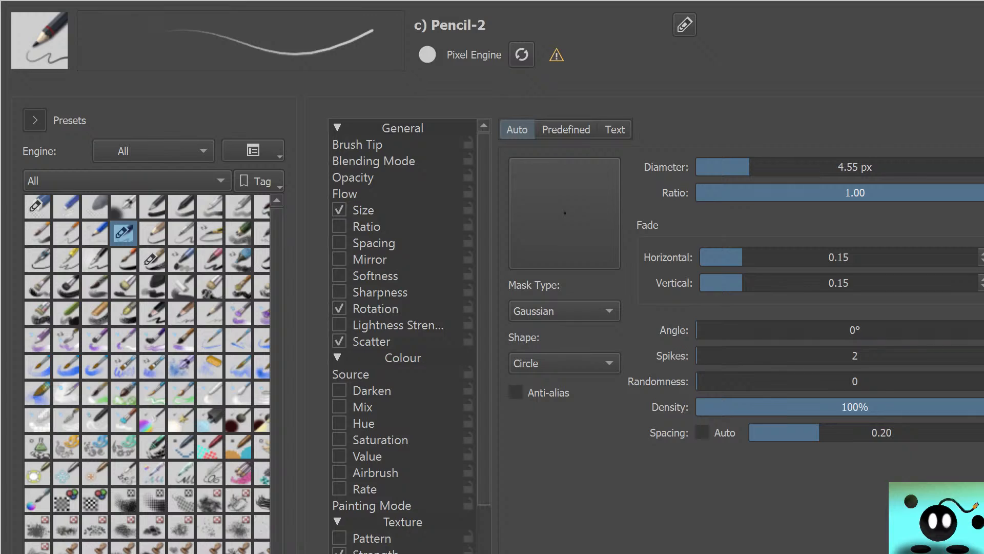
{"action": "left_click", "coordinate": [565, 311]}
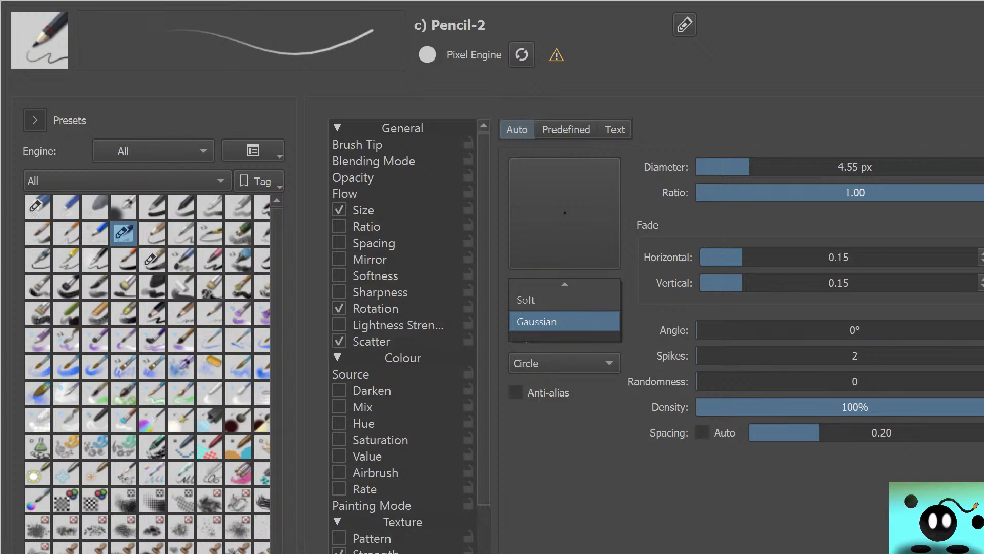
{"action": "left_click", "coordinate": [565, 321]}
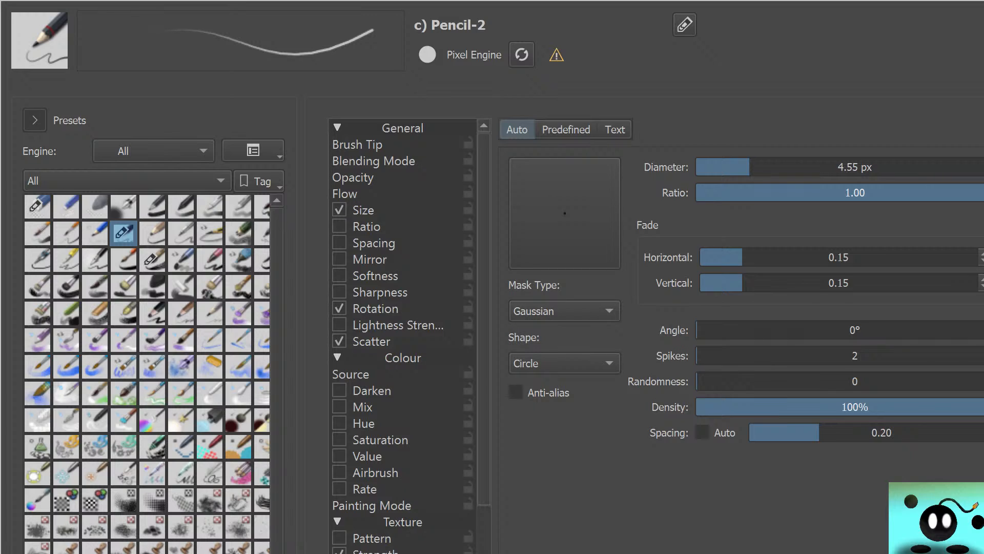
Compare the brush tip's linked horizontal and vertical fade at 1.00 and 0.15, ending on 1.00
{"action": "left_click_drag", "start_coordinate": [765, 257], "coordinate": [978, 257]}
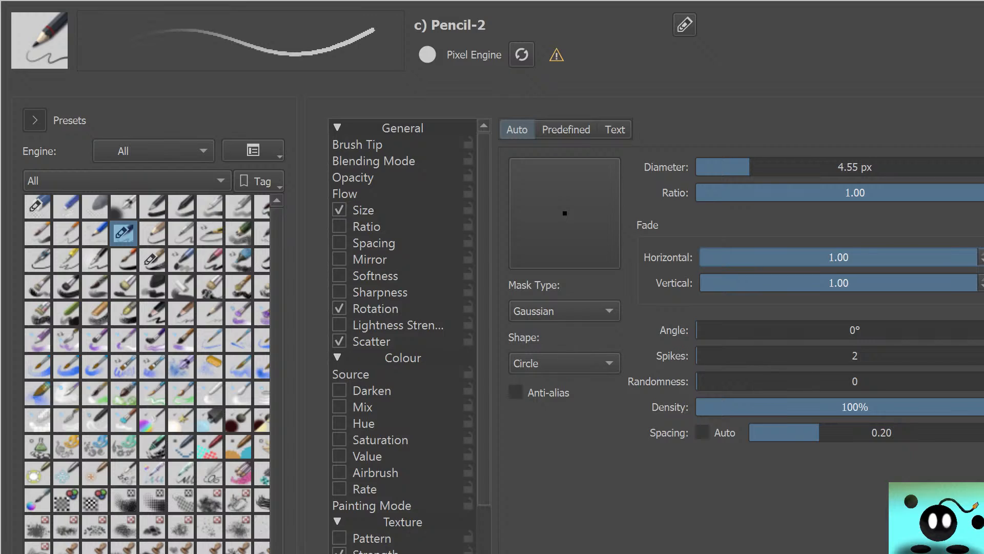
{"action": "left_click_drag", "start_coordinate": [978, 257], "coordinate": [742, 257]}
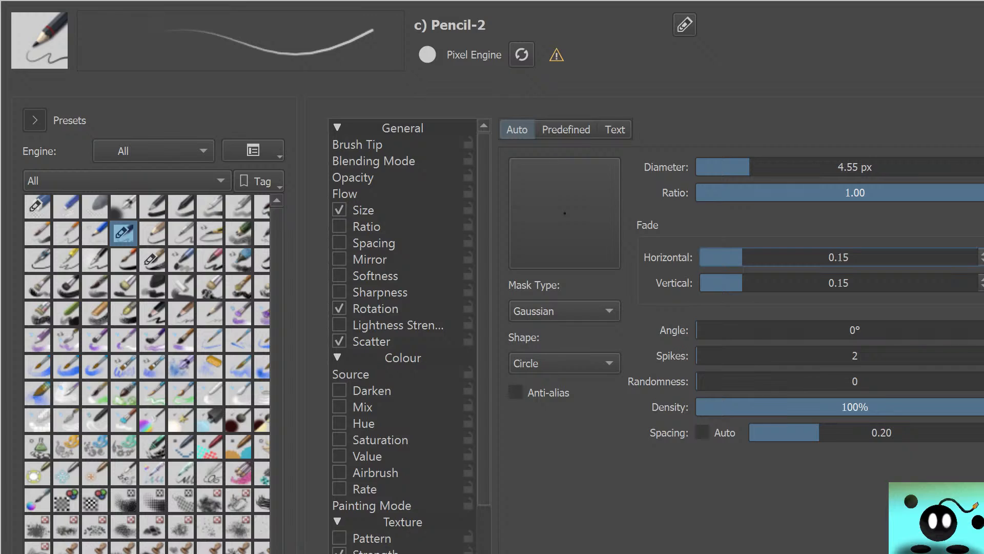
{"action": "left_click_drag", "start_coordinate": [742, 257], "coordinate": [978, 257]}
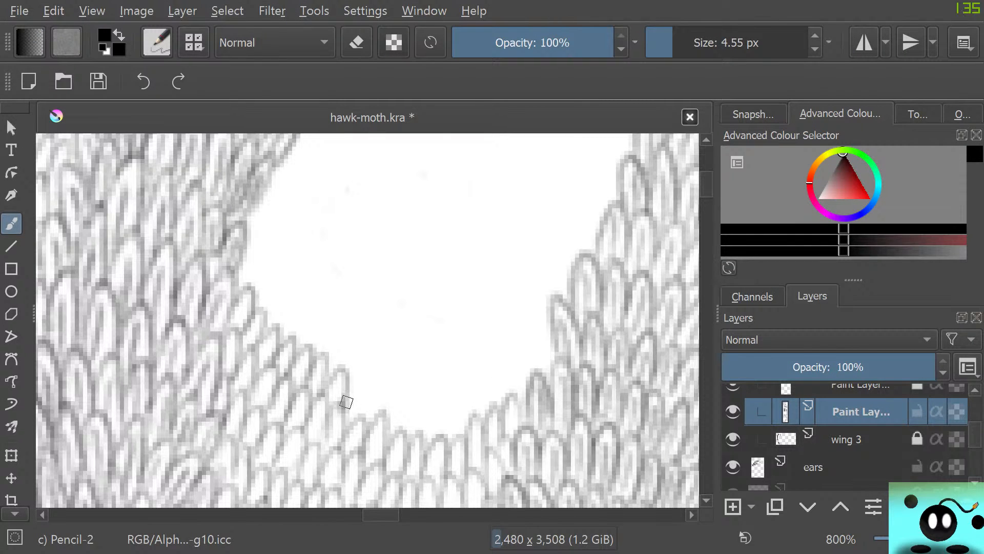
Draw one scale and a dense zigzag of trial strokes in the white gap with the 1.00 fade, and undo them
{"action": "mouse_move", "coordinate": [341, 402]}
{"action": "left_mouse_down"}
{"action": "mouse_move", "coordinate": [368, 368]}
{"action": "mouse_move", "coordinate": [380, 369]}
{"action": "mouse_move", "coordinate": [386, 410]}
{"action": "left_mouse_up"}
{"action": "mouse_move", "coordinate": [315, 314]}
{"action": "left_mouse_down"}
{"action": "mouse_move", "coordinate": [344, 269]}
{"action": "mouse_move", "coordinate": [338, 323]}
{"action": "mouse_move", "coordinate": [363, 296]}
{"action": "mouse_move", "coordinate": [360, 321]}
{"action": "mouse_move", "coordinate": [376, 339]}
{"action": "mouse_move", "coordinate": [400, 340]}
{"action": "mouse_move", "coordinate": [427, 309]}
{"action": "mouse_move", "coordinate": [413, 357]}
{"action": "left_mouse_up"}
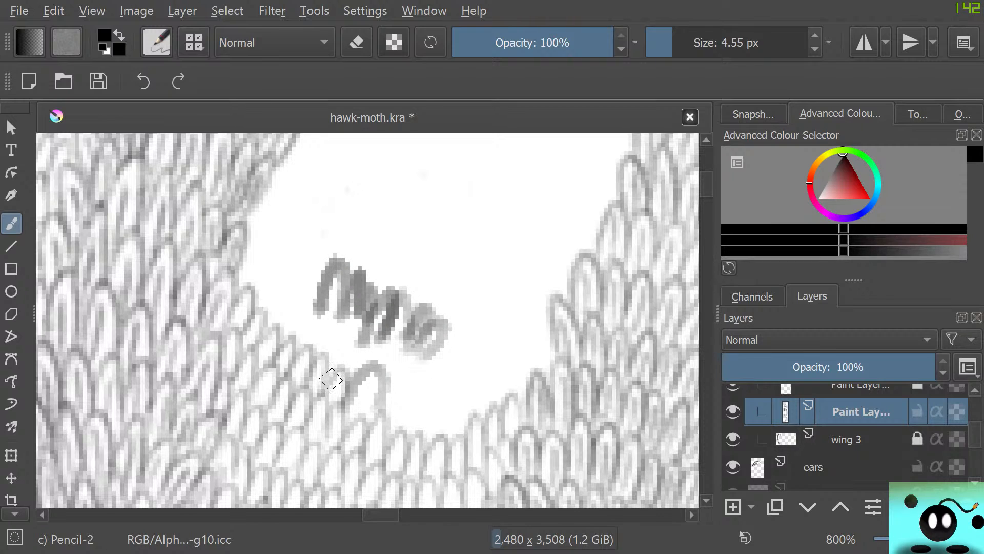
{"action": "key", "text": "ctrl+z"}
{"action": "key", "text": "ctrl+z"}
{"action": "key", "text": "ctrl+z"}
{"action": "key", "text": "ctrl+z"}
{"action": "key", "text": "ctrl+z"}
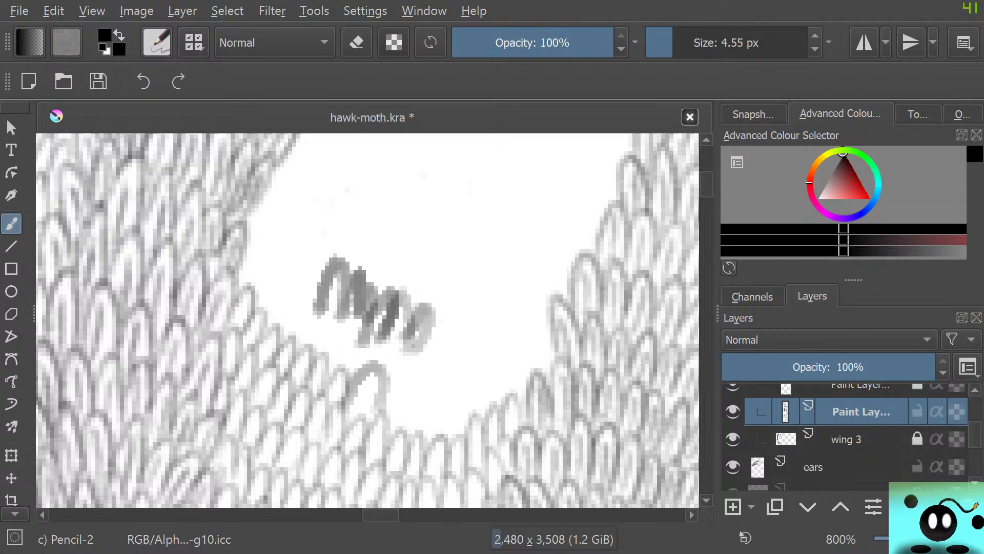
{"action": "key", "text": "ctrl+z"}
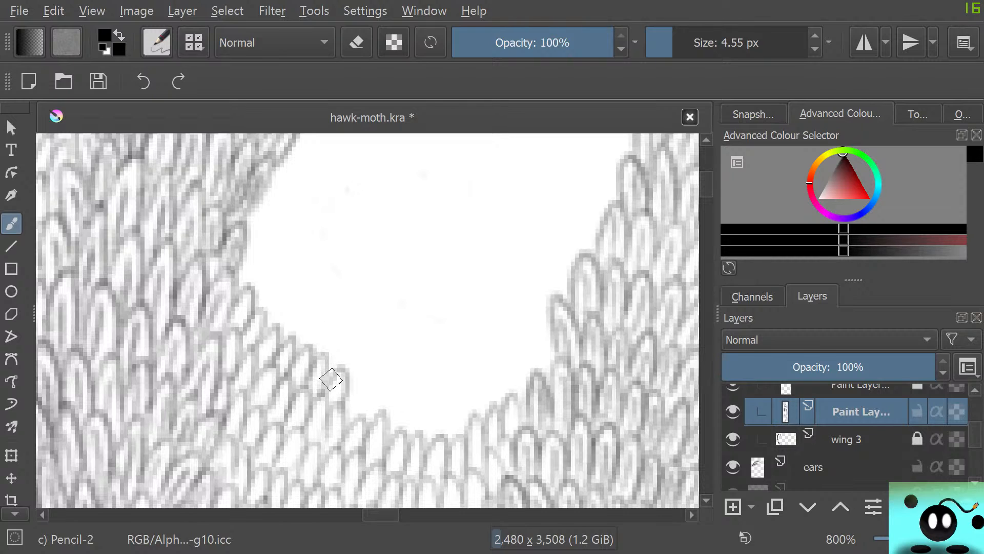
Set Pencil-2's horizontal and vertical fade to 0.05 and extend the scale row from the left along the gap's lower edge
{"action": "key", "text": "F5"}
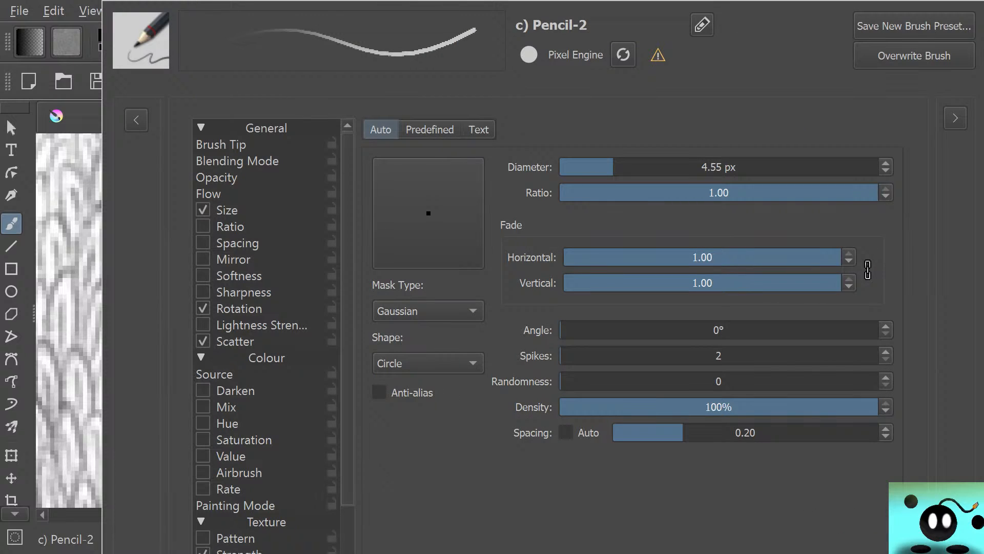
{"action": "left_click_drag", "start_coordinate": [693, 257], "coordinate": [578, 258]}
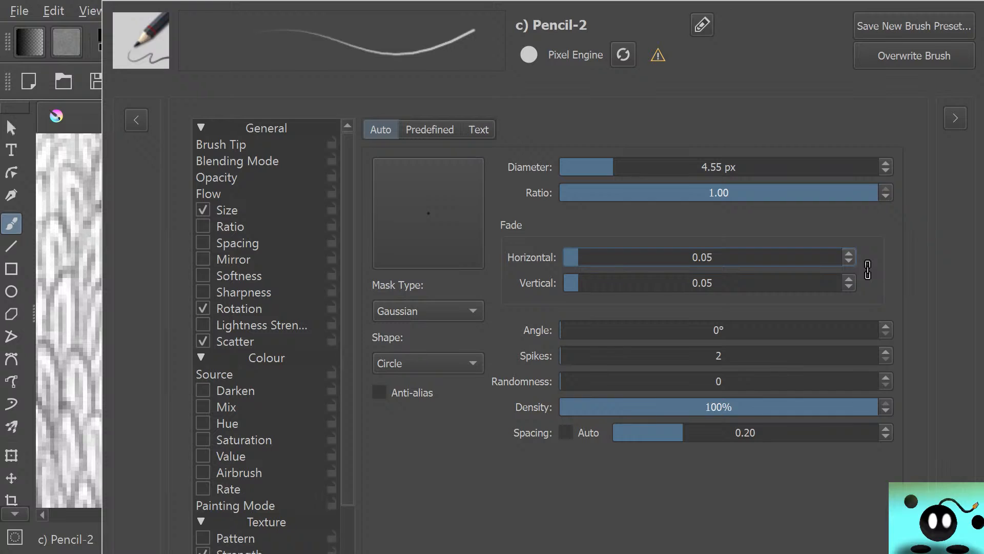
{"action": "left_click", "coordinate": [135, 119]}
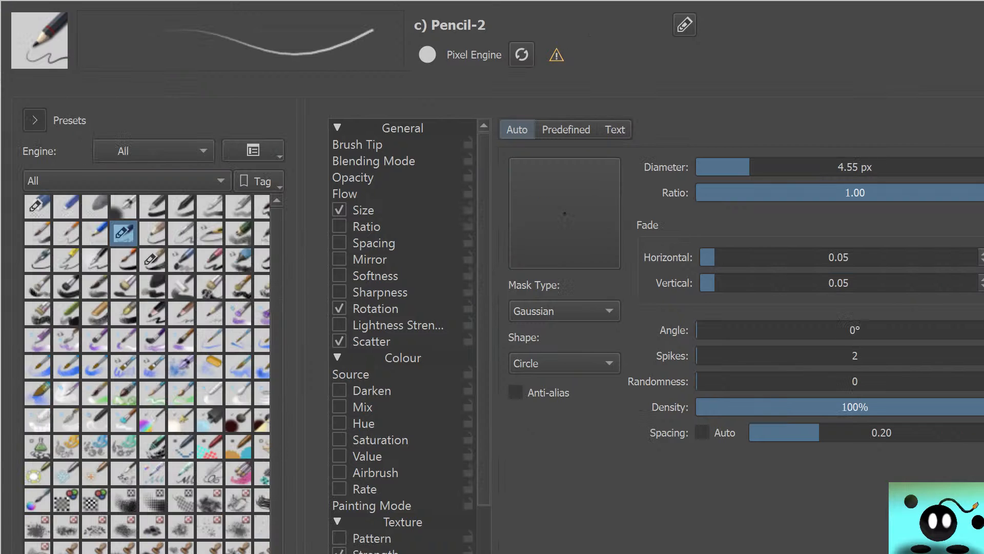
{"action": "key", "text": "Escape"}
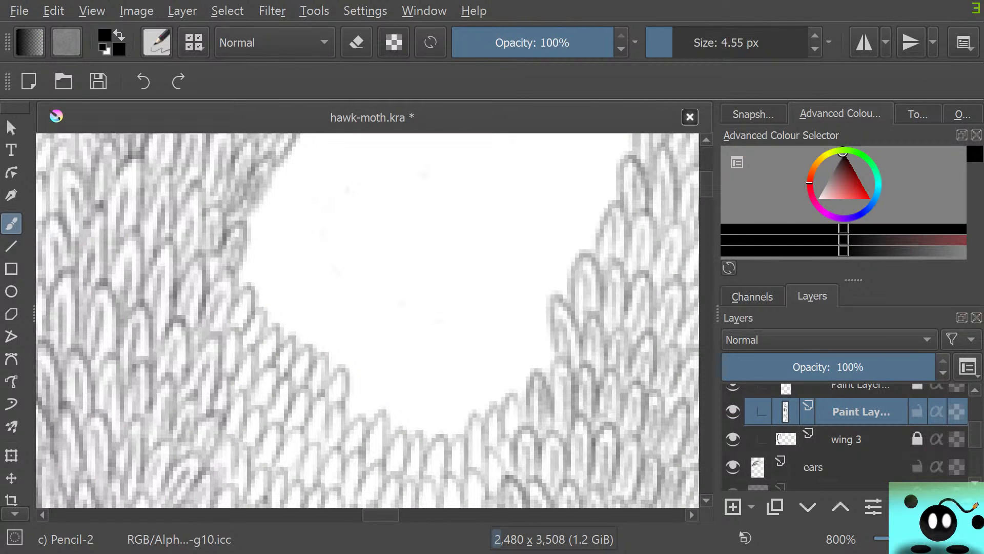
{"action": "mouse_move", "coordinate": [352, 393]}
{"action": "left_mouse_down"}
{"action": "mouse_move", "coordinate": [371, 359]}
{"action": "mouse_move", "coordinate": [377, 376]}
{"action": "mouse_move", "coordinate": [363, 418]}
{"action": "mouse_move", "coordinate": [382, 406]}
{"action": "mouse_move", "coordinate": [389, 426]}
{"action": "mouse_move", "coordinate": [405, 396]}
{"action": "mouse_move", "coordinate": [404, 431]}
{"action": "mouse_move", "coordinate": [430, 408]}
{"action": "mouse_move", "coordinate": [435, 444]}
{"action": "left_mouse_up"}
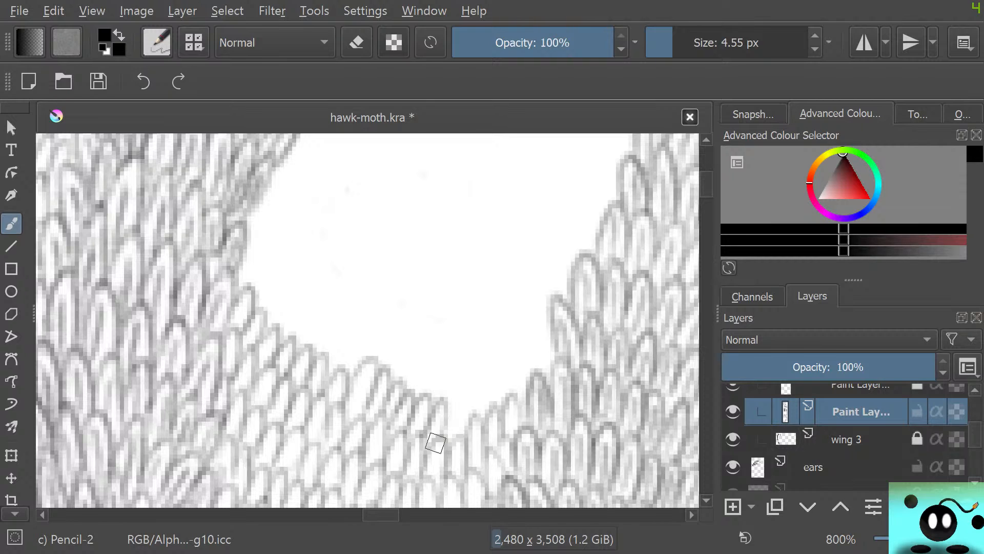
Raise Pencil-2's linked horizontal and vertical fade to 0.15
{"action": "left_click", "coordinate": [157, 43]}
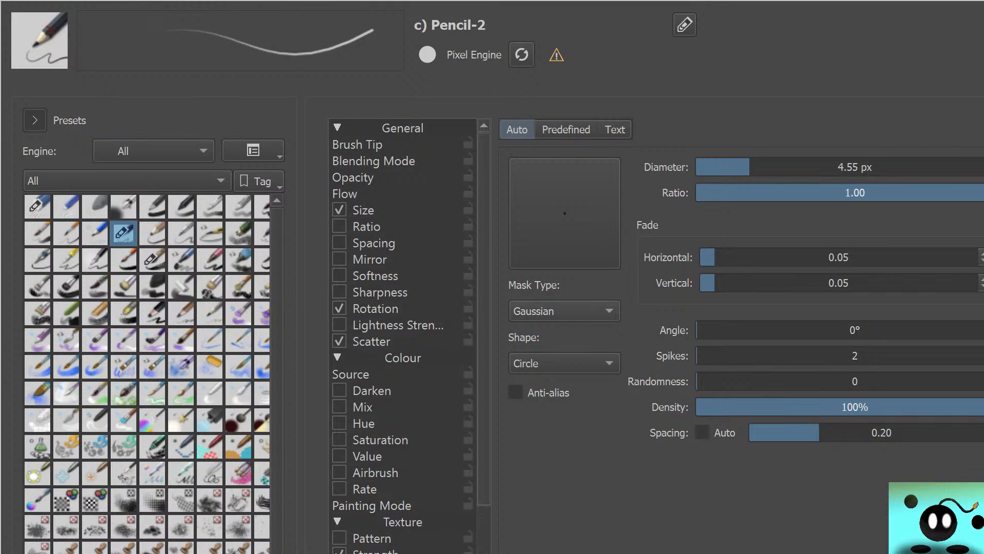
{"action": "left_click", "coordinate": [982, 253]}
{"action": "left_click", "coordinate": [982, 254]}
{"action": "left_click", "coordinate": [982, 253]}
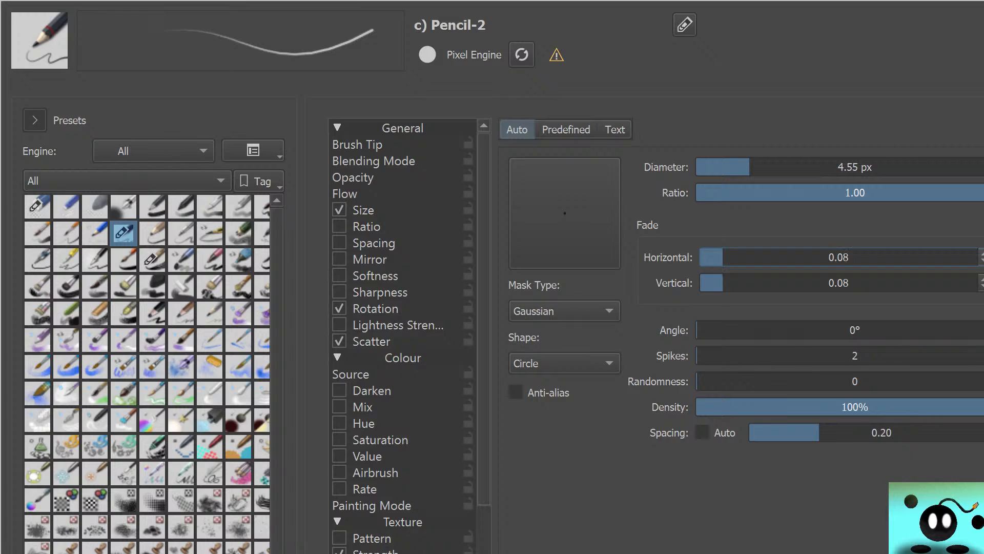
{"action": "left_click", "coordinate": [982, 254]}
{"action": "left_click", "coordinate": [982, 254]}
{"action": "left_click", "coordinate": [982, 253]}
{"action": "left_click", "coordinate": [983, 253]}
{"action": "left_click", "coordinate": [982, 254]}
{"action": "left_click", "coordinate": [983, 253]}
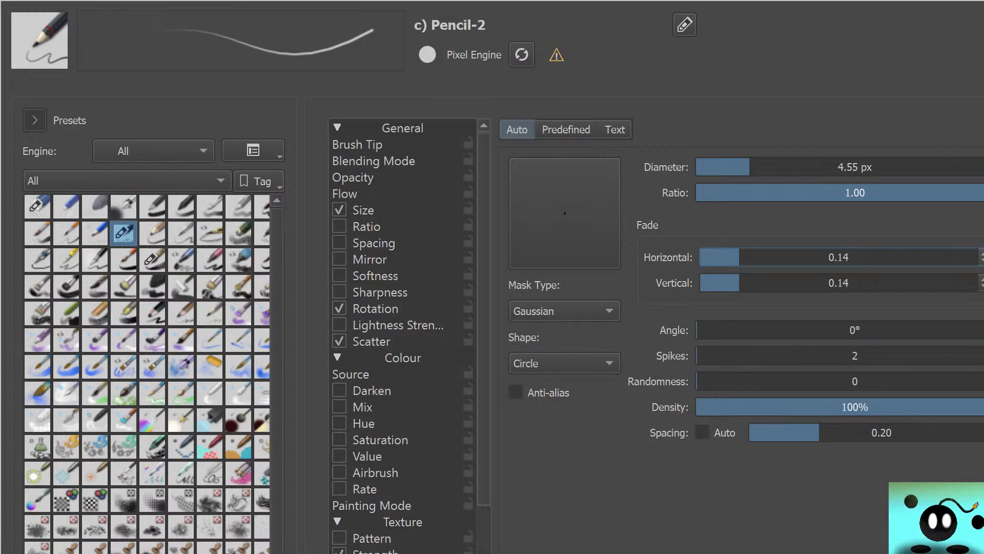
{"action": "left_click", "coordinate": [982, 253]}
Try a brush tip spacing of 0.02 on Pencil-2 and return the spacing to 0.20
{"action": "left_click_drag", "start_coordinate": [813, 432], "coordinate": [751, 433]}
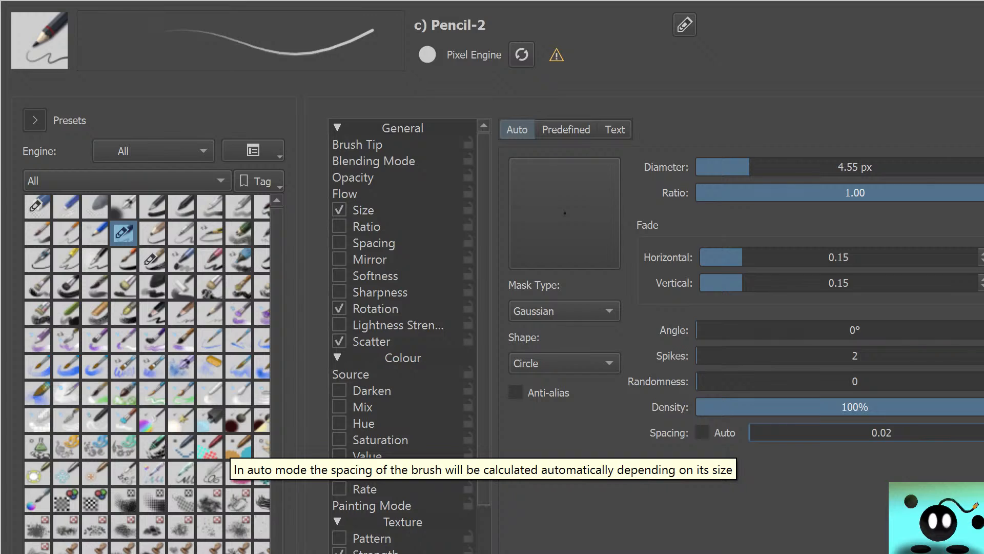
{"action": "right_click", "coordinate": [759, 432]}
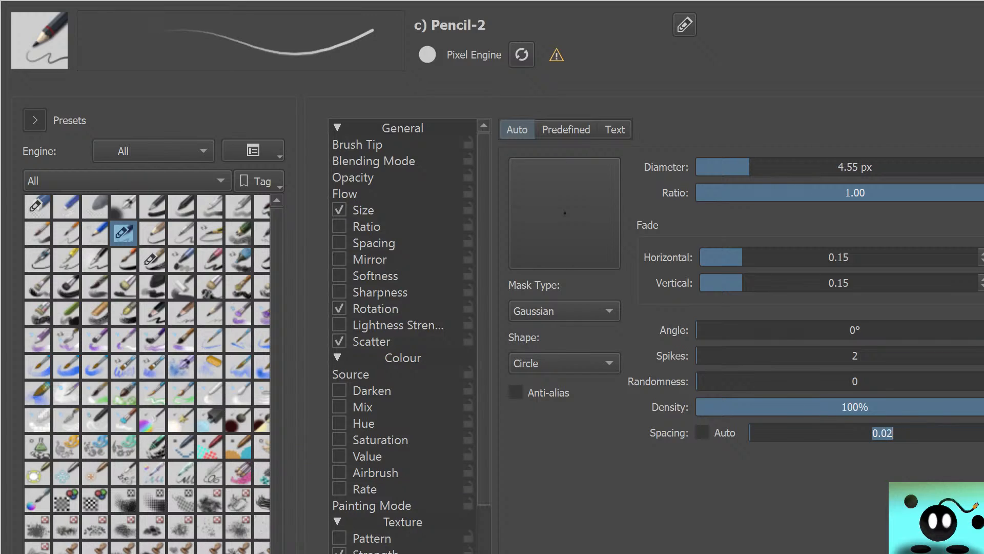
{"action": "key", "text": "Return"}
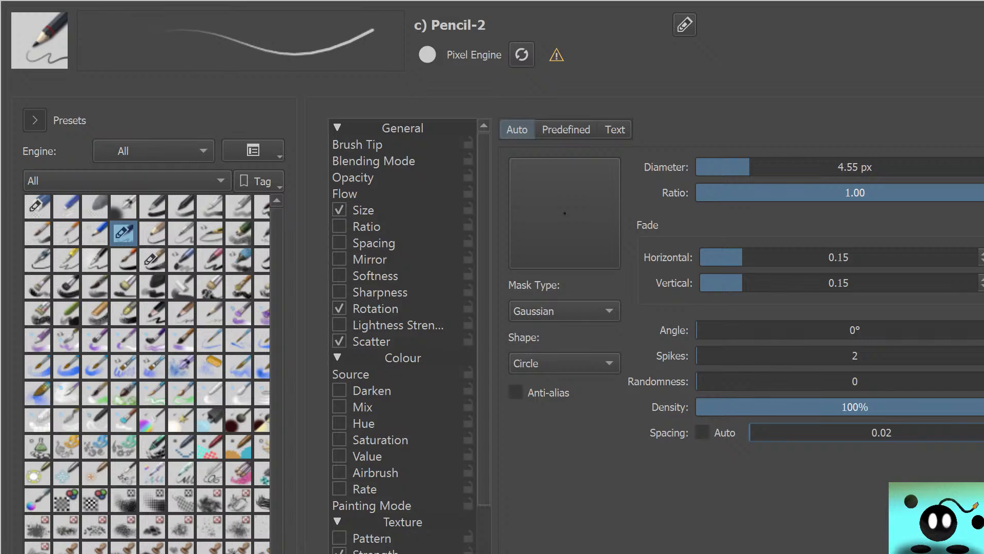
{"action": "left_click_drag", "start_coordinate": [781, 432], "coordinate": [819, 432]}
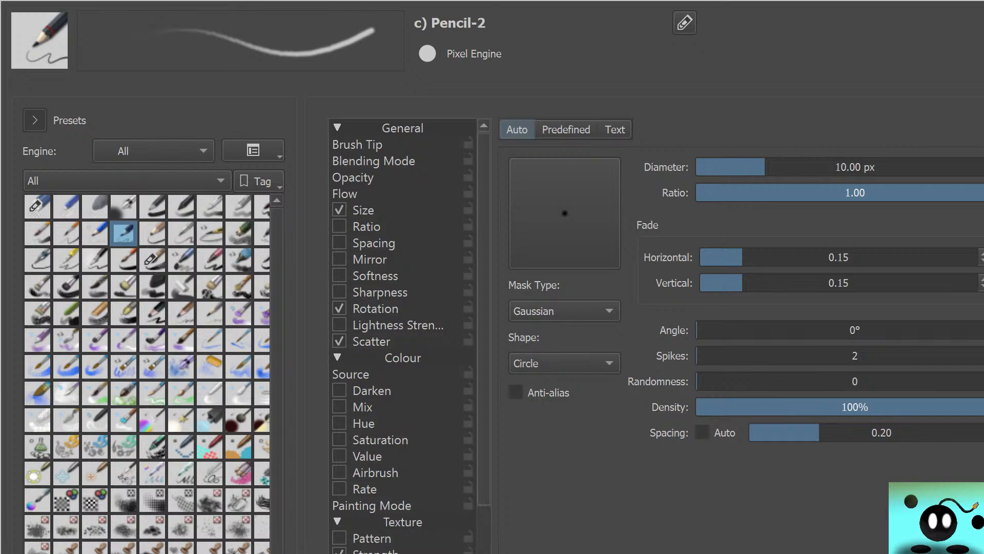
Set Pencil-2's diameter to 5.00 px and its spacing to 0.04, and close the brush editor
{"action": "left_click_drag", "start_coordinate": [765, 167], "coordinate": [751, 167]}
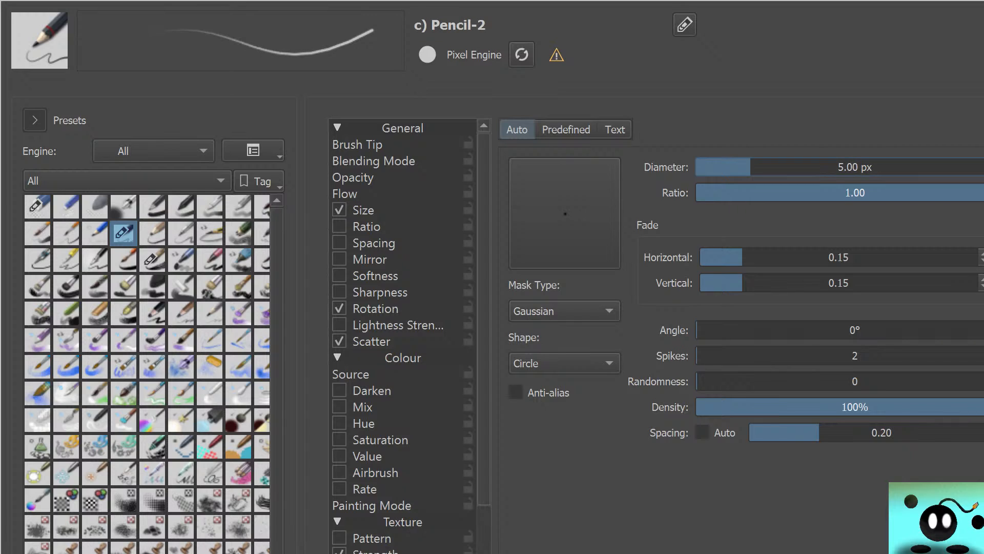
{"action": "left_click_drag", "start_coordinate": [819, 432], "coordinate": [783, 432]}
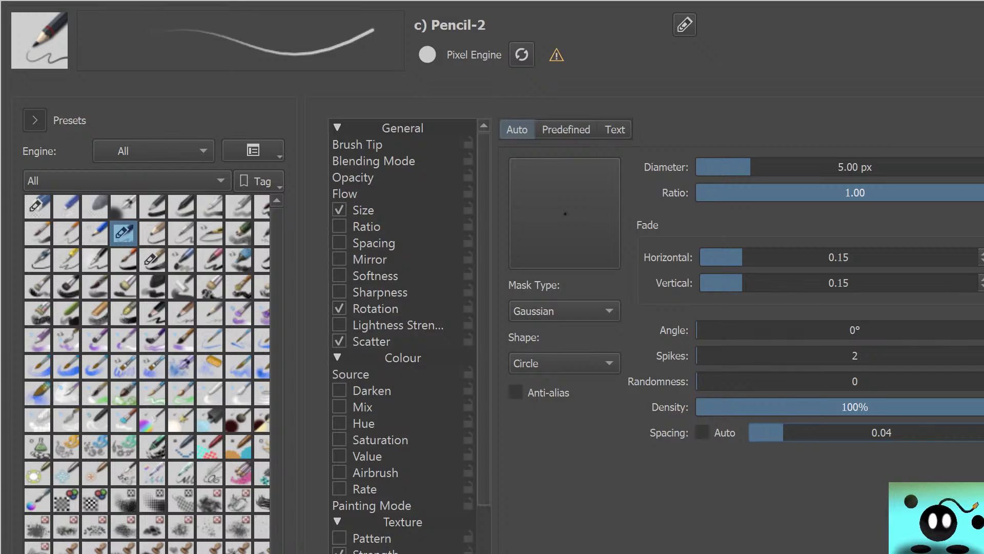
{"action": "left_click", "coordinate": [35, 120]}
{"action": "left_click", "coordinate": [35, 120]}
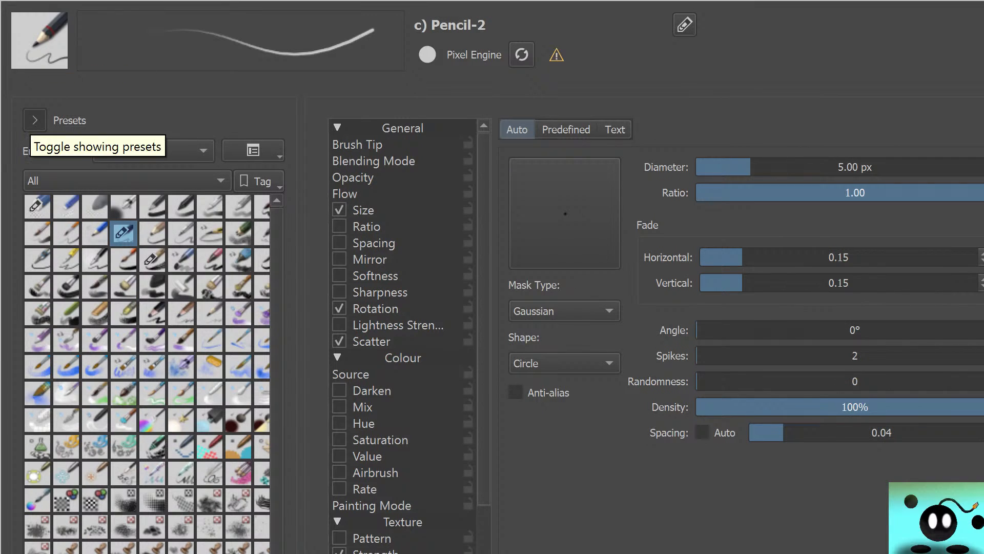
{"action": "left_click", "coordinate": [28, 126]}
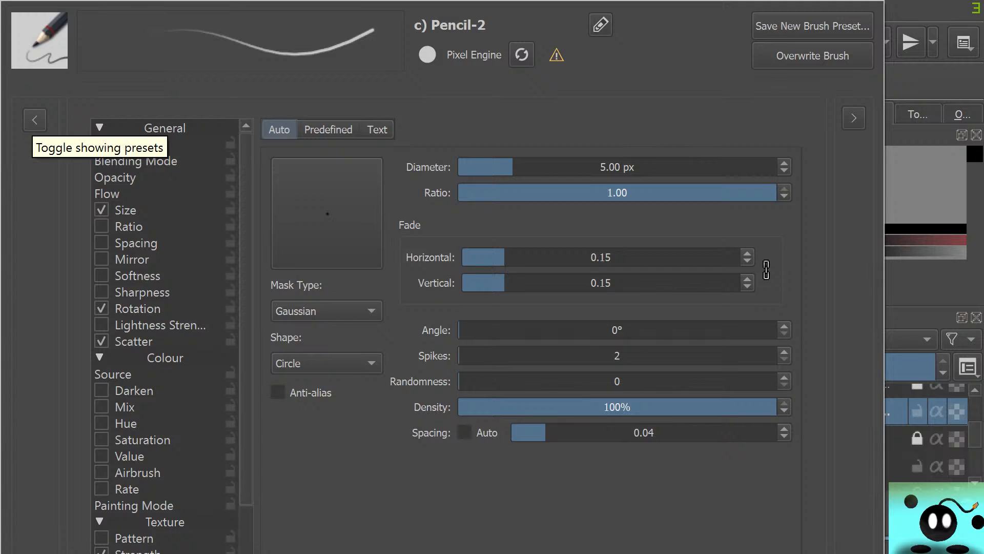
{"action": "key", "text": "Escape"}
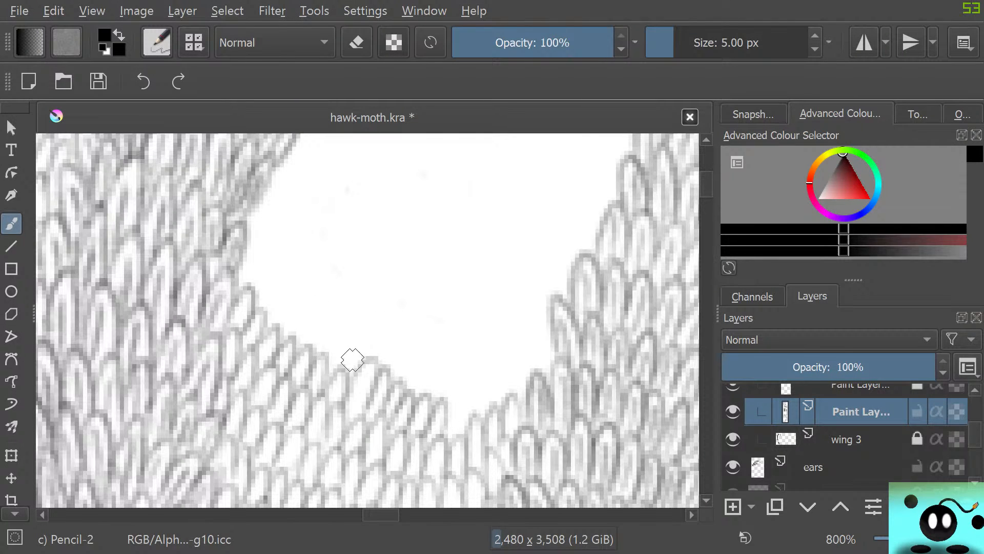
Pencil a short dark test mark at the gap's lower edge, loading Eraser Circle and returning to Pencil-2 to darken it
{"action": "mouse_move", "coordinate": [366, 354]}
{"action": "left_mouse_down"}
{"action": "mouse_move", "coordinate": [385, 376]}
{"action": "mouse_move", "coordinate": [365, 354]}
{"action": "left_mouse_up"}
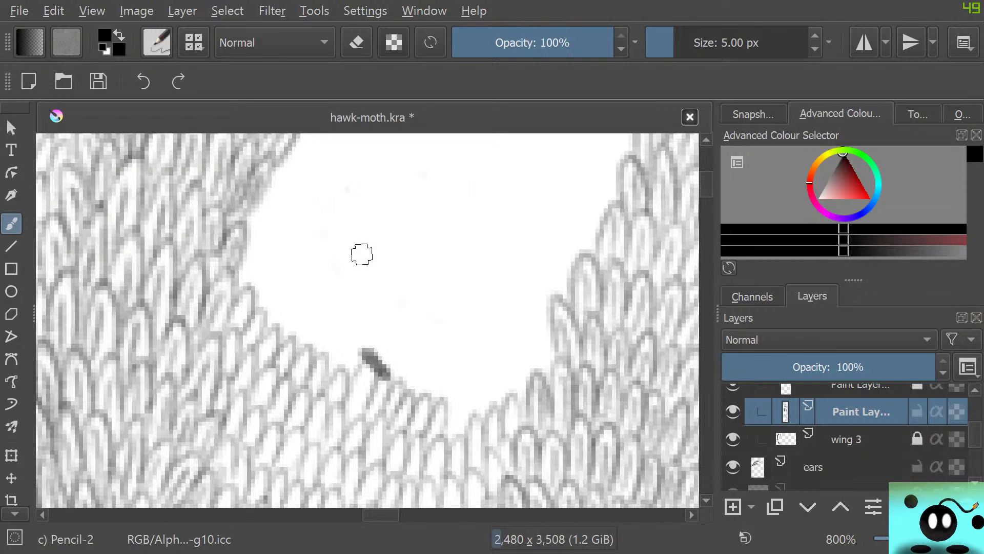
{"action": "left_click", "coordinate": [157, 42]}
{"action": "left_click", "coordinate": [136, 119]}
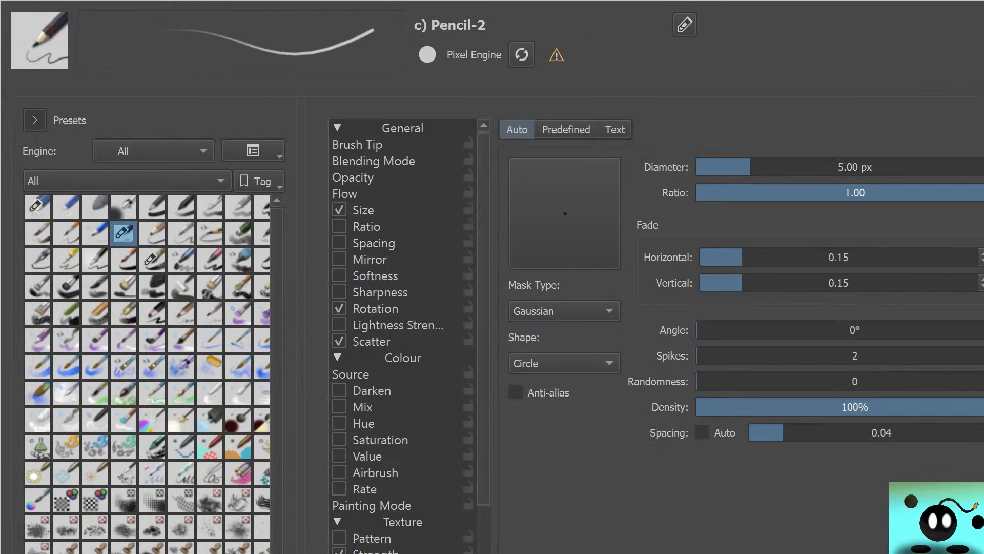
{"action": "left_click", "coordinate": [95, 207]}
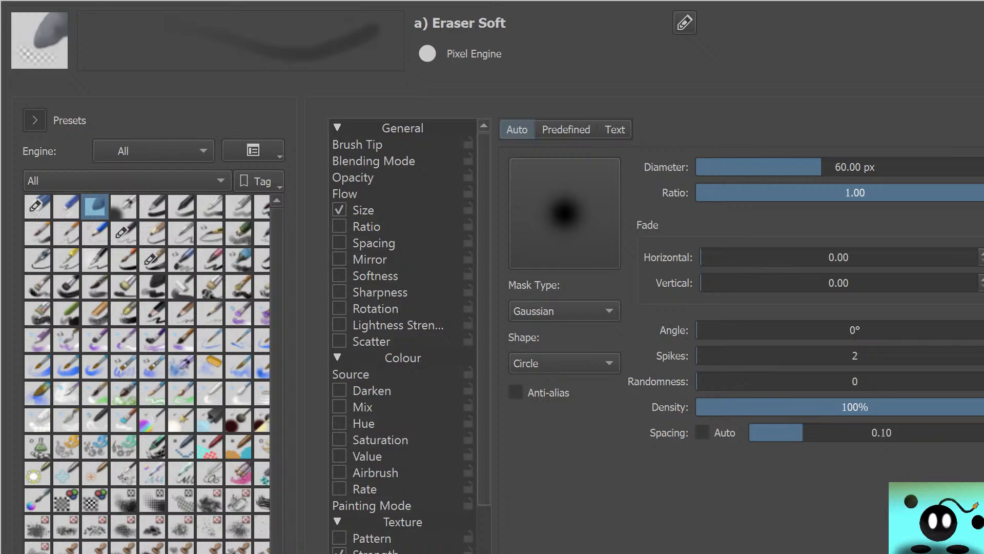
{"action": "left_click", "coordinate": [37, 206]}
{"action": "mouse_move", "coordinate": [37, 207]}
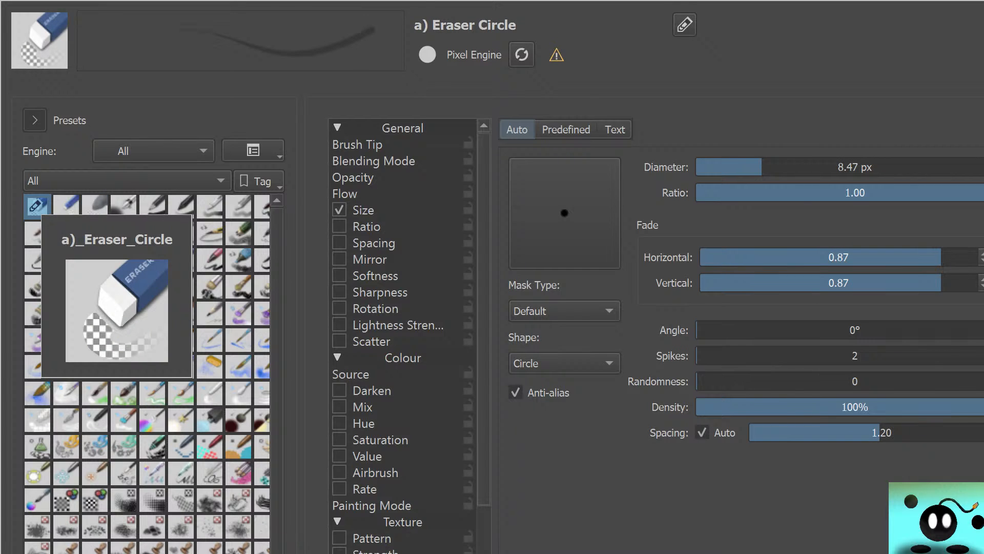
{"action": "key", "text": "F5"}
{"action": "key", "text": "slash"}
{"action": "mouse_move", "coordinate": [382, 368]}
{"action": "left_mouse_down"}
{"action": "mouse_move", "coordinate": [366, 349]}
{"action": "mouse_move", "coordinate": [383, 373]}
{"action": "left_mouse_up"}
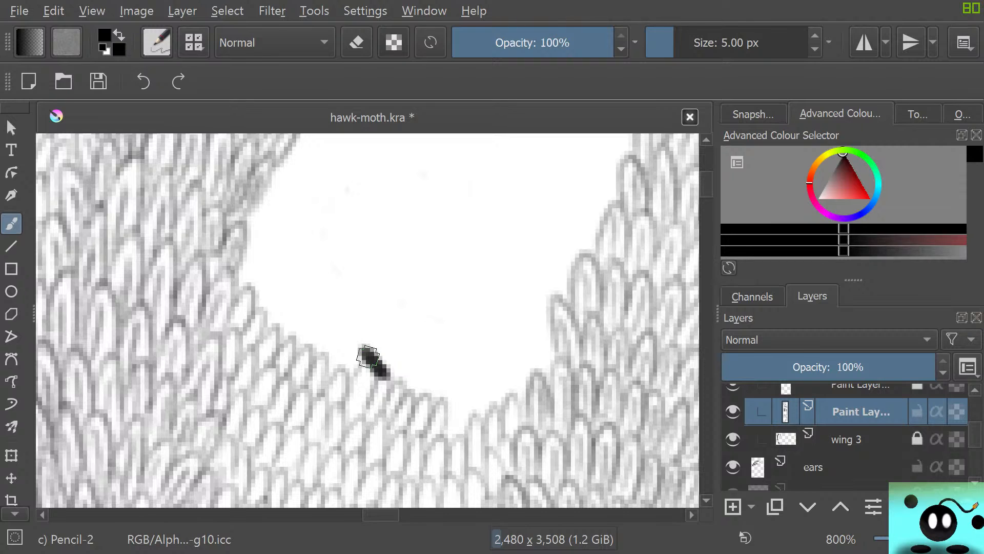
Switch between Eraser Circle and Pencil-2 and compare their brush tip settings, ending on Pencil-2
{"action": "key", "text": "slash"}
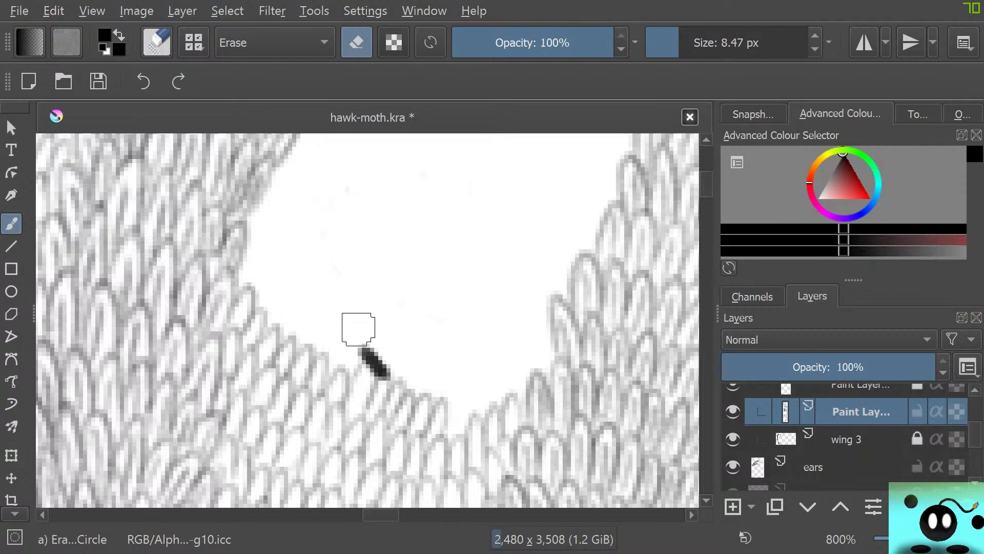
{"action": "key", "text": "slash"}
{"action": "key", "text": "F5"}
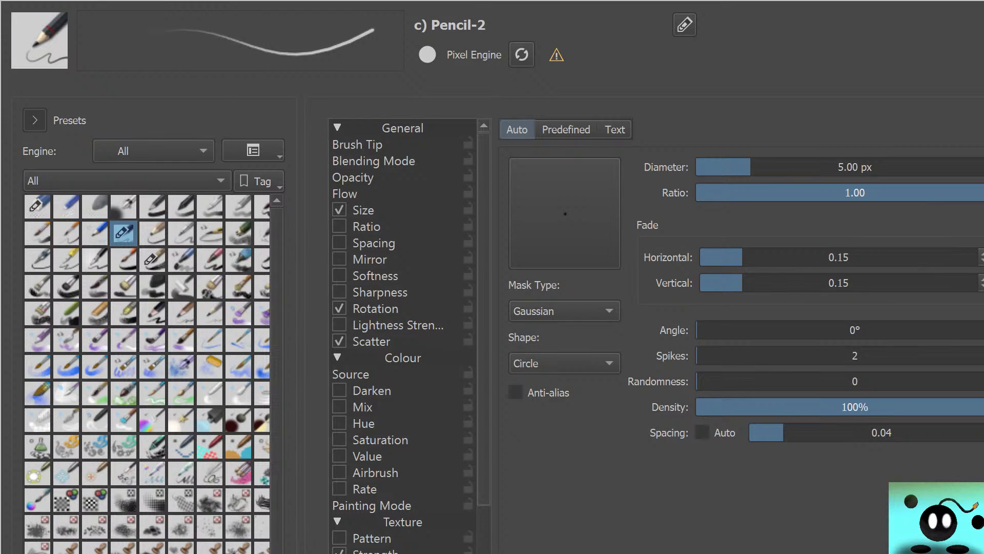
{"action": "key", "text": "slash"}
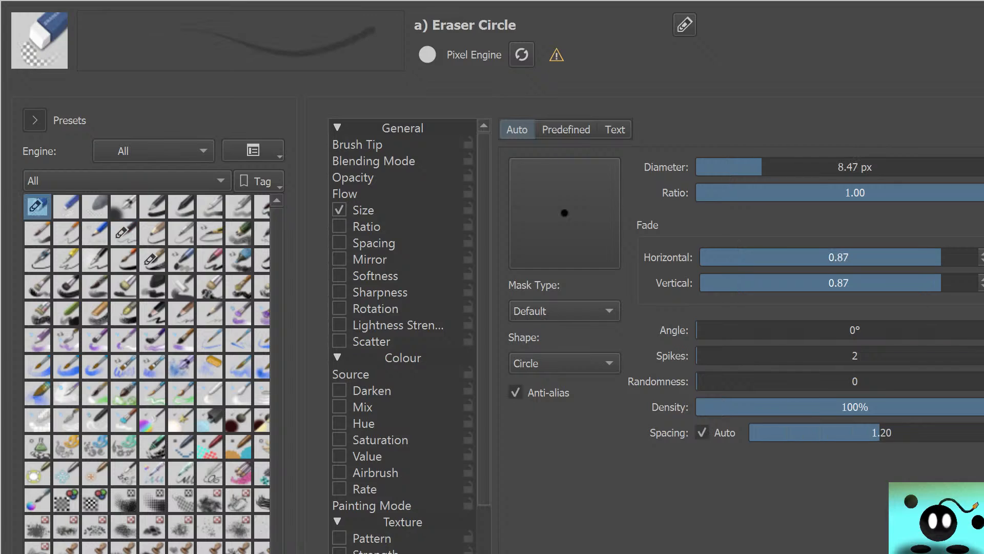
{"action": "key", "text": "F5"}
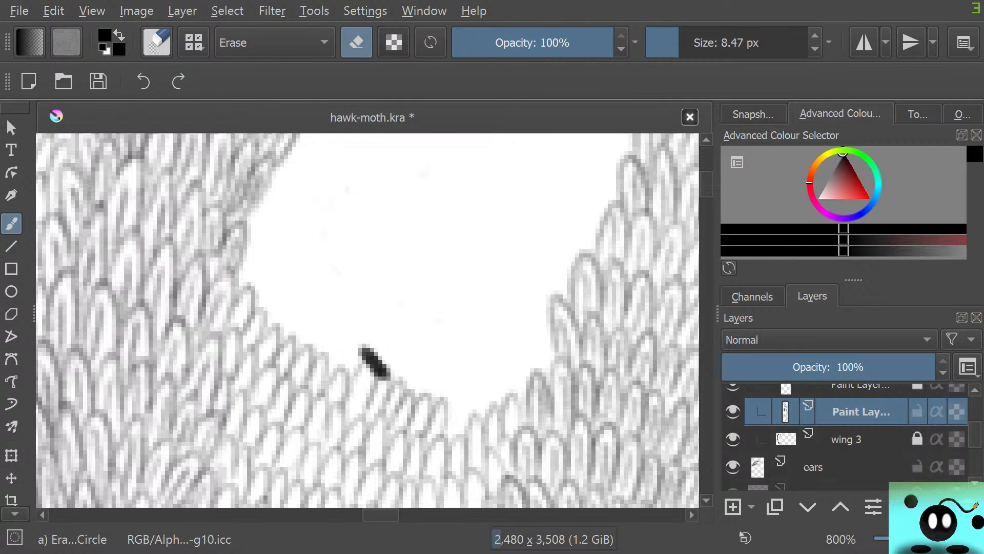
{"action": "key", "text": "F5"}
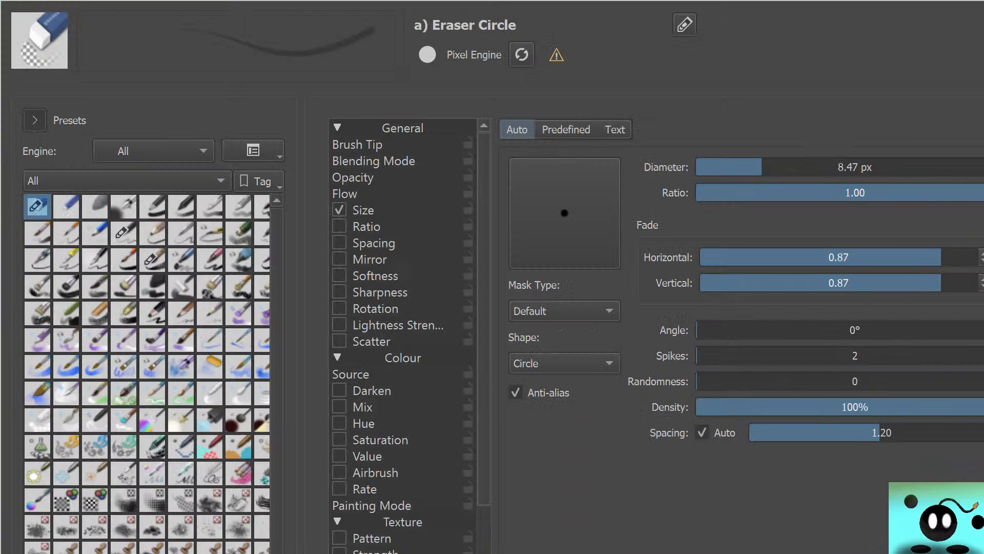
{"action": "key", "text": "slash"}
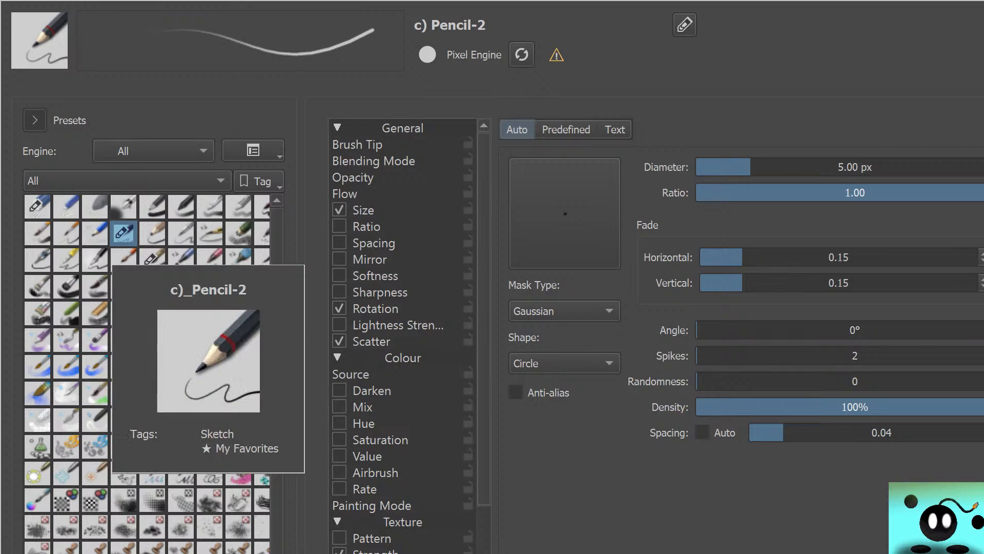
{"action": "key", "text": "F5"}
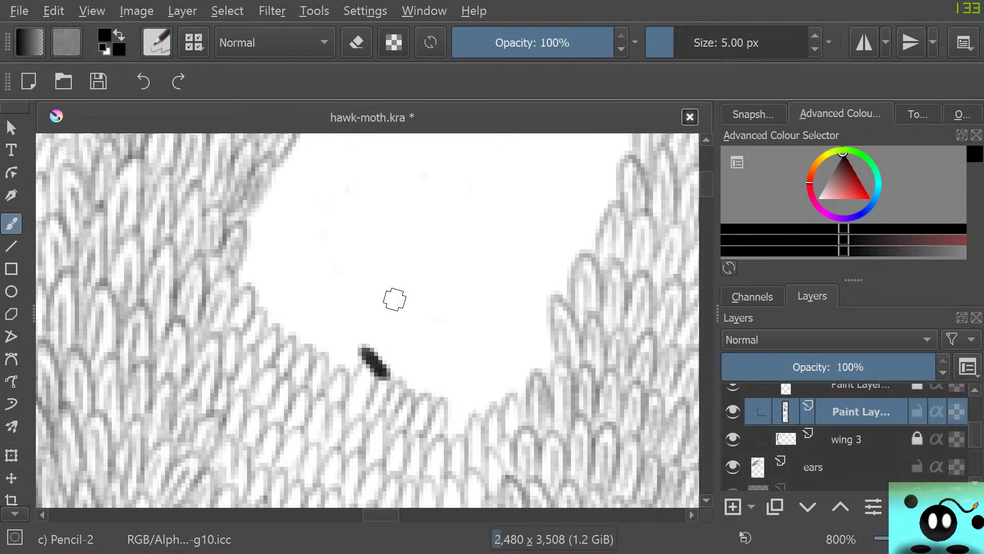
Erase the dark test mark and draw a short run of trial scales there with Pencil-2 at 0.04 spacing
{"action": "key", "text": "slash"}
{"action": "mouse_move", "coordinate": [364, 349]}
{"action": "left_mouse_down"}
{"action": "mouse_move", "coordinate": [383, 368]}
{"action": "mouse_move", "coordinate": [362, 335]}
{"action": "mouse_move", "coordinate": [372, 369]}
{"action": "mouse_move", "coordinate": [365, 353]}
{"action": "mouse_move", "coordinate": [352, 380]}
{"action": "mouse_move", "coordinate": [370, 348]}
{"action": "mouse_move", "coordinate": [382, 347]}
{"action": "mouse_move", "coordinate": [371, 389]}
{"action": "mouse_move", "coordinate": [401, 348]}
{"action": "mouse_move", "coordinate": [396, 384]}
{"action": "mouse_move", "coordinate": [408, 393]}
{"action": "mouse_move", "coordinate": [420, 364]}
{"action": "mouse_move", "coordinate": [420, 394]}
{"action": "mouse_move", "coordinate": [405, 413]}
{"action": "left_mouse_up"}
{"action": "key", "text": "slash"}
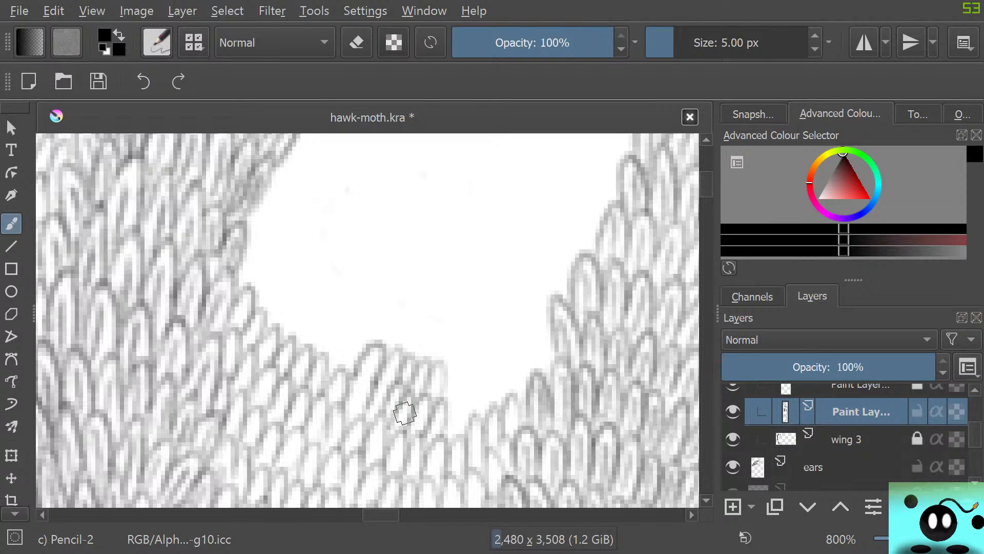
Set Pencil-2's brush tip spacing to 0.20 and close the brush editor
{"action": "left_click", "coordinate": [156, 42]}
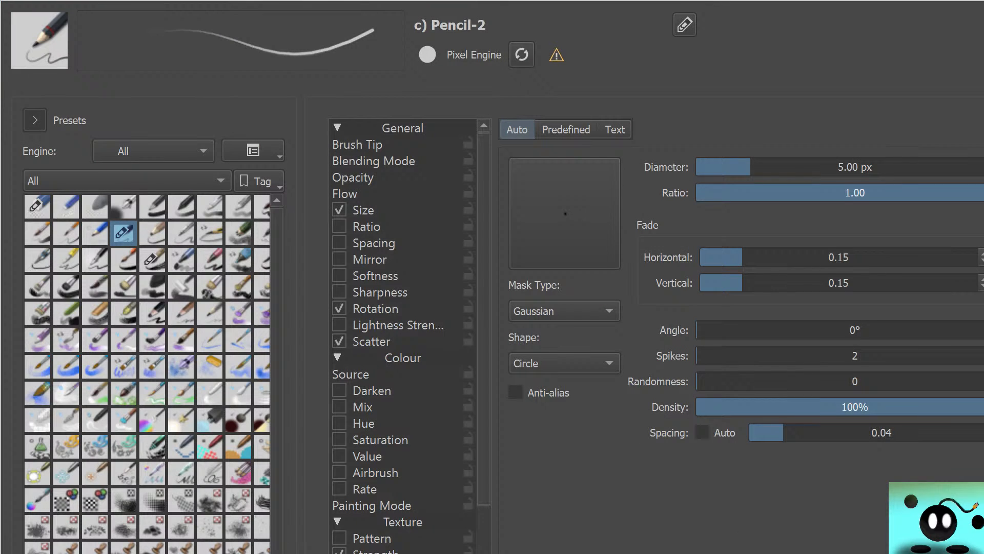
{"action": "left_click_drag", "start_coordinate": [783, 433], "coordinate": [820, 432]}
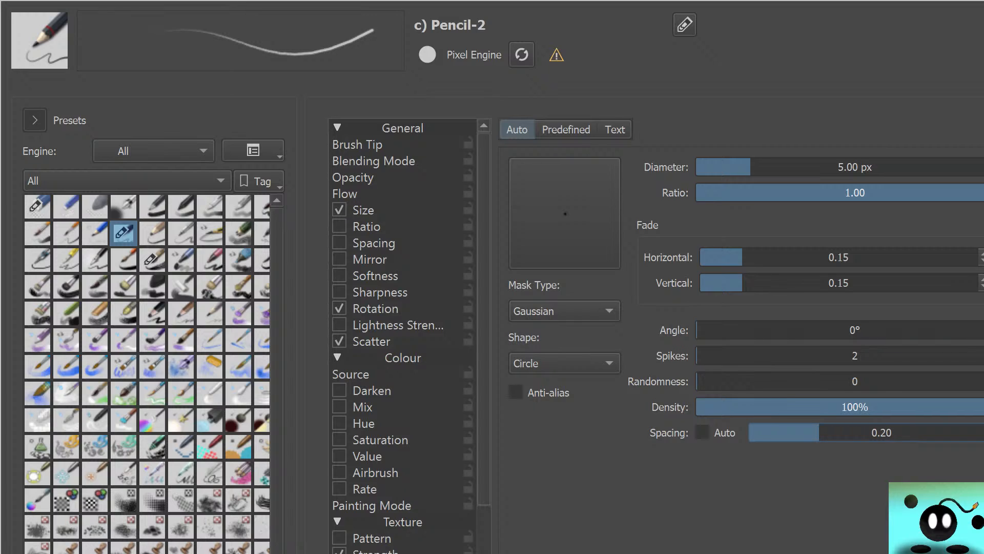
{"action": "left_click", "coordinate": [34, 119]}
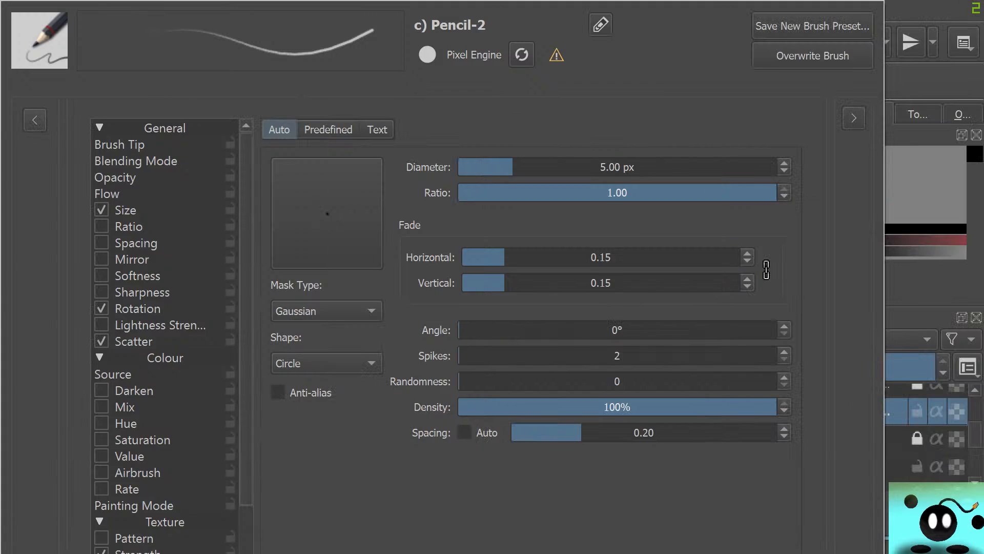
{"action": "key", "text": "Escape"}
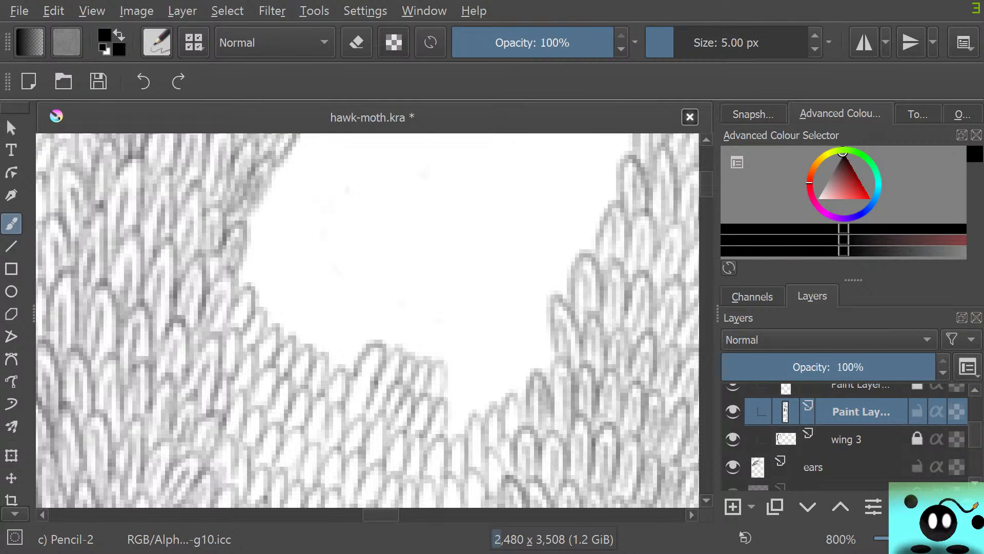
Erase the trial scales on the gap's lower edge with Eraser Circle and redraw that stretch of the row with Pencil-2
{"action": "key", "text": "e"}
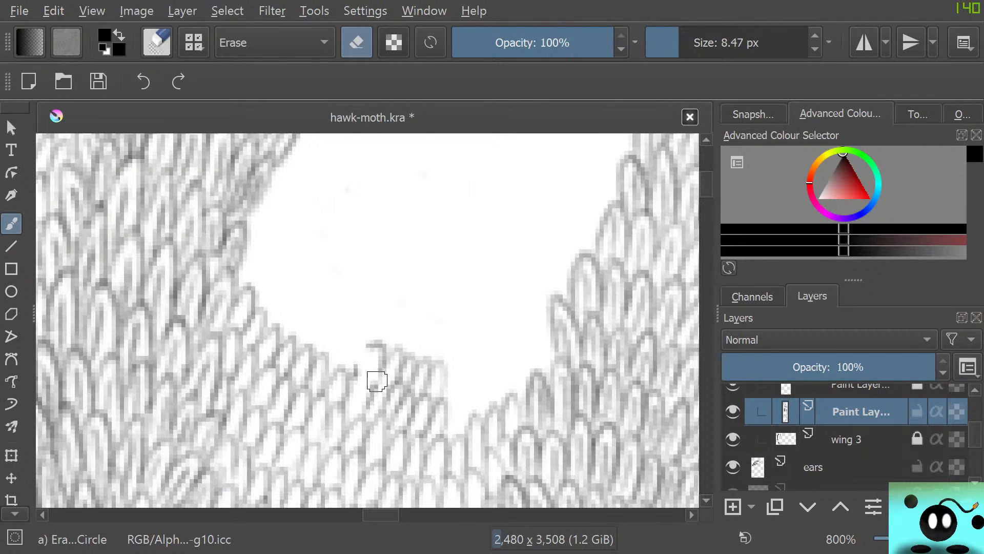
{"action": "mouse_move", "coordinate": [361, 363]}
{"action": "left_mouse_down"}
{"action": "mouse_move", "coordinate": [380, 385]}
{"action": "mouse_move", "coordinate": [372, 380]}
{"action": "mouse_move", "coordinate": [377, 398]}
{"action": "mouse_move", "coordinate": [396, 394]}
{"action": "mouse_move", "coordinate": [389, 360]}
{"action": "mouse_move", "coordinate": [371, 340]}
{"action": "mouse_move", "coordinate": [410, 389]}
{"action": "mouse_move", "coordinate": [406, 346]}
{"action": "mouse_move", "coordinate": [437, 388]}
{"action": "mouse_move", "coordinate": [441, 347]}
{"action": "mouse_move", "coordinate": [445, 419]}
{"action": "mouse_move", "coordinate": [439, 387]}
{"action": "mouse_move", "coordinate": [434, 419]}
{"action": "mouse_move", "coordinate": [417, 385]}
{"action": "mouse_move", "coordinate": [424, 412]}
{"action": "mouse_move", "coordinate": [408, 399]}
{"action": "mouse_move", "coordinate": [420, 421]}
{"action": "mouse_move", "coordinate": [392, 429]}
{"action": "mouse_move", "coordinate": [393, 415]}
{"action": "mouse_move", "coordinate": [392, 430]}
{"action": "mouse_move", "coordinate": [394, 367]}
{"action": "mouse_move", "coordinate": [360, 371]}
{"action": "mouse_move", "coordinate": [356, 382]}
{"action": "mouse_move", "coordinate": [362, 376]}
{"action": "mouse_move", "coordinate": [372, 391]}
{"action": "mouse_move", "coordinate": [362, 409]}
{"action": "mouse_move", "coordinate": [391, 427]}
{"action": "mouse_move", "coordinate": [403, 411]}
{"action": "mouse_move", "coordinate": [418, 433]}
{"action": "mouse_move", "coordinate": [430, 390]}
{"action": "mouse_move", "coordinate": [432, 431]}
{"action": "mouse_move", "coordinate": [451, 387]}
{"action": "mouse_move", "coordinate": [448, 438]}
{"action": "mouse_move", "coordinate": [472, 391]}
{"action": "mouse_move", "coordinate": [466, 424]}
{"action": "left_mouse_up"}
{"action": "key", "text": "slash"}
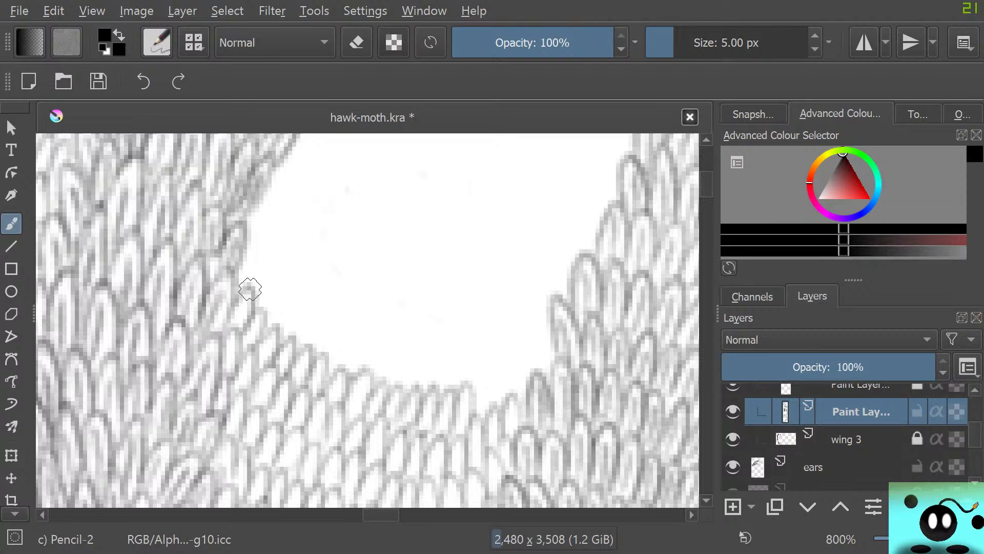
Draw one full row of scales across the gap's lower edge and start another above it from the left wing strip
{"action": "left_click_drag", "start_coordinate": [245, 268], "coordinate": [257, 286]}
{"action": "mouse_move", "coordinate": [251, 317]}
{"action": "left_mouse_down"}
{"action": "mouse_move", "coordinate": [281, 287]}
{"action": "mouse_move", "coordinate": [275, 326]}
{"action": "mouse_move", "coordinate": [296, 302]}
{"action": "mouse_move", "coordinate": [292, 337]}
{"action": "mouse_move", "coordinate": [318, 333]}
{"action": "mouse_move", "coordinate": [311, 352]}
{"action": "mouse_move", "coordinate": [335, 320]}
{"action": "mouse_move", "coordinate": [324, 358]}
{"action": "mouse_move", "coordinate": [338, 374]}
{"action": "mouse_move", "coordinate": [370, 346]}
{"action": "mouse_move", "coordinate": [357, 362]}
{"action": "mouse_move", "coordinate": [381, 378]}
{"action": "mouse_move", "coordinate": [398, 349]}
{"action": "mouse_move", "coordinate": [387, 397]}
{"action": "mouse_move", "coordinate": [413, 378]}
{"action": "mouse_move", "coordinate": [400, 386]}
{"action": "mouse_move", "coordinate": [414, 356]}
{"action": "mouse_move", "coordinate": [417, 387]}
{"action": "mouse_move", "coordinate": [456, 358]}
{"action": "mouse_move", "coordinate": [465, 386]}
{"action": "mouse_move", "coordinate": [471, 363]}
{"action": "mouse_move", "coordinate": [472, 422]}
{"action": "mouse_move", "coordinate": [501, 372]}
{"action": "mouse_move", "coordinate": [498, 404]}
{"action": "mouse_move", "coordinate": [514, 359]}
{"action": "mouse_move", "coordinate": [517, 395]}
{"action": "mouse_move", "coordinate": [534, 356]}
{"action": "mouse_move", "coordinate": [530, 374]}
{"action": "mouse_move", "coordinate": [476, 340]}
{"action": "mouse_move", "coordinate": [538, 357]}
{"action": "mouse_move", "coordinate": [539, 332]}
{"action": "mouse_move", "coordinate": [544, 391]}
{"action": "left_mouse_up"}
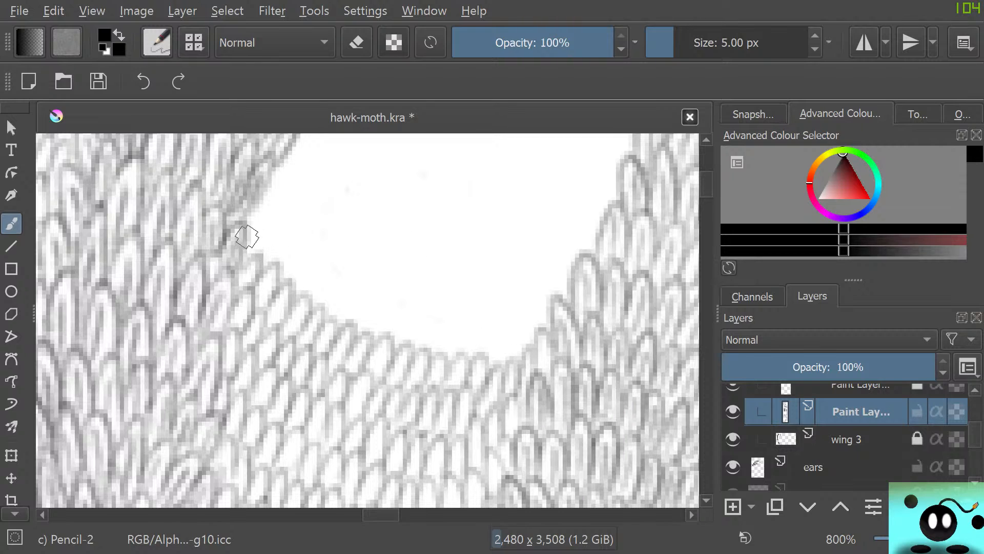
{"action": "mouse_move", "coordinate": [241, 235]}
{"action": "left_mouse_down"}
{"action": "mouse_move", "coordinate": [253, 257]}
{"action": "mouse_move", "coordinate": [274, 233]}
{"action": "mouse_move", "coordinate": [266, 269]}
{"action": "mouse_move", "coordinate": [280, 302]}
{"action": "mouse_move", "coordinate": [308, 255]}
{"action": "mouse_move", "coordinate": [300, 297]}
{"action": "mouse_move", "coordinate": [313, 316]}
{"action": "mouse_move", "coordinate": [336, 279]}
{"action": "mouse_move", "coordinate": [327, 317]}
{"action": "mouse_move", "coordinate": [360, 286]}
{"action": "mouse_move", "coordinate": [352, 332]}
{"action": "mouse_move", "coordinate": [379, 326]}
{"action": "mouse_move", "coordinate": [392, 305]}
{"action": "mouse_move", "coordinate": [382, 331]}
{"action": "mouse_move", "coordinate": [332, 368]}
{"action": "mouse_move", "coordinate": [381, 309]}
{"action": "mouse_move", "coordinate": [391, 342]}
{"action": "mouse_move", "coordinate": [407, 351]}
{"action": "mouse_move", "coordinate": [447, 330]}
{"action": "mouse_move", "coordinate": [417, 342]}
{"action": "mouse_move", "coordinate": [438, 315]}
{"action": "mouse_move", "coordinate": [444, 350]}
{"action": "left_mouse_up"}
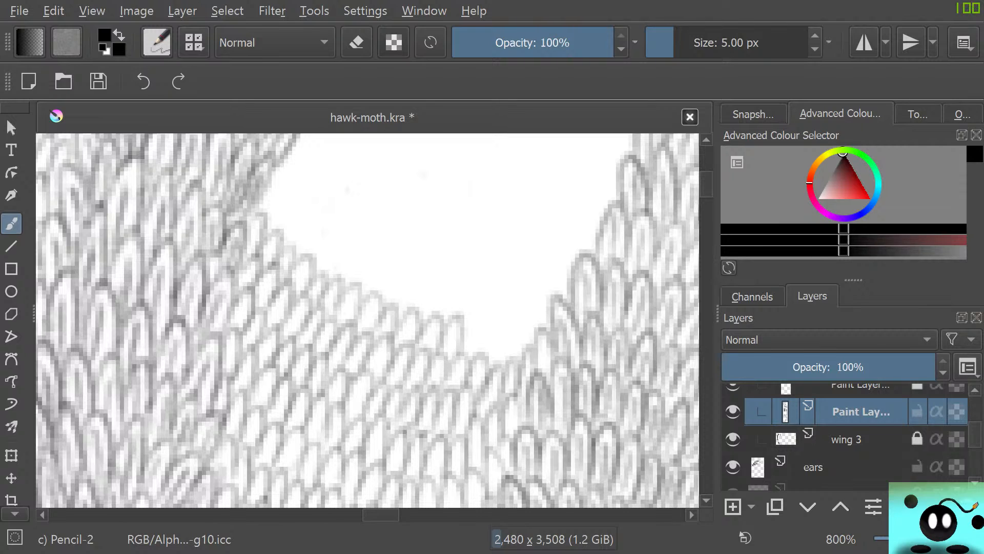
Compare the Default, Gaussian and Soft mask types for Pencil-2's brush tip, ending on Default
{"action": "key", "text": "F5"}
{"action": "left_click", "coordinate": [428, 311]}
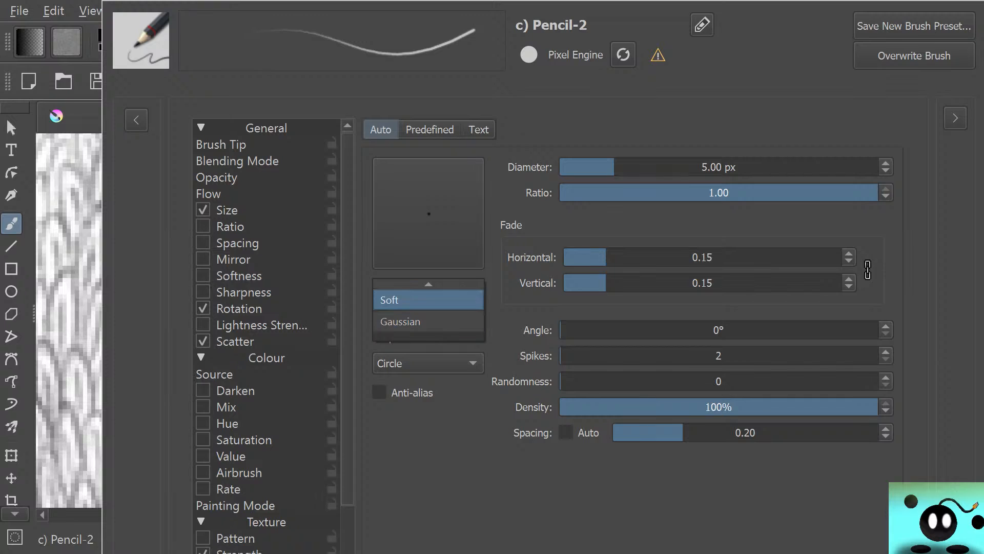
{"action": "left_click", "coordinate": [428, 289]}
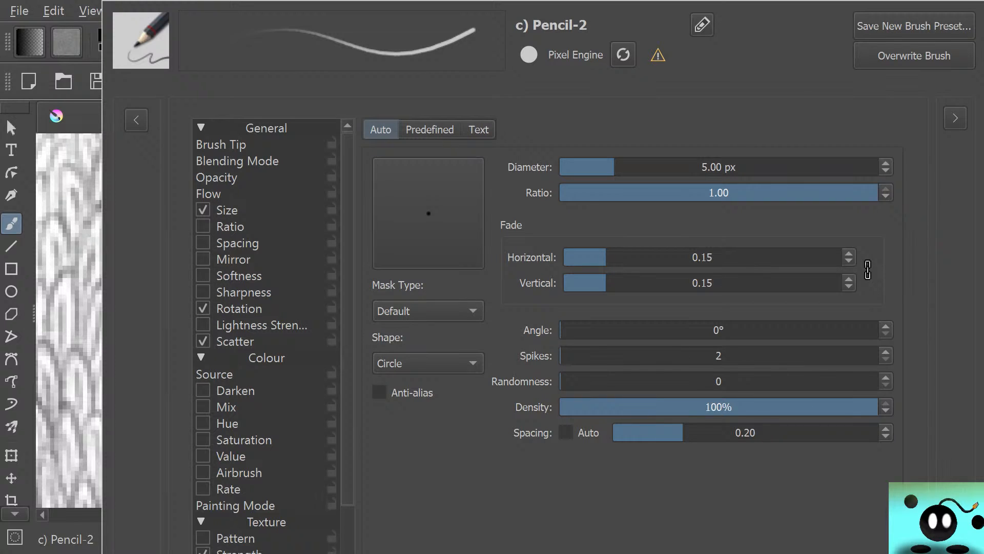
{"action": "left_click", "coordinate": [428, 311]}
{"action": "left_click", "coordinate": [405, 343]}
{"action": "left_click", "coordinate": [428, 312]}
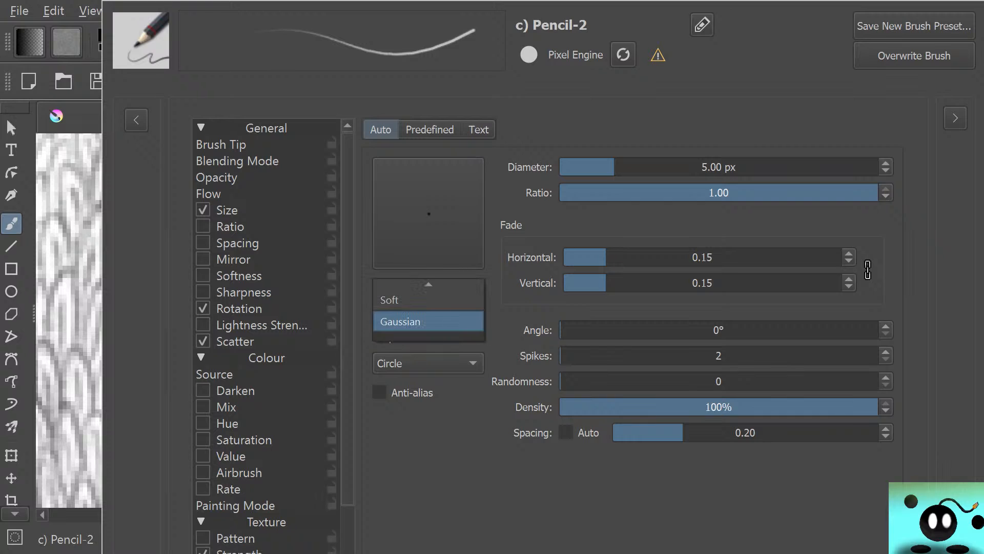
{"action": "left_click", "coordinate": [410, 300]}
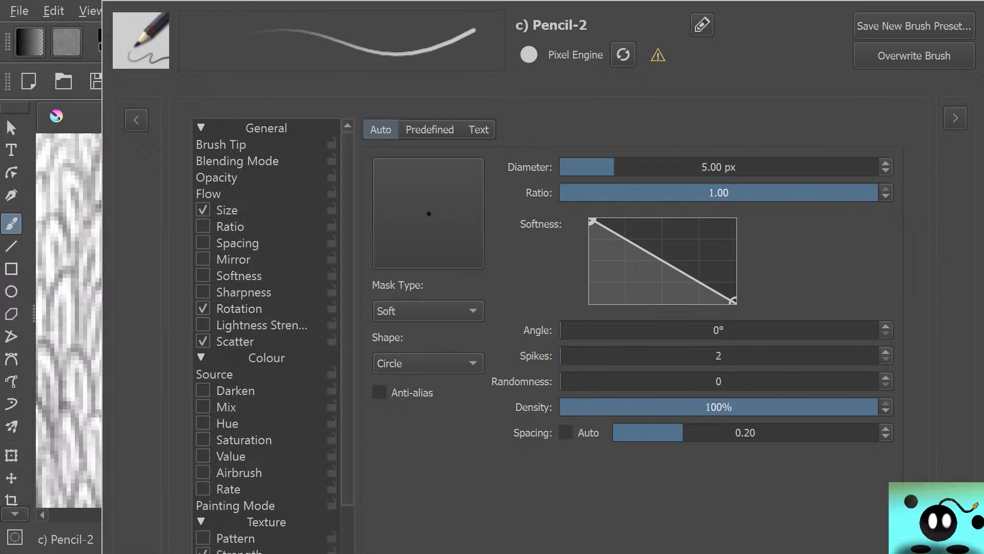
{"action": "left_click", "coordinate": [429, 311]}
{"action": "left_click", "coordinate": [410, 311]}
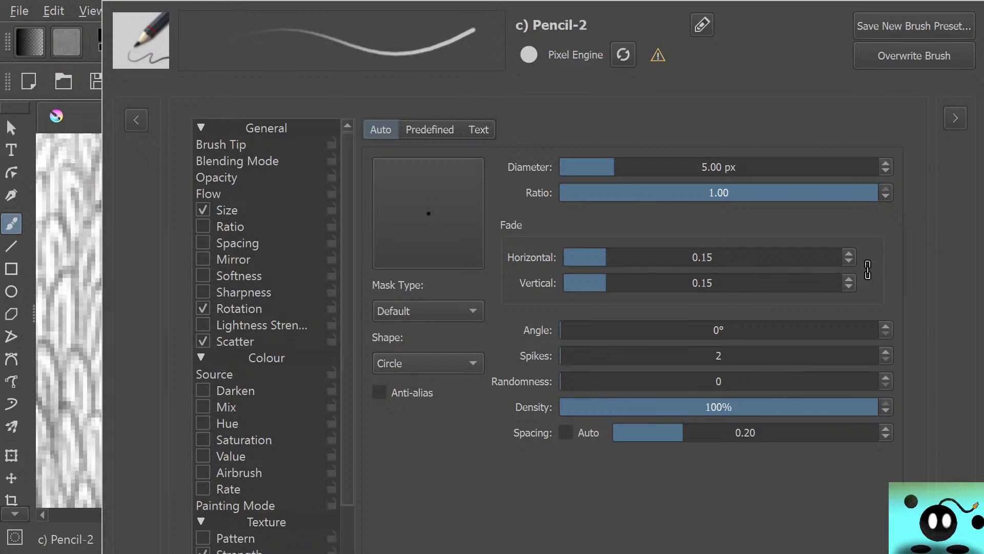
Try out trial scales and a dark scribble in the white gap with Pencil-2's Default mask type, and undo them
{"action": "key", "text": "Escape"}
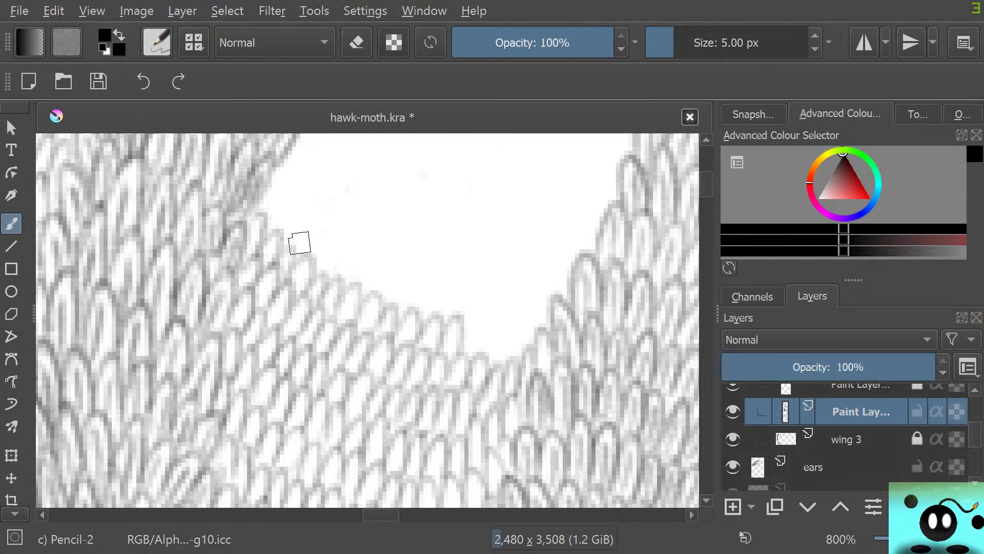
{"action": "mouse_move", "coordinate": [268, 226]}
{"action": "left_mouse_down"}
{"action": "mouse_move", "coordinate": [301, 209]}
{"action": "mouse_move", "coordinate": [283, 249]}
{"action": "mouse_move", "coordinate": [314, 227]}
{"action": "mouse_move", "coordinate": [305, 251]}
{"action": "mouse_move", "coordinate": [319, 266]}
{"action": "mouse_move", "coordinate": [348, 261]}
{"action": "mouse_move", "coordinate": [359, 237]}
{"action": "mouse_move", "coordinate": [350, 276]}
{"action": "mouse_move", "coordinate": [379, 278]}
{"action": "mouse_move", "coordinate": [397, 231]}
{"action": "mouse_move", "coordinate": [405, 269]}
{"action": "mouse_move", "coordinate": [366, 254]}
{"action": "mouse_move", "coordinate": [361, 237]}
{"action": "mouse_move", "coordinate": [414, 252]}
{"action": "mouse_move", "coordinate": [392, 220]}
{"action": "mouse_move", "coordinate": [349, 215]}
{"action": "mouse_move", "coordinate": [394, 209]}
{"action": "mouse_move", "coordinate": [430, 240]}
{"action": "mouse_move", "coordinate": [371, 242]}
{"action": "mouse_move", "coordinate": [350, 264]}
{"action": "left_mouse_up"}
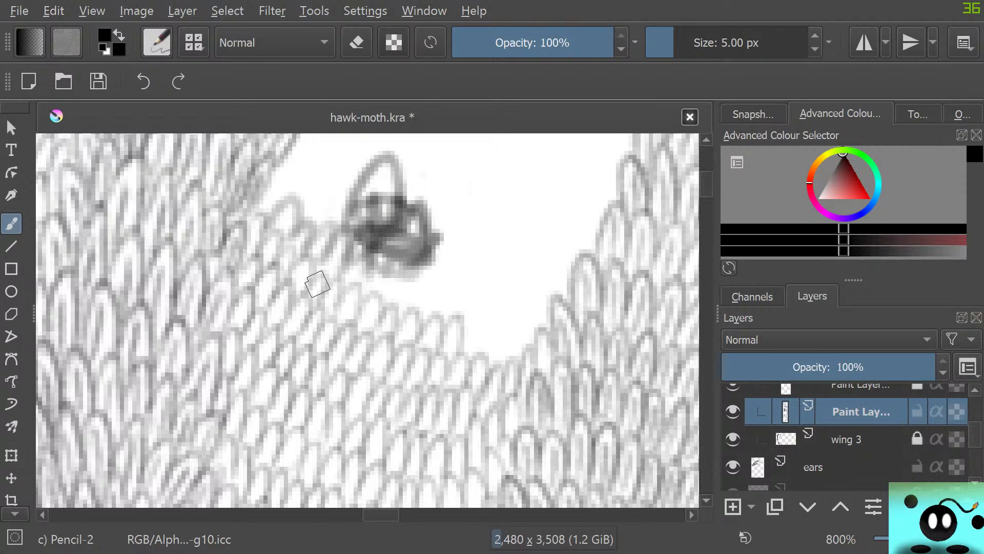
{"action": "key", "text": "ctrl+z"}
{"action": "key", "text": "ctrl+z"}
{"action": "key", "text": "ctrl+z"}
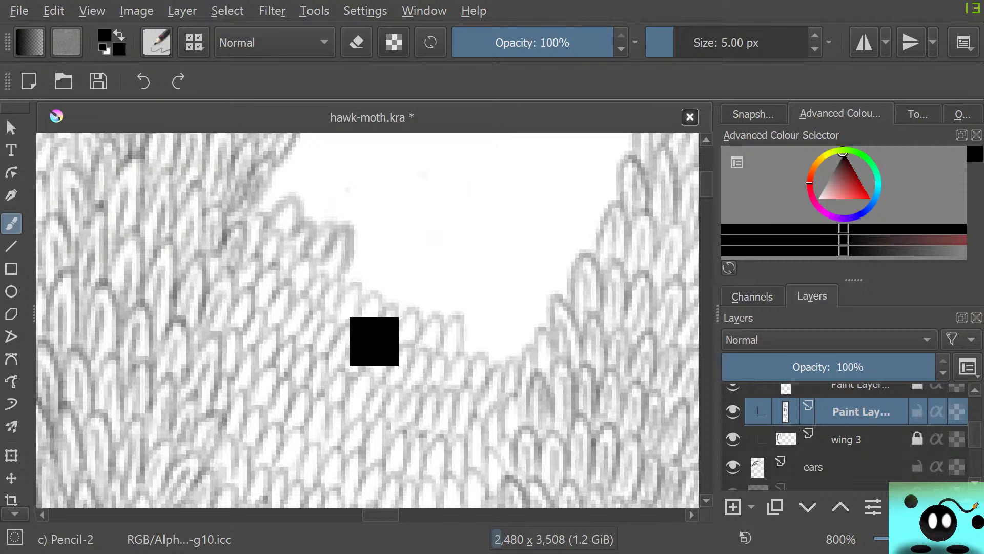
{"action": "key", "text": "ctrl+z"}
{"action": "key", "text": "ctrl+z"}
{"action": "key", "text": "ctrl+z"}
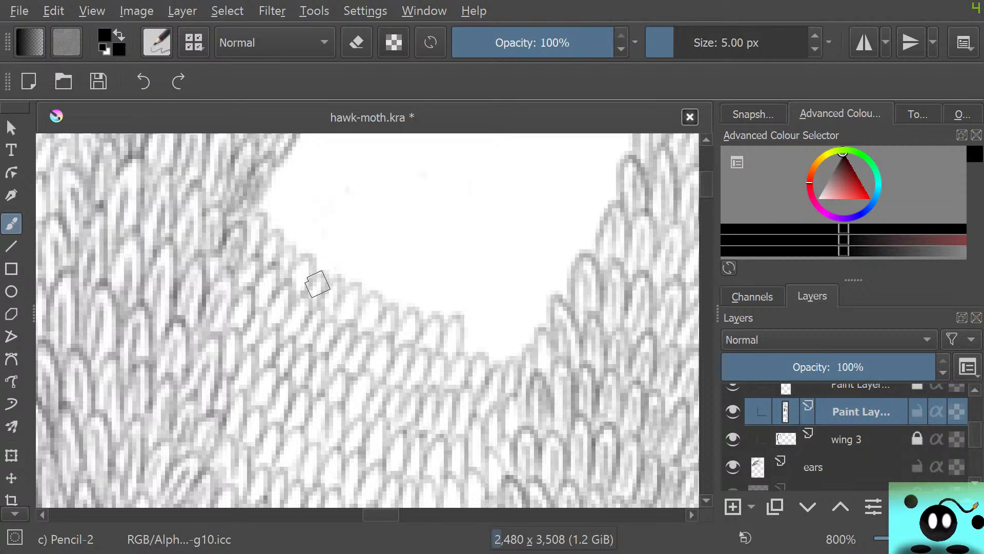
Set Pencil-2's mask type to Gaussian, reload the original preset settings, and close the brush editor
{"action": "left_click", "coordinate": [157, 42]}
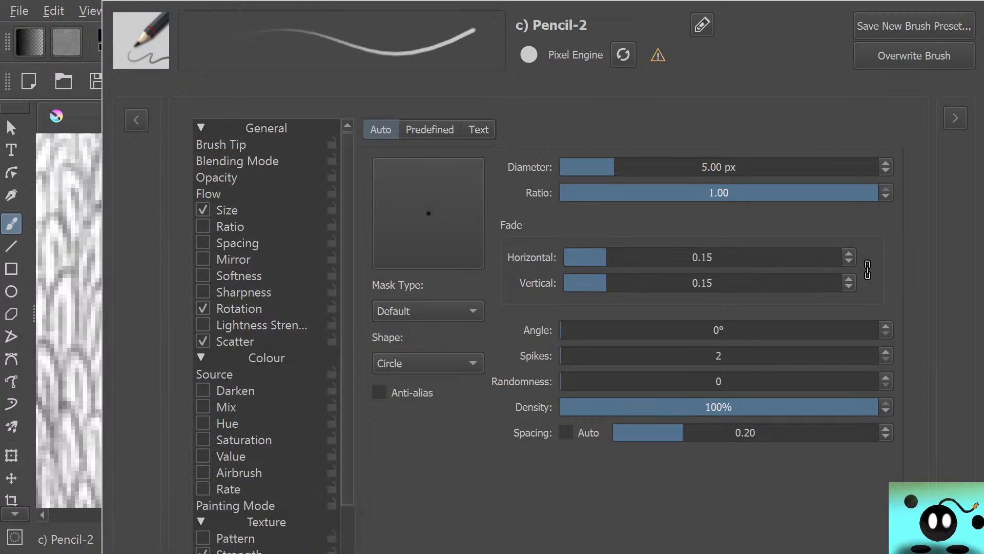
{"action": "left_click", "coordinate": [428, 311]}
{"action": "left_click", "coordinate": [429, 343]}
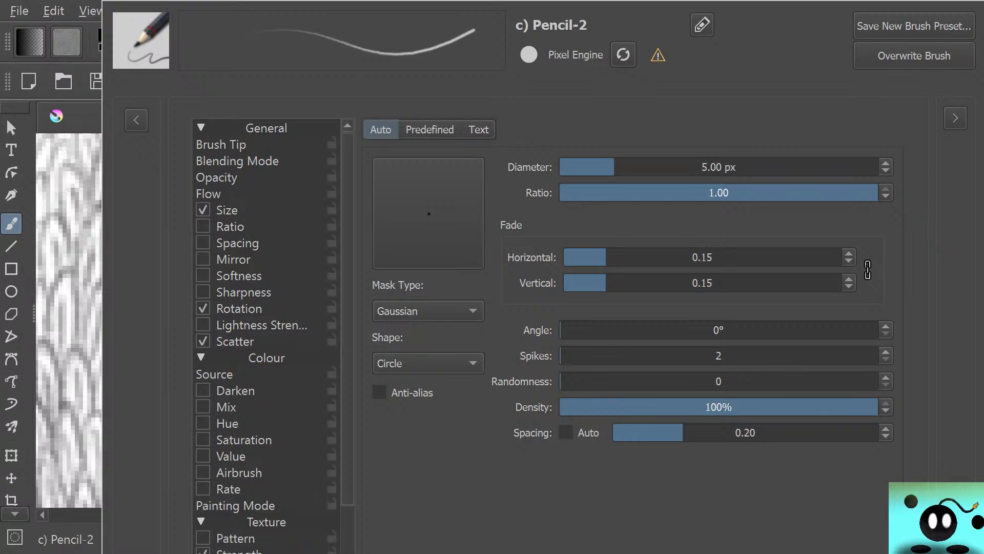
{"action": "left_click", "coordinate": [623, 54]}
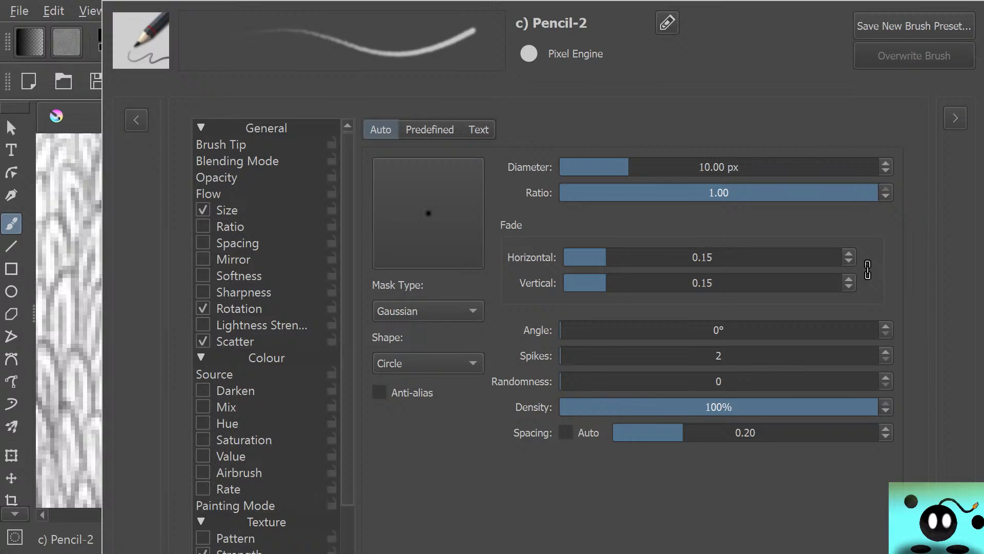
{"action": "key", "text": "Escape"}
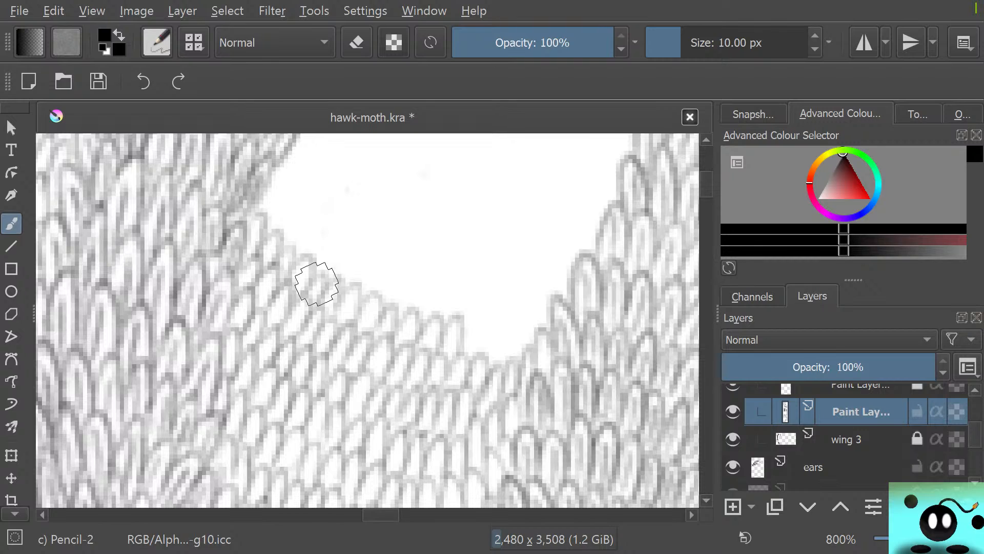
Draw one large trial scale in the gap with Pencil-2 at 10 px, erase it with Eraser Circle, and return to Pencil-2
{"action": "mouse_move", "coordinate": [354, 241]}
{"action": "left_mouse_down"}
{"action": "mouse_move", "coordinate": [406, 163]}
{"action": "mouse_move", "coordinate": [400, 260]}
{"action": "left_mouse_up"}
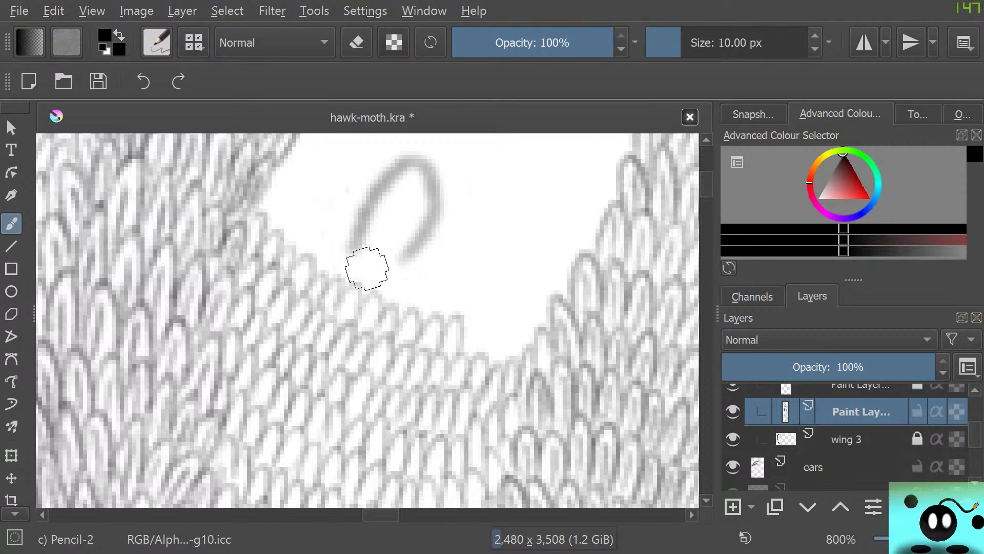
{"action": "key", "text": "e"}
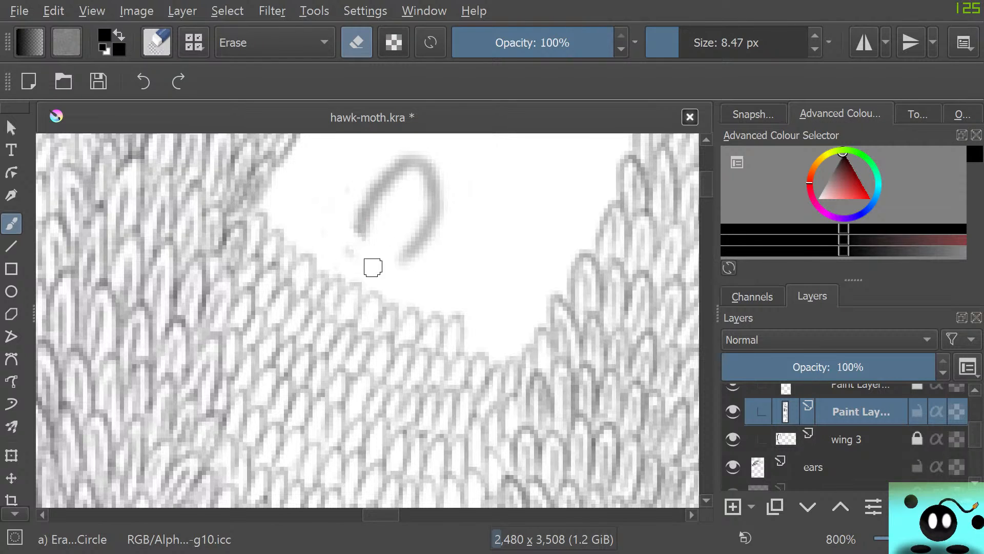
{"action": "mouse_move", "coordinate": [344, 243]}
{"action": "left_mouse_down"}
{"action": "mouse_move", "coordinate": [364, 209]}
{"action": "mouse_move", "coordinate": [399, 269]}
{"action": "mouse_move", "coordinate": [399, 175]}
{"action": "mouse_move", "coordinate": [431, 247]}
{"action": "mouse_move", "coordinate": [437, 169]}
{"action": "mouse_move", "coordinate": [386, 174]}
{"action": "left_mouse_up"}
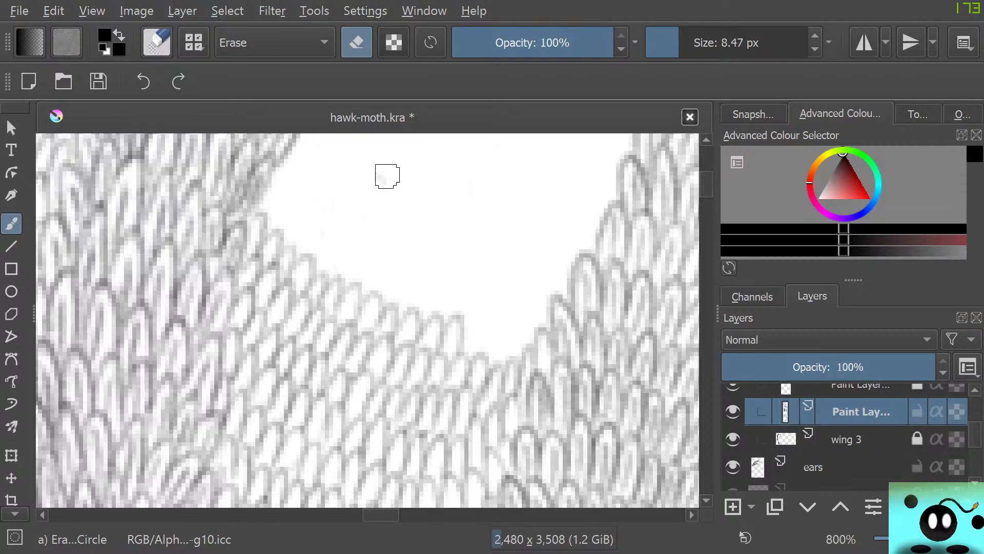
{"action": "key", "text": "e"}
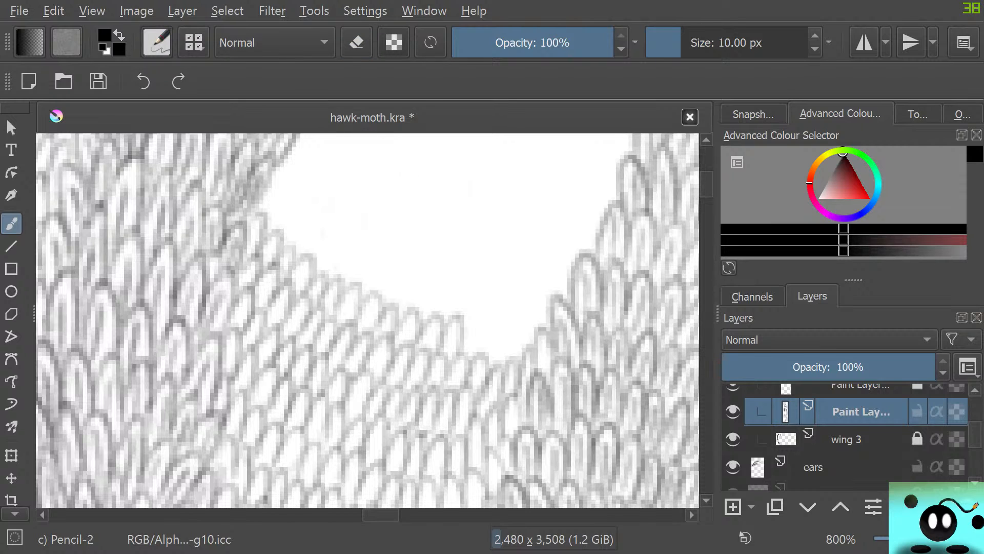
Compare the Pencil-2 and Pencil-1 Hard presets in the brush editor and pick Pencil-1 Hard
{"action": "key", "text": "F5"}
{"action": "left_click", "coordinate": [136, 120]}
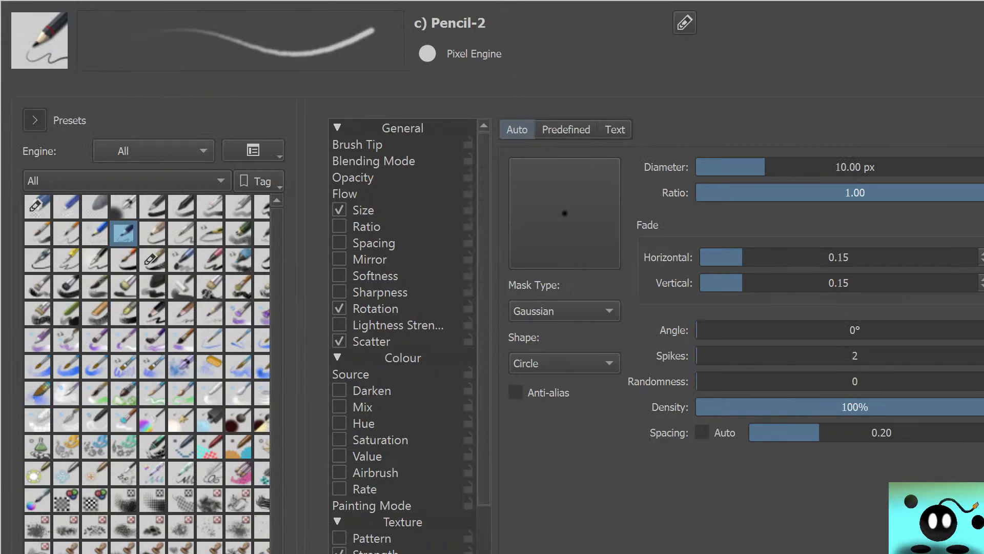
{"action": "left_click", "coordinate": [95, 234]}
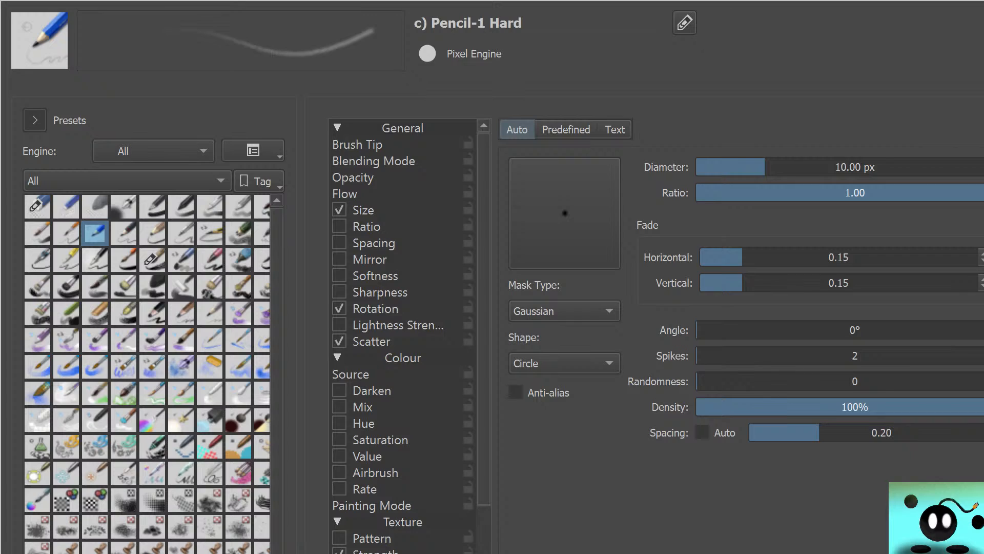
{"action": "left_click", "coordinate": [123, 233]}
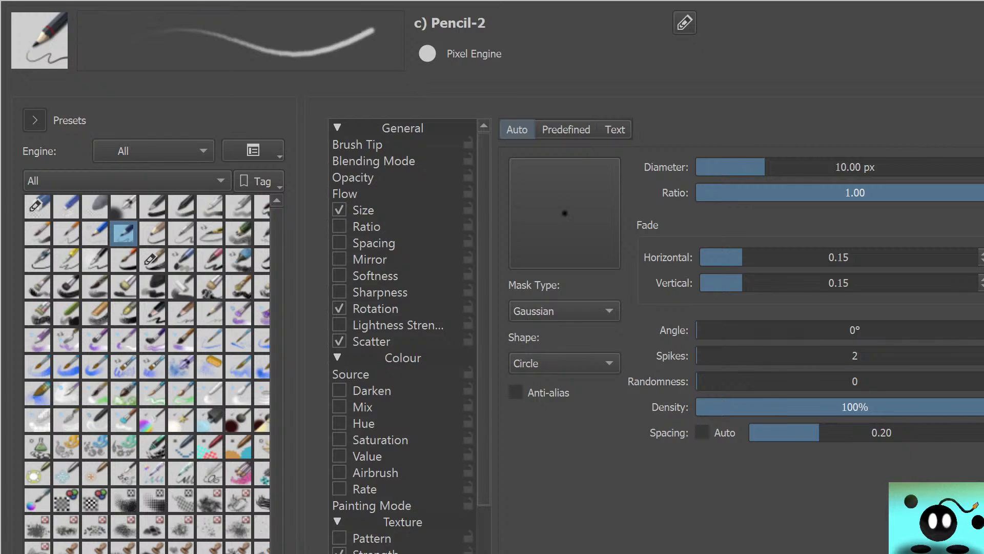
{"action": "left_click", "coordinate": [94, 233]}
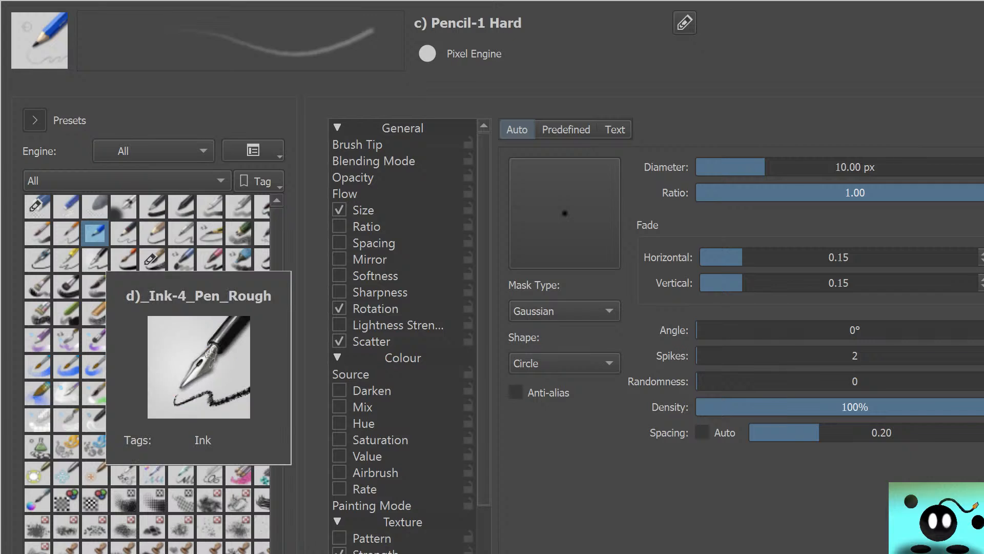
{"action": "key", "text": "Escape"}
Draw trial scales in the gap with Pencil-1 Hard, reducing the size to 5.09 px, and erase them with Eraser Circle
{"action": "mouse_move", "coordinate": [348, 244]}
{"action": "left_mouse_down"}
{"action": "mouse_move", "coordinate": [362, 204]}
{"action": "mouse_move", "coordinate": [422, 202]}
{"action": "mouse_move", "coordinate": [428, 233]}
{"action": "left_mouse_up"}
{"action": "left_click_drag", "start_coordinate": [664, 44], "coordinate": [673, 43]}
{"action": "mouse_move", "coordinate": [375, 238]}
{"action": "left_mouse_down"}
{"action": "mouse_move", "coordinate": [396, 257]}
{"action": "mouse_move", "coordinate": [427, 262]}
{"action": "mouse_move", "coordinate": [455, 243]}
{"action": "mouse_move", "coordinate": [466, 274]}
{"action": "left_mouse_up"}
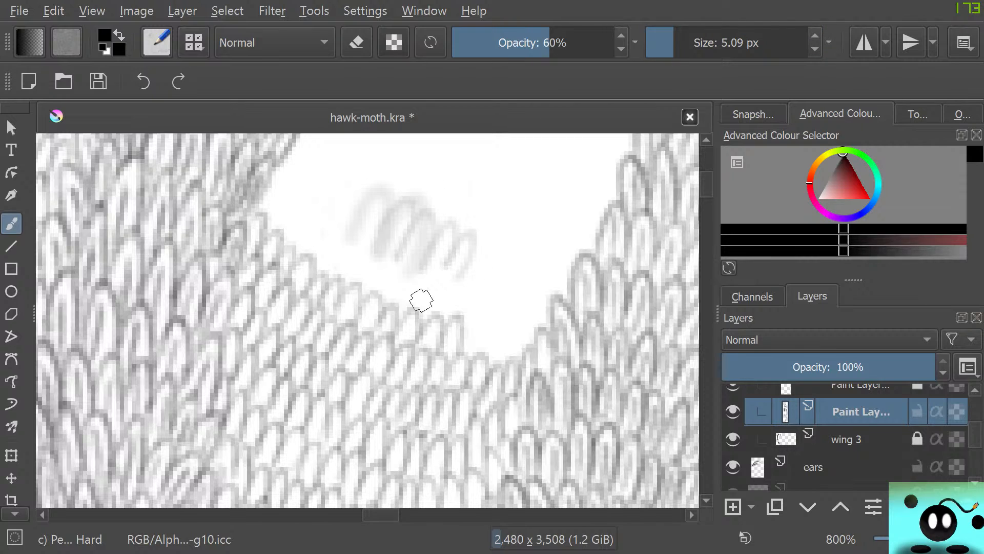
{"action": "key", "text": "e"}
{"action": "mouse_move", "coordinate": [398, 255]}
{"action": "left_mouse_down"}
{"action": "mouse_move", "coordinate": [347, 205]}
{"action": "mouse_move", "coordinate": [420, 251]}
{"action": "mouse_move", "coordinate": [479, 263]}
{"action": "left_mouse_up"}
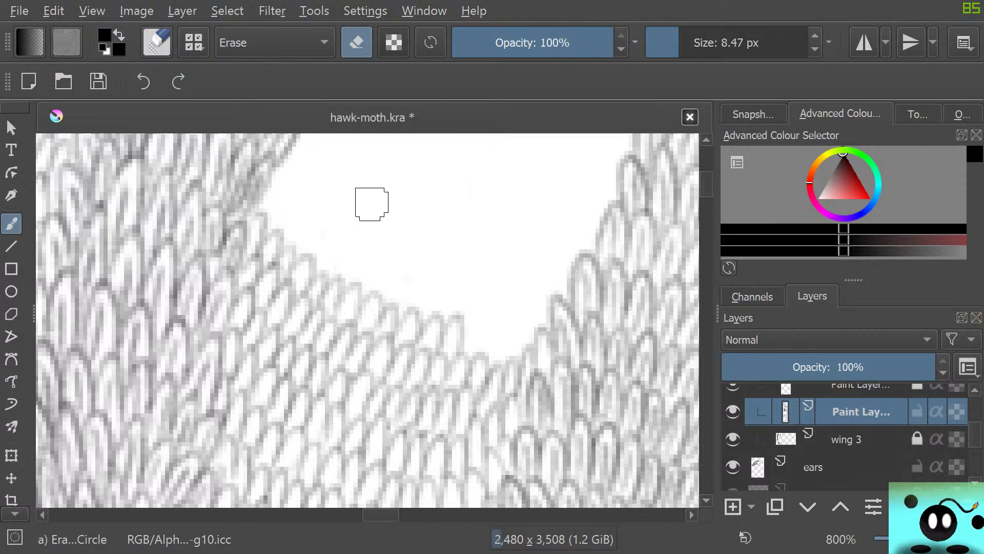
{"action": "key", "text": "e"}
Switch the brush preset back to Pencil-2 and set its size to 5.09 px
{"action": "left_click", "coordinate": [157, 42]}
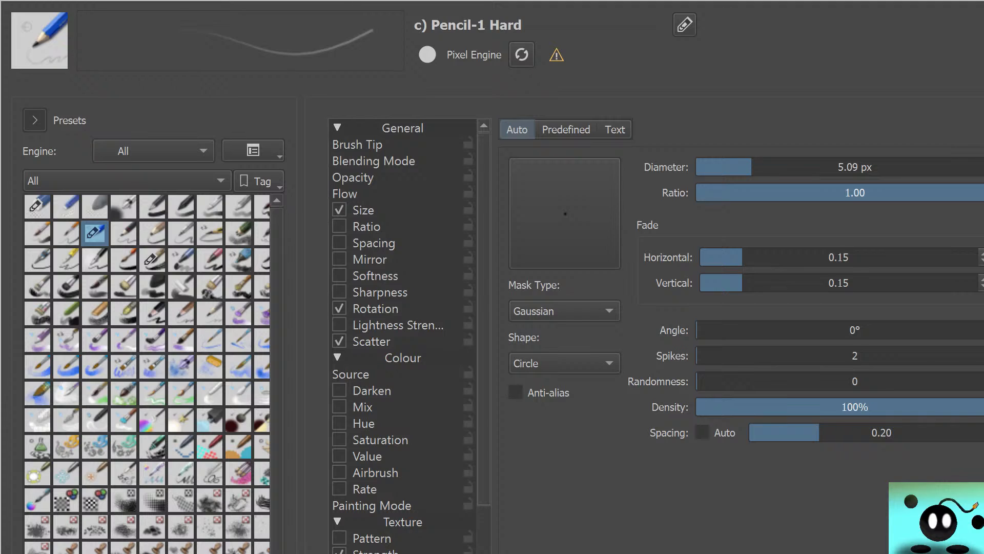
{"action": "left_click", "coordinate": [124, 233]}
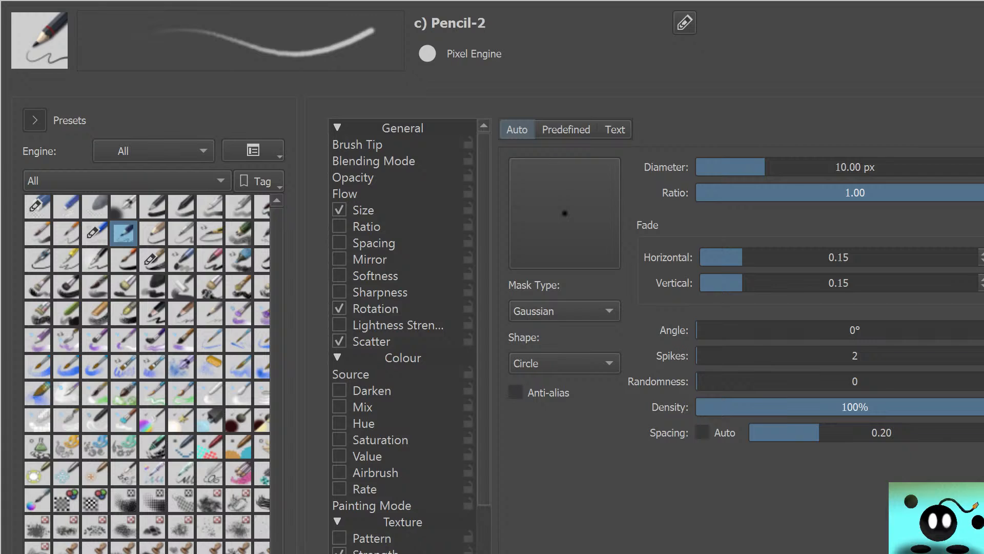
{"action": "key", "text": "Escape"}
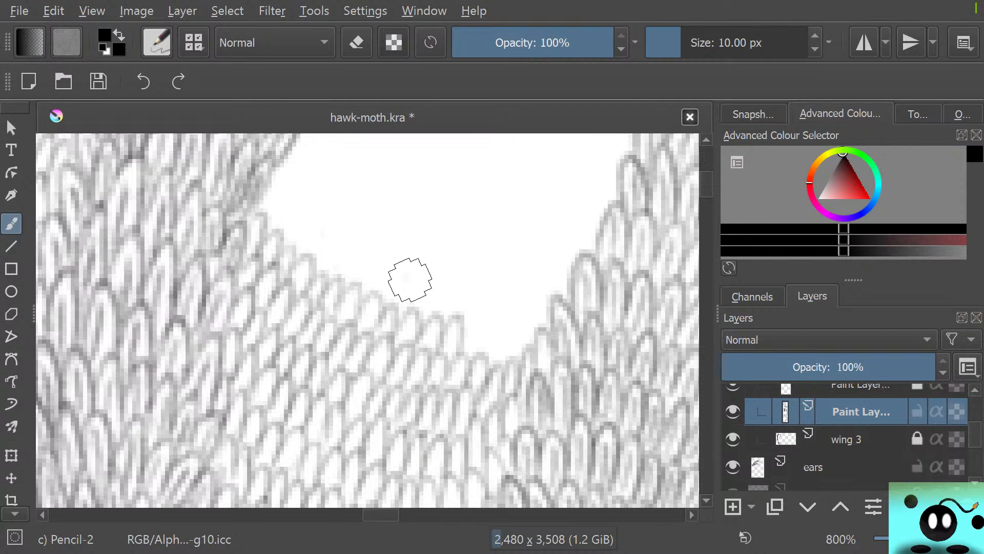
{"action": "left_click_drag", "start_coordinate": [679, 43], "coordinate": [673, 44]}
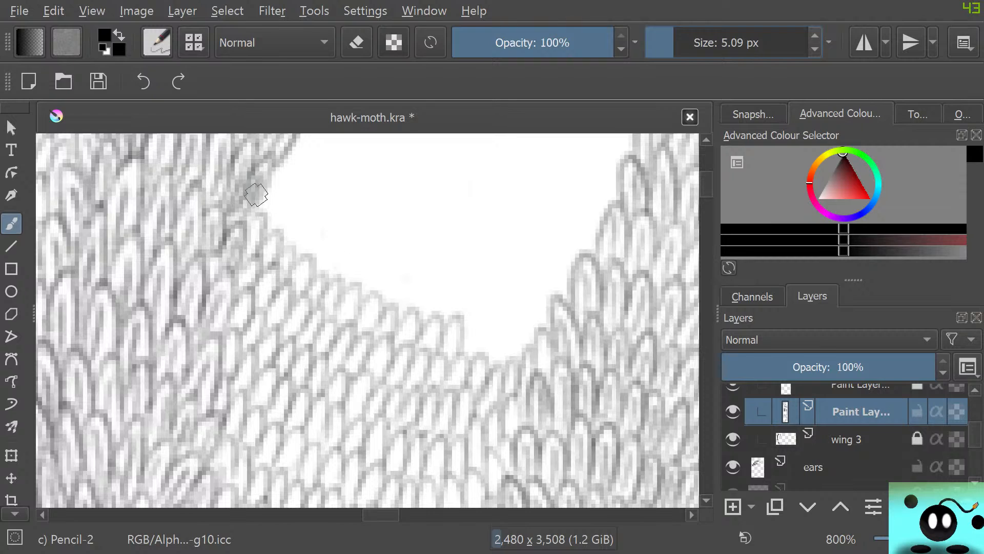
Draw successive rows of scales up from the gap's lower edge, working from the left wing strip towards the right one
{"action": "mouse_move", "coordinate": [248, 191]}
{"action": "left_mouse_down"}
{"action": "mouse_move", "coordinate": [269, 218]}
{"action": "mouse_move", "coordinate": [287, 226]}
{"action": "mouse_move", "coordinate": [298, 217]}
{"action": "mouse_move", "coordinate": [290, 248]}
{"action": "mouse_move", "coordinate": [321, 249]}
{"action": "mouse_move", "coordinate": [341, 231]}
{"action": "mouse_move", "coordinate": [328, 274]}
{"action": "mouse_move", "coordinate": [343, 290]}
{"action": "mouse_move", "coordinate": [359, 269]}
{"action": "mouse_move", "coordinate": [364, 287]}
{"action": "mouse_move", "coordinate": [400, 299]}
{"action": "mouse_move", "coordinate": [402, 313]}
{"action": "mouse_move", "coordinate": [428, 281]}
{"action": "mouse_move", "coordinate": [418, 316]}
{"action": "mouse_move", "coordinate": [437, 320]}
{"action": "mouse_move", "coordinate": [457, 282]}
{"action": "mouse_move", "coordinate": [441, 318]}
{"action": "mouse_move", "coordinate": [472, 356]}
{"action": "mouse_move", "coordinate": [466, 347]}
{"action": "mouse_move", "coordinate": [479, 320]}
{"action": "mouse_move", "coordinate": [477, 356]}
{"action": "mouse_move", "coordinate": [493, 361]}
{"action": "mouse_move", "coordinate": [512, 327]}
{"action": "mouse_move", "coordinate": [508, 361]}
{"action": "mouse_move", "coordinate": [527, 322]}
{"action": "mouse_move", "coordinate": [503, 374]}
{"action": "left_mouse_up"}
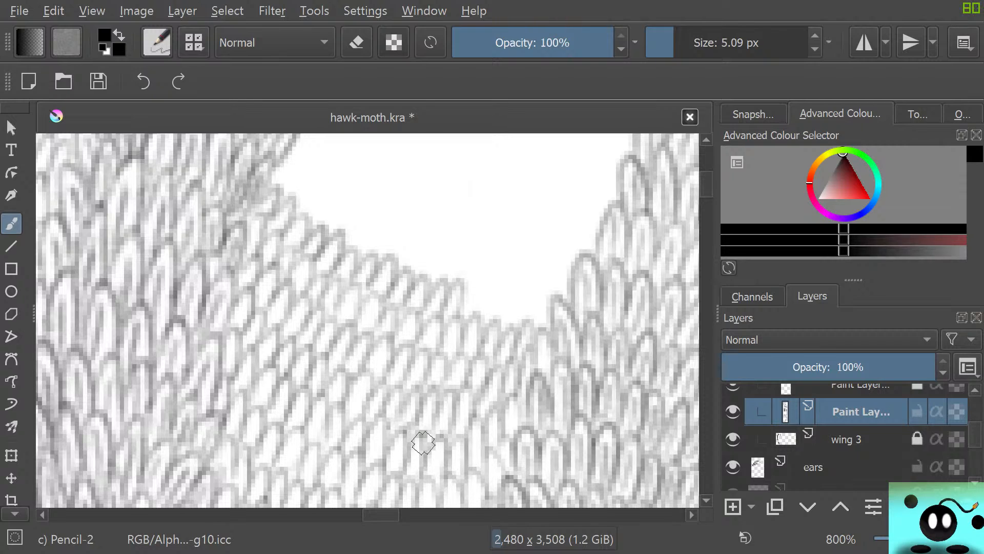
{"action": "mouse_move", "coordinate": [468, 301]}
{"action": "left_mouse_down"}
{"action": "mouse_move", "coordinate": [478, 322]}
{"action": "mouse_move", "coordinate": [498, 322]}
{"action": "mouse_move", "coordinate": [510, 289]}
{"action": "mouse_move", "coordinate": [507, 328]}
{"action": "mouse_move", "coordinate": [528, 323]}
{"action": "mouse_move", "coordinate": [537, 293]}
{"action": "mouse_move", "coordinate": [532, 358]}
{"action": "left_mouse_up"}
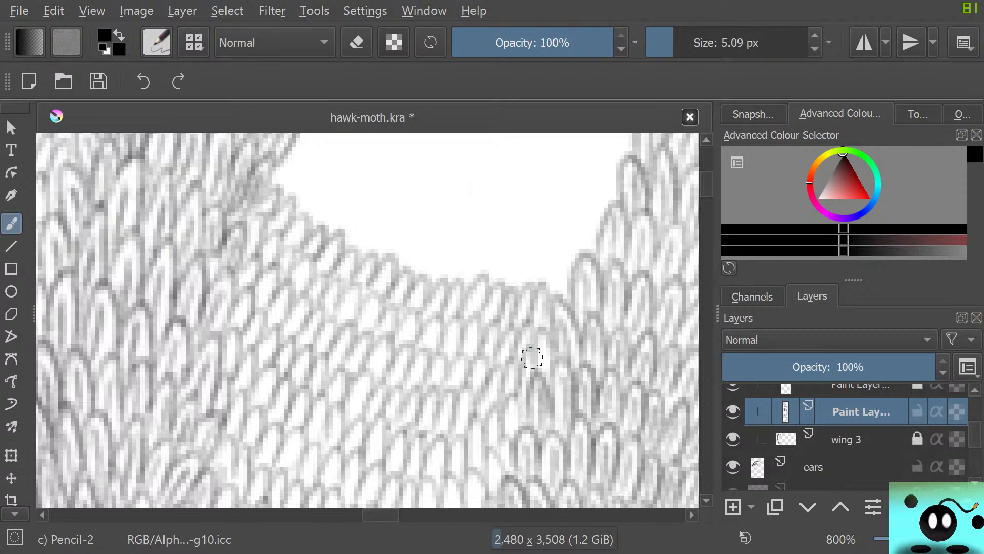
{"action": "mouse_move", "coordinate": [295, 177]}
{"action": "left_mouse_down"}
{"action": "mouse_move", "coordinate": [312, 222]}
{"action": "mouse_move", "coordinate": [336, 191]}
{"action": "mouse_move", "coordinate": [325, 225]}
{"action": "mouse_move", "coordinate": [338, 244]}
{"action": "mouse_move", "coordinate": [372, 233]}
{"action": "mouse_move", "coordinate": [358, 251]}
{"action": "mouse_move", "coordinate": [377, 258]}
{"action": "mouse_move", "coordinate": [408, 232]}
{"action": "mouse_move", "coordinate": [389, 250]}
{"action": "mouse_move", "coordinate": [401, 265]}
{"action": "mouse_move", "coordinate": [421, 244]}
{"action": "mouse_move", "coordinate": [429, 273]}
{"action": "mouse_move", "coordinate": [456, 264]}
{"action": "mouse_move", "coordinate": [449, 281]}
{"action": "mouse_move", "coordinate": [487, 264]}
{"action": "mouse_move", "coordinate": [475, 278]}
{"action": "mouse_move", "coordinate": [513, 273]}
{"action": "mouse_move", "coordinate": [527, 251]}
{"action": "mouse_move", "coordinate": [526, 283]}
{"action": "mouse_move", "coordinate": [543, 298]}
{"action": "mouse_move", "coordinate": [554, 264]}
{"action": "mouse_move", "coordinate": [556, 304]}
{"action": "left_mouse_up"}
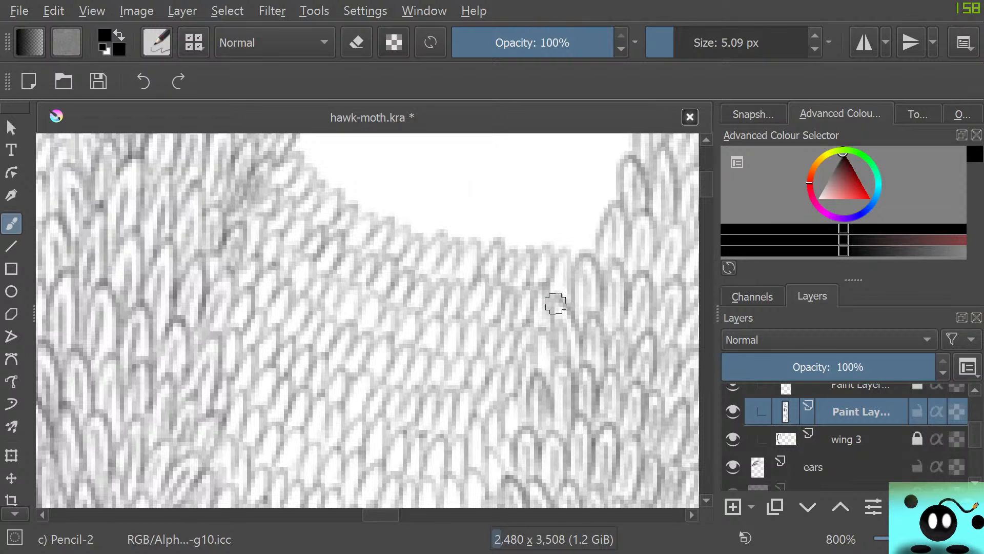
{"action": "left_click_drag", "start_coordinate": [707, 180], "coordinate": [707, 178]}
{"action": "left_click_drag", "start_coordinate": [381, 514], "coordinate": [387, 514]}
{"action": "mouse_move", "coordinate": [182, 285]}
{"action": "left_mouse_down"}
{"action": "mouse_move", "coordinate": [193, 305]}
{"action": "mouse_move", "coordinate": [203, 291]}
{"action": "mouse_move", "coordinate": [206, 312]}
{"action": "mouse_move", "coordinate": [227, 327]}
{"action": "mouse_move", "coordinate": [217, 343]}
{"action": "mouse_move", "coordinate": [224, 328]}
{"action": "mouse_move", "coordinate": [235, 346]}
{"action": "mouse_move", "coordinate": [265, 321]}
{"action": "mouse_move", "coordinate": [248, 358]}
{"action": "mouse_move", "coordinate": [270, 364]}
{"action": "mouse_move", "coordinate": [297, 334]}
{"action": "mouse_move", "coordinate": [280, 384]}
{"action": "mouse_move", "coordinate": [295, 369]}
{"action": "mouse_move", "coordinate": [314, 381]}
{"action": "mouse_move", "coordinate": [335, 338]}
{"action": "mouse_move", "coordinate": [329, 361]}
{"action": "mouse_move", "coordinate": [320, 360]}
{"action": "mouse_move", "coordinate": [359, 342]}
{"action": "mouse_move", "coordinate": [337, 372]}
{"action": "mouse_move", "coordinate": [358, 337]}
{"action": "mouse_move", "coordinate": [353, 382]}
{"action": "mouse_move", "coordinate": [391, 385]}
{"action": "mouse_move", "coordinate": [384, 406]}
{"action": "left_mouse_up"}
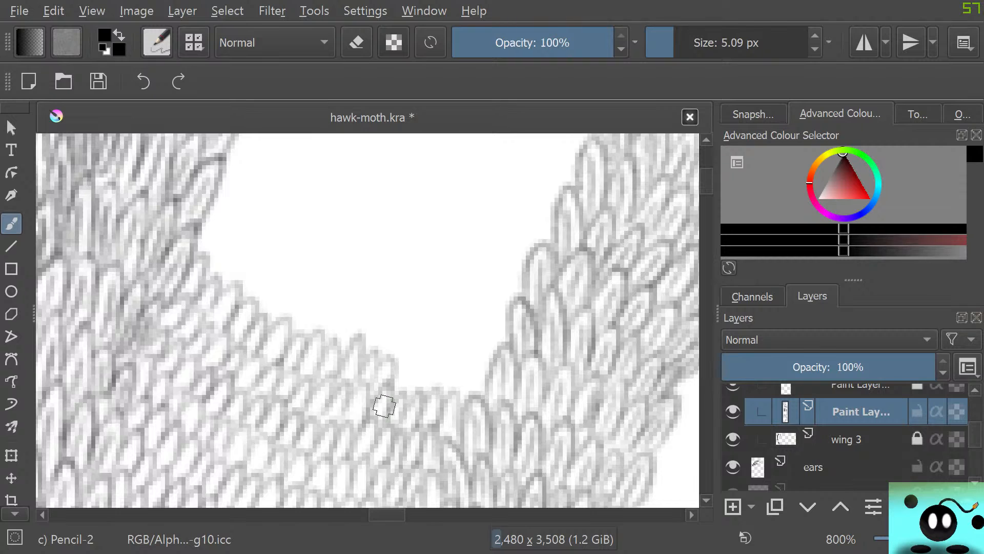
Sketch a trial bird head with crest feathers, eye and beak in the blank area beside the wings, using Pencil-2 at 10.16 px
{"action": "key", "text": "1"}
{"action": "left_click_drag", "start_coordinate": [635, 183], "coordinate": [634, 302]}
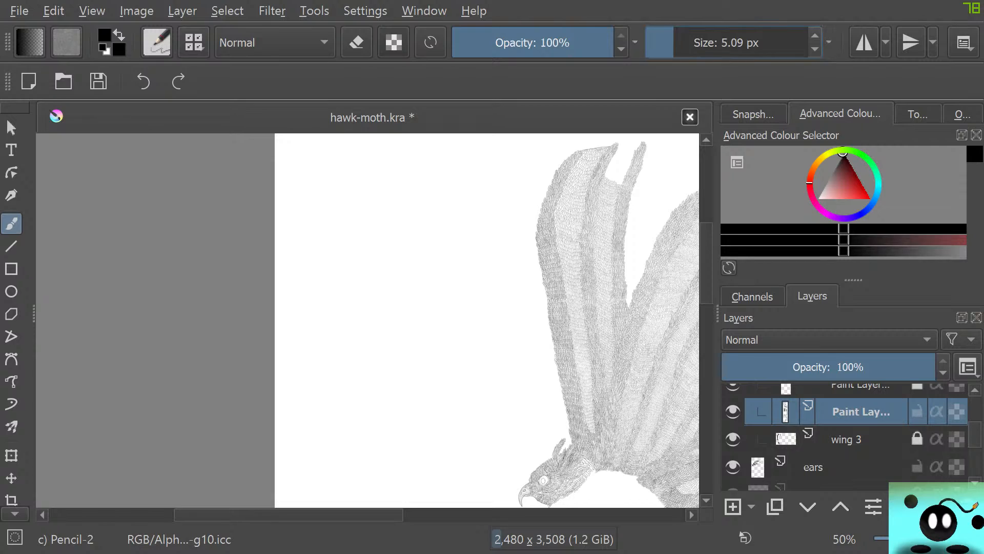
{"action": "left_click_drag", "start_coordinate": [692, 44], "coordinate": [681, 44]}
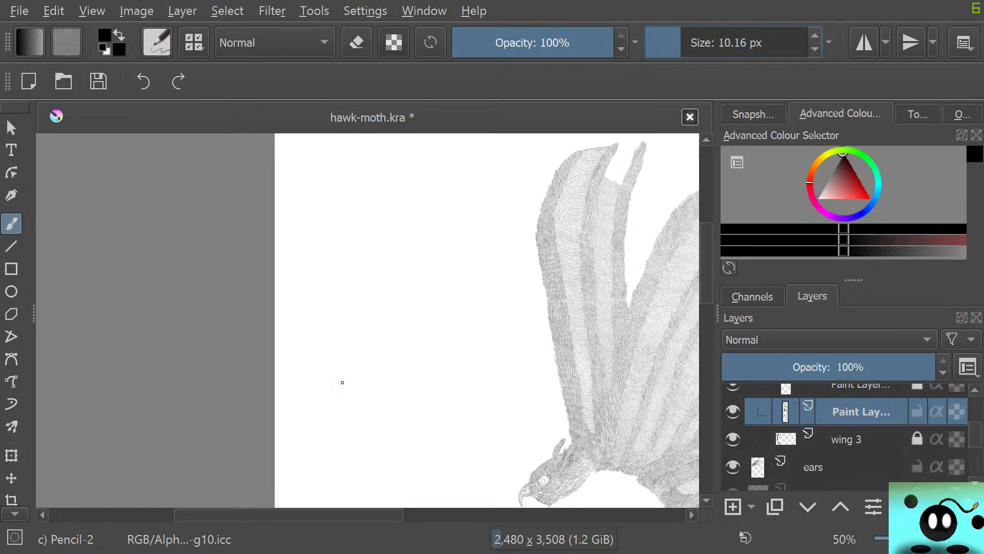
{"action": "mouse_move", "coordinate": [342, 382]}
{"action": "left_mouse_down"}
{"action": "mouse_move", "coordinate": [369, 358]}
{"action": "mouse_move", "coordinate": [380, 385]}
{"action": "mouse_move", "coordinate": [343, 391]}
{"action": "mouse_move", "coordinate": [346, 381]}
{"action": "left_mouse_up"}
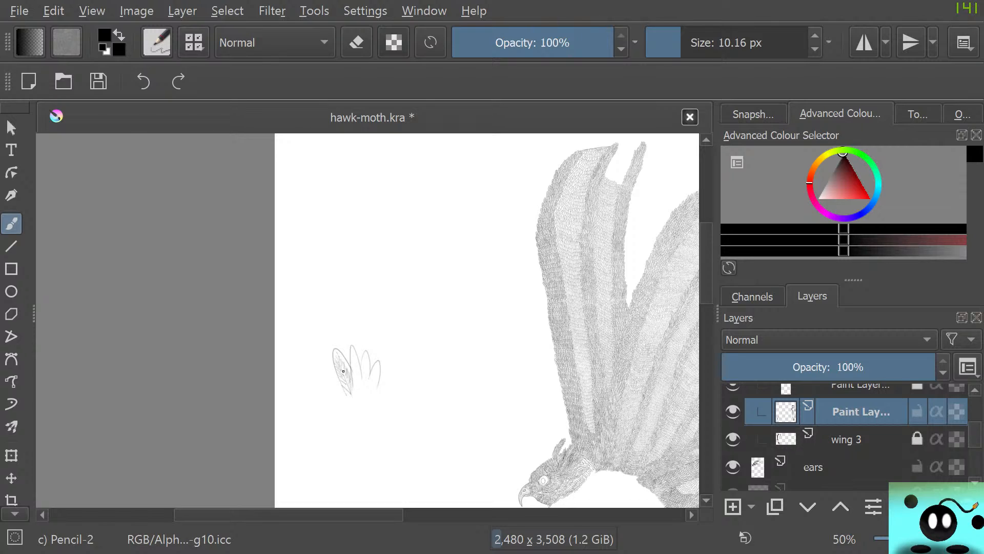
{"action": "mouse_move", "coordinate": [340, 374]}
{"action": "left_mouse_down"}
{"action": "mouse_move", "coordinate": [346, 385]}
{"action": "mouse_move", "coordinate": [341, 368]}
{"action": "left_mouse_up"}
{"action": "left_click_drag", "start_coordinate": [370, 399], "coordinate": [337, 424]}
Set Pencil-2 to 5.09 px and sketch a smaller crested bird head above the first trial head
{"action": "left_click_drag", "start_coordinate": [678, 42], "coordinate": [674, 42]}
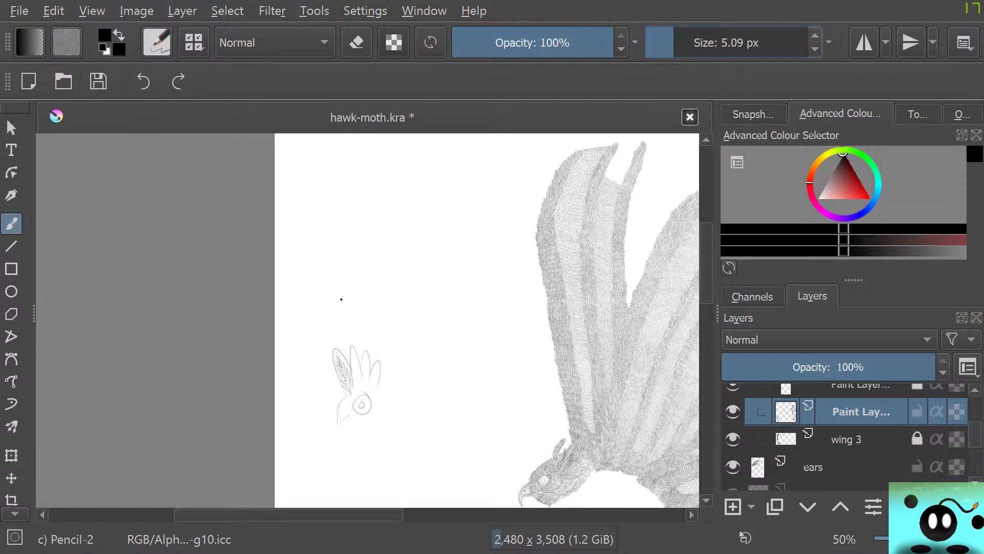
{"action": "mouse_move", "coordinate": [345, 309]}
{"action": "left_mouse_down"}
{"action": "mouse_move", "coordinate": [358, 298]}
{"action": "mouse_move", "coordinate": [344, 313]}
{"action": "left_mouse_up"}
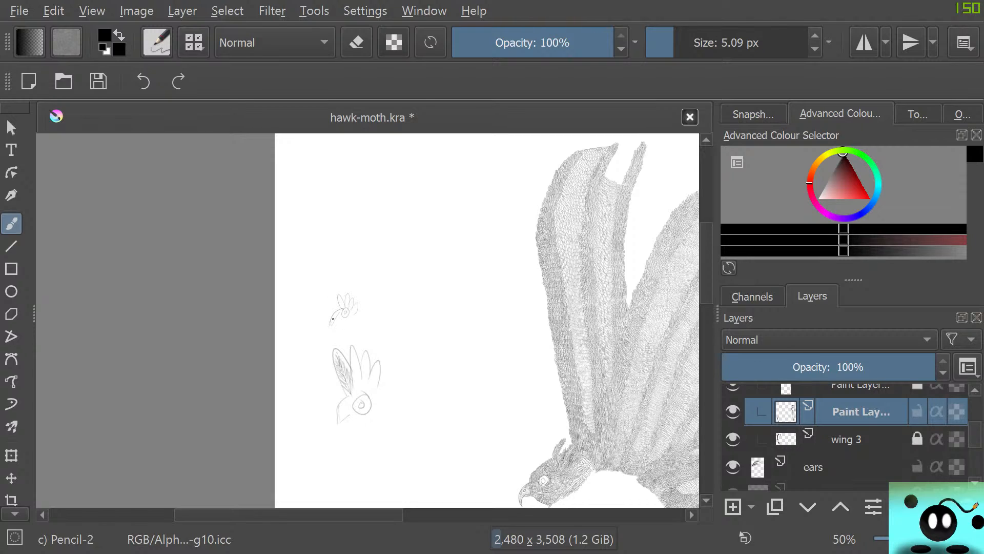
{"action": "left_click_drag", "start_coordinate": [342, 311], "coordinate": [333, 322]}
{"action": "left_click_drag", "start_coordinate": [349, 322], "coordinate": [348, 331]}
Erase both trial bird heads using Eraser Circle at 43 px
{"action": "key", "text": "e"}
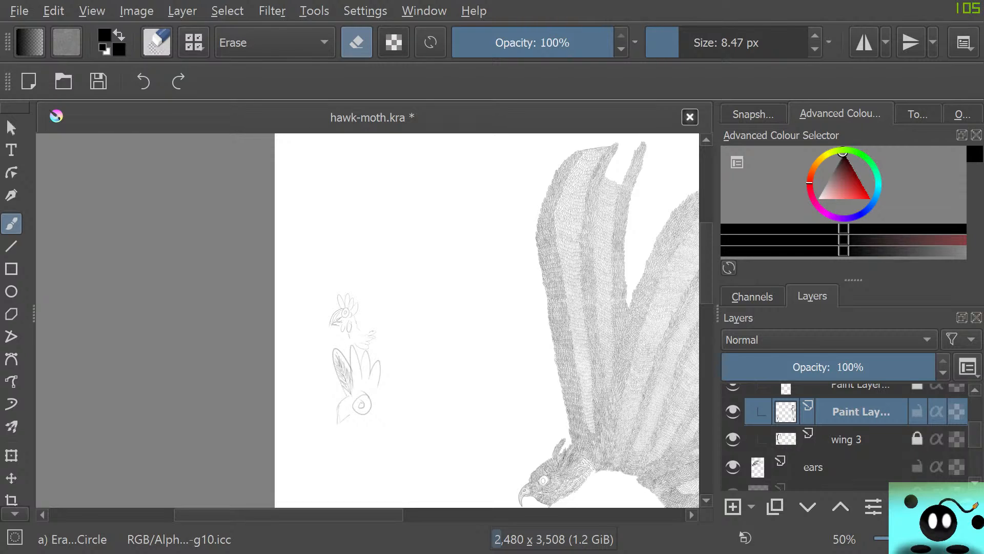
{"action": "left_click", "coordinate": [703, 43]}
{"action": "mouse_move", "coordinate": [374, 401]}
{"action": "left_mouse_down"}
{"action": "mouse_move", "coordinate": [379, 351]}
{"action": "mouse_move", "coordinate": [366, 424]}
{"action": "mouse_move", "coordinate": [378, 307]}
{"action": "mouse_move", "coordinate": [352, 427]}
{"action": "mouse_move", "coordinate": [356, 299]}
{"action": "mouse_move", "coordinate": [339, 422]}
{"action": "mouse_move", "coordinate": [352, 326]}
{"action": "mouse_move", "coordinate": [342, 304]}
{"action": "mouse_move", "coordinate": [334, 397]}
{"action": "mouse_move", "coordinate": [333, 280]}
{"action": "left_mouse_up"}
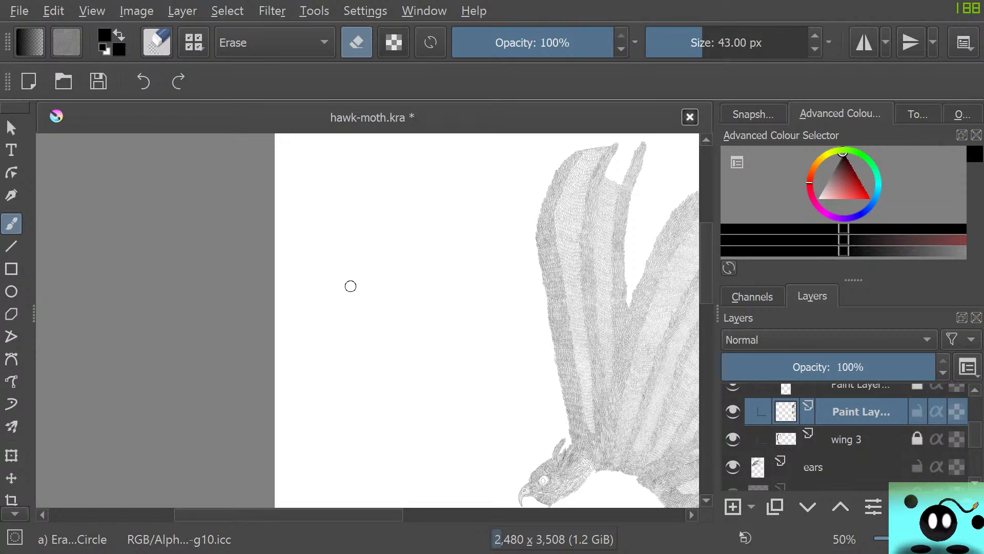
Sketch two small ridged trial claws in the blank area beside the wings using Pencil-2, the upper at 5.09 px and the lower at 10.16 px
{"action": "key", "text": "slash"}
{"action": "left_click_drag", "start_coordinate": [357, 317], "coordinate": [345, 350]}
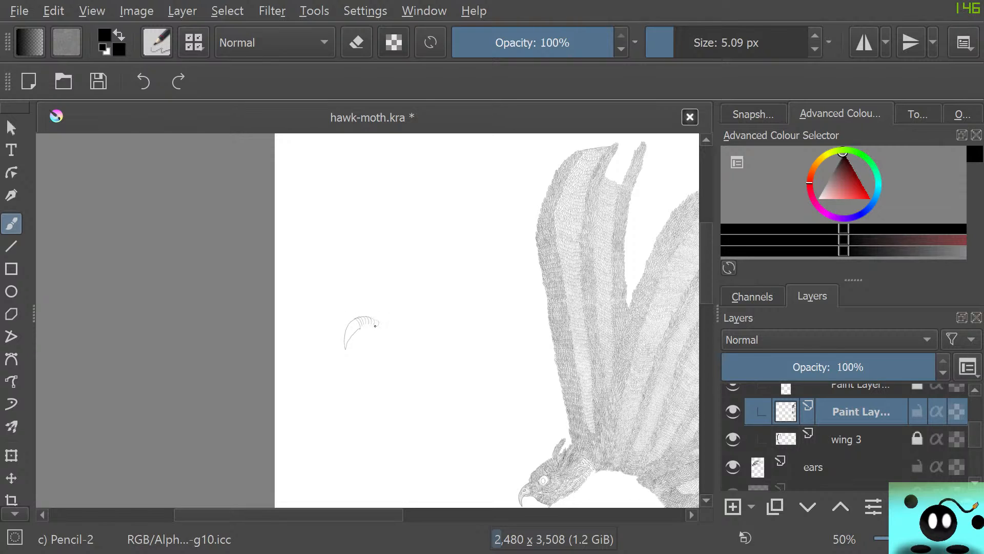
{"action": "left_click_drag", "start_coordinate": [684, 42], "coordinate": [681, 42]}
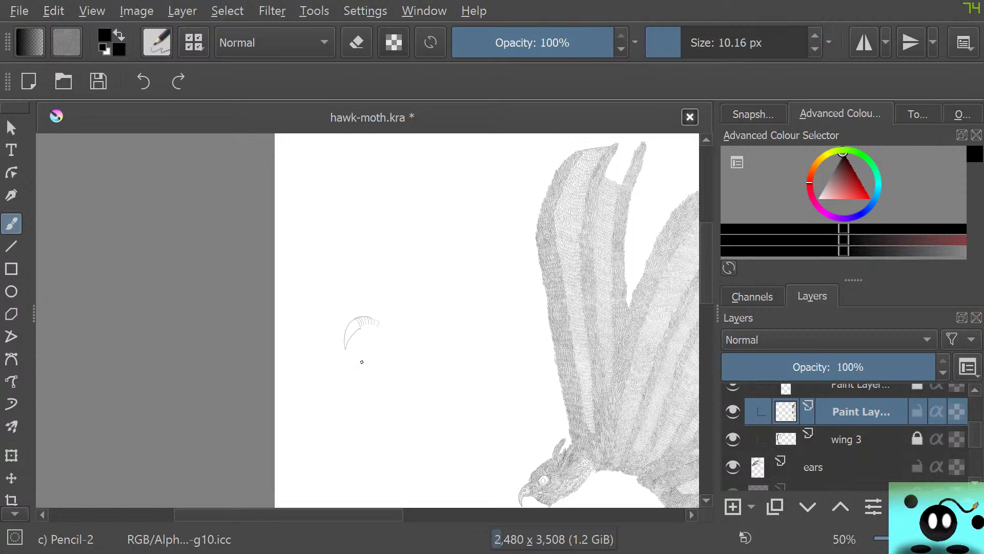
{"action": "mouse_move", "coordinate": [361, 362]}
{"action": "left_mouse_down"}
{"action": "mouse_move", "coordinate": [349, 387]}
{"action": "mouse_move", "coordinate": [364, 365]}
{"action": "left_mouse_up"}
{"action": "left_click_drag", "start_coordinate": [375, 358], "coordinate": [380, 364]}
Set Pencil-2 to 5.09 px and shade the upper trial claw with fine strokes
{"action": "left_click_drag", "start_coordinate": [680, 43], "coordinate": [674, 43]}
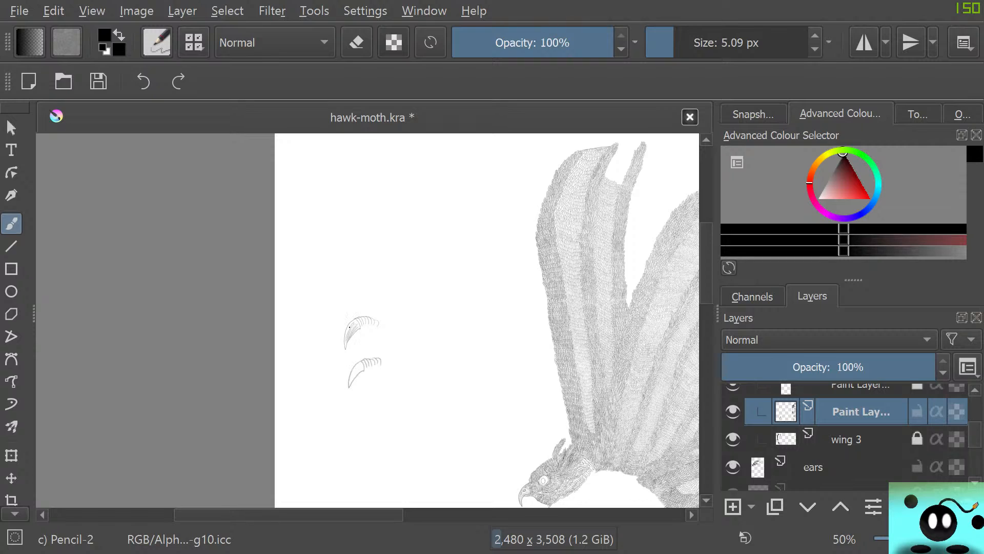
{"action": "right_click", "coordinate": [349, 351]}
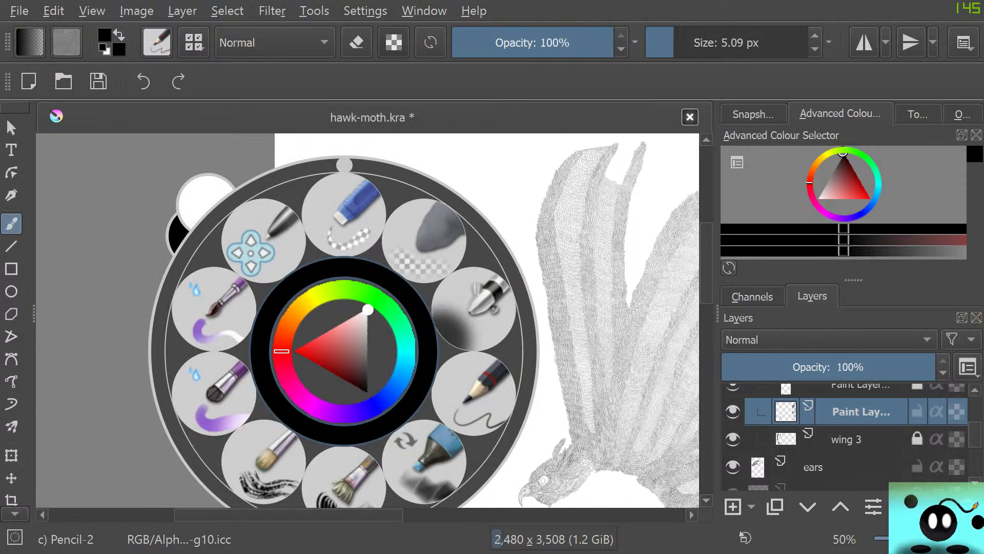
{"action": "right_click", "coordinate": [349, 351]}
{"action": "right_click", "coordinate": [349, 351]}
{"action": "left_click_drag", "start_coordinate": [372, 310], "coordinate": [373, 393]}
{"action": "right_click", "coordinate": [373, 392]}
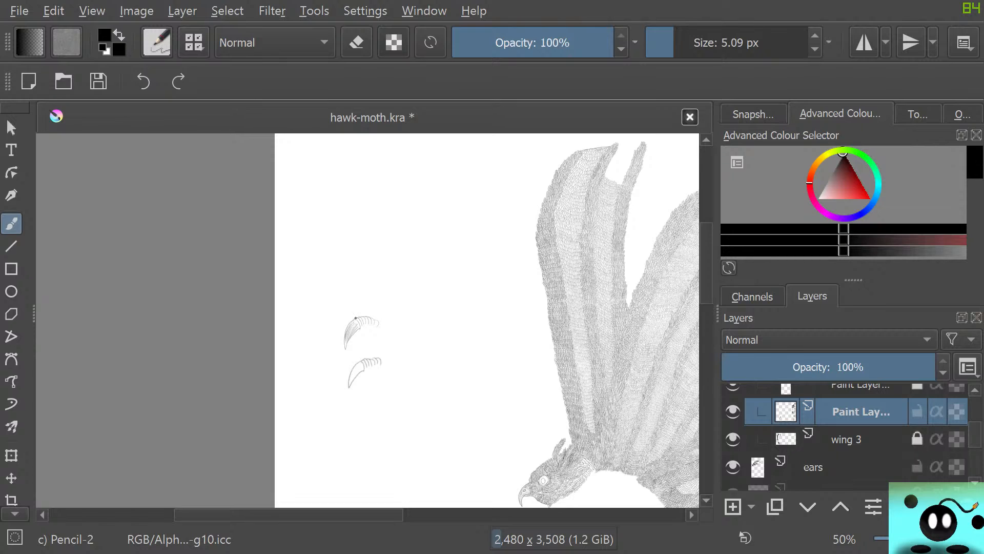
{"action": "mouse_move", "coordinate": [345, 334]}
{"action": "left_mouse_down"}
{"action": "mouse_move", "coordinate": [346, 351]}
{"action": "mouse_move", "coordinate": [359, 329]}
{"action": "left_mouse_up"}
Erase both trial claws using Eraser Circle at 43 px
{"action": "key", "text": "e"}
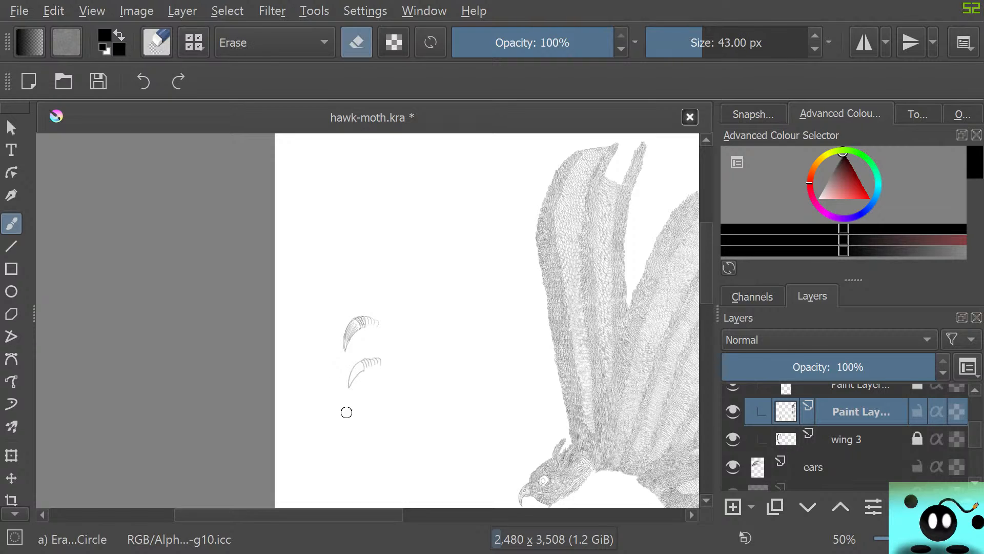
{"action": "mouse_move", "coordinate": [351, 383]}
{"action": "left_mouse_down"}
{"action": "mouse_move", "coordinate": [342, 339]}
{"action": "mouse_move", "coordinate": [352, 323]}
{"action": "mouse_move", "coordinate": [377, 347]}
{"action": "mouse_move", "coordinate": [376, 327]}
{"action": "left_mouse_up"}
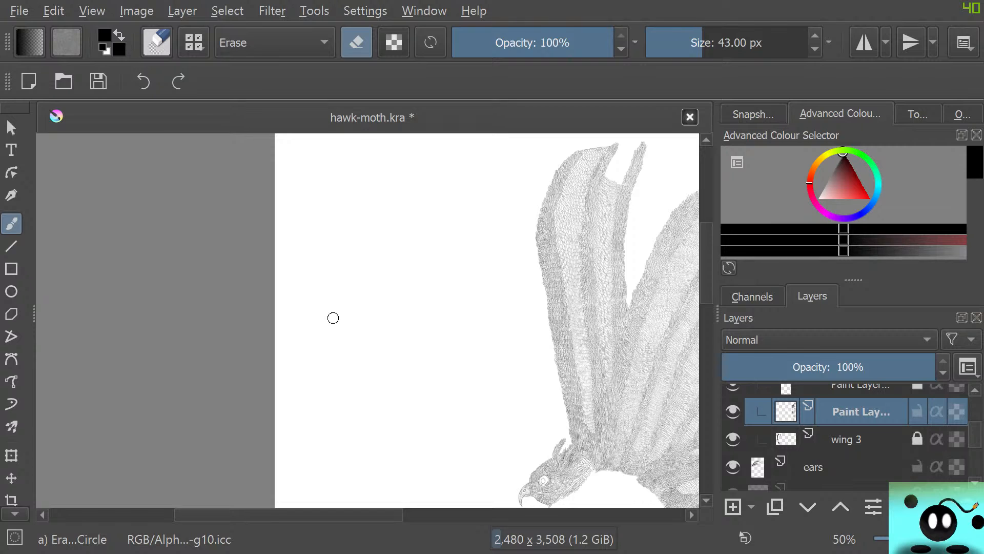
Draw a small cross-hatched test patch in the white gap between the wing strips using Pencil-2 at 5.09 px
{"action": "scroll", "coordinate": [177, 234], "scroll_direction": "down", "scroll_amount": 5}
{"action": "scroll", "coordinate": [139, 180], "scroll_direction": "up", "scroll_amount": 2}
{"action": "scroll", "coordinate": [405, 202], "scroll_direction": "up", "scroll_amount": 2}
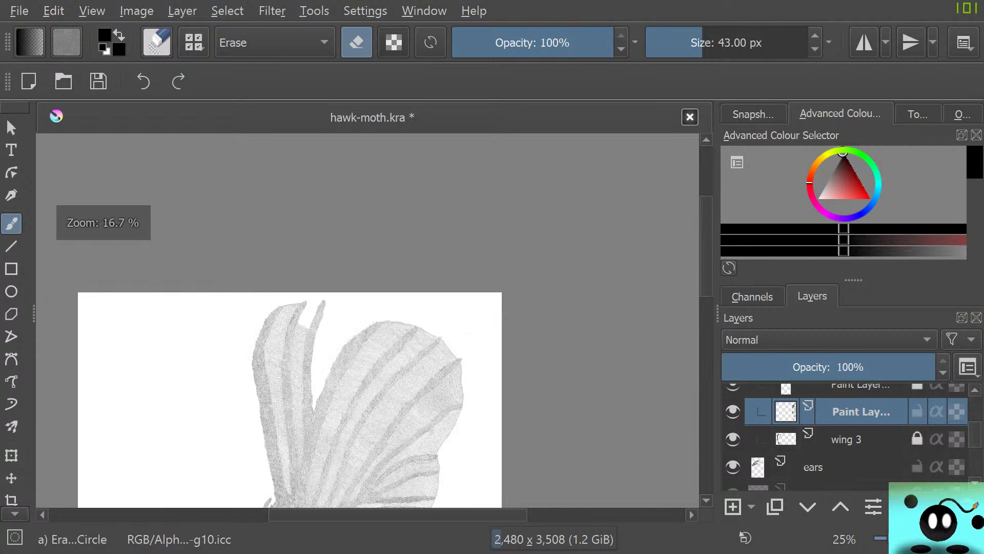
{"action": "scroll", "coordinate": [382, 383], "scroll_direction": "up", "scroll_amount": 3}
{"action": "scroll", "coordinate": [245, 373], "scroll_direction": "down", "scroll_amount": 3}
{"action": "scroll", "coordinate": [189, 308], "scroll_direction": "up", "scroll_amount": 8}
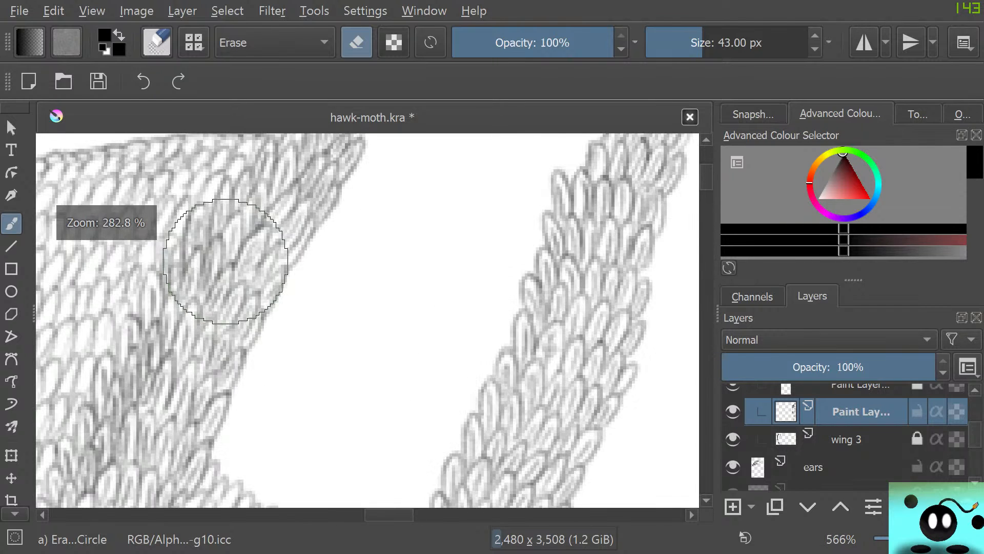
{"action": "scroll", "coordinate": [226, 262], "scroll_direction": "down", "scroll_amount": 3}
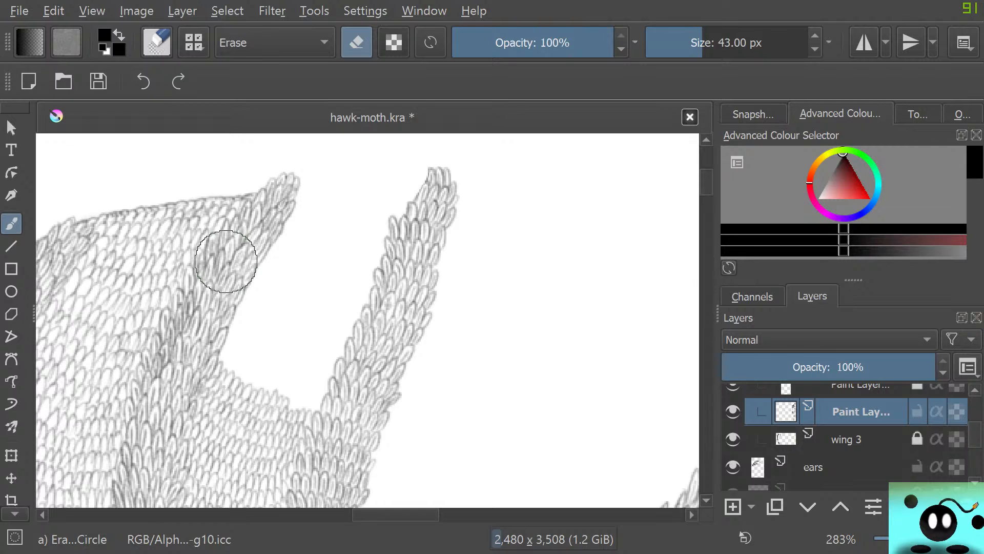
{"action": "key", "text": "slash"}
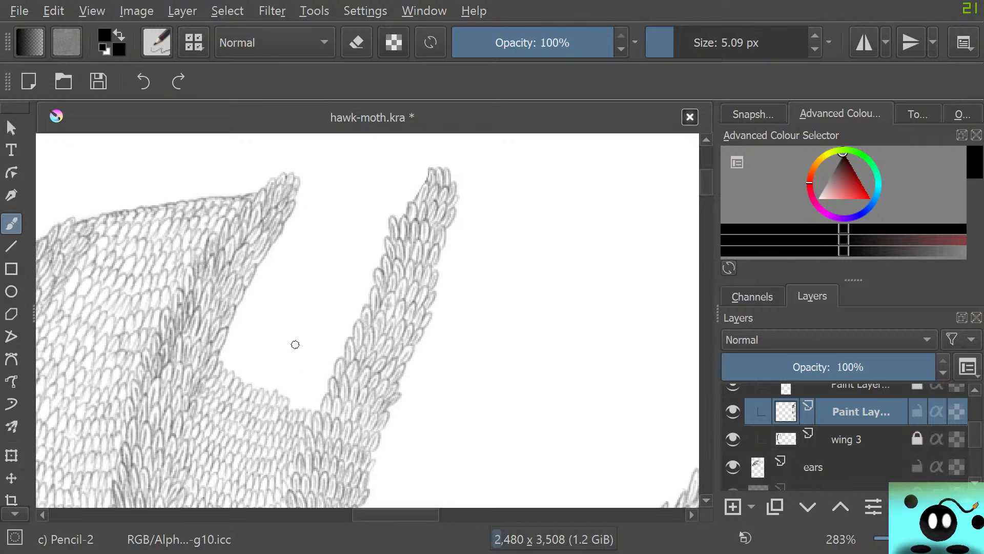
{"action": "left_click_drag", "start_coordinate": [283, 339], "coordinate": [281, 314]}
{"action": "left_click_drag", "start_coordinate": [287, 339], "coordinate": [289, 304]}
{"action": "mouse_move", "coordinate": [296, 334]}
{"action": "left_mouse_down"}
{"action": "mouse_move", "coordinate": [294, 306]}
{"action": "mouse_move", "coordinate": [284, 342]}
{"action": "left_mouse_up"}
{"action": "left_click_drag", "start_coordinate": [301, 314], "coordinate": [278, 335]}
{"action": "mouse_move", "coordinate": [293, 301]}
{"action": "left_mouse_down"}
{"action": "mouse_move", "coordinate": [275, 322]}
{"action": "mouse_move", "coordinate": [280, 330]}
{"action": "left_mouse_up"}
{"action": "left_click_drag", "start_coordinate": [294, 306], "coordinate": [276, 331]}
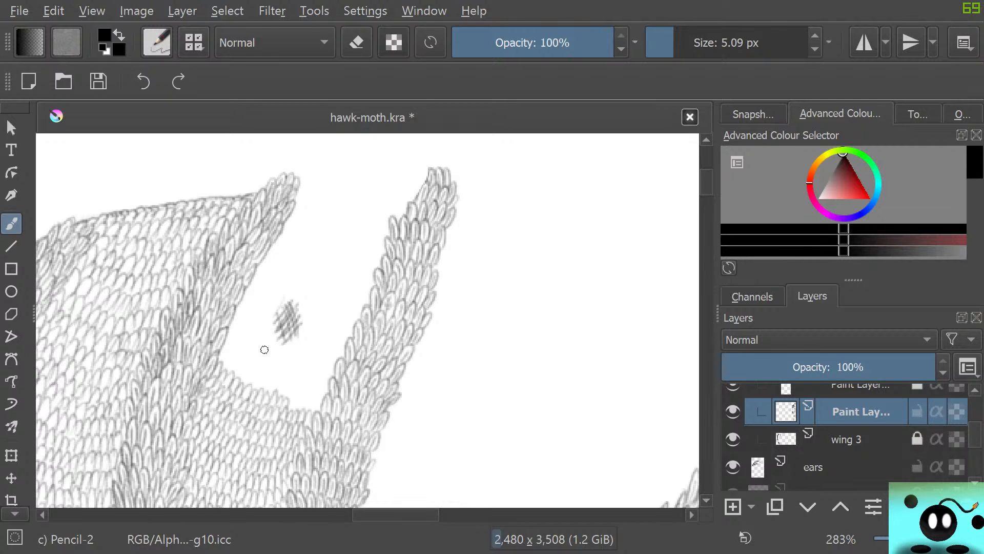
Set Pencil-2 to 12.06 px and draw a larger cross-hatched test patch in the blank area to the right of the wing strips
{"action": "left_click_drag", "start_coordinate": [683, 43], "coordinate": [683, 43]}
{"action": "left_click_drag", "start_coordinate": [558, 357], "coordinate": [505, 399]}
{"action": "mouse_move", "coordinate": [548, 353]}
{"action": "left_mouse_down"}
{"action": "mouse_move", "coordinate": [507, 399]}
{"action": "mouse_move", "coordinate": [491, 384]}
{"action": "left_mouse_up"}
{"action": "left_click_drag", "start_coordinate": [514, 414], "coordinate": [494, 368]}
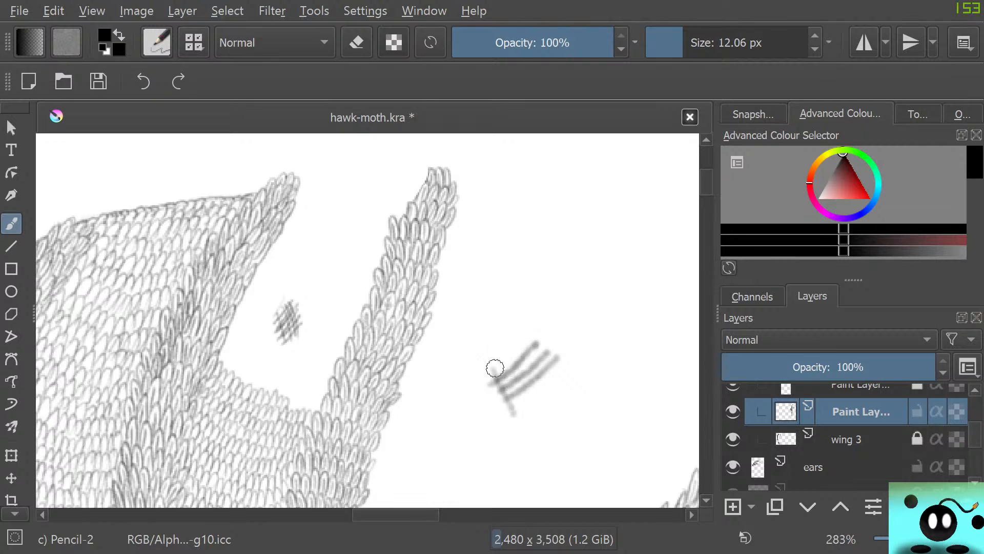
{"action": "left_click_drag", "start_coordinate": [528, 398], "coordinate": [501, 353]}
{"action": "left_click_drag", "start_coordinate": [538, 391], "coordinate": [506, 348]}
{"action": "mouse_move", "coordinate": [549, 381]}
{"action": "left_mouse_down"}
{"action": "mouse_move", "coordinate": [514, 344]}
{"action": "mouse_move", "coordinate": [517, 330]}
{"action": "left_mouse_up"}
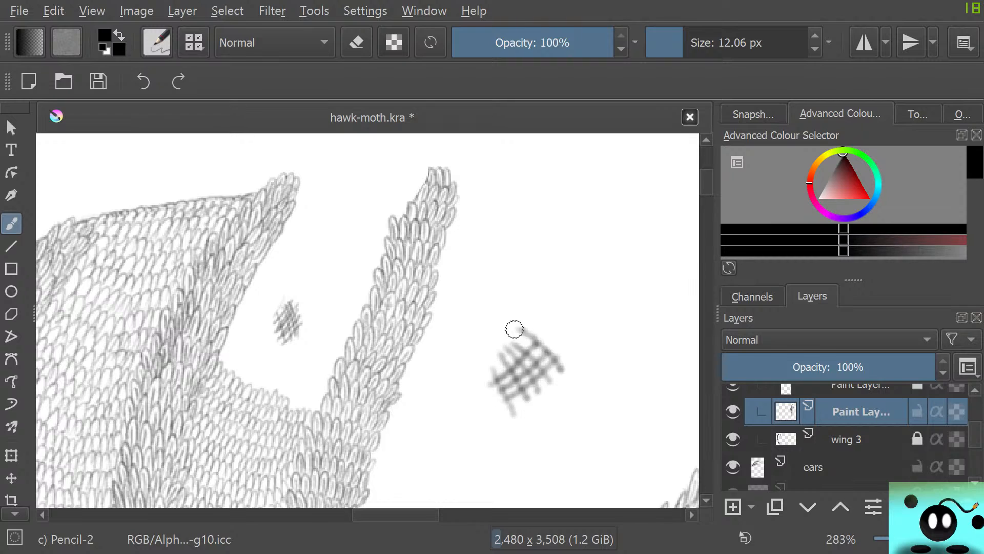
Erase both cross-hatched test patches using Eraser Circle at 43 px
{"action": "scroll", "coordinate": [321, 406], "scroll_direction": "down", "scroll_amount": 7}
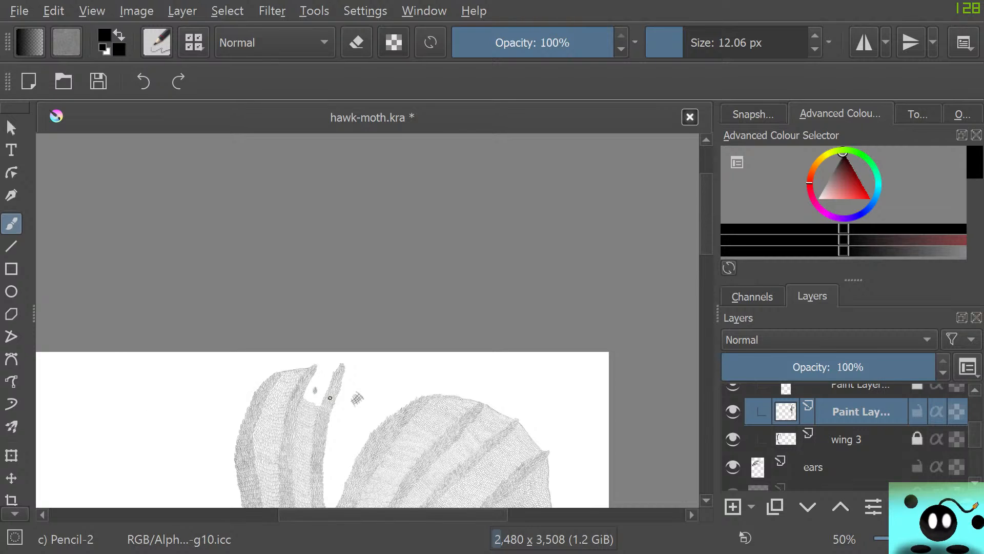
{"action": "key", "text": "e"}
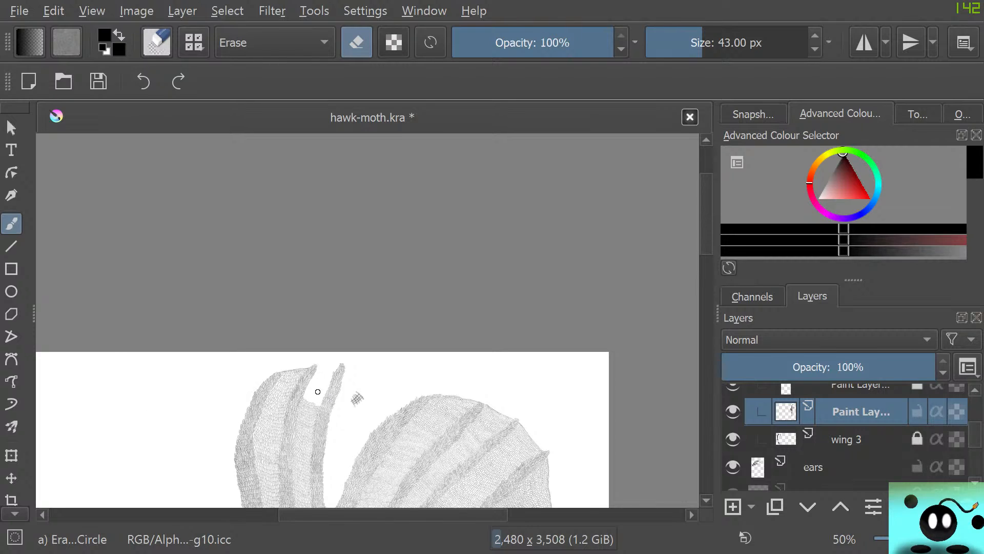
{"action": "mouse_move", "coordinate": [358, 393]}
{"action": "left_mouse_down"}
{"action": "mouse_move", "coordinate": [352, 404]}
{"action": "mouse_move", "coordinate": [364, 396]}
{"action": "left_mouse_up"}
Sketch a trial clawed foot with its leg in the blank area left of the wings using Pencil-2 at 12.06 px
{"action": "key", "text": "e"}
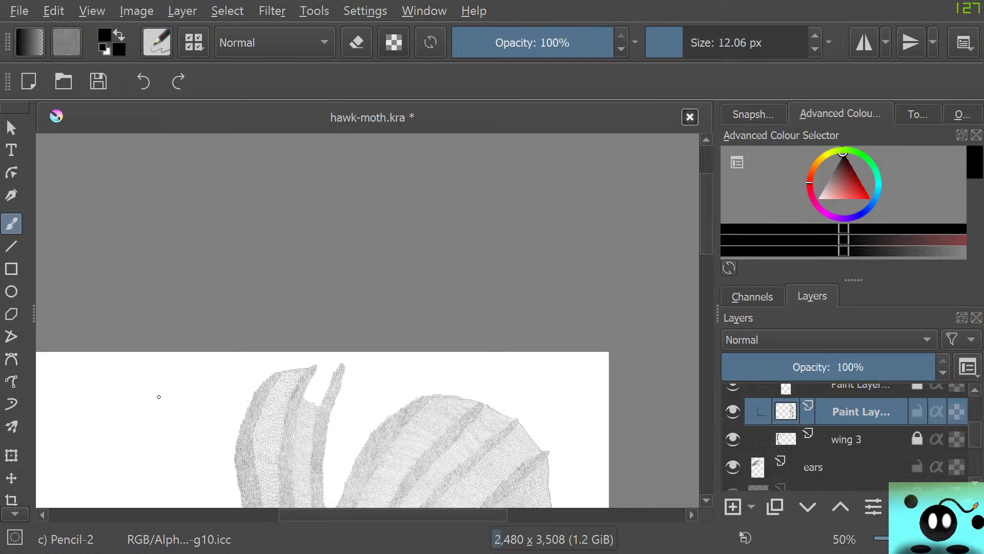
{"action": "mouse_move", "coordinate": [200, 398]}
{"action": "left_mouse_down"}
{"action": "mouse_move", "coordinate": [166, 400]}
{"action": "mouse_move", "coordinate": [178, 430]}
{"action": "mouse_move", "coordinate": [162, 433]}
{"action": "mouse_move", "coordinate": [145, 412]}
{"action": "mouse_move", "coordinate": [112, 424]}
{"action": "mouse_move", "coordinate": [116, 438]}
{"action": "mouse_move", "coordinate": [135, 442]}
{"action": "mouse_move", "coordinate": [160, 431]}
{"action": "mouse_move", "coordinate": [137, 441]}
{"action": "mouse_move", "coordinate": [135, 426]}
{"action": "mouse_move", "coordinate": [120, 443]}
{"action": "mouse_move", "coordinate": [123, 413]}
{"action": "mouse_move", "coordinate": [111, 438]}
{"action": "mouse_move", "coordinate": [124, 405]}
{"action": "mouse_move", "coordinate": [100, 410]}
{"action": "mouse_move", "coordinate": [115, 412]}
{"action": "mouse_move", "coordinate": [100, 428]}
{"action": "mouse_move", "coordinate": [112, 435]}
{"action": "mouse_move", "coordinate": [109, 447]}
{"action": "mouse_move", "coordinate": [140, 438]}
{"action": "mouse_move", "coordinate": [136, 458]}
{"action": "mouse_move", "coordinate": [157, 435]}
{"action": "left_mouse_up"}
{"action": "key", "text": "e"}
{"action": "key", "text": "e"}
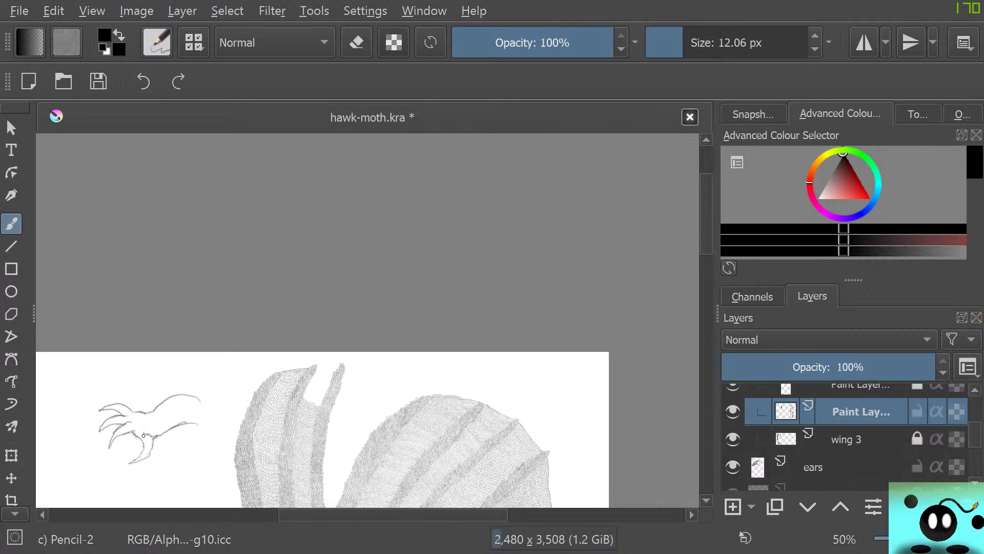
{"action": "key", "text": "e"}
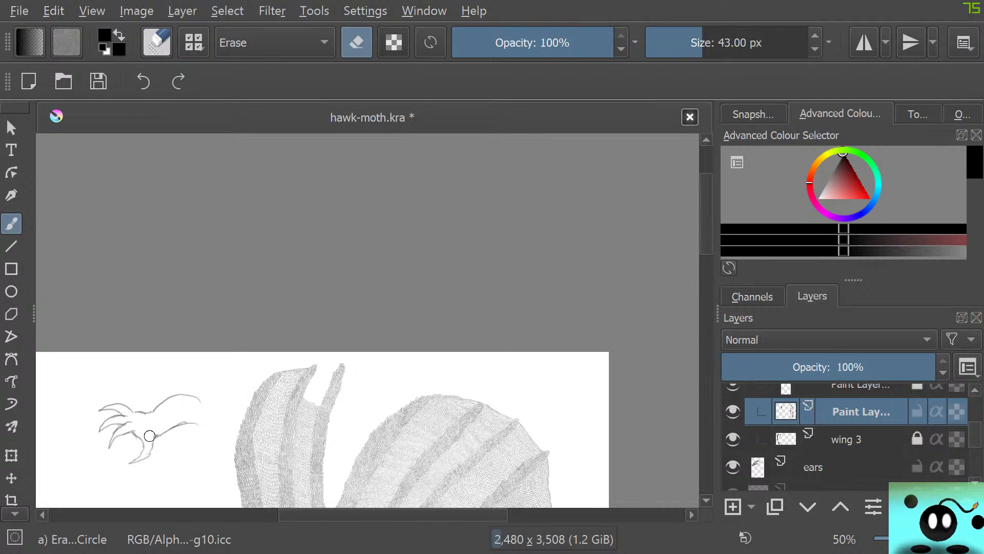
{"action": "key", "text": "e"}
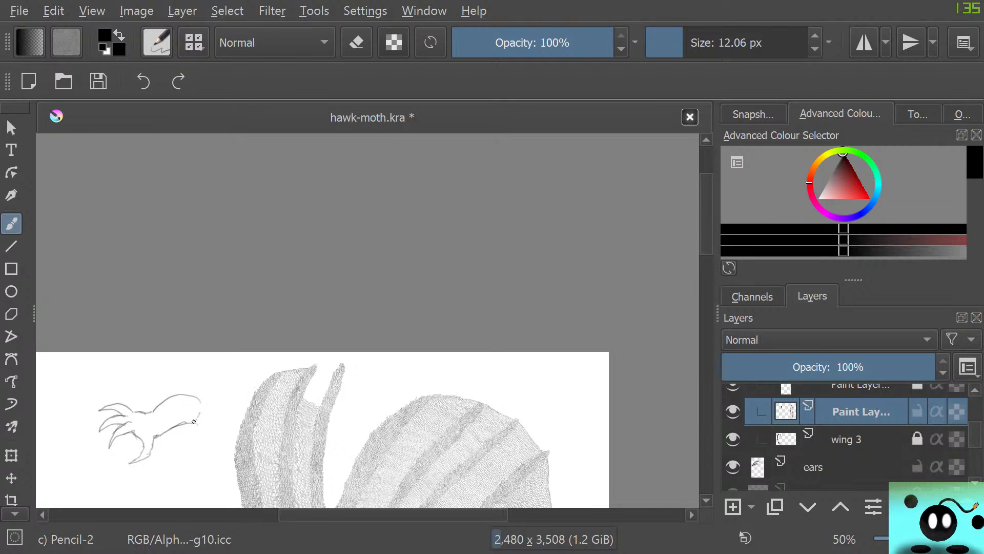
{"action": "mouse_move", "coordinate": [193, 416]}
{"action": "left_mouse_down"}
{"action": "mouse_move", "coordinate": [178, 405]}
{"action": "mouse_move", "coordinate": [197, 417]}
{"action": "mouse_move", "coordinate": [174, 417]}
{"action": "left_mouse_up"}
Set Eraser Circle to 5.09 px and shade the leg of the trial foot with Pencil-2 at 12.06 px
{"action": "key", "text": "e"}
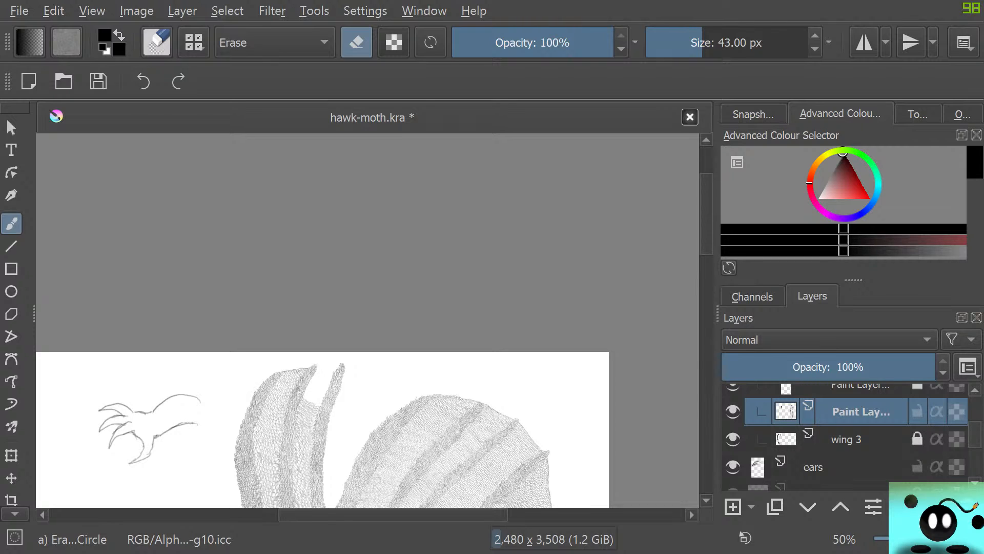
{"action": "left_click_drag", "start_coordinate": [701, 43], "coordinate": [674, 43]}
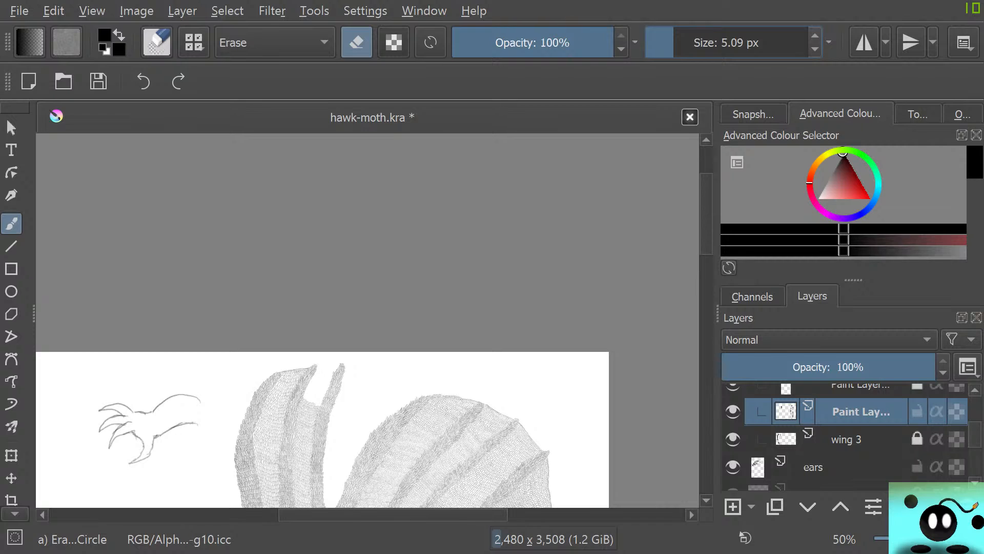
{"action": "key", "text": "e"}
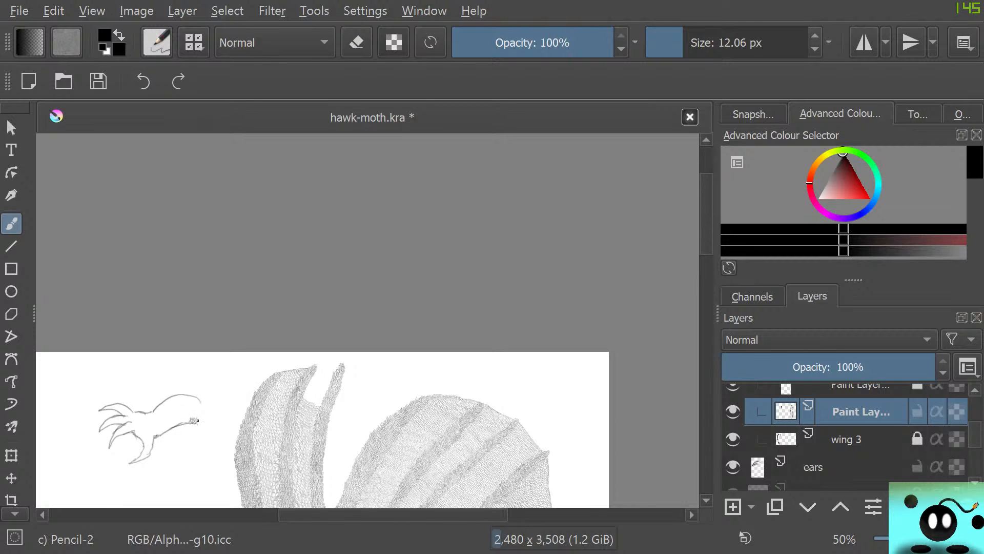
{"action": "left_click_drag", "start_coordinate": [197, 420], "coordinate": [187, 423]}
{"action": "mouse_move", "coordinate": [210, 403]}
{"action": "left_mouse_down"}
{"action": "mouse_move", "coordinate": [182, 398]}
{"action": "mouse_move", "coordinate": [177, 410]}
{"action": "mouse_move", "coordinate": [180, 401]}
{"action": "mouse_move", "coordinate": [154, 415]}
{"action": "left_mouse_up"}
Set Eraser Circle to 30.41 px and erase the whole trial clawed foot
{"action": "key", "text": "e"}
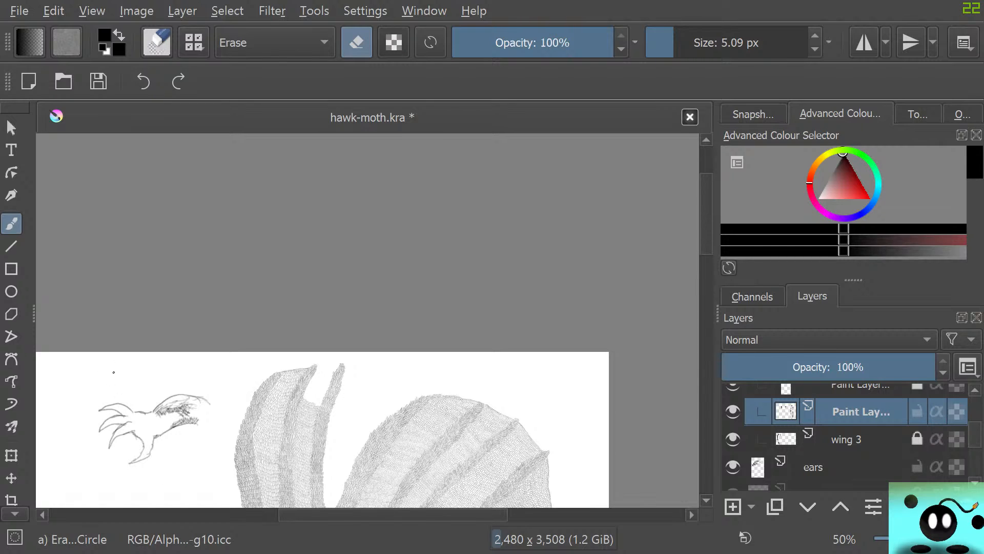
{"action": "left_click", "coordinate": [696, 43]}
{"action": "mouse_move", "coordinate": [116, 438]}
{"action": "left_mouse_down"}
{"action": "mouse_move", "coordinate": [108, 418]}
{"action": "mouse_move", "coordinate": [109, 447]}
{"action": "mouse_move", "coordinate": [99, 399]}
{"action": "mouse_move", "coordinate": [115, 463]}
{"action": "mouse_move", "coordinate": [110, 401]}
{"action": "mouse_move", "coordinate": [107, 438]}
{"action": "mouse_move", "coordinate": [120, 429]}
{"action": "mouse_move", "coordinate": [121, 396]}
{"action": "mouse_move", "coordinate": [145, 460]}
{"action": "left_mouse_up"}
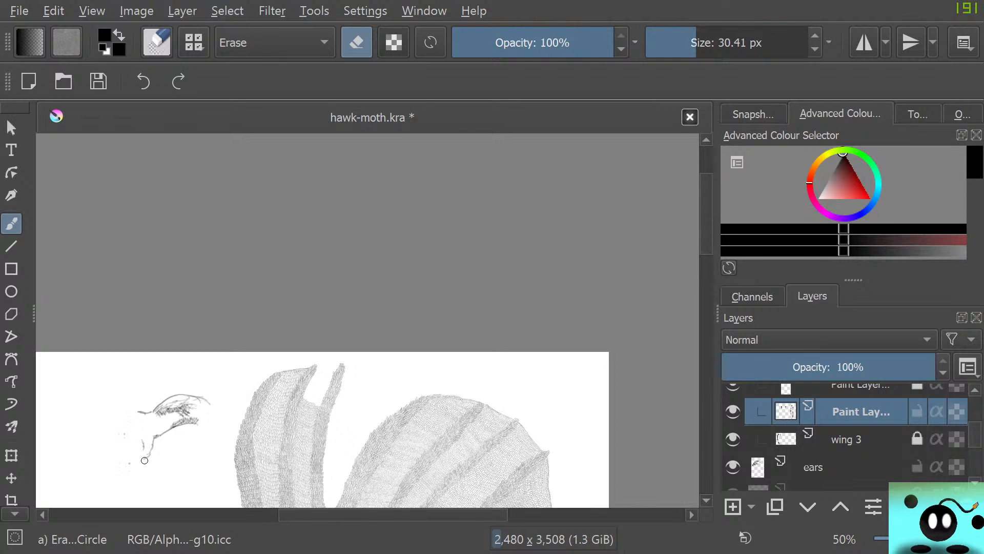
{"action": "mouse_move", "coordinate": [145, 422]}
{"action": "left_mouse_down"}
{"action": "mouse_move", "coordinate": [161, 448]}
{"action": "mouse_move", "coordinate": [152, 389]}
{"action": "mouse_move", "coordinate": [162, 434]}
{"action": "mouse_move", "coordinate": [168, 426]}
{"action": "mouse_move", "coordinate": [156, 387]}
{"action": "mouse_move", "coordinate": [178, 445]}
{"action": "mouse_move", "coordinate": [176, 402]}
{"action": "mouse_move", "coordinate": [165, 396]}
{"action": "mouse_move", "coordinate": [188, 431]}
{"action": "mouse_move", "coordinate": [180, 385]}
{"action": "mouse_move", "coordinate": [199, 419]}
{"action": "left_mouse_up"}
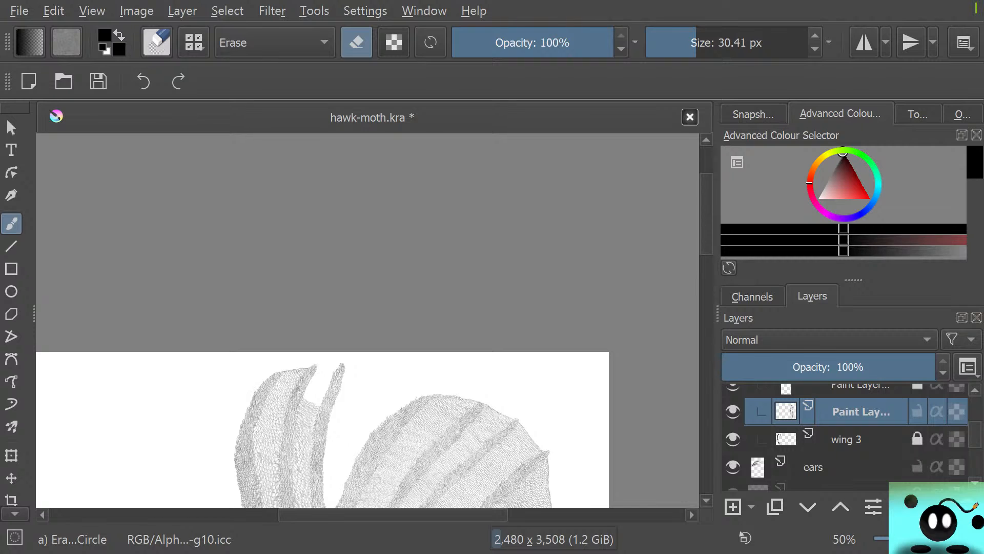
Erase the leftover pencil specks in the gap between the wing strips with Eraser Circle at 30.41 px and switch back to Pencil-2
{"action": "scroll", "coordinate": [279, 373], "scroll_direction": "up", "scroll_amount": 4}
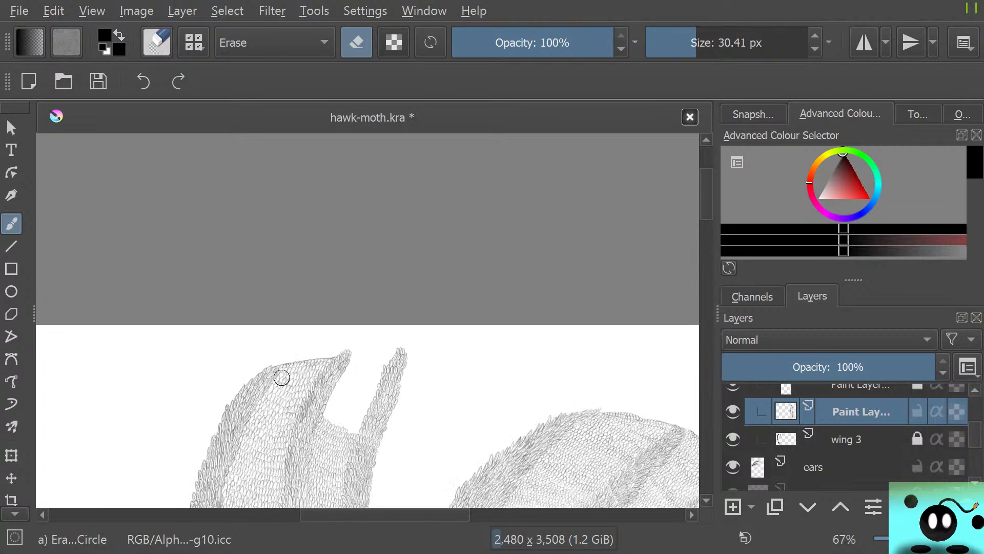
{"action": "scroll", "coordinate": [325, 452], "scroll_direction": "down", "scroll_amount": 8}
{"action": "scroll", "coordinate": [303, 476], "scroll_direction": "up", "scroll_amount": 7}
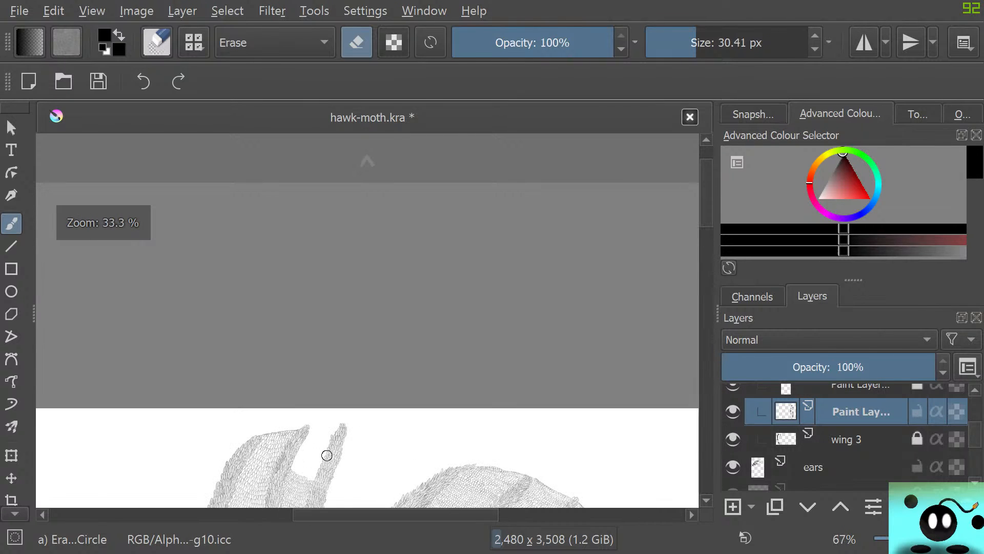
{"action": "key", "text": "e"}
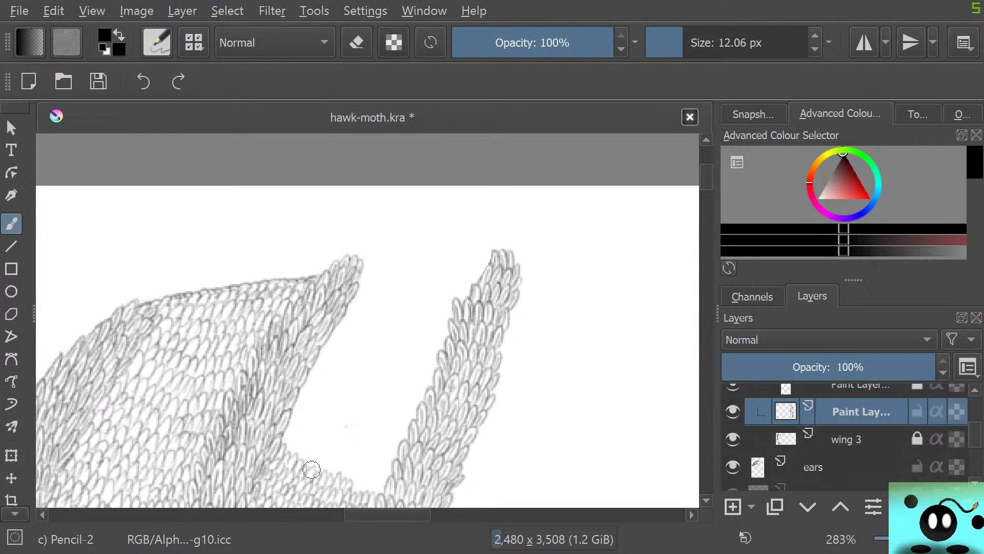
{"action": "scroll", "coordinate": [311, 469], "scroll_direction": "down", "scroll_amount": 5}
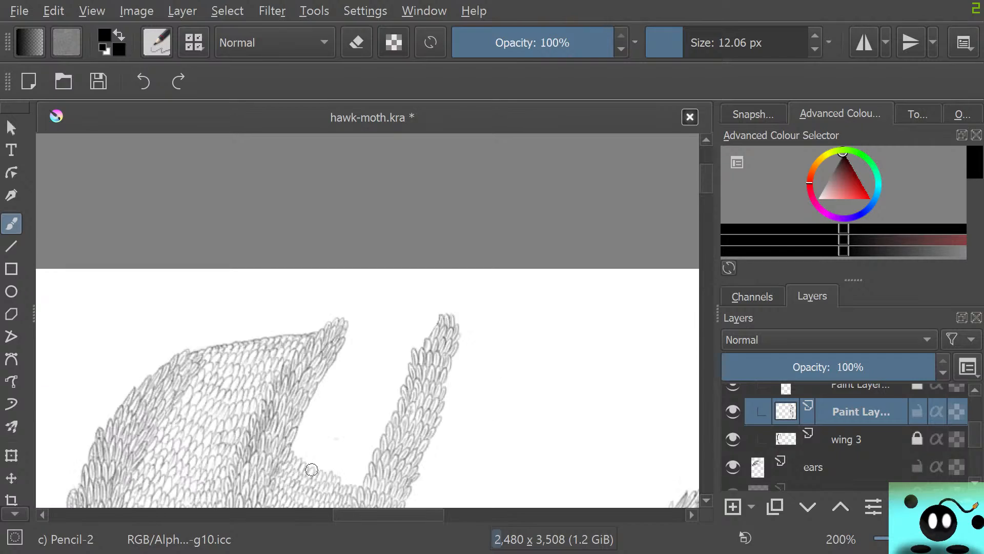
{"action": "scroll", "coordinate": [315, 472], "scroll_direction": "up", "scroll_amount": 3}
{"action": "scroll", "coordinate": [322, 475], "scroll_direction": "down", "scroll_amount": 6}
{"action": "scroll", "coordinate": [322, 475], "scroll_direction": "up", "scroll_amount": 8}
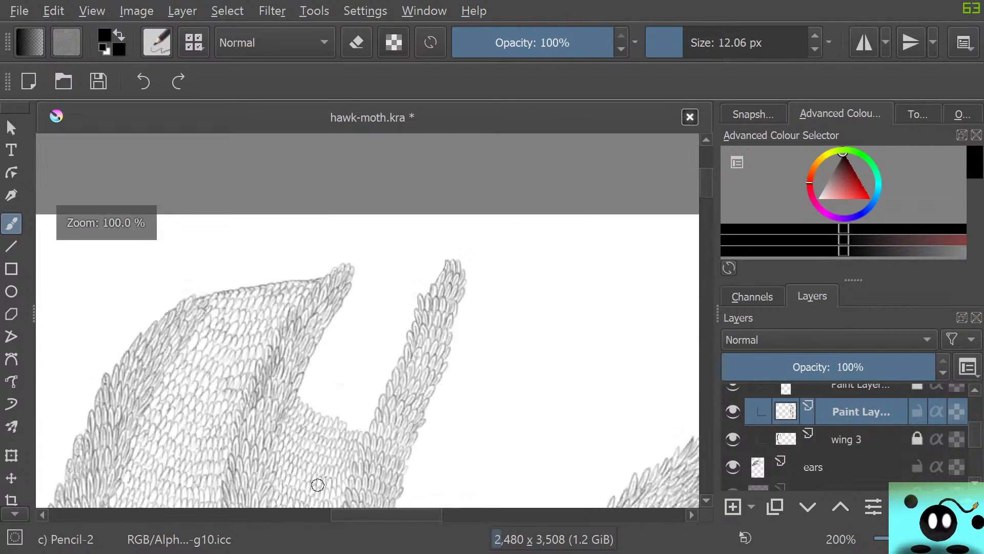
{"action": "scroll", "coordinate": [315, 468], "scroll_direction": "down", "scroll_amount": 3}
{"action": "scroll", "coordinate": [301, 420], "scroll_direction": "up", "scroll_amount": 2}
{"action": "scroll", "coordinate": [303, 417], "scroll_direction": "down", "scroll_amount": 5}
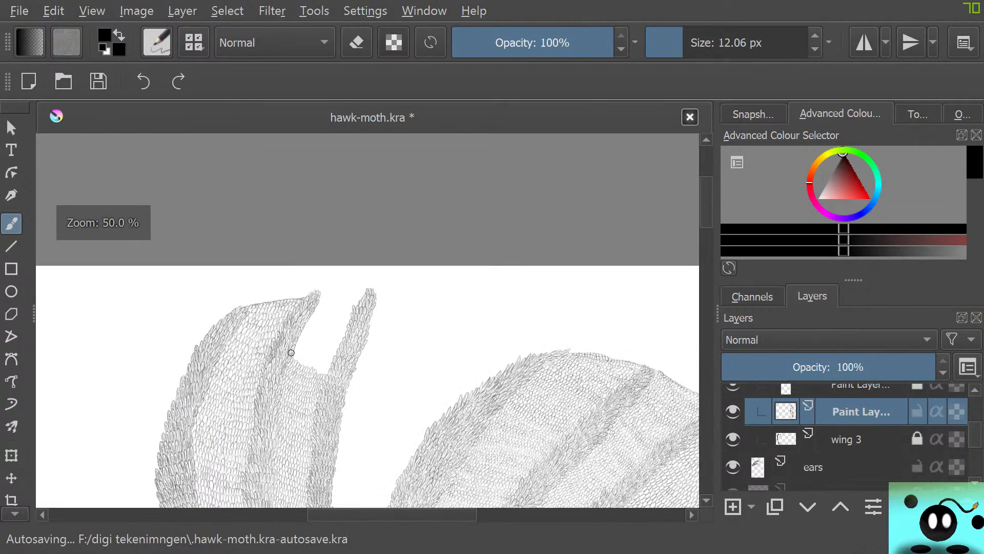
{"action": "scroll", "coordinate": [314, 341], "scroll_direction": "up", "scroll_amount": 5}
{"action": "scroll", "coordinate": [282, 428], "scroll_direction": "down", "scroll_amount": 3}
{"action": "scroll", "coordinate": [285, 472], "scroll_direction": "up", "scroll_amount": 2}
{"action": "scroll", "coordinate": [285, 471], "scroll_direction": "up", "scroll_amount": 1}
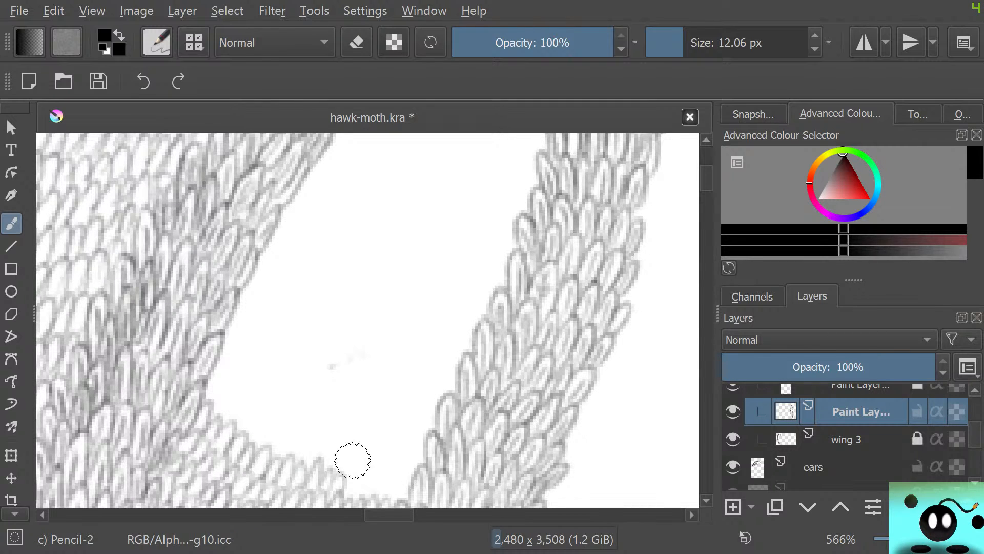
{"action": "key", "text": "e"}
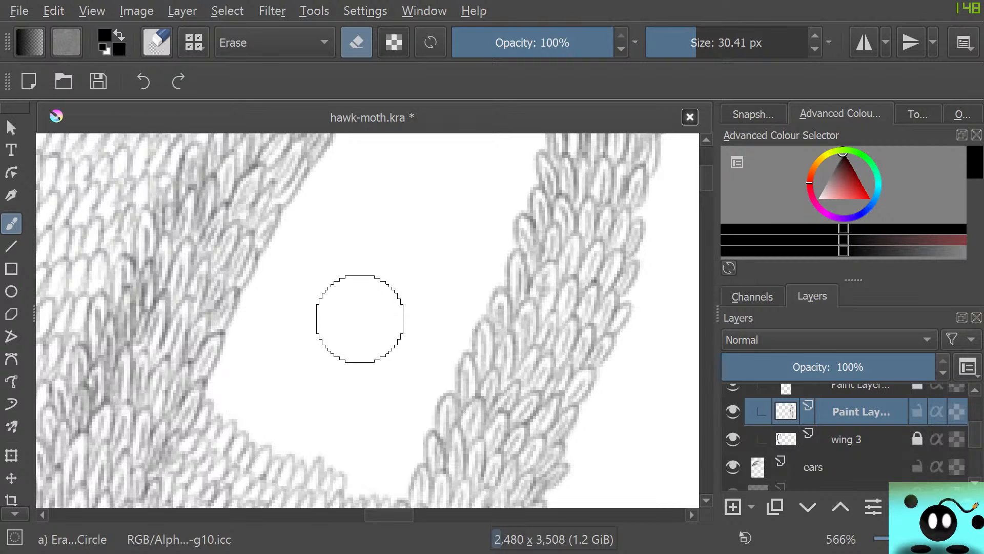
{"action": "key", "text": "e"}
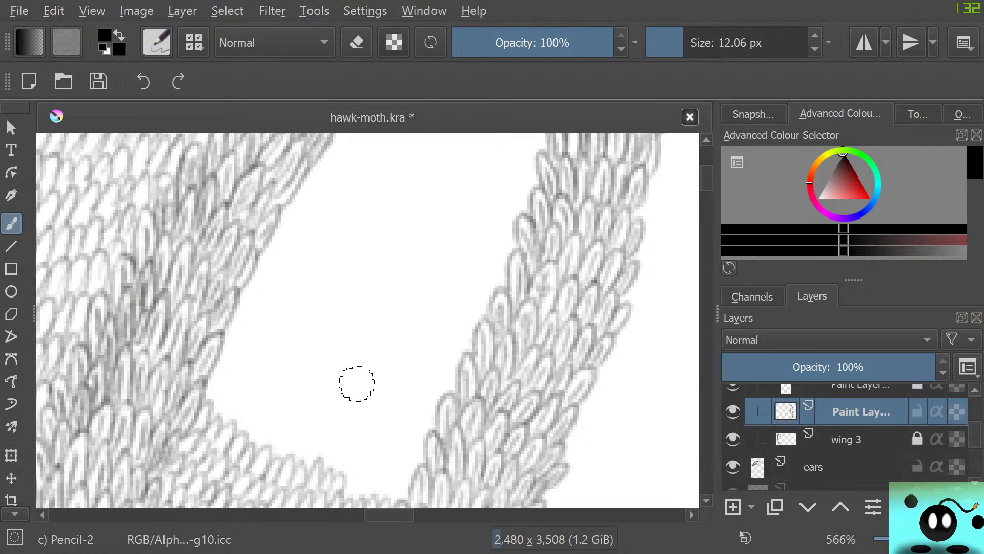
Set Pencil-2 to 4.55 px and try it in the blank gap between the wing strips, toggling to Eraser Circle and back
{"action": "left_click_drag", "start_coordinate": [668, 43], "coordinate": [672, 44]}
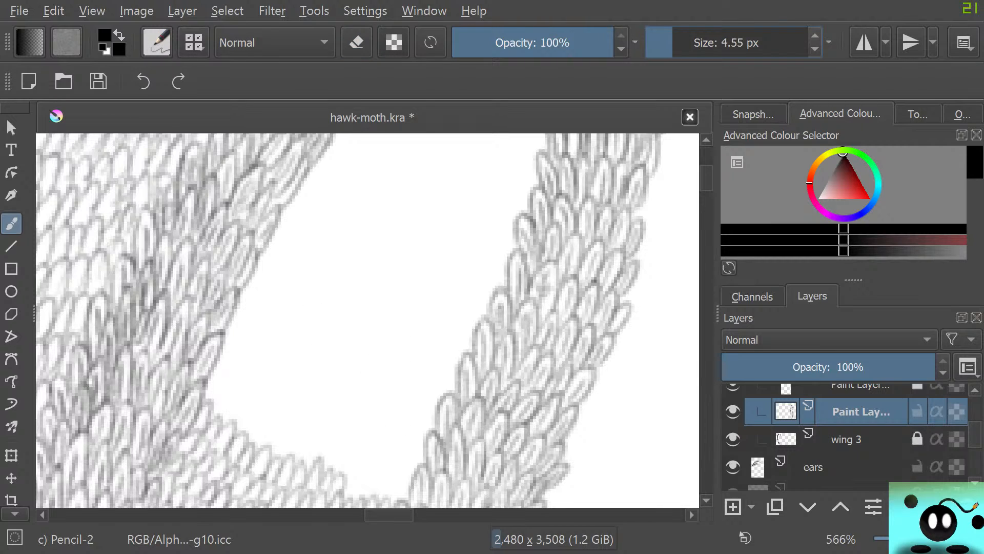
{"action": "mouse_move", "coordinate": [303, 370]}
{"action": "left_mouse_down"}
{"action": "mouse_move", "coordinate": [295, 358]}
{"action": "mouse_move", "coordinate": [331, 367]}
{"action": "mouse_move", "coordinate": [297, 362]}
{"action": "mouse_move", "coordinate": [319, 328]}
{"action": "left_mouse_up"}
{"action": "key", "text": "e"}
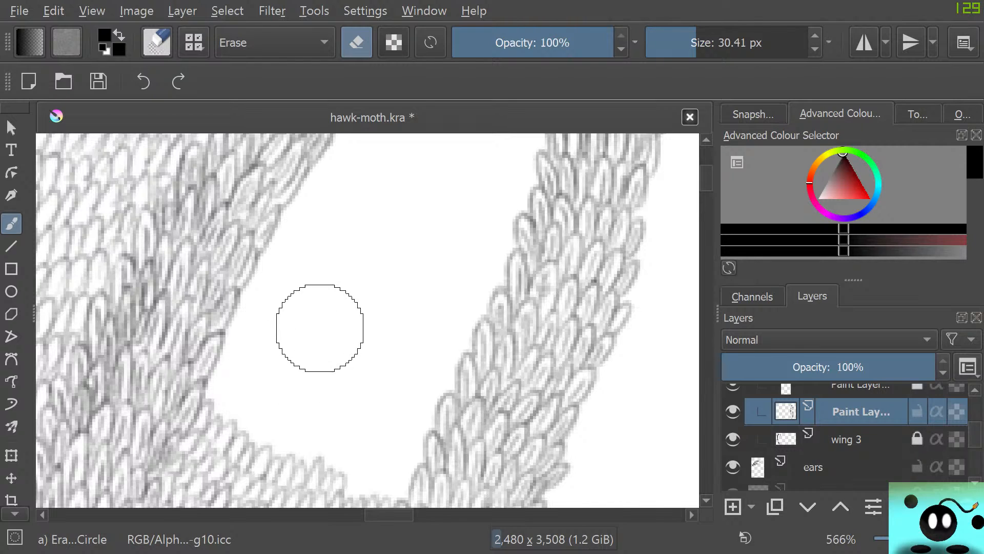
{"action": "key", "text": "e"}
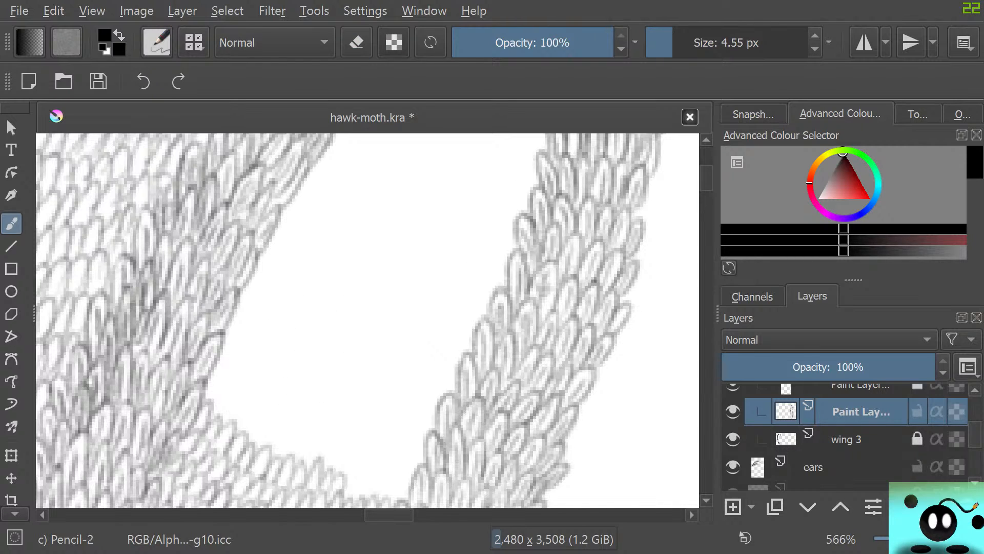
Set Pencil-2 to 5.09 px and draw three rows of overlapping scales across the lower end of the white gap between the wing strips
{"action": "left_click_drag", "start_coordinate": [675, 43], "coordinate": [674, 43]}
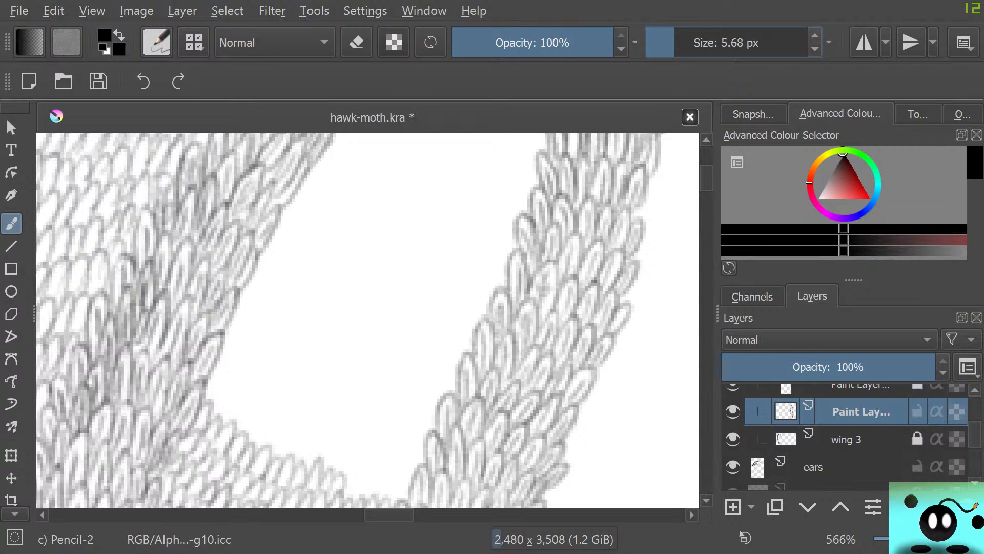
{"action": "mouse_move", "coordinate": [334, 500]}
{"action": "left_mouse_down"}
{"action": "mouse_move", "coordinate": [365, 501]}
{"action": "mouse_move", "coordinate": [382, 466]}
{"action": "mouse_move", "coordinate": [377, 498]}
{"action": "mouse_move", "coordinate": [391, 503]}
{"action": "mouse_move", "coordinate": [408, 479]}
{"action": "left_mouse_up"}
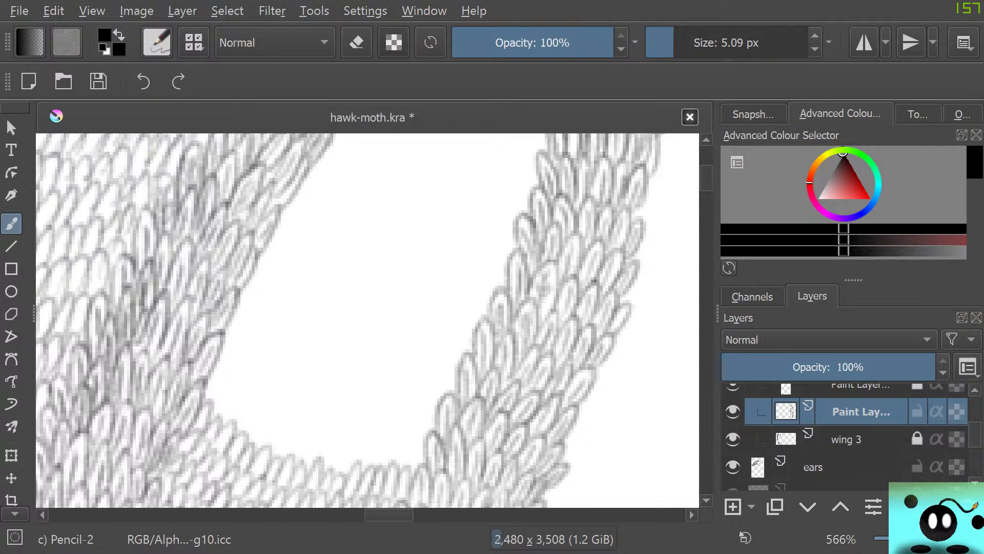
{"action": "mouse_move", "coordinate": [203, 392]}
{"action": "left_mouse_down"}
{"action": "mouse_move", "coordinate": [233, 376]}
{"action": "mouse_move", "coordinate": [221, 431]}
{"action": "mouse_move", "coordinate": [243, 432]}
{"action": "mouse_move", "coordinate": [236, 421]}
{"action": "mouse_move", "coordinate": [263, 440]}
{"action": "mouse_move", "coordinate": [276, 418]}
{"action": "mouse_move", "coordinate": [267, 421]}
{"action": "mouse_move", "coordinate": [297, 455]}
{"action": "mouse_move", "coordinate": [317, 455]}
{"action": "mouse_move", "coordinate": [321, 444]}
{"action": "mouse_move", "coordinate": [325, 470]}
{"action": "mouse_move", "coordinate": [342, 436]}
{"action": "mouse_move", "coordinate": [335, 475]}
{"action": "mouse_move", "coordinate": [362, 424]}
{"action": "mouse_move", "coordinate": [357, 467]}
{"action": "mouse_move", "coordinate": [371, 478]}
{"action": "mouse_move", "coordinate": [391, 431]}
{"action": "mouse_move", "coordinate": [387, 473]}
{"action": "mouse_move", "coordinate": [402, 471]}
{"action": "mouse_move", "coordinate": [414, 429]}
{"action": "mouse_move", "coordinate": [390, 497]}
{"action": "left_mouse_up"}
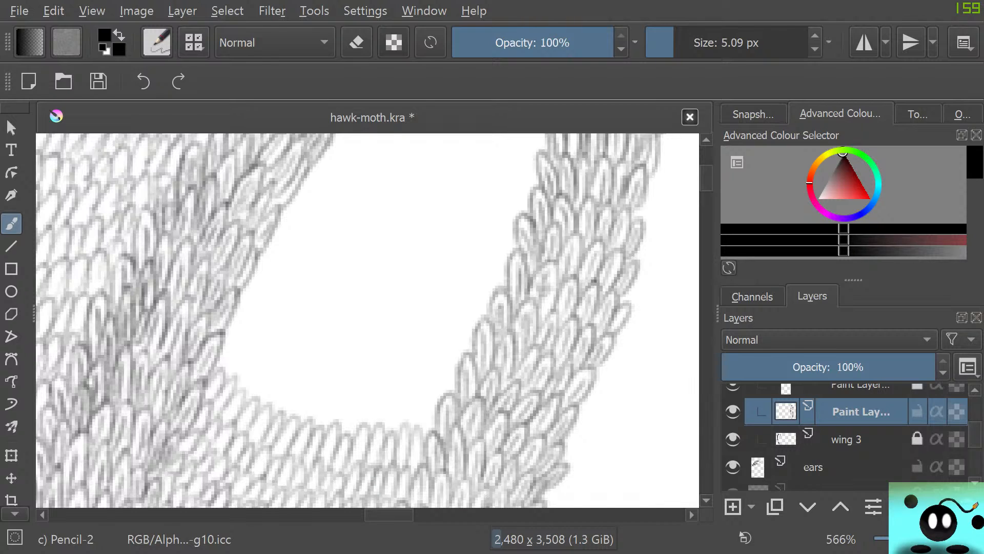
{"action": "mouse_move", "coordinate": [219, 340]}
{"action": "left_mouse_down"}
{"action": "mouse_move", "coordinate": [220, 373]}
{"action": "mouse_move", "coordinate": [230, 381]}
{"action": "mouse_move", "coordinate": [256, 367]}
{"action": "mouse_move", "coordinate": [243, 373]}
{"action": "mouse_move", "coordinate": [250, 394]}
{"action": "mouse_move", "coordinate": [257, 370]}
{"action": "mouse_move", "coordinate": [253, 402]}
{"action": "mouse_move", "coordinate": [275, 408]}
{"action": "mouse_move", "coordinate": [274, 378]}
{"action": "mouse_move", "coordinate": [219, 343]}
{"action": "mouse_move", "coordinate": [206, 302]}
{"action": "mouse_move", "coordinate": [280, 321]}
{"action": "mouse_move", "coordinate": [284, 386]}
{"action": "mouse_move", "coordinate": [274, 414]}
{"action": "mouse_move", "coordinate": [298, 390]}
{"action": "mouse_move", "coordinate": [296, 421]}
{"action": "mouse_move", "coordinate": [327, 408]}
{"action": "mouse_move", "coordinate": [314, 423]}
{"action": "mouse_move", "coordinate": [331, 433]}
{"action": "mouse_move", "coordinate": [344, 402]}
{"action": "mouse_move", "coordinate": [343, 427]}
{"action": "mouse_move", "coordinate": [369, 406]}
{"action": "mouse_move", "coordinate": [357, 433]}
{"action": "mouse_move", "coordinate": [440, 353]}
{"action": "mouse_move", "coordinate": [368, 440]}
{"action": "mouse_move", "coordinate": [388, 380]}
{"action": "mouse_move", "coordinate": [370, 411]}
{"action": "mouse_move", "coordinate": [379, 428]}
{"action": "mouse_move", "coordinate": [398, 397]}
{"action": "mouse_move", "coordinate": [393, 433]}
{"action": "mouse_move", "coordinate": [407, 430]}
{"action": "mouse_move", "coordinate": [418, 393]}
{"action": "mouse_move", "coordinate": [424, 446]}
{"action": "left_mouse_up"}
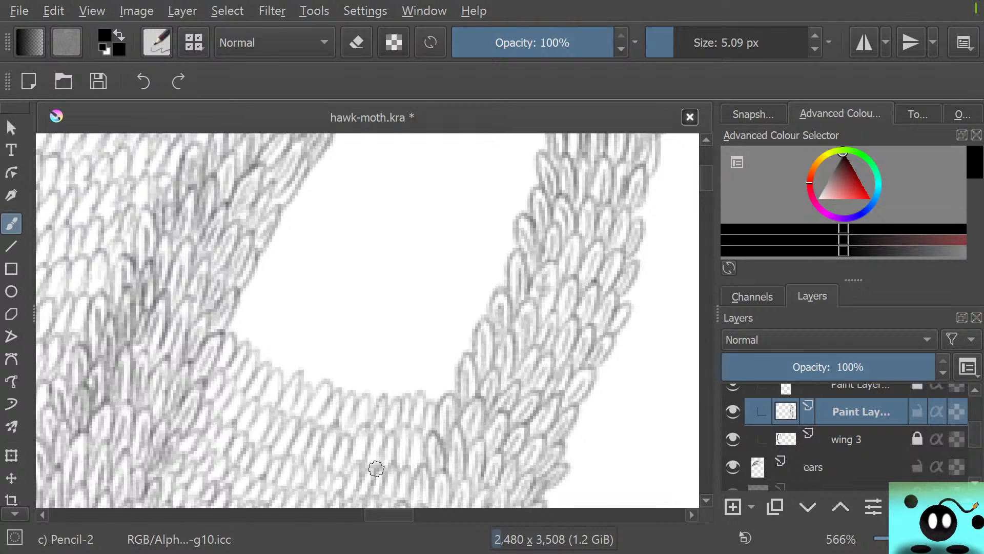
Add two more rows of Pencil-2 scales above the previous ones and continue along the inner edge of the left wing strip
{"action": "mouse_move", "coordinate": [237, 318]}
{"action": "left_mouse_down"}
{"action": "mouse_move", "coordinate": [235, 339]}
{"action": "mouse_move", "coordinate": [249, 313]}
{"action": "mouse_move", "coordinate": [244, 344]}
{"action": "mouse_move", "coordinate": [255, 364]}
{"action": "mouse_move", "coordinate": [269, 357]}
{"action": "mouse_move", "coordinate": [261, 351]}
{"action": "mouse_move", "coordinate": [265, 369]}
{"action": "mouse_move", "coordinate": [287, 366]}
{"action": "mouse_move", "coordinate": [302, 338]}
{"action": "mouse_move", "coordinate": [281, 368]}
{"action": "mouse_move", "coordinate": [302, 380]}
{"action": "mouse_move", "coordinate": [324, 369]}
{"action": "mouse_move", "coordinate": [277, 382]}
{"action": "mouse_move", "coordinate": [317, 372]}
{"action": "mouse_move", "coordinate": [335, 395]}
{"action": "mouse_move", "coordinate": [353, 395]}
{"action": "mouse_move", "coordinate": [357, 374]}
{"action": "mouse_move", "coordinate": [351, 392]}
{"action": "mouse_move", "coordinate": [368, 404]}
{"action": "mouse_move", "coordinate": [385, 360]}
{"action": "mouse_move", "coordinate": [384, 396]}
{"action": "mouse_move", "coordinate": [398, 401]}
{"action": "mouse_move", "coordinate": [420, 359]}
{"action": "mouse_move", "coordinate": [413, 399]}
{"action": "mouse_move", "coordinate": [416, 378]}
{"action": "mouse_move", "coordinate": [431, 408]}
{"action": "mouse_move", "coordinate": [450, 359]}
{"action": "mouse_move", "coordinate": [441, 416]}
{"action": "left_mouse_up"}
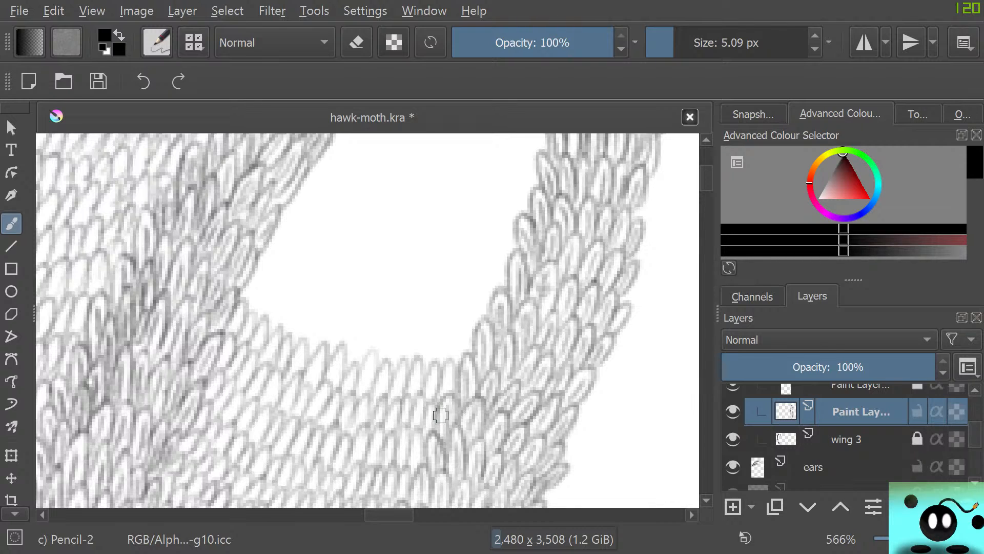
{"action": "mouse_move", "coordinate": [262, 278]}
{"action": "left_mouse_down"}
{"action": "mouse_move", "coordinate": [247, 308]}
{"action": "mouse_move", "coordinate": [253, 328]}
{"action": "mouse_move", "coordinate": [260, 318]}
{"action": "mouse_move", "coordinate": [277, 324]}
{"action": "mouse_move", "coordinate": [298, 298]}
{"action": "mouse_move", "coordinate": [272, 333]}
{"action": "mouse_move", "coordinate": [307, 322]}
{"action": "mouse_move", "coordinate": [306, 357]}
{"action": "mouse_move", "coordinate": [309, 349]}
{"action": "mouse_move", "coordinate": [318, 368]}
{"action": "mouse_move", "coordinate": [353, 322]}
{"action": "mouse_move", "coordinate": [358, 376]}
{"action": "mouse_move", "coordinate": [342, 360]}
{"action": "mouse_move", "coordinate": [355, 378]}
{"action": "mouse_move", "coordinate": [381, 325]}
{"action": "mouse_move", "coordinate": [388, 363]}
{"action": "mouse_move", "coordinate": [409, 337]}
{"action": "mouse_move", "coordinate": [417, 359]}
{"action": "mouse_move", "coordinate": [443, 335]}
{"action": "mouse_move", "coordinate": [437, 378]}
{"action": "left_mouse_up"}
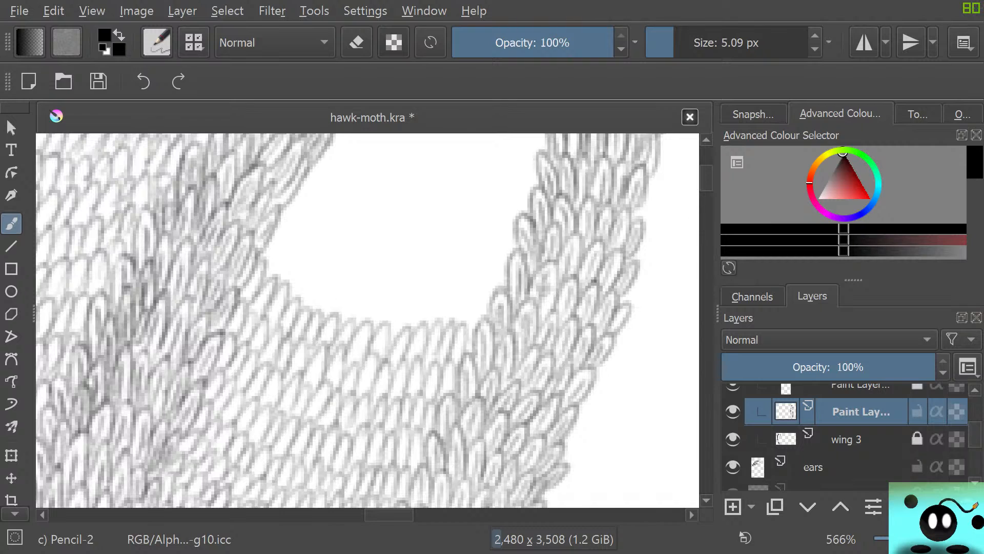
{"action": "left_click_drag", "start_coordinate": [707, 178], "coordinate": [706, 173]}
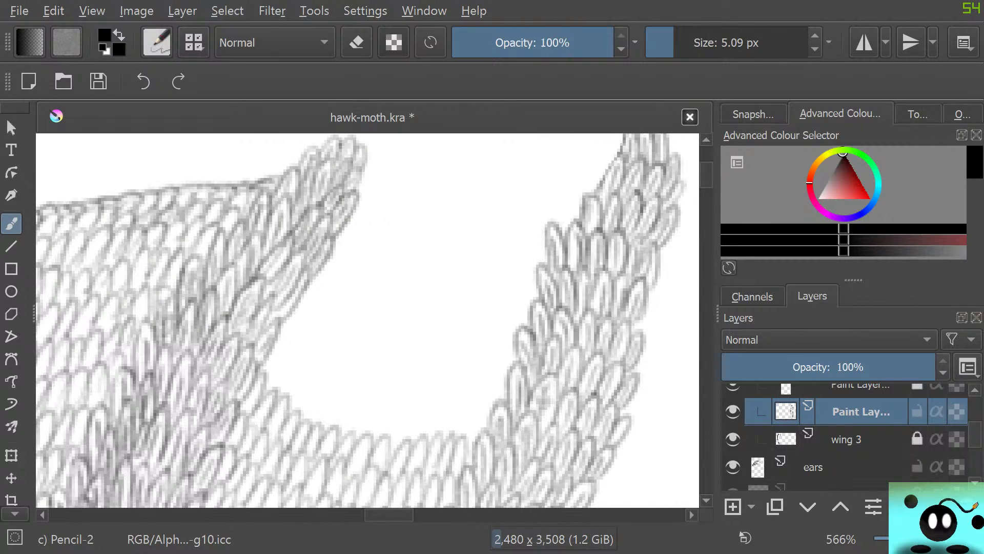
{"action": "mouse_move", "coordinate": [262, 354]}
{"action": "left_mouse_down"}
{"action": "mouse_move", "coordinate": [275, 374]}
{"action": "mouse_move", "coordinate": [270, 400]}
{"action": "mouse_move", "coordinate": [291, 419]}
{"action": "mouse_move", "coordinate": [308, 405]}
{"action": "mouse_move", "coordinate": [288, 418]}
{"action": "left_mouse_up"}
Open the brush settings, select the Dry Bristles preset for comparison and switch back to Pencil-2
{"action": "left_click", "coordinate": [157, 42]}
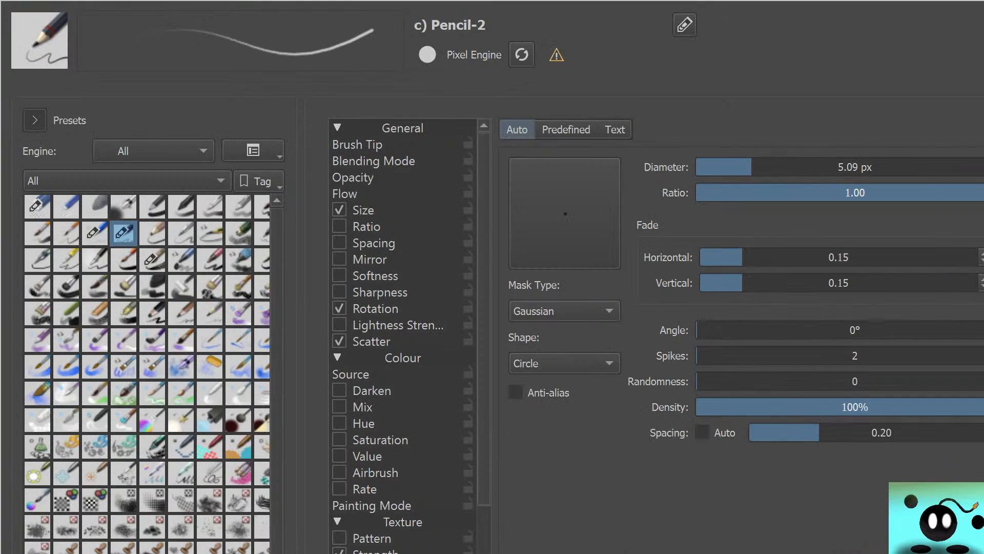
{"action": "left_click", "coordinate": [210, 287]}
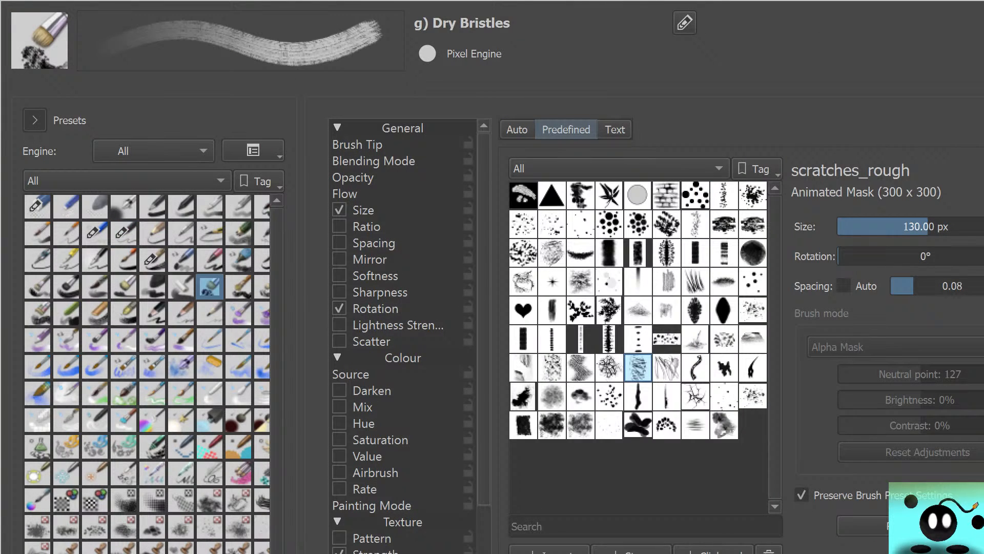
{"action": "left_click", "coordinate": [124, 233]}
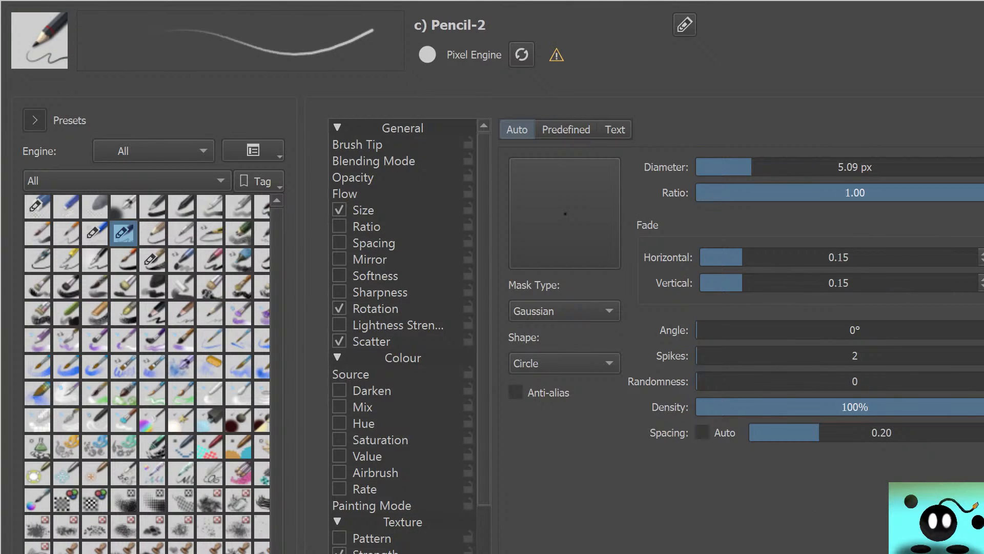
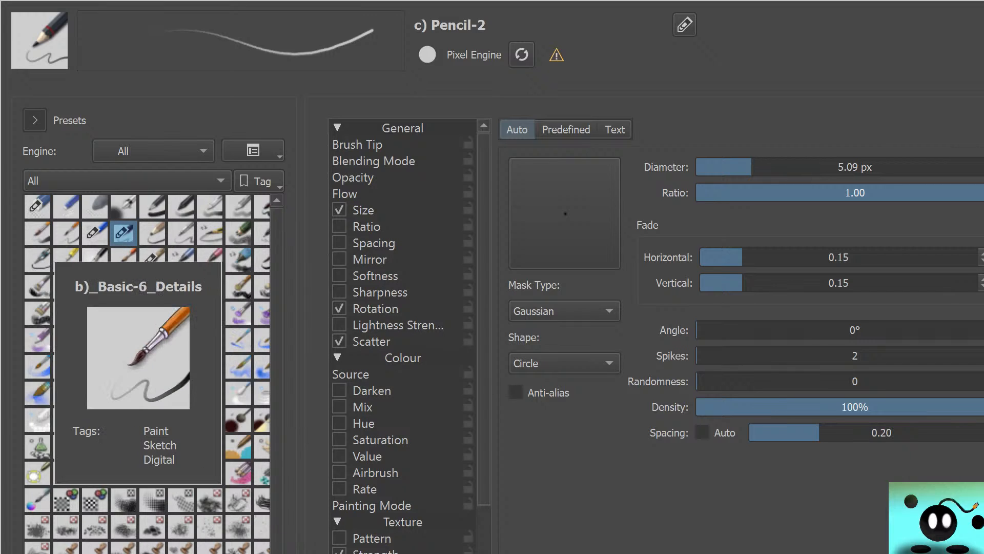
Close the brush settings and draw several rows of Pencil-2 scales across the lower part of the remaining white gap between the wing strips
{"action": "key", "text": "Escape"}
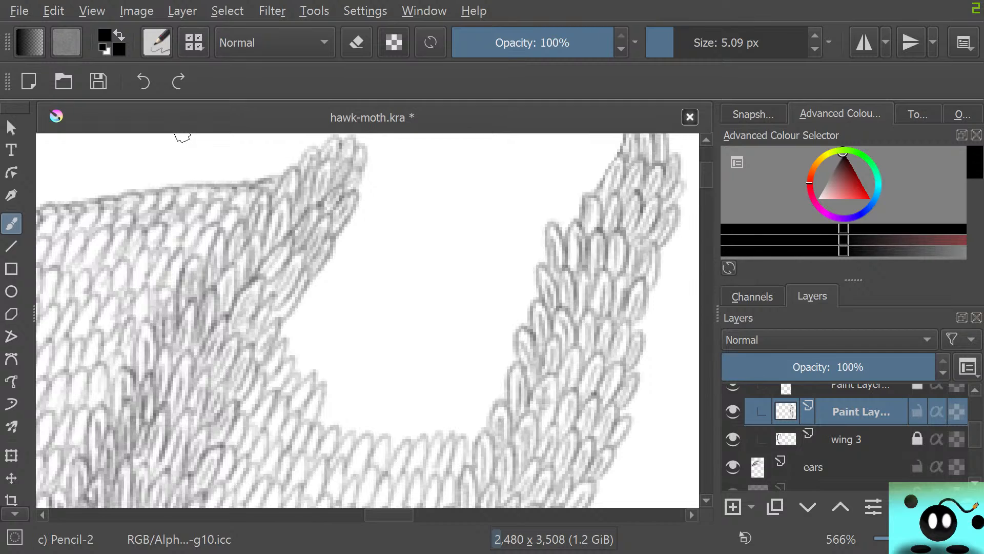
{"action": "mouse_move", "coordinate": [314, 406]}
{"action": "left_mouse_down"}
{"action": "mouse_move", "coordinate": [325, 434]}
{"action": "mouse_move", "coordinate": [344, 401]}
{"action": "mouse_move", "coordinate": [349, 424]}
{"action": "mouse_move", "coordinate": [366, 402]}
{"action": "mouse_move", "coordinate": [365, 435]}
{"action": "mouse_move", "coordinate": [379, 442]}
{"action": "mouse_move", "coordinate": [387, 422]}
{"action": "mouse_move", "coordinate": [395, 437]}
{"action": "mouse_move", "coordinate": [418, 402]}
{"action": "mouse_move", "coordinate": [408, 444]}
{"action": "mouse_move", "coordinate": [437, 452]}
{"action": "mouse_move", "coordinate": [452, 415]}
{"action": "mouse_move", "coordinate": [434, 435]}
{"action": "mouse_move", "coordinate": [455, 436]}
{"action": "mouse_move", "coordinate": [458, 412]}
{"action": "mouse_move", "coordinate": [474, 450]}
{"action": "left_mouse_up"}
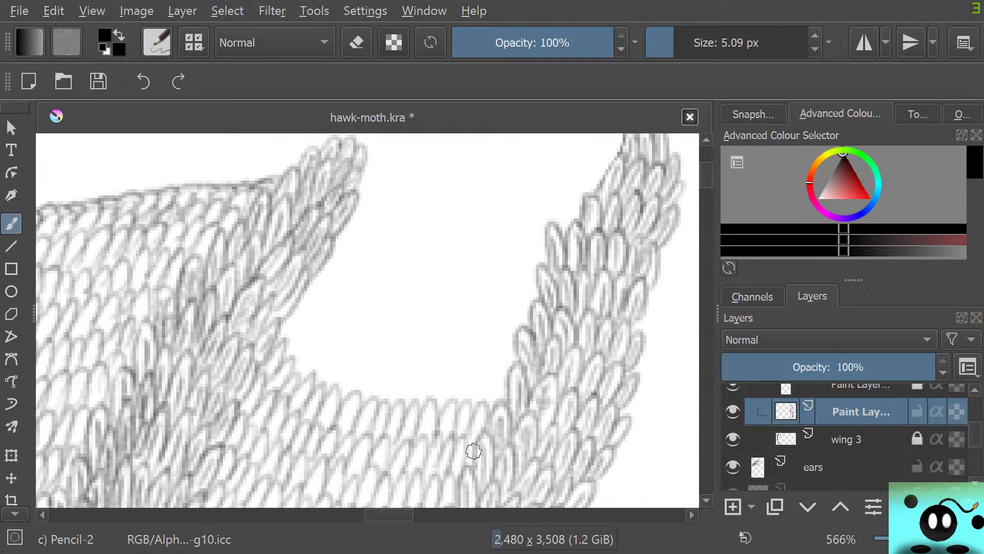
{"action": "mouse_move", "coordinate": [474, 451]}
{"action": "left_mouse_down"}
{"action": "mouse_move", "coordinate": [300, 320]}
{"action": "mouse_move", "coordinate": [282, 325]}
{"action": "mouse_move", "coordinate": [289, 363]}
{"action": "mouse_move", "coordinate": [305, 370]}
{"action": "mouse_move", "coordinate": [314, 352]}
{"action": "mouse_move", "coordinate": [329, 380]}
{"action": "left_mouse_up"}
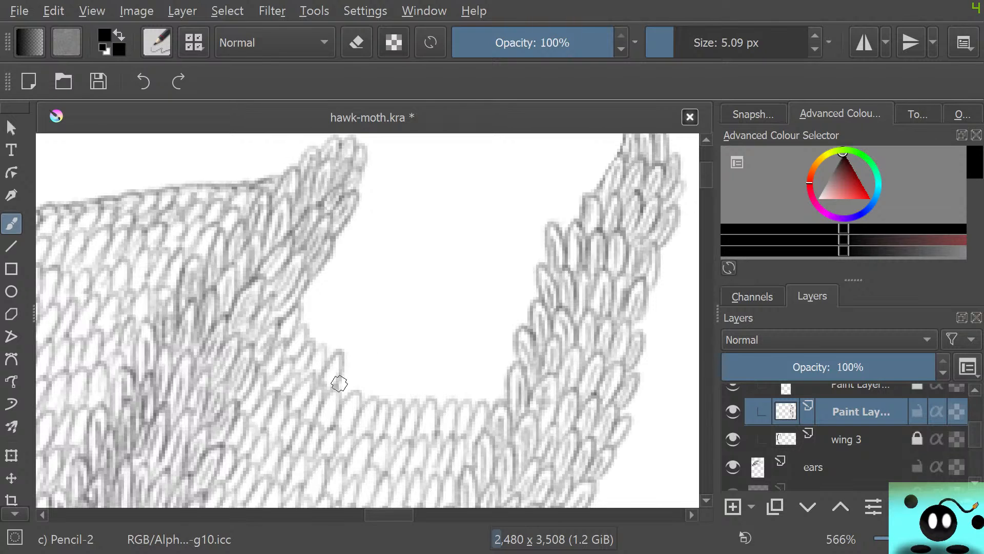
{"action": "mouse_move", "coordinate": [338, 382]}
{"action": "left_mouse_down"}
{"action": "mouse_move", "coordinate": [375, 377]}
{"action": "mouse_move", "coordinate": [377, 353]}
{"action": "mouse_move", "coordinate": [387, 391]}
{"action": "mouse_move", "coordinate": [418, 404]}
{"action": "mouse_move", "coordinate": [455, 400]}
{"action": "mouse_move", "coordinate": [461, 385]}
{"action": "mouse_move", "coordinate": [467, 405]}
{"action": "mouse_move", "coordinate": [483, 409]}
{"action": "mouse_move", "coordinate": [490, 367]}
{"action": "mouse_move", "coordinate": [505, 405]}
{"action": "left_mouse_up"}
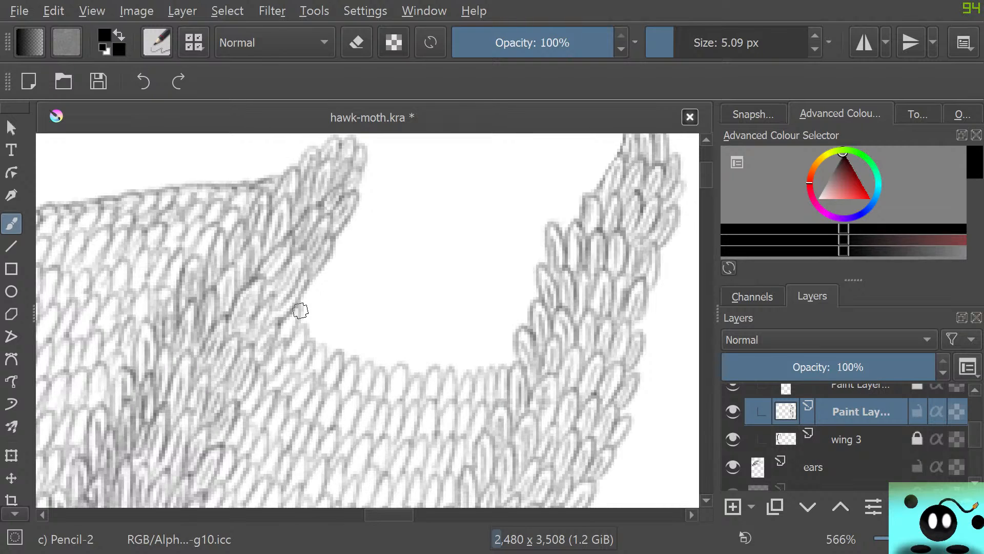
{"action": "mouse_move", "coordinate": [301, 309]}
{"action": "left_mouse_down"}
{"action": "mouse_move", "coordinate": [310, 284]}
{"action": "mouse_move", "coordinate": [300, 324]}
{"action": "mouse_move", "coordinate": [309, 332]}
{"action": "mouse_move", "coordinate": [327, 304]}
{"action": "mouse_move", "coordinate": [318, 342]}
{"action": "mouse_move", "coordinate": [330, 359]}
{"action": "mouse_move", "coordinate": [369, 349]}
{"action": "mouse_move", "coordinate": [366, 360]}
{"action": "mouse_move", "coordinate": [377, 334]}
{"action": "mouse_move", "coordinate": [379, 369]}
{"action": "mouse_move", "coordinate": [395, 389]}
{"action": "mouse_move", "coordinate": [416, 358]}
{"action": "mouse_move", "coordinate": [415, 372]}
{"action": "mouse_move", "coordinate": [452, 359]}
{"action": "mouse_move", "coordinate": [451, 369]}
{"action": "mouse_move", "coordinate": [468, 377]}
{"action": "mouse_move", "coordinate": [485, 342]}
{"action": "mouse_move", "coordinate": [497, 368]}
{"action": "mouse_move", "coordinate": [507, 363]}
{"action": "mouse_move", "coordinate": [493, 350]}
{"action": "mouse_move", "coordinate": [506, 360]}
{"action": "mouse_move", "coordinate": [518, 322]}
{"action": "left_mouse_up"}
Continue stacking overlapping Pencil-2 scale rows upward in the gap and start another row beside the left wing strip
{"action": "mouse_move", "coordinate": [333, 265]}
{"action": "left_mouse_down"}
{"action": "mouse_move", "coordinate": [326, 286]}
{"action": "mouse_move", "coordinate": [339, 274]}
{"action": "mouse_move", "coordinate": [328, 307]}
{"action": "mouse_move", "coordinate": [335, 334]}
{"action": "mouse_move", "coordinate": [340, 324]}
{"action": "mouse_move", "coordinate": [356, 329]}
{"action": "mouse_move", "coordinate": [377, 298]}
{"action": "mouse_move", "coordinate": [383, 340]}
{"action": "mouse_move", "coordinate": [411, 368]}
{"action": "mouse_move", "coordinate": [408, 336]}
{"action": "mouse_move", "coordinate": [424, 332]}
{"action": "mouse_move", "coordinate": [433, 310]}
{"action": "mouse_move", "coordinate": [435, 365]}
{"action": "mouse_move", "coordinate": [451, 329]}
{"action": "mouse_move", "coordinate": [440, 338]}
{"action": "mouse_move", "coordinate": [451, 345]}
{"action": "mouse_move", "coordinate": [475, 307]}
{"action": "mouse_move", "coordinate": [480, 351]}
{"action": "left_mouse_up"}
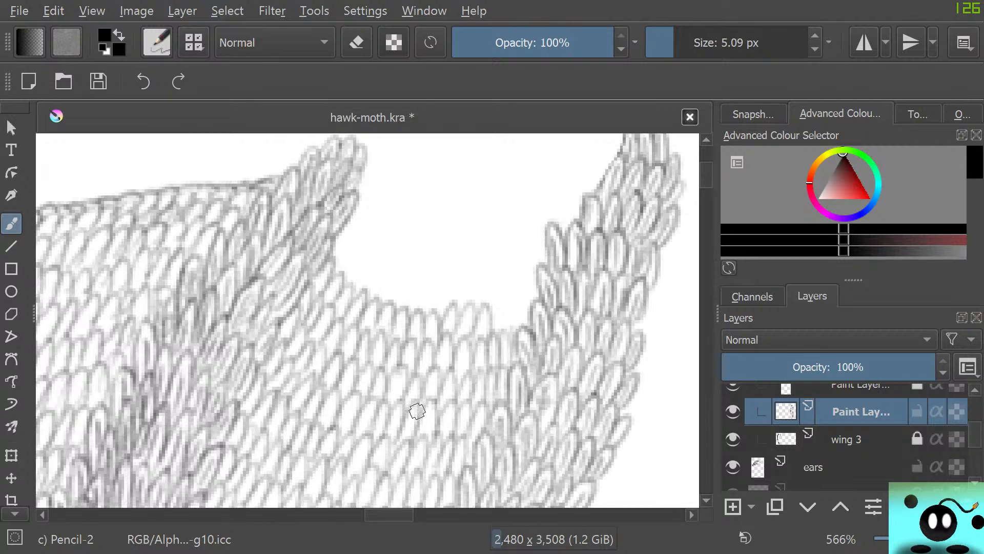
{"action": "mouse_move", "coordinate": [490, 320]}
{"action": "left_mouse_down"}
{"action": "mouse_move", "coordinate": [497, 305]}
{"action": "mouse_move", "coordinate": [514, 334]}
{"action": "left_mouse_up"}
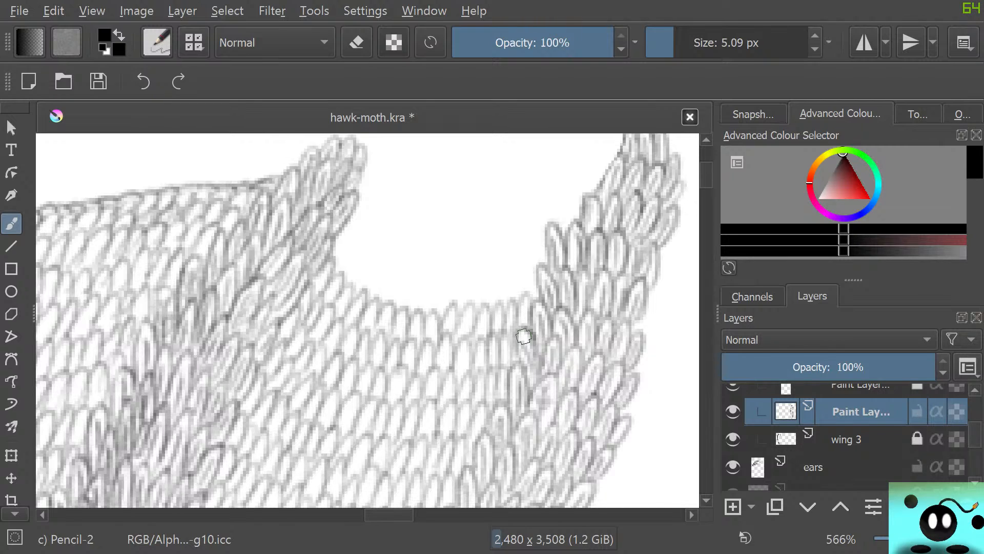
{"action": "mouse_move", "coordinate": [328, 231]}
{"action": "left_mouse_down"}
{"action": "mouse_move", "coordinate": [333, 266]}
{"action": "mouse_move", "coordinate": [359, 243]}
{"action": "mouse_move", "coordinate": [344, 273]}
{"action": "mouse_move", "coordinate": [371, 284]}
{"action": "mouse_move", "coordinate": [362, 287]}
{"action": "mouse_move", "coordinate": [371, 305]}
{"action": "mouse_move", "coordinate": [395, 270]}
{"action": "mouse_move", "coordinate": [385, 309]}
{"action": "mouse_move", "coordinate": [406, 306]}
{"action": "mouse_move", "coordinate": [416, 285]}
{"action": "mouse_move", "coordinate": [423, 312]}
{"action": "mouse_move", "coordinate": [439, 286]}
{"action": "mouse_move", "coordinate": [434, 306]}
{"action": "mouse_move", "coordinate": [453, 312]}
{"action": "mouse_move", "coordinate": [465, 265]}
{"action": "mouse_move", "coordinate": [477, 298]}
{"action": "mouse_move", "coordinate": [487, 274]}
{"action": "mouse_move", "coordinate": [483, 302]}
{"action": "mouse_move", "coordinate": [499, 302]}
{"action": "mouse_move", "coordinate": [518, 278]}
{"action": "mouse_move", "coordinate": [525, 298]}
{"action": "left_mouse_up"}
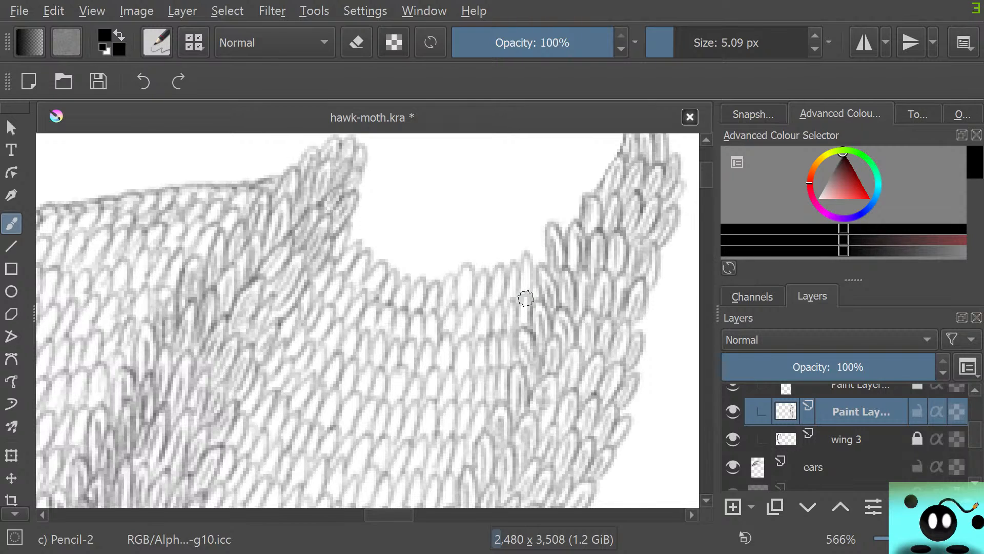
{"action": "mouse_move", "coordinate": [352, 213]}
{"action": "left_mouse_down"}
{"action": "mouse_move", "coordinate": [353, 252]}
{"action": "mouse_move", "coordinate": [386, 223]}
{"action": "mouse_move", "coordinate": [340, 253]}
{"action": "mouse_move", "coordinate": [395, 244]}
{"action": "mouse_move", "coordinate": [377, 254]}
{"action": "mouse_move", "coordinate": [388, 269]}
{"action": "mouse_move", "coordinate": [408, 240]}
{"action": "mouse_move", "coordinate": [415, 281]}
{"action": "mouse_move", "coordinate": [438, 266]}
{"action": "mouse_move", "coordinate": [440, 292]}
{"action": "mouse_move", "coordinate": [476, 238]}
{"action": "mouse_move", "coordinate": [483, 277]}
{"action": "mouse_move", "coordinate": [508, 263]}
{"action": "mouse_move", "coordinate": [516, 228]}
{"action": "mouse_move", "coordinate": [518, 264]}
{"action": "mouse_move", "coordinate": [546, 241]}
{"action": "left_mouse_up"}
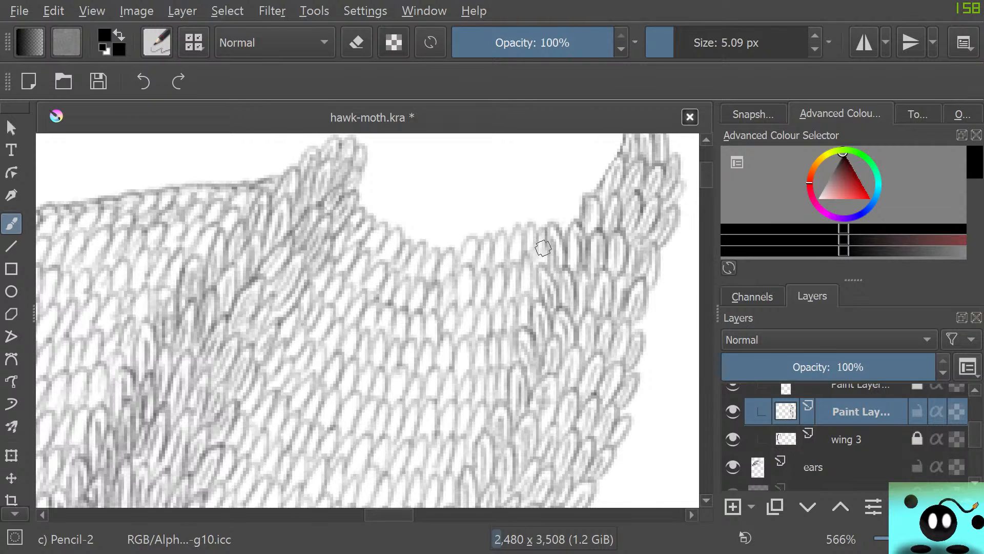
{"action": "mouse_move", "coordinate": [358, 195]}
{"action": "left_mouse_down"}
{"action": "mouse_move", "coordinate": [369, 197]}
{"action": "mouse_move", "coordinate": [369, 230]}
{"action": "left_mouse_up"}
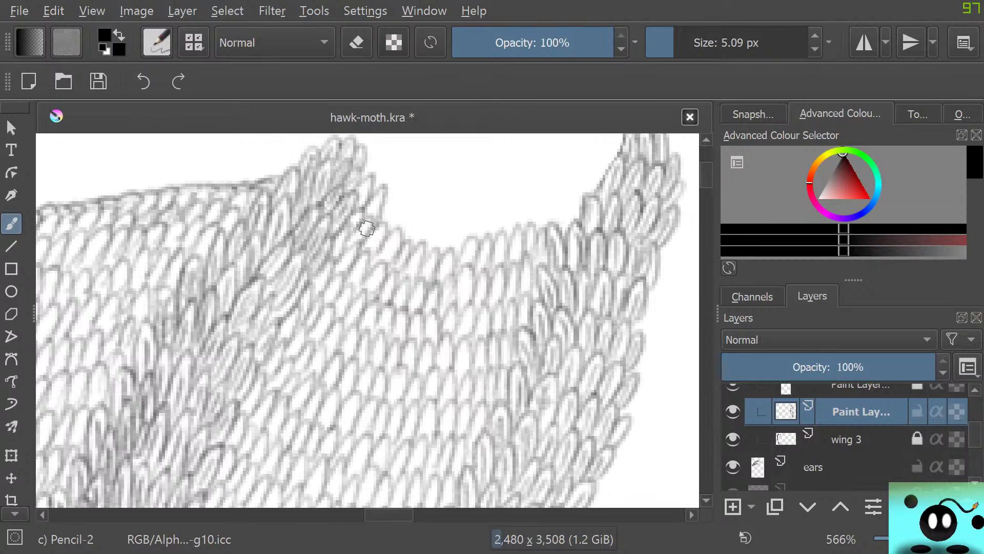
Try selecting the Basic-1 and Basic-2 Opacity presets for comparison, return to Pencil-2 and extend the topmost scale row in the gap
{"action": "key", "text": "F5"}
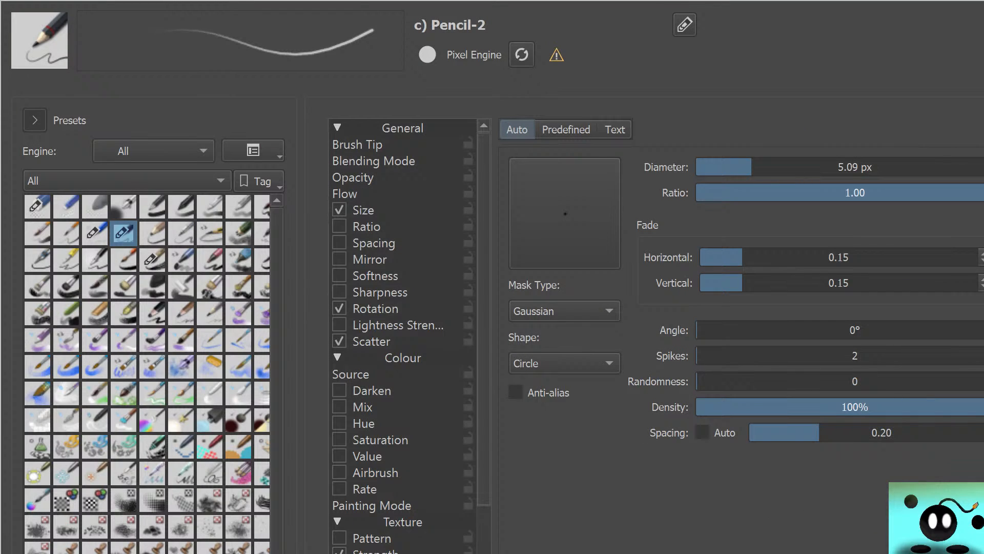
{"action": "left_click", "coordinate": [153, 207]}
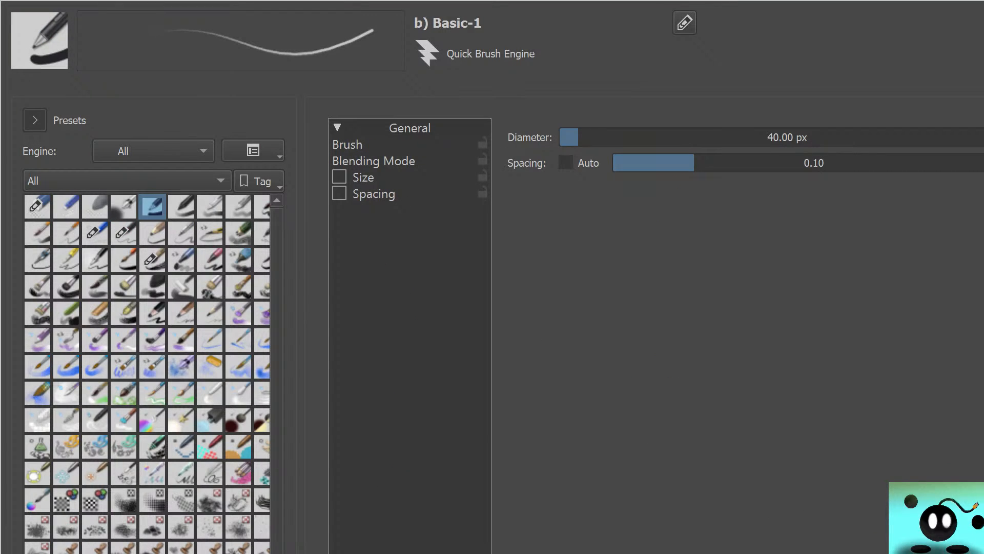
{"action": "left_click", "coordinate": [181, 207]}
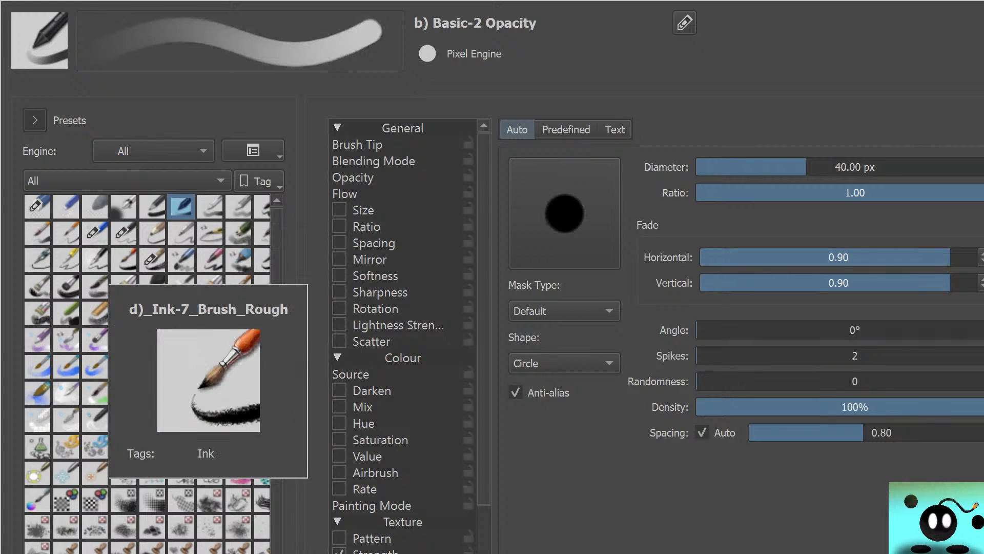
{"action": "key", "text": "Escape"}
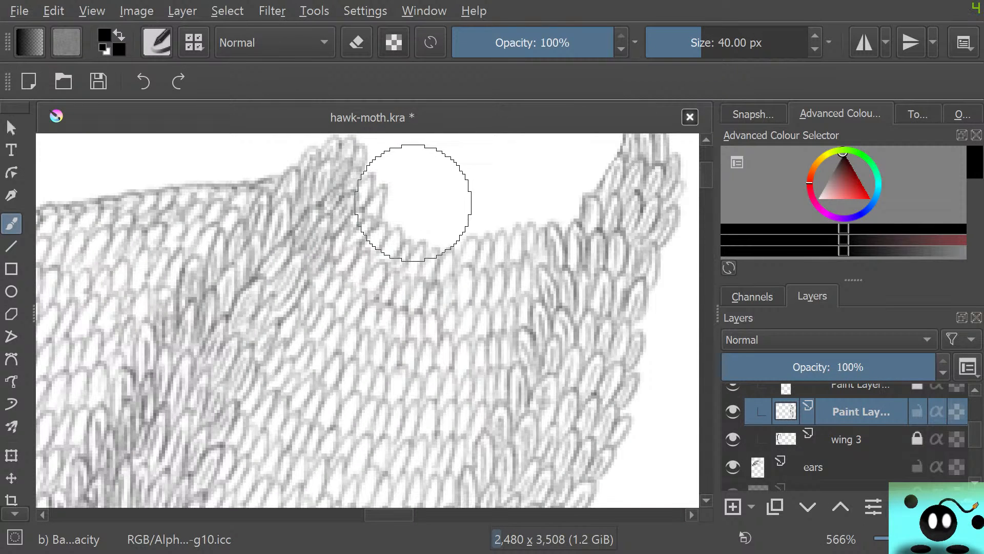
{"action": "left_click", "coordinate": [157, 42]}
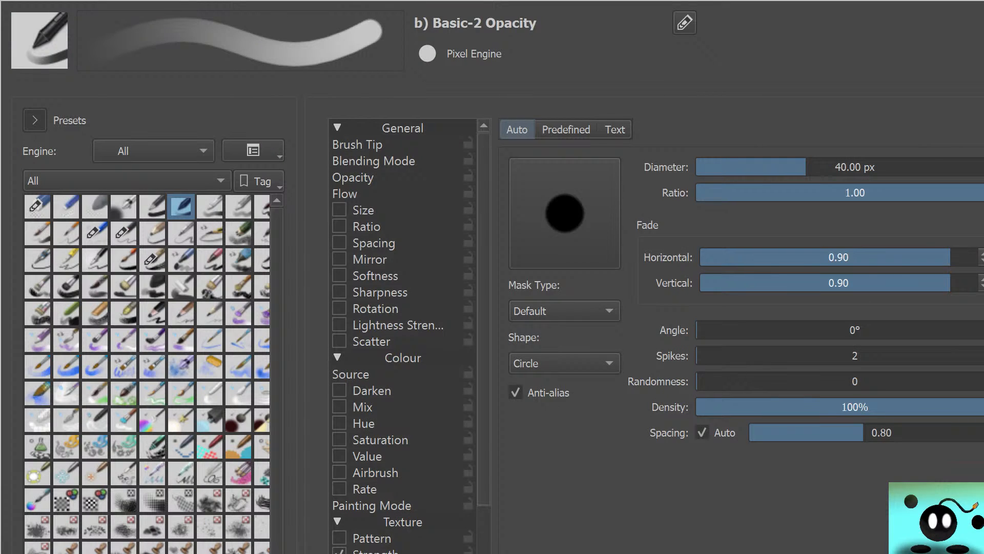
{"action": "left_click", "coordinate": [124, 234]}
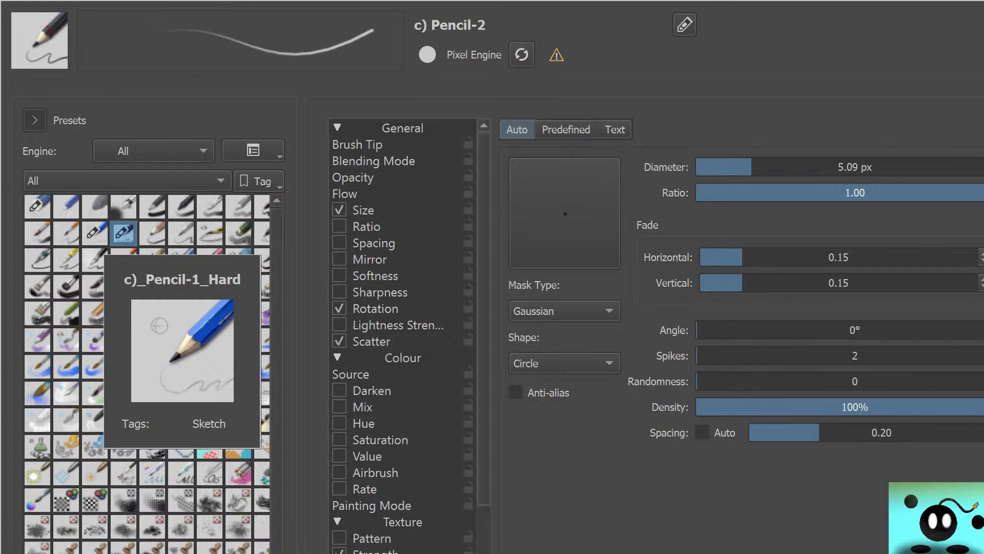
{"action": "key", "text": "Escape"}
{"action": "mouse_move", "coordinate": [394, 213]}
{"action": "left_mouse_down"}
{"action": "mouse_move", "coordinate": [402, 200]}
{"action": "mouse_move", "coordinate": [386, 202]}
{"action": "mouse_move", "coordinate": [416, 198]}
{"action": "mouse_move", "coordinate": [414, 265]}
{"action": "left_mouse_up"}
Browse the pattern library to examine the available canvas, screentone and dither textures
{"action": "left_click", "coordinate": [66, 42]}
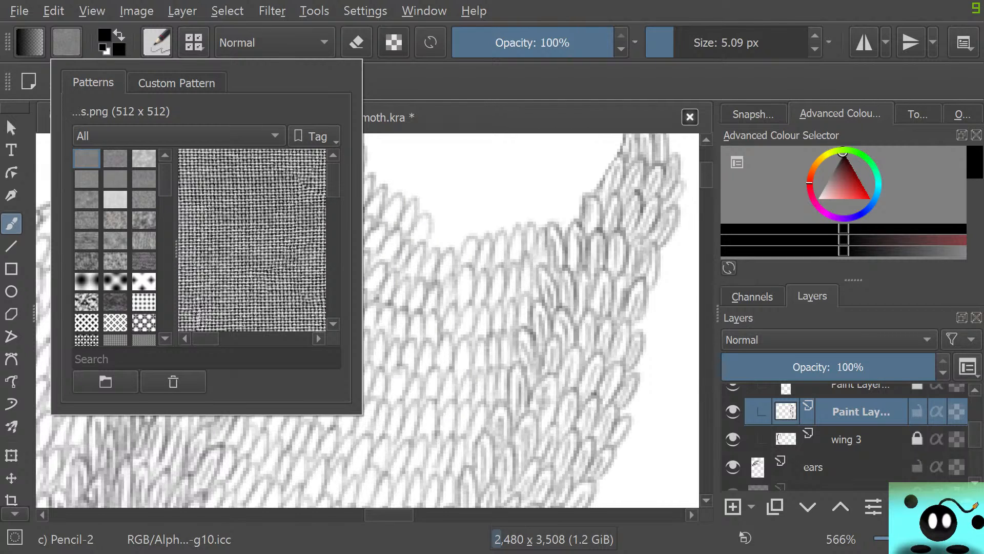
{"action": "scroll", "coordinate": [115, 246], "scroll_direction": "down", "scroll_amount": 10}
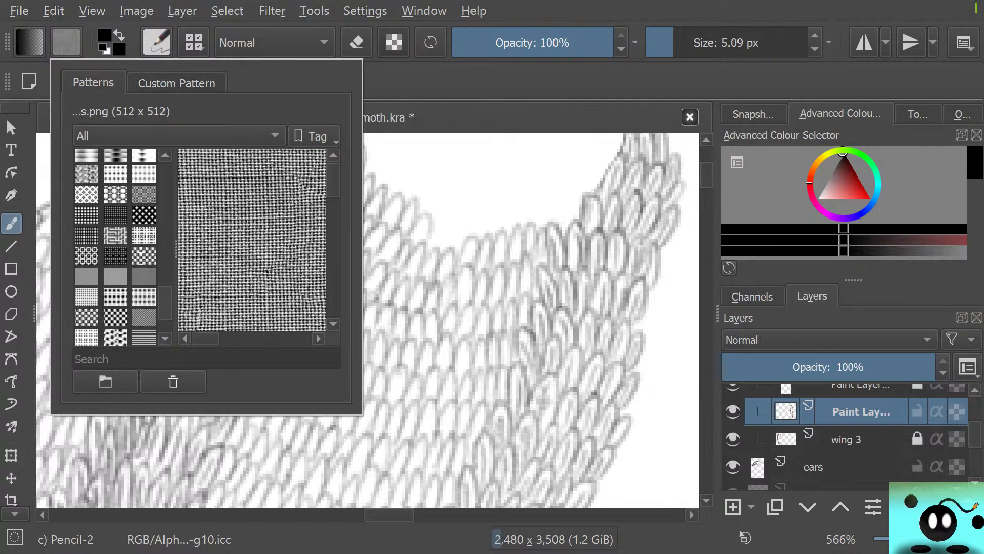
{"action": "scroll", "coordinate": [116, 246], "scroll_direction": "up", "scroll_amount": 8}
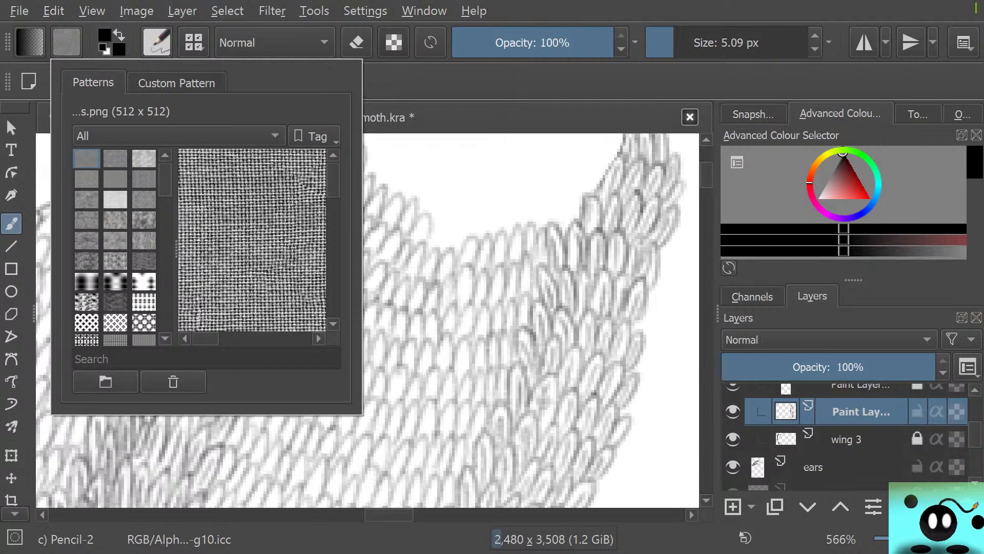
{"action": "scroll", "coordinate": [115, 246], "scroll_direction": "down", "scroll_amount": 5}
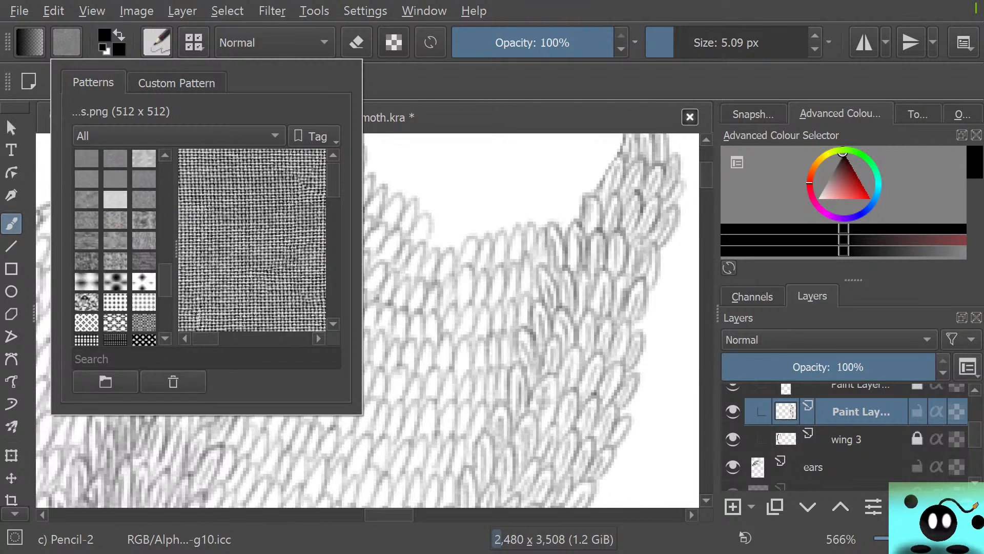
{"action": "scroll", "coordinate": [115, 246], "scroll_direction": "up", "scroll_amount": 5}
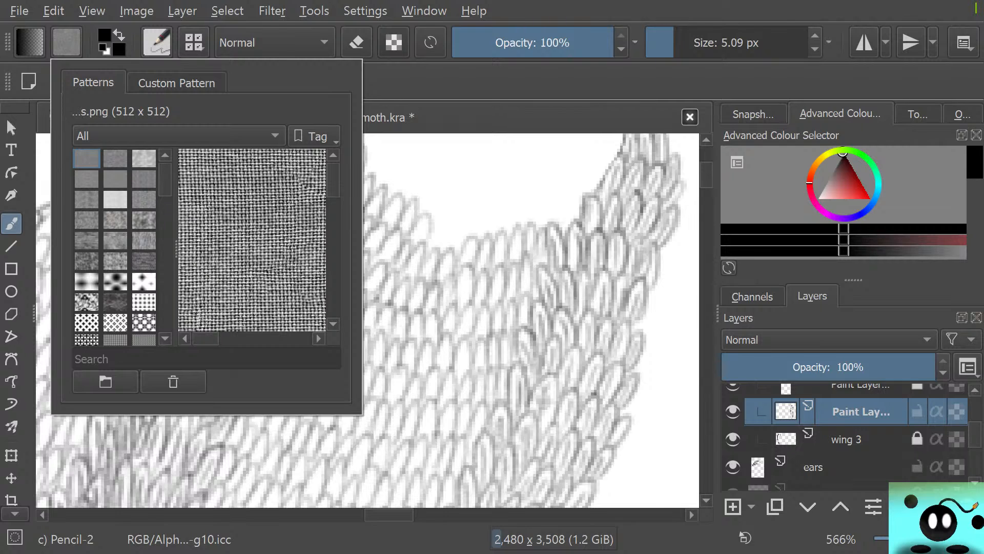
{"action": "left_click", "coordinate": [468, 166]}
Draw a Pencil-2 test stroke on blank canvas, select the second pattern in the library and draw further strokes for comparison
{"action": "left_click_drag", "start_coordinate": [389, 514], "coordinate": [272, 515]}
{"action": "left_click_drag", "start_coordinate": [169, 204], "coordinate": [207, 359]}
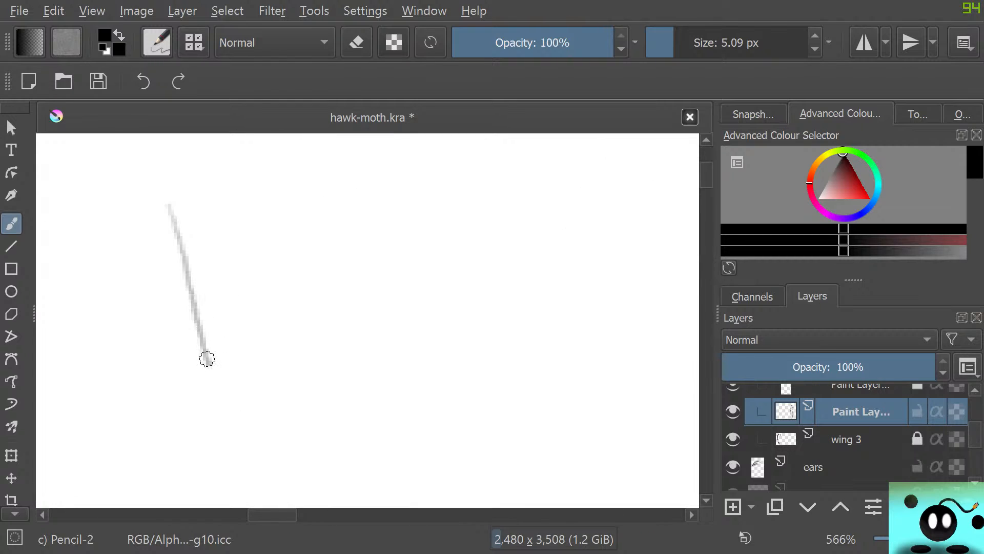
{"action": "left_click", "coordinate": [67, 43]}
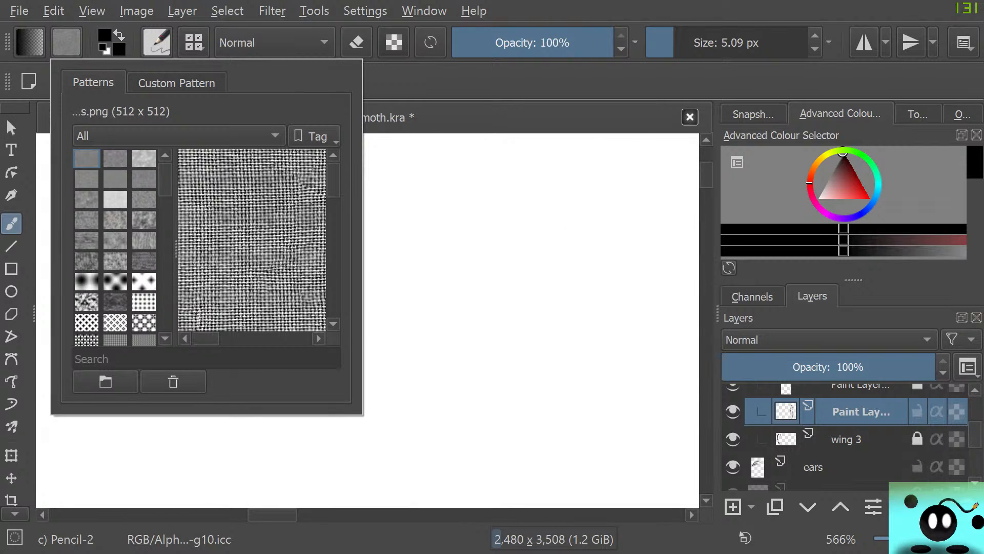
{"action": "left_click", "coordinate": [115, 159]}
{"action": "left_click", "coordinate": [461, 248]}
{"action": "left_click_drag", "start_coordinate": [463, 246], "coordinate": [447, 397]}
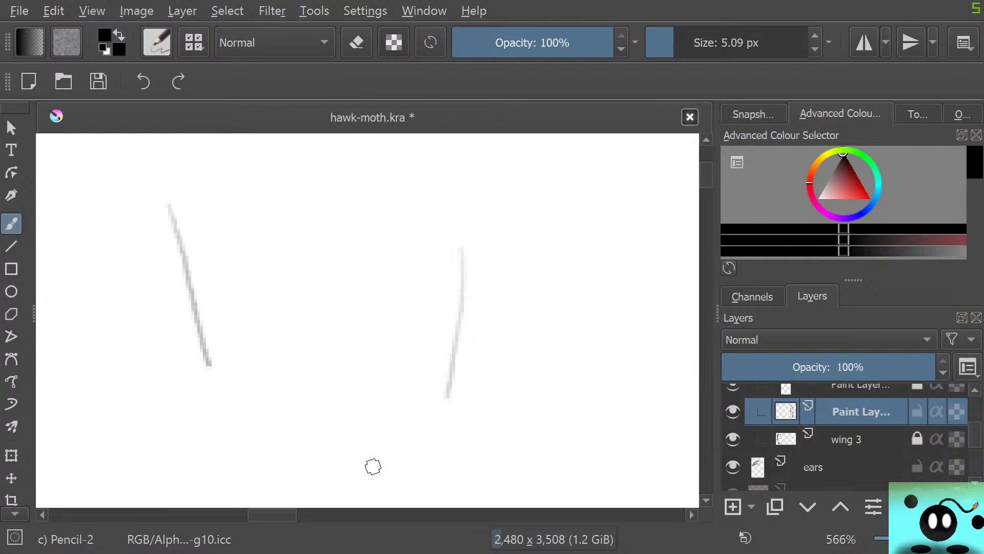
{"action": "mouse_move", "coordinate": [219, 211]}
{"action": "left_mouse_down"}
{"action": "mouse_move", "coordinate": [230, 271]}
{"action": "mouse_move", "coordinate": [213, 308]}
{"action": "mouse_move", "coordinate": [243, 383]}
{"action": "left_mouse_up"}
Set Pencil-2 to 61.59 px and paint broad test strokes, switching the pattern to 02b_WoofTissue between them
{"action": "left_click", "coordinate": [709, 43]}
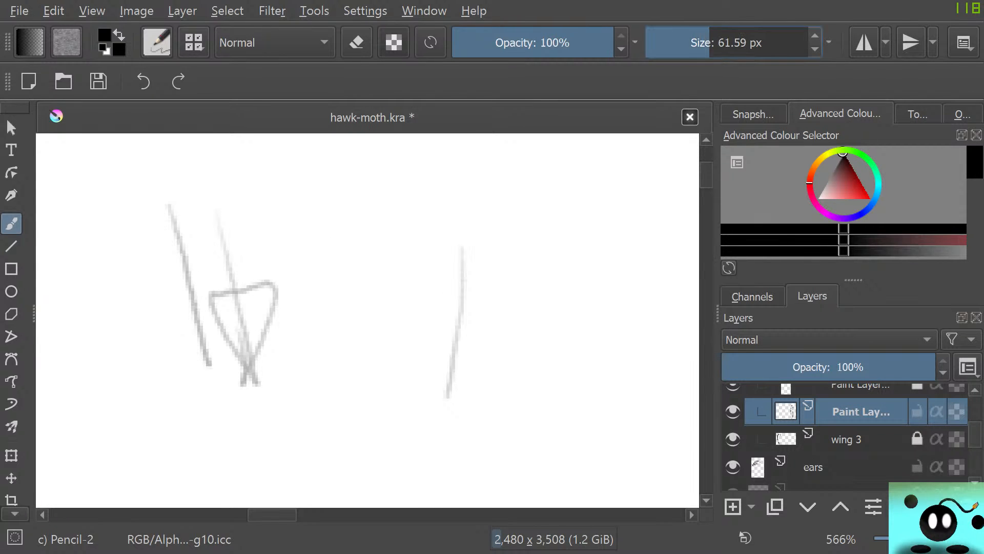
{"action": "mouse_move", "coordinate": [295, 218]}
{"action": "left_mouse_down"}
{"action": "mouse_move", "coordinate": [313, 335]}
{"action": "mouse_move", "coordinate": [310, 236]}
{"action": "mouse_move", "coordinate": [325, 308]}
{"action": "mouse_move", "coordinate": [311, 239]}
{"action": "mouse_move", "coordinate": [302, 395]}
{"action": "mouse_move", "coordinate": [347, 221]}
{"action": "mouse_move", "coordinate": [316, 428]}
{"action": "mouse_move", "coordinate": [260, 436]}
{"action": "left_mouse_up"}
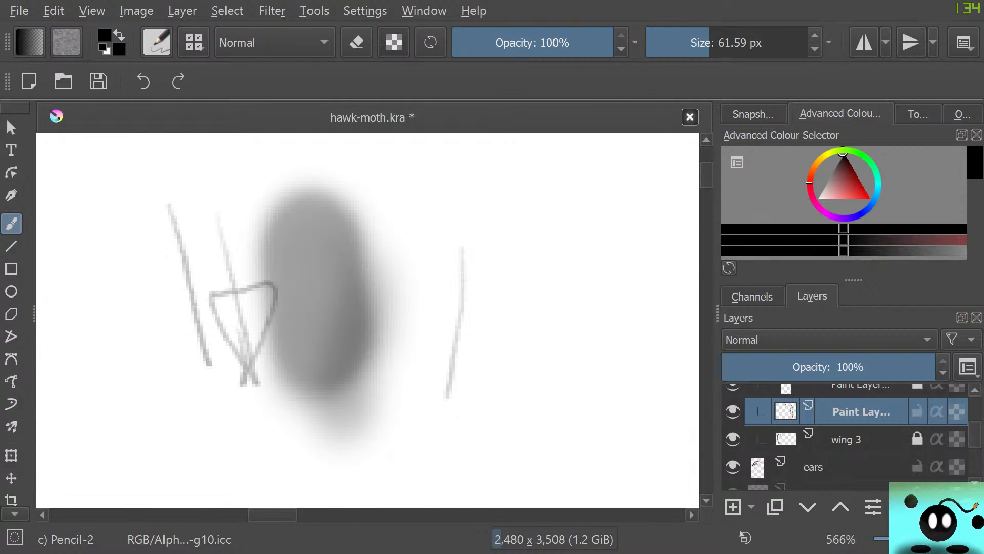
{"action": "left_click", "coordinate": [67, 43]}
{"action": "left_click", "coordinate": [144, 159]}
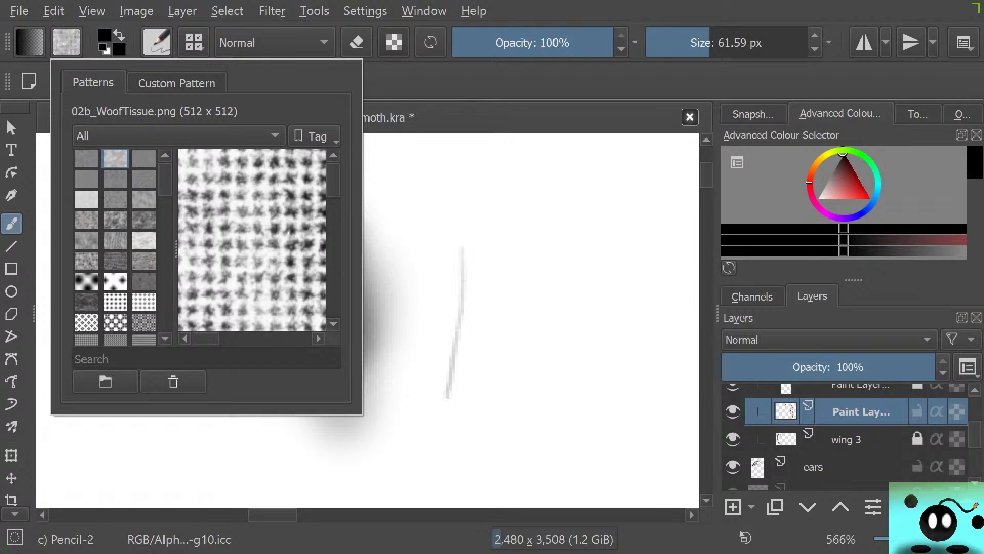
{"action": "left_click", "coordinate": [478, 226]}
{"action": "mouse_move", "coordinate": [479, 228]}
{"action": "left_mouse_down"}
{"action": "mouse_move", "coordinate": [380, 428]}
{"action": "mouse_move", "coordinate": [410, 285]}
{"action": "mouse_move", "coordinate": [354, 359]}
{"action": "left_mouse_up"}
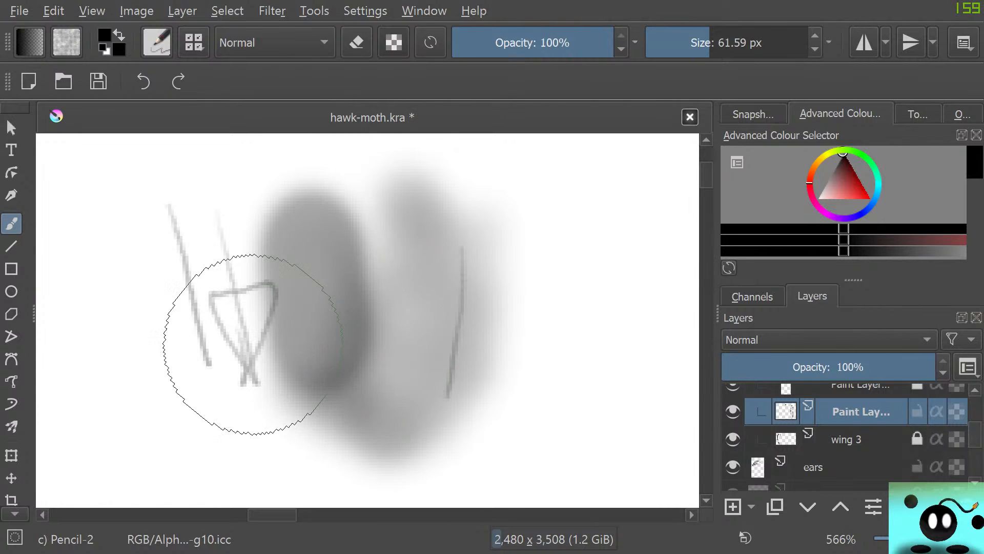
Try several other patterns, settle on DITH 0404 VERT and paint a broad Pencil-2 stroke around the lower and left test marks
{"action": "left_click", "coordinate": [67, 42]}
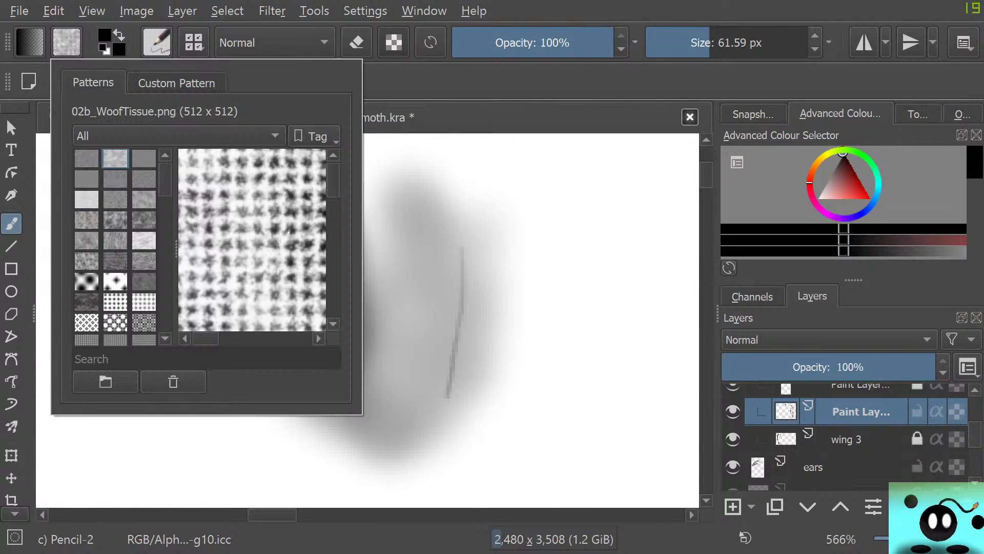
{"action": "left_click", "coordinate": [86, 159]}
{"action": "scroll", "coordinate": [115, 256], "scroll_direction": "down", "scroll_amount": 6}
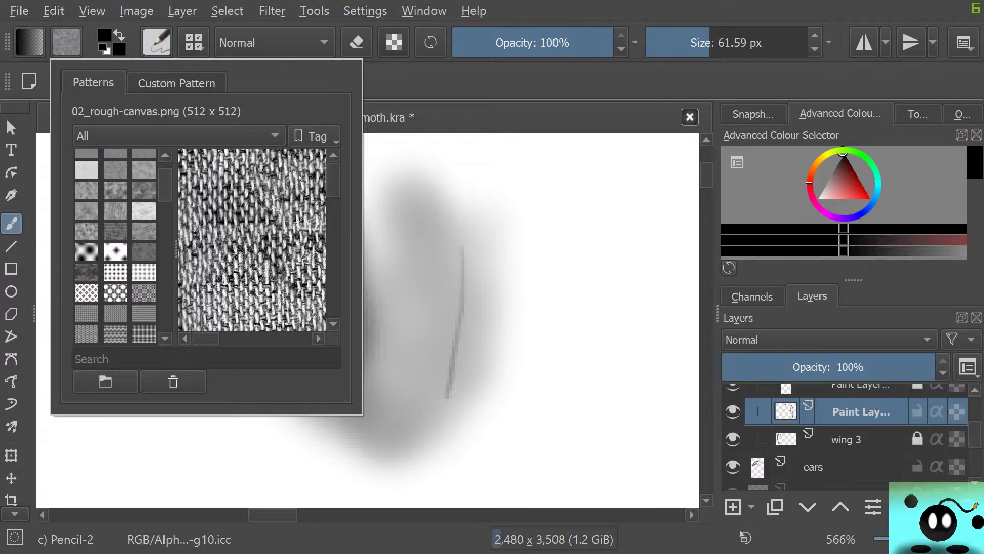
{"action": "left_click", "coordinate": [87, 273]}
{"action": "left_click", "coordinate": [116, 274]}
{"action": "left_click", "coordinate": [87, 253]}
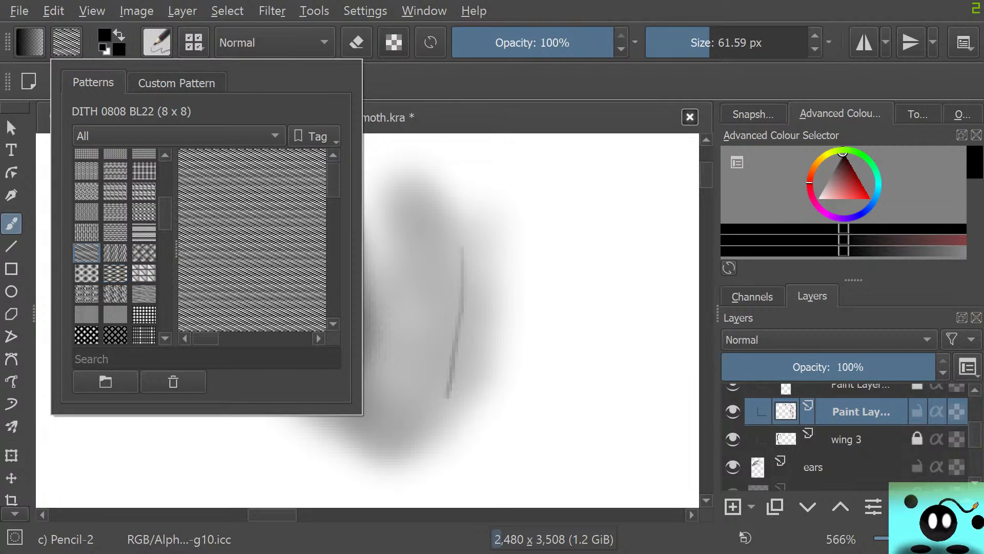
{"action": "left_click", "coordinate": [86, 232]}
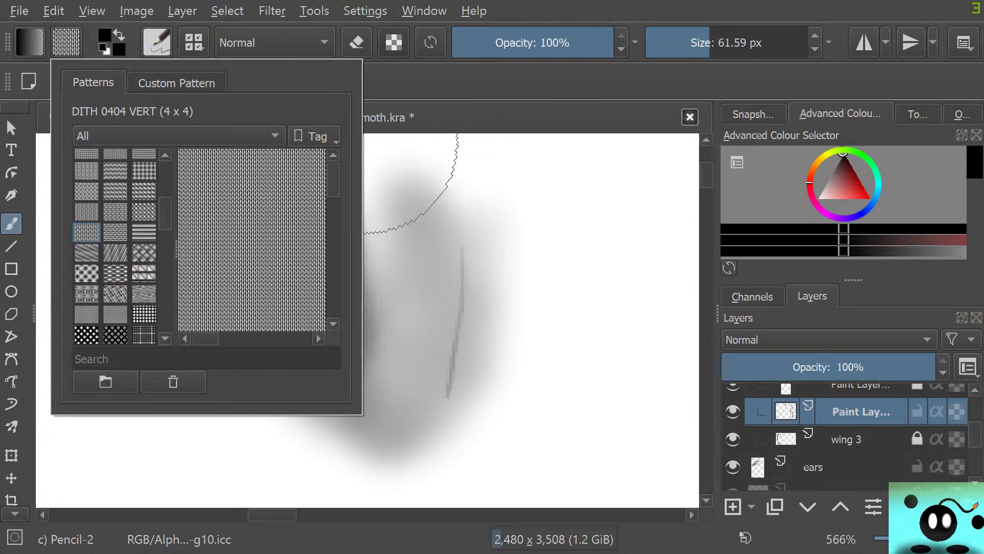
{"action": "left_click", "coordinate": [392, 138]}
{"action": "mouse_move", "coordinate": [370, 311]}
{"action": "left_mouse_down"}
{"action": "mouse_move", "coordinate": [540, 277]}
{"action": "mouse_move", "coordinate": [522, 328]}
{"action": "mouse_move", "coordinate": [408, 419]}
{"action": "mouse_move", "coordinate": [250, 421]}
{"action": "mouse_move", "coordinate": [116, 263]}
{"action": "mouse_move", "coordinate": [120, 396]}
{"action": "mouse_move", "coordinate": [124, 351]}
{"action": "left_mouse_up"}
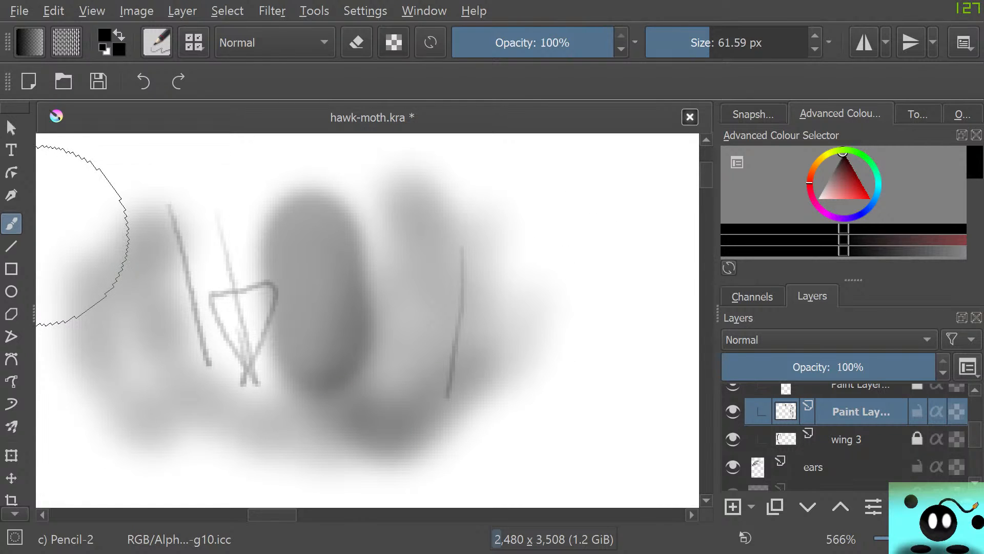
Select the 24-dynamic-screentone-B pattern and paint a broad diagonal test stroke beside the other marks
{"action": "left_click", "coordinate": [66, 42]}
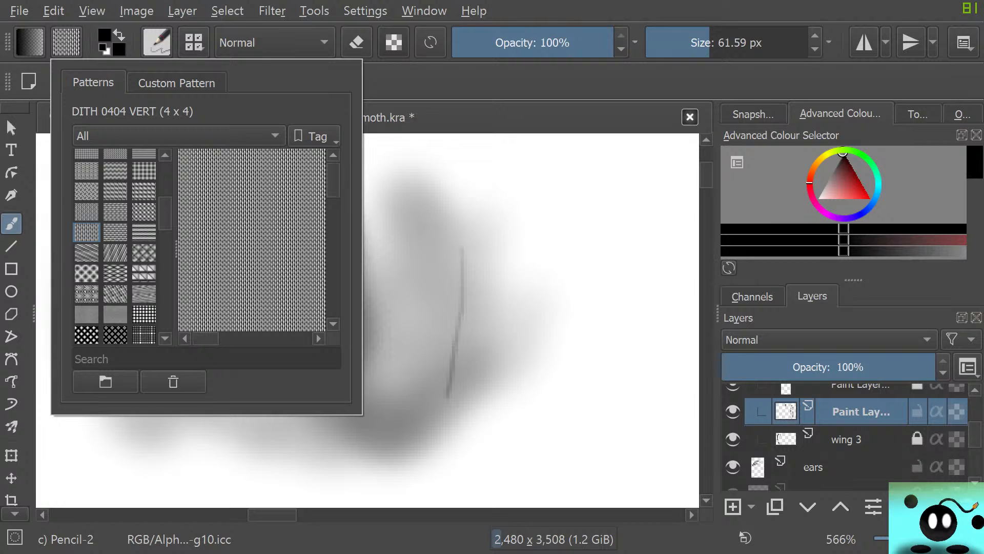
{"action": "scroll", "coordinate": [115, 246], "scroll_direction": "up", "scroll_amount": 5}
{"action": "left_click", "coordinate": [86, 159]}
{"action": "left_click", "coordinate": [86, 282]}
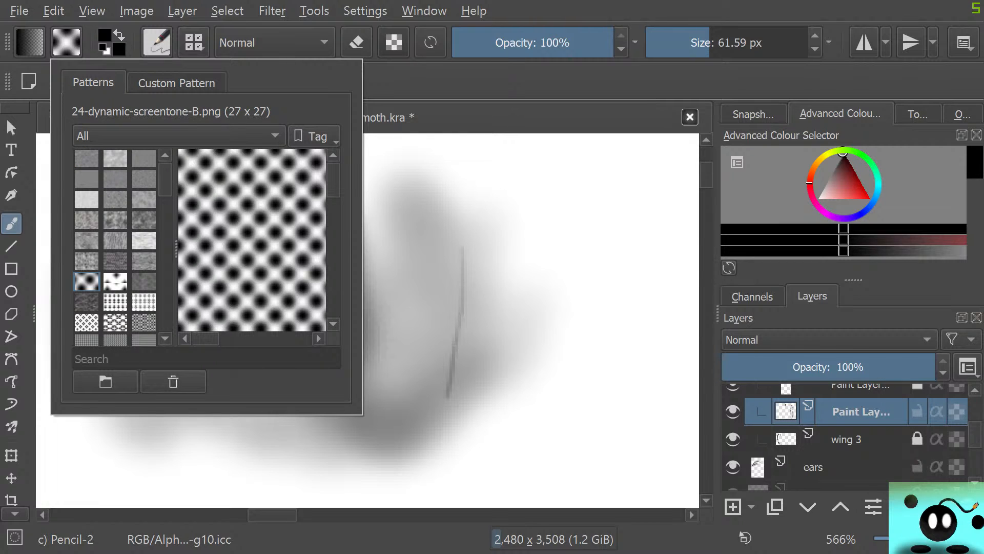
{"action": "left_click", "coordinate": [446, 135]}
{"action": "mouse_move", "coordinate": [563, 310]}
{"action": "left_mouse_down"}
{"action": "mouse_move", "coordinate": [530, 427]}
{"action": "mouse_move", "coordinate": [492, 471]}
{"action": "mouse_move", "coordinate": [542, 402]}
{"action": "mouse_move", "coordinate": [451, 418]}
{"action": "left_mouse_up"}
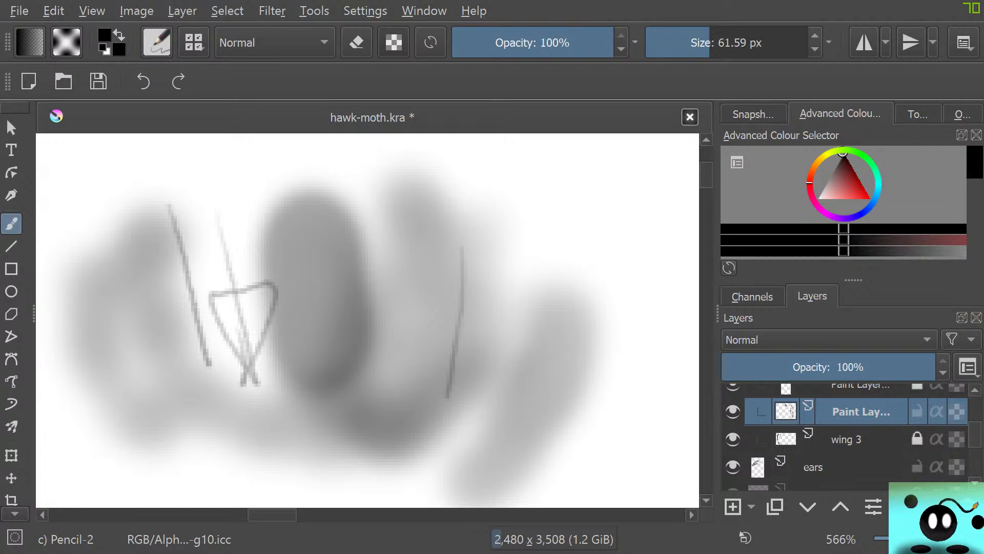
Select the 02_rough-canvas pattern and paint a broad Pencil-2 stroke over the leftmost test marks
{"action": "left_click", "coordinate": [67, 42]}
{"action": "left_click", "coordinate": [87, 159]}
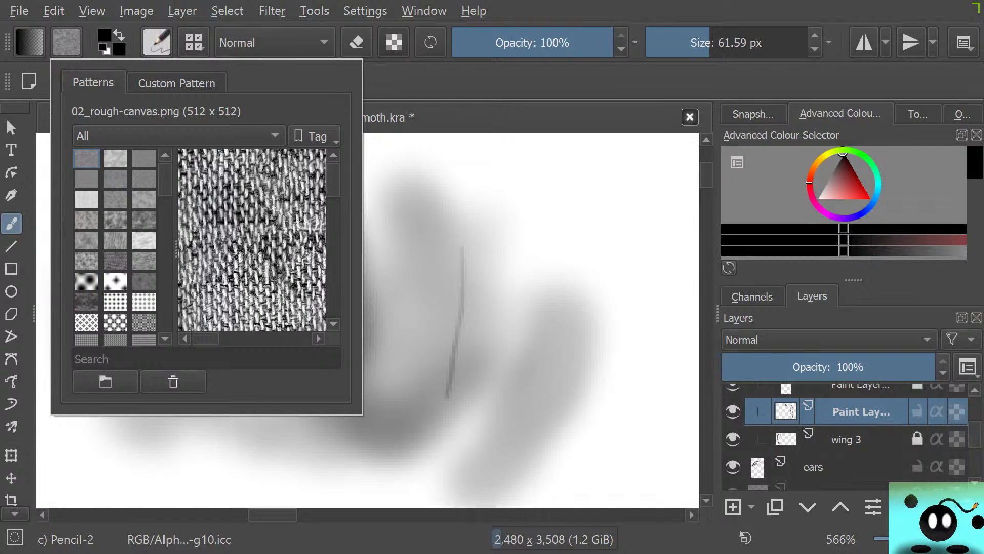
{"action": "key", "text": "Escape"}
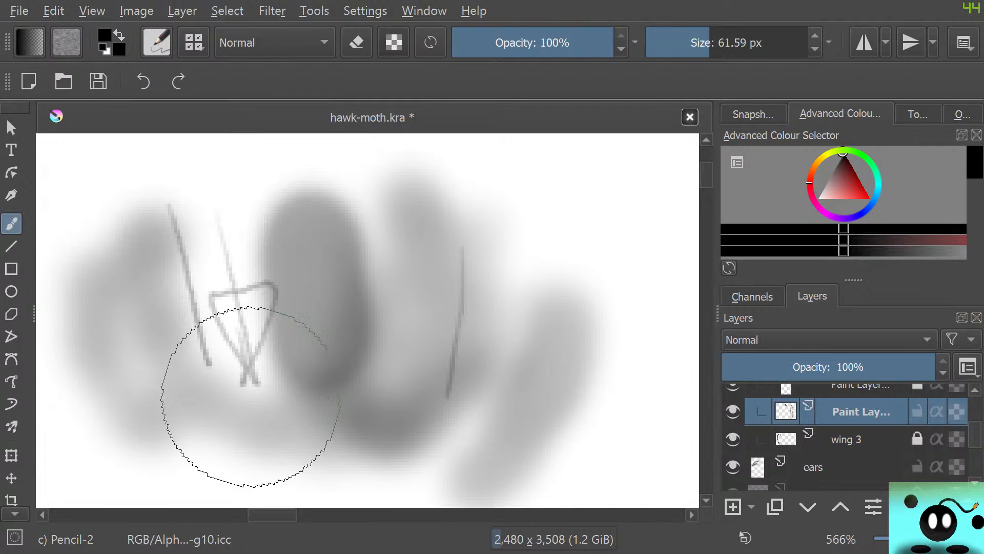
{"action": "mouse_move", "coordinate": [219, 407]}
{"action": "left_mouse_down"}
{"action": "mouse_move", "coordinate": [158, 246]}
{"action": "mouse_move", "coordinate": [103, 307]}
{"action": "left_mouse_up"}
{"action": "left_click", "coordinate": [67, 42]}
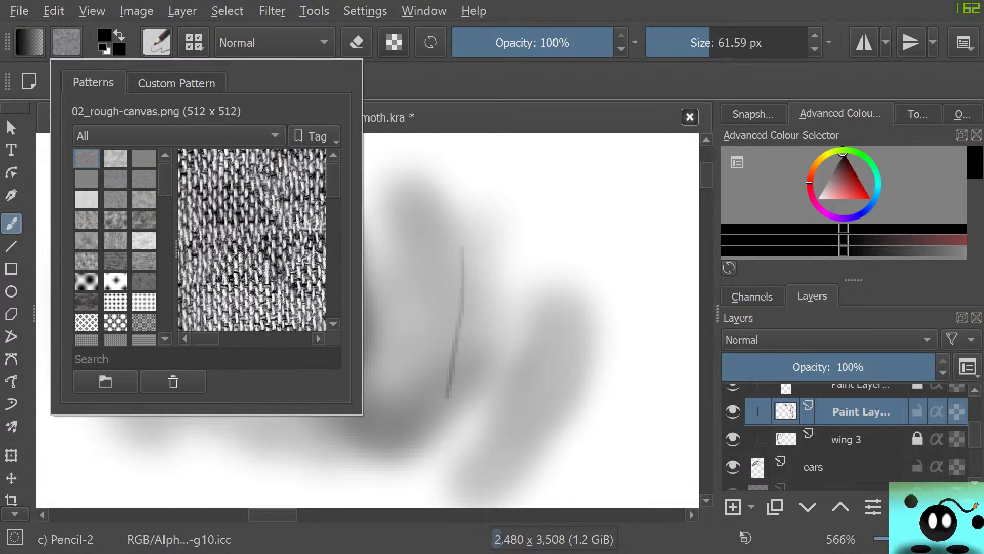
{"action": "key", "text": "Escape"}
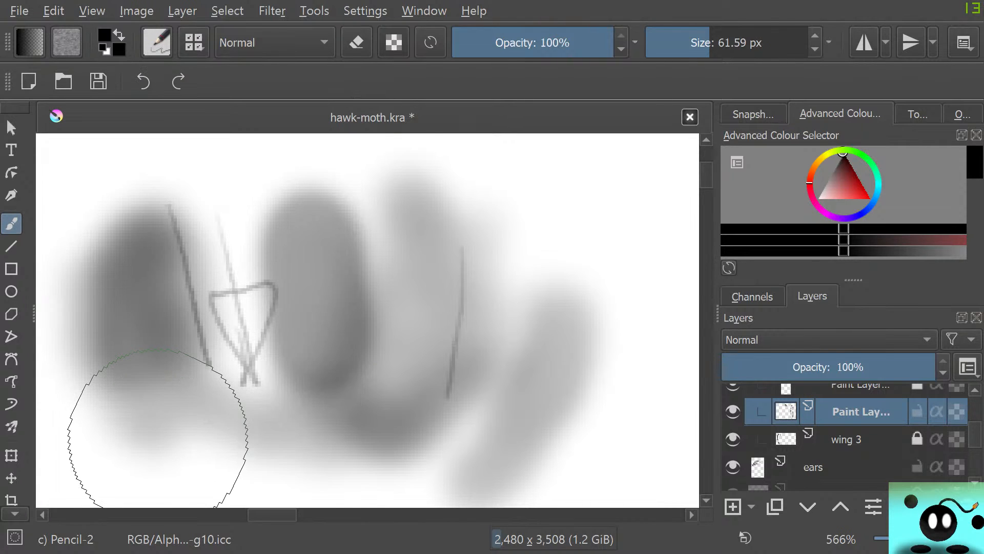
Erase all the test strokes from the blank area with the Eraser Circle brush at 45.38 px
{"action": "key", "text": "e"}
{"action": "mouse_move", "coordinate": [131, 396]}
{"action": "left_mouse_down"}
{"action": "mouse_move", "coordinate": [105, 307]}
{"action": "mouse_move", "coordinate": [97, 447]}
{"action": "mouse_move", "coordinate": [103, 297]}
{"action": "mouse_move", "coordinate": [61, 382]}
{"action": "mouse_move", "coordinate": [79, 313]}
{"action": "mouse_move", "coordinate": [118, 318]}
{"action": "left_mouse_up"}
{"action": "key", "text": "bracketright"}
{"action": "key", "text": "bracketright"}
{"action": "mouse_move", "coordinate": [139, 374]}
{"action": "left_mouse_down"}
{"action": "mouse_move", "coordinate": [121, 319]}
{"action": "mouse_move", "coordinate": [79, 319]}
{"action": "mouse_move", "coordinate": [91, 421]}
{"action": "mouse_move", "coordinate": [108, 248]}
{"action": "mouse_move", "coordinate": [128, 180]}
{"action": "mouse_move", "coordinate": [136, 321]}
{"action": "mouse_move", "coordinate": [214, 443]}
{"action": "mouse_move", "coordinate": [318, 325]}
{"action": "mouse_move", "coordinate": [345, 220]}
{"action": "mouse_move", "coordinate": [395, 279]}
{"action": "mouse_move", "coordinate": [385, 278]}
{"action": "mouse_move", "coordinate": [402, 159]}
{"action": "mouse_move", "coordinate": [516, 305]}
{"action": "mouse_move", "coordinate": [574, 310]}
{"action": "mouse_move", "coordinate": [467, 432]}
{"action": "mouse_move", "coordinate": [606, 395]}
{"action": "mouse_move", "coordinate": [464, 424]}
{"action": "mouse_move", "coordinate": [385, 462]}
{"action": "mouse_move", "coordinate": [330, 412]}
{"action": "mouse_move", "coordinate": [334, 457]}
{"action": "mouse_move", "coordinate": [280, 278]}
{"action": "left_mouse_up"}
{"action": "mouse_move", "coordinate": [405, 311]}
{"action": "left_mouse_down"}
{"action": "mouse_move", "coordinate": [500, 294]}
{"action": "mouse_move", "coordinate": [493, 245]}
{"action": "mouse_move", "coordinate": [511, 258]}
{"action": "mouse_move", "coordinate": [541, 349]}
{"action": "mouse_move", "coordinate": [508, 382]}
{"action": "left_mouse_up"}
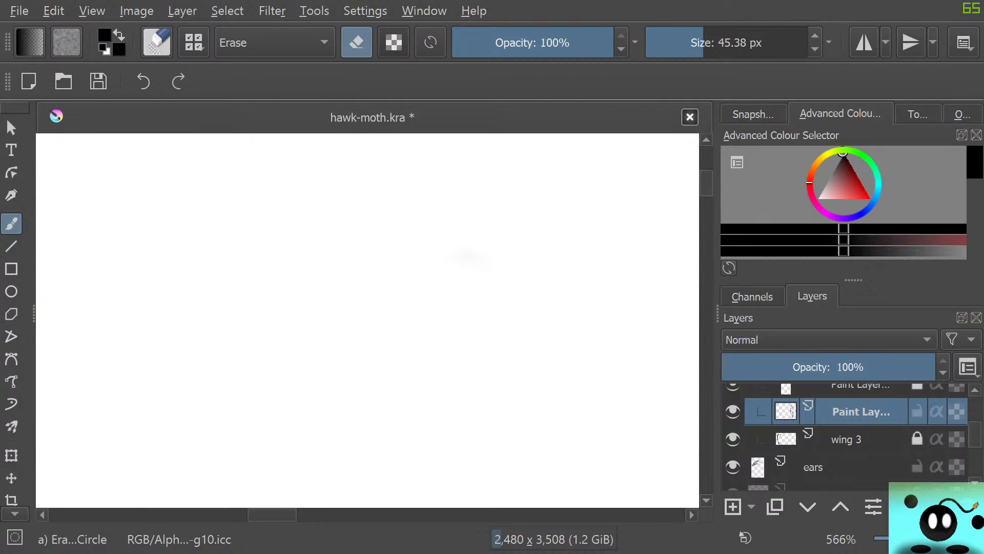
{"action": "mouse_move", "coordinate": [506, 303]}
{"action": "left_mouse_down"}
{"action": "mouse_move", "coordinate": [464, 385]}
{"action": "mouse_move", "coordinate": [502, 377]}
{"action": "mouse_move", "coordinate": [509, 312]}
{"action": "mouse_move", "coordinate": [431, 382]}
{"action": "mouse_move", "coordinate": [463, 338]}
{"action": "mouse_move", "coordinate": [378, 356]}
{"action": "left_mouse_up"}
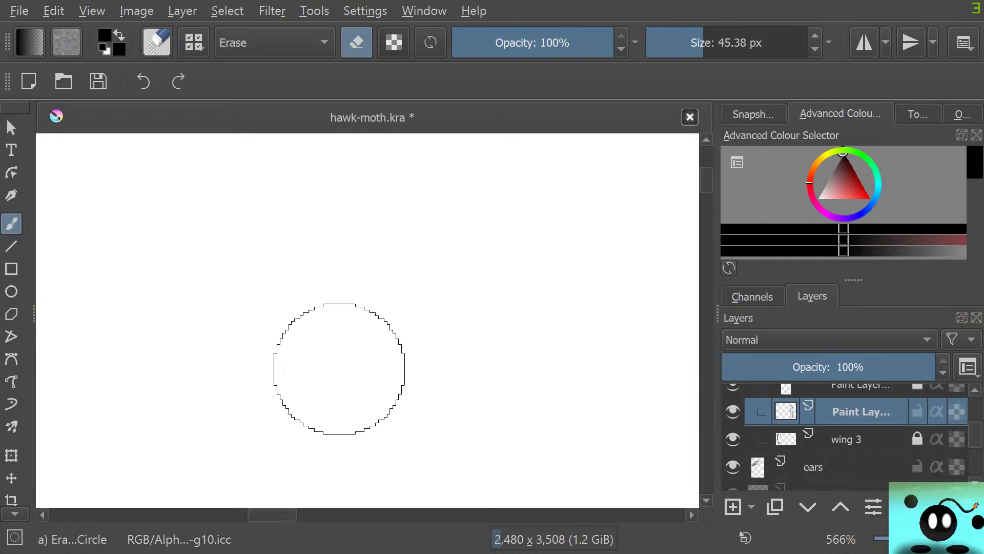
Return to the gap between the wings and switch back to Pencil-2 with its size set to 5.09 px
{"action": "scroll", "coordinate": [305, 356], "scroll_direction": "down", "scroll_amount": 10}
{"action": "scroll", "coordinate": [367, 424], "scroll_direction": "up", "scroll_amount": 3}
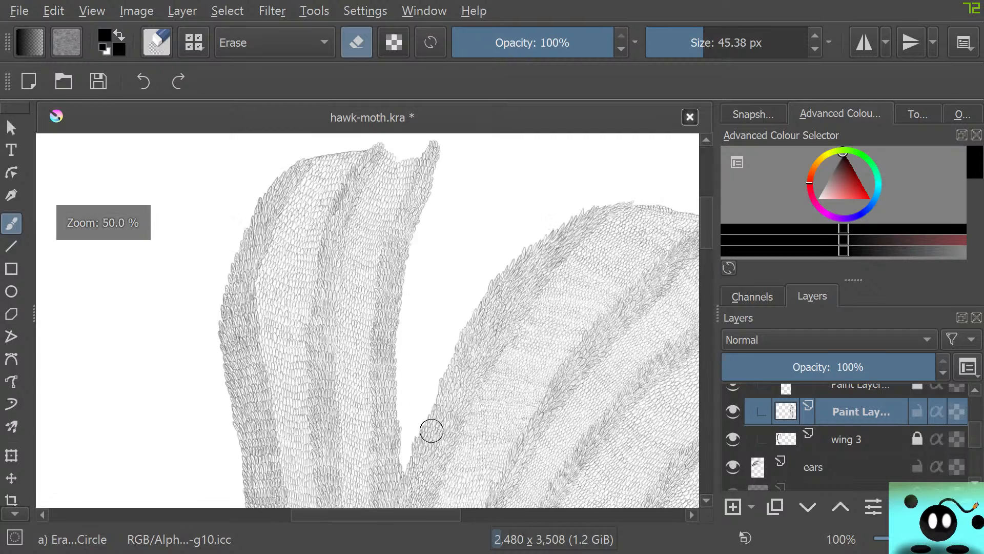
{"action": "scroll", "coordinate": [441, 431], "scroll_direction": "down", "scroll_amount": 1}
{"action": "scroll", "coordinate": [441, 411], "scroll_direction": "up", "scroll_amount": 4}
{"action": "scroll", "coordinate": [410, 421], "scroll_direction": "down", "scroll_amount": 2}
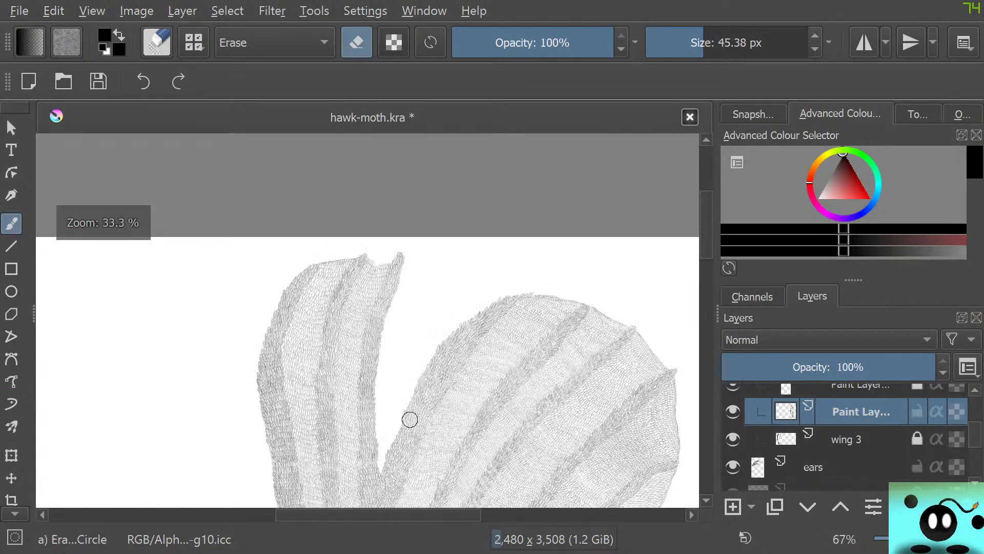
{"action": "scroll", "coordinate": [384, 446], "scroll_direction": "up", "scroll_amount": 4}
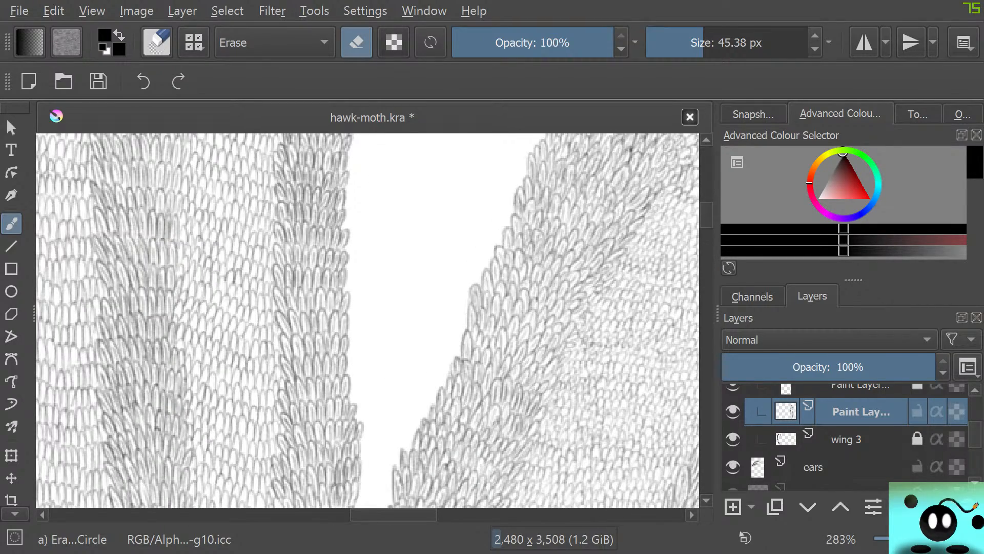
{"action": "key", "text": "slash"}
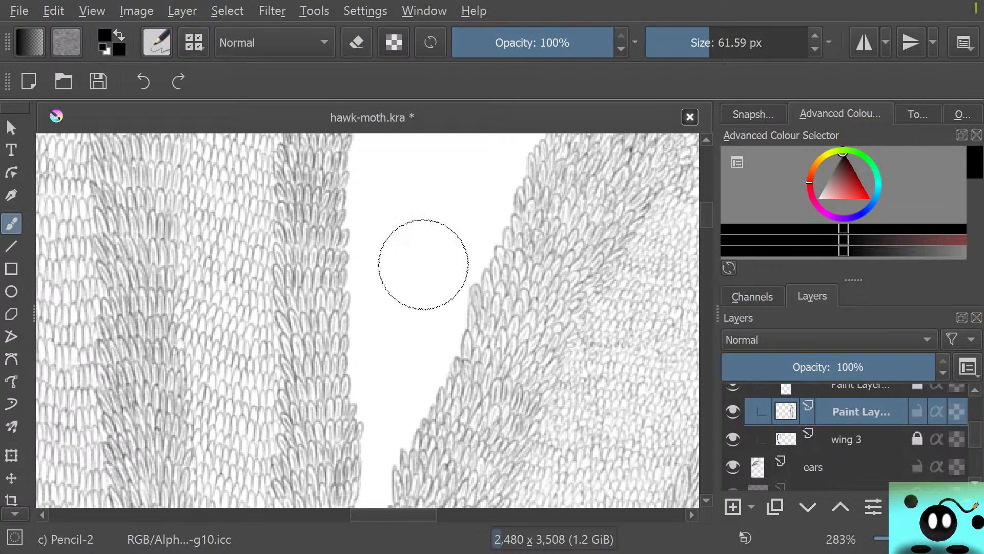
{"action": "key", "text": "bracketleft"}
{"action": "key", "text": "bracketleft"}
{"action": "key", "text": "bracketleft"}
{"action": "key", "text": "bracketleft"}
{"action": "key", "text": "bracketleft"}
{"action": "key", "text": "bracketleft"}
{"action": "key", "text": "bracketleft"}
{"action": "key", "text": "bracketleft"}
{"action": "key", "text": "bracketleft"}
{"action": "key", "text": "bracketleft"}
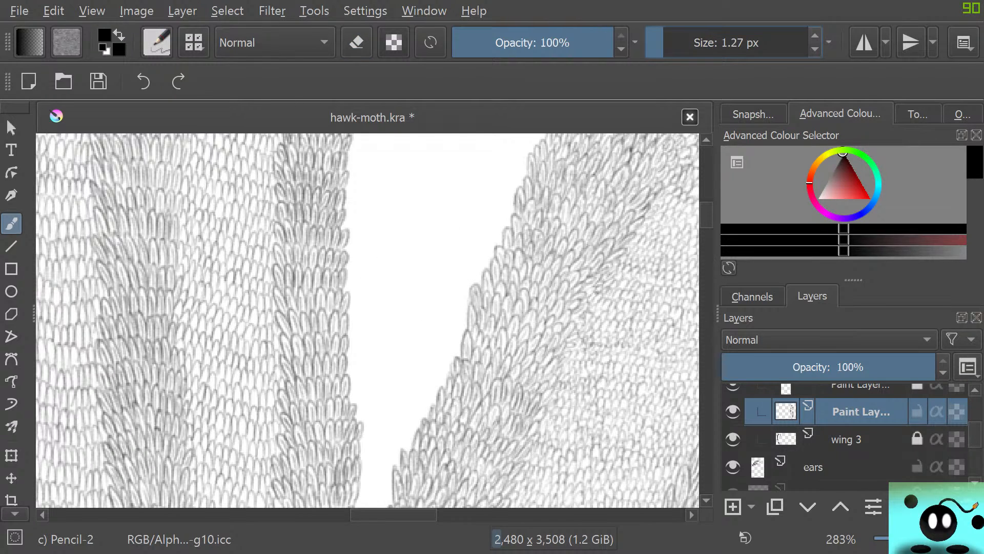
{"action": "key", "text": "bracketright"}
{"action": "key", "text": "bracketright"}
{"action": "key", "text": "bracketright"}
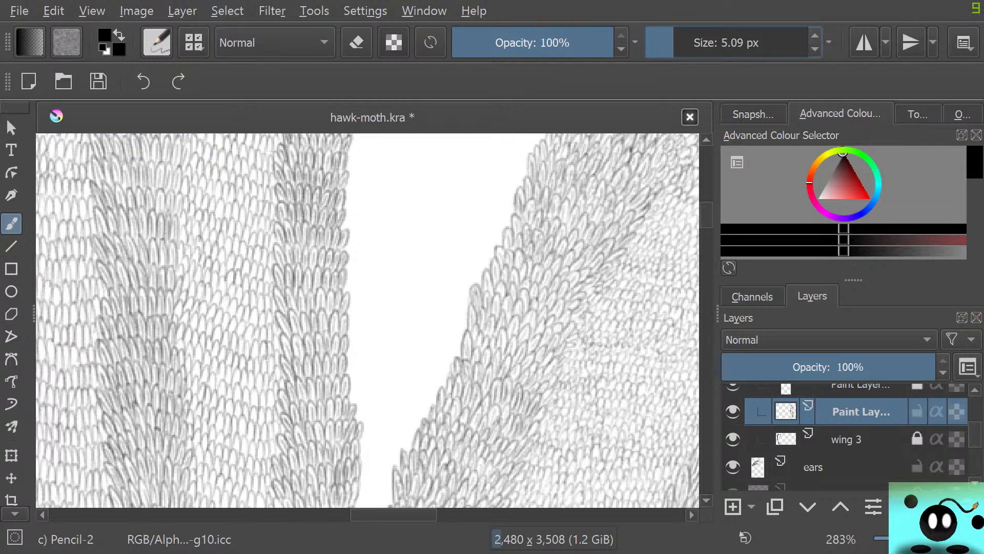
Show the upper wing 3 sketch layer and briefly toggle Layer 10 on and off to check its content
{"action": "scroll", "coordinate": [846, 436], "scroll_direction": "up", "scroll_amount": 5}
{"action": "scroll", "coordinate": [846, 436], "scroll_direction": "up", "scroll_amount": 2}
{"action": "left_click", "coordinate": [733, 471]}
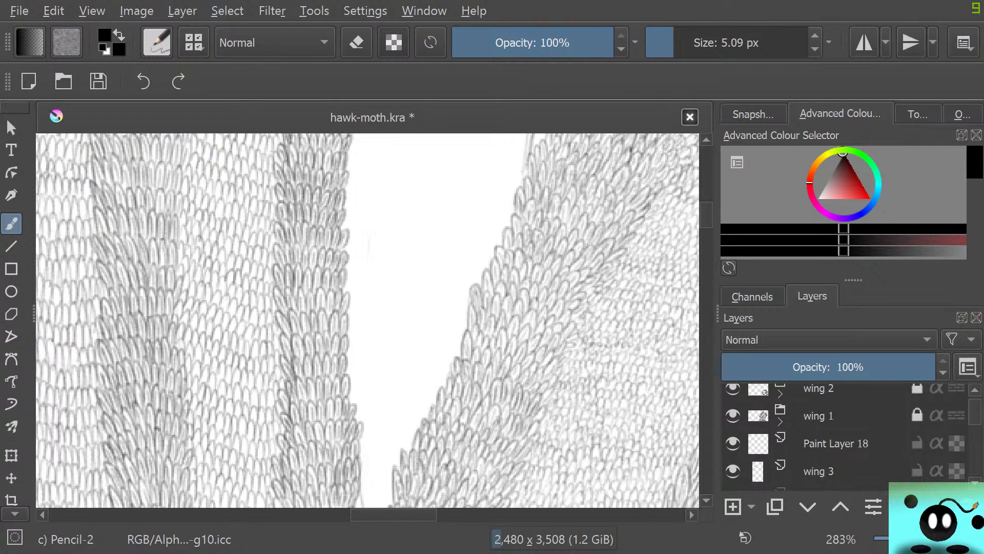
{"action": "scroll", "coordinate": [846, 436], "scroll_direction": "down", "scroll_amount": 2}
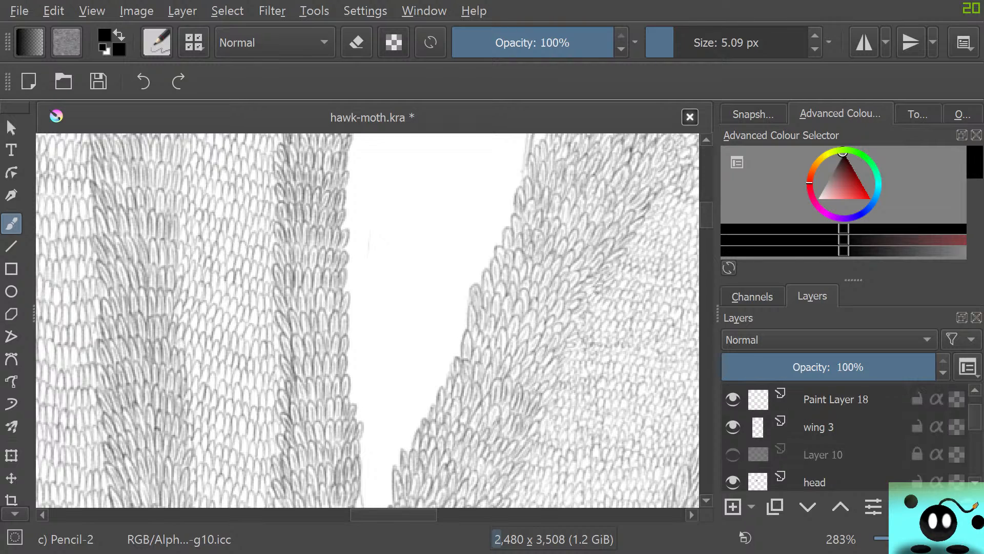
{"action": "left_click", "coordinate": [733, 454]}
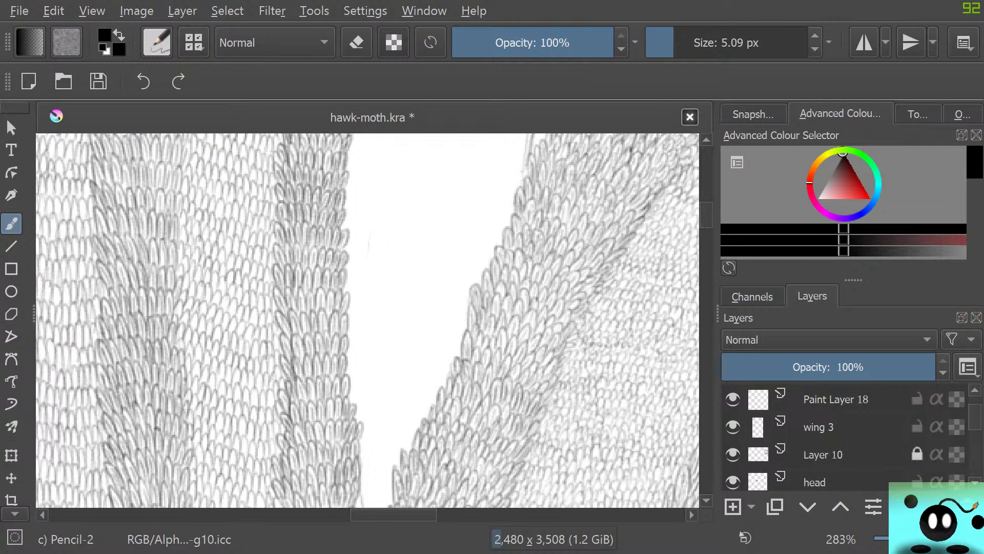
{"action": "left_click", "coordinate": [733, 454]}
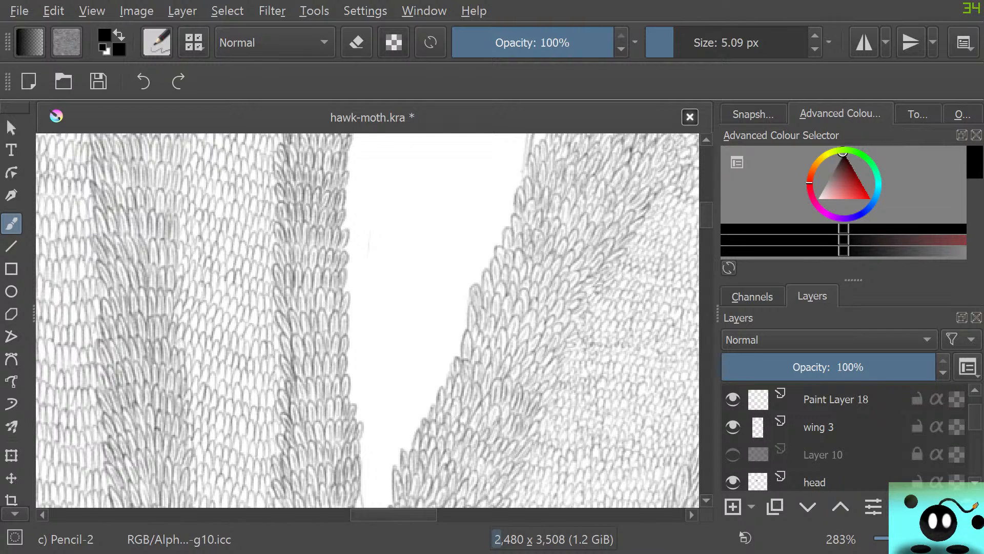
Check the sketch outline around the unfinished wing tip and hide the wing 3 sketch layer
{"action": "scroll", "coordinate": [367, 319], "scroll_direction": "right", "scroll_amount": 3}
{"action": "mouse_move", "coordinate": [706, 214]}
{"action": "left_mouse_down"}
{"action": "mouse_move", "coordinate": [707, 179]}
{"action": "mouse_move", "coordinate": [706, 236]}
{"action": "mouse_move", "coordinate": [707, 182]}
{"action": "left_mouse_up"}
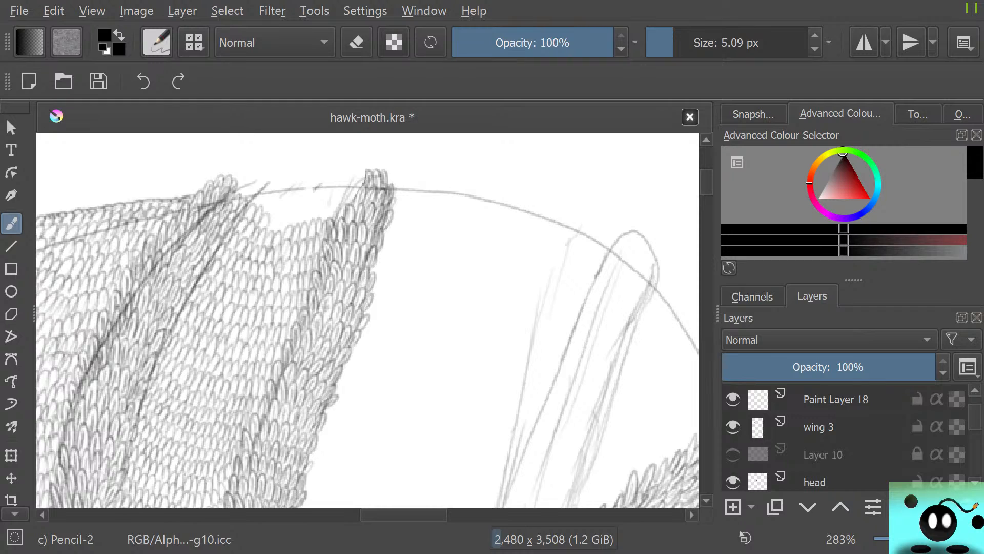
{"action": "mouse_move", "coordinate": [975, 416]}
{"action": "left_mouse_down"}
{"action": "mouse_move", "coordinate": [975, 426]}
{"action": "mouse_move", "coordinate": [975, 408]}
{"action": "mouse_move", "coordinate": [975, 431]}
{"action": "left_mouse_up"}
{"action": "left_click", "coordinate": [733, 479]}
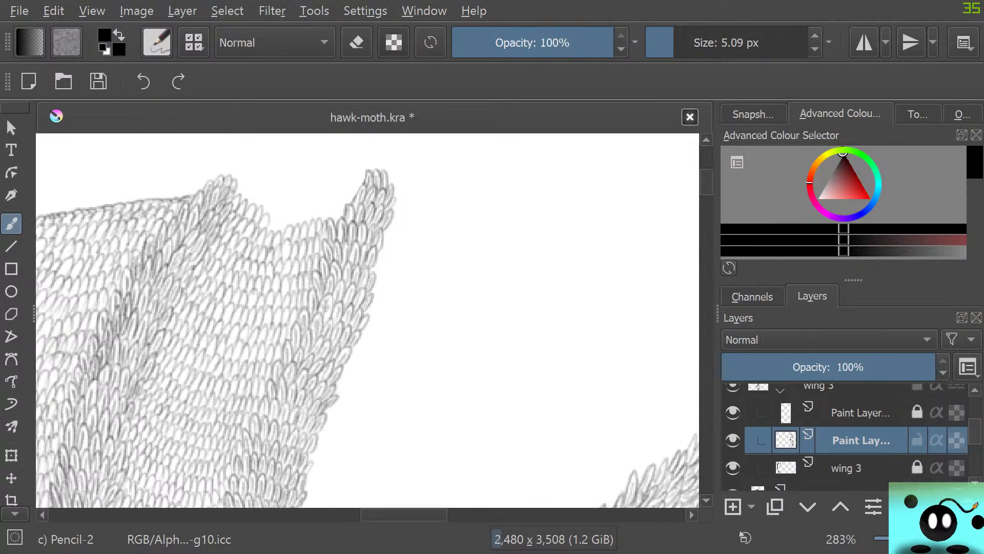
Pencil rows of small scales across the notch at the wing tip, up to a closing edge between the two dark strips
{"action": "scroll", "coordinate": [367, 321], "scroll_direction": "left", "scroll_amount": 3}
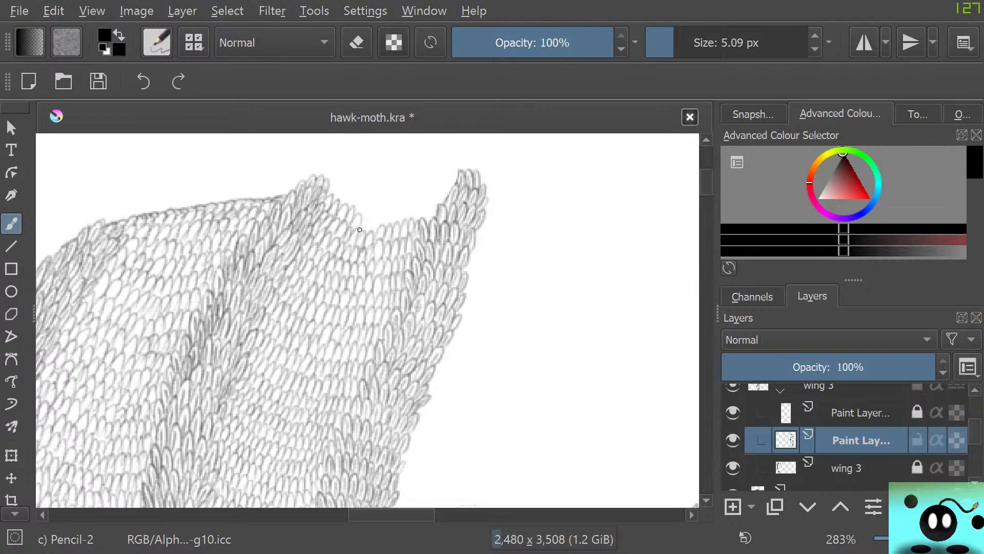
{"action": "mouse_move", "coordinate": [365, 231]}
{"action": "left_mouse_down"}
{"action": "mouse_move", "coordinate": [396, 205]}
{"action": "mouse_move", "coordinate": [396, 221]}
{"action": "mouse_move", "coordinate": [411, 202]}
{"action": "mouse_move", "coordinate": [412, 217]}
{"action": "mouse_move", "coordinate": [436, 214]}
{"action": "left_mouse_up"}
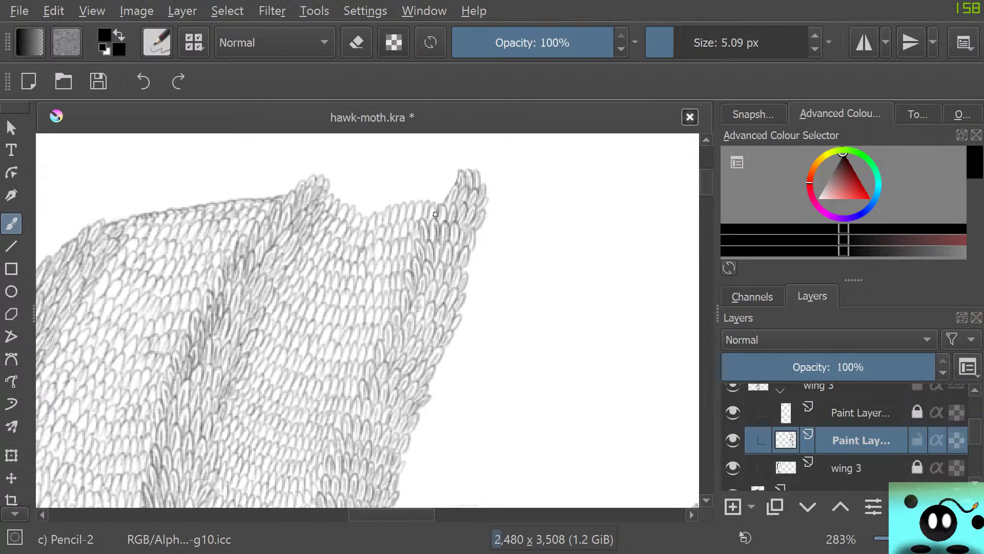
{"action": "left_click_drag", "start_coordinate": [341, 185], "coordinate": [345, 204]}
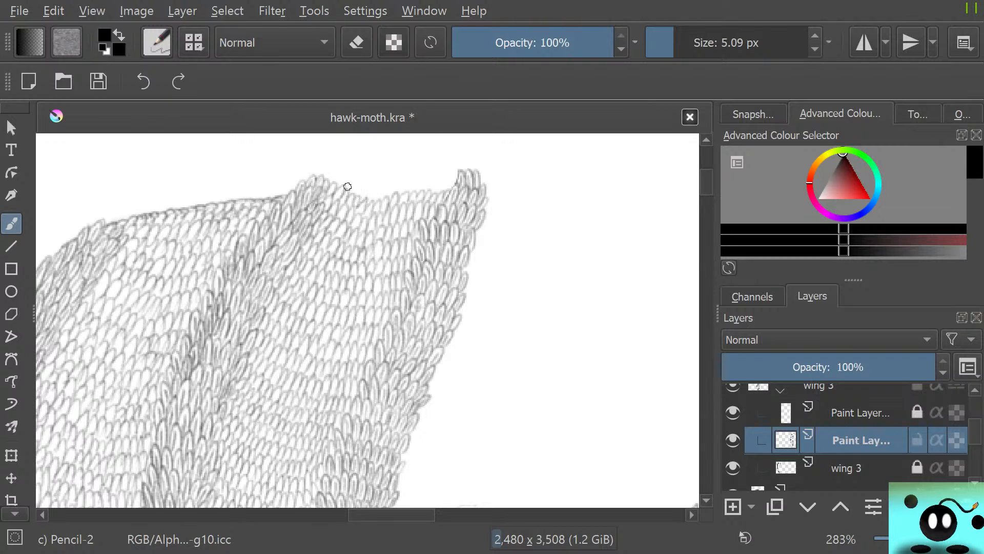
{"action": "left_click_drag", "start_coordinate": [364, 188], "coordinate": [452, 188]}
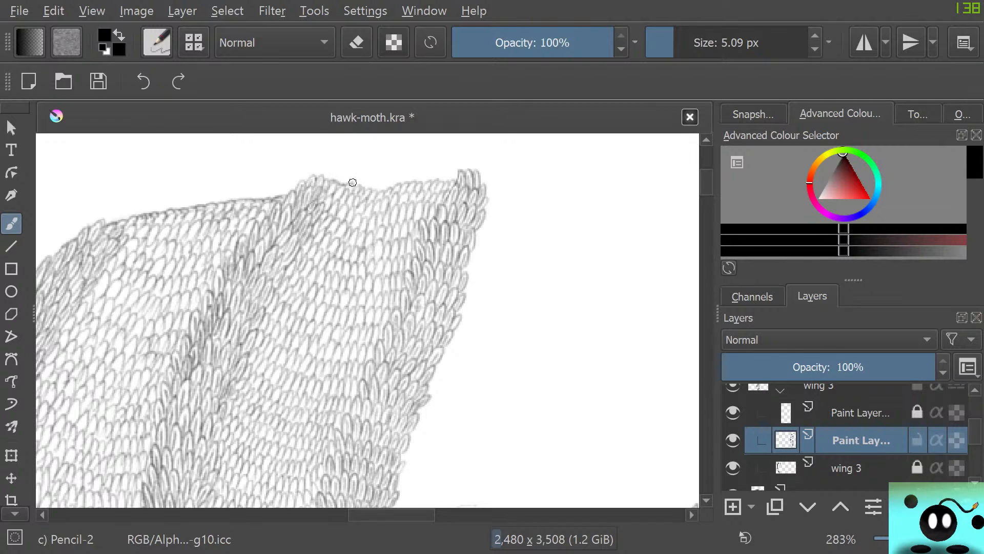
{"action": "left_click_drag", "start_coordinate": [353, 182], "coordinate": [459, 177]}
Erase the dip in the middle of the wing tip's edge and redraw that section with Pencil-2 scales
{"action": "key", "text": "e"}
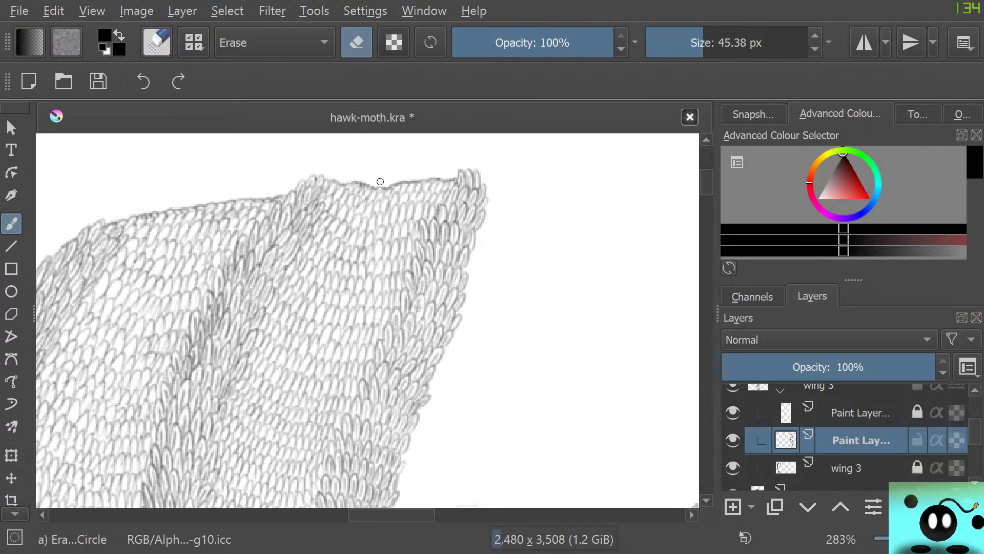
{"action": "mouse_move", "coordinate": [377, 185]}
{"action": "left_mouse_down"}
{"action": "mouse_move", "coordinate": [387, 185]}
{"action": "mouse_move", "coordinate": [374, 182]}
{"action": "left_mouse_up"}
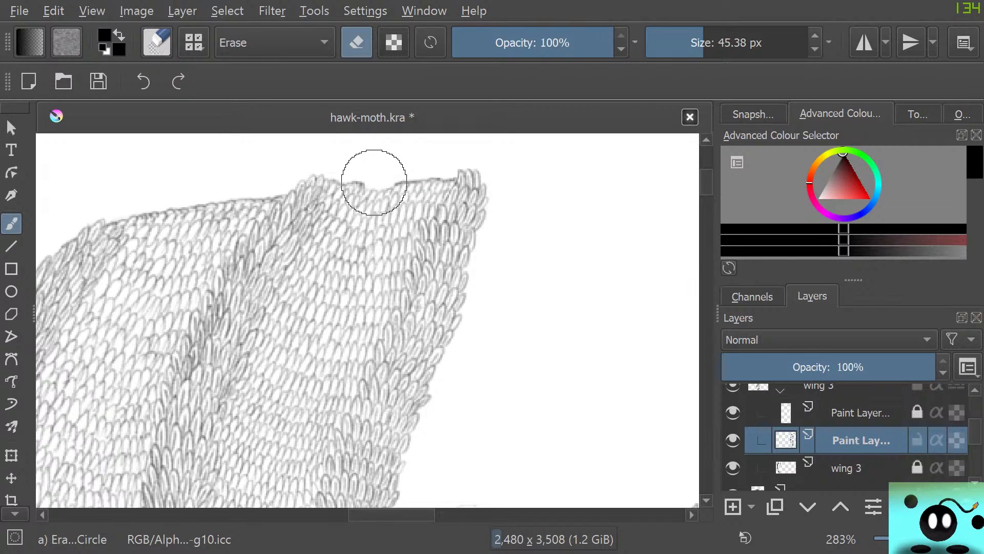
{"action": "key", "text": "e"}
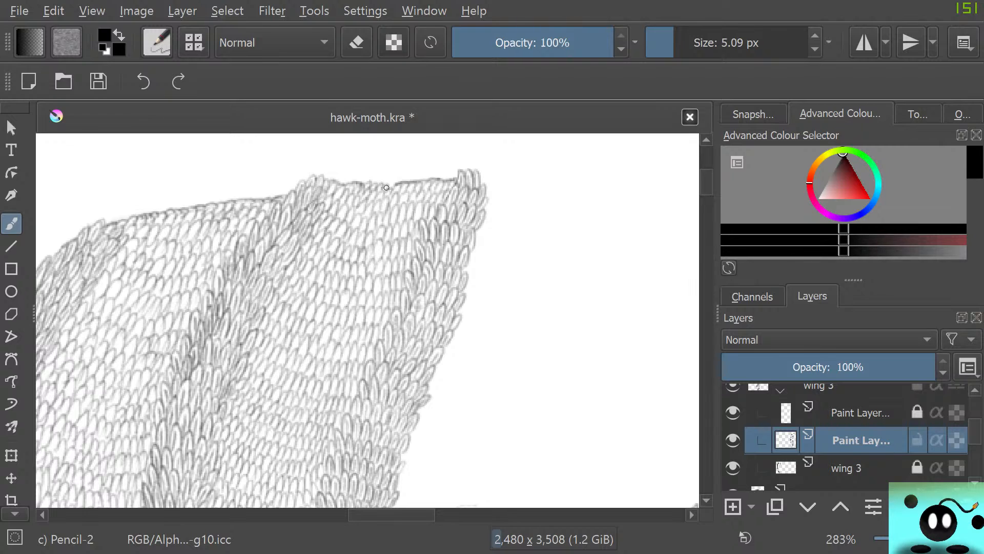
{"action": "mouse_move", "coordinate": [385, 187]}
{"action": "left_mouse_down"}
{"action": "mouse_move", "coordinate": [363, 182]}
{"action": "mouse_move", "coordinate": [396, 182]}
{"action": "left_mouse_up"}
Check the filled wing tip against the whole moth and show the wing 3 sketch layer again
{"action": "scroll", "coordinate": [362, 347], "scroll_direction": "down", "scroll_amount": 9}
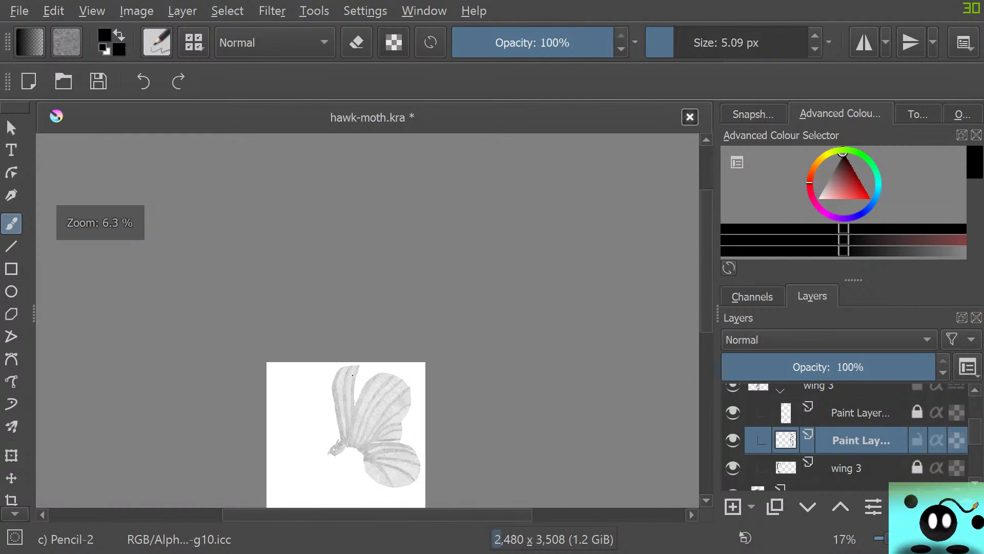
{"action": "scroll", "coordinate": [356, 402], "scroll_direction": "up", "scroll_amount": 6}
{"action": "scroll", "coordinate": [851, 436], "scroll_direction": "up", "scroll_amount": 3}
{"action": "scroll", "coordinate": [851, 437], "scroll_direction": "down", "scroll_amount": 1}
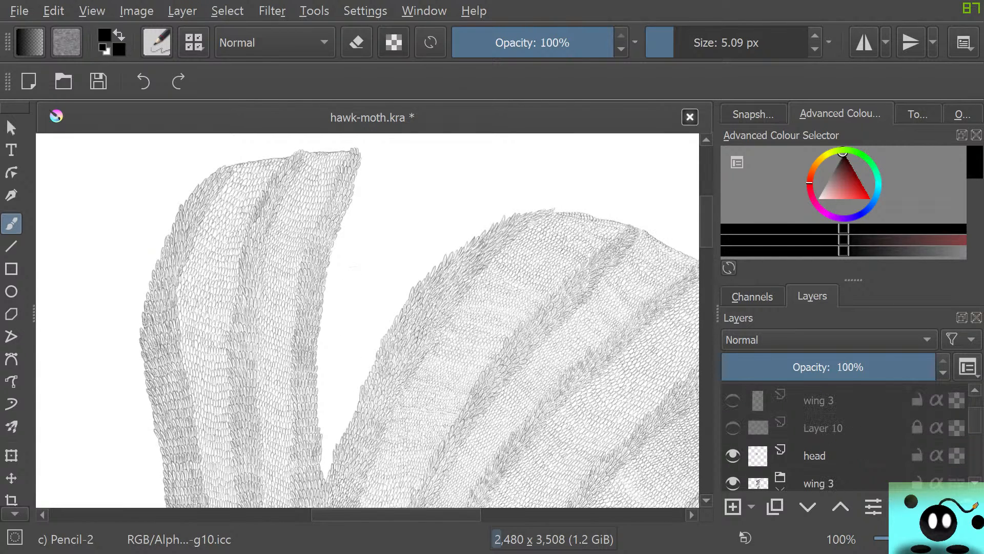
{"action": "left_click", "coordinate": [733, 400]}
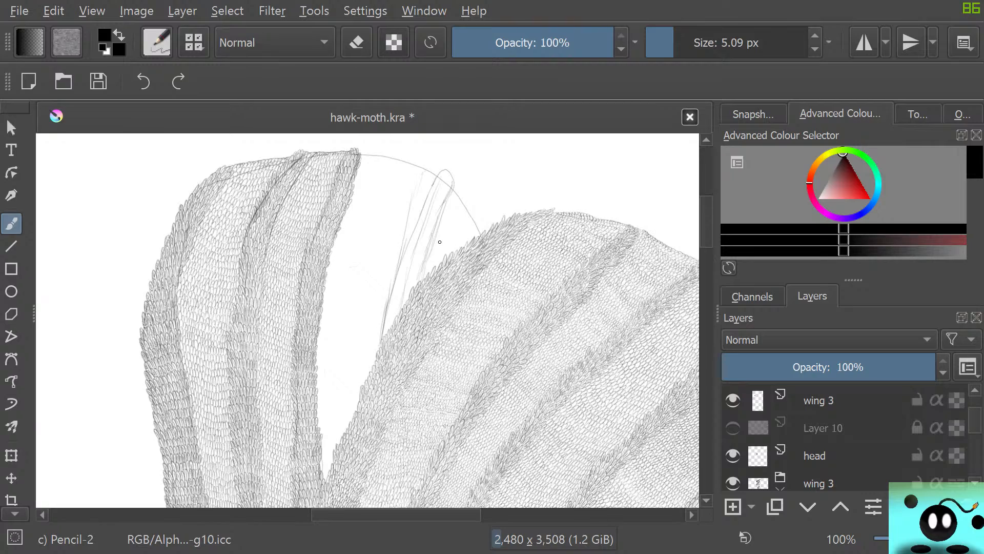
Examine the remaining white gap between the wings and the sketched strip lines at several zoom levels
{"action": "scroll", "coordinate": [329, 439], "scroll_direction": "up", "scroll_amount": 4}
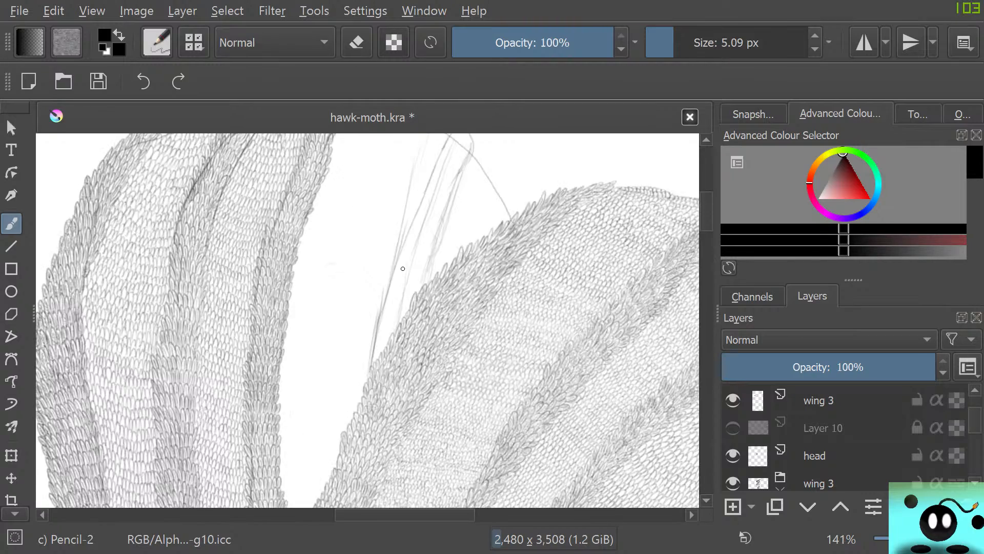
{"action": "scroll", "coordinate": [404, 356], "scroll_direction": "down", "scroll_amount": 1}
{"action": "scroll", "coordinate": [401, 353], "scroll_direction": "down", "scroll_amount": 1}
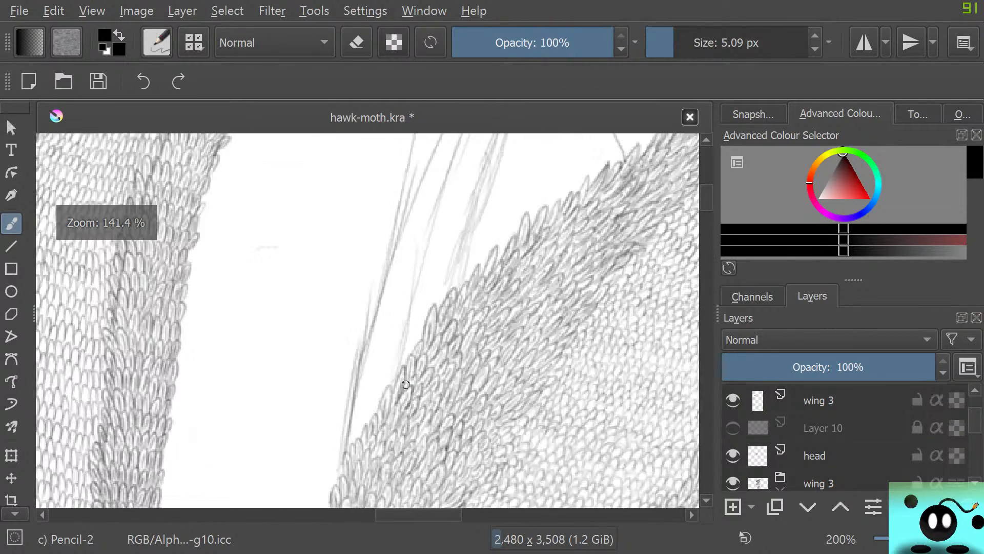
{"action": "scroll", "coordinate": [405, 374], "scroll_direction": "up", "scroll_amount": 4}
{"action": "scroll", "coordinate": [406, 395], "scroll_direction": "down", "scroll_amount": 3}
{"action": "scroll", "coordinate": [390, 333], "scroll_direction": "down", "scroll_amount": 4}
{"action": "scroll", "coordinate": [388, 326], "scroll_direction": "up", "scroll_amount": 2}
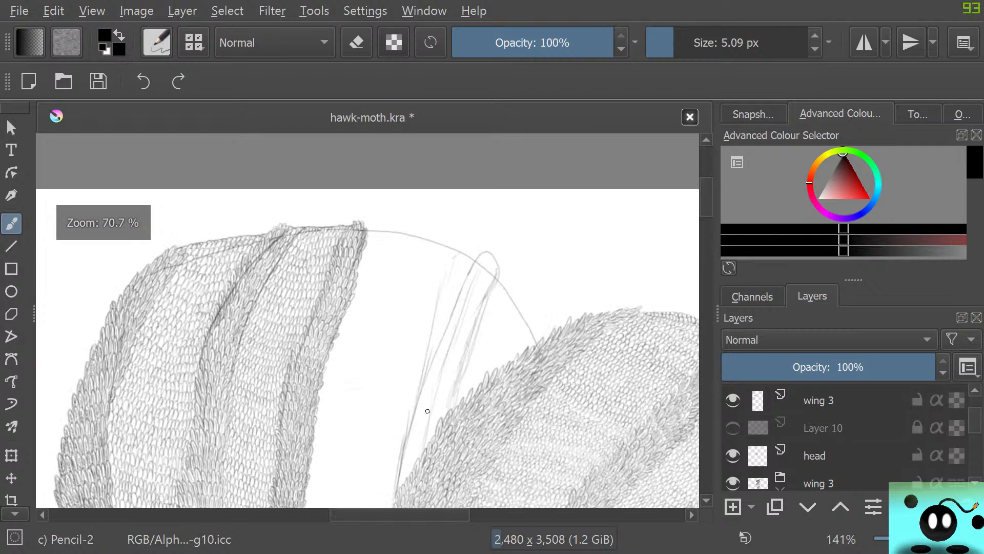
{"action": "scroll", "coordinate": [410, 390], "scroll_direction": "down", "scroll_amount": 2}
{"action": "scroll", "coordinate": [418, 430], "scroll_direction": "up", "scroll_amount": 4}
{"action": "scroll", "coordinate": [419, 442], "scroll_direction": "up", "scroll_amount": 1}
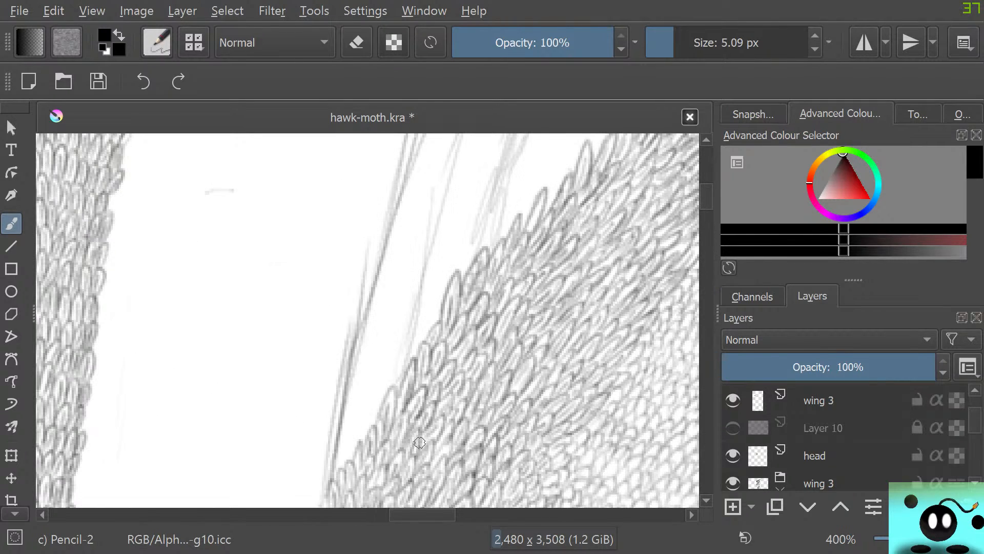
{"action": "scroll", "coordinate": [400, 353], "scroll_direction": "down", "scroll_amount": 2}
{"action": "scroll", "coordinate": [400, 354], "scroll_direction": "down", "scroll_amount": 1}
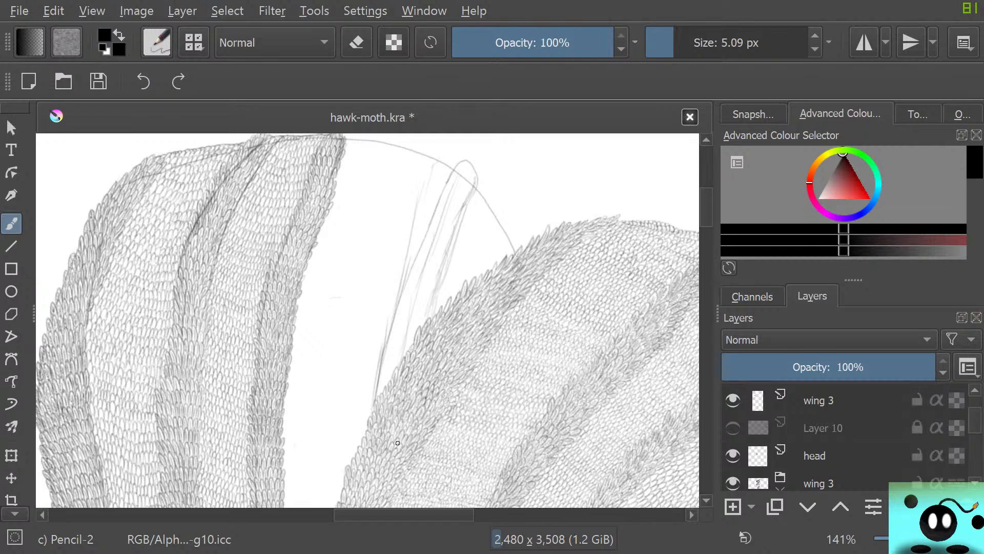
Lock the current paint layer and make the wing 3 layer beneath it in the group active and unlocked
{"action": "scroll", "coordinate": [366, 429], "scroll_direction": "up", "scroll_amount": 2}
{"action": "scroll", "coordinate": [841, 441], "scroll_direction": "down", "scroll_amount": 2}
{"action": "scroll", "coordinate": [841, 441], "scroll_direction": "up", "scroll_amount": 1}
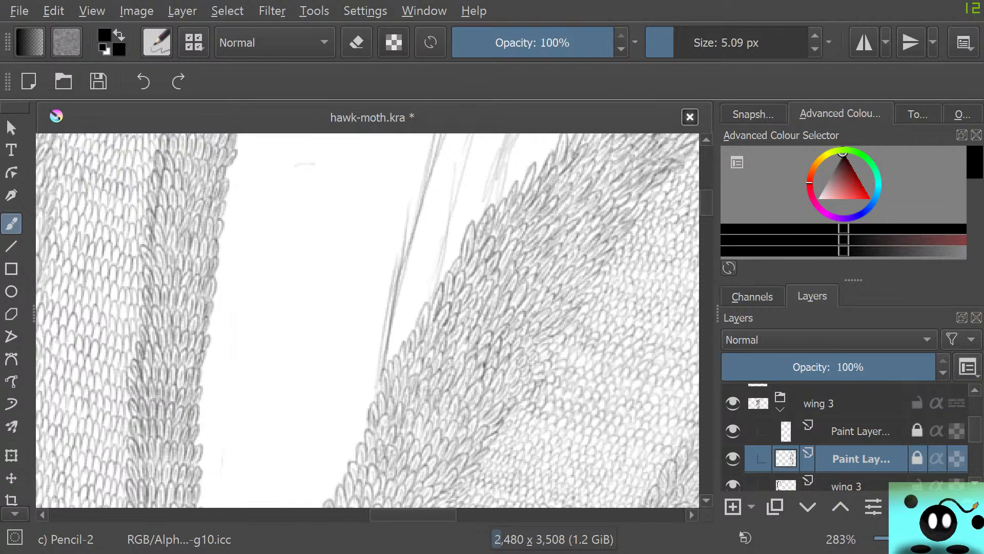
{"action": "key", "text": "Page_Down"}
{"action": "scroll", "coordinate": [340, 380], "scroll_direction": "down", "scroll_amount": 2}
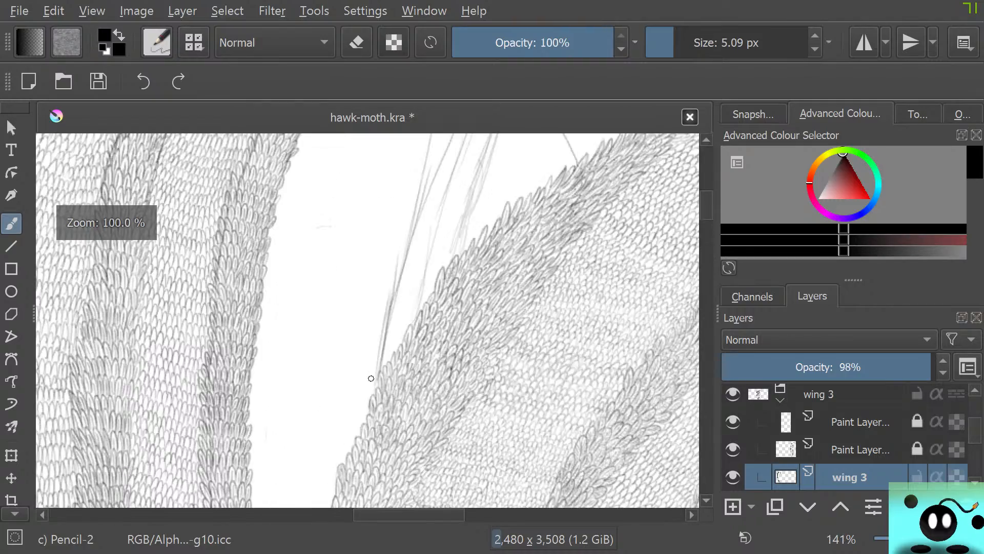
Examine the white gap between the two wings and the sketched strip lines, both close up and against the whole moth
{"action": "scroll", "coordinate": [359, 358], "scroll_direction": "up", "scroll_amount": 1}
{"action": "scroll", "coordinate": [391, 332], "scroll_direction": "down", "scroll_amount": 3}
{"action": "scroll", "coordinate": [391, 333], "scroll_direction": "up", "scroll_amount": 3}
{"action": "scroll", "coordinate": [392, 334], "scroll_direction": "down", "scroll_amount": 1}
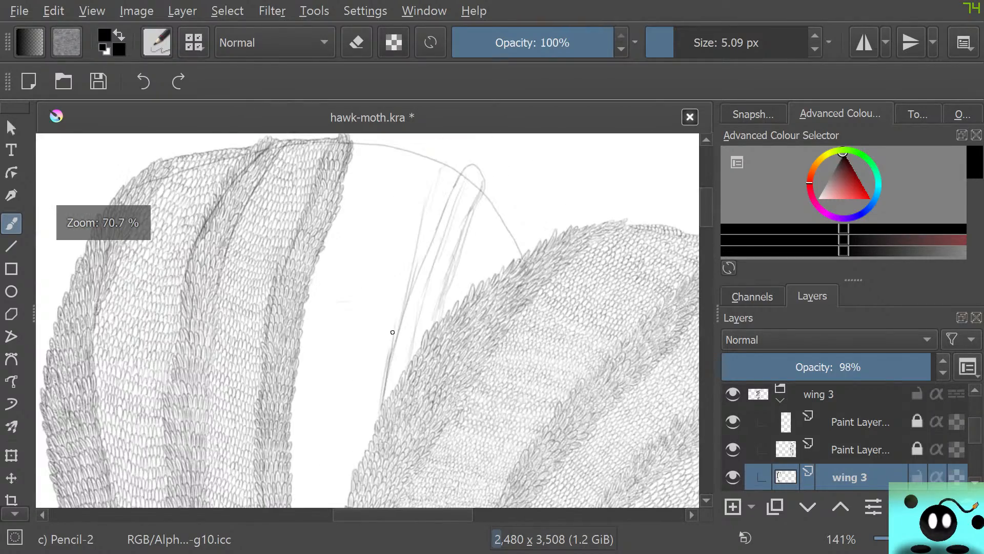
{"action": "scroll", "coordinate": [392, 338], "scroll_direction": "up", "scroll_amount": 2}
{"action": "scroll", "coordinate": [396, 383], "scroll_direction": "down", "scroll_amount": 1}
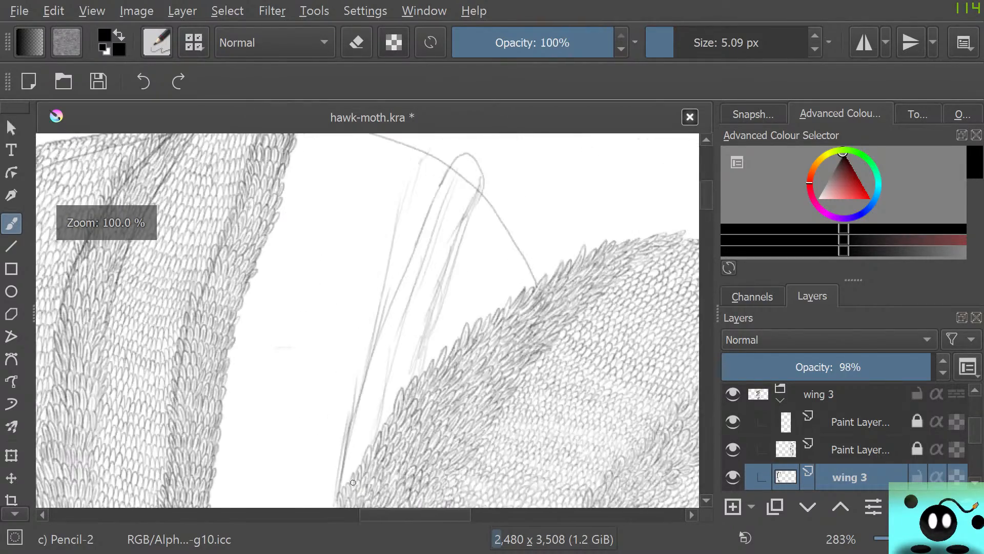
{"action": "scroll", "coordinate": [342, 498], "scroll_direction": "down", "scroll_amount": 5}
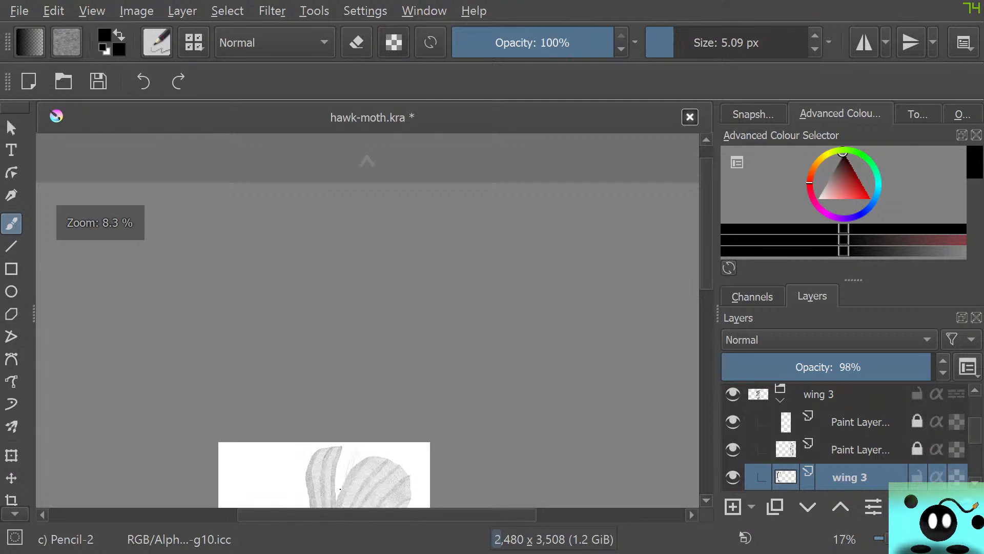
{"action": "scroll", "coordinate": [354, 407], "scroll_direction": "up", "scroll_amount": 4}
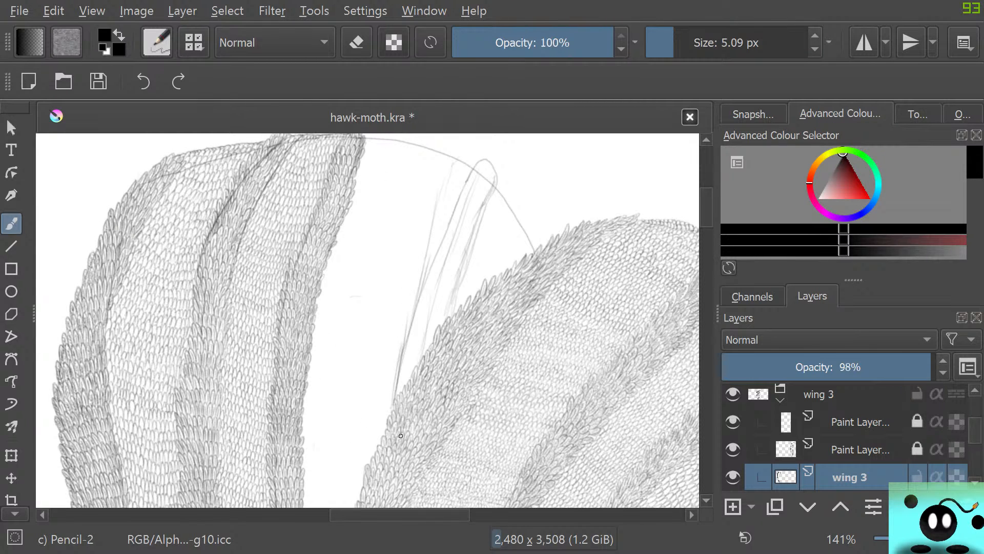
{"action": "scroll", "coordinate": [401, 436], "scroll_direction": "down", "scroll_amount": 1}
{"action": "scroll", "coordinate": [376, 454], "scroll_direction": "up", "scroll_amount": 1}
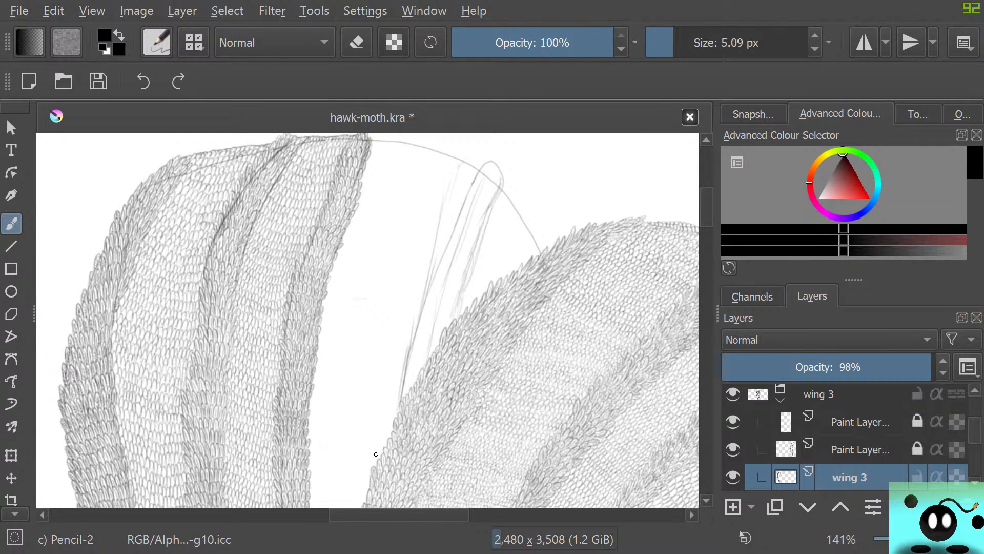
{"action": "scroll", "coordinate": [429, 351], "scroll_direction": "up", "scroll_amount": 2}
{"action": "scroll", "coordinate": [451, 410], "scroll_direction": "down", "scroll_amount": 4}
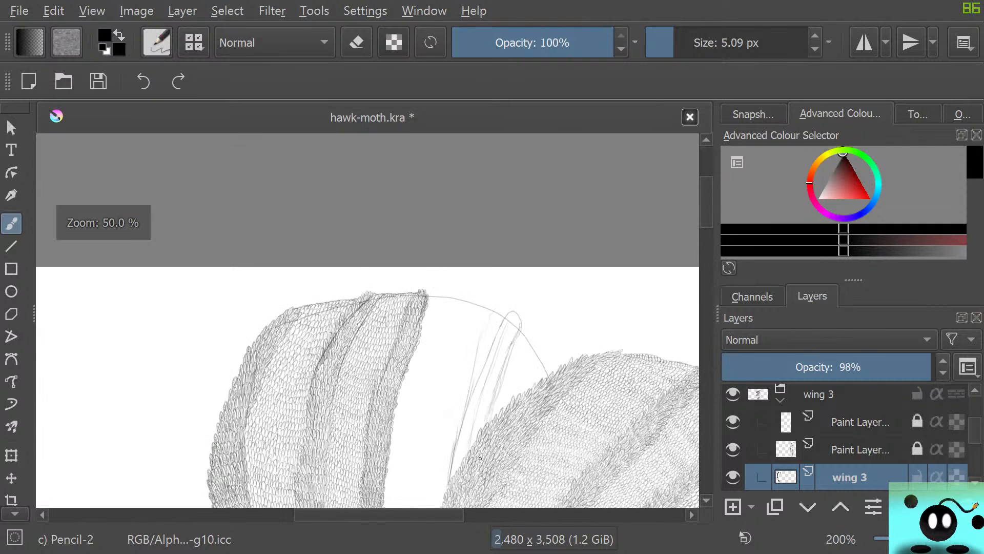
Draw rows of 5.09 px Pencil-2 scales up the narrow lower end of the sketched strip, beside the right wing's edge
{"action": "scroll", "coordinate": [477, 482], "scroll_direction": "up", "scroll_amount": 2}
{"action": "scroll", "coordinate": [476, 482], "scroll_direction": "up", "scroll_amount": 1}
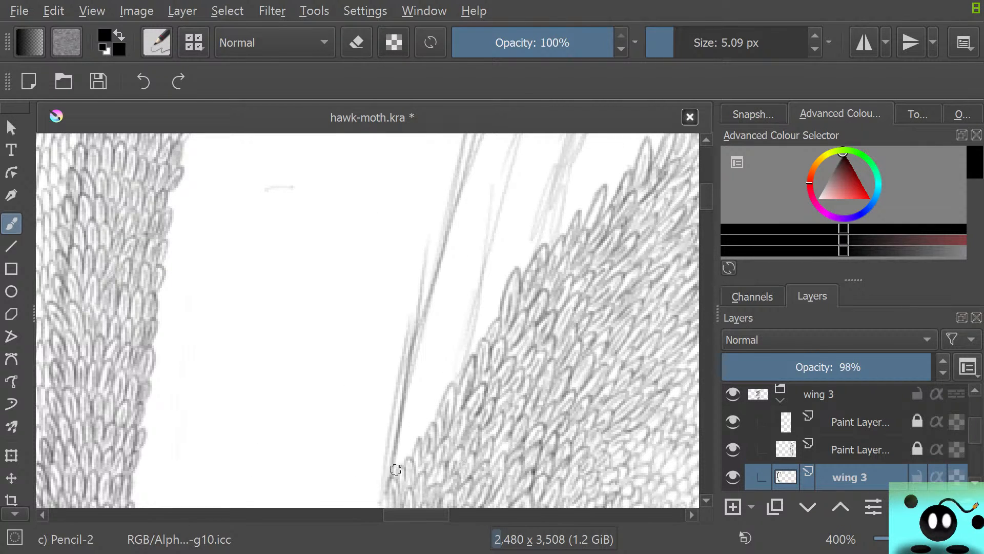
{"action": "mouse_move", "coordinate": [385, 481]}
{"action": "left_mouse_down"}
{"action": "mouse_move", "coordinate": [402, 439]}
{"action": "mouse_move", "coordinate": [406, 462]}
{"action": "mouse_move", "coordinate": [418, 443]}
{"action": "mouse_move", "coordinate": [402, 448]}
{"action": "mouse_move", "coordinate": [438, 420]}
{"action": "left_mouse_up"}
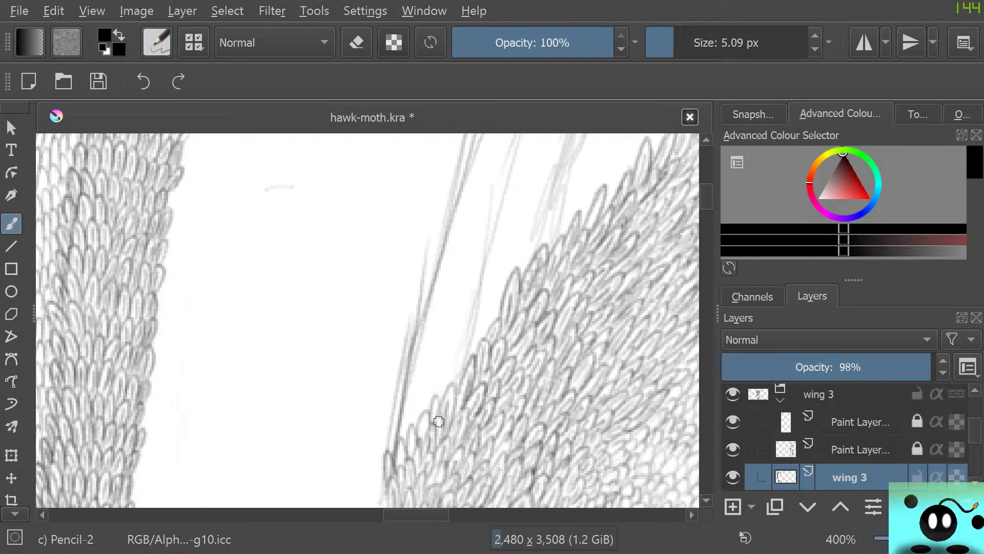
{"action": "mouse_move", "coordinate": [388, 454]}
{"action": "left_mouse_down"}
{"action": "mouse_move", "coordinate": [395, 418]}
{"action": "mouse_move", "coordinate": [399, 436]}
{"action": "mouse_move", "coordinate": [411, 406]}
{"action": "mouse_move", "coordinate": [422, 419]}
{"action": "mouse_move", "coordinate": [425, 389]}
{"action": "mouse_move", "coordinate": [435, 402]}
{"action": "mouse_move", "coordinate": [437, 381]}
{"action": "mouse_move", "coordinate": [439, 399]}
{"action": "mouse_move", "coordinate": [446, 377]}
{"action": "mouse_move", "coordinate": [452, 394]}
{"action": "mouse_move", "coordinate": [435, 393]}
{"action": "mouse_move", "coordinate": [463, 364]}
{"action": "left_mouse_up"}
{"action": "mouse_move", "coordinate": [402, 343]}
{"action": "left_mouse_down"}
{"action": "mouse_move", "coordinate": [411, 390]}
{"action": "mouse_move", "coordinate": [397, 407]}
{"action": "mouse_move", "coordinate": [426, 391]}
{"action": "mouse_move", "coordinate": [427, 361]}
{"action": "mouse_move", "coordinate": [435, 388]}
{"action": "mouse_move", "coordinate": [446, 342]}
{"action": "mouse_move", "coordinate": [441, 348]}
{"action": "mouse_move", "coordinate": [450, 366]}
{"action": "mouse_move", "coordinate": [464, 336]}
{"action": "mouse_move", "coordinate": [448, 366]}
{"action": "mouse_move", "coordinate": [383, 324]}
{"action": "mouse_move", "coordinate": [404, 375]}
{"action": "mouse_move", "coordinate": [420, 339]}
{"action": "mouse_move", "coordinate": [434, 354]}
{"action": "mouse_move", "coordinate": [442, 311]}
{"action": "mouse_move", "coordinate": [449, 337]}
{"action": "mouse_move", "coordinate": [462, 315]}
{"action": "mouse_move", "coordinate": [471, 333]}
{"action": "mouse_move", "coordinate": [473, 325]}
{"action": "mouse_move", "coordinate": [475, 340]}
{"action": "mouse_move", "coordinate": [461, 352]}
{"action": "mouse_move", "coordinate": [481, 335]}
{"action": "left_mouse_up"}
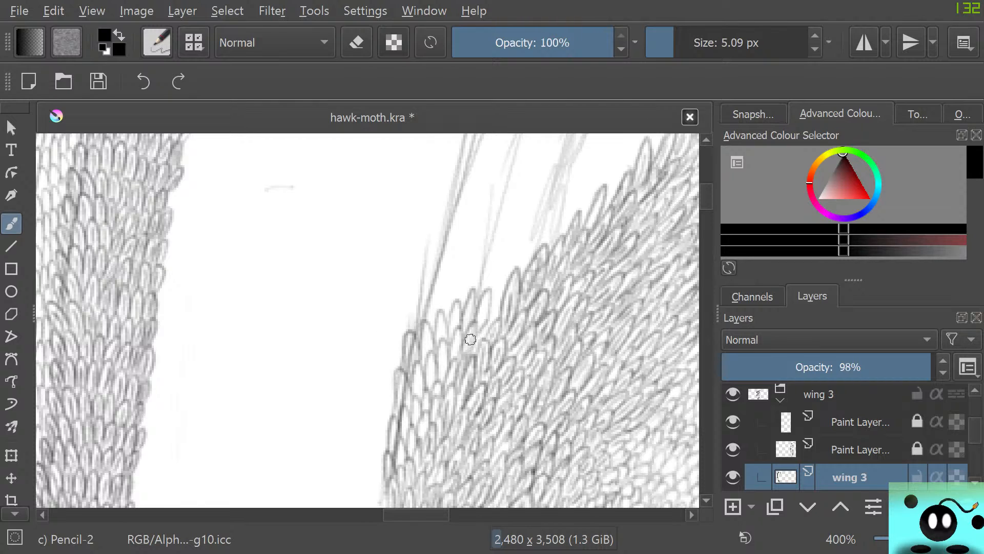
{"action": "mouse_move", "coordinate": [421, 331]}
{"action": "left_mouse_down"}
{"action": "mouse_move", "coordinate": [417, 287]}
{"action": "mouse_move", "coordinate": [429, 322]}
{"action": "mouse_move", "coordinate": [443, 292]}
{"action": "mouse_move", "coordinate": [456, 306]}
{"action": "mouse_move", "coordinate": [464, 264]}
{"action": "mouse_move", "coordinate": [466, 299]}
{"action": "mouse_move", "coordinate": [476, 299]}
{"action": "mouse_move", "coordinate": [469, 282]}
{"action": "mouse_move", "coordinate": [479, 300]}
{"action": "left_mouse_up"}
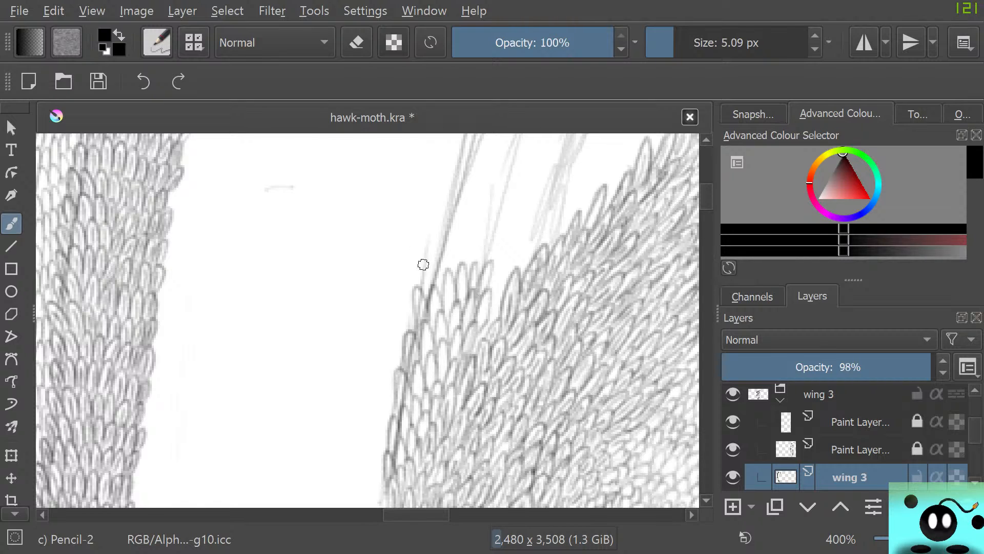
{"action": "mouse_move", "coordinate": [422, 264]}
{"action": "left_mouse_down"}
{"action": "mouse_move", "coordinate": [424, 289]}
{"action": "mouse_move", "coordinate": [439, 289]}
{"action": "mouse_move", "coordinate": [438, 269]}
{"action": "mouse_move", "coordinate": [450, 277]}
{"action": "mouse_move", "coordinate": [456, 229]}
{"action": "mouse_move", "coordinate": [480, 267]}
{"action": "left_mouse_up"}
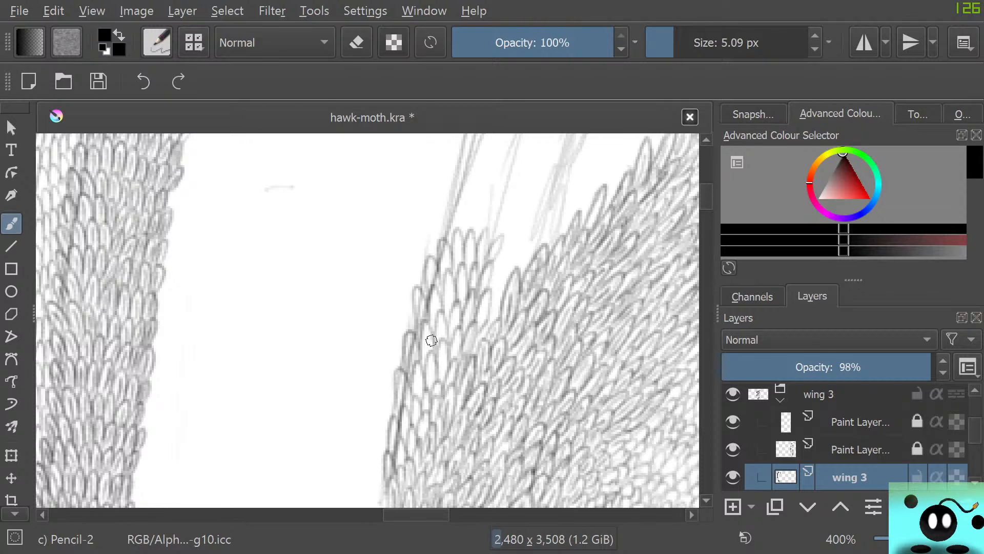
Preview predefined brush tips for Pencil-2, including chalk_sparse, Rock Pitted, square_rough and square_rough_lightgrey
{"action": "left_click", "coordinate": [66, 43]}
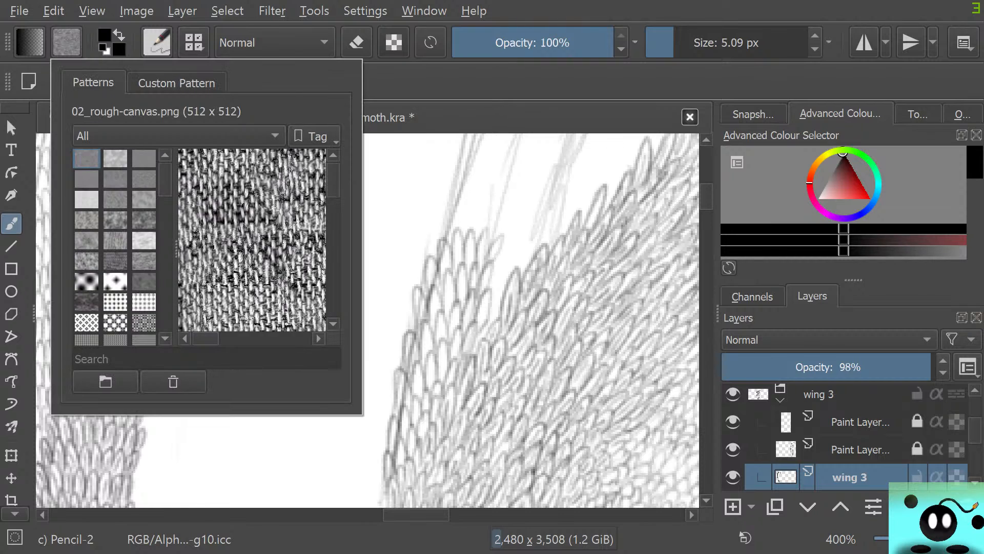
{"action": "left_click", "coordinate": [54, 11]}
{"action": "left_click", "coordinate": [145, 36]}
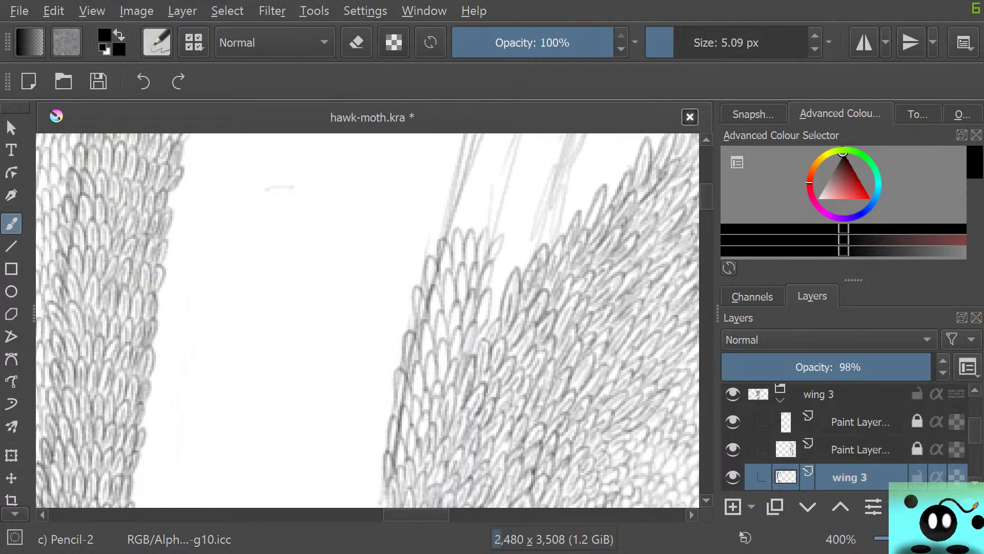
{"action": "left_click", "coordinate": [155, 42]}
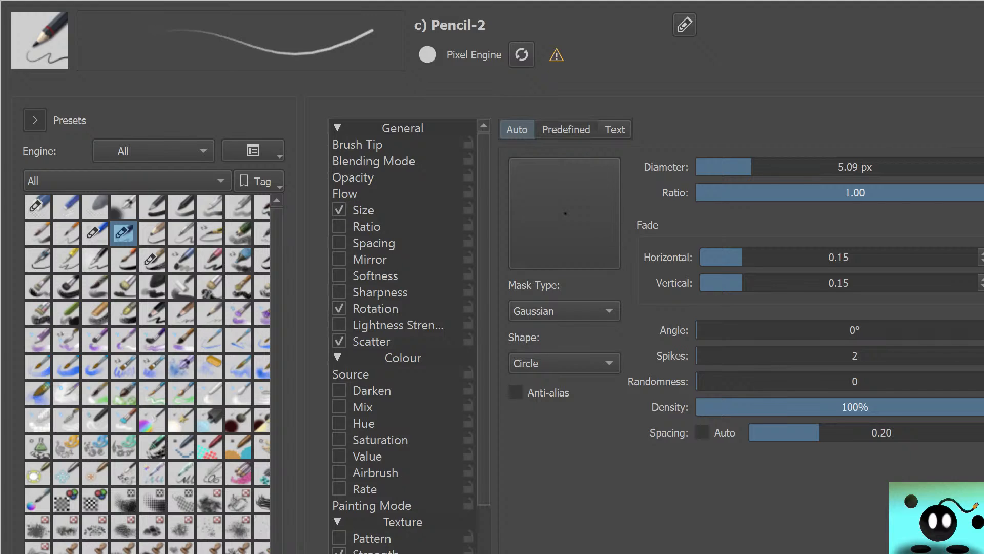
{"action": "left_click", "coordinate": [566, 129]}
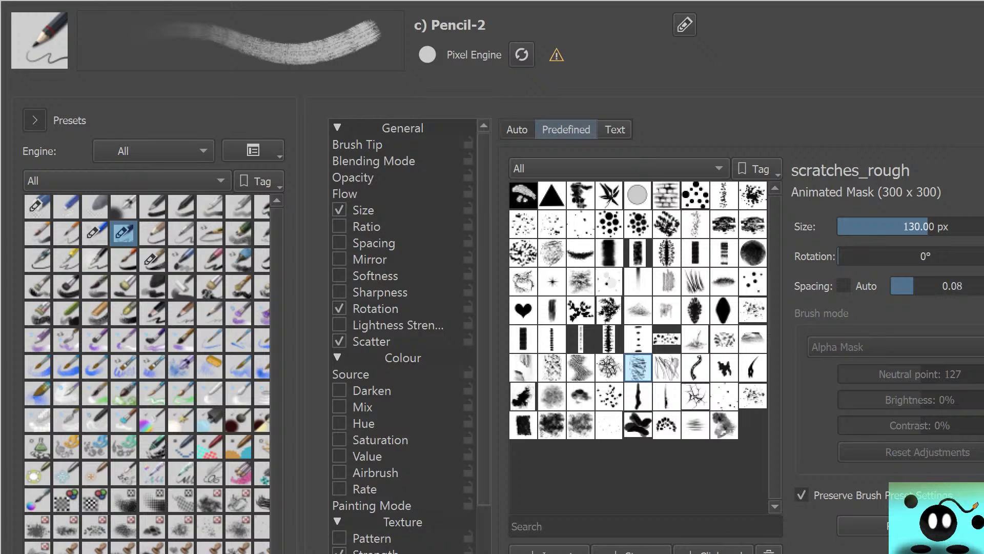
{"action": "left_click", "coordinate": [552, 253]}
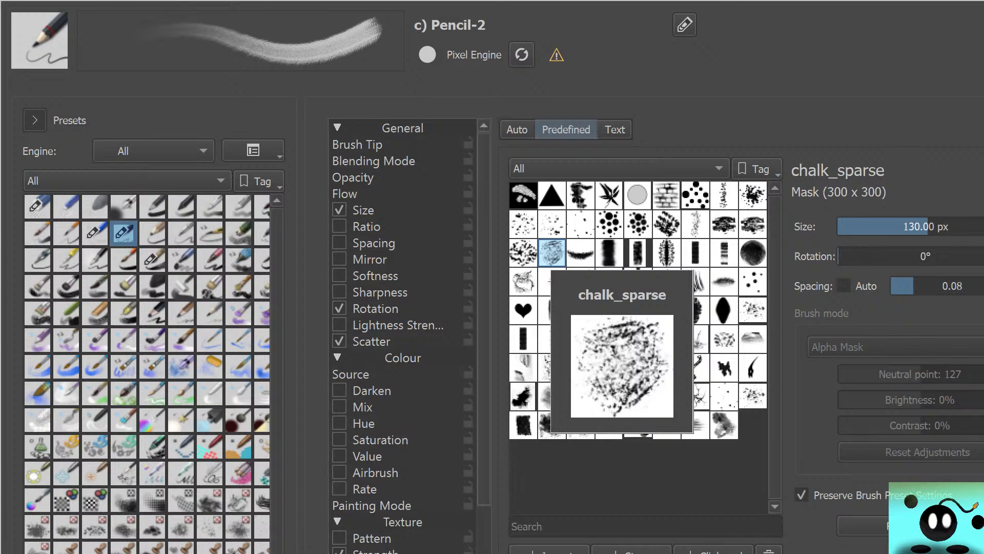
{"action": "left_click", "coordinate": [524, 368]}
{"action": "left_click", "coordinate": [552, 367]}
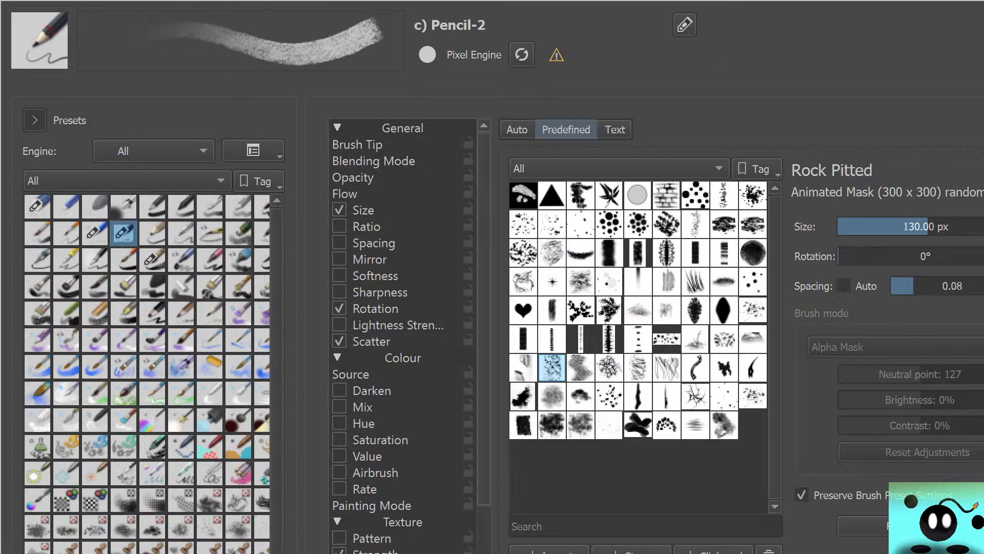
{"action": "left_click", "coordinate": [524, 368]}
{"action": "left_click", "coordinate": [523, 425]}
{"action": "left_click", "coordinate": [552, 425]}
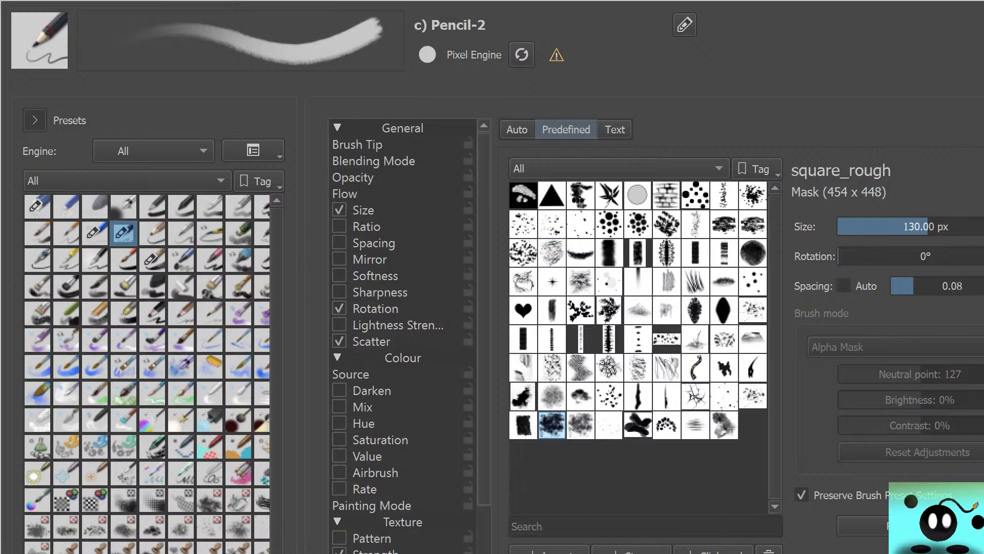
{"action": "left_click", "coordinate": [581, 425]}
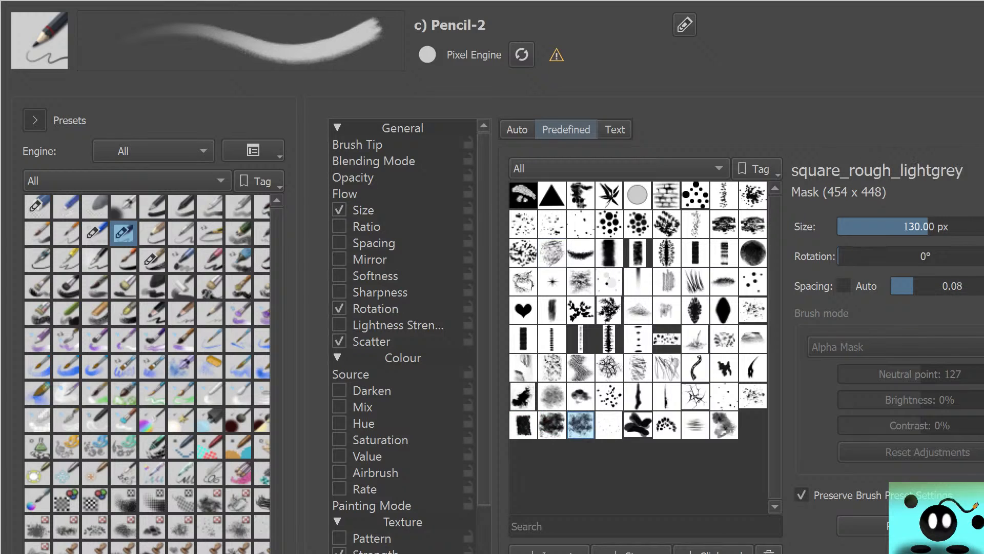
Compare Graphite Grain with neighbouring predefined tips and give Pencil-2 the Grass tip
{"action": "left_click", "coordinate": [666, 252]}
{"action": "left_click", "coordinate": [666, 281]}
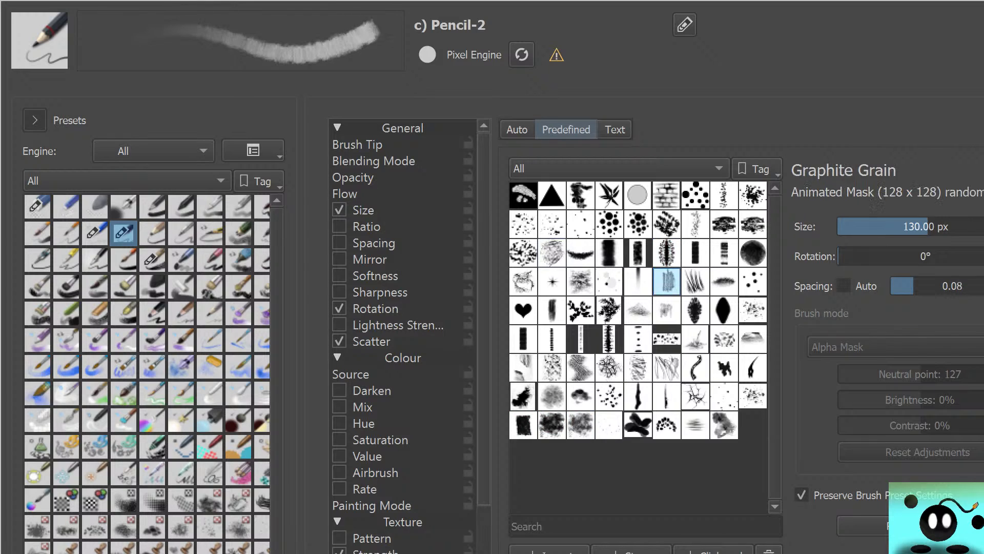
{"action": "left_click", "coordinate": [695, 282]}
{"action": "left_click", "coordinate": [695, 310]}
{"action": "left_click", "coordinate": [695, 282]}
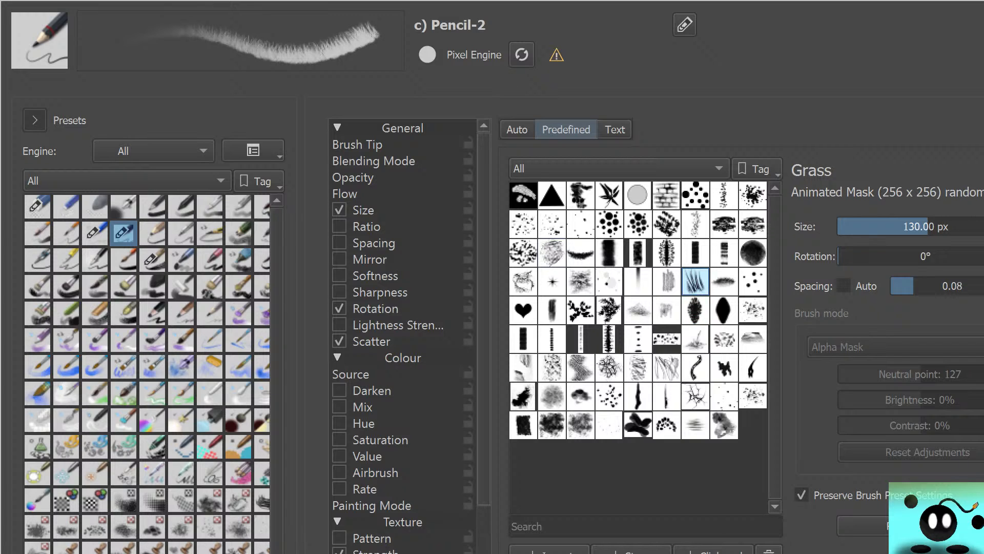
{"action": "mouse_move", "coordinate": [695, 339]}
{"action": "key", "text": "Escape"}
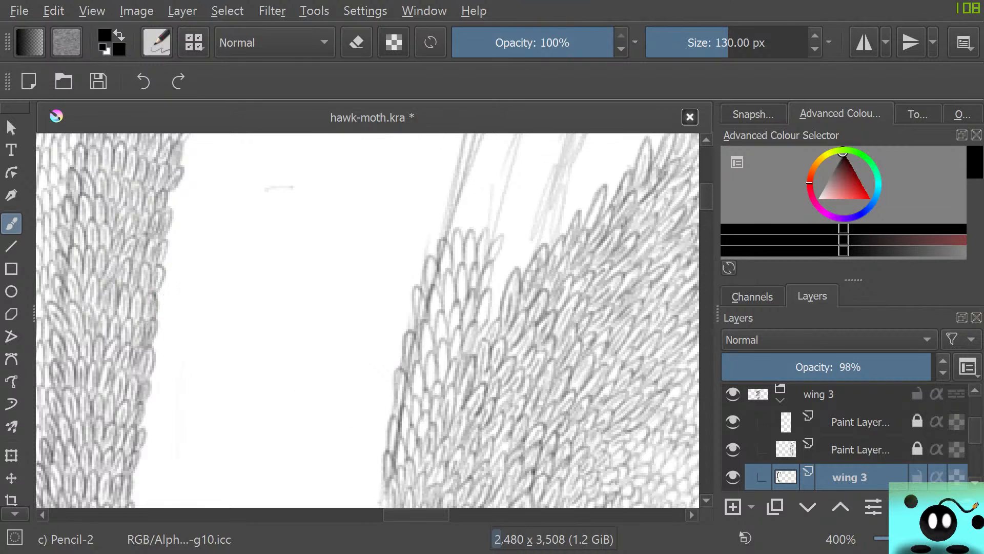
Set the Grass-tipped pencil's size to 13.09 px and scribble test strokes in the white gap between the wings
{"action": "left_click", "coordinate": [681, 42]}
{"action": "left_click_drag", "start_coordinate": [680, 42], "coordinate": [684, 42]}
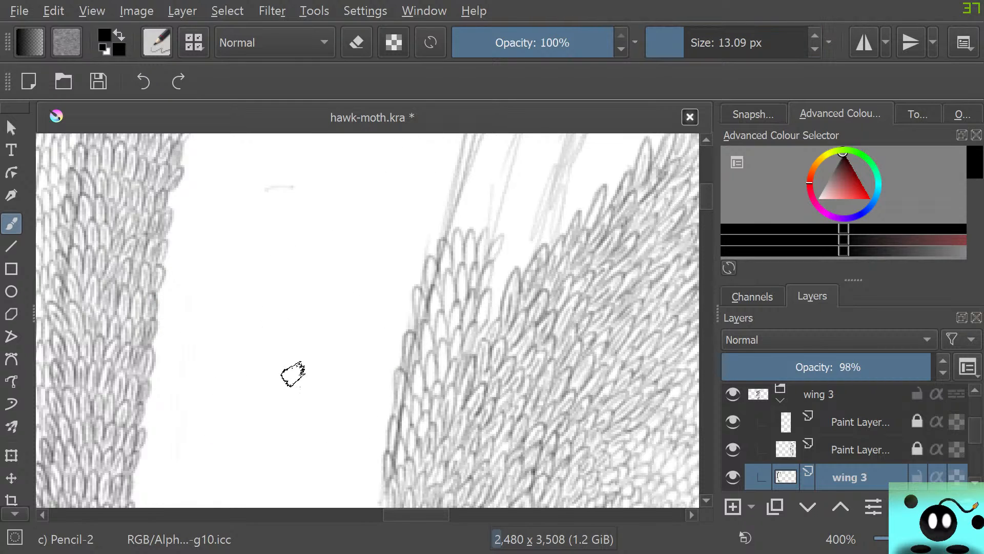
{"action": "mouse_move", "coordinate": [314, 418]}
{"action": "left_mouse_down"}
{"action": "mouse_move", "coordinate": [311, 366]}
{"action": "mouse_move", "coordinate": [241, 288]}
{"action": "mouse_move", "coordinate": [277, 393]}
{"action": "mouse_move", "coordinate": [244, 417]}
{"action": "mouse_move", "coordinate": [300, 405]}
{"action": "mouse_move", "coordinate": [297, 272]}
{"action": "mouse_move", "coordinate": [314, 389]}
{"action": "mouse_move", "coordinate": [268, 303]}
{"action": "mouse_move", "coordinate": [256, 306]}
{"action": "mouse_move", "coordinate": [270, 246]}
{"action": "mouse_move", "coordinate": [263, 261]}
{"action": "mouse_move", "coordinate": [323, 312]}
{"action": "mouse_move", "coordinate": [275, 377]}
{"action": "left_mouse_up"}
Switch the Pencil-2 brush tip back to the auto-generated round tip with a 5.09 px diameter
{"action": "left_click", "coordinate": [157, 42]}
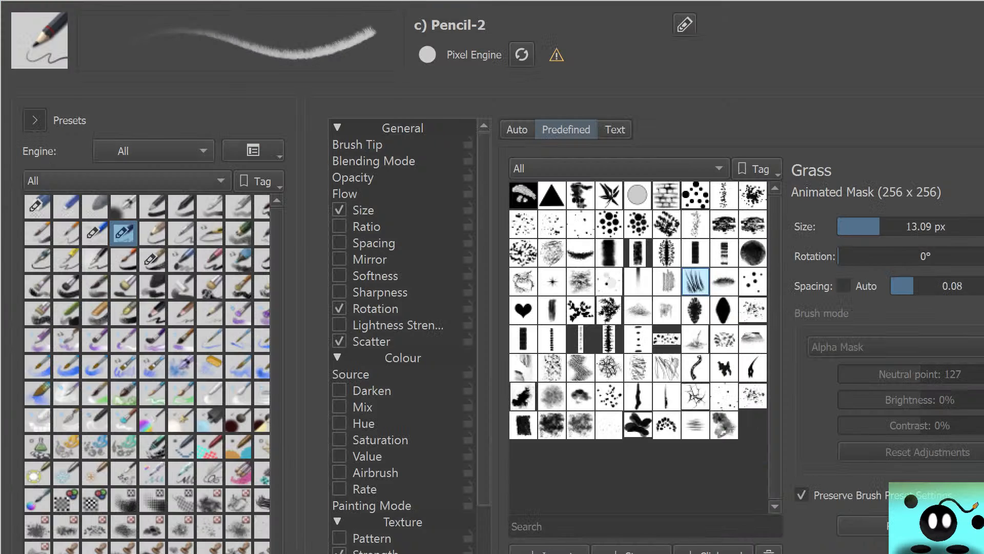
{"action": "left_click", "coordinate": [517, 129]}
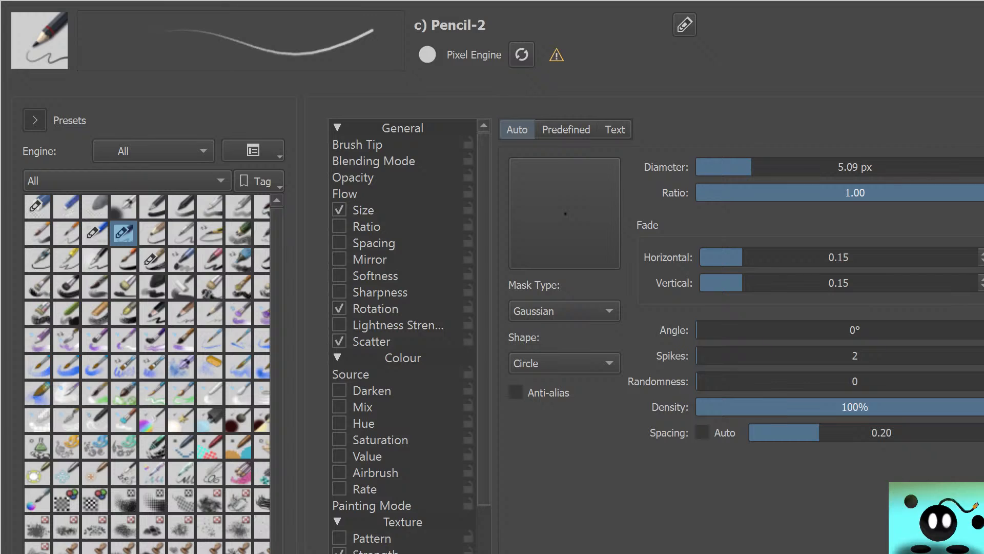
{"action": "key", "text": "Escape"}
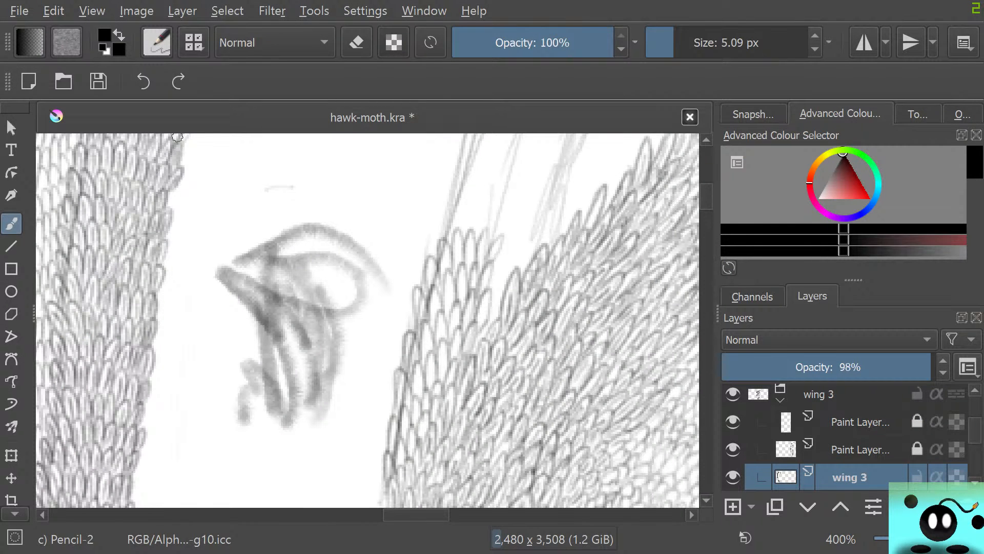
Erase all the Grass-tip test strokes from the white gap with the 45.38 px circle eraser
{"action": "key", "text": "slash"}
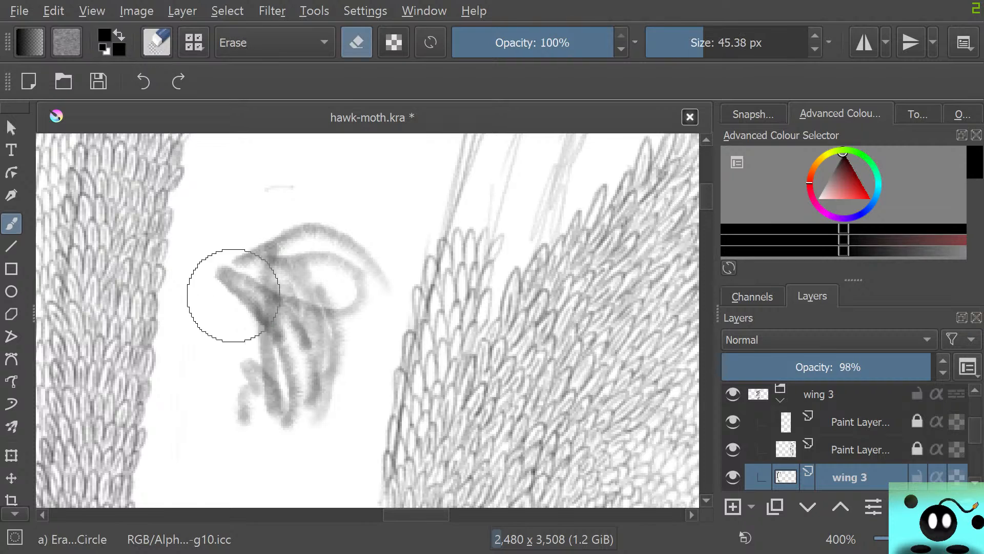
{"action": "mouse_move", "coordinate": [241, 412]}
{"action": "left_mouse_down"}
{"action": "mouse_move", "coordinate": [238, 237]}
{"action": "mouse_move", "coordinate": [273, 290]}
{"action": "mouse_move", "coordinate": [198, 172]}
{"action": "left_mouse_up"}
{"action": "left_click", "coordinate": [66, 42]}
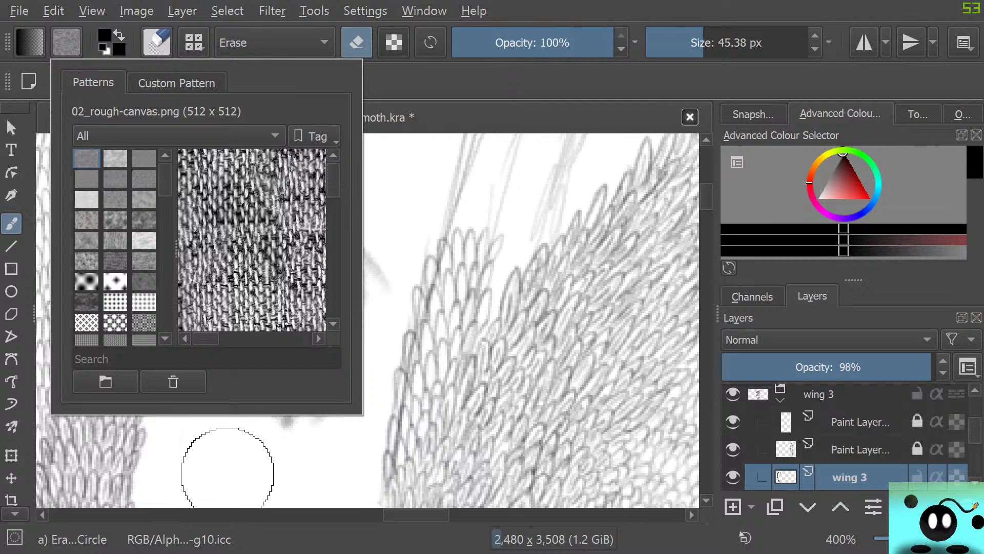
{"action": "left_click", "coordinate": [226, 451]}
{"action": "mouse_move", "coordinate": [268, 325]}
{"action": "left_mouse_down"}
{"action": "mouse_move", "coordinate": [277, 413]}
{"action": "mouse_move", "coordinate": [338, 335]}
{"action": "mouse_move", "coordinate": [312, 347]}
{"action": "mouse_move", "coordinate": [296, 223]}
{"action": "mouse_move", "coordinate": [276, 239]}
{"action": "mouse_move", "coordinate": [278, 171]}
{"action": "mouse_move", "coordinate": [317, 236]}
{"action": "mouse_move", "coordinate": [346, 258]}
{"action": "mouse_move", "coordinate": [318, 253]}
{"action": "left_mouse_up"}
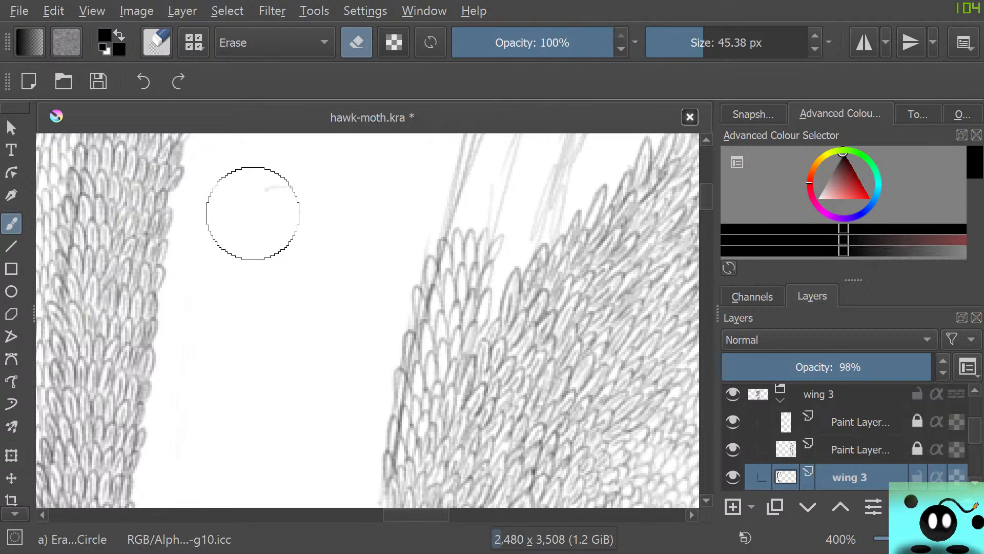
Return to Pencil-2 and add another row of scales across the upper end of the sketched strip
{"action": "key", "text": "slash"}
{"action": "mouse_move", "coordinate": [429, 257]}
{"action": "left_mouse_down"}
{"action": "mouse_move", "coordinate": [428, 208]}
{"action": "mouse_move", "coordinate": [441, 239]}
{"action": "left_mouse_up"}
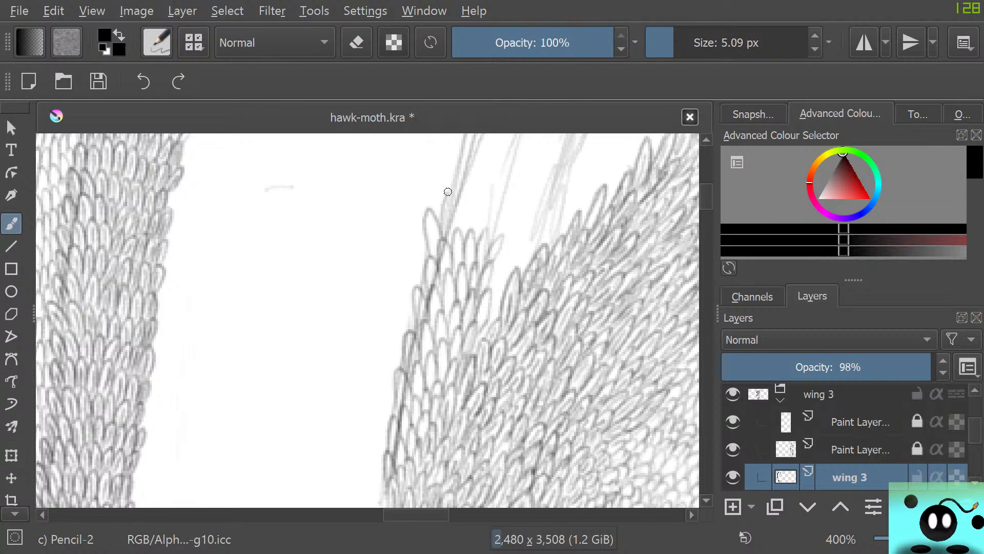
{"action": "mouse_move", "coordinate": [448, 191]}
{"action": "left_mouse_down"}
{"action": "mouse_move", "coordinate": [456, 230]}
{"action": "mouse_move", "coordinate": [468, 198]}
{"action": "mouse_move", "coordinate": [468, 234]}
{"action": "mouse_move", "coordinate": [479, 236]}
{"action": "mouse_move", "coordinate": [483, 219]}
{"action": "mouse_move", "coordinate": [490, 248]}
{"action": "left_mouse_up"}
Fill the notch between the strip and the right wing with Pencil-2 scales and extend the rows upward along the sketch lines
{"action": "scroll", "coordinate": [573, 194], "scroll_direction": "up", "scroll_amount": 3}
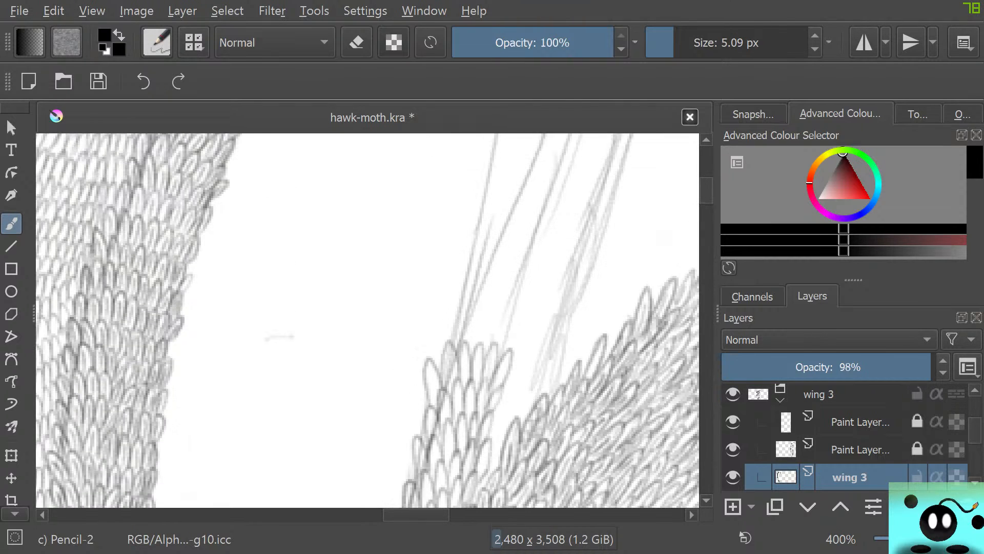
{"action": "scroll", "coordinate": [368, 320], "scroll_direction": "up", "scroll_amount": 10}
{"action": "scroll", "coordinate": [367, 321], "scroll_direction": "down", "scroll_amount": 11}
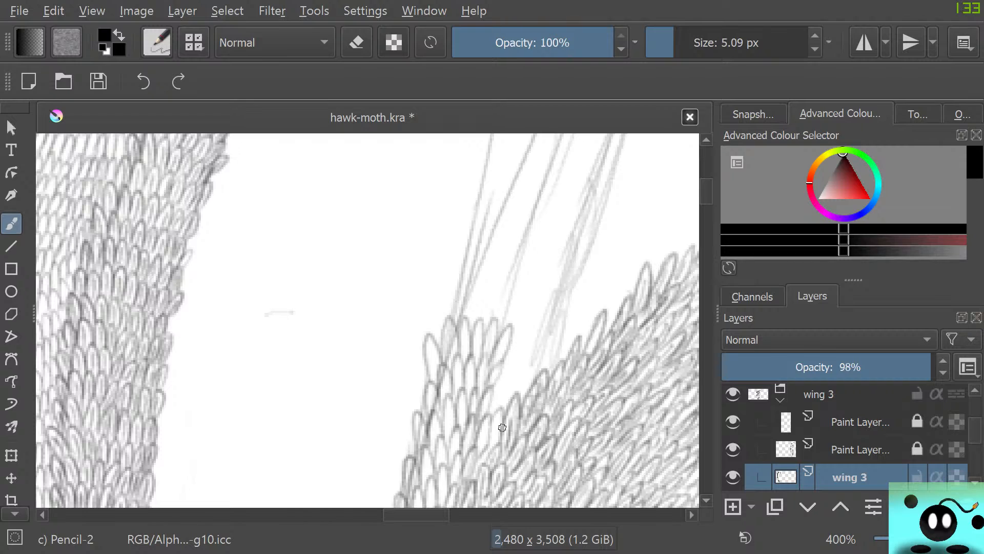
{"action": "mouse_move", "coordinate": [490, 409]}
{"action": "left_mouse_down"}
{"action": "mouse_move", "coordinate": [513, 405]}
{"action": "mouse_move", "coordinate": [527, 378]}
{"action": "mouse_move", "coordinate": [523, 390]}
{"action": "mouse_move", "coordinate": [500, 365]}
{"action": "mouse_move", "coordinate": [500, 374]}
{"action": "mouse_move", "coordinate": [507, 358]}
{"action": "mouse_move", "coordinate": [514, 382]}
{"action": "mouse_move", "coordinate": [521, 357]}
{"action": "mouse_move", "coordinate": [524, 382]}
{"action": "mouse_move", "coordinate": [540, 356]}
{"action": "mouse_move", "coordinate": [540, 382]}
{"action": "mouse_move", "coordinate": [512, 326]}
{"action": "mouse_move", "coordinate": [484, 367]}
{"action": "mouse_move", "coordinate": [545, 353]}
{"action": "left_mouse_up"}
{"action": "mouse_move", "coordinate": [448, 307]}
{"action": "left_mouse_down"}
{"action": "mouse_move", "coordinate": [466, 321]}
{"action": "mouse_move", "coordinate": [476, 282]}
{"action": "mouse_move", "coordinate": [477, 318]}
{"action": "mouse_move", "coordinate": [499, 315]}
{"action": "mouse_move", "coordinate": [510, 287]}
{"action": "mouse_move", "coordinate": [508, 323]}
{"action": "mouse_move", "coordinate": [528, 299]}
{"action": "mouse_move", "coordinate": [522, 320]}
{"action": "mouse_move", "coordinate": [535, 325]}
{"action": "mouse_move", "coordinate": [551, 288]}
{"action": "mouse_move", "coordinate": [563, 318]}
{"action": "left_mouse_up"}
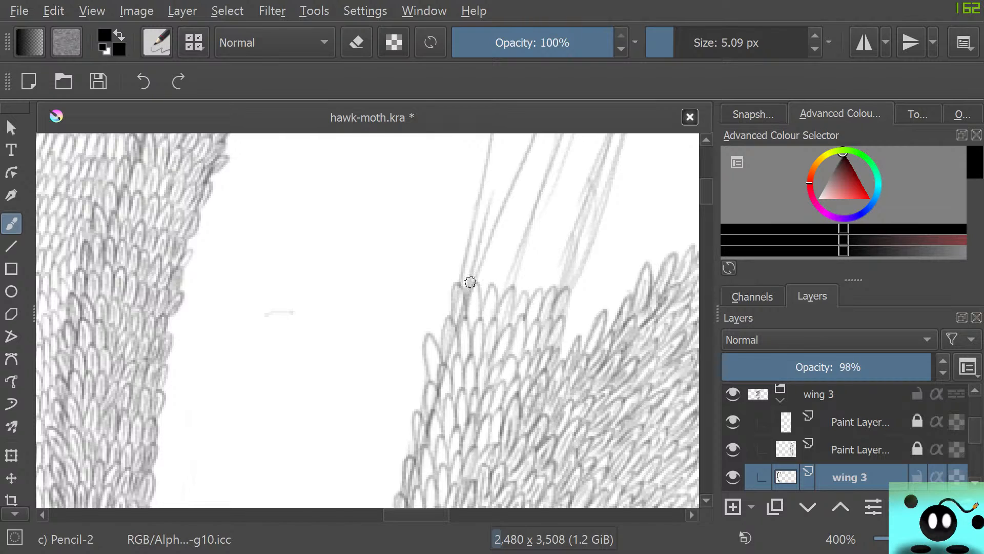
{"action": "mouse_move", "coordinate": [471, 282]}
{"action": "left_mouse_down"}
{"action": "mouse_move", "coordinate": [477, 254]}
{"action": "mouse_move", "coordinate": [483, 289]}
{"action": "mouse_move", "coordinate": [497, 286]}
{"action": "mouse_move", "coordinate": [501, 268]}
{"action": "mouse_move", "coordinate": [508, 291]}
{"action": "mouse_move", "coordinate": [527, 255]}
{"action": "mouse_move", "coordinate": [521, 291]}
{"action": "mouse_move", "coordinate": [538, 297]}
{"action": "mouse_move", "coordinate": [546, 270]}
{"action": "mouse_move", "coordinate": [559, 294]}
{"action": "left_mouse_up"}
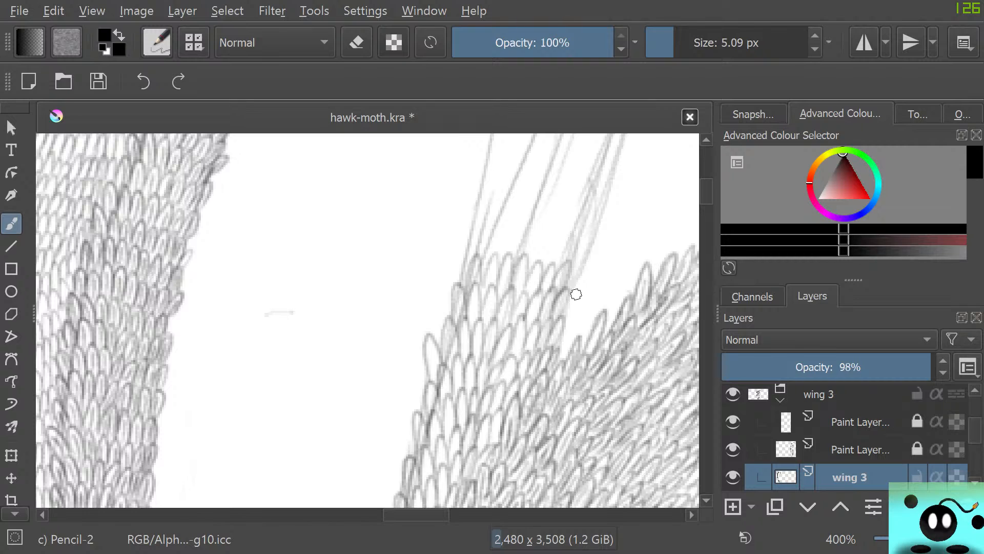
{"action": "key", "text": "alt+f"}
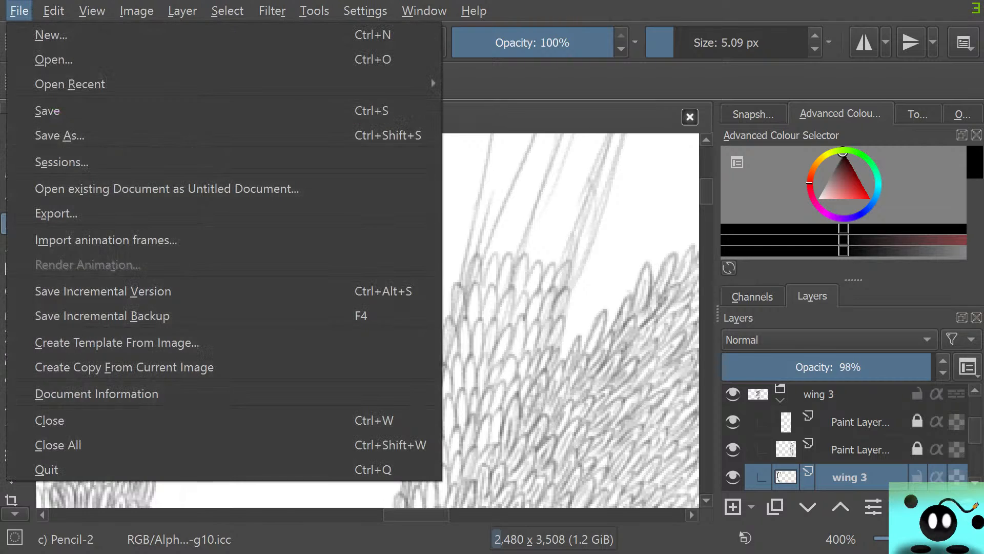
{"action": "key", "text": "Right"}
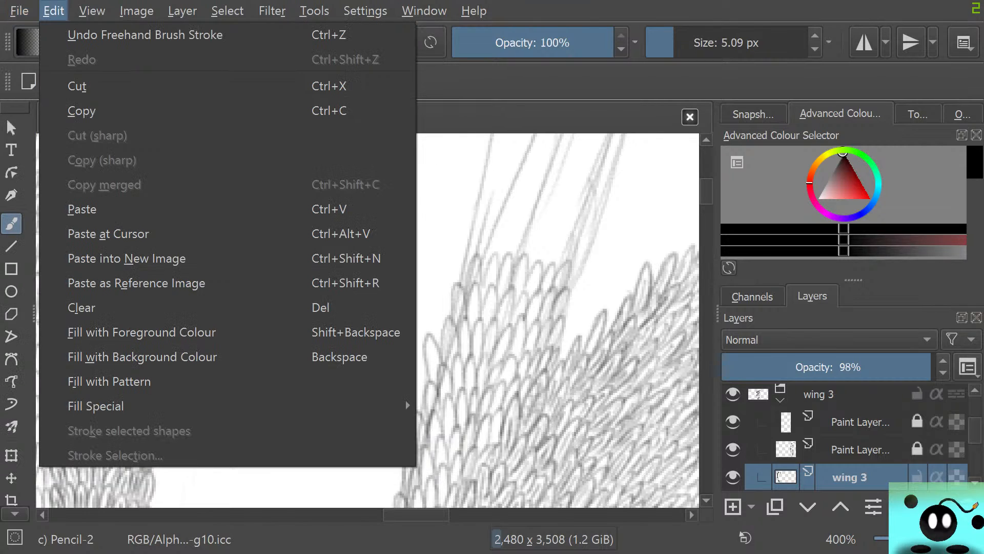
{"action": "key", "text": "Left"}
{"action": "key", "text": "Right"}
{"action": "key", "text": "Right"}
{"action": "key", "text": "Right"}
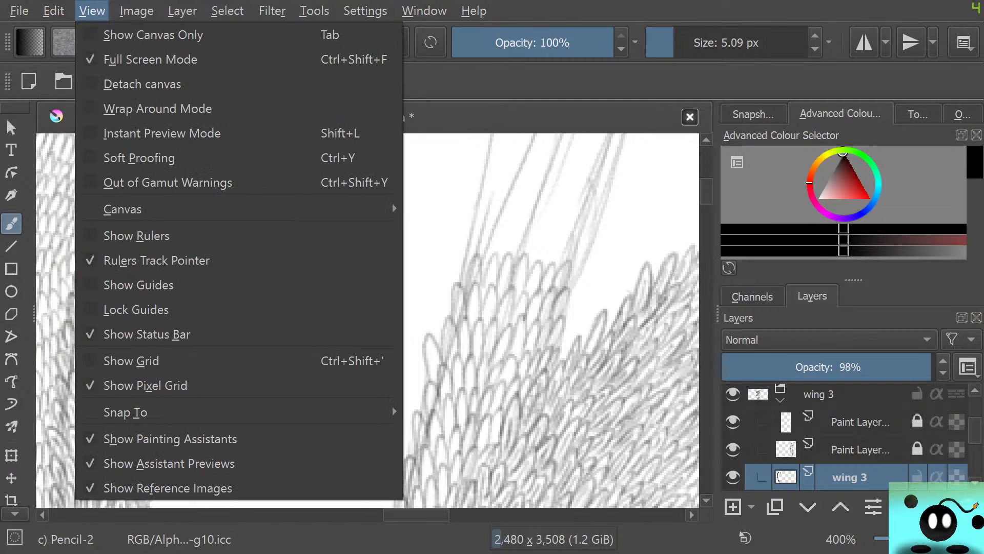
{"action": "key", "text": "Left"}
{"action": "left_click", "coordinate": [67, 42]}
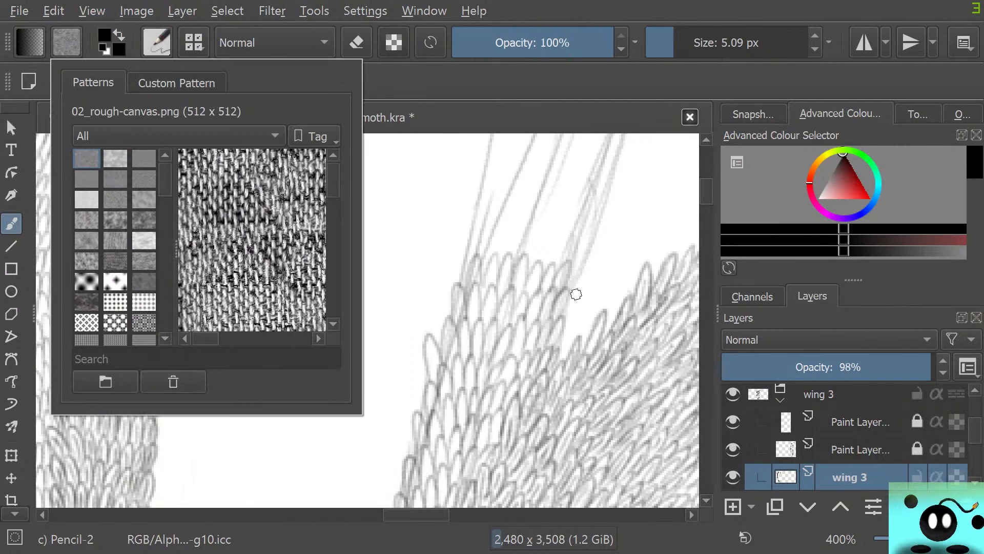
Open the Pencil-2 brush settings and try the Sharpness option, switching it on and off again
{"action": "left_click", "coordinate": [157, 42]}
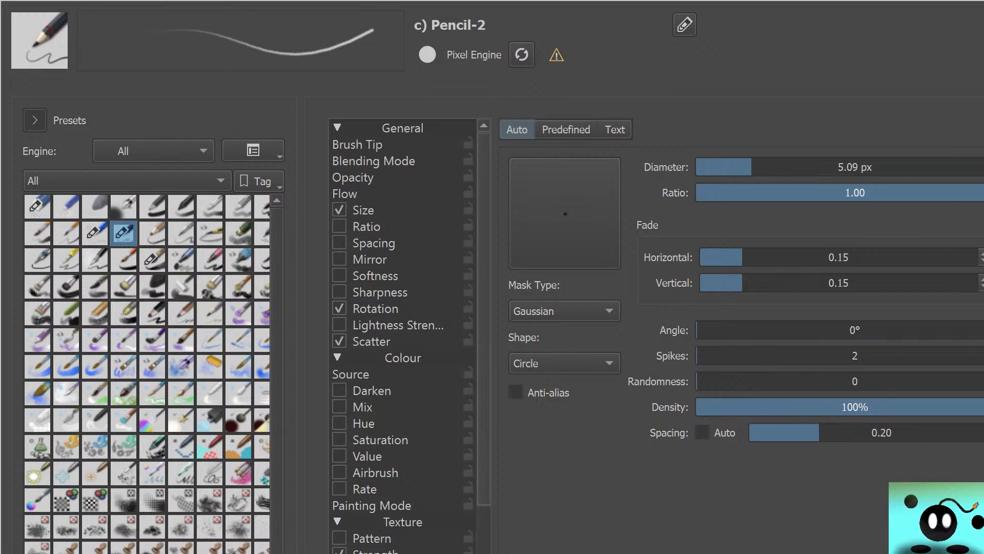
{"action": "scroll", "coordinate": [405, 333], "scroll_direction": "down", "scroll_amount": 2}
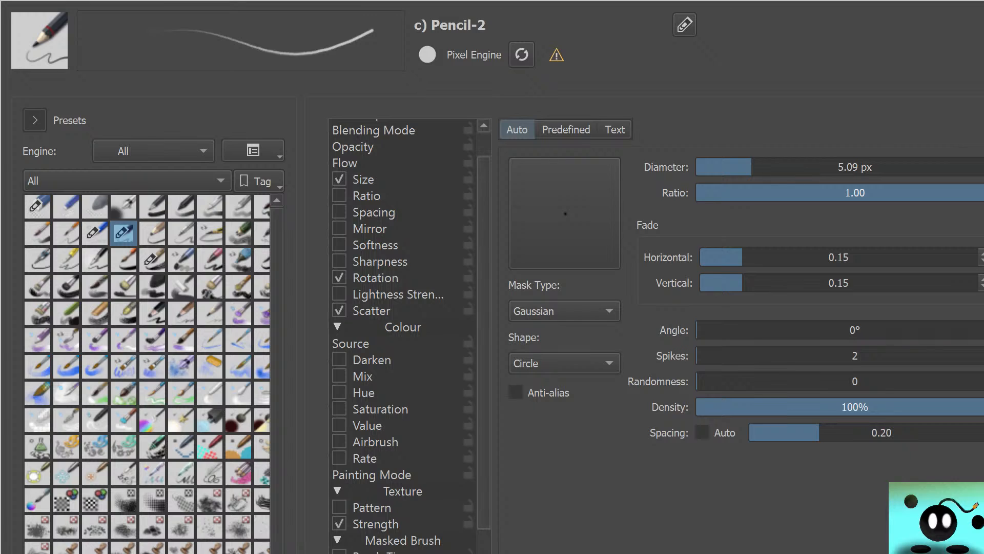
{"action": "left_click", "coordinate": [340, 261]}
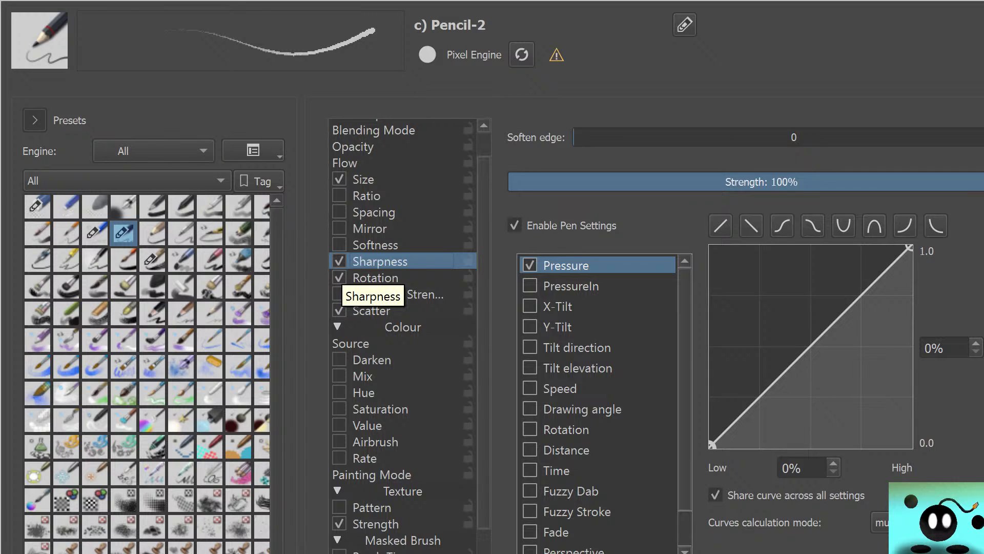
{"action": "left_click", "coordinate": [339, 261]}
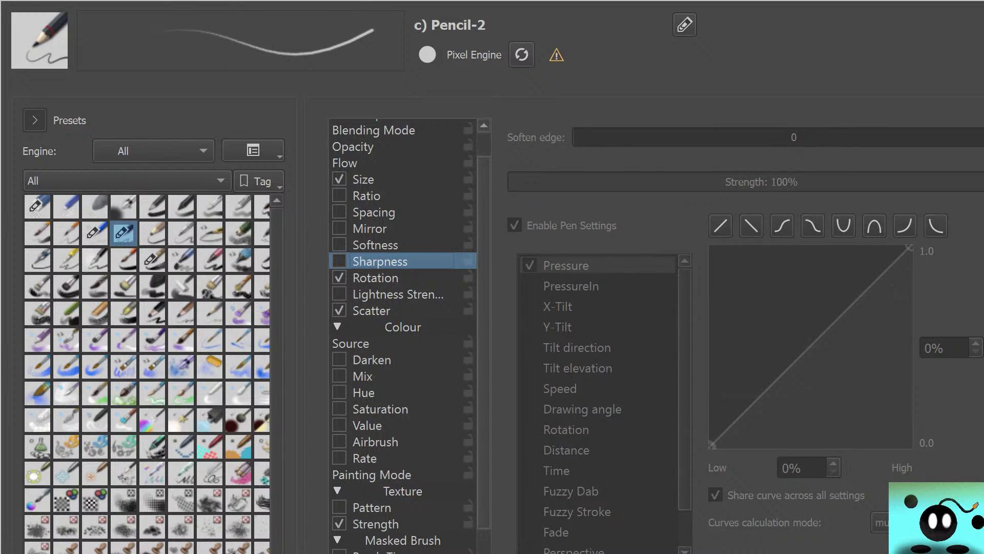
{"action": "scroll", "coordinate": [339, 261], "scroll_direction": "down", "scroll_amount": 2}
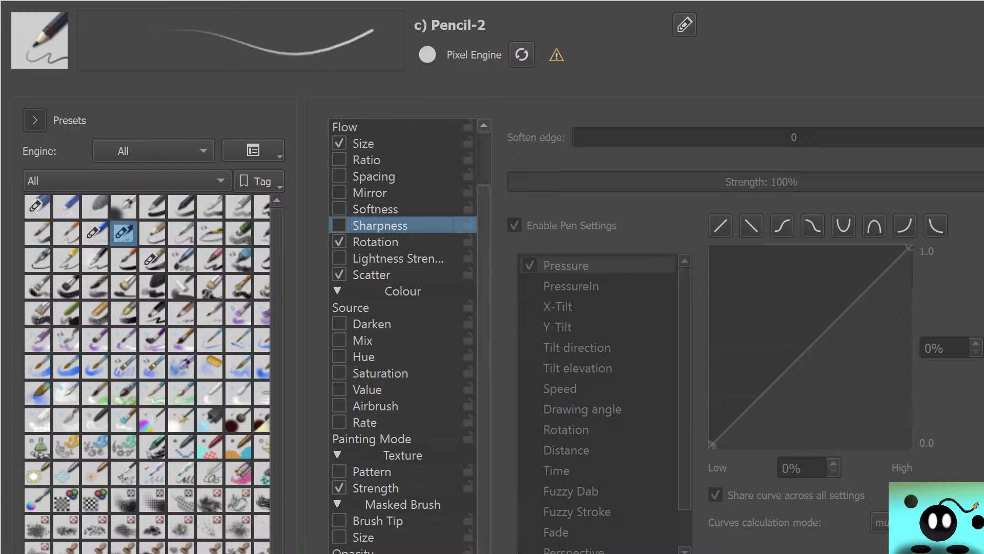
{"action": "scroll", "coordinate": [405, 334], "scroll_direction": "down", "scroll_amount": 3}
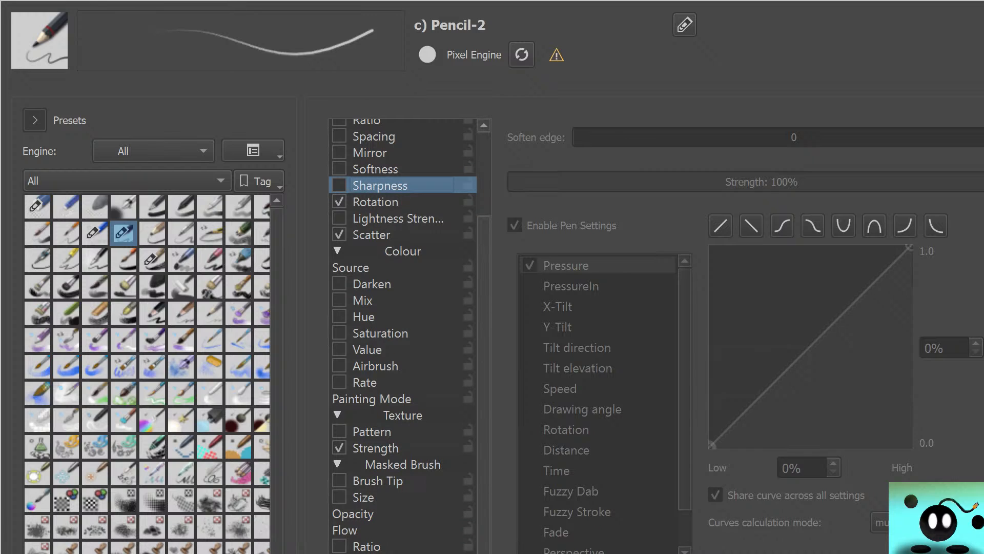
Try the texture Pattern option with the Subtract Alpha texturing mode on Pencil-2, then switch it off again
{"action": "left_click", "coordinate": [376, 448]}
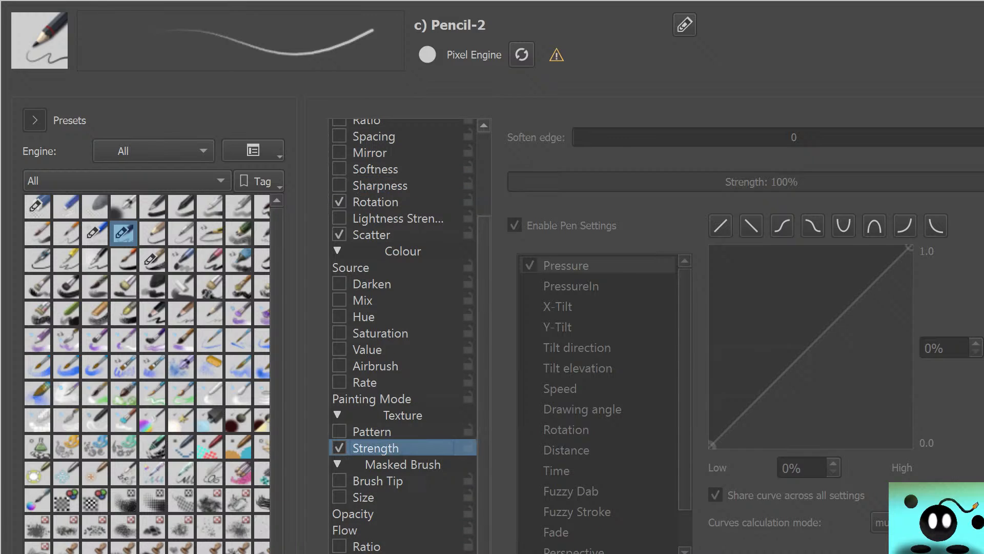
{"action": "left_click", "coordinate": [339, 431]}
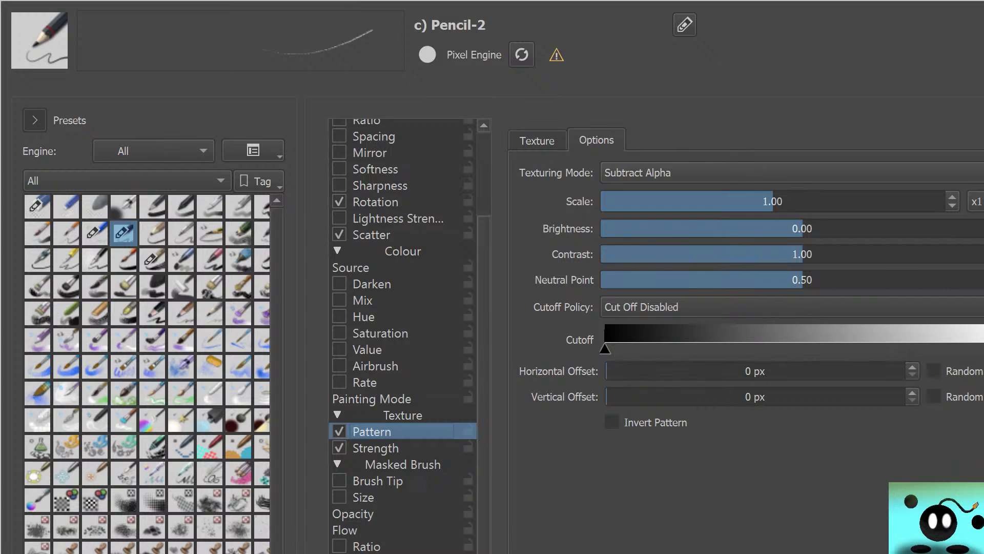
{"action": "left_click", "coordinate": [775, 173]}
{"action": "left_click", "coordinate": [774, 173]}
{"action": "left_click", "coordinate": [340, 432]}
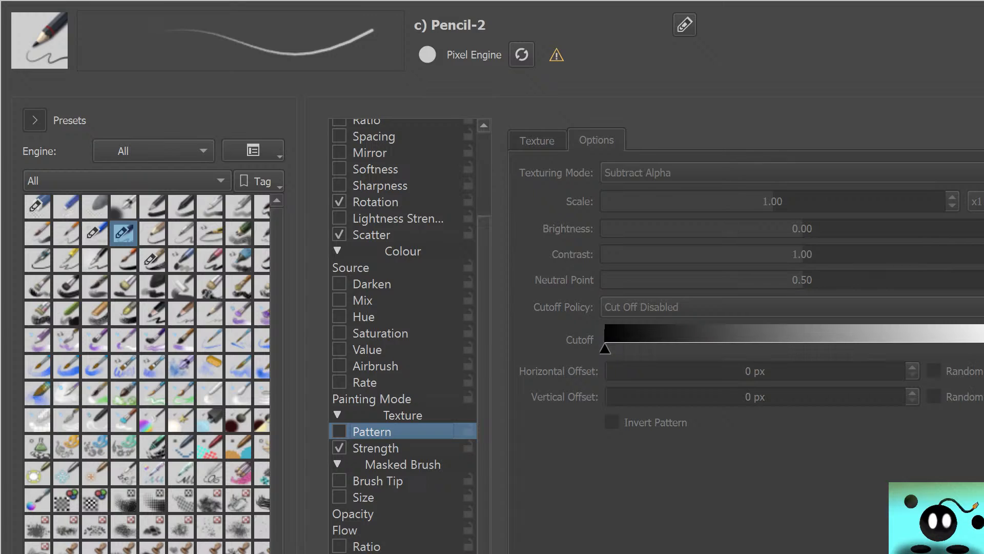
Try a masked brush tip on Pencil-2, checking the auto and predefined tips, and disable it again
{"action": "left_click", "coordinate": [339, 481]}
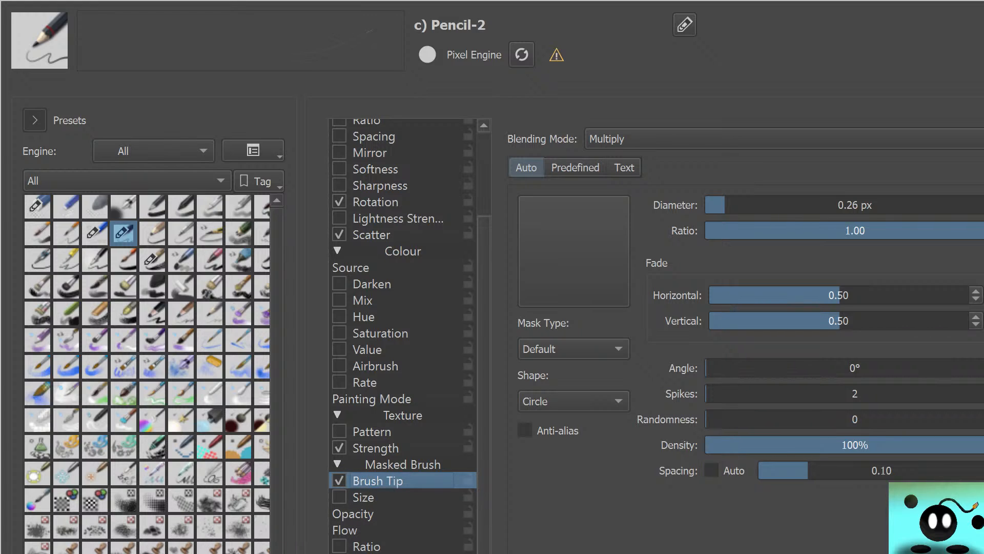
{"action": "left_click", "coordinate": [575, 167]}
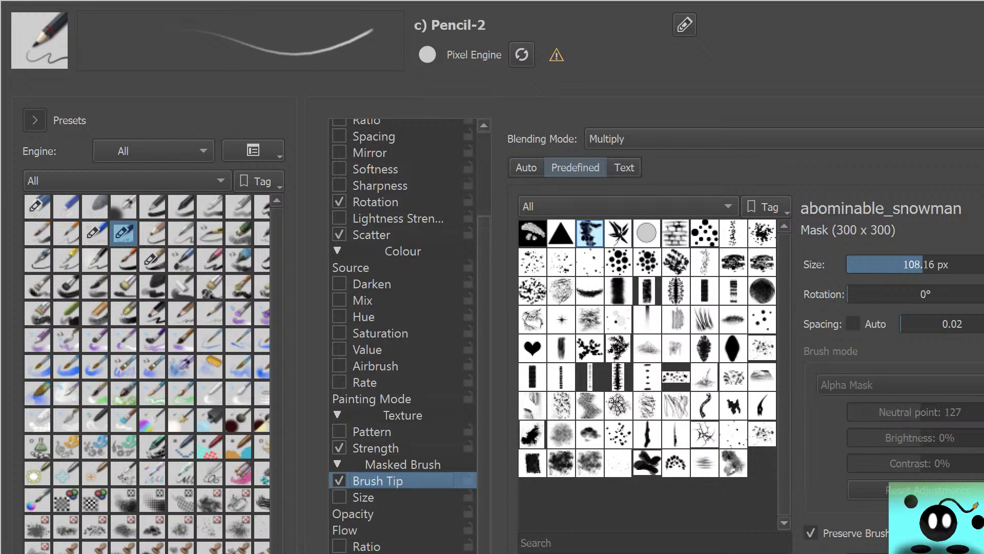
{"action": "left_click", "coordinate": [526, 167]}
{"action": "left_click", "coordinate": [339, 481]}
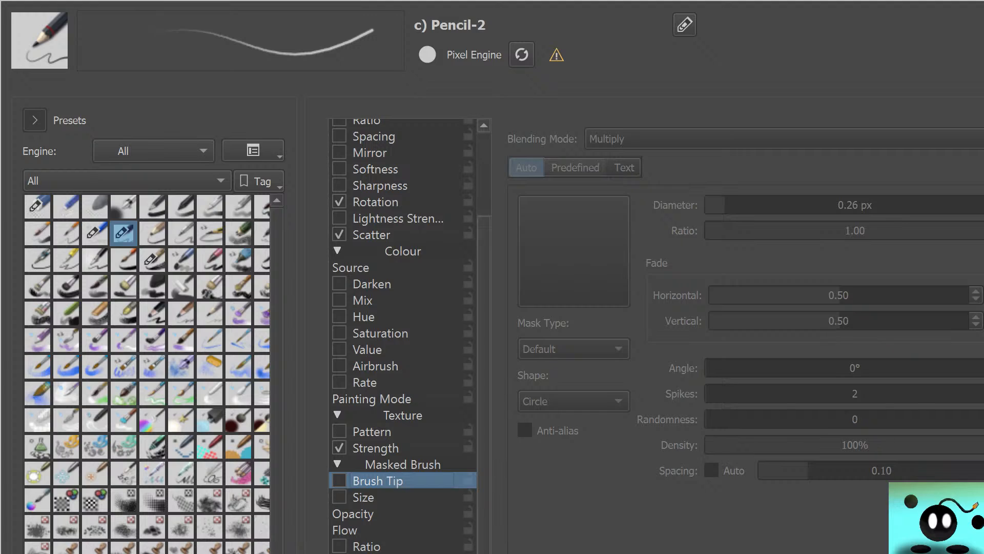
Check the masked brush's Opacity settings and try its Size option, turning it back off
{"action": "left_click", "coordinate": [354, 514]}
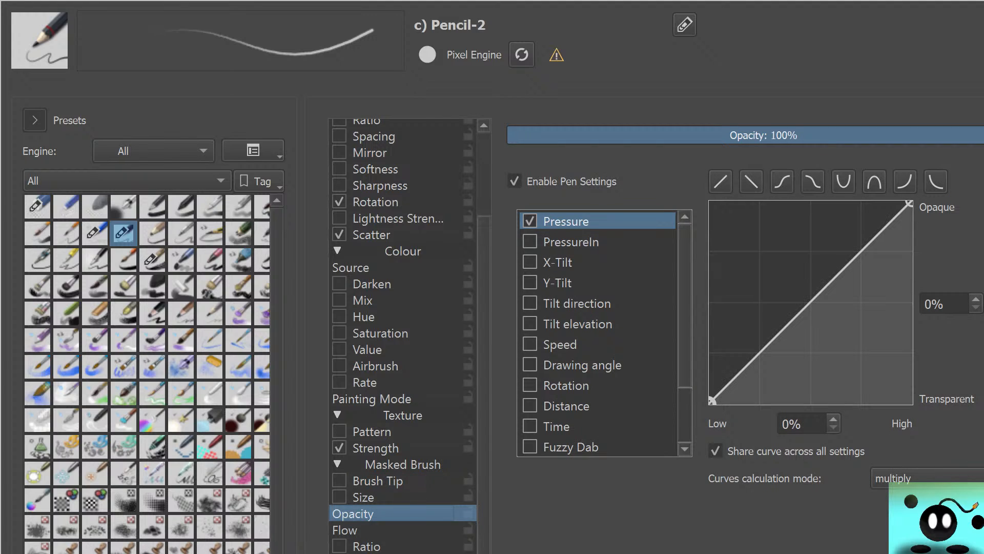
{"action": "left_click", "coordinate": [340, 497]}
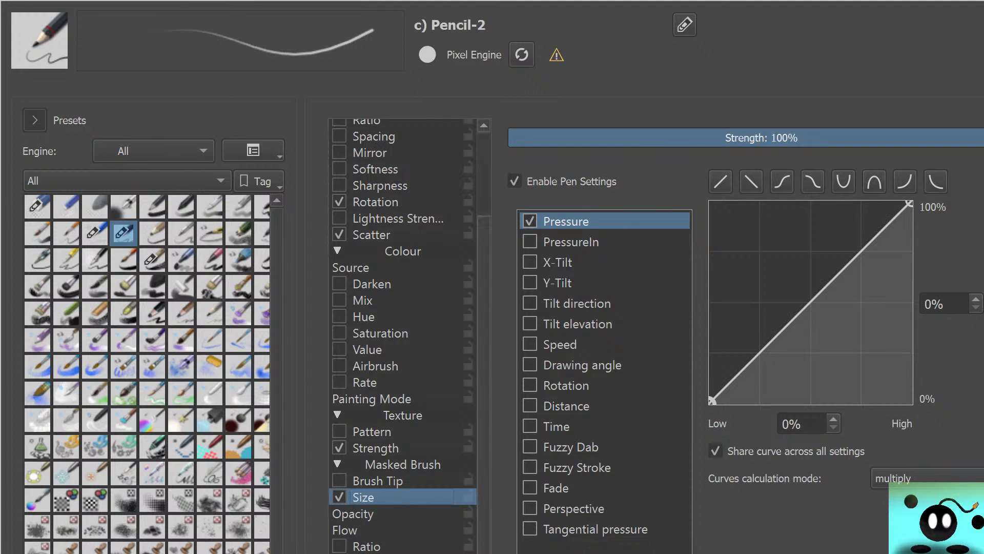
{"action": "left_click", "coordinate": [354, 514]}
{"action": "left_click", "coordinate": [339, 496]}
{"action": "left_click", "coordinate": [339, 496]}
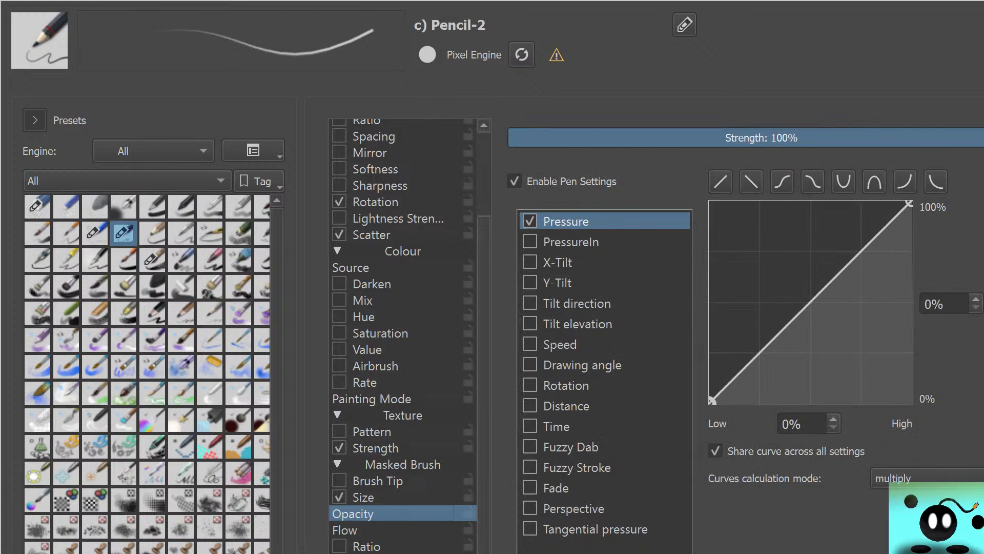
{"action": "left_click", "coordinate": [340, 497]}
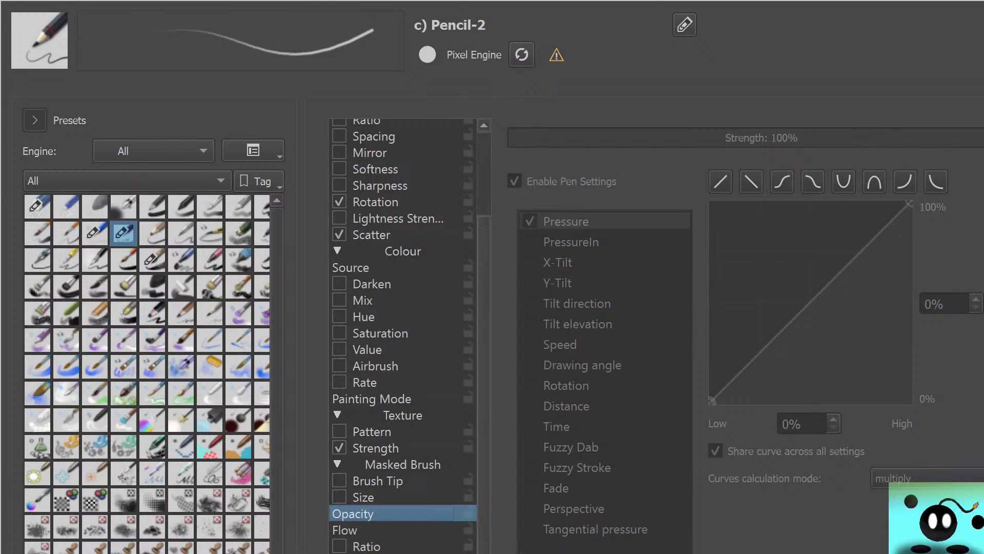
{"action": "scroll", "coordinate": [402, 333], "scroll_direction": "up", "scroll_amount": 2}
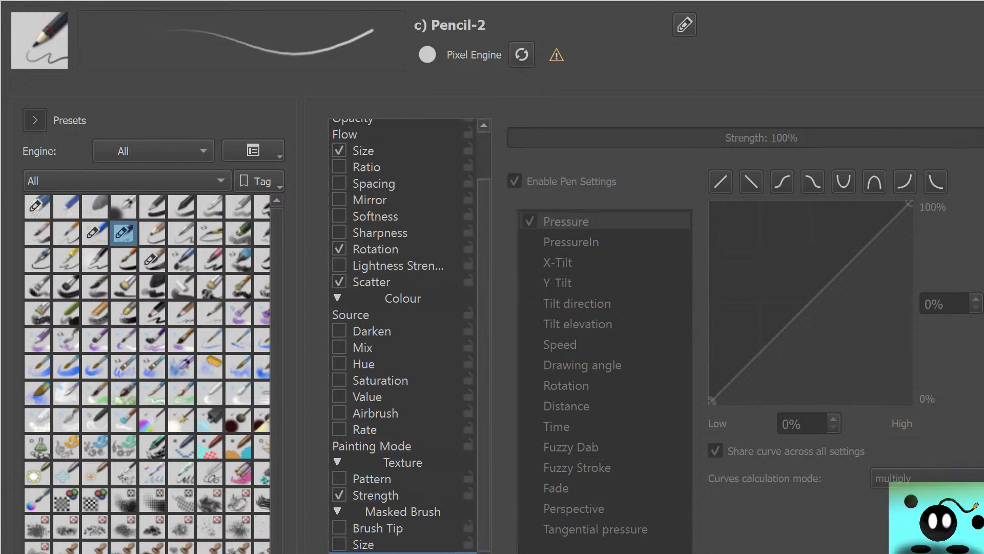
{"action": "left_click", "coordinate": [337, 128]}
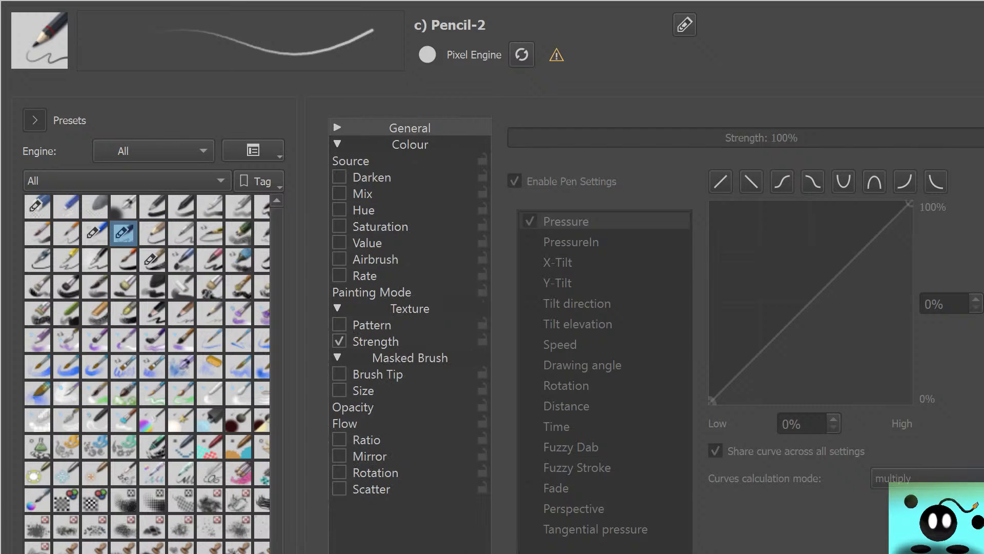
{"action": "left_click", "coordinate": [338, 128]}
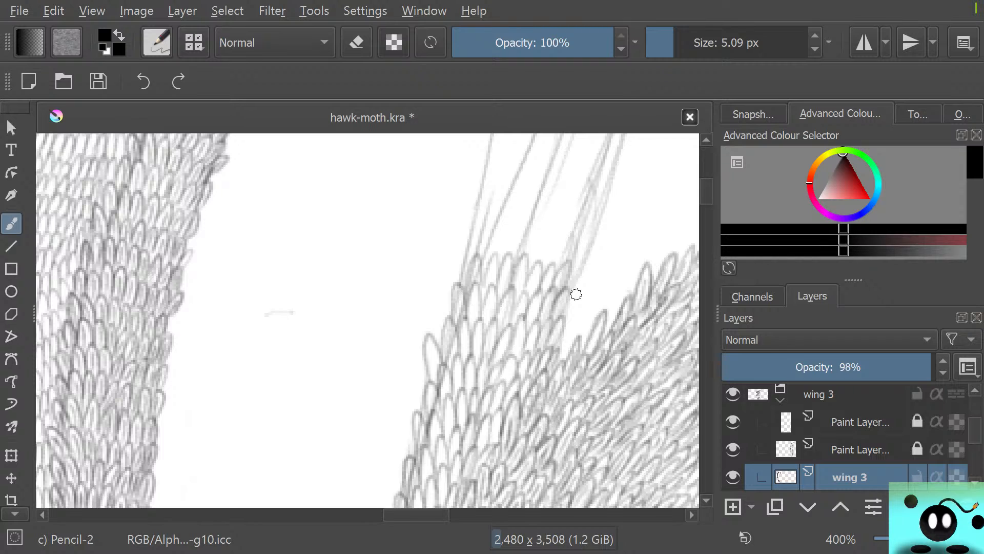
Reopen the Pencil-2 brush settings, enable the texture Pattern option and show the available textures
{"action": "left_click", "coordinate": [157, 42]}
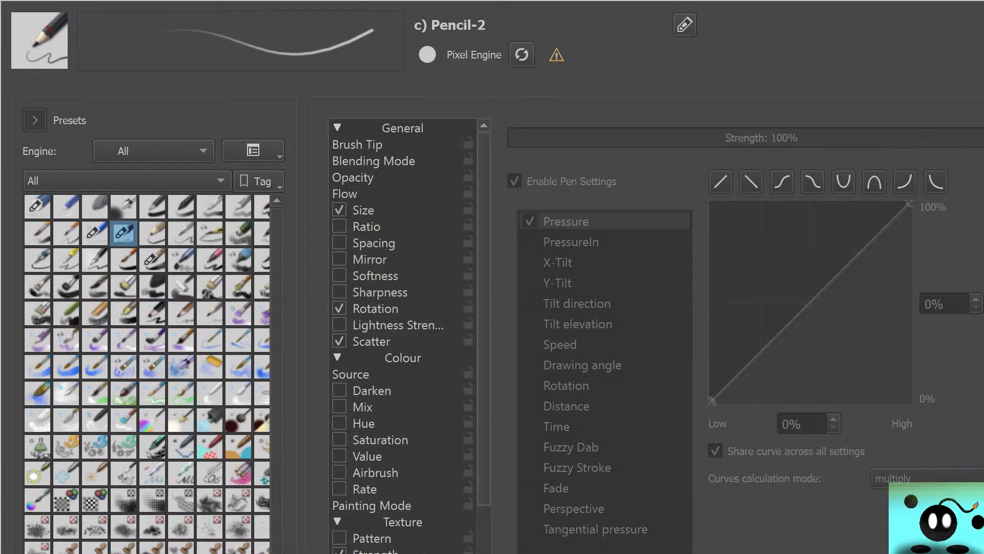
{"action": "scroll", "coordinate": [405, 333], "scroll_direction": "down", "scroll_amount": 2}
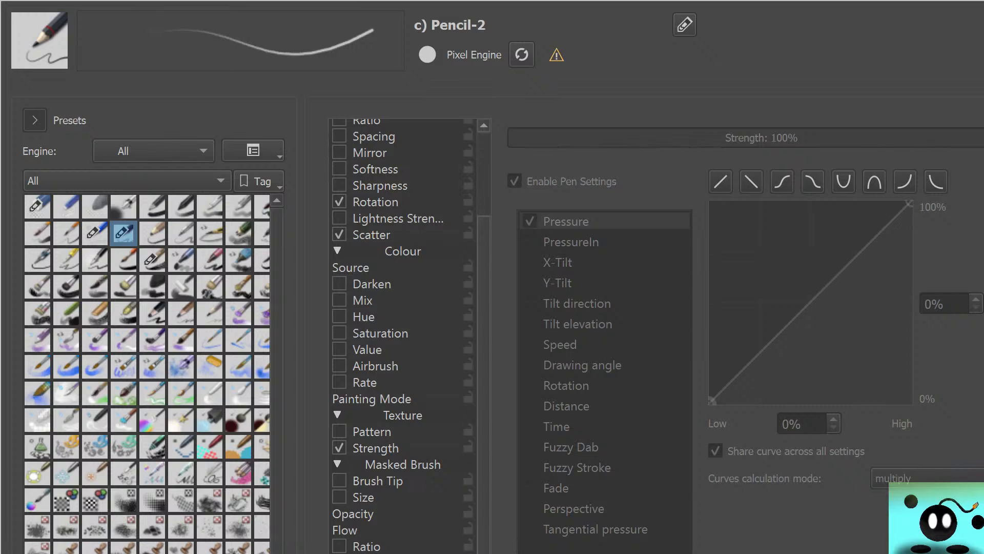
{"action": "left_click", "coordinate": [337, 415]}
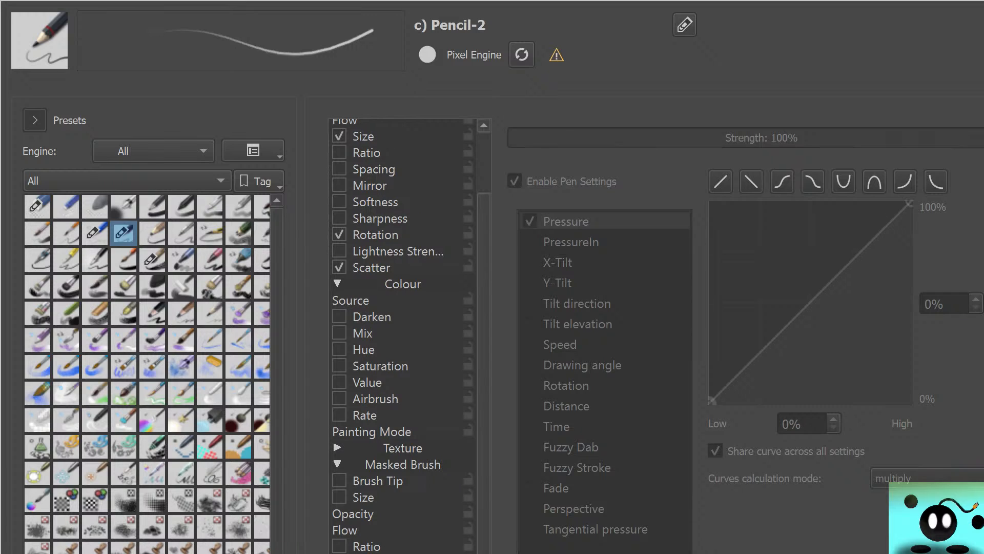
{"action": "left_click", "coordinate": [337, 447]}
{"action": "left_click", "coordinate": [372, 464]}
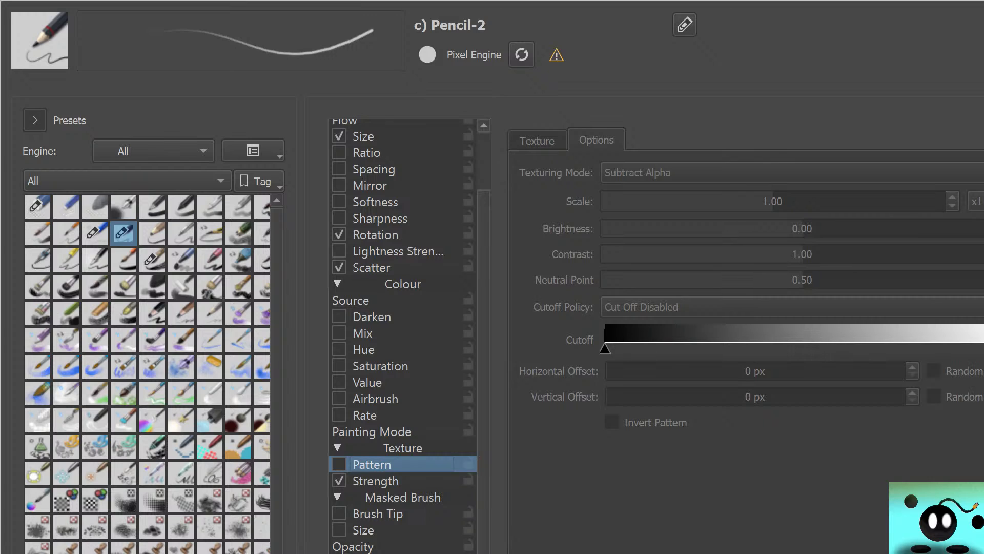
{"action": "left_click", "coordinate": [339, 464]}
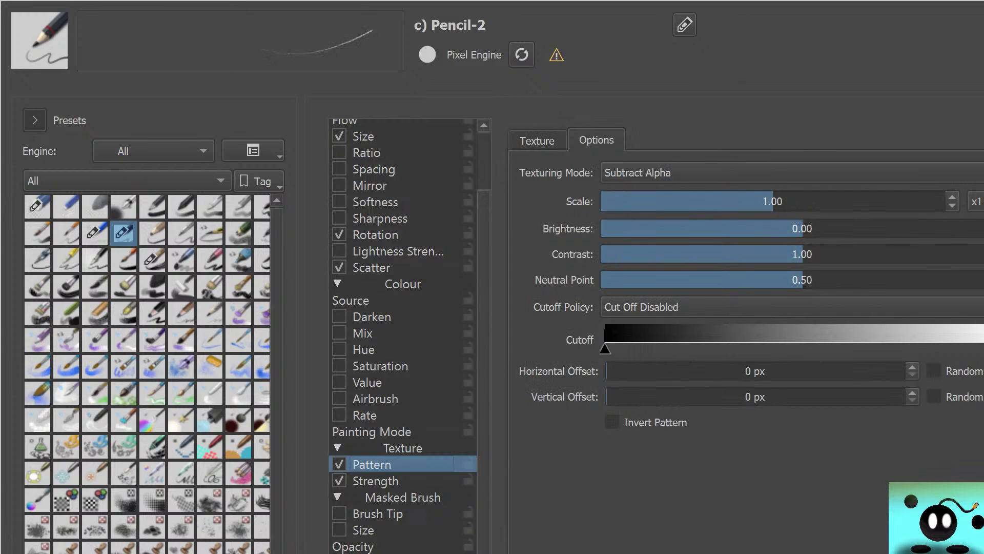
{"action": "left_click", "coordinate": [537, 140]}
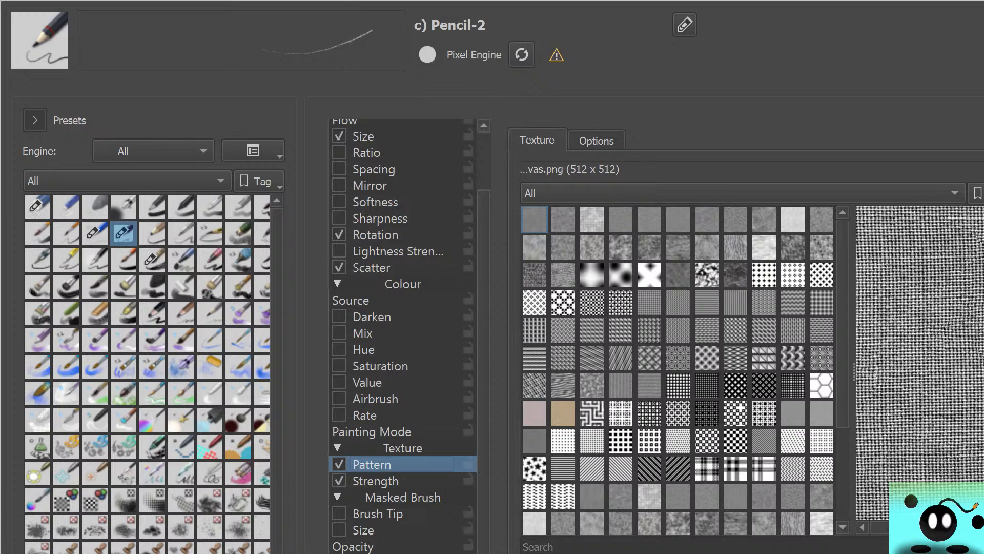
Try 02_rough-canvas.png and several other canvas and paper textures on Pencil-2, then return to 01_canvas.png
{"action": "left_click", "coordinate": [563, 220]}
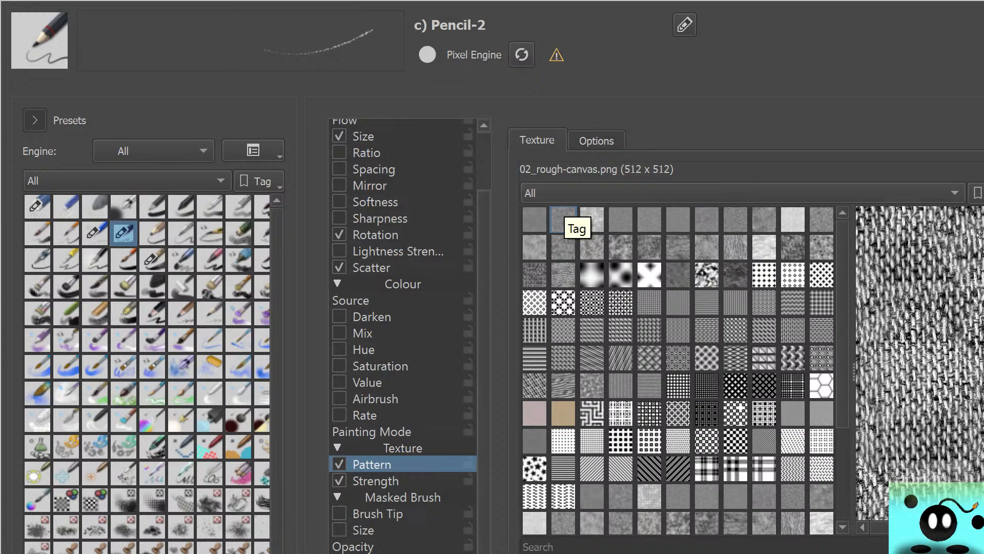
{"action": "left_click", "coordinate": [535, 219]}
{"action": "left_click", "coordinate": [563, 219]}
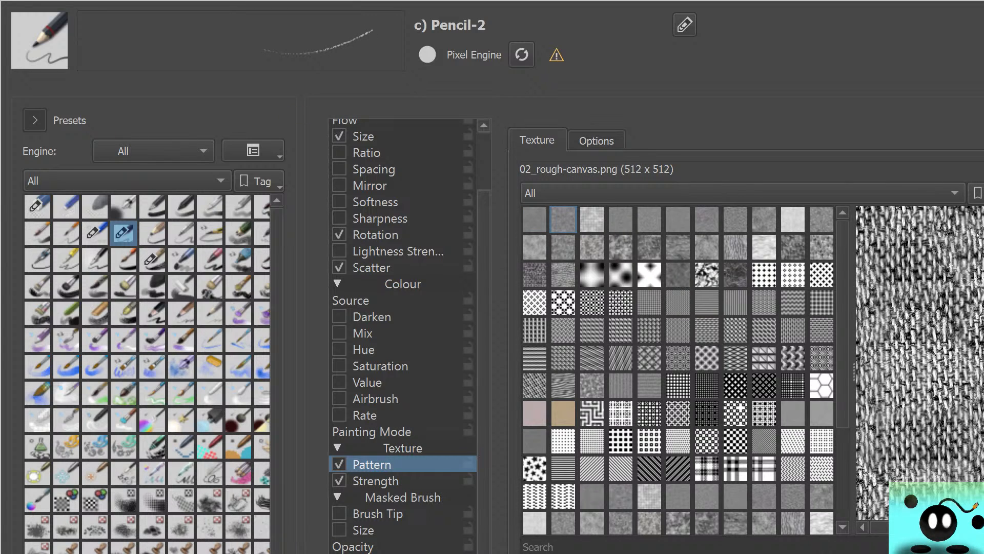
{"action": "left_click", "coordinate": [592, 219]}
{"action": "left_click", "coordinate": [621, 220]}
{"action": "left_click", "coordinate": [564, 247]}
{"action": "left_click", "coordinate": [534, 220]}
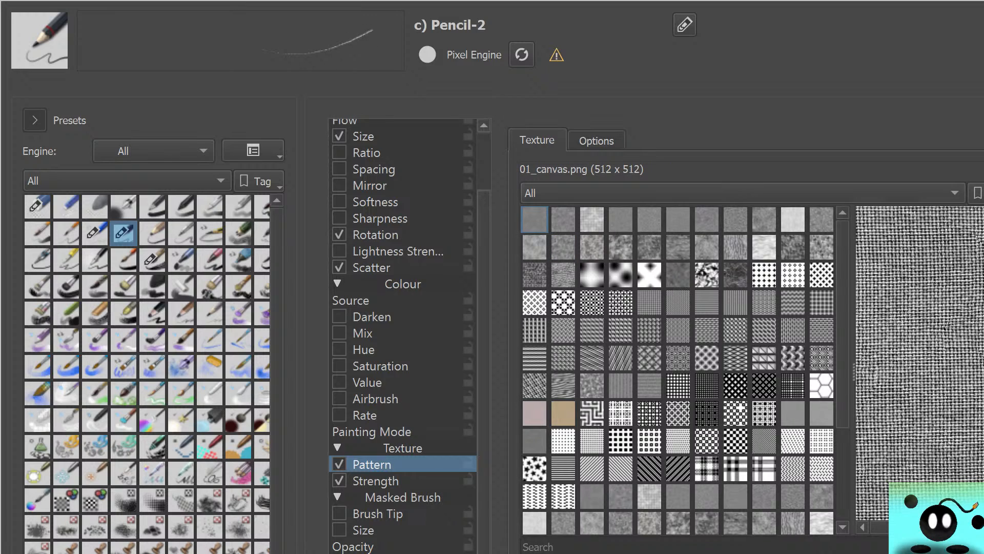
Compare bolder textures such as Maze_lines.png and Stars_Sized.png on Pencil-2, ending with Zigzag03.pat selected
{"action": "left_click", "coordinate": [592, 413]}
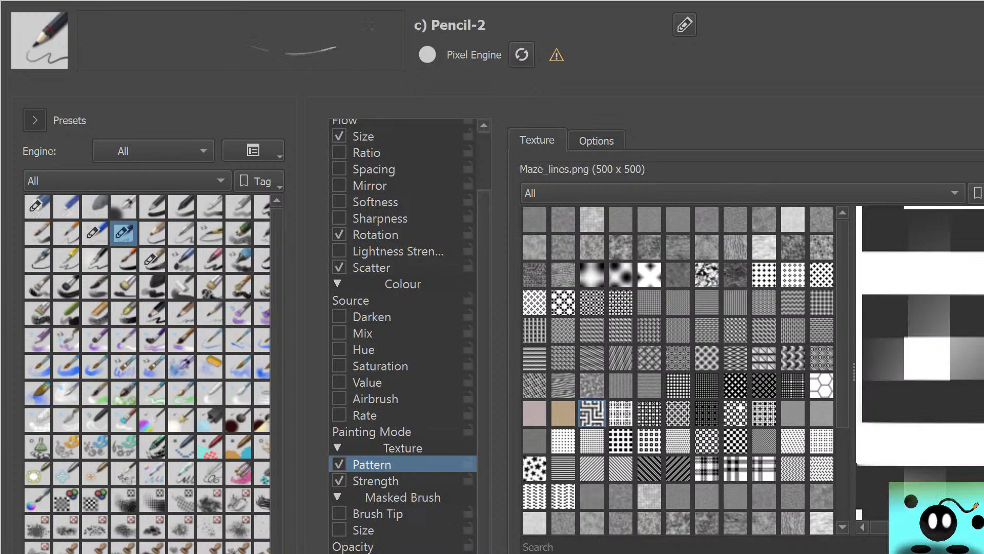
{"action": "left_click", "coordinate": [564, 441]}
{"action": "left_click", "coordinate": [535, 468]}
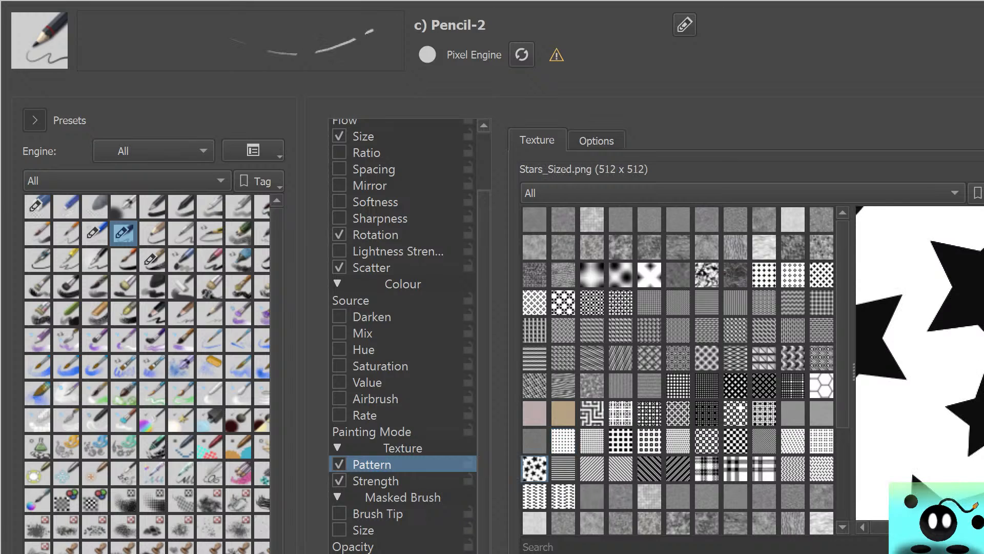
{"action": "left_click", "coordinate": [535, 497]}
{"action": "left_click", "coordinate": [564, 496]}
{"action": "left_click", "coordinate": [534, 469]}
{"action": "left_click", "coordinate": [534, 496]}
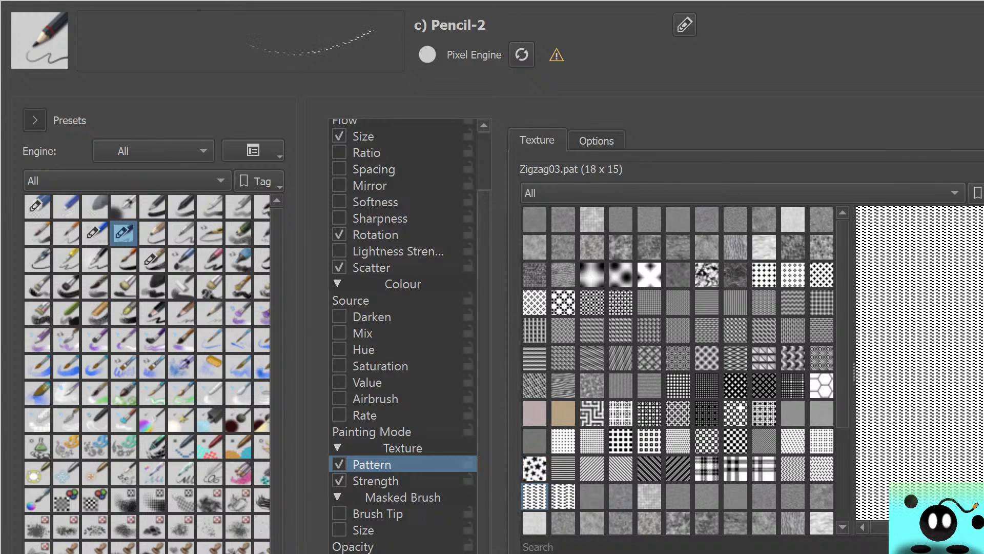
Compare rock and melt textures such as 15_texture-rockB.png and 17_texture-melt.png on the Pencil-2 stroke
{"action": "left_click", "coordinate": [535, 469]}
{"action": "left_click", "coordinate": [535, 496]}
{"action": "left_click", "coordinate": [678, 522]}
{"action": "left_click", "coordinate": [707, 523]}
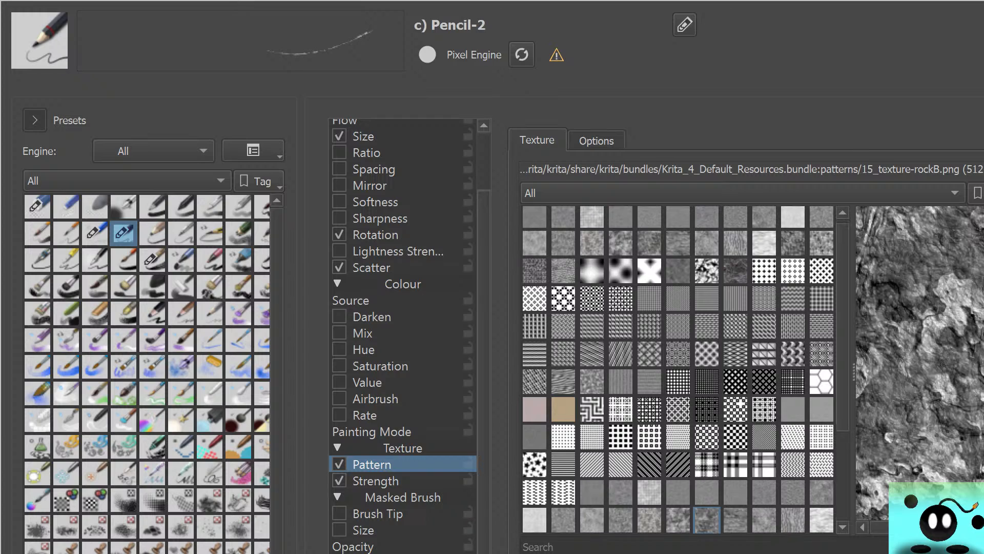
{"action": "left_click", "coordinate": [793, 520]}
{"action": "left_click", "coordinate": [764, 521]}
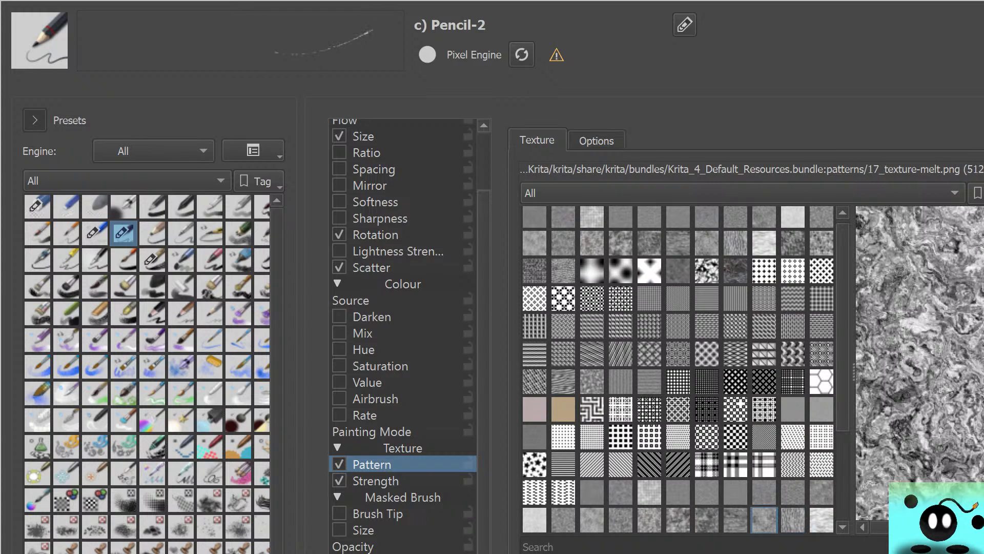
{"action": "left_click", "coordinate": [793, 521]}
Set the Pencil-2 texture back to 01_canvas.png and turn the Pattern option off
{"action": "left_click", "coordinate": [535, 218]}
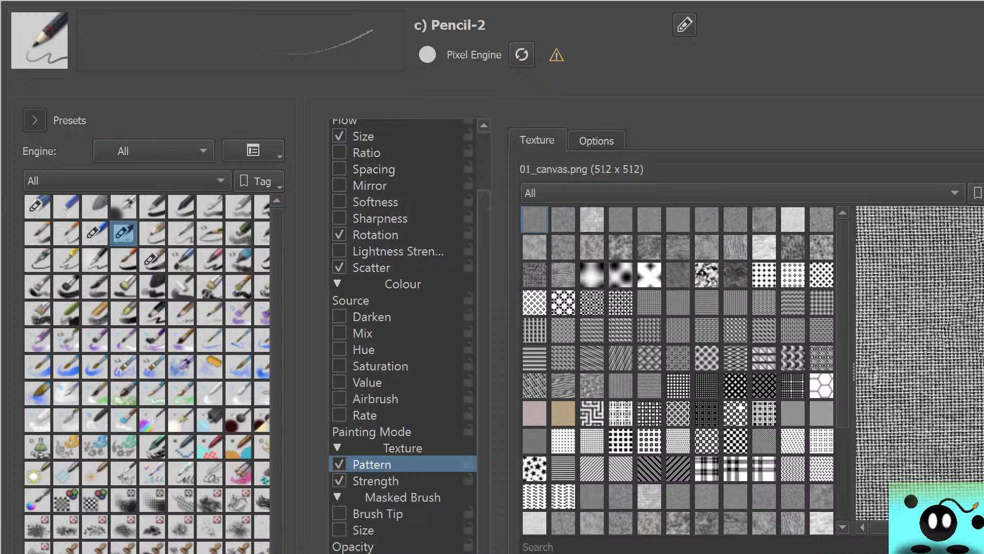
{"action": "scroll", "coordinate": [402, 333], "scroll_direction": "up", "scroll_amount": 2}
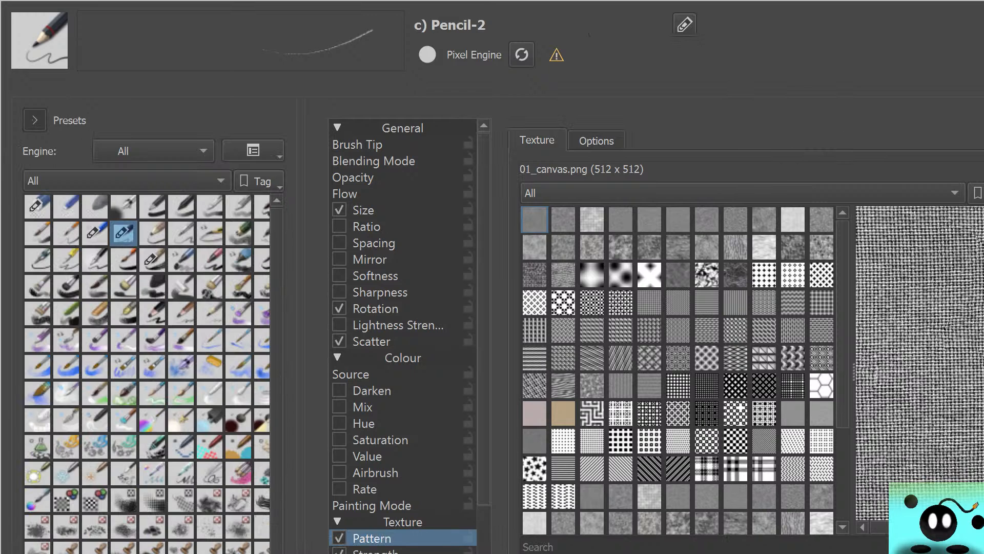
{"action": "left_click", "coordinate": [339, 537]}
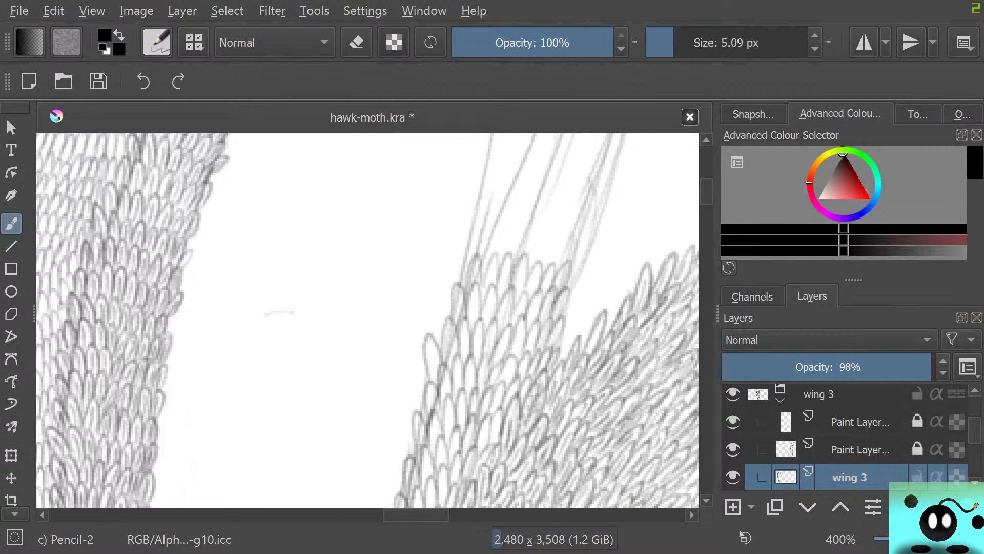
Draw rows of Pencil-2 scales up the narrow sketched vein of wing 3 until they reach its rounded tip
{"action": "scroll", "coordinate": [339, 222], "scroll_direction": "down", "scroll_amount": 10}
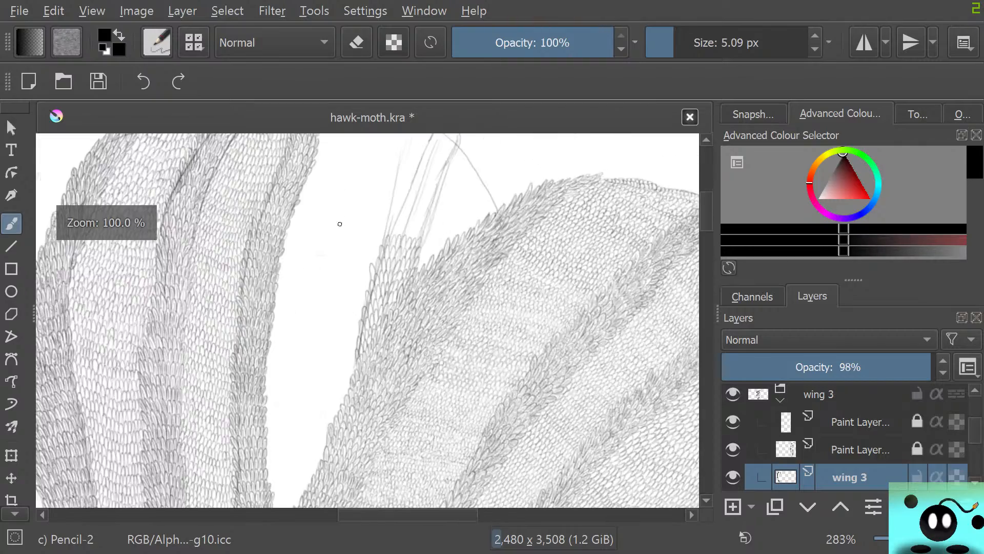
{"action": "scroll", "coordinate": [459, 228], "scroll_direction": "up", "scroll_amount": 9}
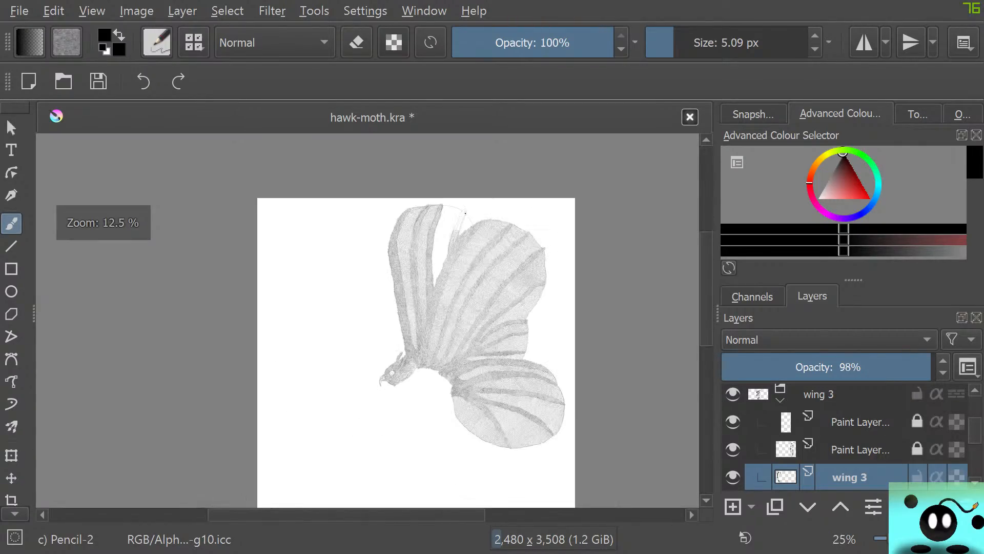
{"action": "scroll", "coordinate": [374, 336], "scroll_direction": "down", "scroll_amount": 3}
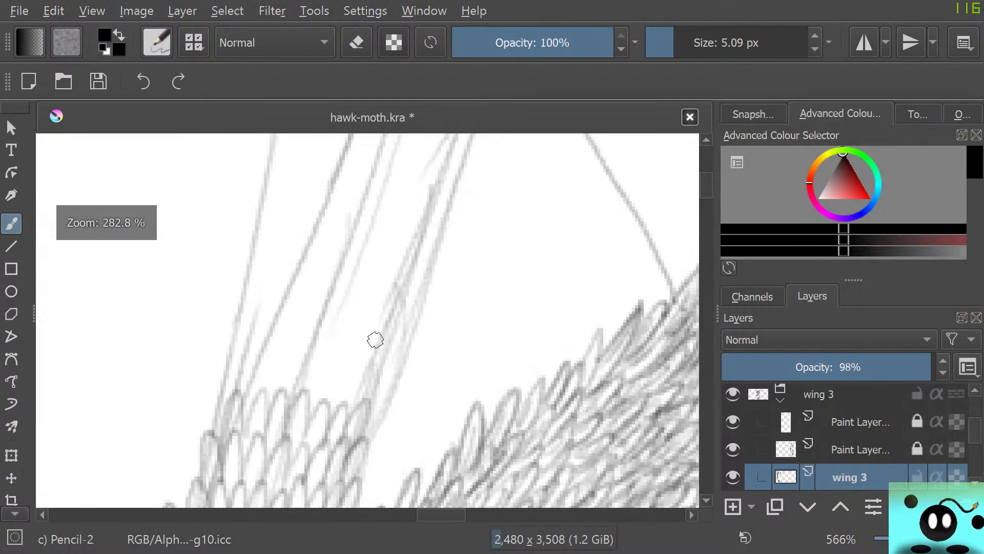
{"action": "scroll", "coordinate": [378, 292], "scroll_direction": "up", "scroll_amount": 2}
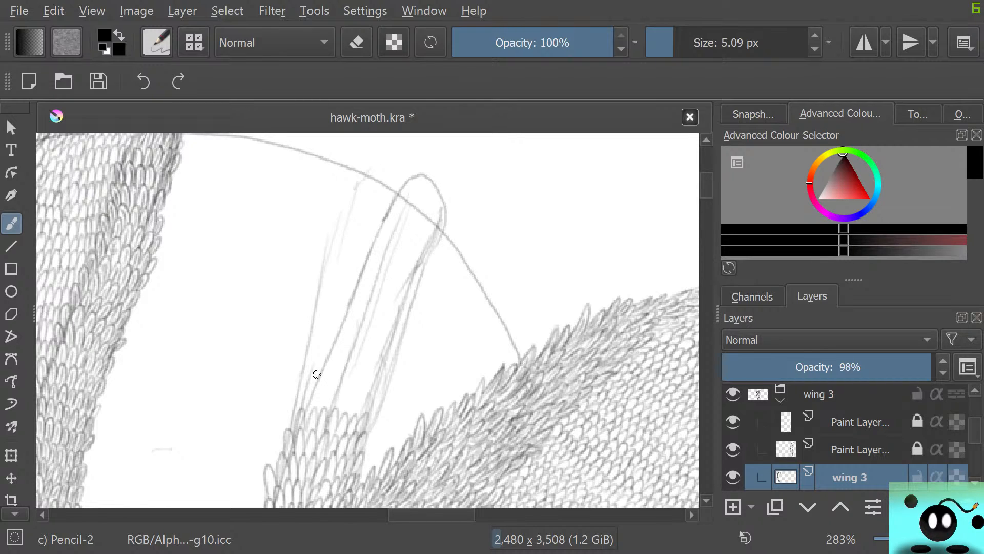
{"action": "mouse_move", "coordinate": [307, 399]}
{"action": "left_mouse_down"}
{"action": "mouse_move", "coordinate": [323, 385]}
{"action": "mouse_move", "coordinate": [321, 412]}
{"action": "mouse_move", "coordinate": [337, 394]}
{"action": "mouse_move", "coordinate": [334, 413]}
{"action": "mouse_move", "coordinate": [346, 384]}
{"action": "mouse_move", "coordinate": [342, 415]}
{"action": "mouse_move", "coordinate": [351, 393]}
{"action": "mouse_move", "coordinate": [348, 417]}
{"action": "mouse_move", "coordinate": [364, 394]}
{"action": "mouse_move", "coordinate": [359, 417]}
{"action": "mouse_move", "coordinate": [288, 362]}
{"action": "mouse_move", "coordinate": [308, 386]}
{"action": "mouse_move", "coordinate": [368, 413]}
{"action": "mouse_move", "coordinate": [373, 404]}
{"action": "mouse_move", "coordinate": [362, 419]}
{"action": "mouse_move", "coordinate": [303, 371]}
{"action": "mouse_move", "coordinate": [312, 386]}
{"action": "mouse_move", "coordinate": [323, 374]}
{"action": "mouse_move", "coordinate": [334, 387]}
{"action": "mouse_move", "coordinate": [344, 366]}
{"action": "mouse_move", "coordinate": [348, 390]}
{"action": "mouse_move", "coordinate": [356, 369]}
{"action": "mouse_move", "coordinate": [361, 395]}
{"action": "left_mouse_up"}
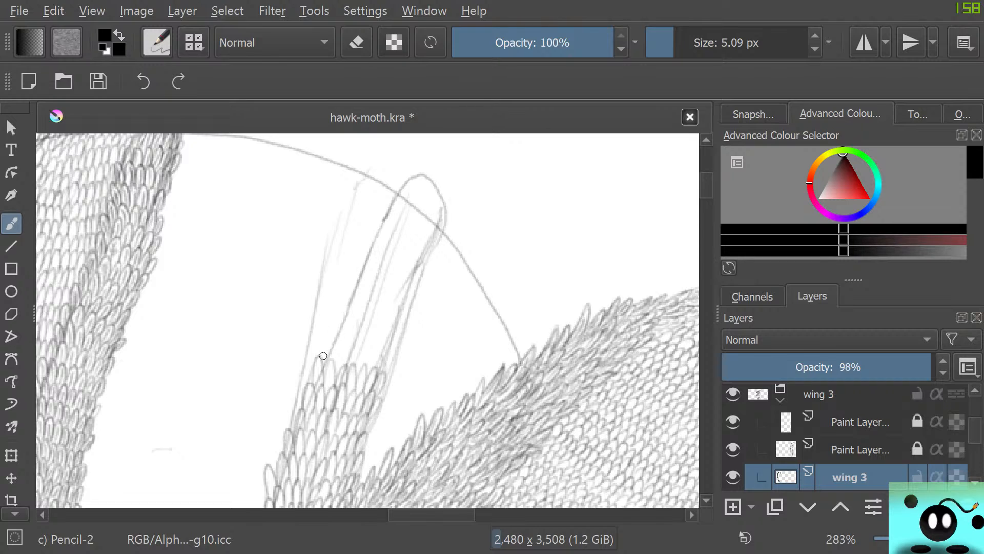
{"action": "mouse_move", "coordinate": [332, 363]}
{"action": "left_mouse_down"}
{"action": "mouse_move", "coordinate": [351, 355]}
{"action": "mouse_move", "coordinate": [362, 370]}
{"action": "mouse_move", "coordinate": [389, 354]}
{"action": "left_mouse_up"}
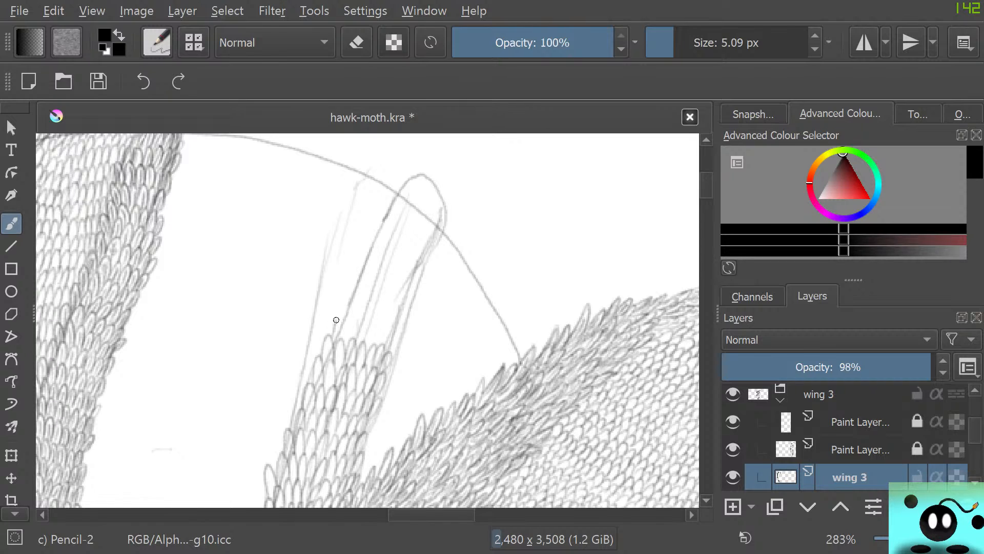
{"action": "mouse_move", "coordinate": [336, 319]}
{"action": "left_mouse_down"}
{"action": "mouse_move", "coordinate": [356, 326]}
{"action": "mouse_move", "coordinate": [363, 344]}
{"action": "mouse_move", "coordinate": [378, 331]}
{"action": "mouse_move", "coordinate": [391, 354]}
{"action": "mouse_move", "coordinate": [340, 318]}
{"action": "mouse_move", "coordinate": [358, 295]}
{"action": "mouse_move", "coordinate": [359, 326]}
{"action": "mouse_move", "coordinate": [370, 328]}
{"action": "mouse_move", "coordinate": [382, 308]}
{"action": "mouse_move", "coordinate": [384, 330]}
{"action": "mouse_move", "coordinate": [397, 322]}
{"action": "mouse_move", "coordinate": [363, 312]}
{"action": "mouse_move", "coordinate": [359, 270]}
{"action": "mouse_move", "coordinate": [359, 299]}
{"action": "mouse_move", "coordinate": [371, 302]}
{"action": "mouse_move", "coordinate": [381, 278]}
{"action": "mouse_move", "coordinate": [379, 303]}
{"action": "mouse_move", "coordinate": [396, 291]}
{"action": "mouse_move", "coordinate": [398, 314]}
{"action": "mouse_move", "coordinate": [361, 255]}
{"action": "mouse_move", "coordinate": [372, 276]}
{"action": "mouse_move", "coordinate": [388, 259]}
{"action": "mouse_move", "coordinate": [406, 275]}
{"action": "left_mouse_up"}
{"action": "left_click_drag", "start_coordinate": [383, 231], "coordinate": [393, 262]}
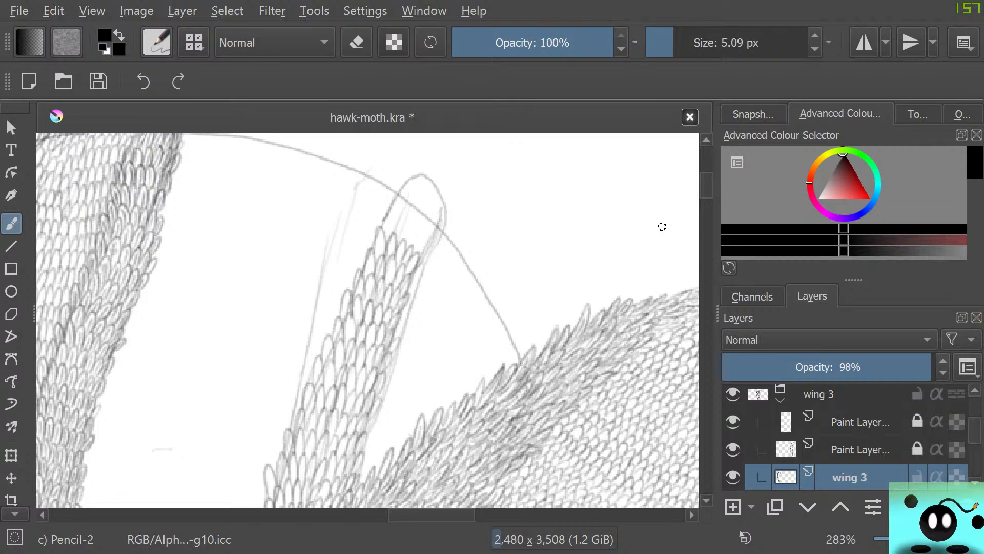
{"action": "scroll", "coordinate": [662, 226], "scroll_direction": "up", "scroll_amount": 2}
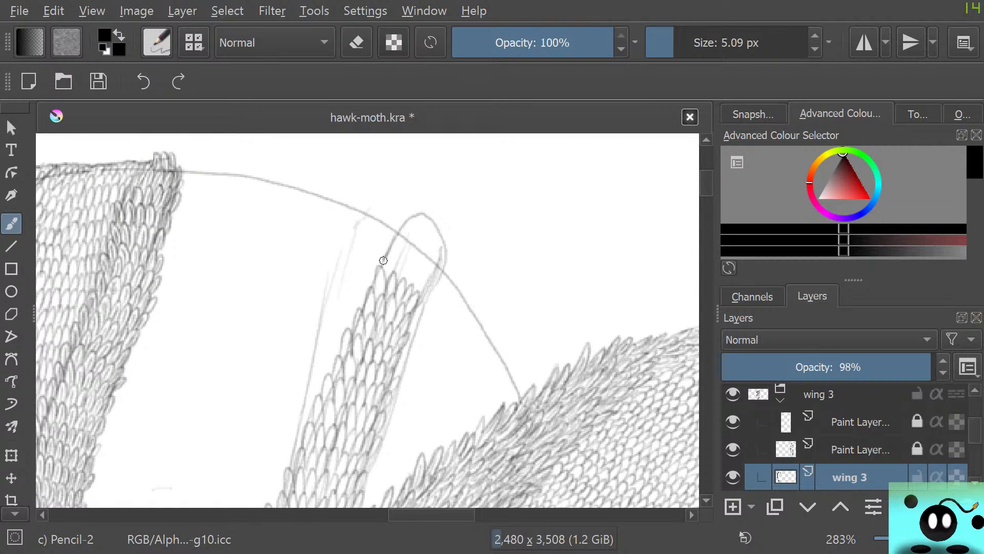
{"action": "left_click_drag", "start_coordinate": [385, 276], "coordinate": [393, 277]}
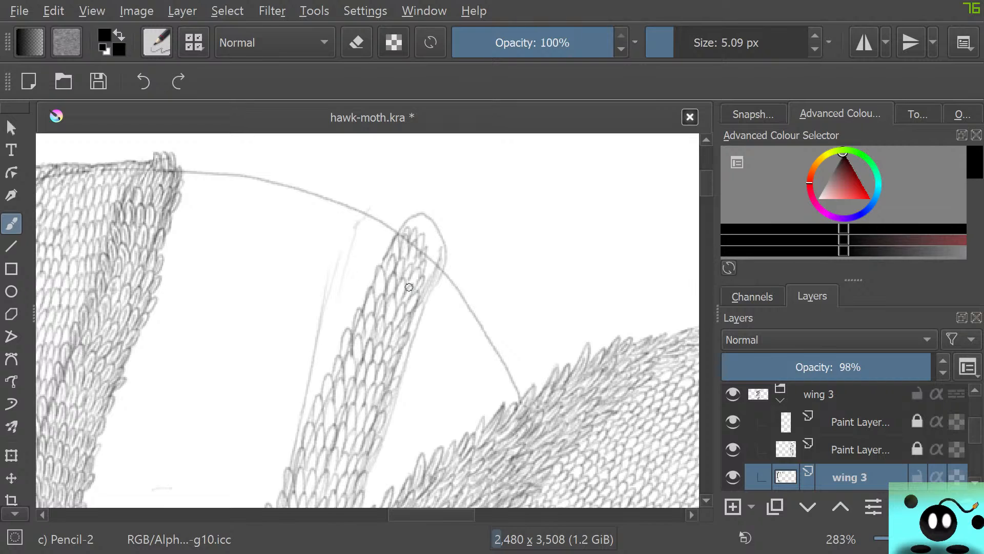
Hide the wing 3 sketch layer below Paint Layer 18, keeping the wing 3 scale group visible
{"action": "left_click", "coordinate": [733, 394]}
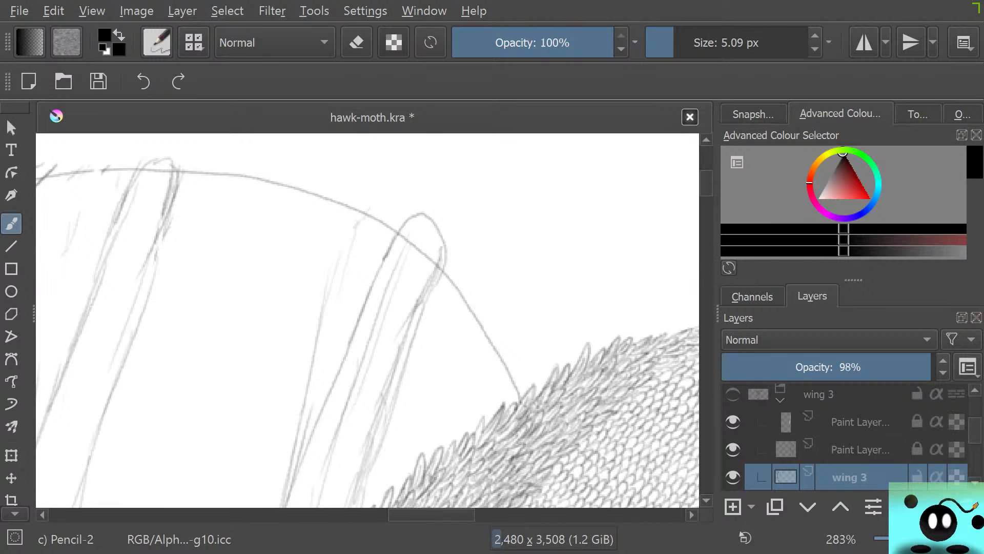
{"action": "left_click", "coordinate": [733, 395]}
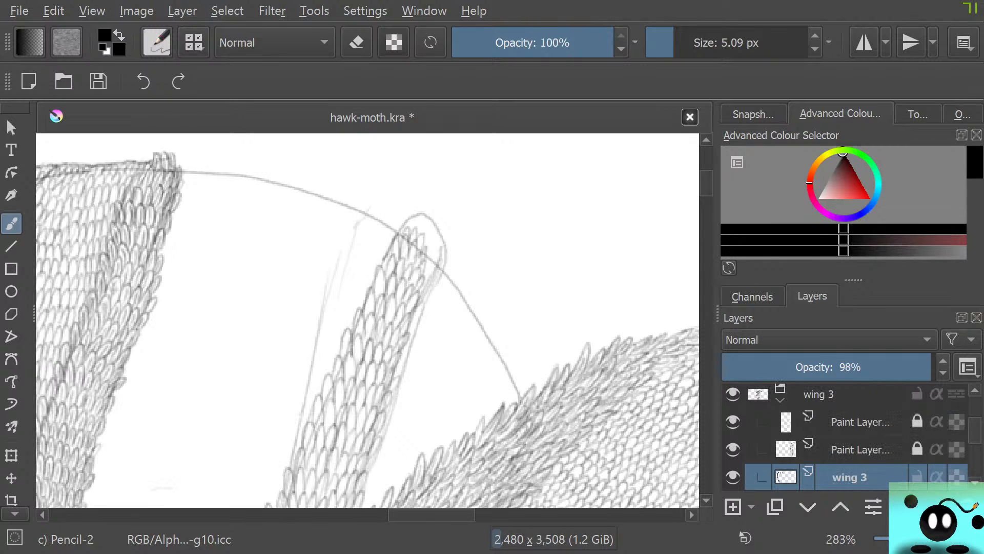
{"action": "scroll", "coordinate": [846, 435], "scroll_direction": "up", "scroll_amount": 5}
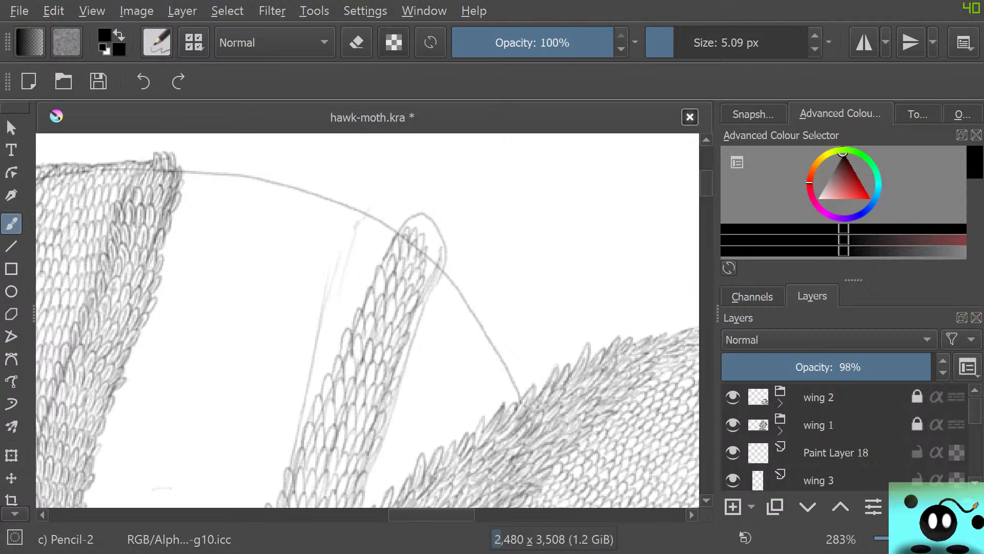
{"action": "left_click", "coordinate": [733, 479]}
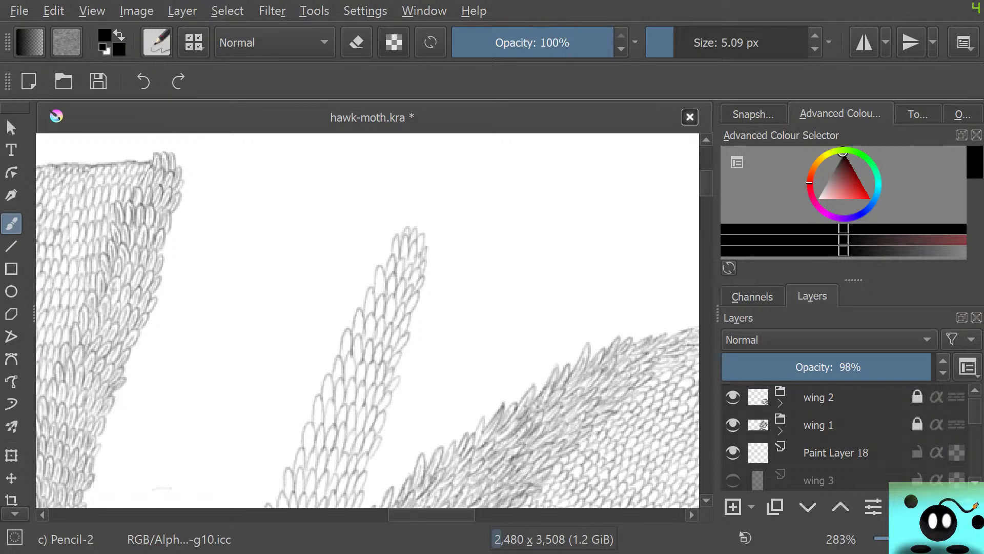
Examine how the new vein scales blend into the denser scales of the neighbouring wing, close up and from farther away
{"action": "scroll", "coordinate": [368, 321], "scroll_direction": "down", "scroll_amount": 7}
{"action": "scroll", "coordinate": [368, 320], "scroll_direction": "up", "scroll_amount": 2}
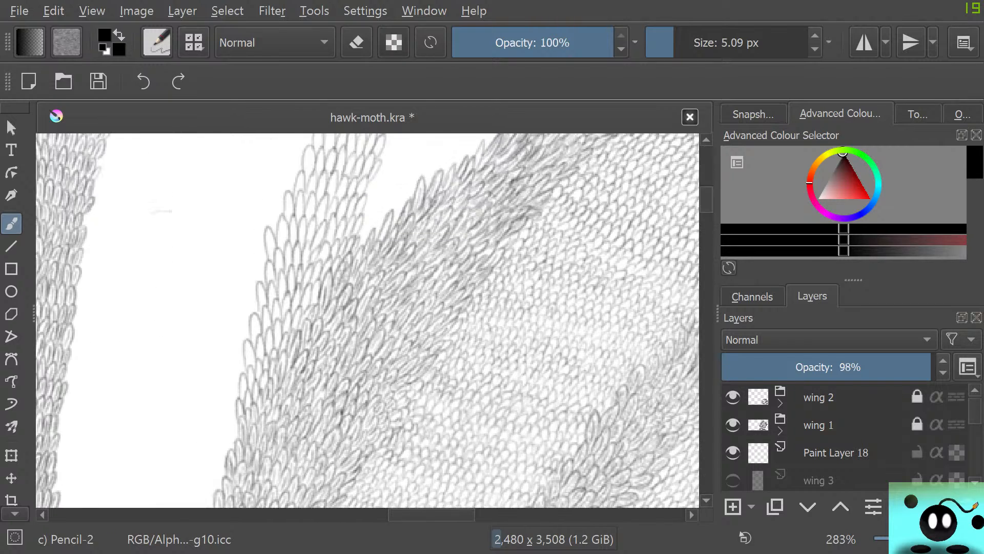
{"action": "scroll", "coordinate": [367, 320], "scroll_direction": "down", "scroll_amount": 8}
{"action": "scroll", "coordinate": [367, 321], "scroll_direction": "up", "scroll_amount": 9}
{"action": "scroll", "coordinate": [367, 320], "scroll_direction": "down", "scroll_amount": 2}
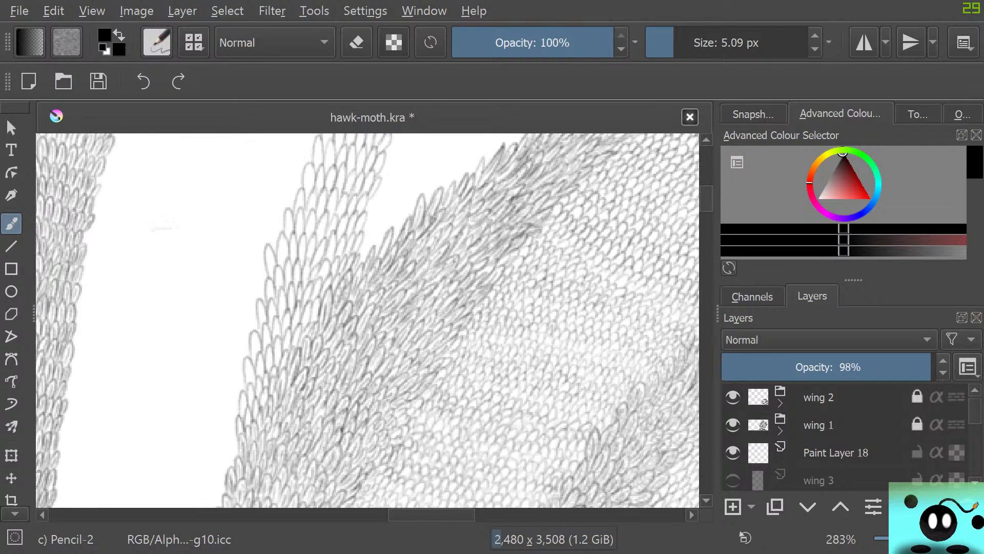
{"action": "scroll", "coordinate": [368, 320], "scroll_direction": "down", "scroll_amount": 1}
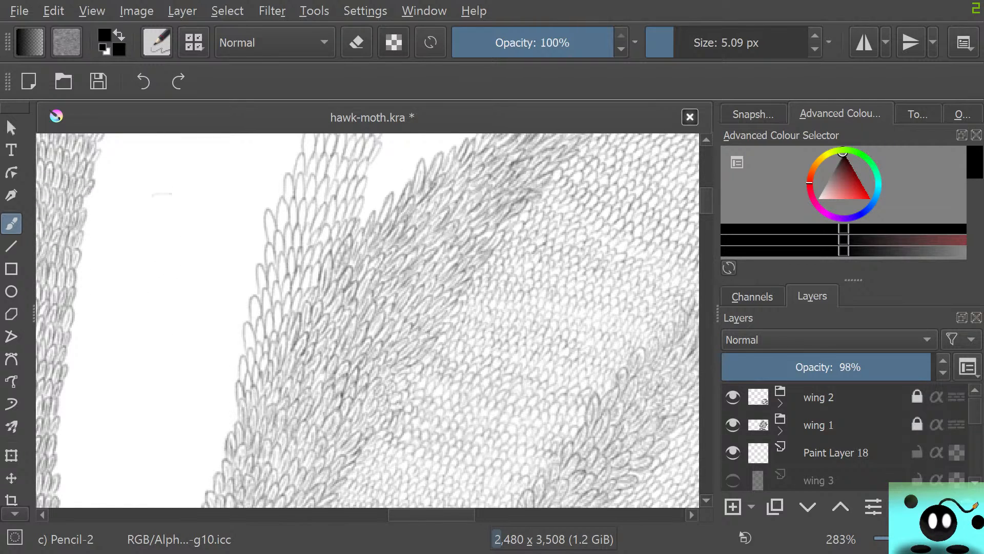
{"action": "scroll", "coordinate": [367, 321], "scroll_direction": "left", "scroll_amount": 4}
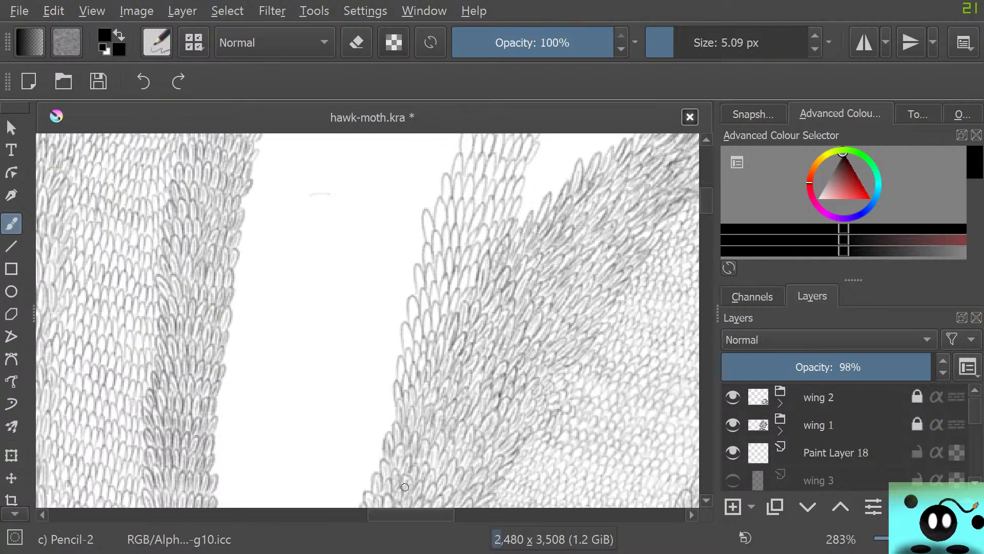
{"action": "scroll", "coordinate": [401, 487], "scroll_direction": "up", "scroll_amount": 2}
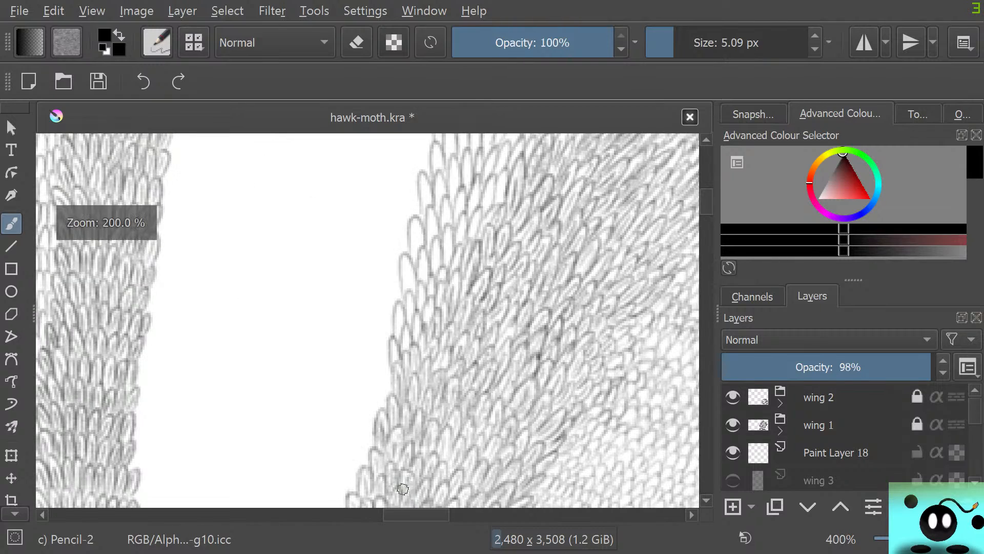
{"action": "scroll", "coordinate": [418, 234], "scroll_direction": "down", "scroll_amount": 4}
{"action": "scroll", "coordinate": [422, 205], "scroll_direction": "up", "scroll_amount": 5}
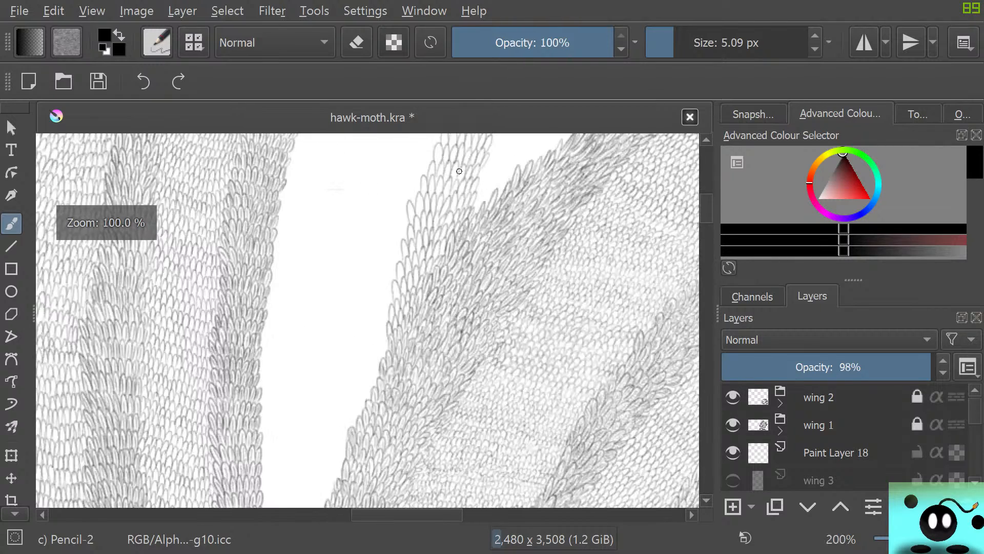
{"action": "scroll", "coordinate": [216, 479], "scroll_direction": "down", "scroll_amount": 1}
{"action": "scroll", "coordinate": [216, 480], "scroll_direction": "down", "scroll_amount": 3}
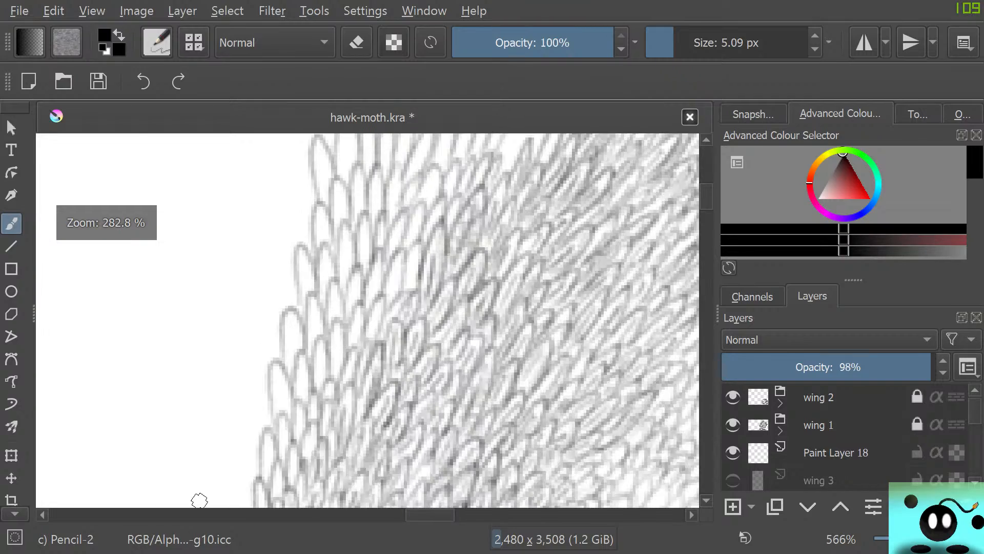
{"action": "scroll", "coordinate": [202, 499], "scroll_direction": "up", "scroll_amount": 2}
{"action": "scroll", "coordinate": [202, 499], "scroll_direction": "down", "scroll_amount": 4}
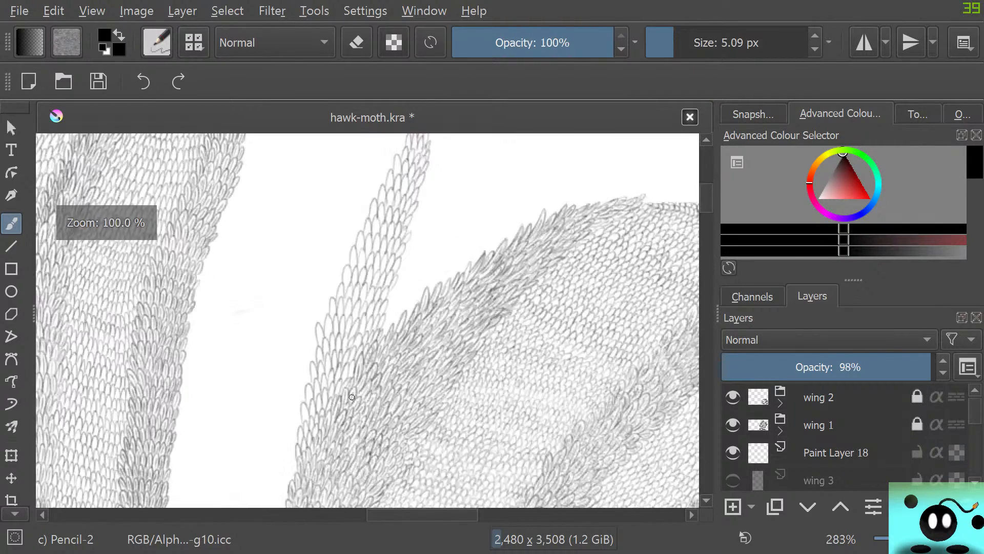
Draw inner pencil strokes inside the lower vein scales where they meet the neighbouring wing's dense scales
{"action": "scroll", "coordinate": [264, 356], "scroll_direction": "up", "scroll_amount": 5}
{"action": "scroll", "coordinate": [264, 356], "scroll_direction": "up", "scroll_amount": 1}
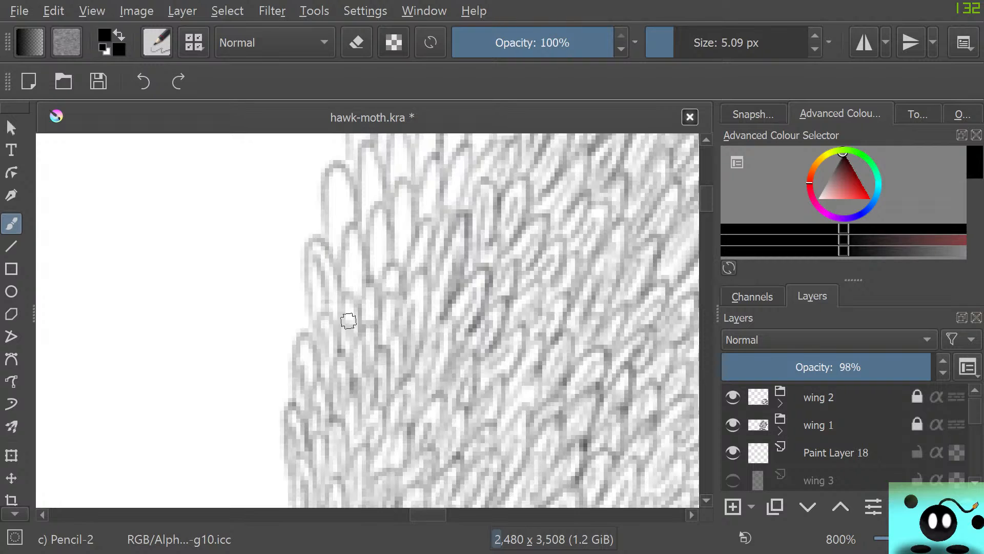
{"action": "mouse_move", "coordinate": [348, 321]}
{"action": "left_mouse_down"}
{"action": "mouse_move", "coordinate": [350, 299]}
{"action": "mouse_move", "coordinate": [370, 321]}
{"action": "mouse_move", "coordinate": [339, 197]}
{"action": "left_mouse_up"}
{"action": "left_click_drag", "start_coordinate": [378, 268], "coordinate": [367, 172]}
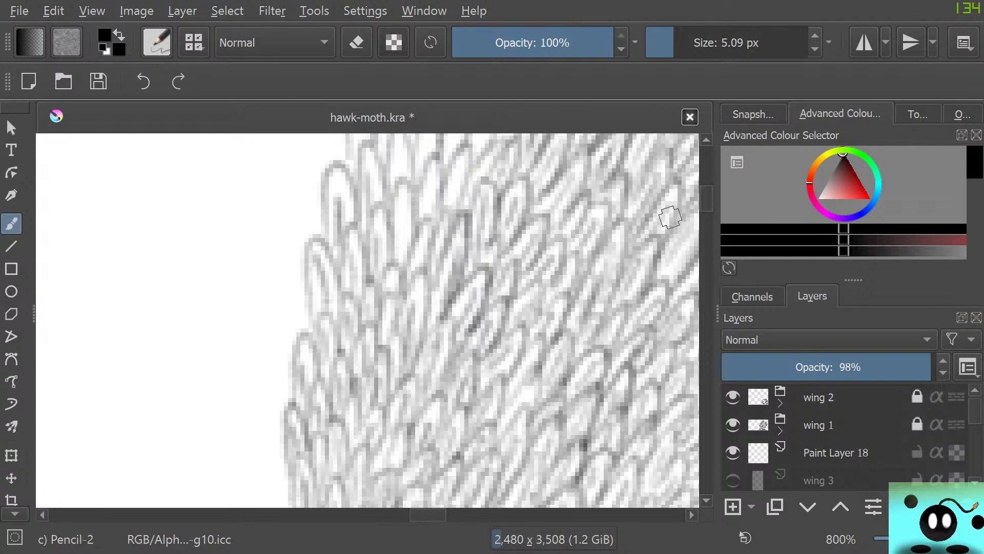
{"action": "scroll", "coordinate": [368, 320], "scroll_direction": "up", "scroll_amount": 5}
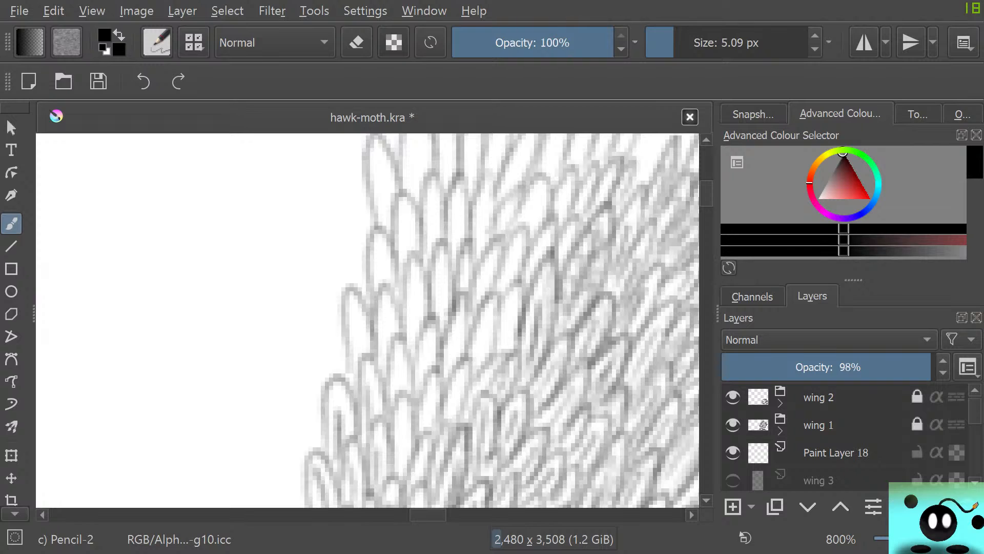
{"action": "mouse_move", "coordinate": [398, 478]}
{"action": "left_mouse_down"}
{"action": "mouse_move", "coordinate": [399, 356]}
{"action": "mouse_move", "coordinate": [430, 339]}
{"action": "left_mouse_up"}
{"action": "mouse_move", "coordinate": [431, 423]}
{"action": "left_mouse_down"}
{"action": "mouse_move", "coordinate": [435, 384]}
{"action": "mouse_move", "coordinate": [448, 396]}
{"action": "mouse_move", "coordinate": [471, 366]}
{"action": "mouse_move", "coordinate": [488, 316]}
{"action": "left_mouse_up"}
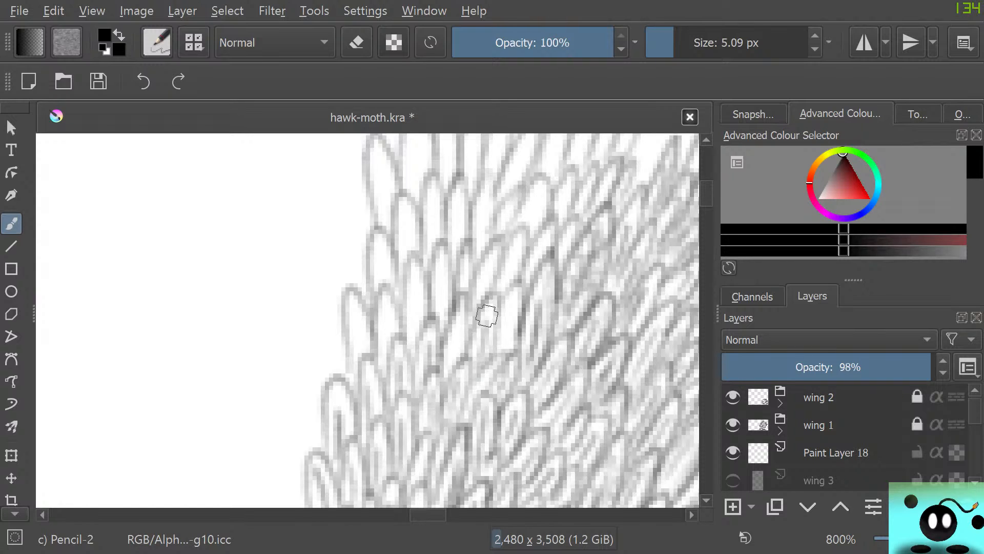
{"action": "left_click_drag", "start_coordinate": [456, 359], "coordinate": [470, 312]}
{"action": "left_click_drag", "start_coordinate": [511, 336], "coordinate": [517, 295]}
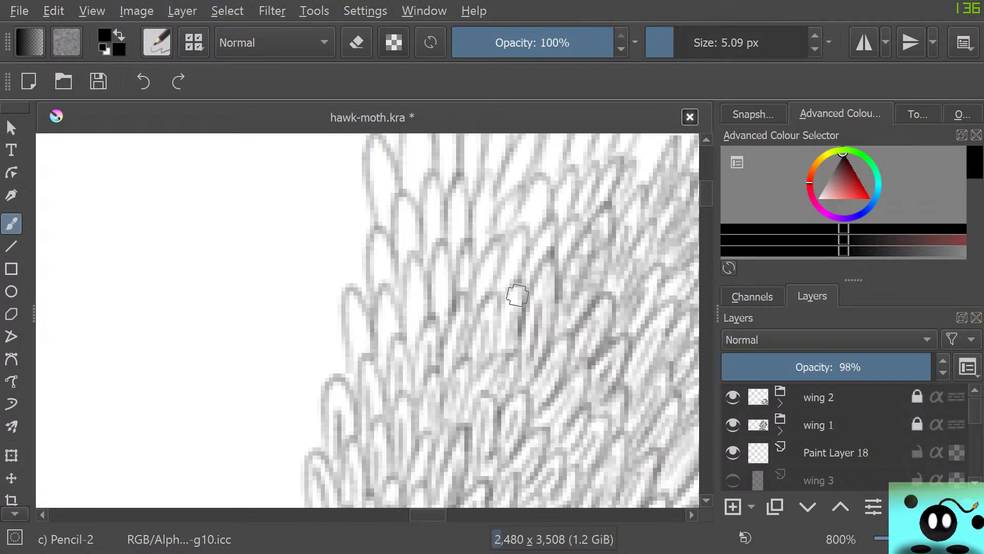
Continue the inner pencil strokes through the next rows of scales higher up the vein
{"action": "left_click_drag", "start_coordinate": [352, 355], "coordinate": [355, 312]}
{"action": "left_click_drag", "start_coordinate": [388, 358], "coordinate": [383, 306]}
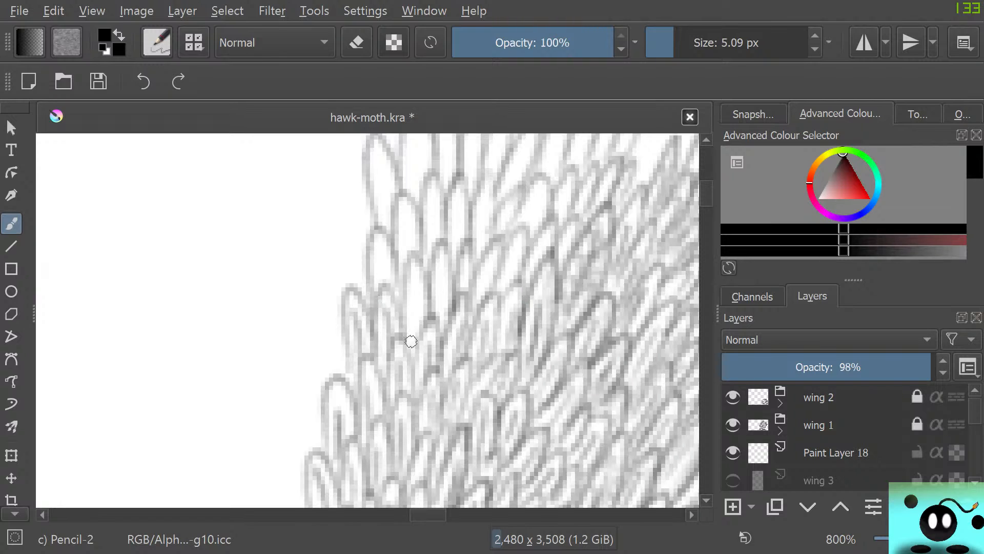
{"action": "left_click_drag", "start_coordinate": [411, 341], "coordinate": [408, 256]}
{"action": "left_click_drag", "start_coordinate": [437, 323], "coordinate": [442, 257]}
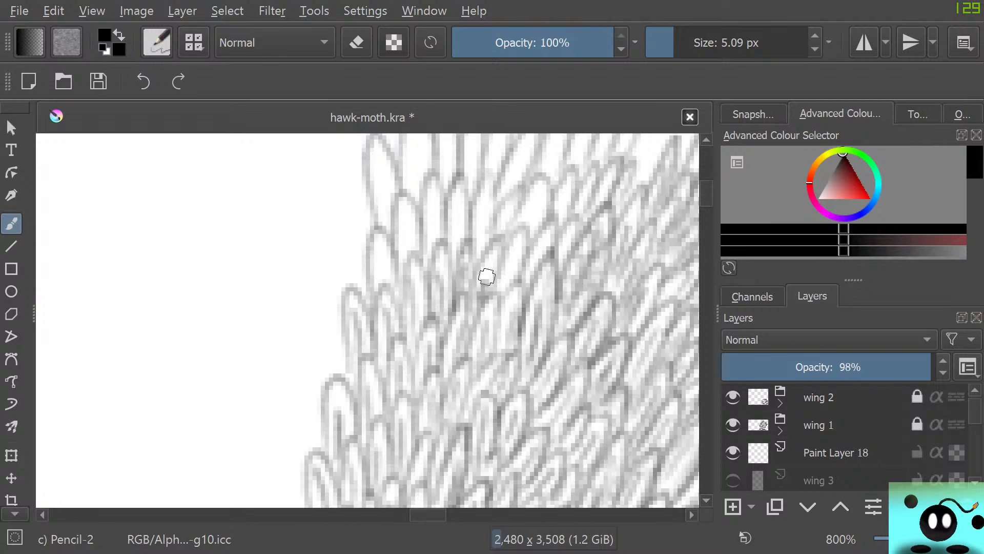
{"action": "left_click_drag", "start_coordinate": [501, 293], "coordinate": [515, 243]}
{"action": "left_click_drag", "start_coordinate": [383, 282], "coordinate": [406, 200]}
{"action": "mouse_move", "coordinate": [435, 237]}
{"action": "left_mouse_down"}
{"action": "mouse_move", "coordinate": [433, 185]}
{"action": "mouse_move", "coordinate": [456, 232]}
{"action": "mouse_move", "coordinate": [457, 180]}
{"action": "left_mouse_up"}
{"action": "mouse_move", "coordinate": [487, 228]}
{"action": "left_mouse_down"}
{"action": "mouse_move", "coordinate": [509, 201]}
{"action": "mouse_move", "coordinate": [531, 221]}
{"action": "mouse_move", "coordinate": [537, 174]}
{"action": "left_mouse_up"}
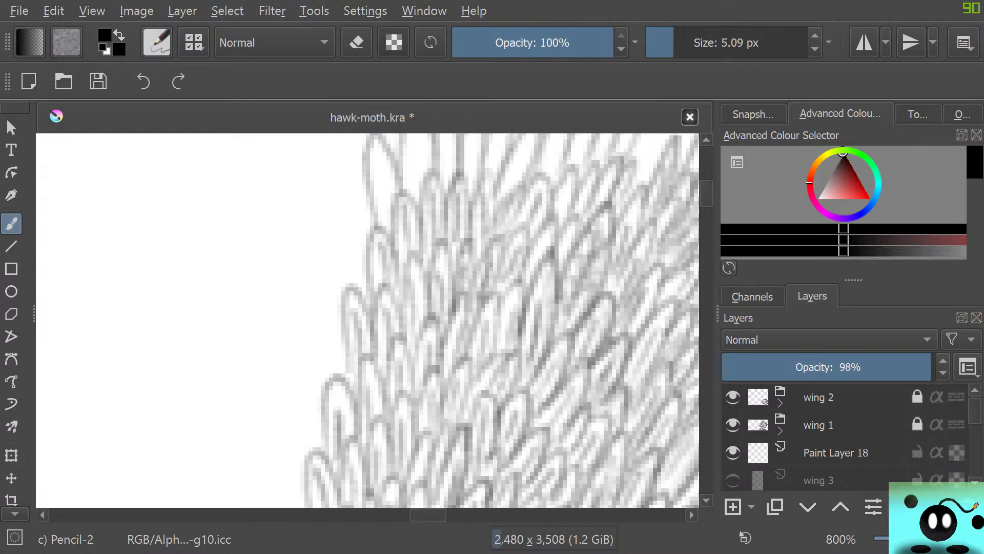
{"action": "left_click_drag", "start_coordinate": [707, 194], "coordinate": [707, 189]}
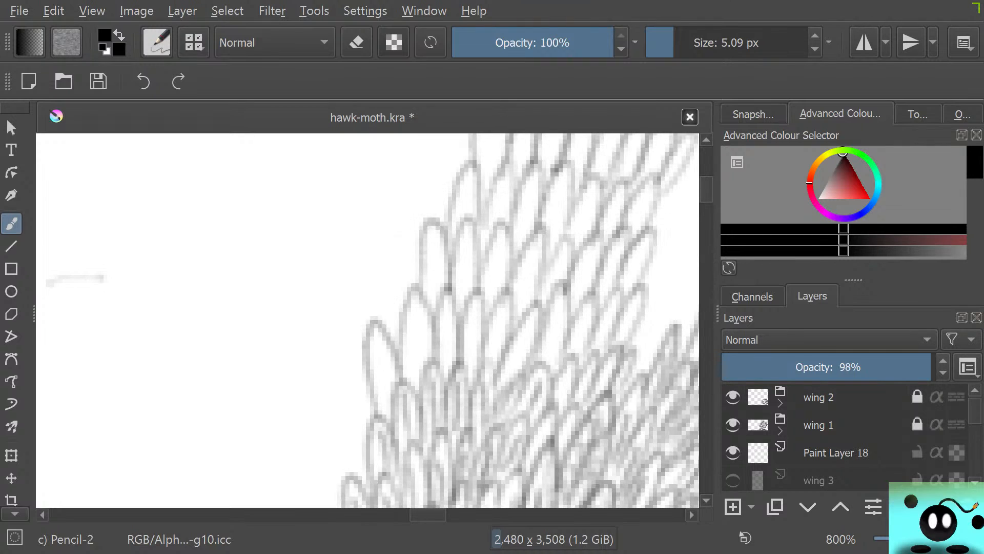
Draw inner pencil strokes inside the row of open scales directly above the dense scales at the vein's base
{"action": "mouse_move", "coordinate": [527, 451]}
{"action": "left_mouse_down"}
{"action": "mouse_move", "coordinate": [571, 369]}
{"action": "mouse_move", "coordinate": [598, 395]}
{"action": "mouse_move", "coordinate": [611, 358]}
{"action": "left_mouse_up"}
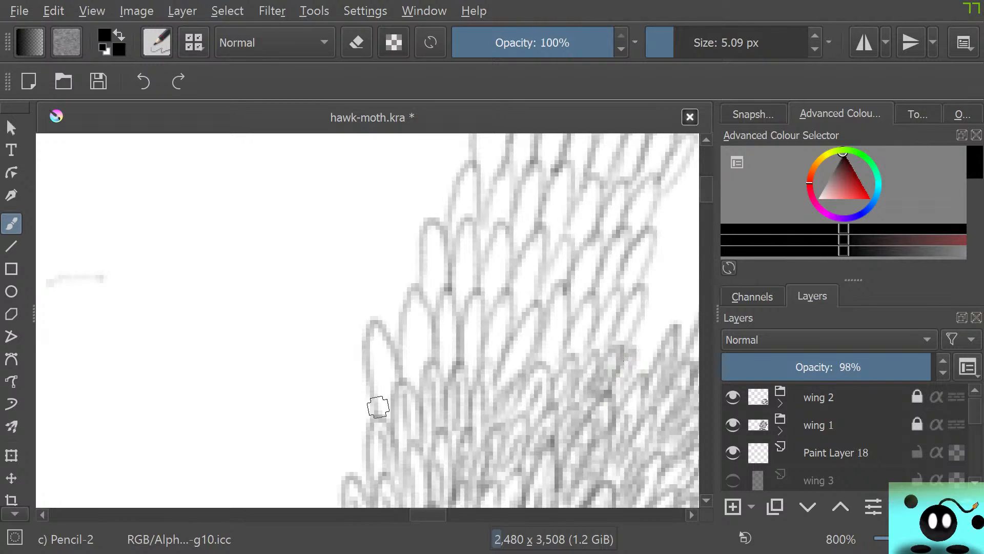
{"action": "left_click_drag", "start_coordinate": [377, 407], "coordinate": [378, 354]}
{"action": "left_click_drag", "start_coordinate": [391, 411], "coordinate": [379, 351]}
{"action": "left_click_drag", "start_coordinate": [416, 382], "coordinate": [418, 313]}
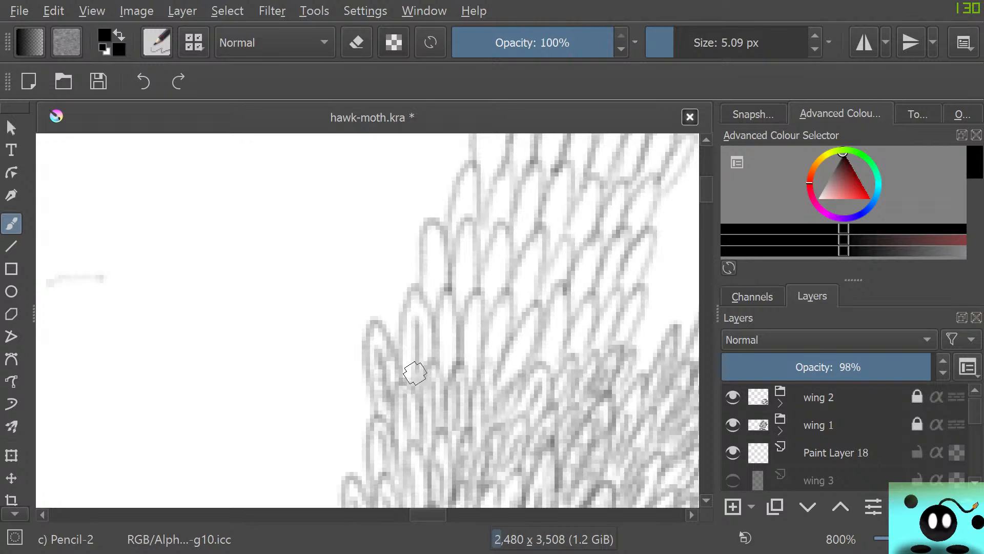
{"action": "mouse_move", "coordinate": [408, 362]}
{"action": "left_mouse_down"}
{"action": "mouse_move", "coordinate": [414, 303]}
{"action": "mouse_move", "coordinate": [422, 362]}
{"action": "mouse_move", "coordinate": [425, 317]}
{"action": "left_mouse_up"}
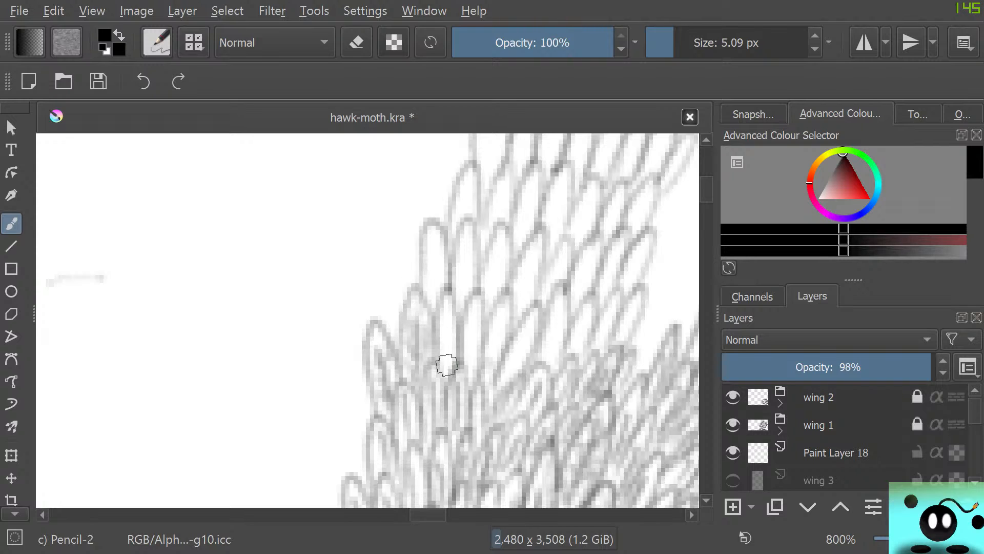
{"action": "left_click_drag", "start_coordinate": [448, 364], "coordinate": [451, 312]}
{"action": "mouse_move", "coordinate": [468, 368]}
{"action": "left_mouse_down"}
{"action": "mouse_move", "coordinate": [480, 284]}
{"action": "mouse_move", "coordinate": [496, 336]}
{"action": "mouse_move", "coordinate": [508, 285]}
{"action": "left_mouse_up"}
{"action": "mouse_move", "coordinate": [507, 395]}
{"action": "left_mouse_down"}
{"action": "mouse_move", "coordinate": [513, 337]}
{"action": "mouse_move", "coordinate": [556, 320]}
{"action": "left_mouse_up"}
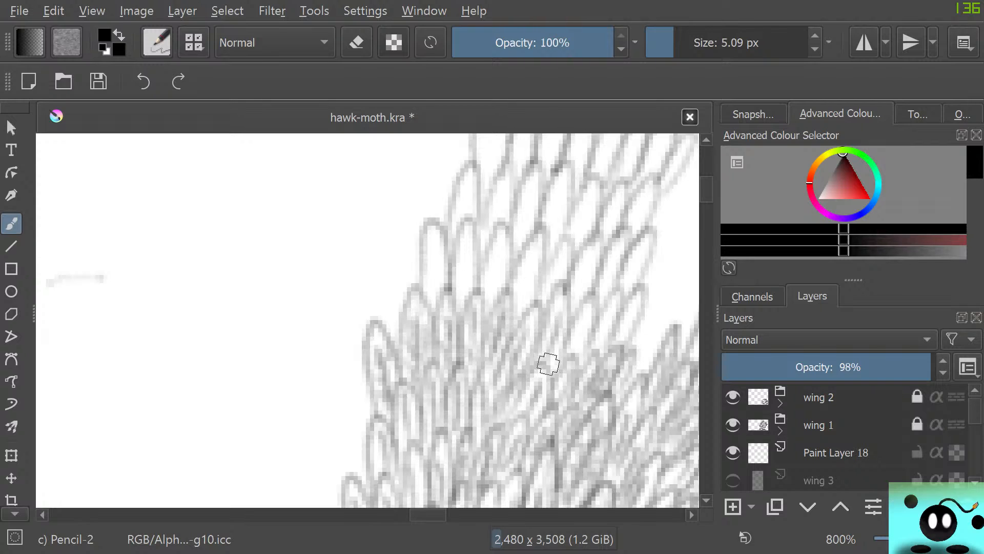
{"action": "left_click_drag", "start_coordinate": [548, 364], "coordinate": [555, 316]}
{"action": "left_click_drag", "start_coordinate": [573, 350], "coordinate": [583, 323]}
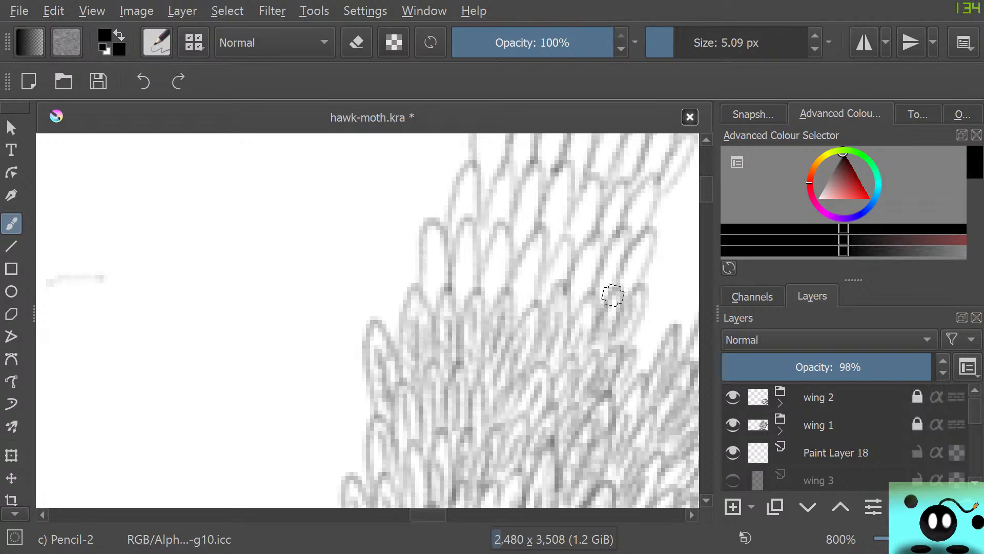
Fill the next two rows of vein scales with inner strokes, working from the outer edge across to the inner edge
{"action": "mouse_move", "coordinate": [433, 283]}
{"action": "left_mouse_down"}
{"action": "mouse_move", "coordinate": [408, 392]}
{"action": "mouse_move", "coordinate": [416, 402]}
{"action": "mouse_move", "coordinate": [434, 362]}
{"action": "mouse_move", "coordinate": [438, 407]}
{"action": "mouse_move", "coordinate": [387, 406]}
{"action": "mouse_move", "coordinate": [465, 384]}
{"action": "mouse_move", "coordinate": [454, 400]}
{"action": "mouse_move", "coordinate": [456, 373]}
{"action": "mouse_move", "coordinate": [468, 383]}
{"action": "mouse_move", "coordinate": [468, 425]}
{"action": "mouse_move", "coordinate": [476, 383]}
{"action": "mouse_move", "coordinate": [473, 452]}
{"action": "mouse_move", "coordinate": [440, 381]}
{"action": "mouse_move", "coordinate": [504, 445]}
{"action": "mouse_move", "coordinate": [530, 414]}
{"action": "mouse_move", "coordinate": [517, 436]}
{"action": "mouse_move", "coordinate": [510, 418]}
{"action": "mouse_move", "coordinate": [544, 363]}
{"action": "mouse_move", "coordinate": [550, 378]}
{"action": "mouse_move", "coordinate": [529, 419]}
{"action": "mouse_move", "coordinate": [556, 431]}
{"action": "left_mouse_up"}
{"action": "mouse_move", "coordinate": [563, 469]}
{"action": "left_mouse_down"}
{"action": "mouse_move", "coordinate": [557, 388]}
{"action": "mouse_move", "coordinate": [561, 407]}
{"action": "mouse_move", "coordinate": [578, 397]}
{"action": "mouse_move", "coordinate": [578, 416]}
{"action": "mouse_move", "coordinate": [634, 352]}
{"action": "mouse_move", "coordinate": [633, 390]}
{"action": "left_mouse_up"}
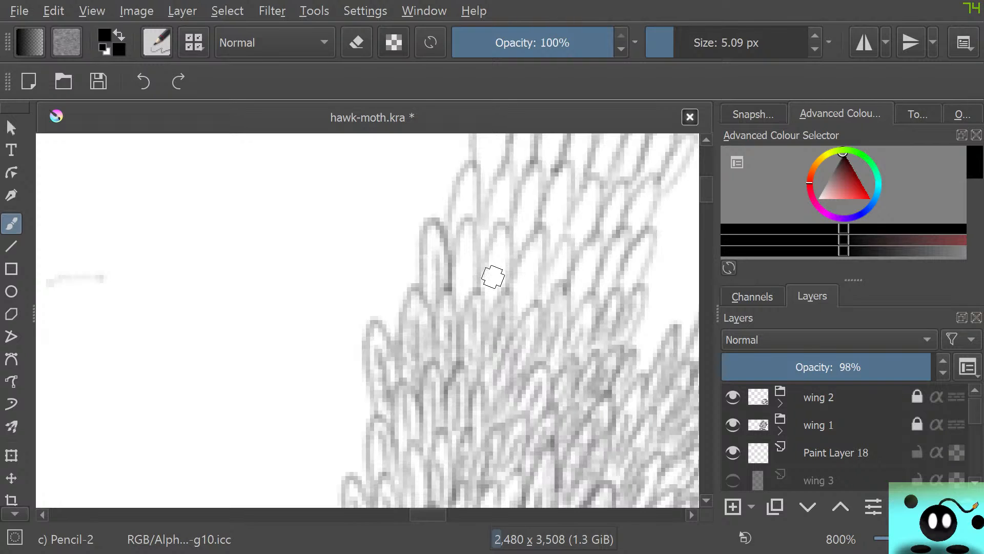
{"action": "mouse_move", "coordinate": [466, 285]}
{"action": "left_mouse_down"}
{"action": "mouse_move", "coordinate": [466, 229]}
{"action": "mouse_move", "coordinate": [450, 272]}
{"action": "mouse_move", "coordinate": [460, 246]}
{"action": "mouse_move", "coordinate": [493, 286]}
{"action": "mouse_move", "coordinate": [498, 261]}
{"action": "mouse_move", "coordinate": [502, 295]}
{"action": "mouse_move", "coordinate": [501, 230]}
{"action": "mouse_move", "coordinate": [487, 256]}
{"action": "left_mouse_up"}
{"action": "mouse_move", "coordinate": [471, 291]}
{"action": "left_mouse_down"}
{"action": "mouse_move", "coordinate": [483, 345]}
{"action": "mouse_move", "coordinate": [514, 313]}
{"action": "left_mouse_up"}
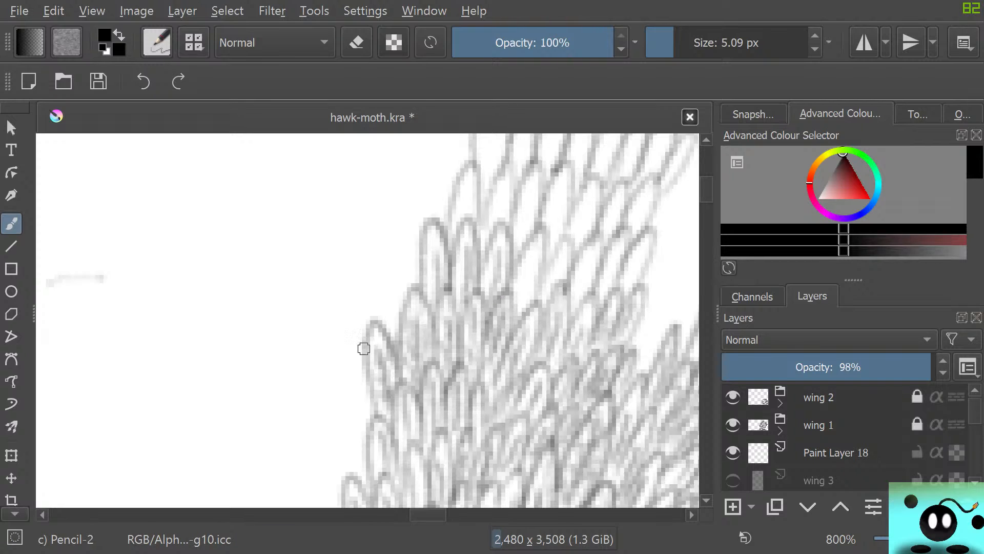
{"action": "left_click_drag", "start_coordinate": [403, 365], "coordinate": [429, 341]}
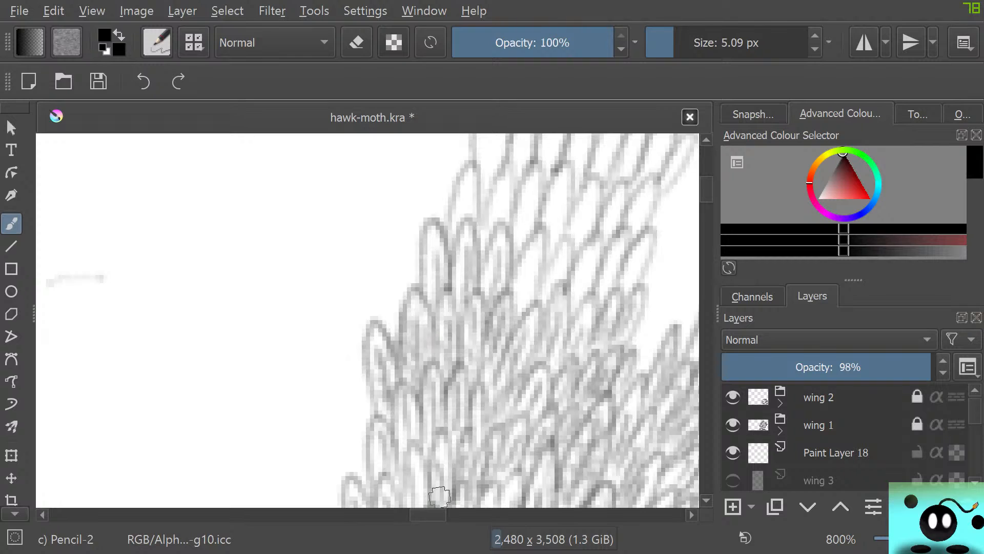
{"action": "left_click_drag", "start_coordinate": [434, 515], "coordinate": [444, 515]}
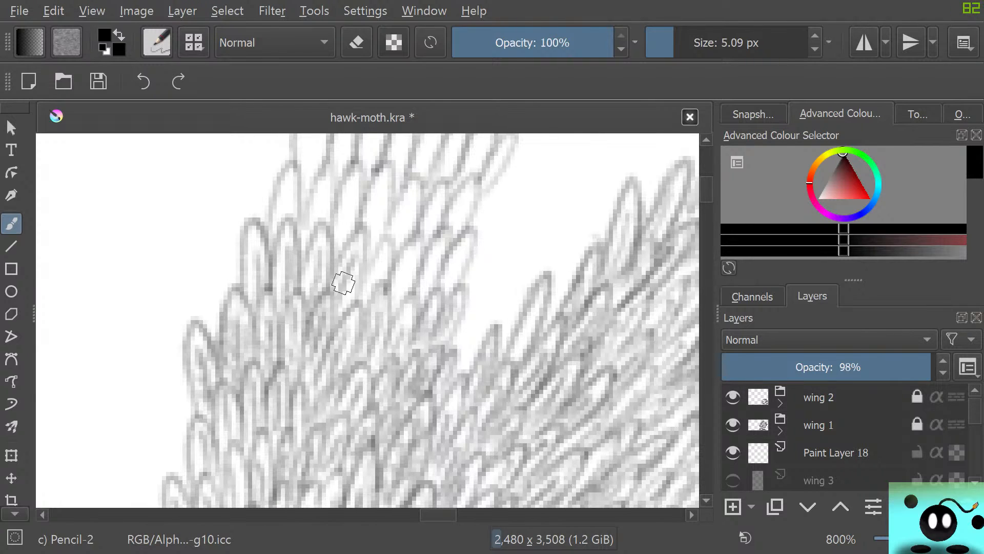
{"action": "mouse_move", "coordinate": [365, 293]}
{"action": "left_mouse_down"}
{"action": "mouse_move", "coordinate": [387, 252]}
{"action": "mouse_move", "coordinate": [385, 285]}
{"action": "mouse_move", "coordinate": [377, 262]}
{"action": "mouse_move", "coordinate": [362, 280]}
{"action": "mouse_move", "coordinate": [384, 322]}
{"action": "mouse_move", "coordinate": [388, 297]}
{"action": "mouse_move", "coordinate": [376, 349]}
{"action": "left_mouse_up"}
{"action": "mouse_move", "coordinate": [400, 299]}
{"action": "left_mouse_down"}
{"action": "mouse_move", "coordinate": [422, 227]}
{"action": "mouse_move", "coordinate": [396, 290]}
{"action": "mouse_move", "coordinate": [433, 237]}
{"action": "mouse_move", "coordinate": [426, 285]}
{"action": "mouse_move", "coordinate": [445, 287]}
{"action": "mouse_move", "coordinate": [468, 236]}
{"action": "mouse_move", "coordinate": [411, 308]}
{"action": "left_mouse_up"}
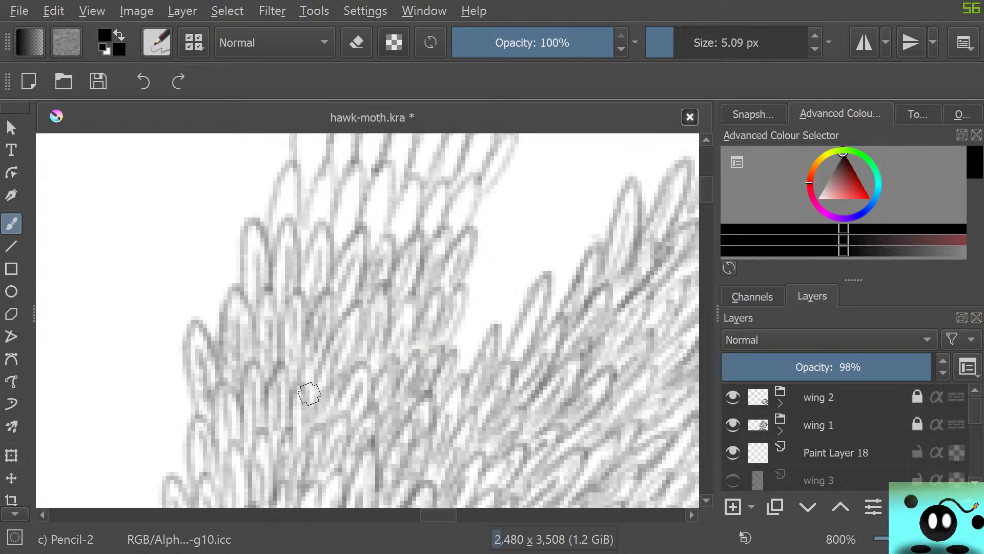
{"action": "mouse_move", "coordinate": [281, 215]}
{"action": "left_mouse_down"}
{"action": "mouse_move", "coordinate": [281, 171]}
{"action": "mouse_move", "coordinate": [283, 200]}
{"action": "mouse_move", "coordinate": [323, 185]}
{"action": "mouse_move", "coordinate": [312, 189]}
{"action": "mouse_move", "coordinate": [328, 235]}
{"action": "mouse_move", "coordinate": [354, 187]}
{"action": "mouse_move", "coordinate": [358, 226]}
{"action": "mouse_move", "coordinate": [329, 231]}
{"action": "mouse_move", "coordinate": [379, 182]}
{"action": "mouse_move", "coordinate": [380, 156]}
{"action": "mouse_move", "coordinate": [359, 248]}
{"action": "mouse_move", "coordinate": [374, 256]}
{"action": "mouse_move", "coordinate": [397, 235]}
{"action": "mouse_move", "coordinate": [399, 246]}
{"action": "mouse_move", "coordinate": [398, 205]}
{"action": "mouse_move", "coordinate": [428, 228]}
{"action": "mouse_move", "coordinate": [430, 247]}
{"action": "mouse_move", "coordinate": [408, 251]}
{"action": "mouse_move", "coordinate": [408, 277]}
{"action": "mouse_move", "coordinate": [446, 226]}
{"action": "mouse_move", "coordinate": [455, 233]}
{"action": "mouse_move", "coordinate": [444, 227]}
{"action": "mouse_move", "coordinate": [427, 287]}
{"action": "mouse_move", "coordinate": [446, 288]}
{"action": "mouse_move", "coordinate": [437, 315]}
{"action": "mouse_move", "coordinate": [458, 293]}
{"action": "left_mouse_up"}
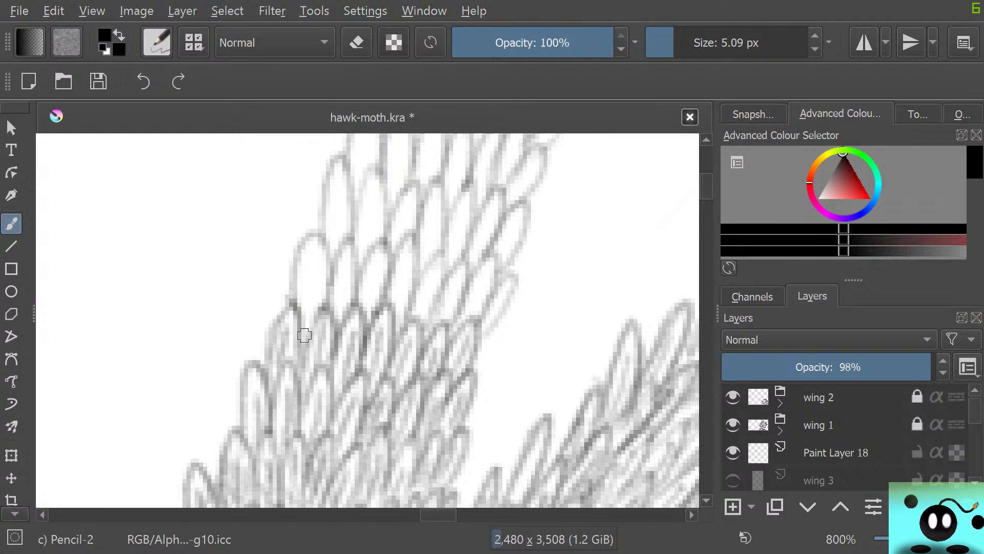
Add inner strokes to the following row of vein scales, including the small slanted scales along its inner edge
{"action": "left_click_drag", "start_coordinate": [304, 333], "coordinate": [310, 264]}
{"action": "mouse_move", "coordinate": [309, 314]}
{"action": "left_mouse_down"}
{"action": "mouse_move", "coordinate": [314, 292]}
{"action": "mouse_move", "coordinate": [314, 323]}
{"action": "mouse_move", "coordinate": [322, 246]}
{"action": "left_mouse_up"}
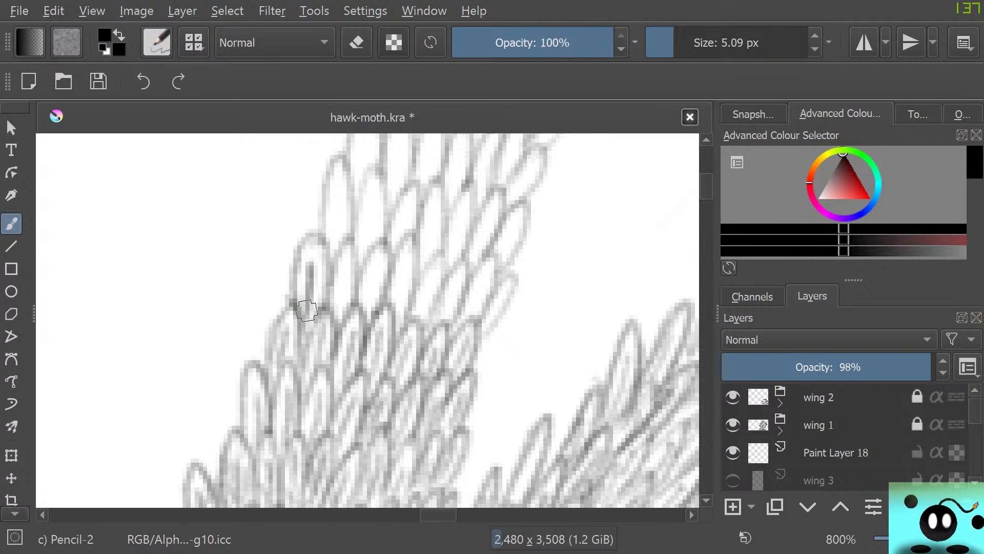
{"action": "left_click_drag", "start_coordinate": [335, 308], "coordinate": [351, 250]}
{"action": "left_click_drag", "start_coordinate": [313, 285], "coordinate": [313, 246]}
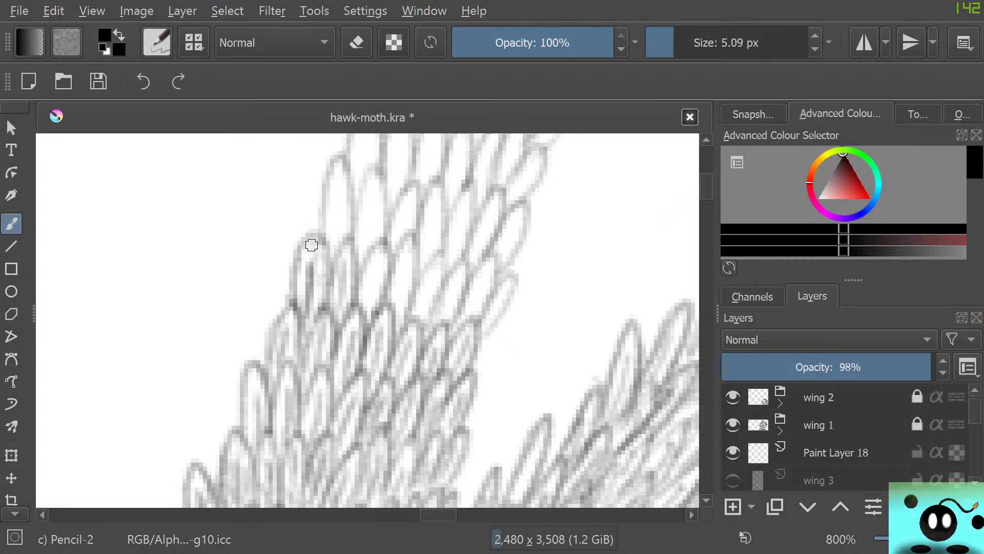
{"action": "left_click_drag", "start_coordinate": [296, 306], "coordinate": [310, 245]}
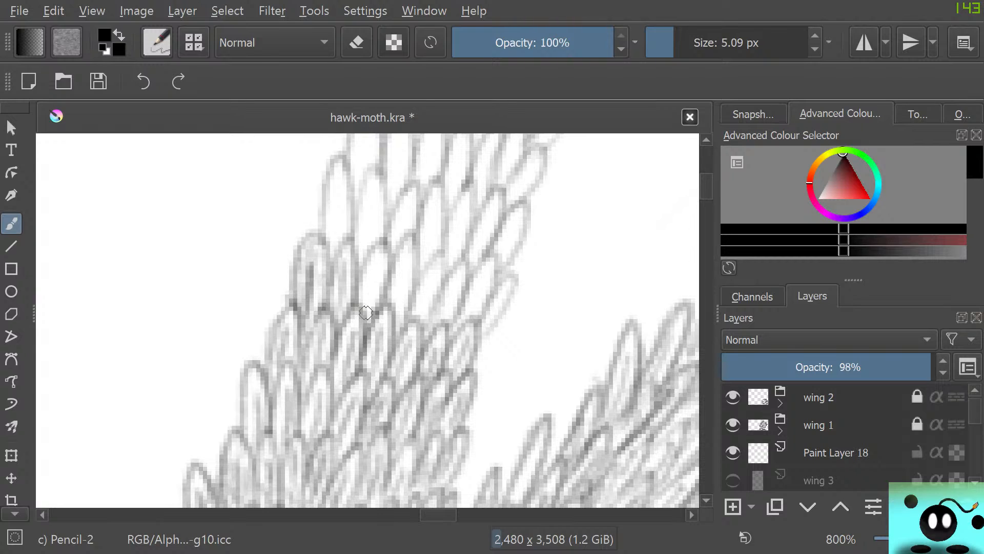
{"action": "left_click_drag", "start_coordinate": [366, 313], "coordinate": [386, 241]}
{"action": "left_click_drag", "start_coordinate": [392, 314], "coordinate": [410, 257]}
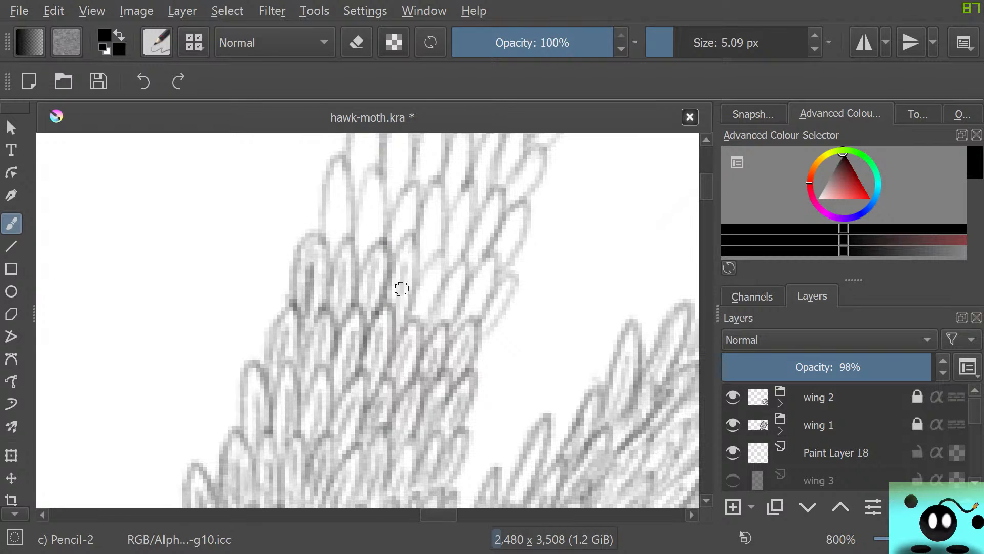
{"action": "mouse_move", "coordinate": [410, 312]}
{"action": "left_mouse_down"}
{"action": "mouse_move", "coordinate": [416, 240]}
{"action": "mouse_move", "coordinate": [393, 302]}
{"action": "mouse_move", "coordinate": [419, 312]}
{"action": "mouse_move", "coordinate": [441, 257]}
{"action": "mouse_move", "coordinate": [431, 314]}
{"action": "mouse_move", "coordinate": [425, 267]}
{"action": "left_mouse_up"}
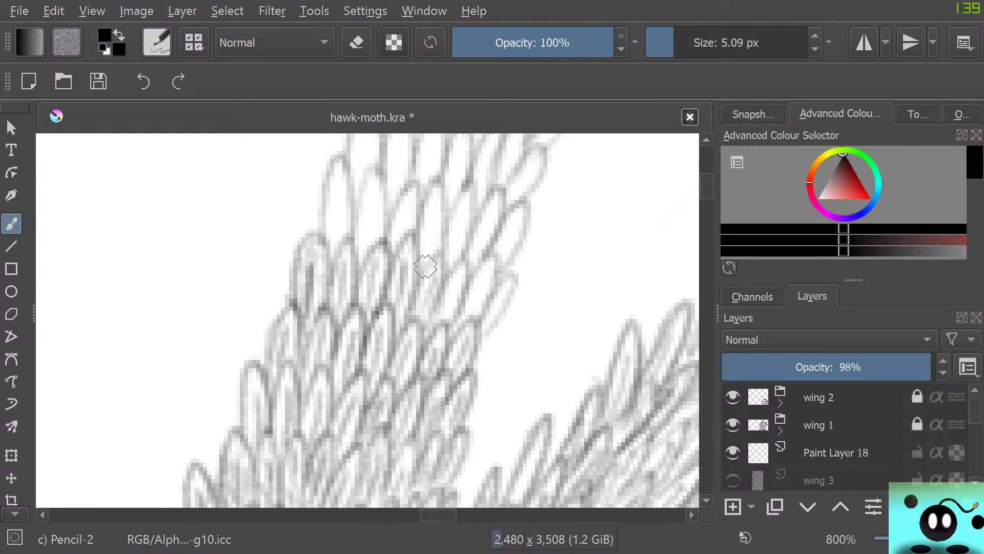
{"action": "mouse_move", "coordinate": [432, 301]}
{"action": "left_mouse_down"}
{"action": "mouse_move", "coordinate": [425, 324]}
{"action": "mouse_move", "coordinate": [458, 286]}
{"action": "left_mouse_up"}
{"action": "mouse_move", "coordinate": [451, 323]}
{"action": "left_mouse_down"}
{"action": "mouse_move", "coordinate": [469, 269]}
{"action": "mouse_move", "coordinate": [451, 276]}
{"action": "mouse_move", "coordinate": [472, 314]}
{"action": "mouse_move", "coordinate": [495, 267]}
{"action": "mouse_move", "coordinate": [479, 277]}
{"action": "mouse_move", "coordinate": [490, 321]}
{"action": "left_mouse_up"}
{"action": "mouse_move", "coordinate": [508, 282]}
{"action": "left_mouse_down"}
{"action": "mouse_move", "coordinate": [487, 332]}
{"action": "mouse_move", "coordinate": [505, 293]}
{"action": "left_mouse_up"}
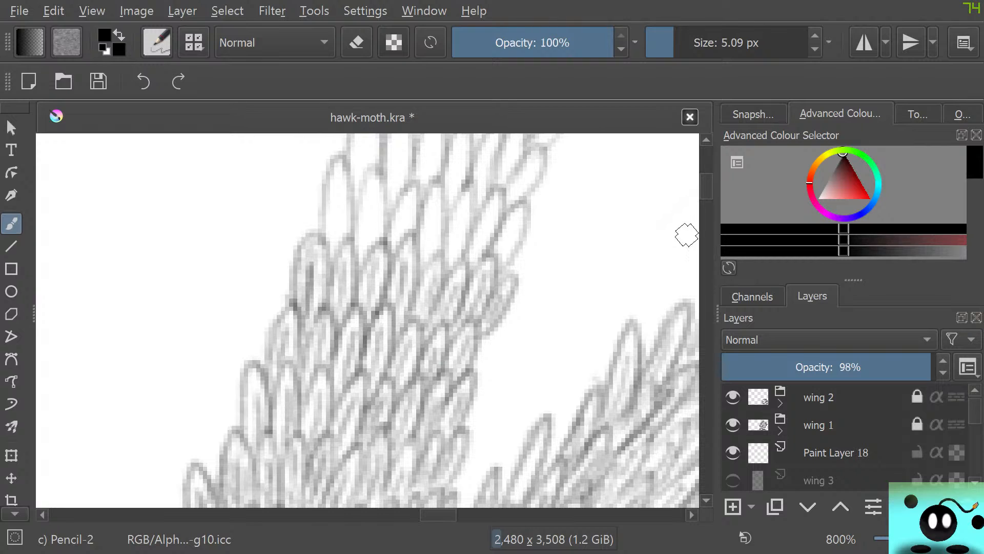
Shade two more rows of scales around the middle of the vein with inner pencil strokes
{"action": "scroll", "coordinate": [685, 235], "scroll_direction": "up", "scroll_amount": 3}
{"action": "scroll", "coordinate": [706, 234], "scroll_direction": "up", "scroll_amount": 3}
{"action": "scroll", "coordinate": [706, 234], "scroll_direction": "down", "scroll_amount": 3}
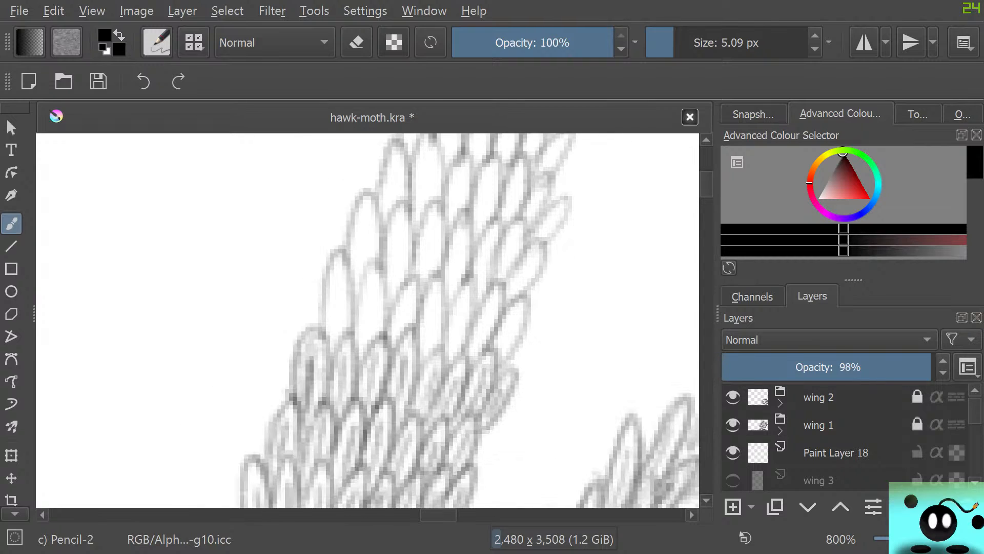
{"action": "left_click_drag", "start_coordinate": [333, 338], "coordinate": [337, 278]}
{"action": "mouse_move", "coordinate": [334, 347]}
{"action": "left_mouse_down"}
{"action": "mouse_move", "coordinate": [352, 308]}
{"action": "mouse_move", "coordinate": [345, 262]}
{"action": "mouse_move", "coordinate": [323, 281]}
{"action": "mouse_move", "coordinate": [328, 348]}
{"action": "mouse_move", "coordinate": [338, 341]}
{"action": "mouse_move", "coordinate": [334, 323]}
{"action": "mouse_move", "coordinate": [331, 353]}
{"action": "mouse_move", "coordinate": [359, 347]}
{"action": "mouse_move", "coordinate": [366, 356]}
{"action": "mouse_move", "coordinate": [379, 268]}
{"action": "mouse_move", "coordinate": [363, 271]}
{"action": "mouse_move", "coordinate": [353, 355]}
{"action": "mouse_move", "coordinate": [368, 280]}
{"action": "left_mouse_up"}
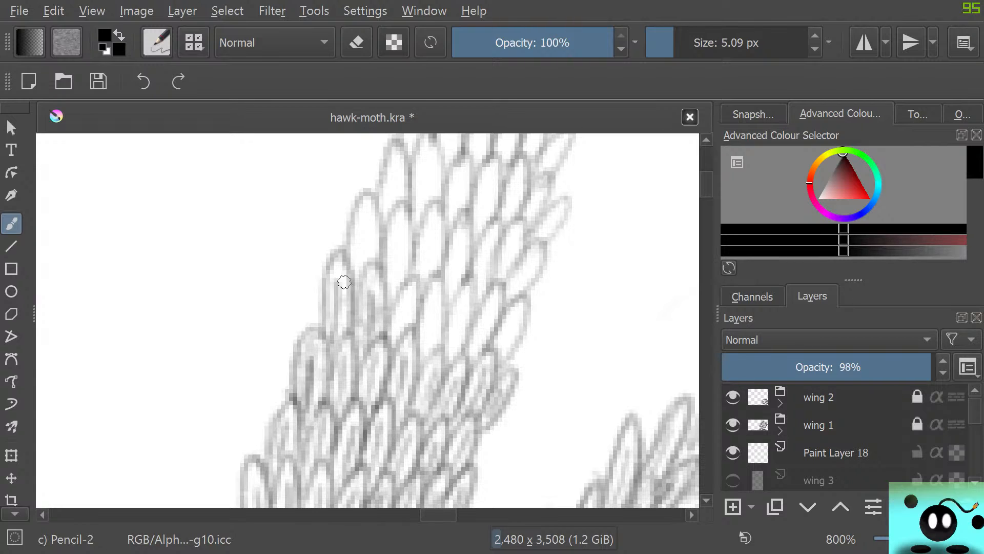
{"action": "mouse_move", "coordinate": [396, 334]}
{"action": "left_mouse_down"}
{"action": "mouse_move", "coordinate": [405, 308]}
{"action": "mouse_move", "coordinate": [397, 292]}
{"action": "mouse_move", "coordinate": [391, 359]}
{"action": "mouse_move", "coordinate": [436, 300]}
{"action": "left_mouse_up"}
{"action": "left_click_drag", "start_coordinate": [429, 356], "coordinate": [437, 281]}
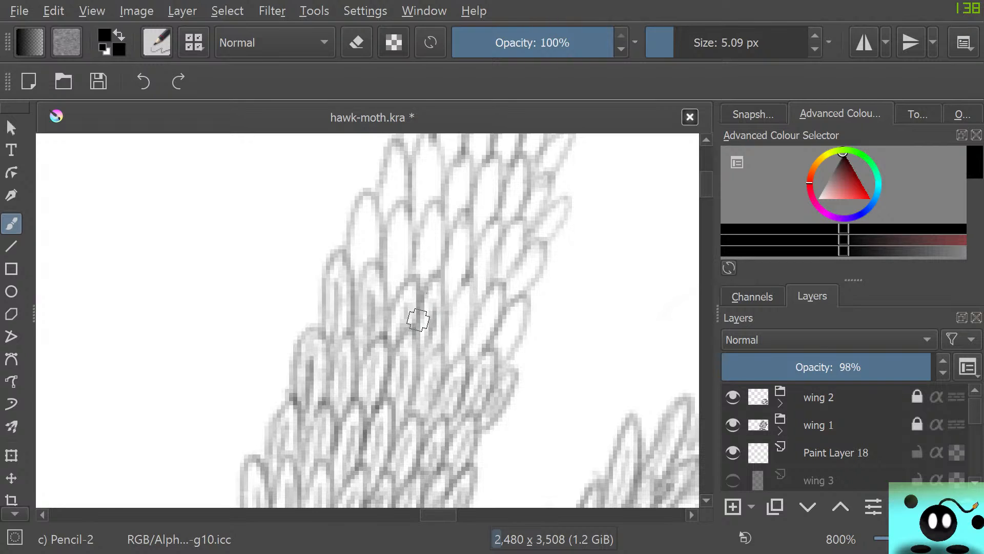
{"action": "mouse_move", "coordinate": [448, 355]}
{"action": "left_mouse_down"}
{"action": "mouse_move", "coordinate": [459, 322]}
{"action": "mouse_move", "coordinate": [454, 358]}
{"action": "mouse_move", "coordinate": [460, 337]}
{"action": "mouse_move", "coordinate": [474, 333]}
{"action": "mouse_move", "coordinate": [474, 283]}
{"action": "mouse_move", "coordinate": [448, 299]}
{"action": "mouse_move", "coordinate": [435, 347]}
{"action": "mouse_move", "coordinate": [472, 334]}
{"action": "mouse_move", "coordinate": [476, 351]}
{"action": "mouse_move", "coordinate": [493, 309]}
{"action": "mouse_move", "coordinate": [478, 356]}
{"action": "mouse_move", "coordinate": [501, 285]}
{"action": "mouse_move", "coordinate": [485, 323]}
{"action": "mouse_move", "coordinate": [496, 356]}
{"action": "mouse_move", "coordinate": [513, 321]}
{"action": "mouse_move", "coordinate": [505, 359]}
{"action": "mouse_move", "coordinate": [506, 311]}
{"action": "mouse_move", "coordinate": [461, 372]}
{"action": "left_mouse_up"}
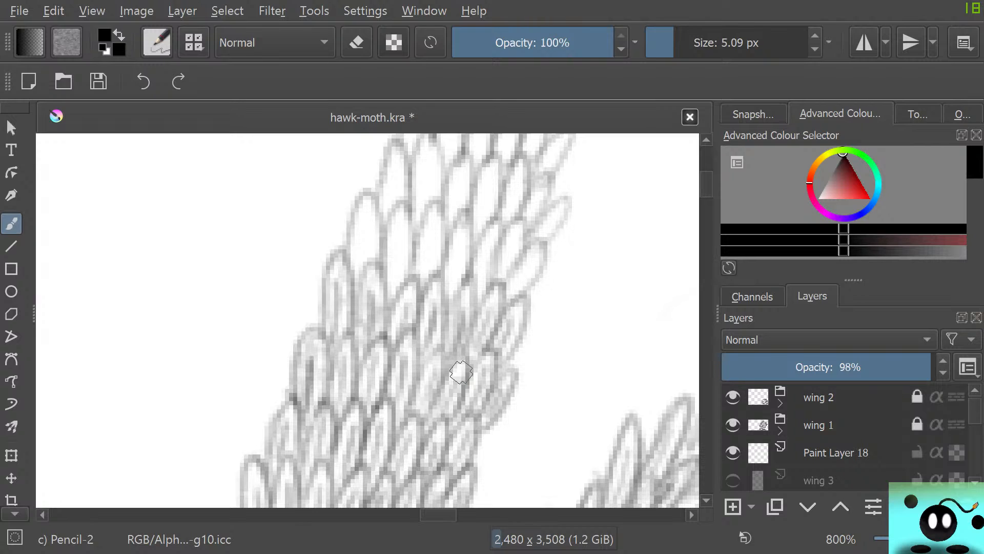
{"action": "mouse_move", "coordinate": [365, 276]}
{"action": "left_mouse_down"}
{"action": "mouse_move", "coordinate": [365, 219]}
{"action": "mouse_move", "coordinate": [372, 267]}
{"action": "mouse_move", "coordinate": [378, 212]}
{"action": "mouse_move", "coordinate": [362, 203]}
{"action": "mouse_move", "coordinate": [351, 269]}
{"action": "mouse_move", "coordinate": [388, 273]}
{"action": "mouse_move", "coordinate": [393, 285]}
{"action": "mouse_move", "coordinate": [399, 223]}
{"action": "mouse_move", "coordinate": [400, 294]}
{"action": "mouse_move", "coordinate": [406, 288]}
{"action": "mouse_move", "coordinate": [403, 215]}
{"action": "mouse_move", "coordinate": [382, 272]}
{"action": "mouse_move", "coordinate": [370, 230]}
{"action": "mouse_move", "coordinate": [347, 248]}
{"action": "left_mouse_up"}
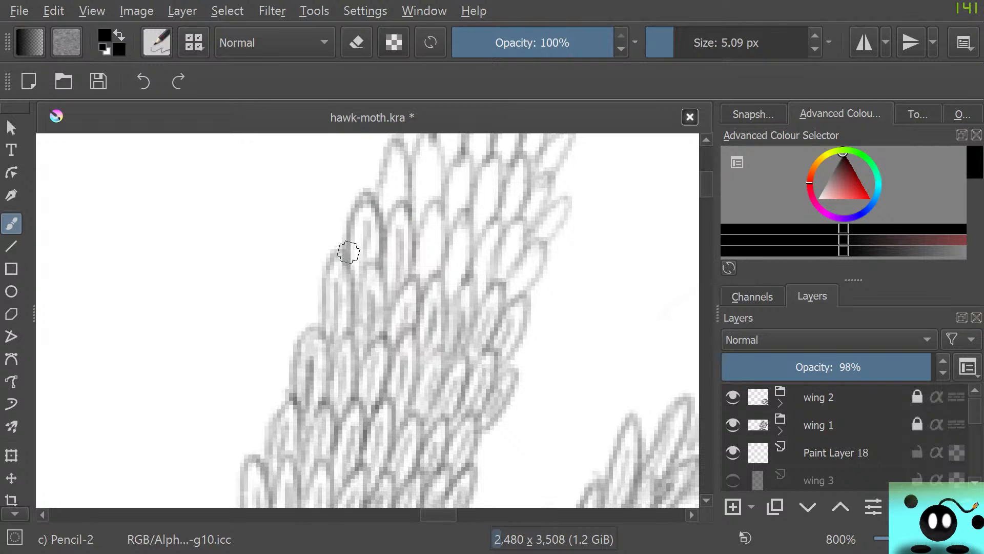
{"action": "mouse_move", "coordinate": [424, 269]}
{"action": "left_mouse_down"}
{"action": "mouse_move", "coordinate": [424, 278]}
{"action": "mouse_move", "coordinate": [417, 233]}
{"action": "left_mouse_up"}
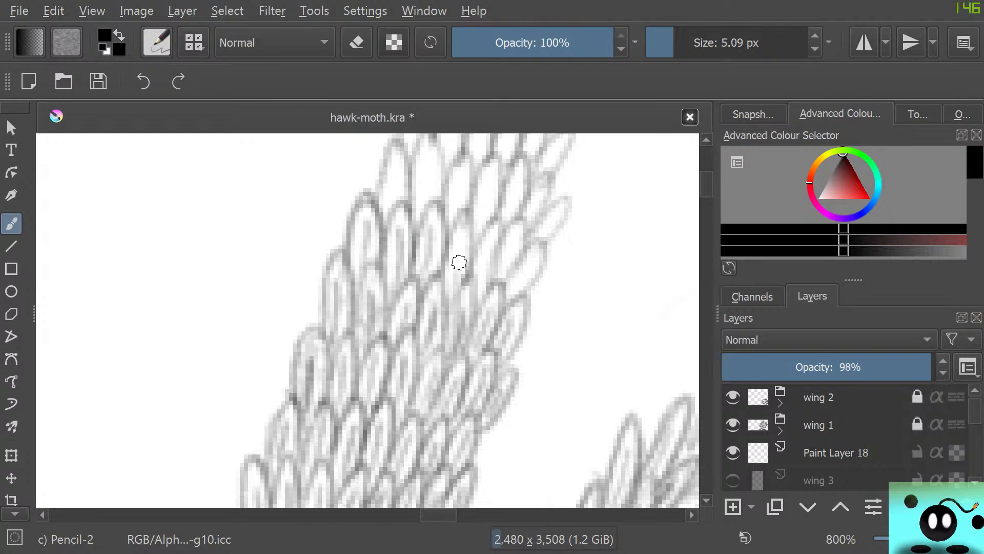
{"action": "mouse_move", "coordinate": [459, 261]}
{"action": "left_mouse_down"}
{"action": "mouse_move", "coordinate": [462, 209]}
{"action": "mouse_move", "coordinate": [445, 297]}
{"action": "mouse_move", "coordinate": [455, 295]}
{"action": "mouse_move", "coordinate": [434, 297]}
{"action": "mouse_move", "coordinate": [477, 280]}
{"action": "mouse_move", "coordinate": [473, 298]}
{"action": "mouse_move", "coordinate": [492, 231]}
{"action": "mouse_move", "coordinate": [484, 294]}
{"action": "mouse_move", "coordinate": [496, 223]}
{"action": "mouse_move", "coordinate": [485, 232]}
{"action": "mouse_move", "coordinate": [492, 280]}
{"action": "mouse_move", "coordinate": [510, 251]}
{"action": "mouse_move", "coordinate": [507, 272]}
{"action": "mouse_move", "coordinate": [517, 218]}
{"action": "mouse_move", "coordinate": [509, 296]}
{"action": "mouse_move", "coordinate": [517, 284]}
{"action": "mouse_move", "coordinate": [504, 260]}
{"action": "left_mouse_up"}
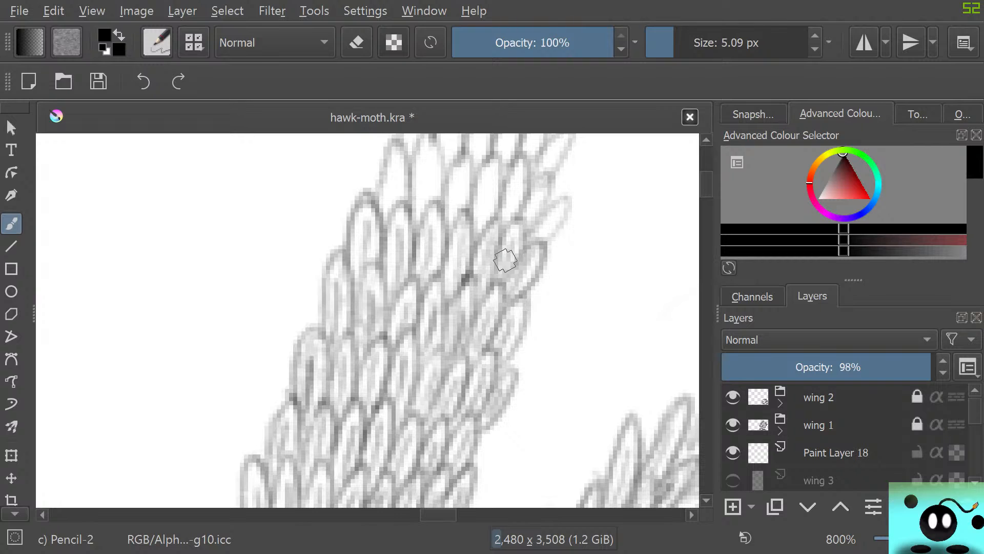
Draw inner strokes in the two empty rows above the vein's middle, including the small scales on the inner edge
{"action": "scroll", "coordinate": [368, 320], "scroll_direction": "up", "scroll_amount": 4}
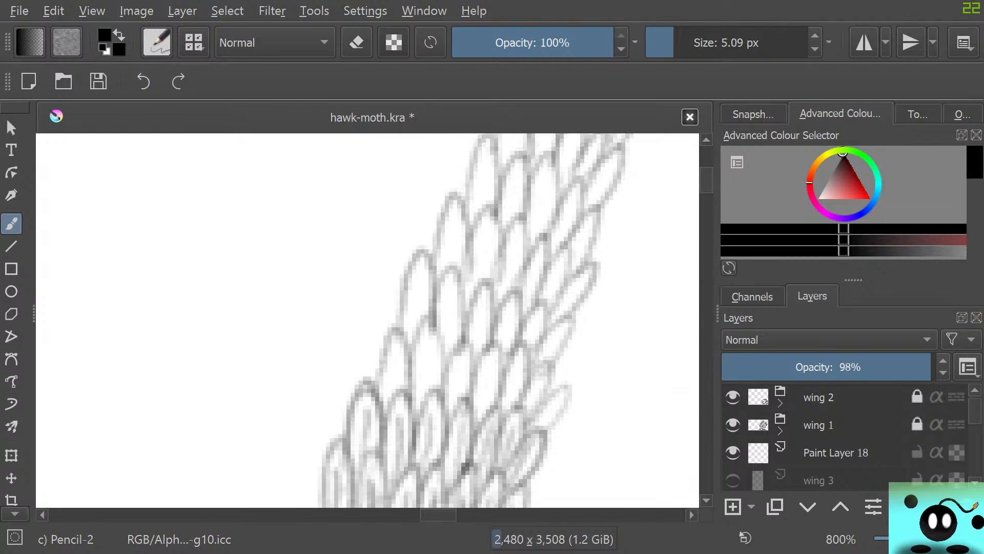
{"action": "mouse_move", "coordinate": [377, 392]}
{"action": "left_mouse_down"}
{"action": "mouse_move", "coordinate": [402, 334]}
{"action": "mouse_move", "coordinate": [385, 395]}
{"action": "mouse_move", "coordinate": [425, 378]}
{"action": "mouse_move", "coordinate": [432, 325]}
{"action": "mouse_move", "coordinate": [416, 371]}
{"action": "left_mouse_up"}
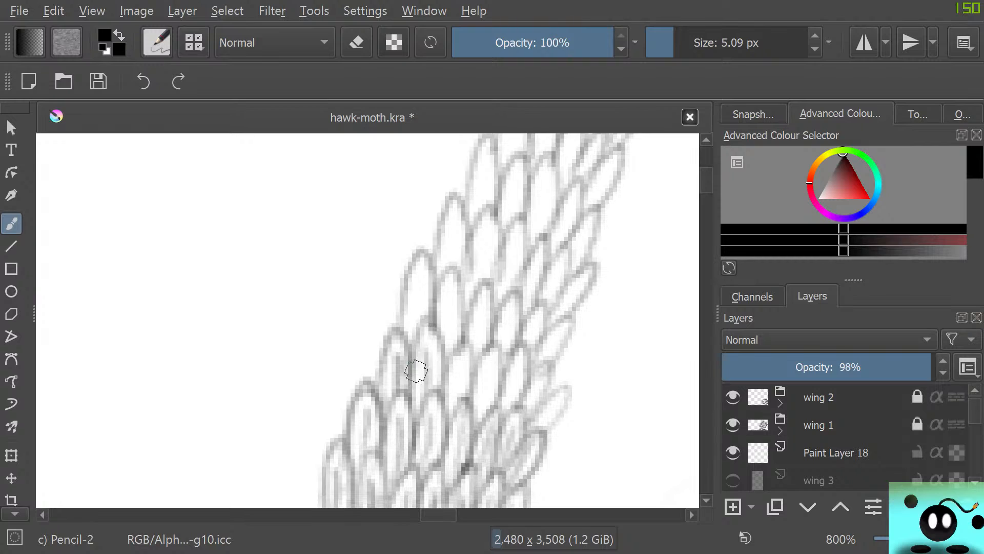
{"action": "left_click_drag", "start_coordinate": [449, 406], "coordinate": [461, 357]}
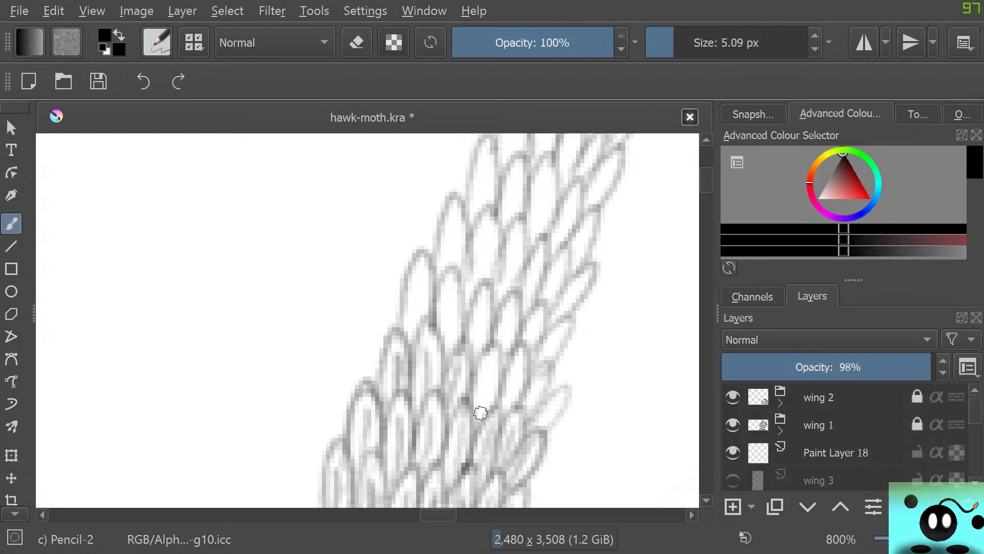
{"action": "mouse_move", "coordinate": [481, 412]}
{"action": "left_mouse_down"}
{"action": "mouse_move", "coordinate": [496, 398]}
{"action": "mouse_move", "coordinate": [474, 388]}
{"action": "mouse_move", "coordinate": [492, 409]}
{"action": "mouse_move", "coordinate": [514, 399]}
{"action": "mouse_move", "coordinate": [521, 347]}
{"action": "mouse_move", "coordinate": [505, 423]}
{"action": "mouse_move", "coordinate": [525, 415]}
{"action": "mouse_move", "coordinate": [539, 384]}
{"action": "mouse_move", "coordinate": [530, 415]}
{"action": "mouse_move", "coordinate": [516, 397]}
{"action": "mouse_move", "coordinate": [539, 429]}
{"action": "mouse_move", "coordinate": [555, 401]}
{"action": "mouse_move", "coordinate": [550, 430]}
{"action": "mouse_move", "coordinate": [529, 417]}
{"action": "left_mouse_up"}
{"action": "mouse_move", "coordinate": [419, 302]}
{"action": "left_mouse_down"}
{"action": "mouse_move", "coordinate": [416, 330]}
{"action": "mouse_move", "coordinate": [423, 279]}
{"action": "mouse_move", "coordinate": [423, 330]}
{"action": "mouse_move", "coordinate": [416, 258]}
{"action": "mouse_move", "coordinate": [400, 301]}
{"action": "mouse_move", "coordinate": [402, 345]}
{"action": "mouse_move", "coordinate": [448, 326]}
{"action": "mouse_move", "coordinate": [446, 349]}
{"action": "mouse_move", "coordinate": [447, 278]}
{"action": "mouse_move", "coordinate": [452, 350]}
{"action": "mouse_move", "coordinate": [448, 265]}
{"action": "mouse_move", "coordinate": [435, 323]}
{"action": "mouse_move", "coordinate": [471, 360]}
{"action": "mouse_move", "coordinate": [482, 320]}
{"action": "mouse_move", "coordinate": [492, 340]}
{"action": "mouse_move", "coordinate": [466, 352]}
{"action": "mouse_move", "coordinate": [505, 350]}
{"action": "mouse_move", "coordinate": [513, 316]}
{"action": "mouse_move", "coordinate": [517, 347]}
{"action": "mouse_move", "coordinate": [494, 343]}
{"action": "mouse_move", "coordinate": [525, 351]}
{"action": "mouse_move", "coordinate": [534, 326]}
{"action": "mouse_move", "coordinate": [545, 335]}
{"action": "mouse_move", "coordinate": [519, 353]}
{"action": "mouse_move", "coordinate": [540, 344]}
{"action": "mouse_move", "coordinate": [543, 363]}
{"action": "mouse_move", "coordinate": [569, 318]}
{"action": "mouse_move", "coordinate": [528, 383]}
{"action": "mouse_move", "coordinate": [524, 423]}
{"action": "left_mouse_up"}
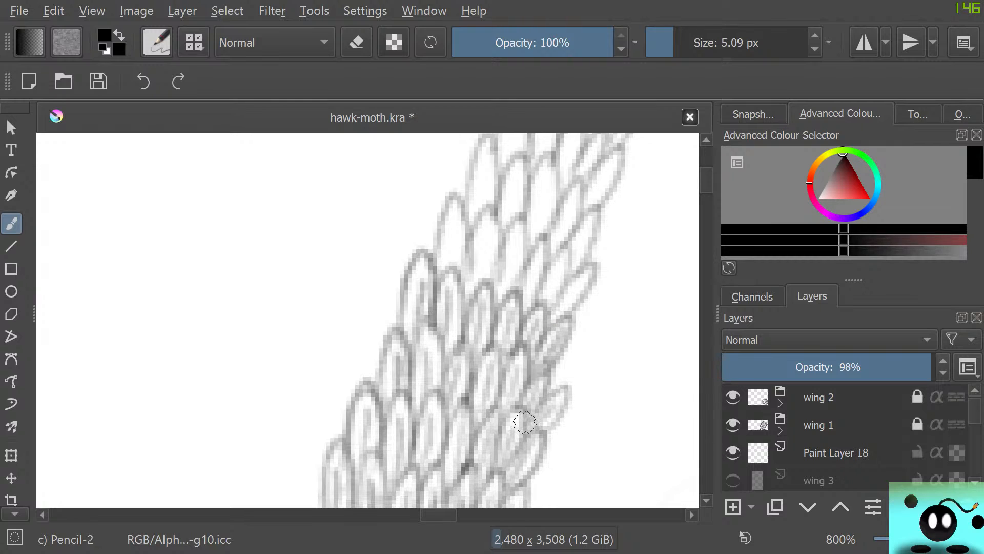
Continue the inner strokes through the rows of scales on the narrowing upper part of the vein
{"action": "mouse_move", "coordinate": [706, 180]}
{"action": "left_mouse_down"}
{"action": "mouse_move", "coordinate": [706, 167]}
{"action": "mouse_move", "coordinate": [706, 177]}
{"action": "left_mouse_up"}
{"action": "mouse_move", "coordinate": [447, 405]}
{"action": "left_mouse_down"}
{"action": "mouse_move", "coordinate": [452, 368]}
{"action": "mouse_move", "coordinate": [456, 400]}
{"action": "mouse_move", "coordinate": [467, 376]}
{"action": "mouse_move", "coordinate": [443, 353]}
{"action": "mouse_move", "coordinate": [448, 414]}
{"action": "mouse_move", "coordinate": [484, 431]}
{"action": "mouse_move", "coordinate": [472, 438]}
{"action": "mouse_move", "coordinate": [484, 369]}
{"action": "mouse_move", "coordinate": [478, 432]}
{"action": "mouse_move", "coordinate": [496, 368]}
{"action": "mouse_move", "coordinate": [478, 361]}
{"action": "mouse_move", "coordinate": [465, 410]}
{"action": "mouse_move", "coordinate": [497, 432]}
{"action": "left_mouse_up"}
{"action": "mouse_move", "coordinate": [516, 388]}
{"action": "left_mouse_down"}
{"action": "mouse_move", "coordinate": [511, 424]}
{"action": "mouse_move", "coordinate": [504, 372]}
{"action": "left_mouse_up"}
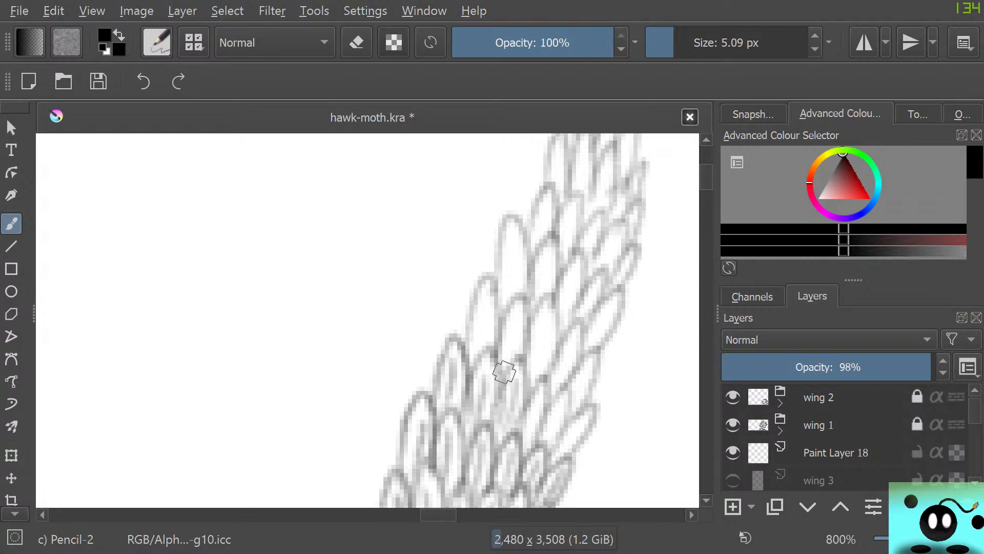
{"action": "mouse_move", "coordinate": [533, 429]}
{"action": "left_mouse_down"}
{"action": "mouse_move", "coordinate": [539, 400]}
{"action": "mouse_move", "coordinate": [532, 445]}
{"action": "mouse_move", "coordinate": [545, 406]}
{"action": "mouse_move", "coordinate": [533, 384]}
{"action": "mouse_move", "coordinate": [520, 444]}
{"action": "mouse_move", "coordinate": [544, 446]}
{"action": "mouse_move", "coordinate": [563, 400]}
{"action": "mouse_move", "coordinate": [551, 452]}
{"action": "mouse_move", "coordinate": [542, 420]}
{"action": "mouse_move", "coordinate": [553, 451]}
{"action": "mouse_move", "coordinate": [565, 451]}
{"action": "mouse_move", "coordinate": [580, 429]}
{"action": "mouse_move", "coordinate": [568, 398]}
{"action": "mouse_move", "coordinate": [594, 354]}
{"action": "mouse_move", "coordinate": [561, 390]}
{"action": "mouse_move", "coordinate": [553, 385]}
{"action": "mouse_move", "coordinate": [573, 342]}
{"action": "mouse_move", "coordinate": [561, 389]}
{"action": "mouse_move", "coordinate": [572, 329]}
{"action": "mouse_move", "coordinate": [531, 376]}
{"action": "mouse_move", "coordinate": [543, 311]}
{"action": "mouse_move", "coordinate": [544, 375]}
{"action": "mouse_move", "coordinate": [517, 402]}
{"action": "left_mouse_up"}
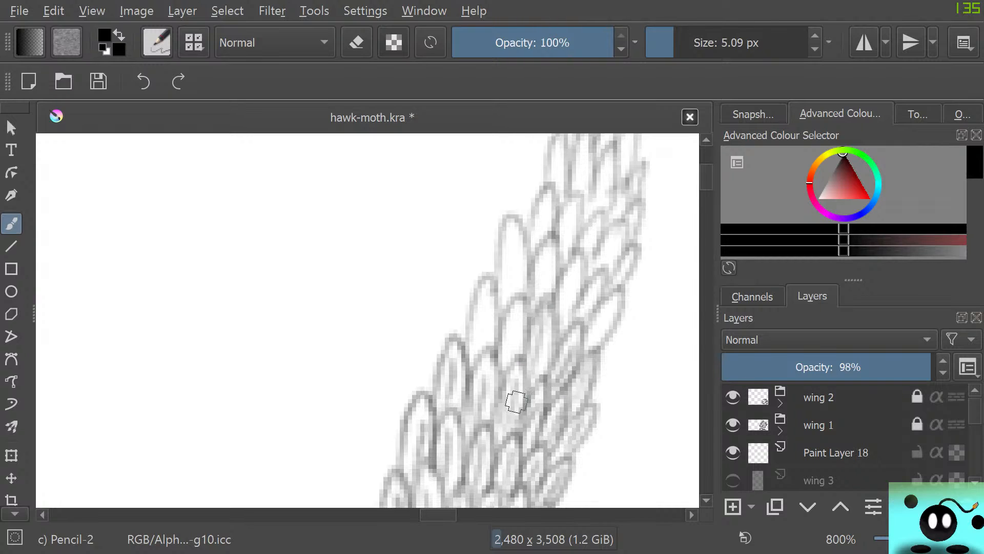
{"action": "mouse_move", "coordinate": [508, 367]}
{"action": "left_mouse_down"}
{"action": "mouse_move", "coordinate": [513, 343]}
{"action": "mouse_move", "coordinate": [523, 346]}
{"action": "mouse_move", "coordinate": [492, 339]}
{"action": "mouse_move", "coordinate": [482, 355]}
{"action": "mouse_move", "coordinate": [486, 307]}
{"action": "mouse_move", "coordinate": [492, 350]}
{"action": "mouse_move", "coordinate": [474, 338]}
{"action": "mouse_move", "coordinate": [526, 286]}
{"action": "mouse_move", "coordinate": [515, 296]}
{"action": "mouse_move", "coordinate": [512, 240]}
{"action": "mouse_move", "coordinate": [524, 296]}
{"action": "mouse_move", "coordinate": [496, 237]}
{"action": "mouse_move", "coordinate": [501, 291]}
{"action": "mouse_move", "coordinate": [545, 268]}
{"action": "mouse_move", "coordinate": [547, 290]}
{"action": "mouse_move", "coordinate": [534, 245]}
{"action": "mouse_move", "coordinate": [549, 310]}
{"action": "mouse_move", "coordinate": [563, 316]}
{"action": "mouse_move", "coordinate": [583, 276]}
{"action": "mouse_move", "coordinate": [547, 312]}
{"action": "mouse_move", "coordinate": [584, 321]}
{"action": "mouse_move", "coordinate": [593, 296]}
{"action": "mouse_move", "coordinate": [591, 338]}
{"action": "mouse_move", "coordinate": [607, 315]}
{"action": "mouse_move", "coordinate": [578, 347]}
{"action": "left_mouse_up"}
{"action": "mouse_move", "coordinate": [542, 237]}
{"action": "left_mouse_down"}
{"action": "mouse_move", "coordinate": [546, 197]}
{"action": "mouse_move", "coordinate": [556, 202]}
{"action": "mouse_move", "coordinate": [528, 249]}
{"action": "mouse_move", "coordinate": [571, 201]}
{"action": "mouse_move", "coordinate": [552, 222]}
{"action": "left_mouse_up"}
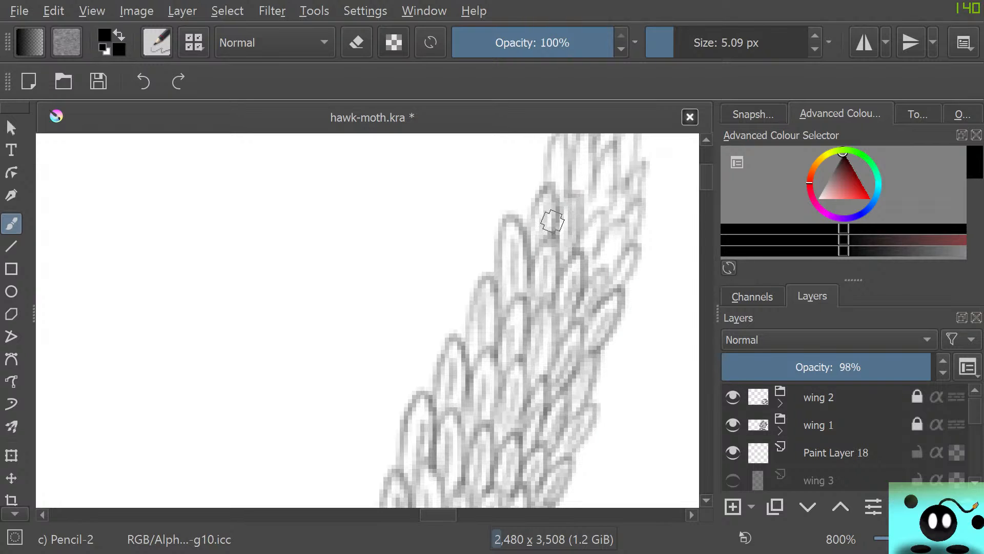
Fill the remaining scales up to the vein's rounded tip with inner pencil strokes
{"action": "mouse_move", "coordinate": [554, 257]}
{"action": "left_mouse_down"}
{"action": "mouse_move", "coordinate": [584, 240]}
{"action": "mouse_move", "coordinate": [597, 207]}
{"action": "mouse_move", "coordinate": [584, 228]}
{"action": "mouse_move", "coordinate": [590, 279]}
{"action": "mouse_move", "coordinate": [600, 275]}
{"action": "mouse_move", "coordinate": [589, 259]}
{"action": "mouse_move", "coordinate": [617, 297]}
{"action": "left_mouse_up"}
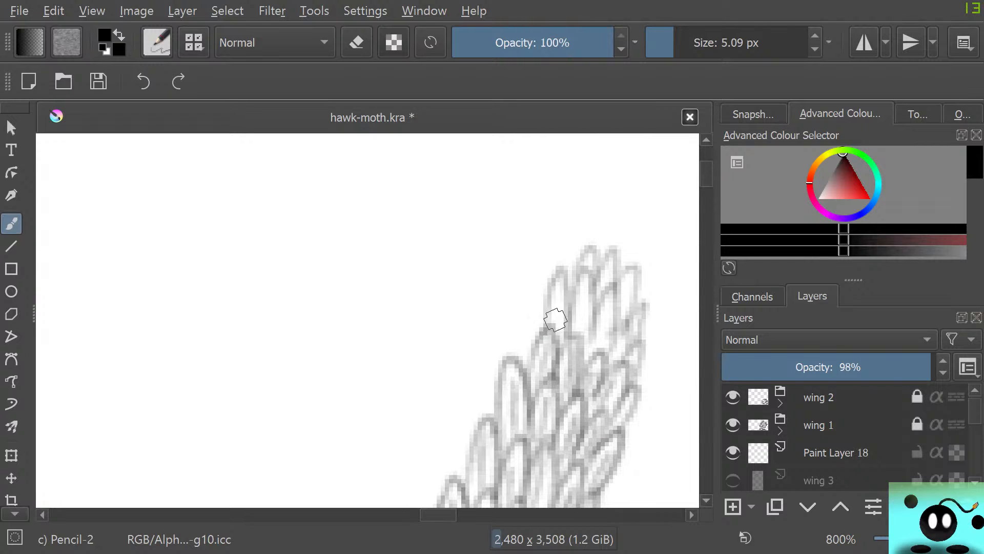
{"action": "mouse_move", "coordinate": [555, 319]}
{"action": "left_mouse_down"}
{"action": "mouse_move", "coordinate": [560, 301]}
{"action": "mouse_move", "coordinate": [566, 334]}
{"action": "mouse_move", "coordinate": [545, 289]}
{"action": "mouse_move", "coordinate": [546, 321]}
{"action": "mouse_move", "coordinate": [559, 336]}
{"action": "mouse_move", "coordinate": [580, 337]}
{"action": "mouse_move", "coordinate": [583, 306]}
{"action": "mouse_move", "coordinate": [596, 295]}
{"action": "mouse_move", "coordinate": [569, 311]}
{"action": "mouse_move", "coordinate": [576, 287]}
{"action": "mouse_move", "coordinate": [580, 345]}
{"action": "mouse_move", "coordinate": [589, 343]}
{"action": "mouse_move", "coordinate": [579, 359]}
{"action": "mouse_move", "coordinate": [612, 323]}
{"action": "mouse_move", "coordinate": [592, 327]}
{"action": "mouse_move", "coordinate": [617, 359]}
{"action": "mouse_move", "coordinate": [626, 281]}
{"action": "mouse_move", "coordinate": [626, 317]}
{"action": "mouse_move", "coordinate": [637, 308]}
{"action": "mouse_move", "coordinate": [616, 323]}
{"action": "left_mouse_up"}
{"action": "mouse_move", "coordinate": [610, 366]}
{"action": "left_mouse_down"}
{"action": "mouse_move", "coordinate": [616, 338]}
{"action": "mouse_move", "coordinate": [614, 371]}
{"action": "mouse_move", "coordinate": [643, 369]}
{"action": "mouse_move", "coordinate": [622, 367]}
{"action": "mouse_move", "coordinate": [639, 308]}
{"action": "mouse_move", "coordinate": [587, 278]}
{"action": "mouse_move", "coordinate": [589, 257]}
{"action": "mouse_move", "coordinate": [604, 287]}
{"action": "mouse_move", "coordinate": [602, 260]}
{"action": "mouse_move", "coordinate": [585, 258]}
{"action": "mouse_move", "coordinate": [577, 292]}
{"action": "left_mouse_up"}
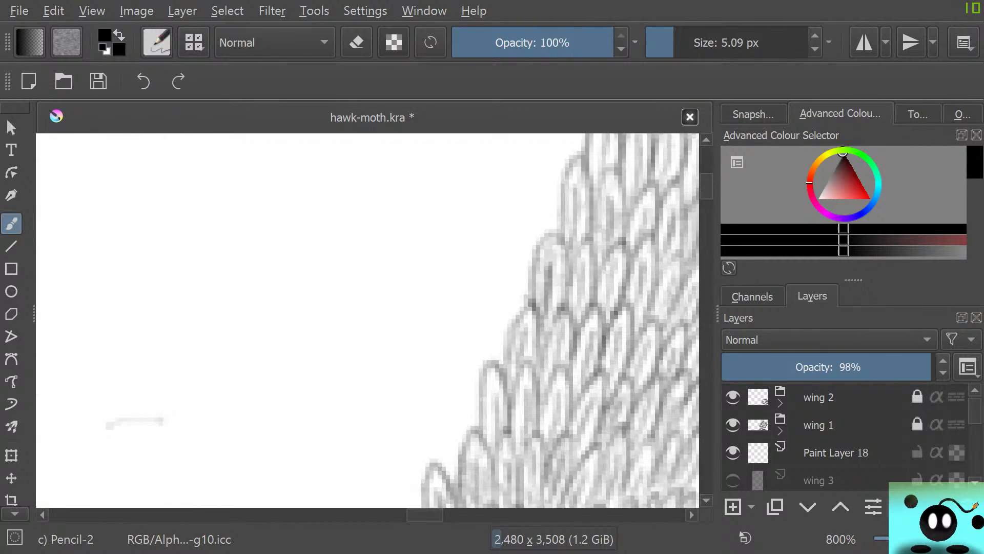
{"action": "scroll", "coordinate": [368, 320], "scroll_direction": "down", "scroll_amount": 10}
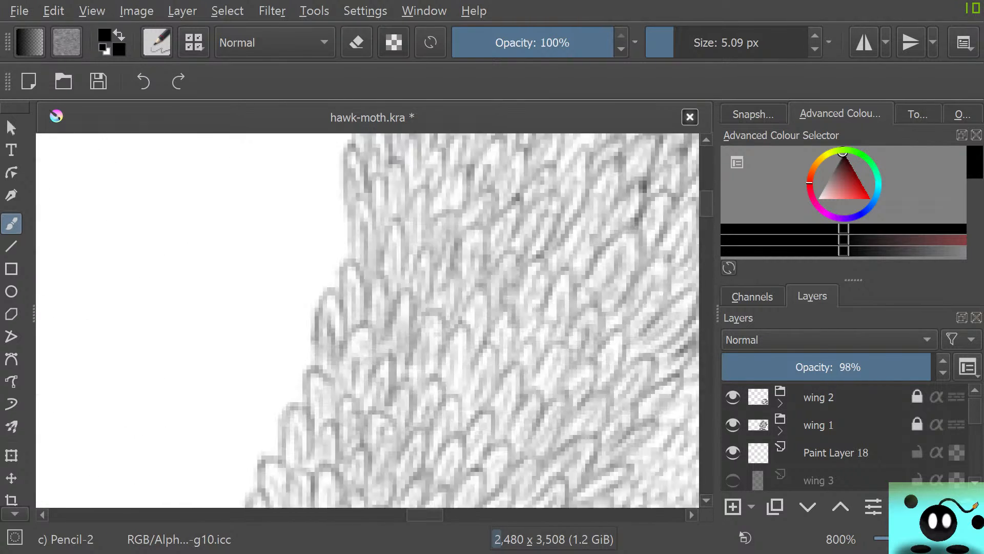
{"action": "scroll", "coordinate": [368, 321], "scroll_direction": "up", "scroll_amount": 20}
{"action": "scroll", "coordinate": [368, 321], "scroll_direction": "down", "scroll_amount": 20}
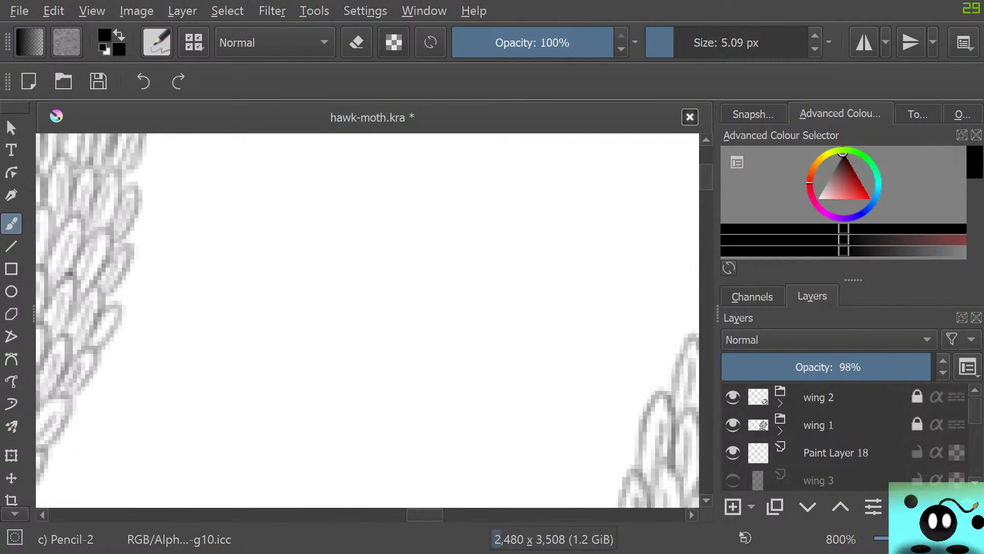
Save the hawk-moth drawing with the shaded vein
{"action": "scroll", "coordinate": [367, 321], "scroll_direction": "up", "scroll_amount": 10}
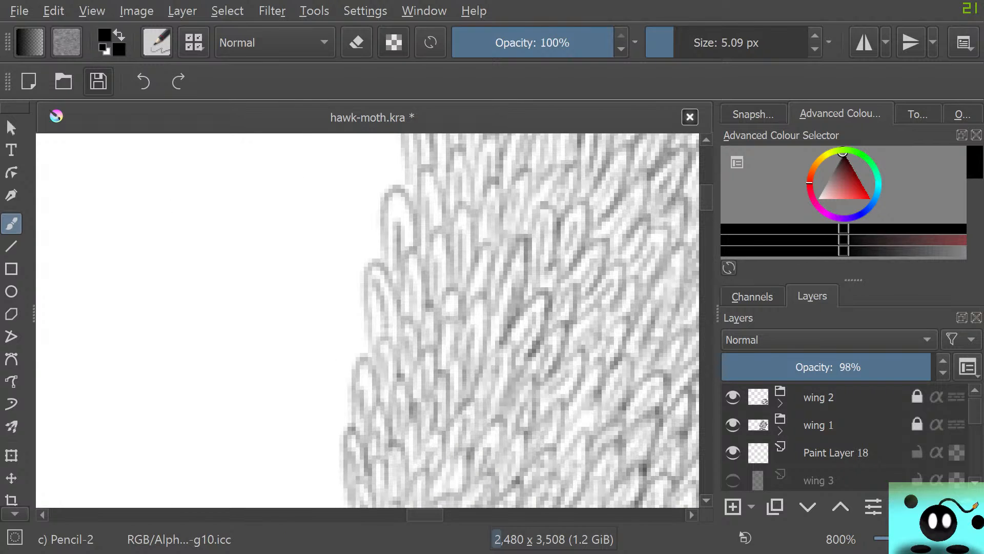
{"action": "left_click", "coordinate": [98, 82]}
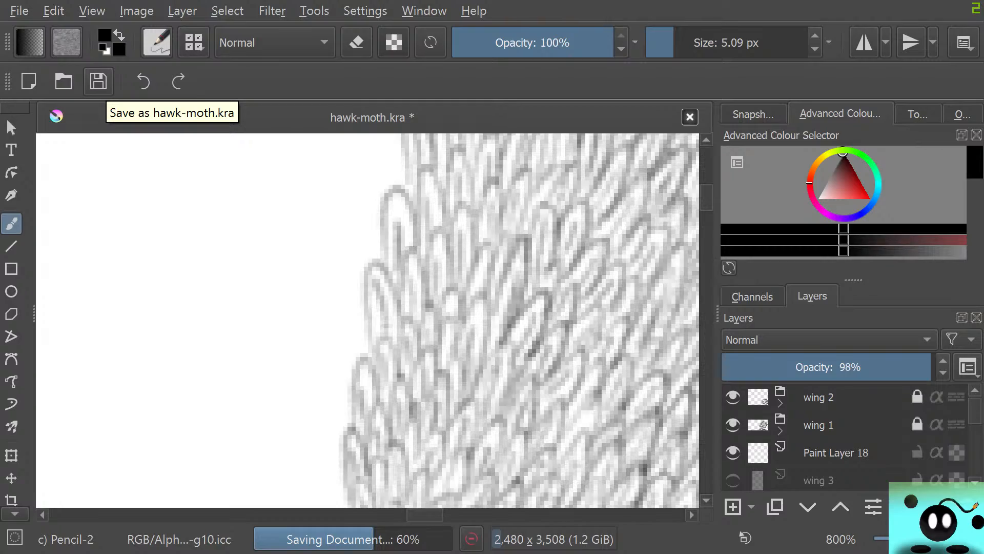
{"action": "scroll", "coordinate": [246, 244], "scroll_direction": "down", "scroll_amount": 6}
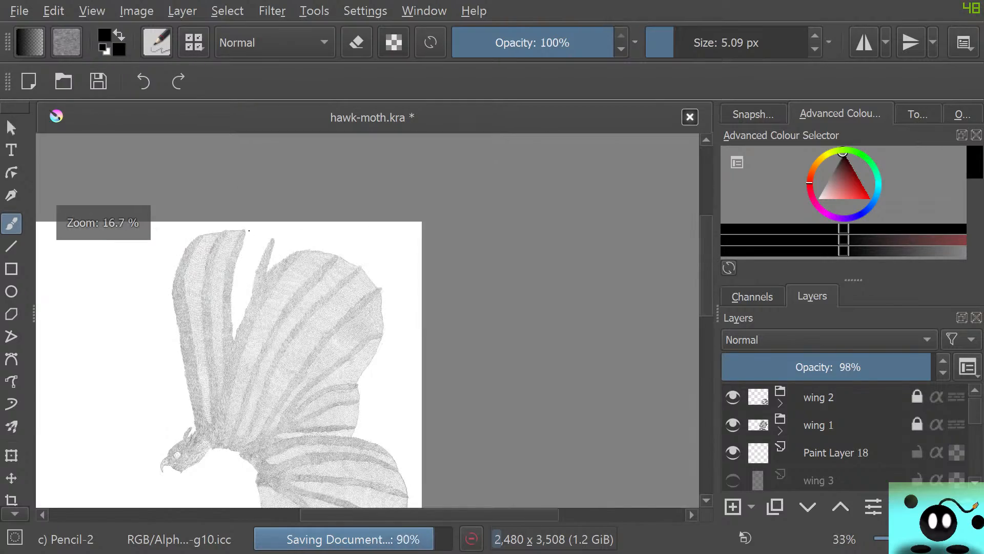
{"action": "scroll", "coordinate": [205, 272], "scroll_direction": "down", "scroll_amount": 1}
{"action": "scroll", "coordinate": [251, 288], "scroll_direction": "up", "scroll_amount": 4}
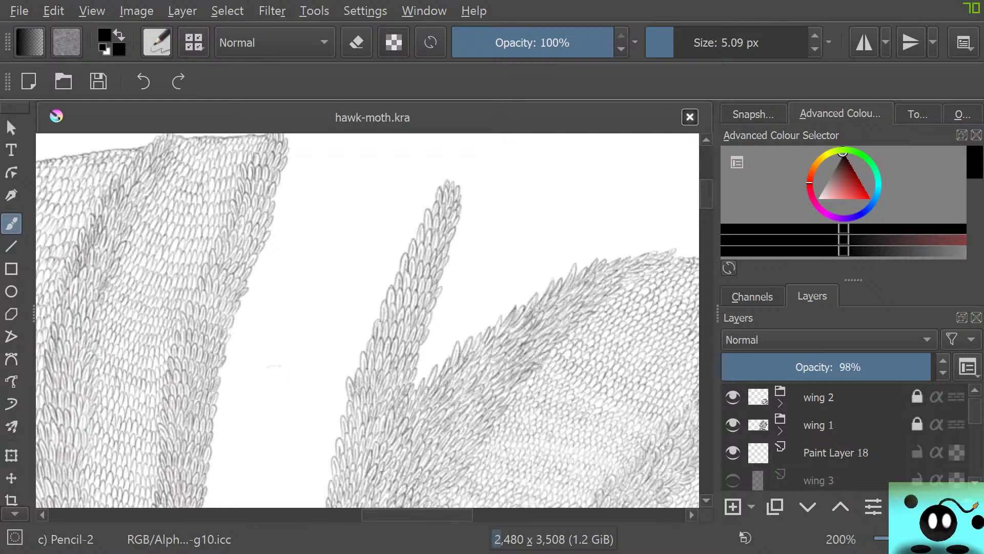
Show the wing 3 sketch layer and examine how its guide lines fit the scaled veins and wing edges
{"action": "left_click", "coordinate": [733, 481]}
{"action": "scroll", "coordinate": [459, 335], "scroll_direction": "down", "scroll_amount": 1}
{"action": "scroll", "coordinate": [463, 301], "scroll_direction": "up", "scroll_amount": 1}
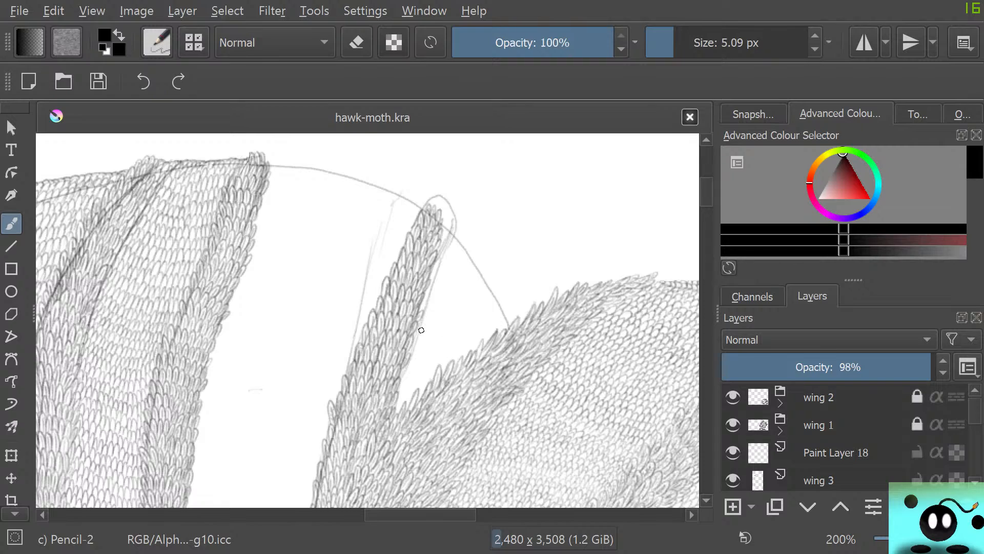
{"action": "scroll", "coordinate": [421, 334], "scroll_direction": "down", "scroll_amount": 10}
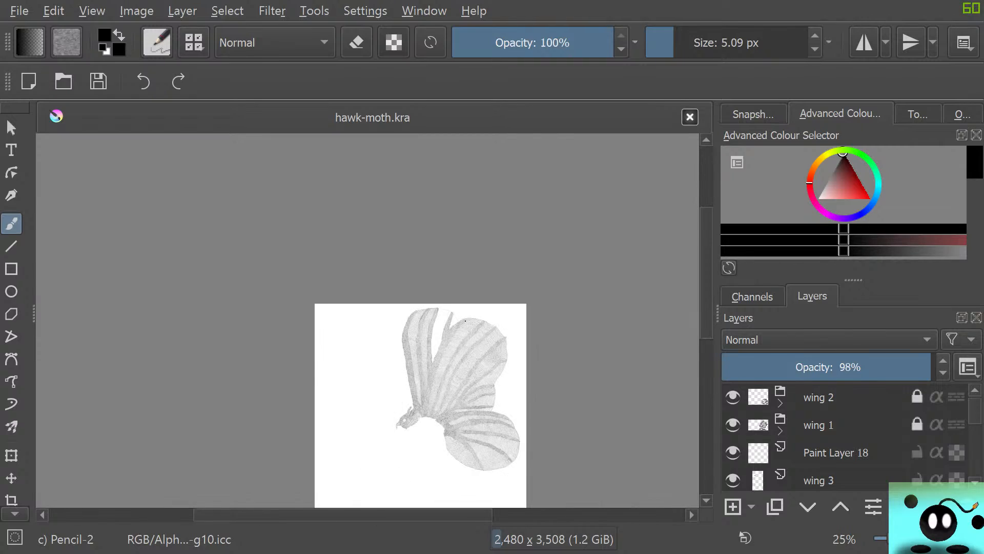
{"action": "scroll", "coordinate": [444, 412], "scroll_direction": "up", "scroll_amount": 8}
{"action": "scroll", "coordinate": [444, 413], "scroll_direction": "down", "scroll_amount": 5}
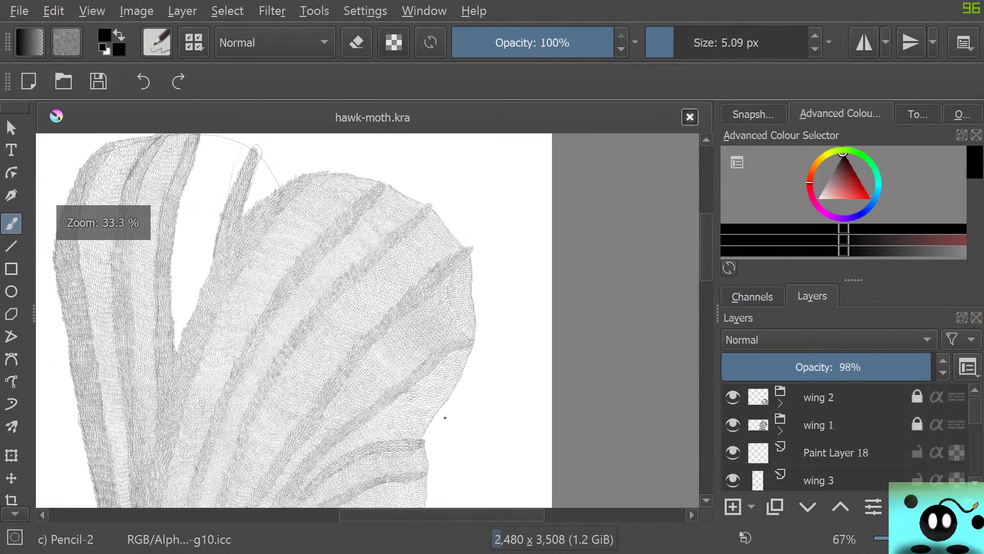
{"action": "scroll", "coordinate": [405, 386], "scroll_direction": "down", "scroll_amount": 1}
{"action": "scroll", "coordinate": [398, 437], "scroll_direction": "up", "scroll_amount": 8}
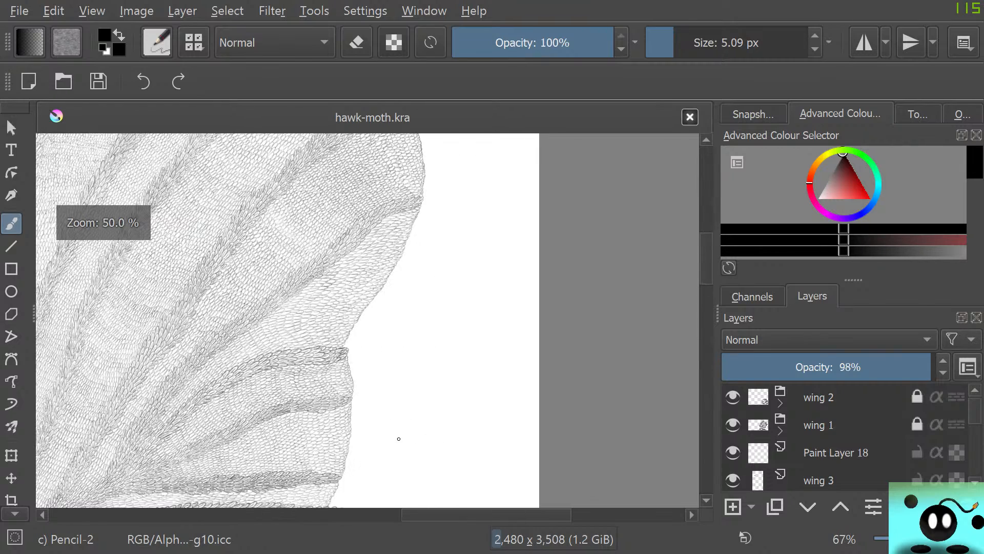
{"action": "scroll", "coordinate": [365, 408], "scroll_direction": "down", "scroll_amount": 8}
{"action": "scroll", "coordinate": [365, 408], "scroll_direction": "up", "scroll_amount": 2}
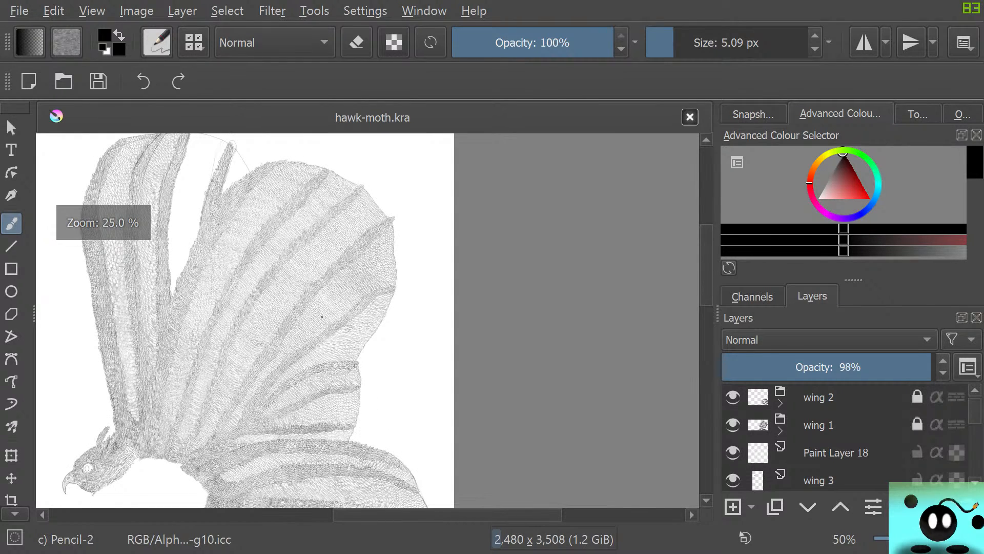
Compare the scaled wings with the rough outline on the wings layer, then hide that layer
{"action": "scroll", "coordinate": [846, 436], "scroll_direction": "down", "scroll_amount": 5}
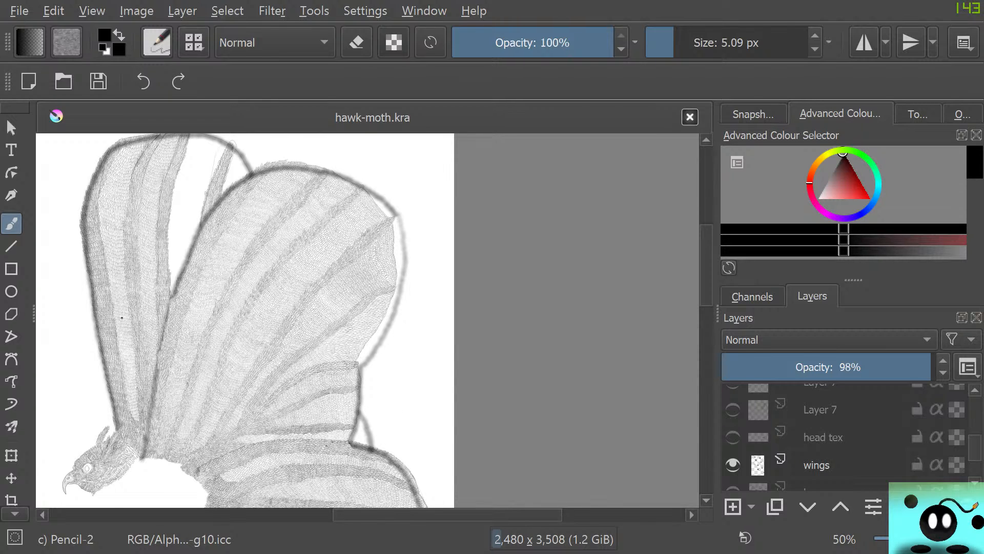
{"action": "scroll", "coordinate": [140, 335], "scroll_direction": "down", "scroll_amount": 2}
{"action": "scroll", "coordinate": [101, 315], "scroll_direction": "up", "scroll_amount": 3}
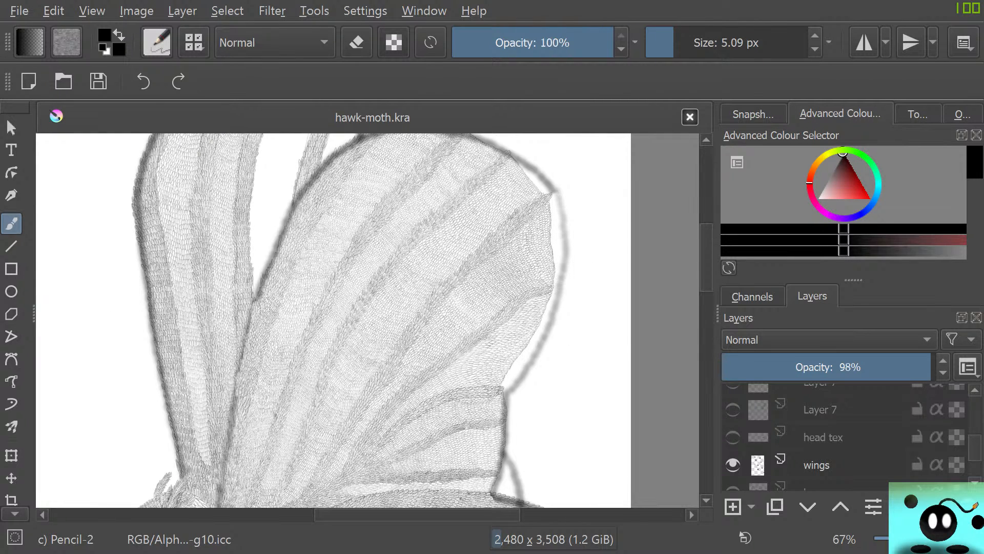
{"action": "left_click", "coordinate": [733, 465]}
{"action": "scroll", "coordinate": [454, 261], "scroll_direction": "down", "scroll_amount": 3}
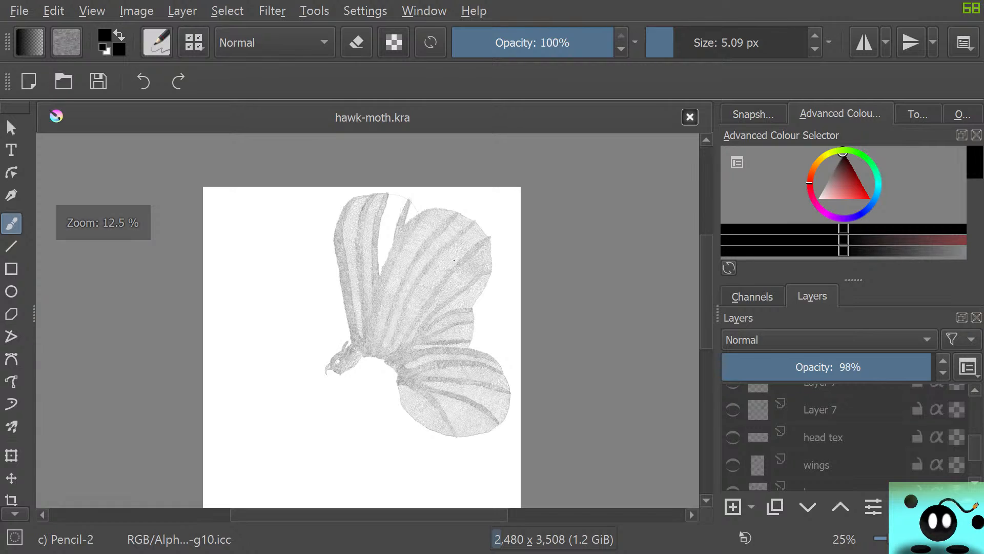
Hide the wing 3 sketch layer and Layer 10, and review the clean scale drawing from head to wings
{"action": "scroll", "coordinate": [455, 261], "scroll_direction": "up", "scroll_amount": 5}
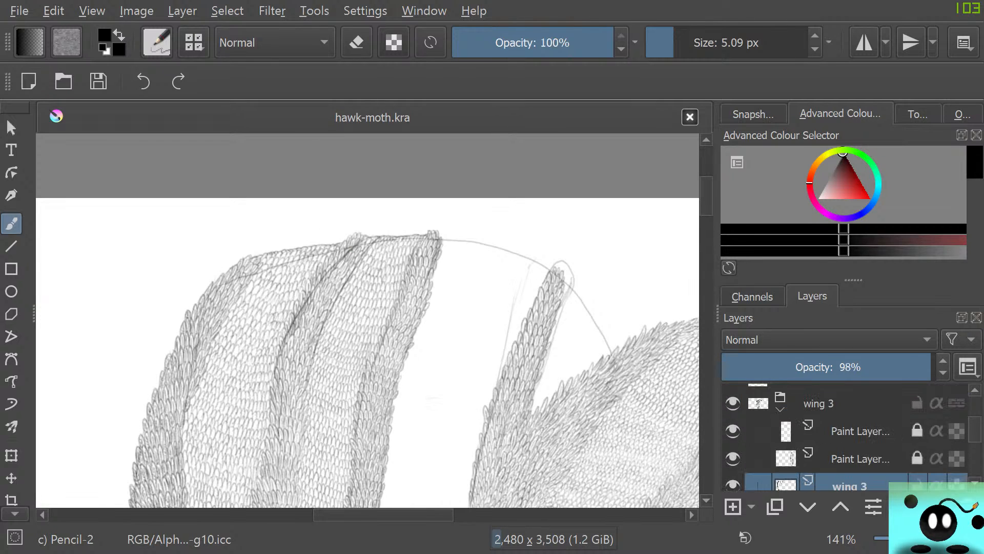
{"action": "scroll", "coordinate": [846, 436], "scroll_direction": "up", "scroll_amount": 2}
{"action": "left_click", "coordinate": [733, 400]}
{"action": "left_click", "coordinate": [733, 427]}
{"action": "scroll", "coordinate": [528, 337], "scroll_direction": "down", "scroll_amount": 4}
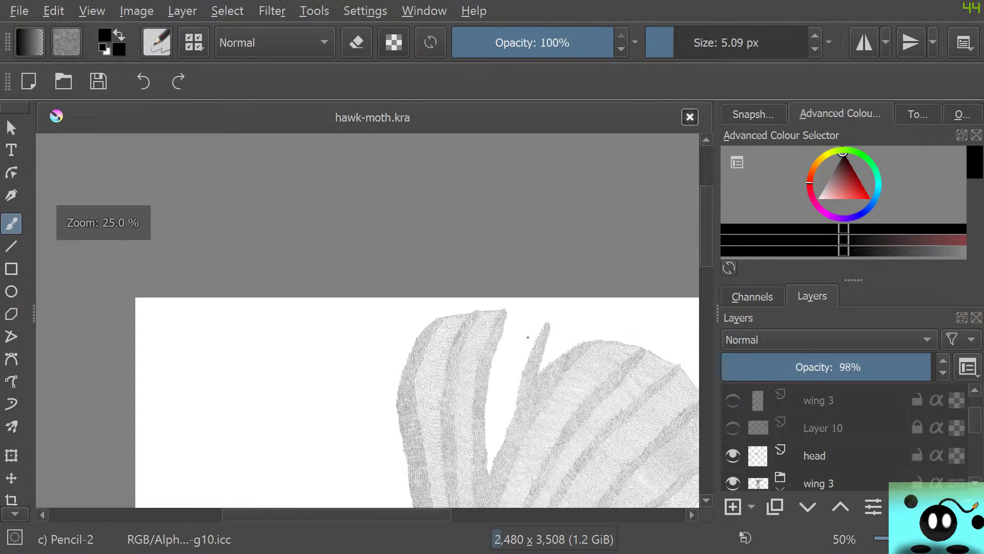
{"action": "scroll", "coordinate": [528, 337], "scroll_direction": "down", "scroll_amount": 3}
{"action": "scroll", "coordinate": [486, 309], "scroll_direction": "up", "scroll_amount": 5}
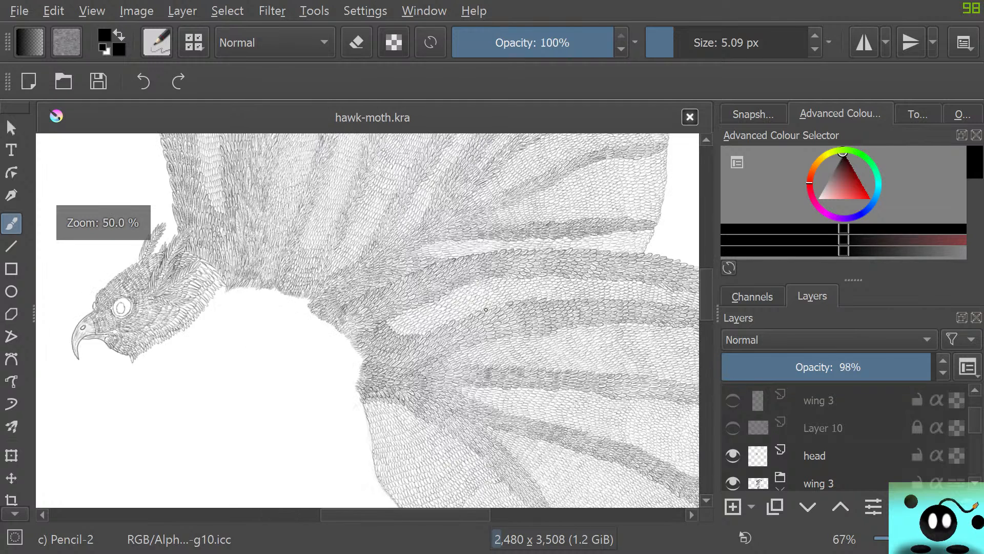
{"action": "scroll", "coordinate": [486, 310], "scroll_direction": "up", "scroll_amount": 2}
{"action": "scroll", "coordinate": [486, 308], "scroll_direction": "down", "scroll_amount": 5}
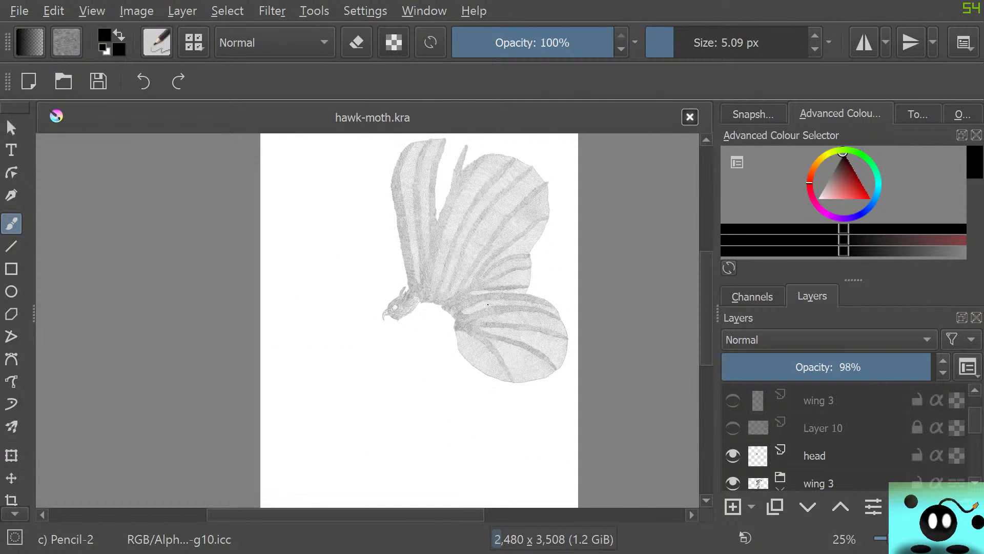